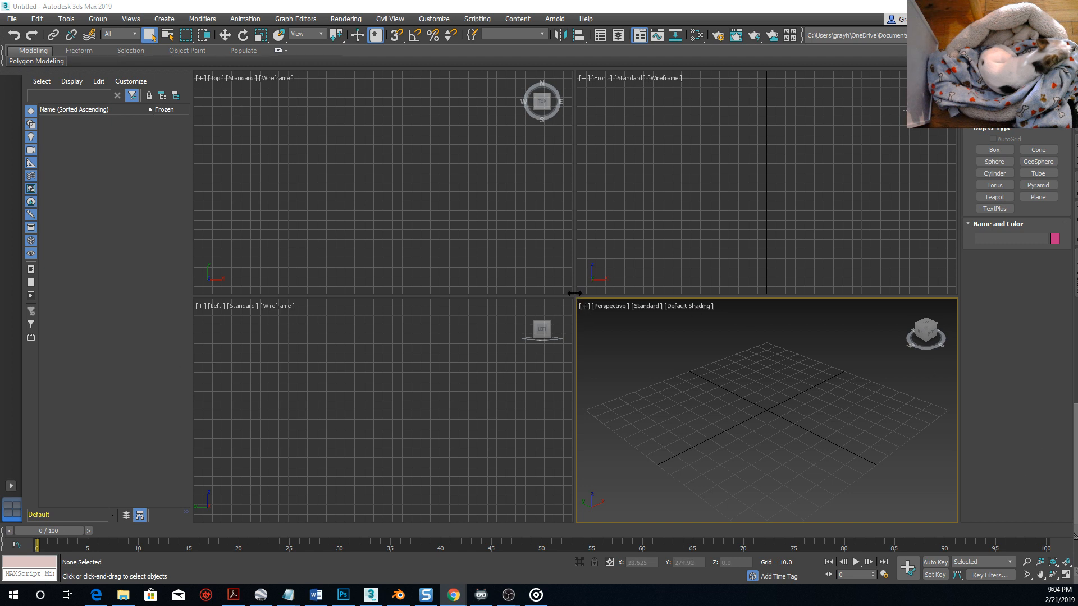
Examine the Perspective viewport at full size from a lower angle and restore the four-viewport layout with roughly equal panes.
{"action": "left_click_drag", "start_coordinate": [576, 296], "coordinate": [454, 200]}
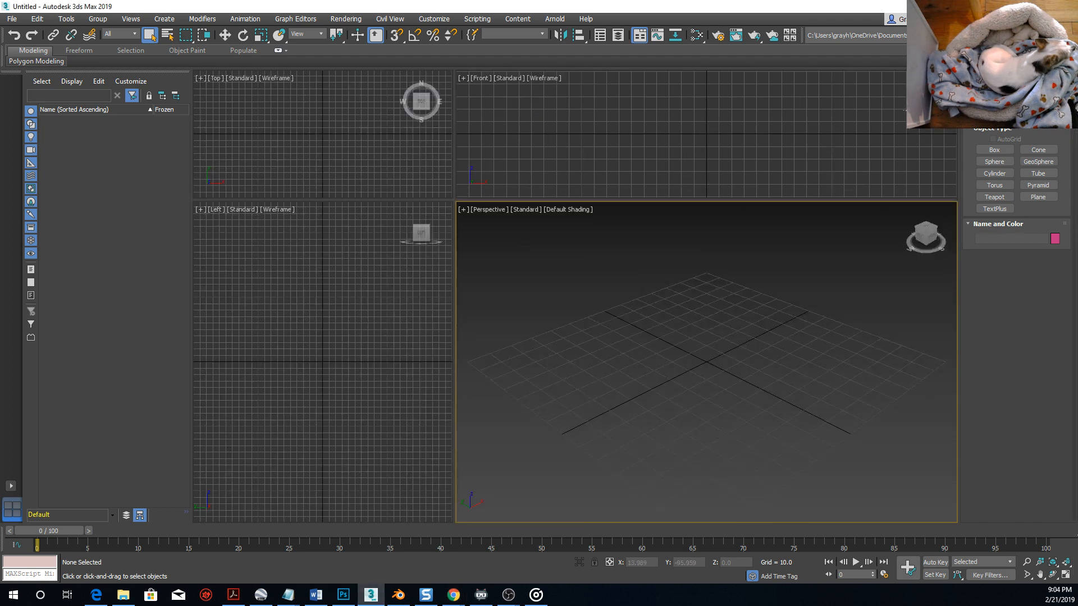
{"action": "left_click", "coordinate": [1065, 575]}
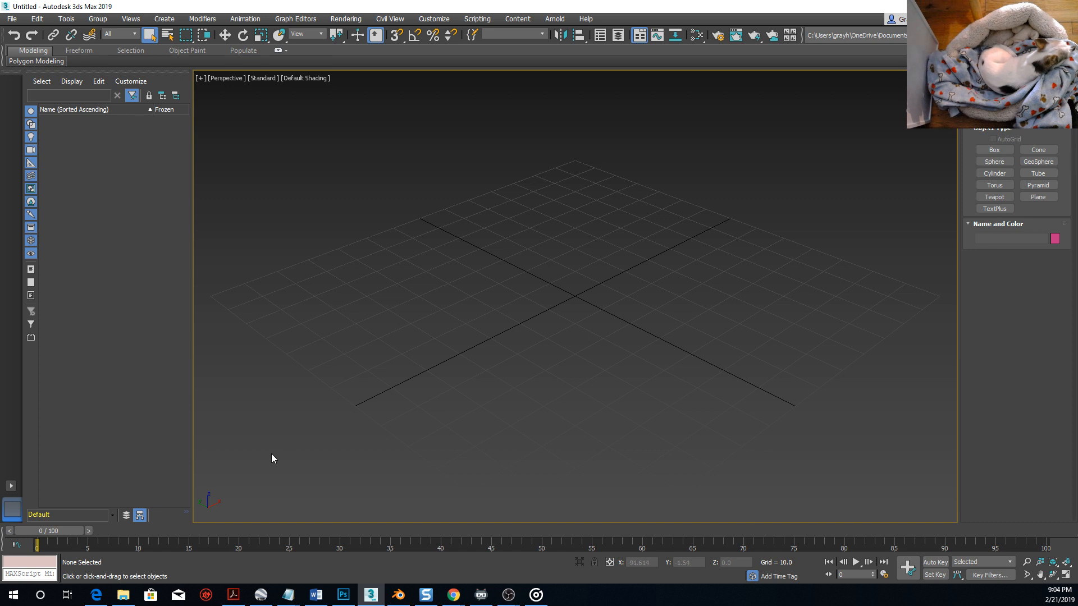
{"action": "middle_click_drag", "start_coordinate": [380, 329], "coordinate": [426, 306], "text": "alt"}
{"action": "middle_click_drag", "start_coordinate": [550, 338], "coordinate": [601, 337], "text": "alt"}
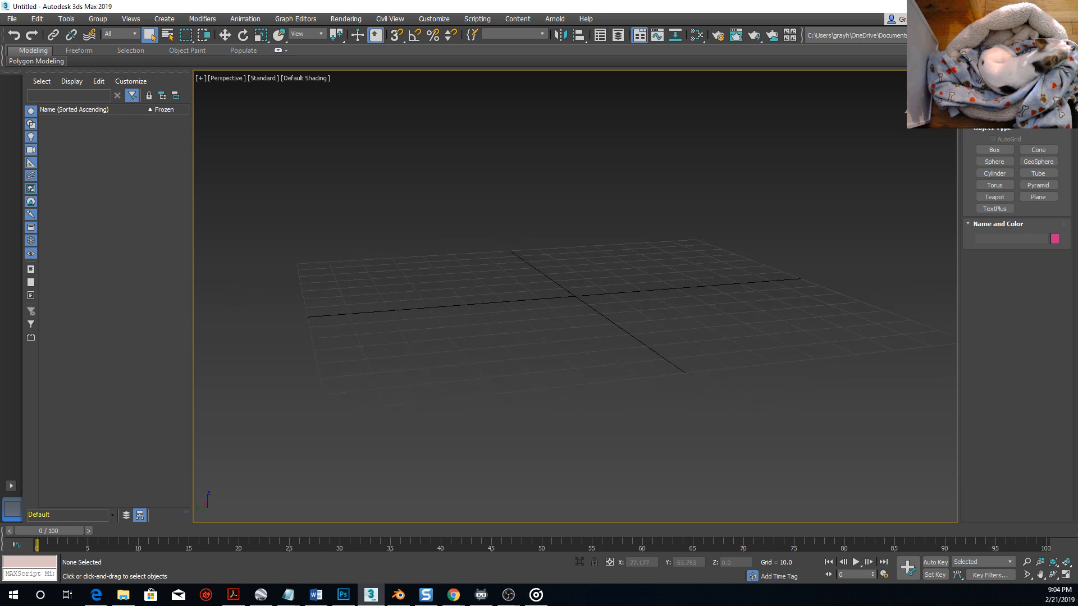
{"action": "left_click", "coordinate": [1065, 576]}
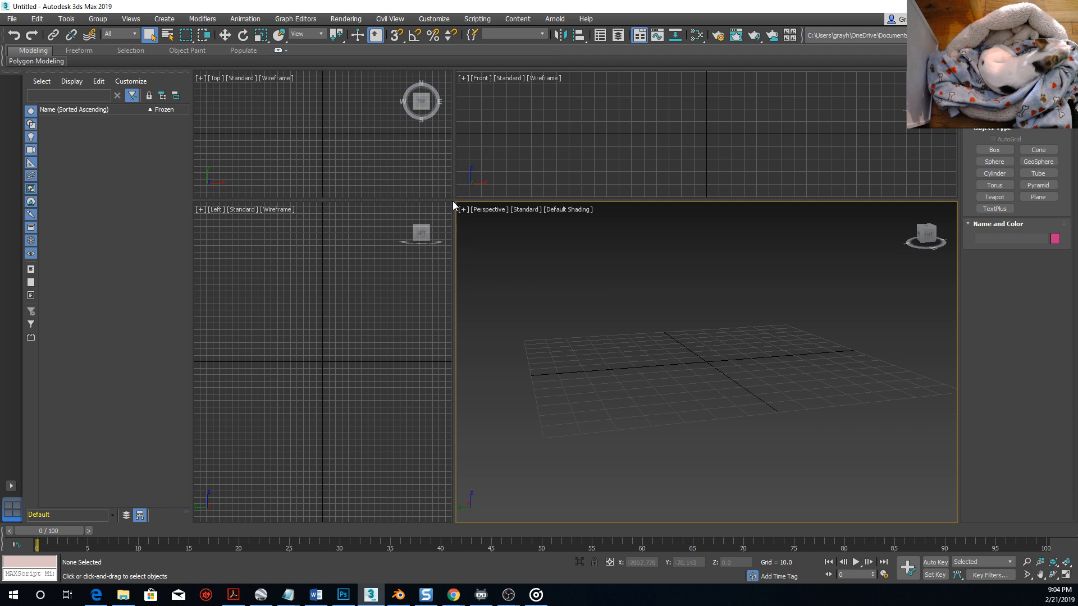
{"action": "left_click_drag", "start_coordinate": [453, 205], "coordinate": [580, 335]}
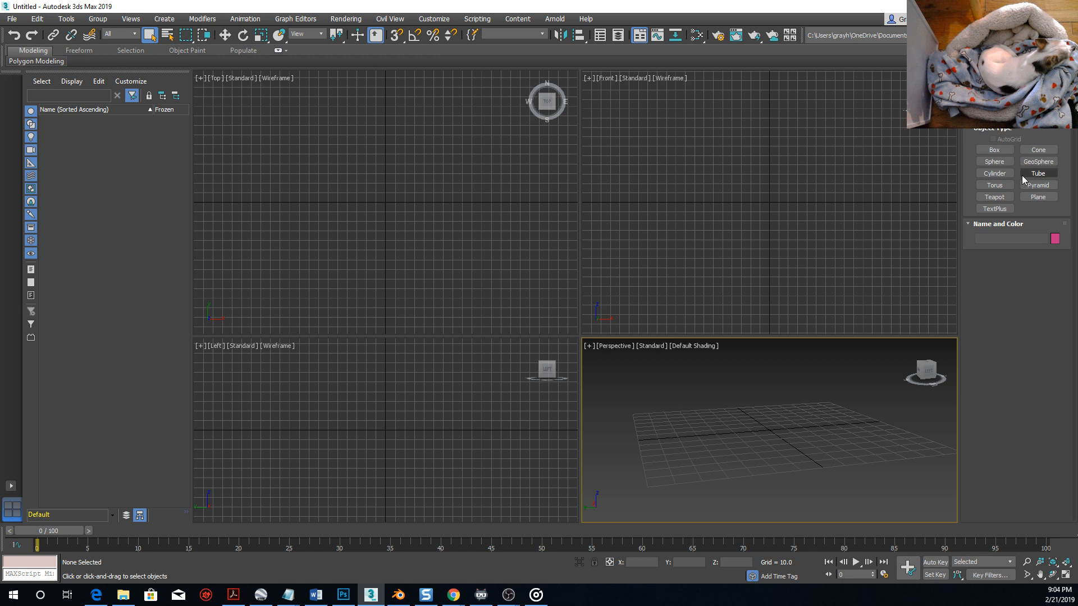
Create a teapot with a radius of about 30.7 near the grid's centre in the Perspective viewport and delete it.
{"action": "left_click", "coordinate": [994, 197]}
{"action": "left_click_drag", "start_coordinate": [762, 427], "coordinate": [795, 439]}
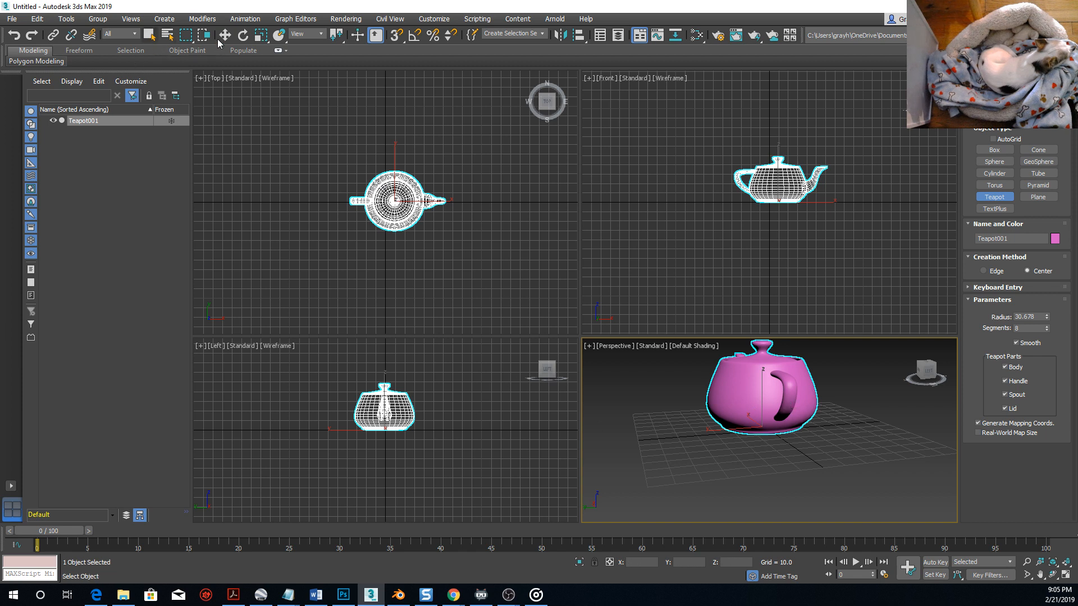
{"action": "key", "text": "w"}
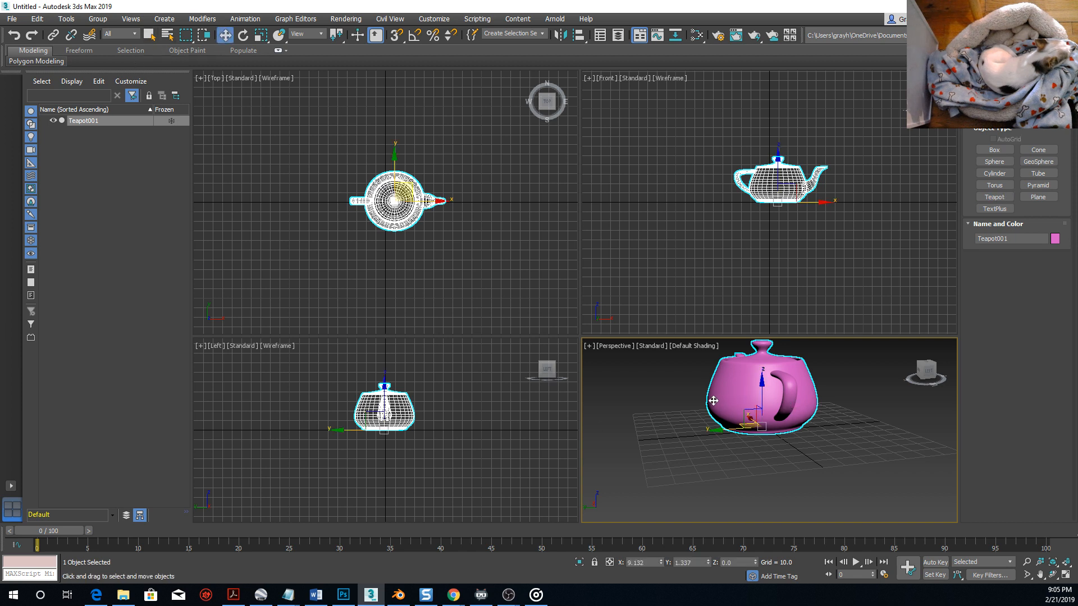
{"action": "key", "text": "Delete"}
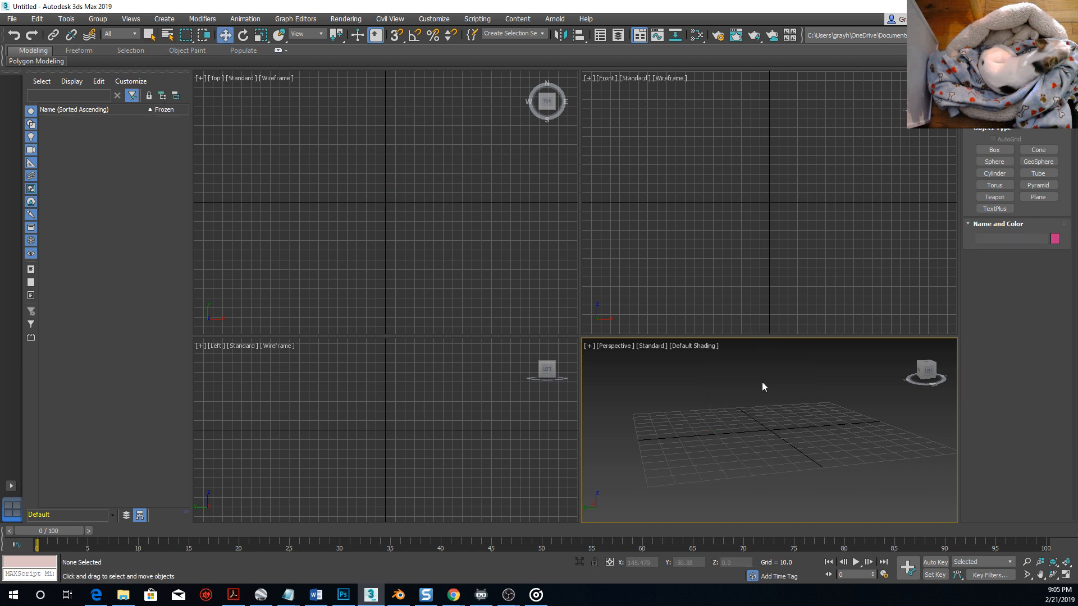
Create a box about 26.2 long, 26 wide and 24.4 high near the grid's centre in the maximized Perspective viewport.
{"action": "left_click", "coordinate": [994, 151]}
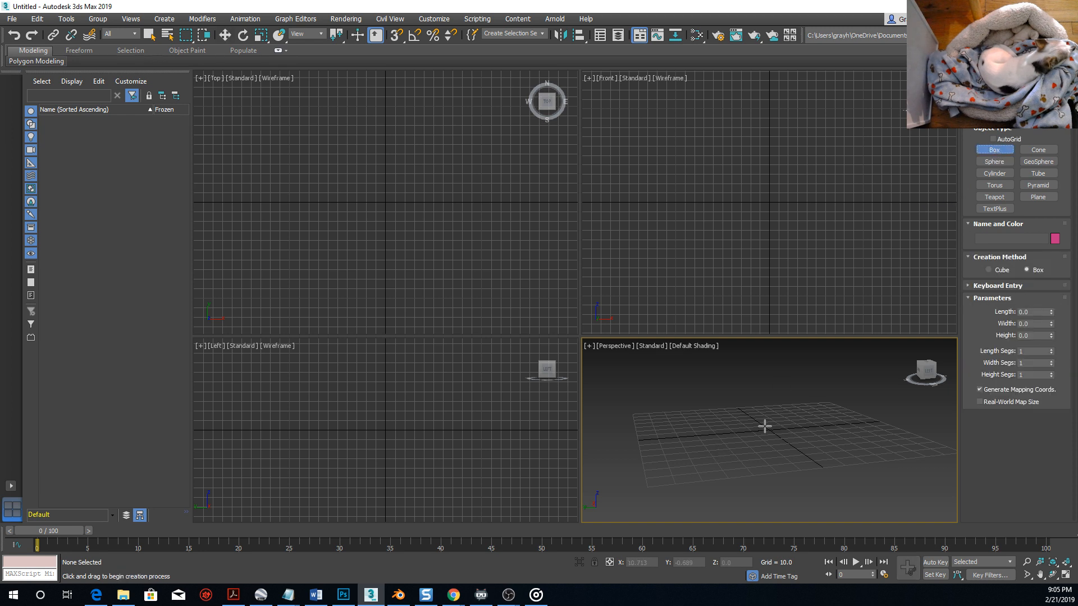
{"action": "left_click", "coordinate": [1065, 575]}
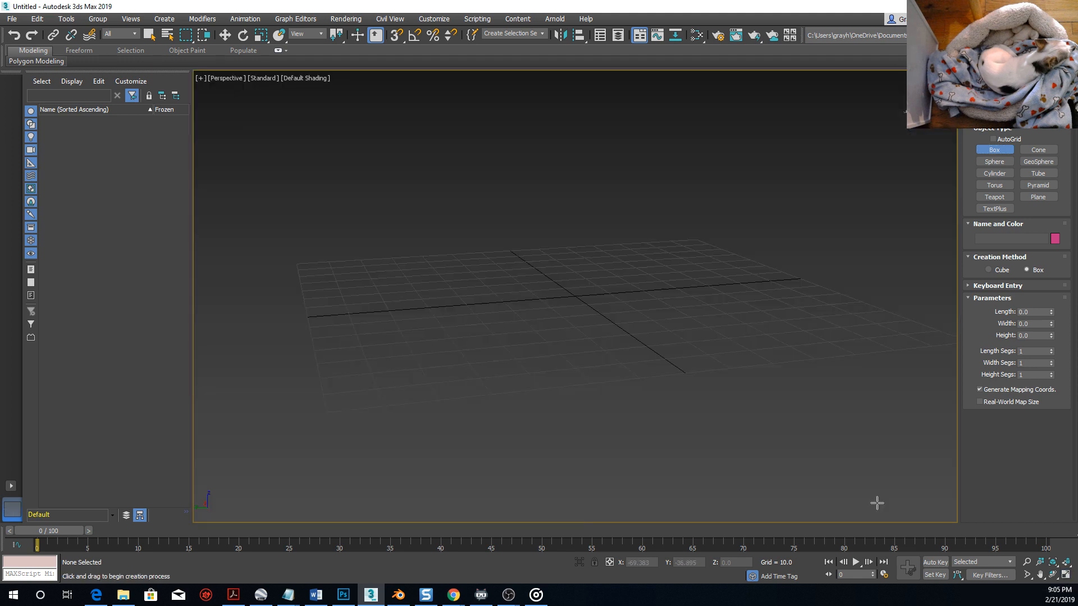
{"action": "left_click_drag", "start_coordinate": [564, 297], "coordinate": [693, 312]}
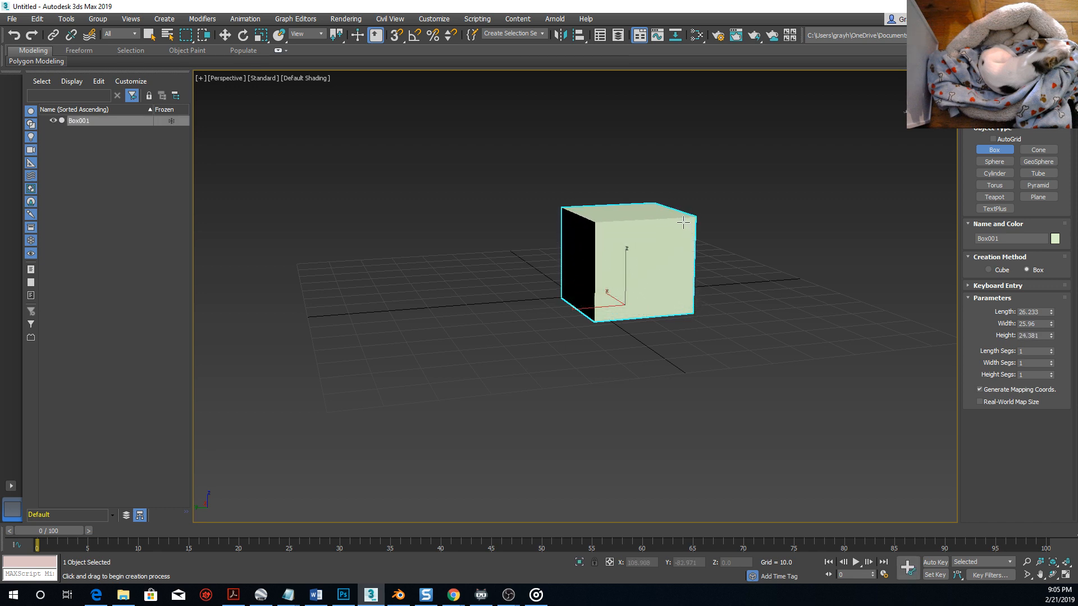
Move the box along the ground plane close to the grid's origin, to about X 0.8, Y -6.1.
{"action": "middle_click_drag", "start_coordinate": [631, 278], "coordinate": [567, 277], "text": "alt"}
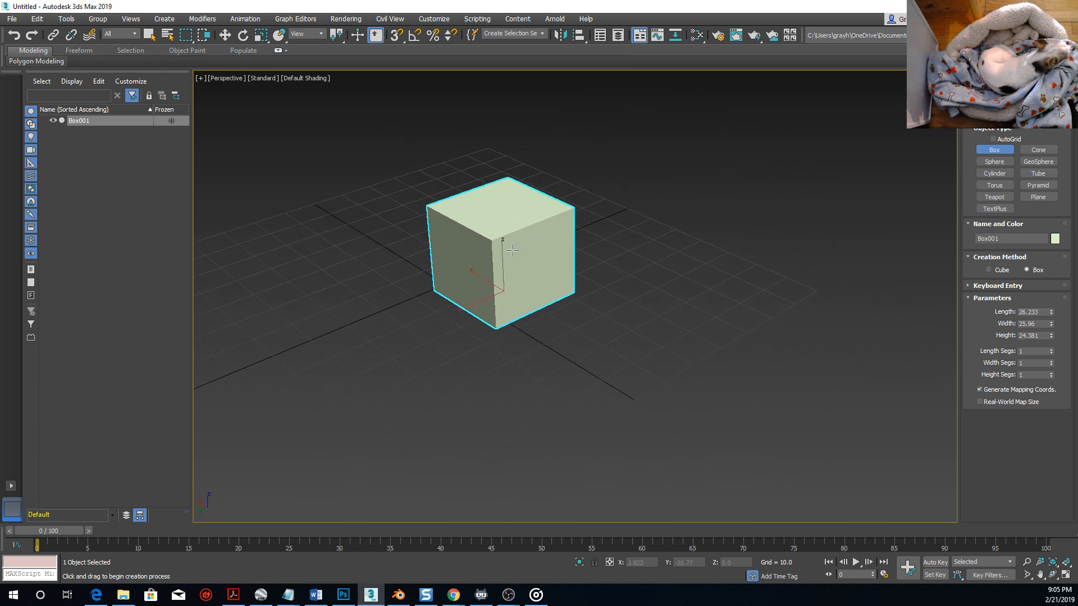
{"action": "scroll", "coordinate": [512, 247], "scroll_direction": "down", "scroll_amount": 5}
{"action": "scroll", "coordinate": [516, 248], "scroll_direction": "up", "scroll_amount": 10}
{"action": "scroll", "coordinate": [516, 247], "scroll_direction": "down", "scroll_amount": 4}
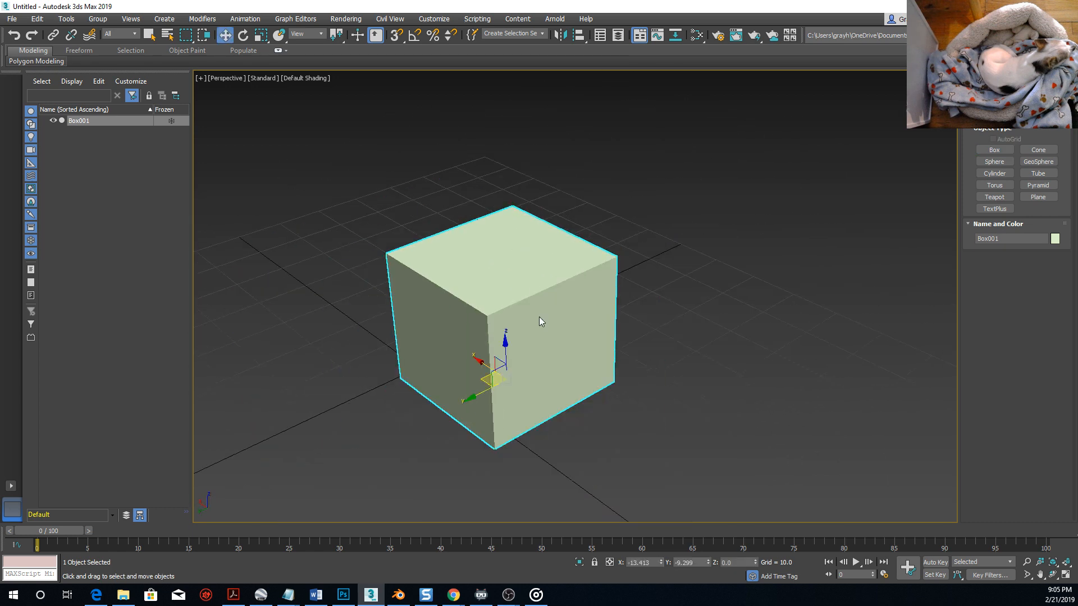
{"action": "key", "text": "w"}
{"action": "left_click_drag", "start_coordinate": [563, 318], "coordinate": [500, 296]}
Convert the box to an Editable Poly and switch to its Polygon sub-object level.
{"action": "middle_click_drag", "start_coordinate": [423, 369], "coordinate": [476, 306], "text": "alt"}
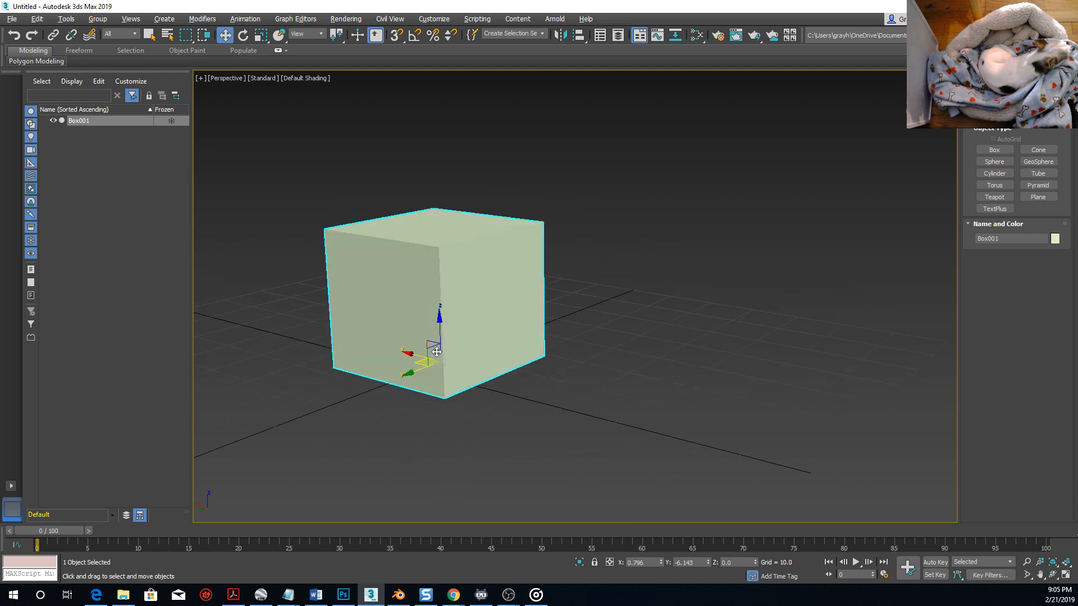
{"action": "right_click", "coordinate": [476, 303]}
{"action": "mouse_move", "coordinate": [510, 418]}
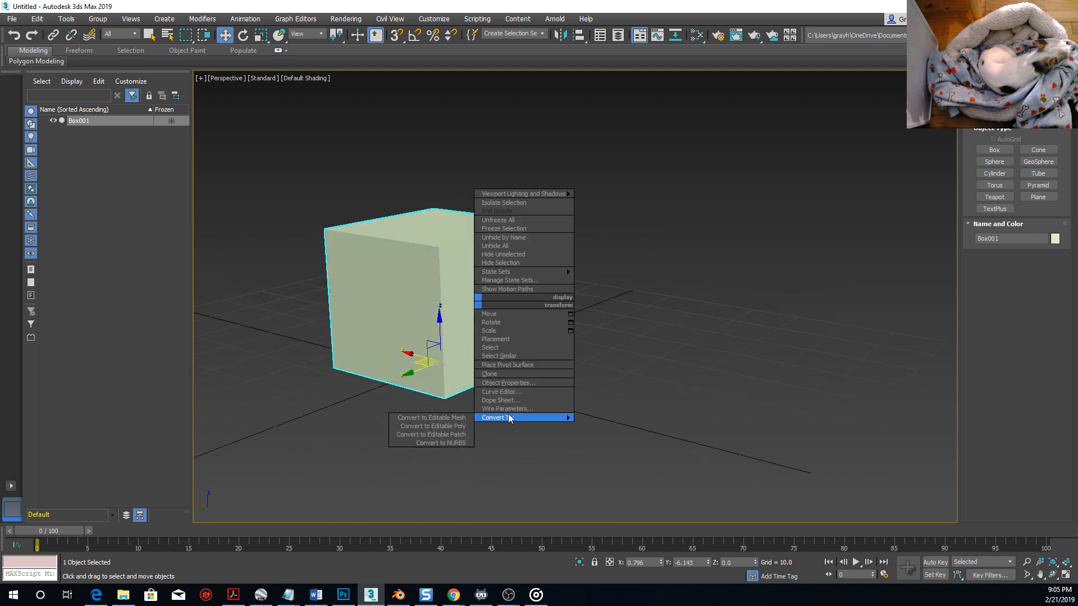
{"action": "left_click", "coordinate": [457, 430]}
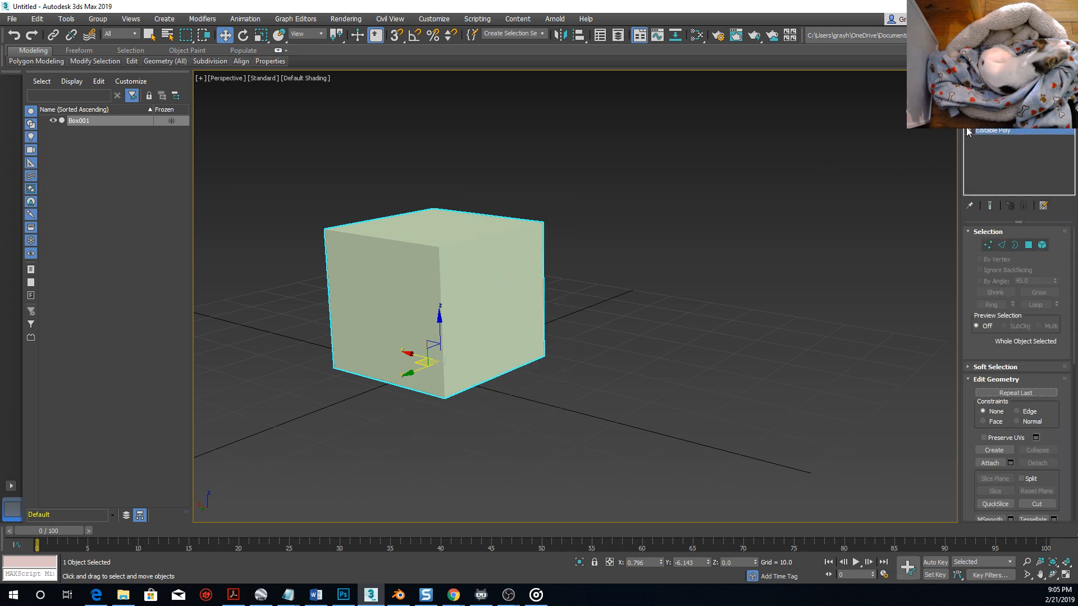
{"action": "left_click", "coordinate": [969, 130]}
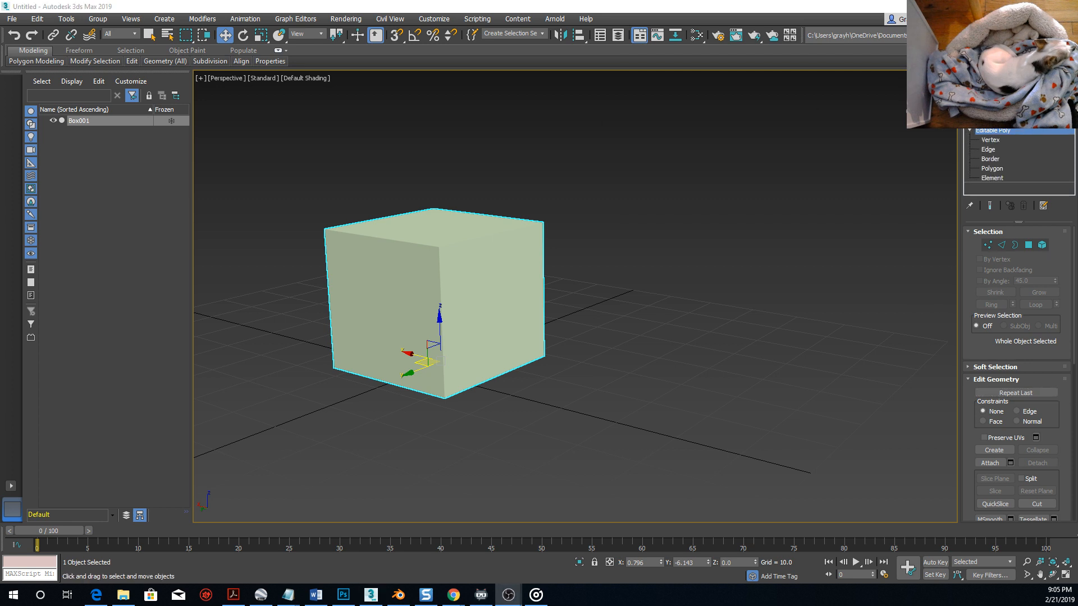
{"action": "left_click", "coordinate": [991, 168]}
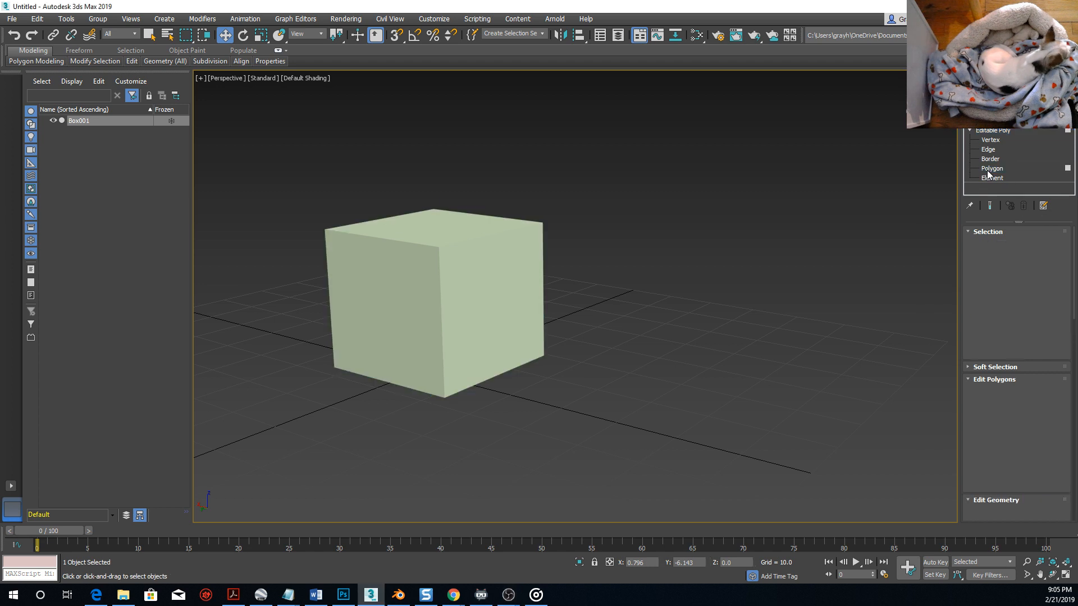
Examine the box's individual polygons by selecting its side, top and bottom faces from several angles, and clear the selection.
{"action": "left_click", "coordinate": [477, 279]}
{"action": "left_click", "coordinate": [400, 290]}
{"action": "left_click", "coordinate": [428, 226]}
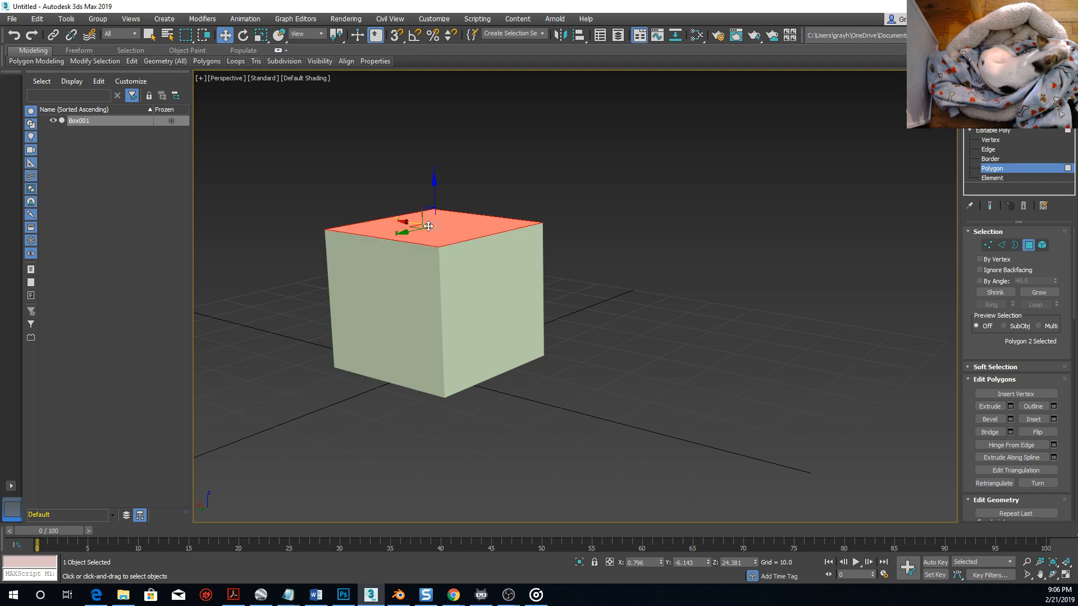
{"action": "middle_click_drag", "start_coordinate": [424, 303], "coordinate": [506, 261], "text": "alt"}
{"action": "left_click", "coordinate": [400, 302]}
{"action": "left_click", "coordinate": [335, 375]}
{"action": "middle_click_drag", "start_coordinate": [335, 375], "coordinate": [387, 391], "text": "alt"}
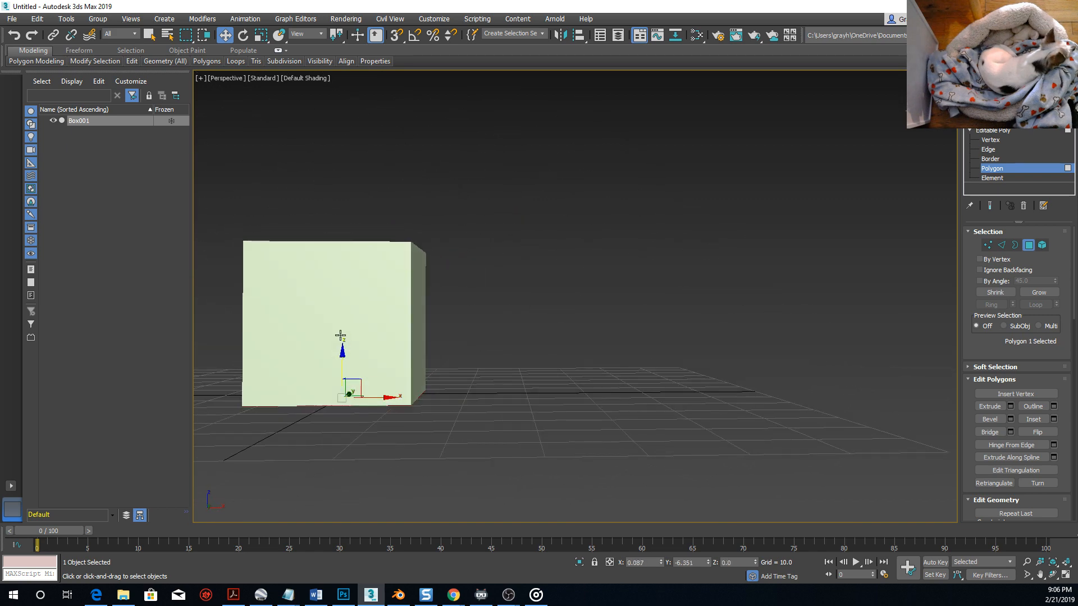
{"action": "left_click", "coordinate": [318, 349]}
{"action": "middle_click_drag", "start_coordinate": [321, 349], "coordinate": [529, 380], "text": "alt"}
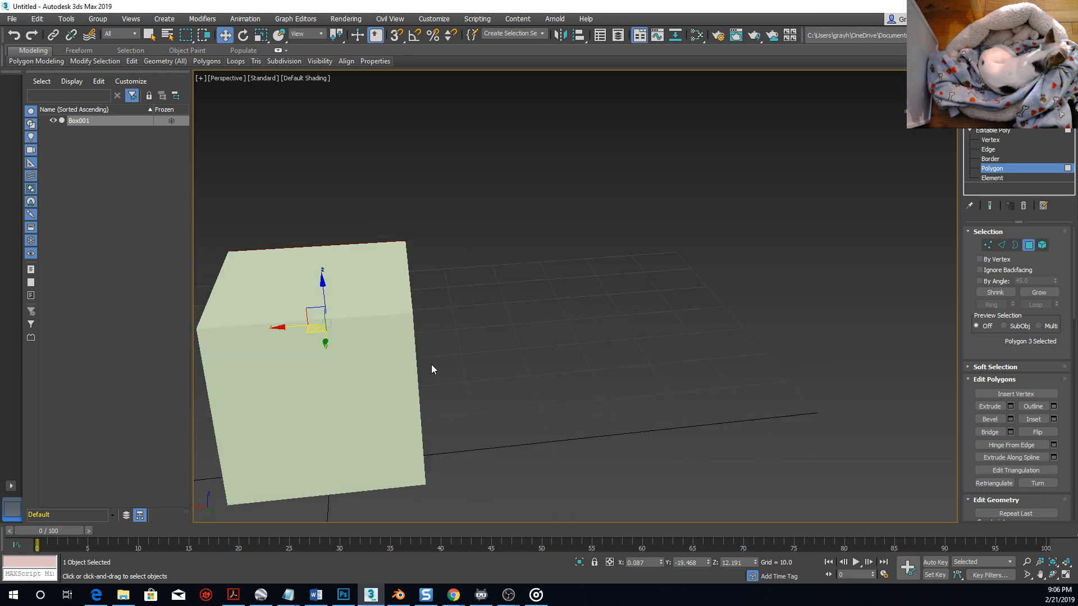
{"action": "left_click", "coordinate": [432, 368]}
{"action": "middle_click_drag", "start_coordinate": [432, 369], "coordinate": [578, 309], "text": "alt"}
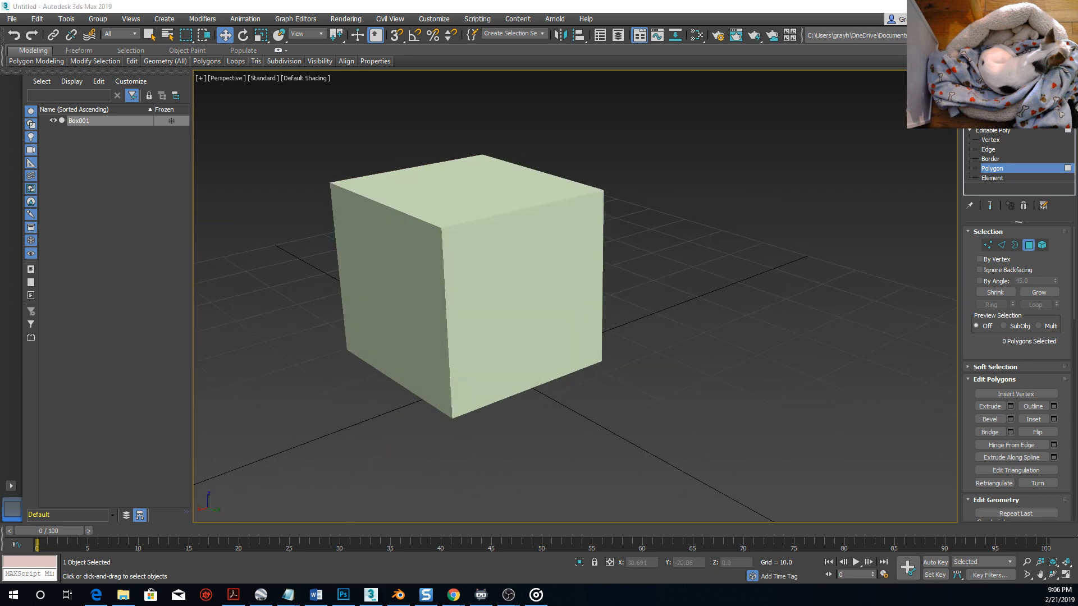
Try extruding the box's side face that points along positive Y outward, and undo the extrusions.
{"action": "left_click", "coordinate": [514, 281]}
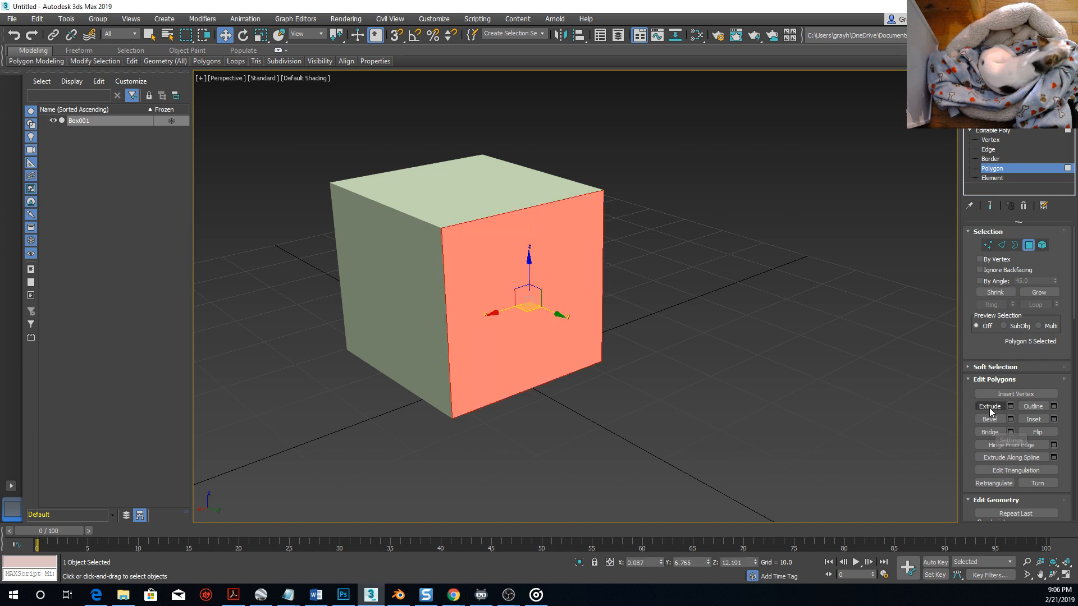
{"action": "left_click", "coordinate": [989, 407]}
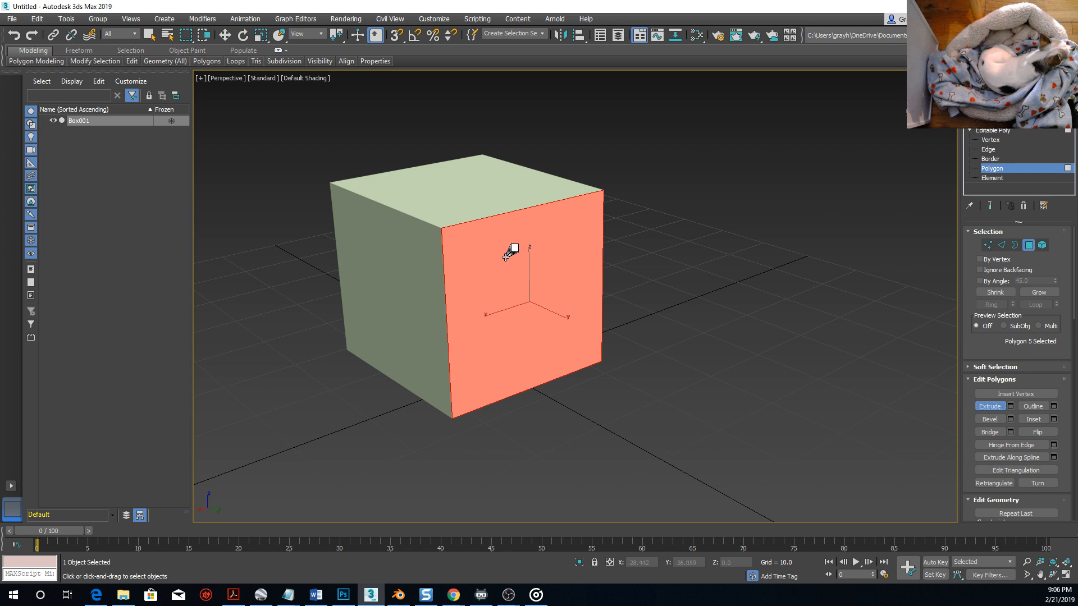
{"action": "left_click_drag", "start_coordinate": [505, 257], "coordinate": [553, 209]}
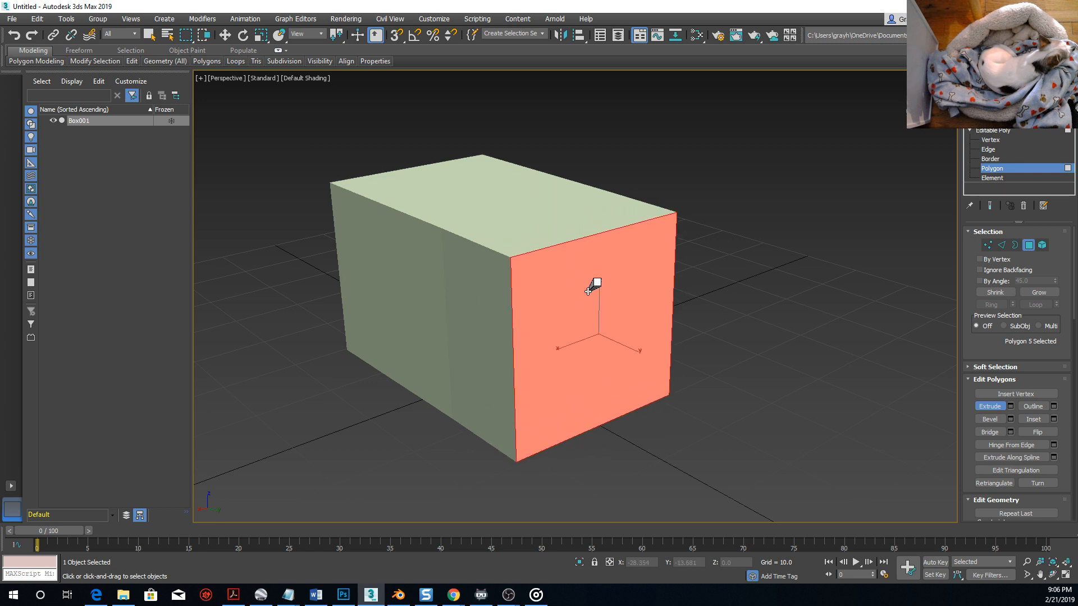
{"action": "left_click_drag", "start_coordinate": [588, 291], "coordinate": [632, 271]}
{"action": "key", "text": "ctrl+z"}
{"action": "key", "text": "ctrl+z"}
{"action": "key", "text": "ctrl+z"}
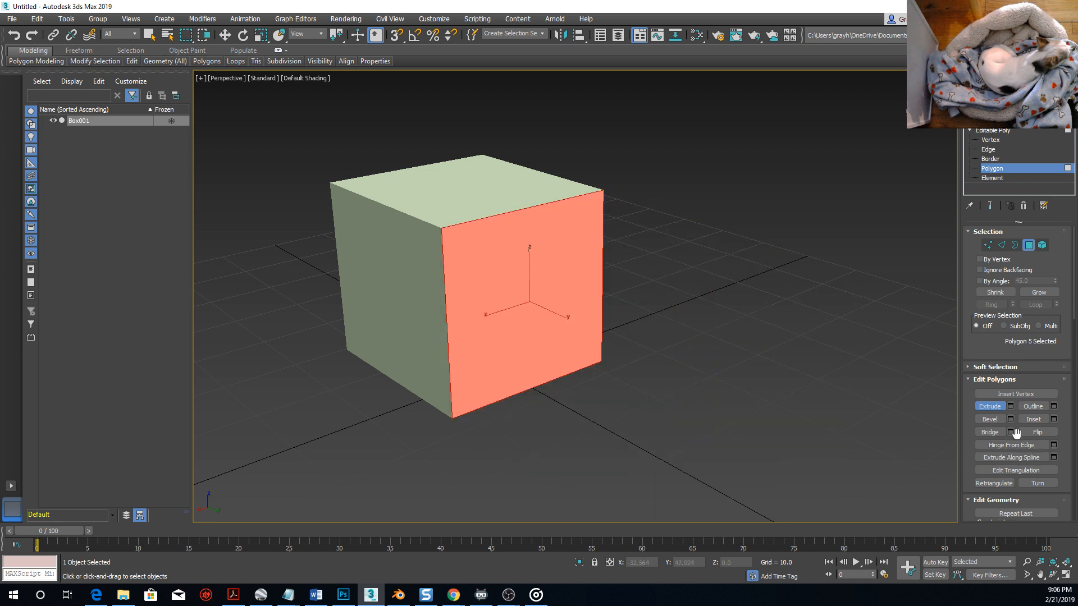
Bevel the selected side face outward to a smaller face and extrude that face into a long block.
{"action": "left_click", "coordinate": [991, 420]}
{"action": "left_click_drag", "start_coordinate": [511, 271], "coordinate": [524, 242]}
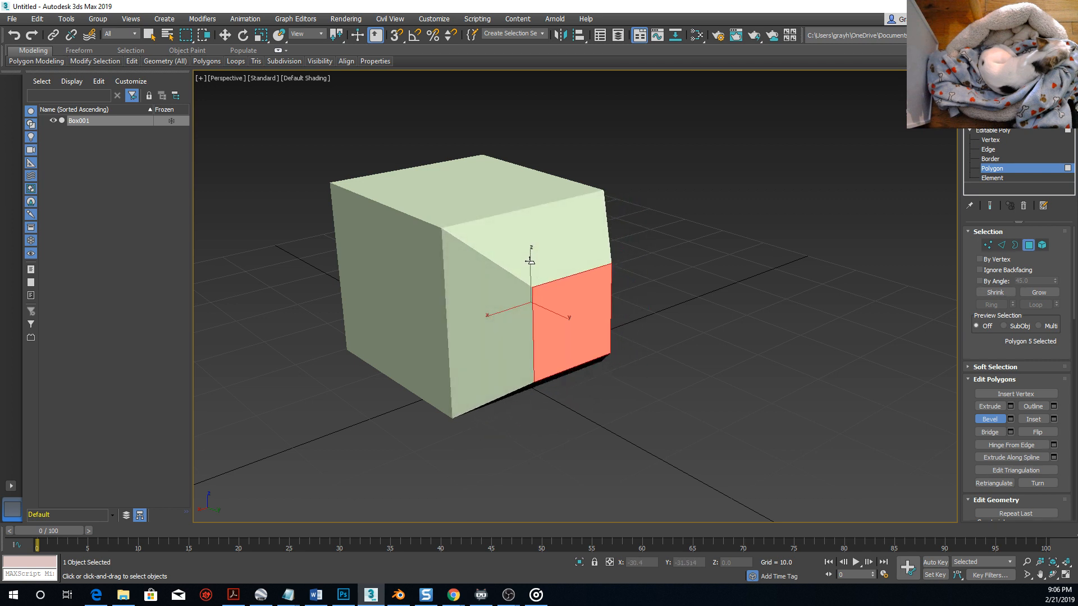
{"action": "left_click", "coordinate": [530, 261]}
{"action": "left_click", "coordinate": [990, 406]}
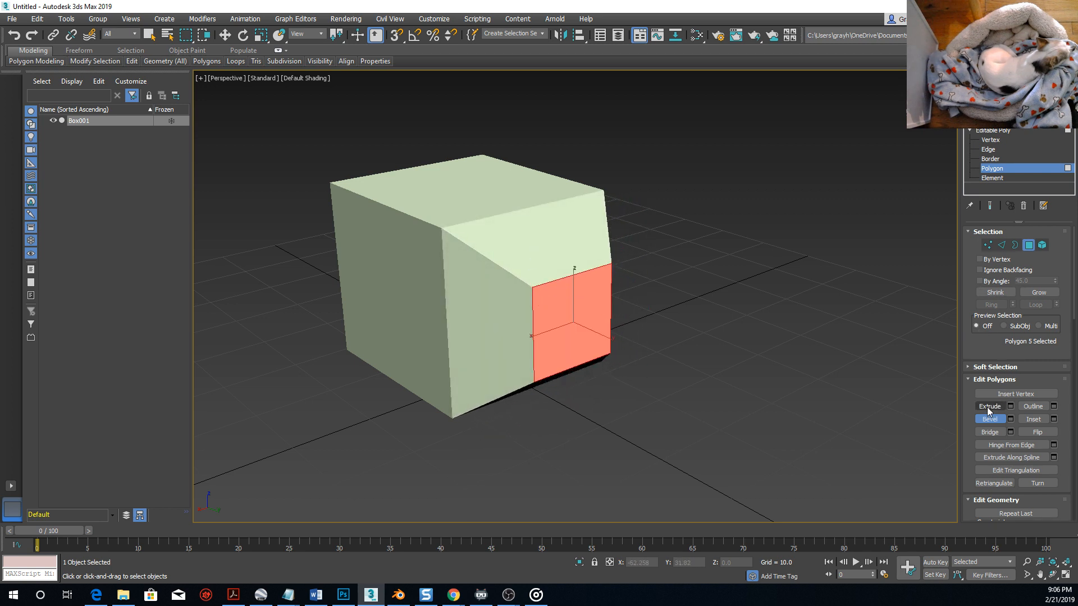
{"action": "left_click_drag", "start_coordinate": [590, 287], "coordinate": [611, 222]}
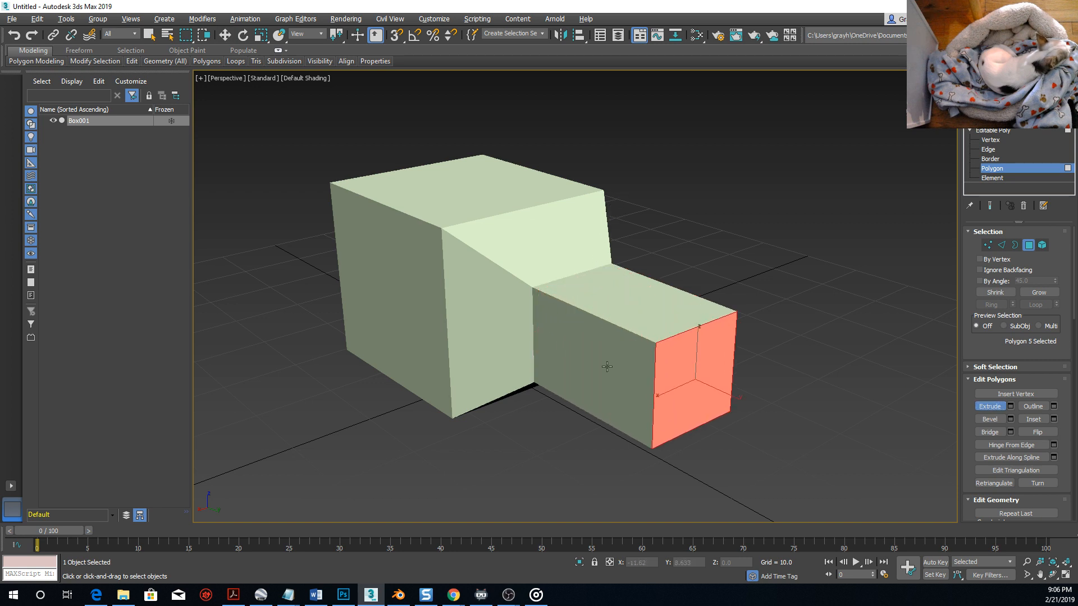
Extrude the top face of the protruding block upward into a column taller than the main box.
{"action": "middle_click_drag", "start_coordinate": [607, 366], "coordinate": [590, 294], "text": "alt"}
{"action": "scroll", "coordinate": [590, 294], "scroll_direction": "down", "scroll_amount": 5}
{"action": "middle_click_drag", "start_coordinate": [634, 339], "coordinate": [634, 271], "text": "alt"}
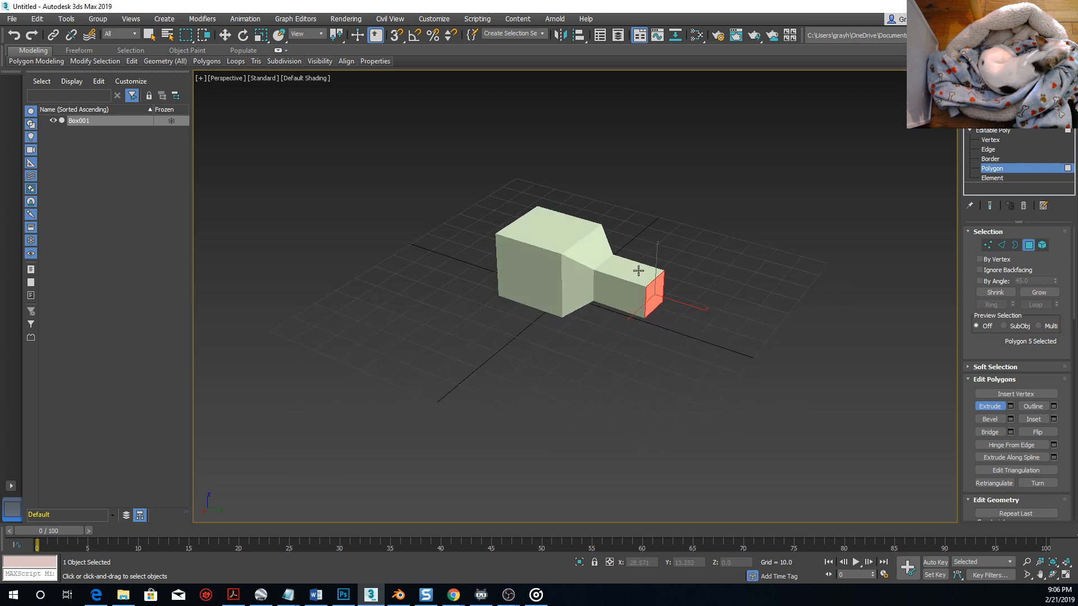
{"action": "left_click_drag", "start_coordinate": [639, 270], "coordinate": [643, 109]}
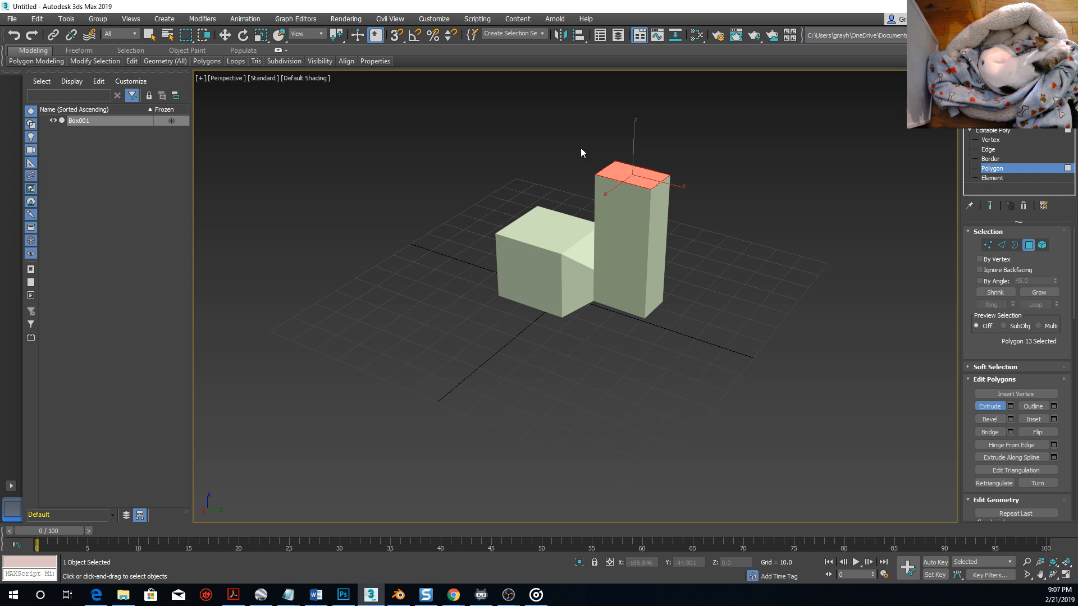
Slant the column by moving its top face back along Y to about Y 2.2, and return to whole-object level.
{"action": "left_click", "coordinate": [224, 35]}
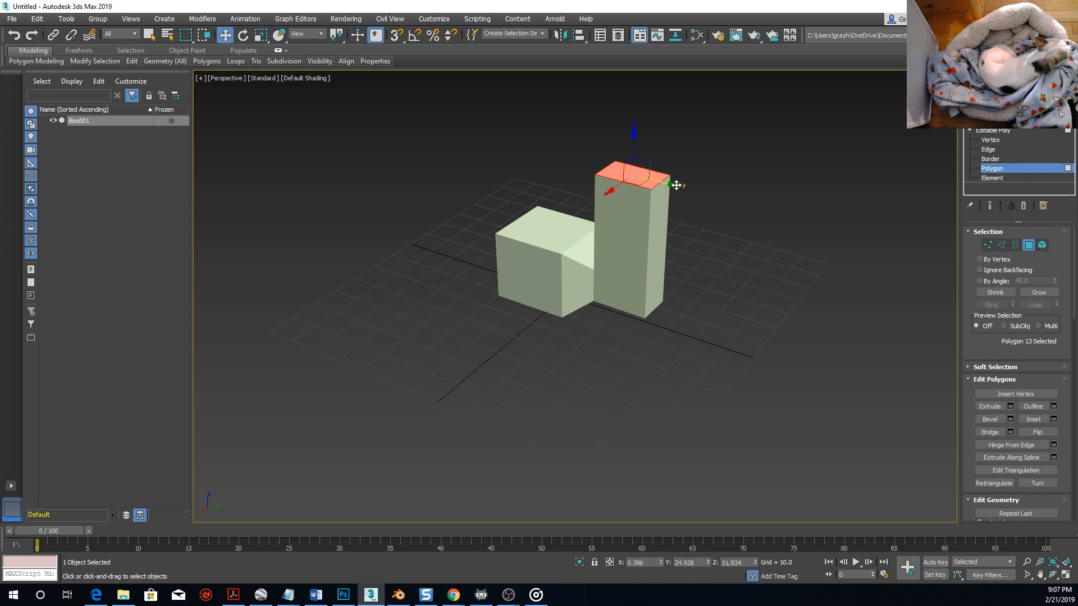
{"action": "left_click_drag", "start_coordinate": [676, 185], "coordinate": [612, 170]}
{"action": "middle_click_drag", "start_coordinate": [598, 252], "coordinate": [657, 248], "text": "alt"}
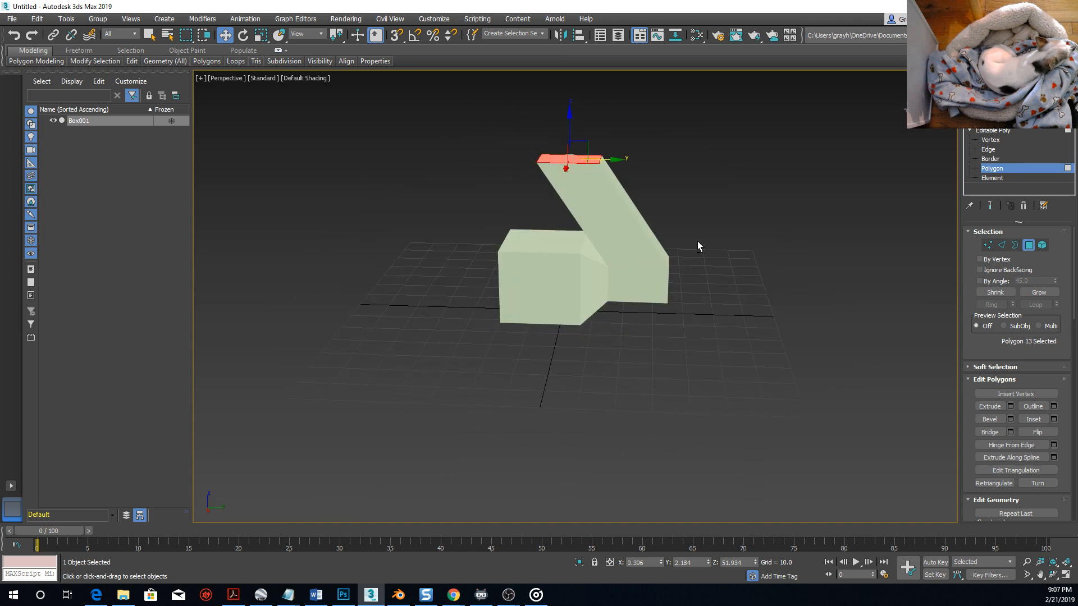
{"action": "left_click", "coordinate": [563, 283]}
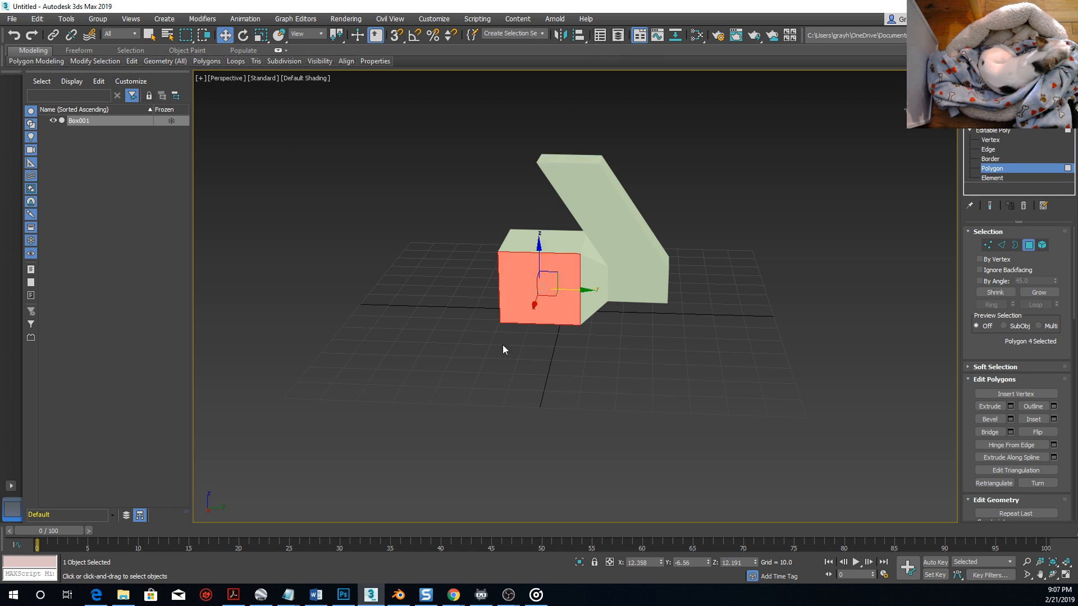
{"action": "left_click", "coordinate": [992, 132]}
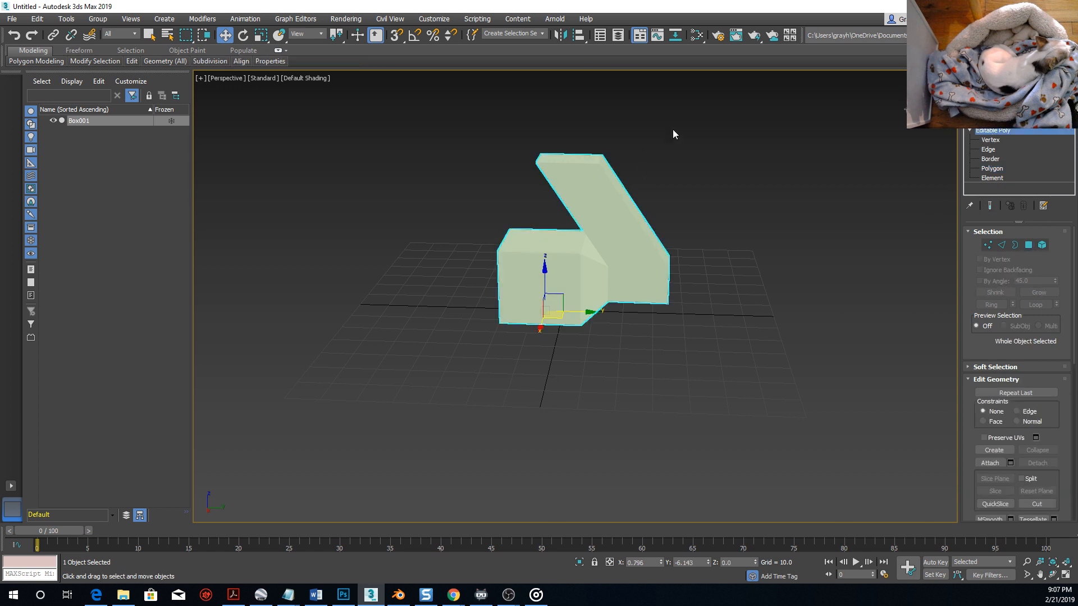
Delete the reshaped box from the scene.
{"action": "left_click_drag", "start_coordinate": [534, 375], "coordinate": [532, 377]}
{"action": "key", "text": "Delete"}
{"action": "middle_click_drag", "start_coordinate": [505, 359], "coordinate": [533, 358], "text": "alt"}
{"action": "middle_click_drag", "start_coordinate": [468, 253], "coordinate": [455, 284]}
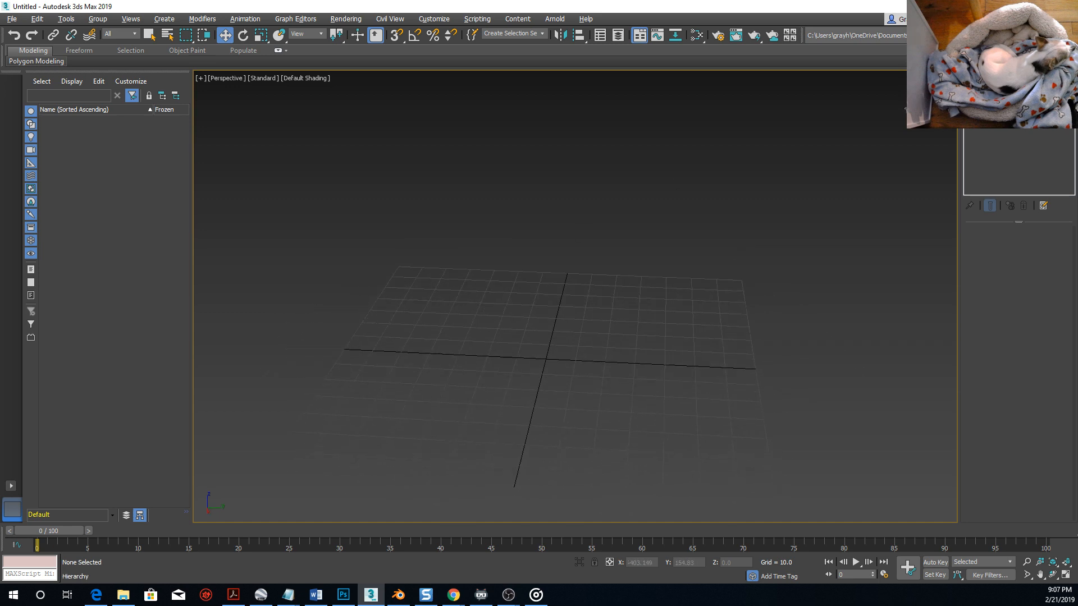
Try drawing a thin box about 154 by 149 and 0.9 high over the grid, and undo it.
{"action": "left_click", "coordinate": [971, 79]}
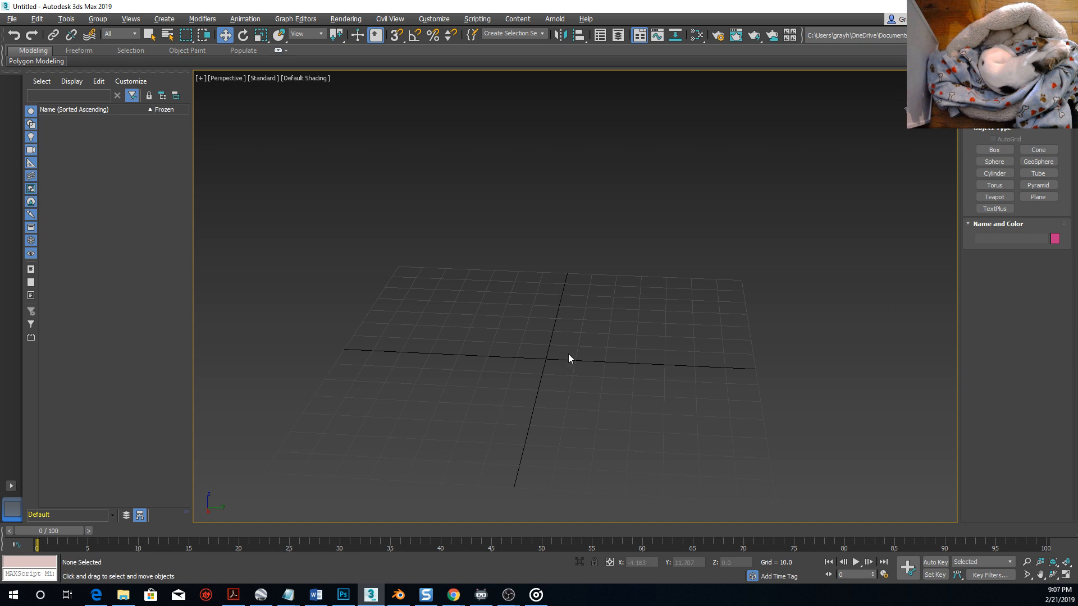
{"action": "left_click", "coordinate": [993, 150]}
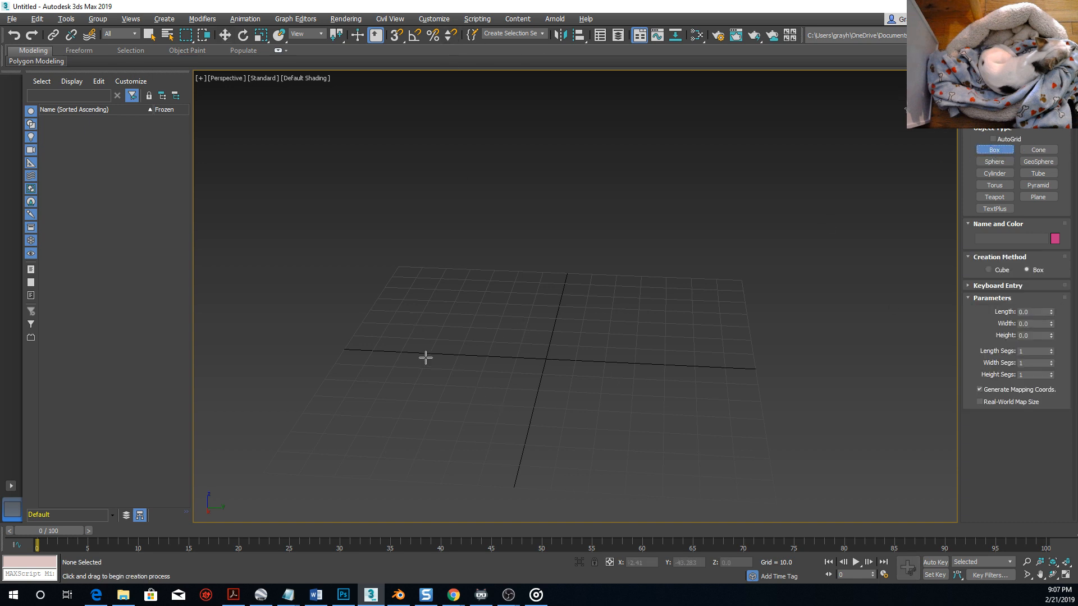
{"action": "left_click", "coordinate": [371, 265]}
{"action": "left_click_drag", "start_coordinate": [372, 265], "coordinate": [789, 522]}
{"action": "left_click", "coordinate": [789, 517]}
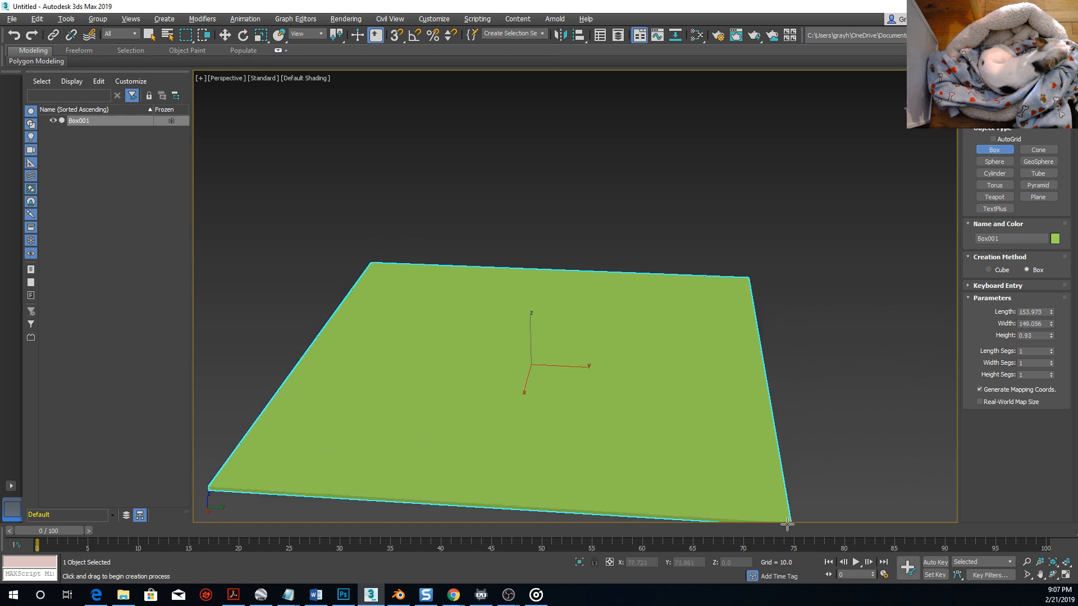
{"action": "left_click", "coordinate": [634, 448]}
{"action": "key", "text": "ctrl+z"}
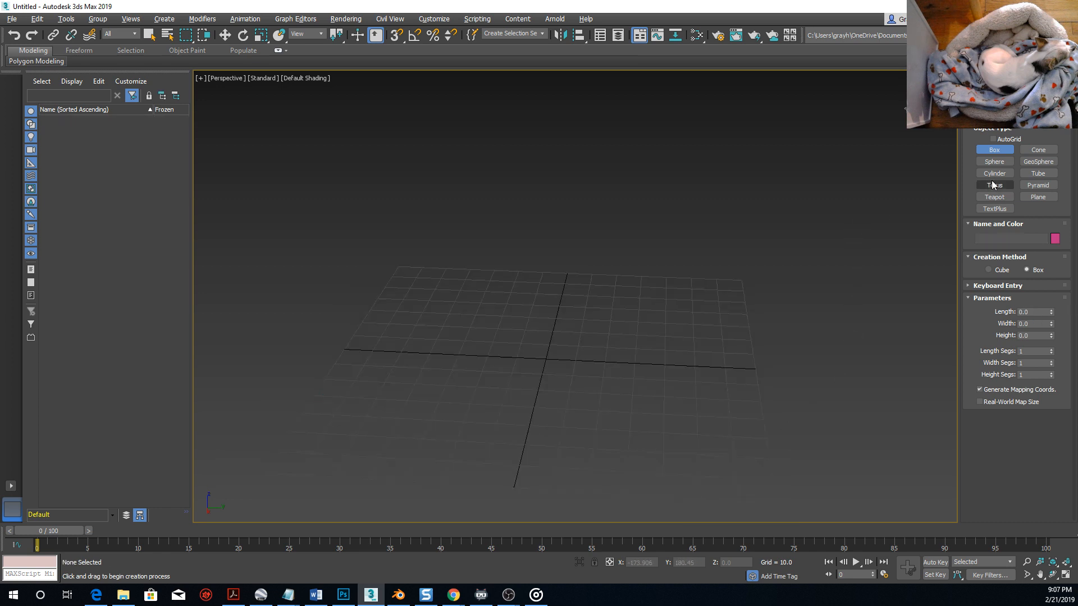
Create a floor plane about 159 long by 171 wide and move it over the grid centre, to about X -20, Y 13.
{"action": "left_click", "coordinate": [1038, 198]}
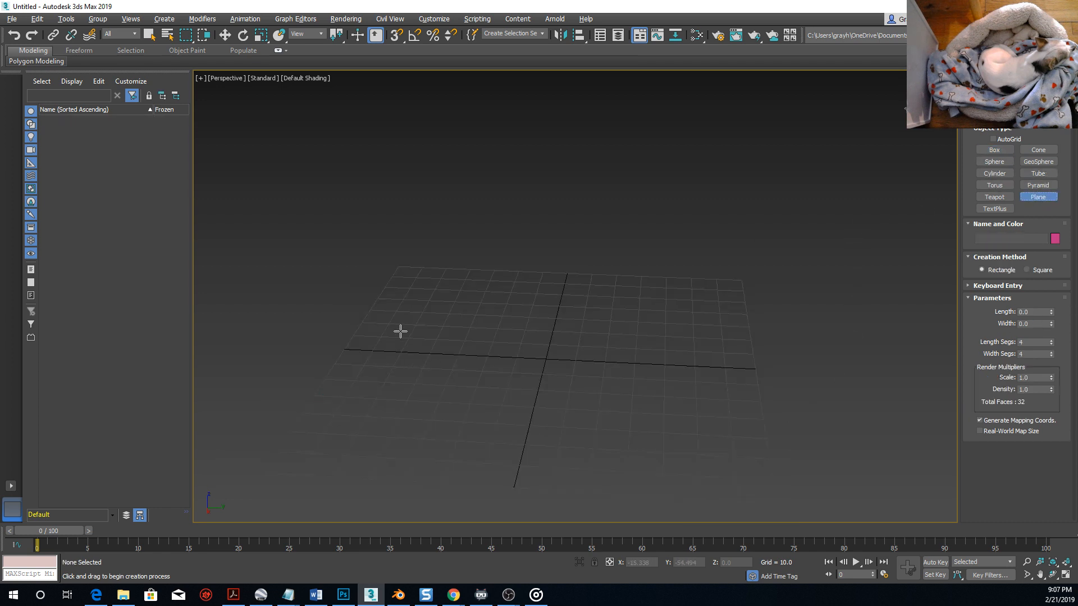
{"action": "left_click_drag", "start_coordinate": [399, 330], "coordinate": [725, 257]}
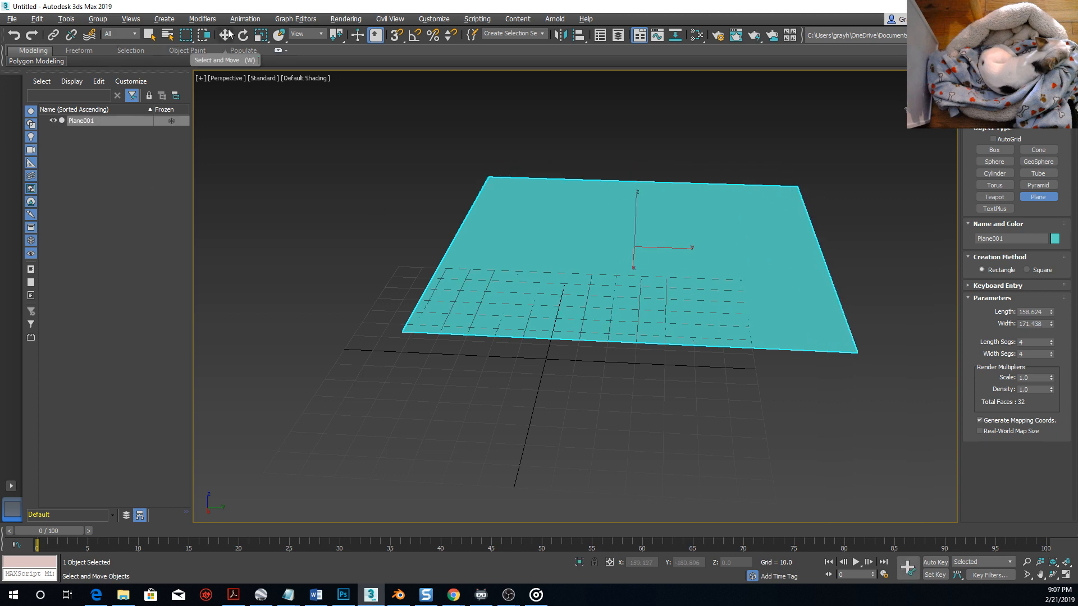
{"action": "key", "text": "w"}
{"action": "left_click_drag", "start_coordinate": [584, 240], "coordinate": [541, 375]}
{"action": "middle_click_drag", "start_coordinate": [541, 375], "coordinate": [520, 329], "text": "alt"}
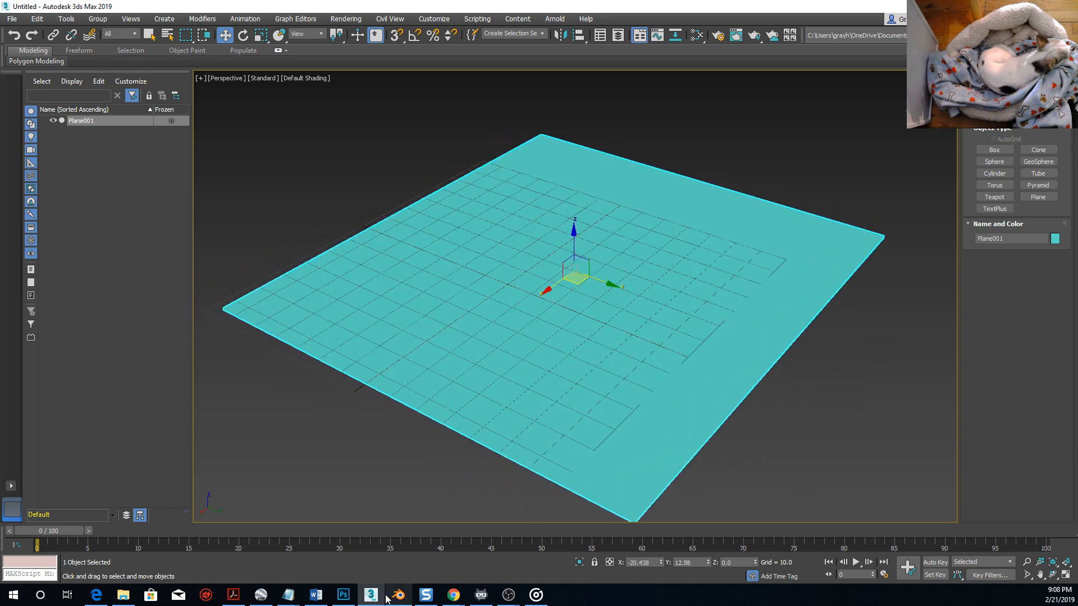
Open a new Google Chrome window and search the web for "tileable wood floor texture".
{"action": "right_click", "coordinate": [455, 599]}
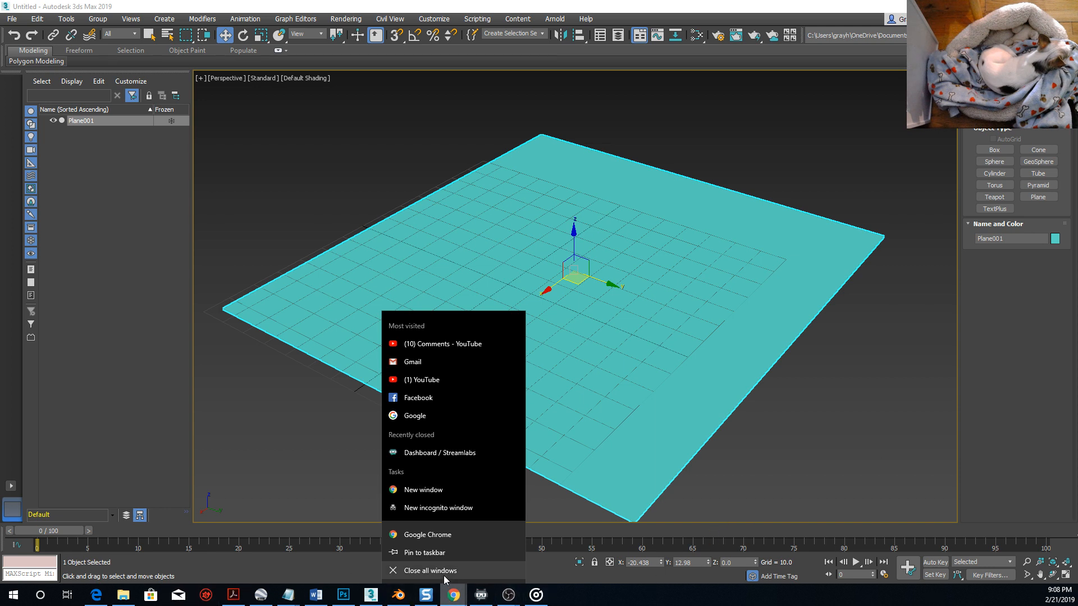
{"action": "left_click", "coordinate": [422, 488]}
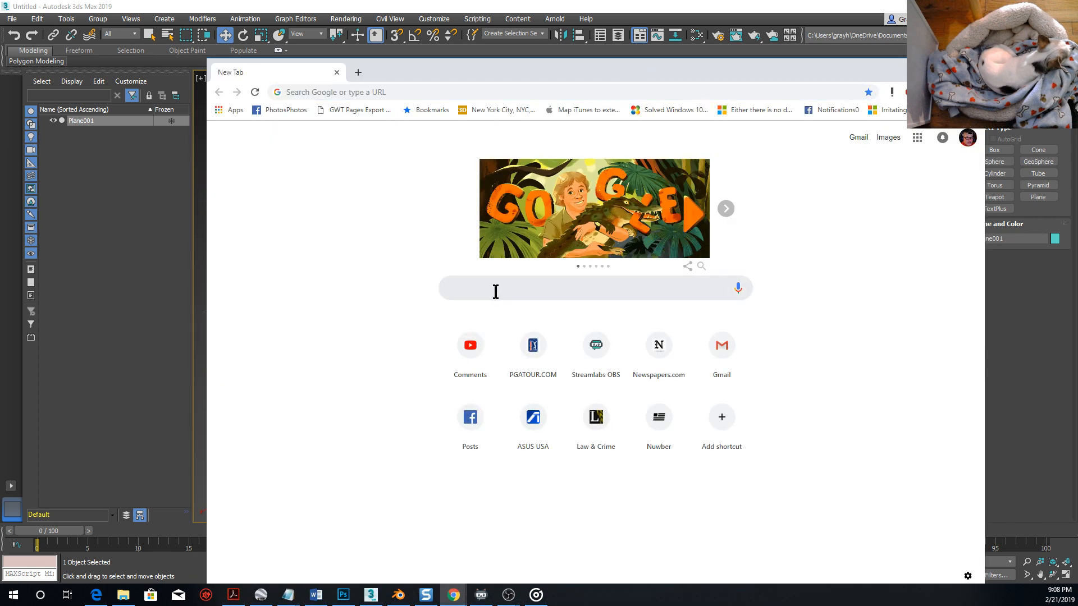
{"action": "type", "text": "til"}
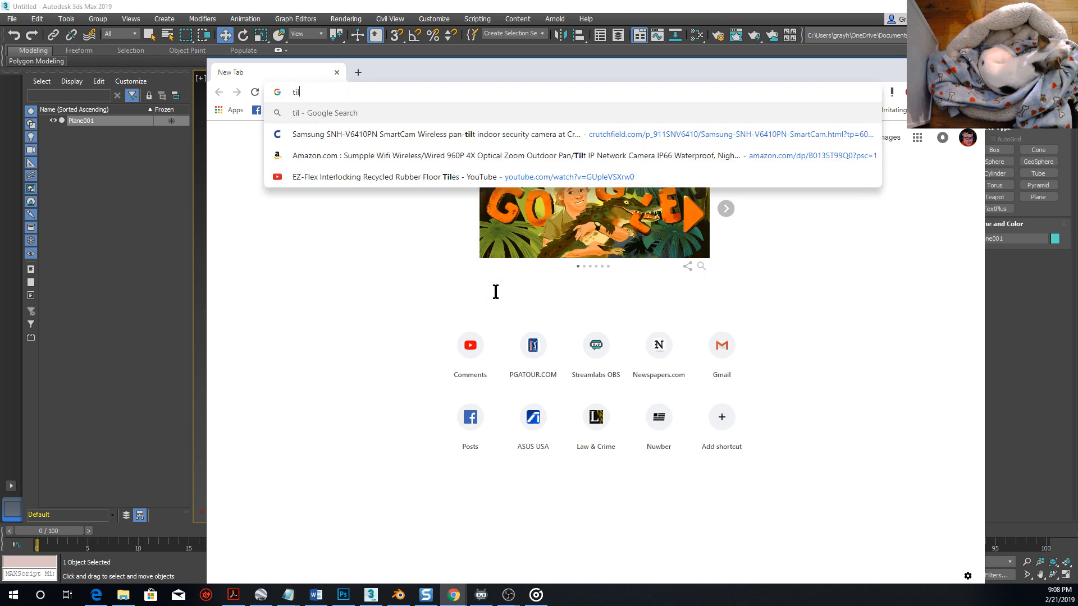
{"action": "type", "text": "eab"}
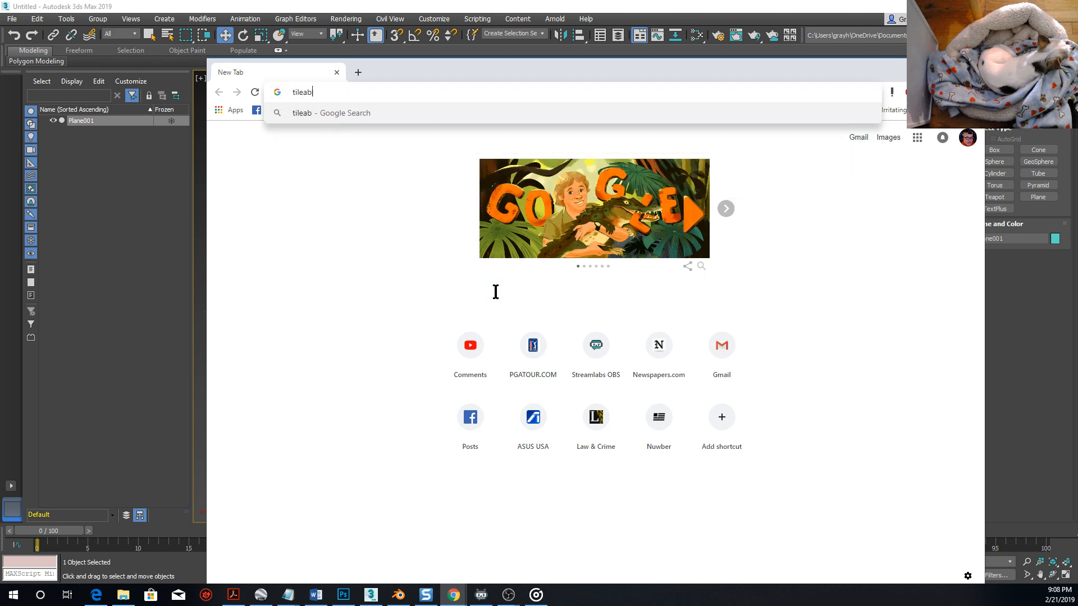
{"action": "type", "text": "le wood floor"}
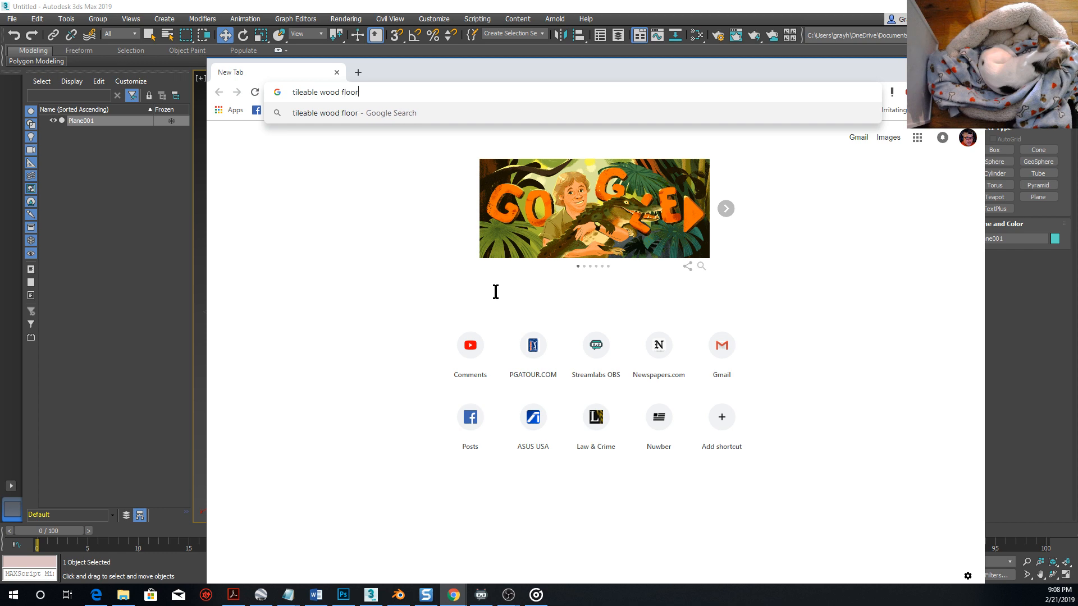
{"action": "type", "text": " texture"}
{"action": "key", "text": "Return"}
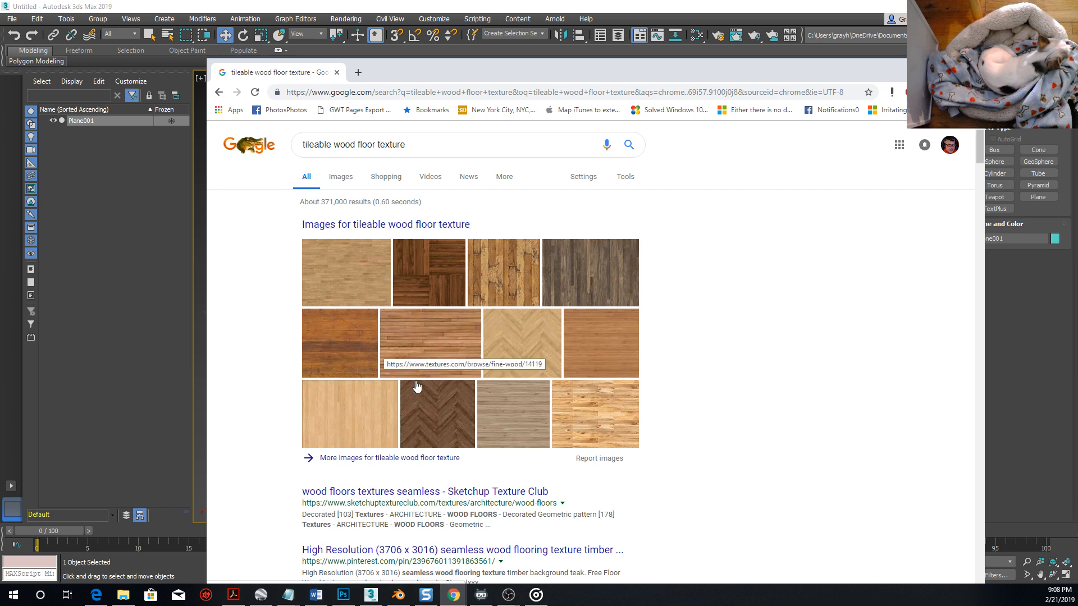
Show the image results for the wood floor search and limit them to sizes larger than 2 MP (1600×1200).
{"action": "left_click", "coordinate": [438, 355]}
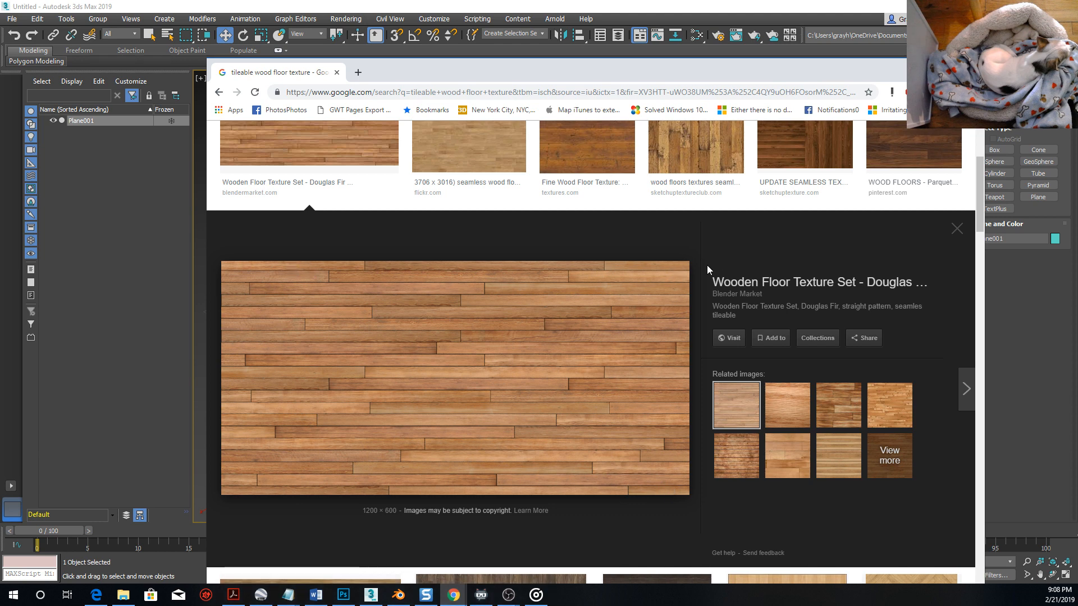
{"action": "scroll", "coordinate": [706, 265], "scroll_direction": "up", "scroll_amount": 3}
{"action": "scroll", "coordinate": [702, 288], "scroll_direction": "down", "scroll_amount": 10}
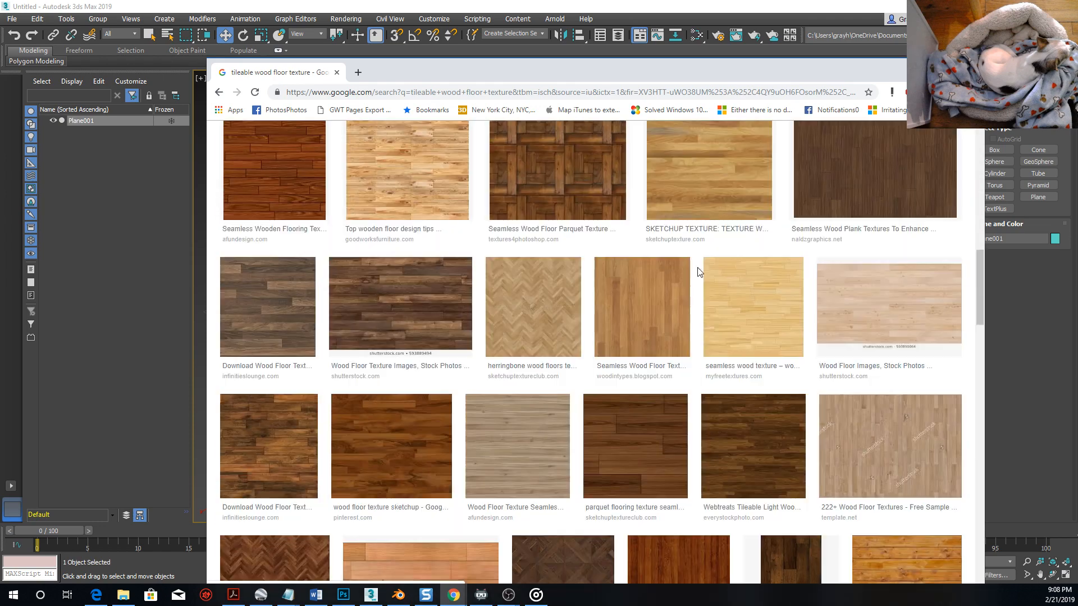
{"action": "scroll", "coordinate": [699, 271], "scroll_direction": "up", "scroll_amount": 10}
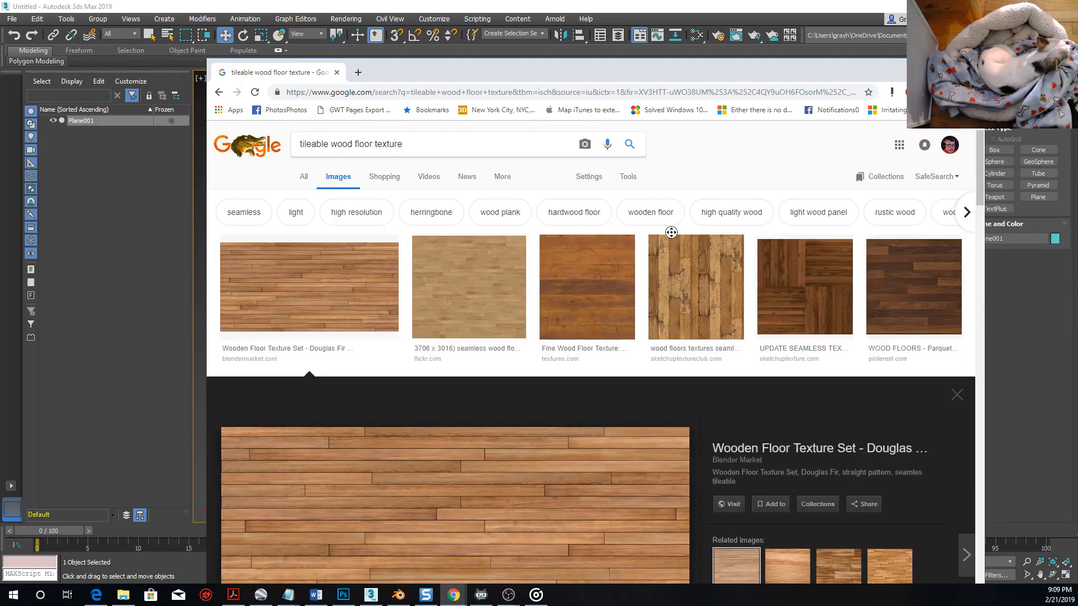
{"action": "left_click", "coordinate": [632, 179]}
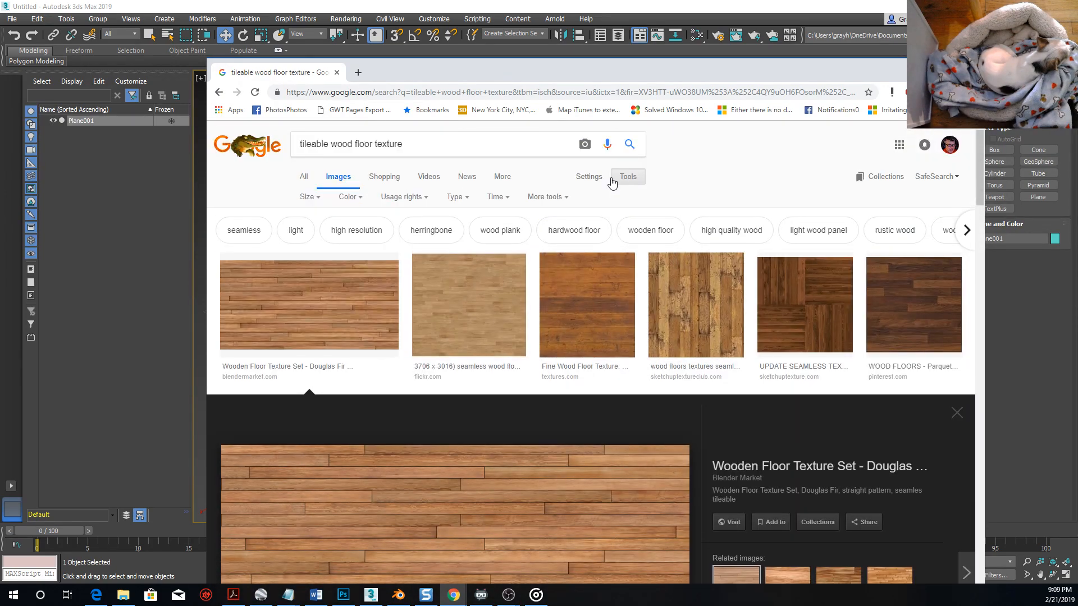
{"action": "left_click", "coordinate": [318, 198]}
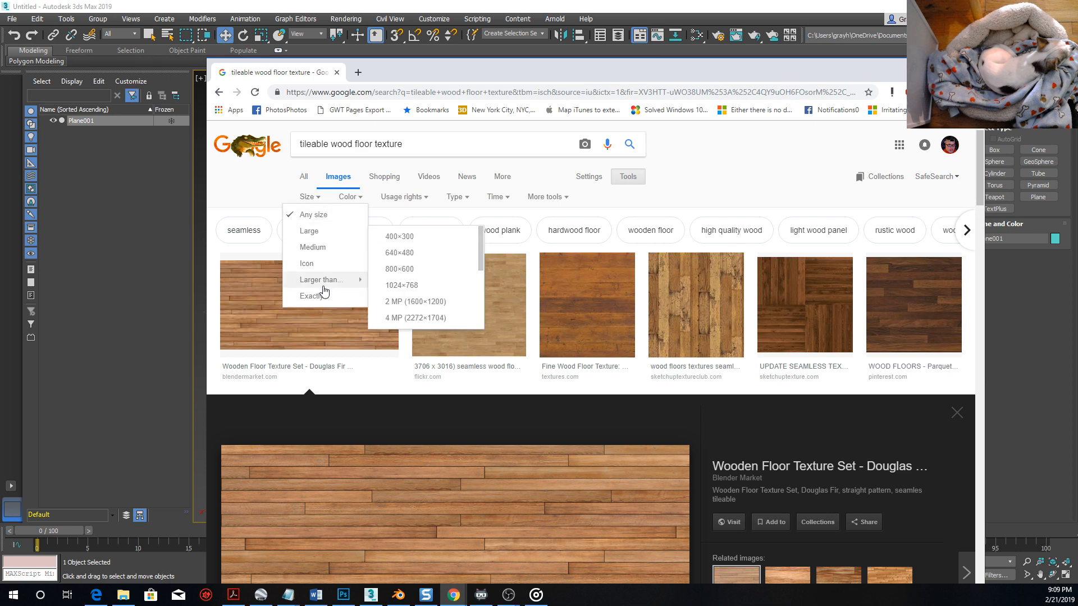
{"action": "left_click", "coordinate": [406, 303]}
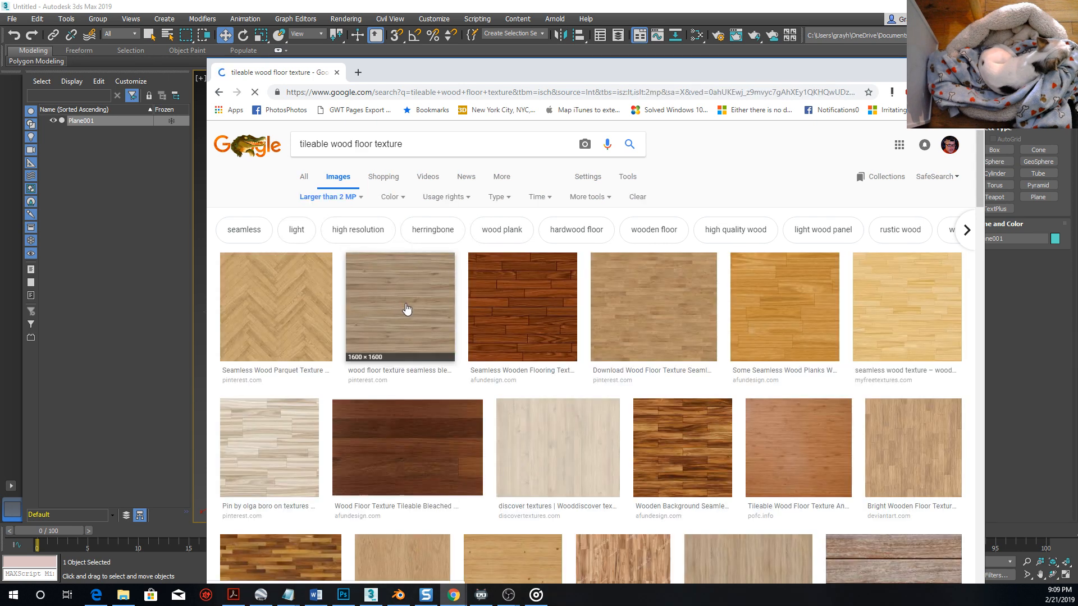
Browse the filtered images and open the source page of the 2392 × 1176 "Fresh Wood Texture Tile Wooden Textured" image.
{"action": "scroll", "coordinate": [568, 329], "scroll_direction": "down", "scroll_amount": 5}
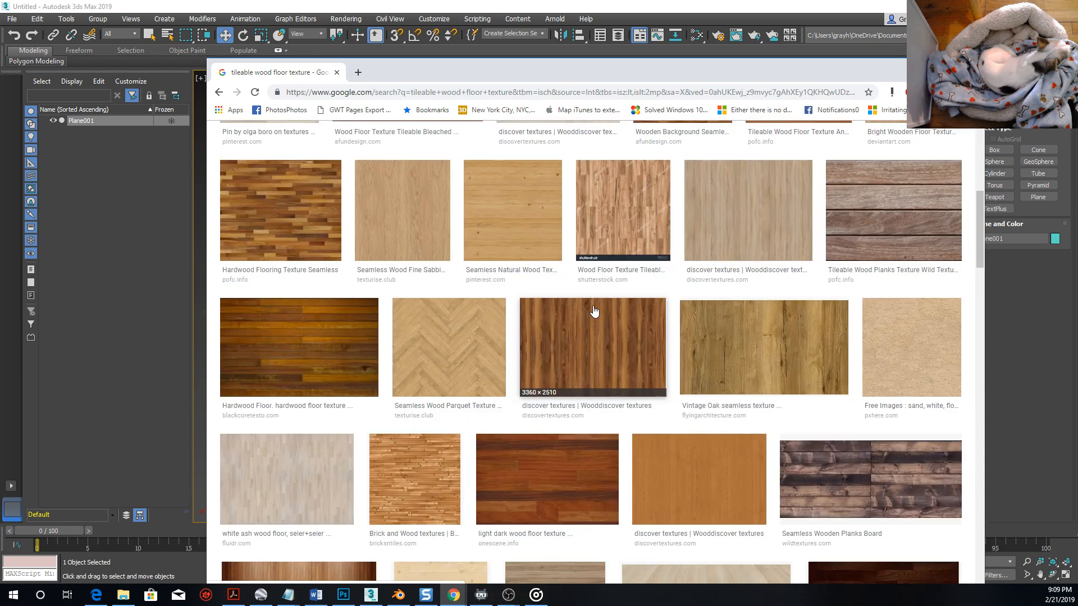
{"action": "scroll", "coordinate": [592, 313], "scroll_direction": "down", "scroll_amount": 5}
{"action": "scroll", "coordinate": [594, 314], "scroll_direction": "down", "scroll_amount": 10}
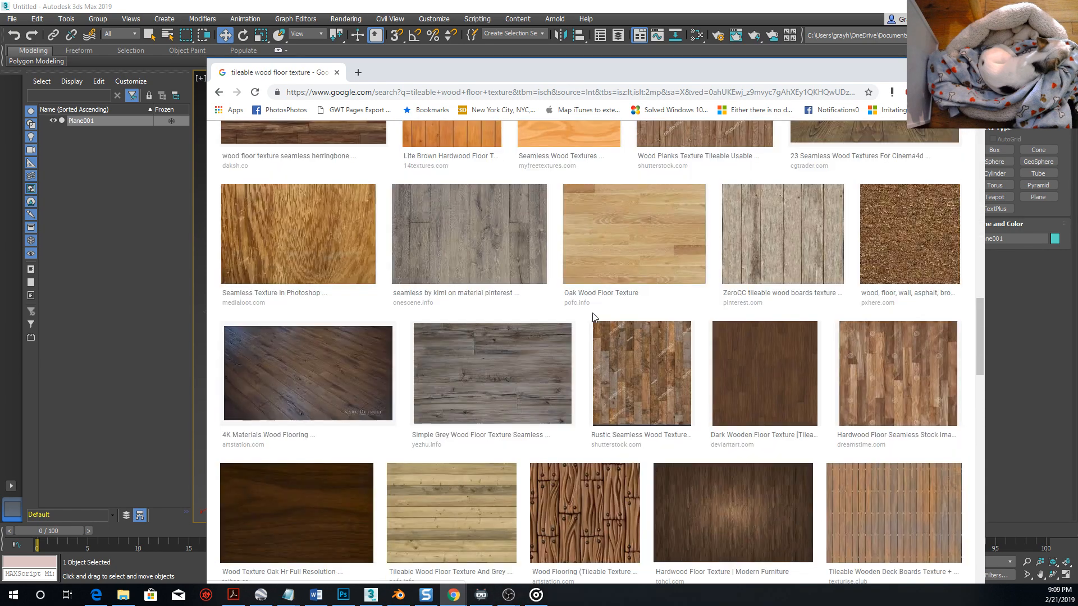
{"action": "scroll", "coordinate": [592, 317], "scroll_direction": "down", "scroll_amount": 2}
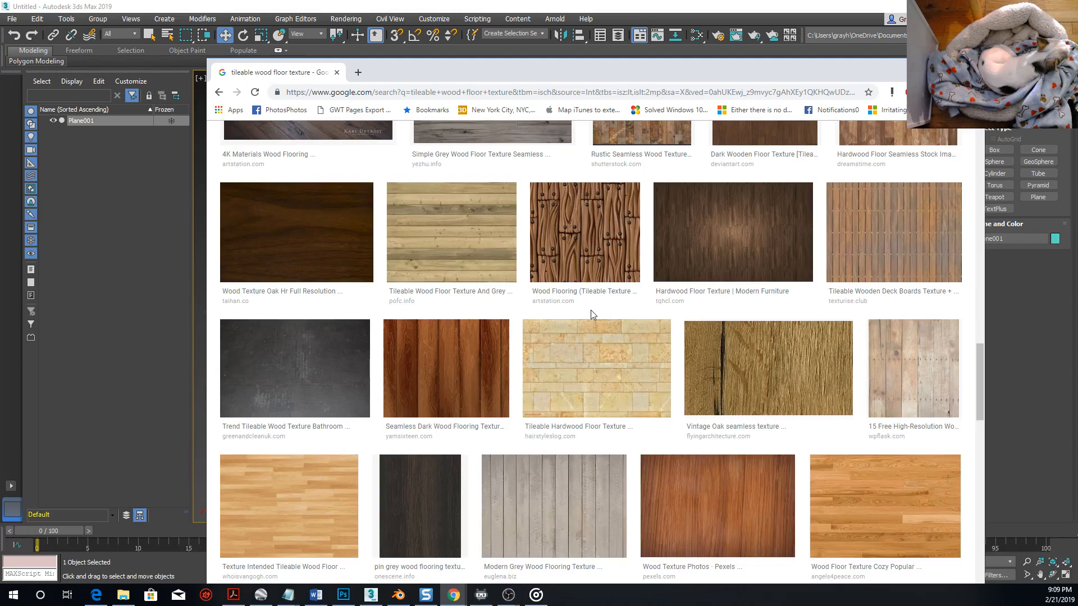
{"action": "scroll", "coordinate": [664, 340], "scroll_direction": "down", "scroll_amount": 4}
{"action": "scroll", "coordinate": [663, 340], "scroll_direction": "down", "scroll_amount": 4}
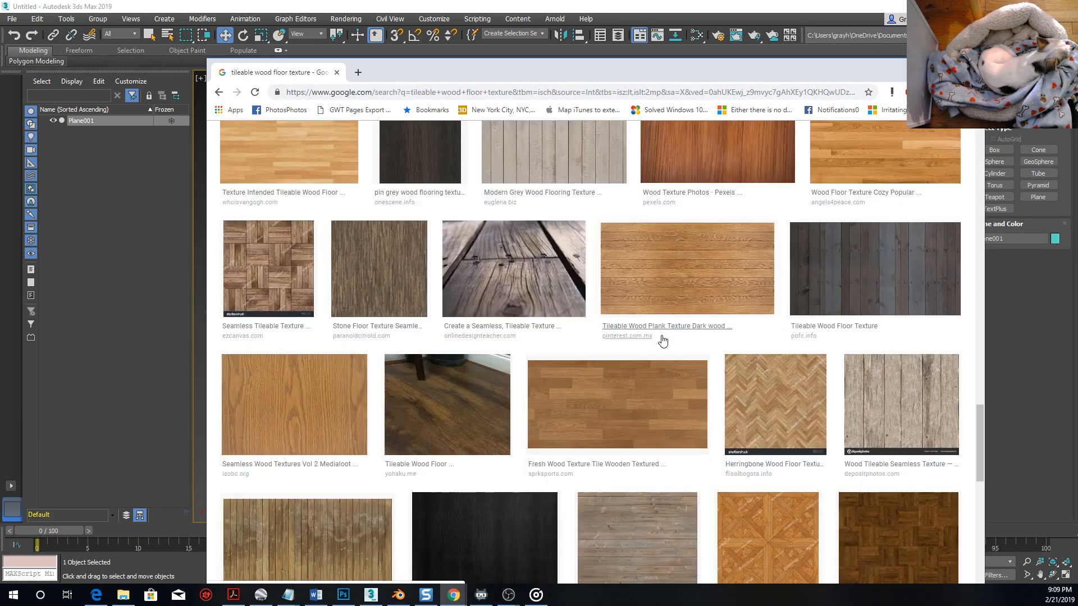
{"action": "scroll", "coordinate": [673, 370], "scroll_direction": "down", "scroll_amount": 6}
{"action": "scroll", "coordinate": [661, 348], "scroll_direction": "up", "scroll_amount": 4}
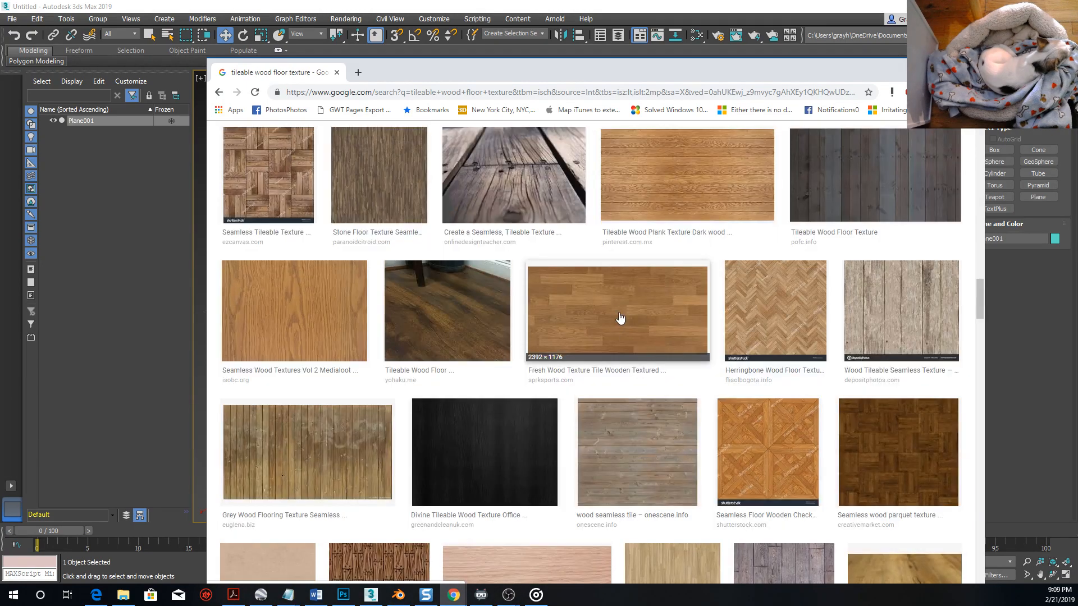
{"action": "left_click", "coordinate": [617, 310]}
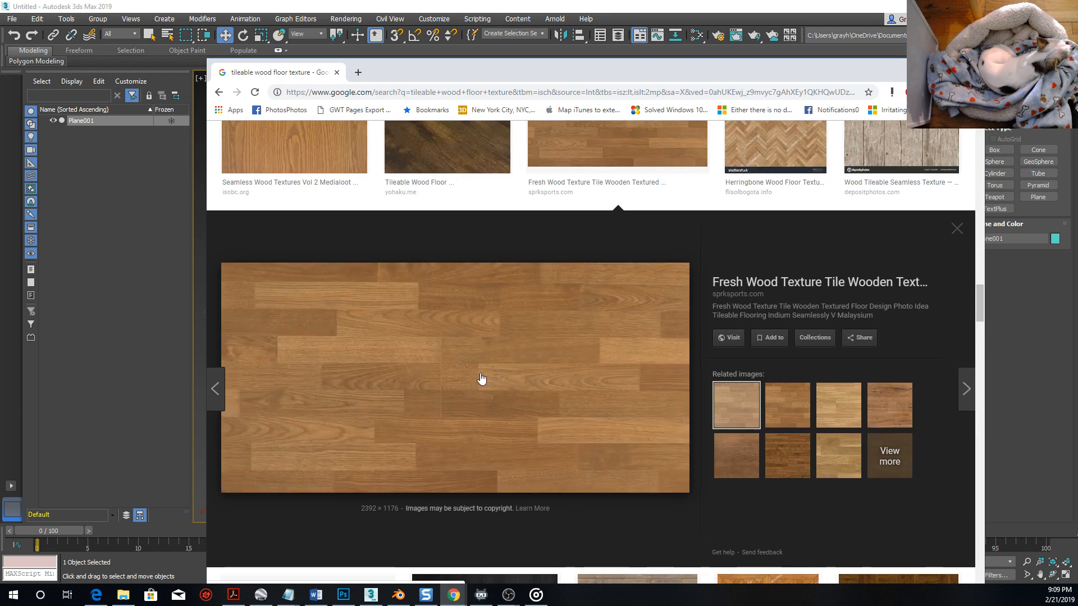
{"action": "right_click", "coordinate": [486, 366]}
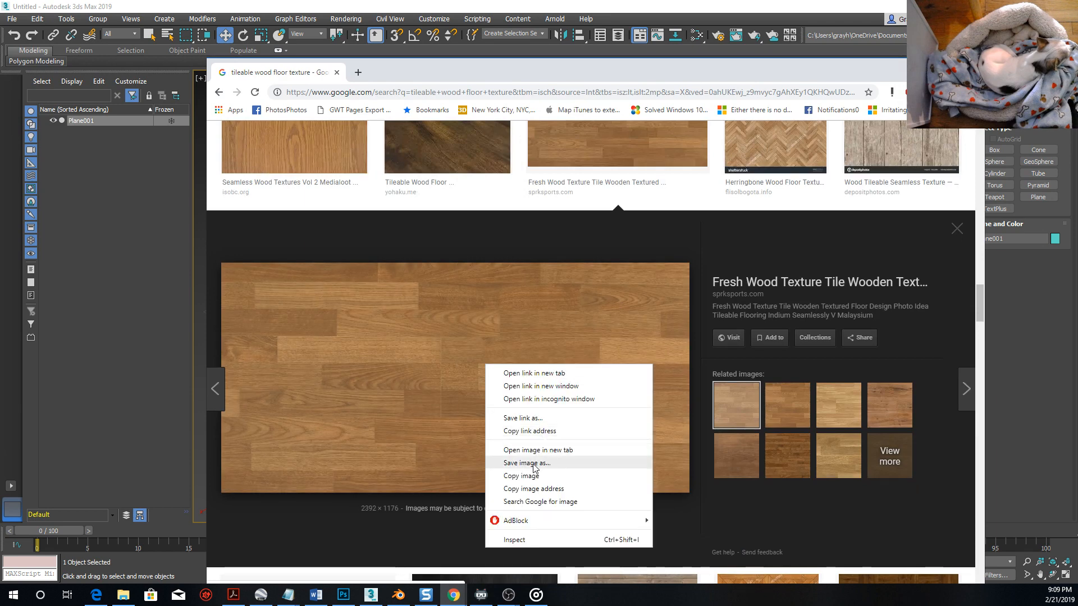
{"action": "left_click", "coordinate": [447, 377]}
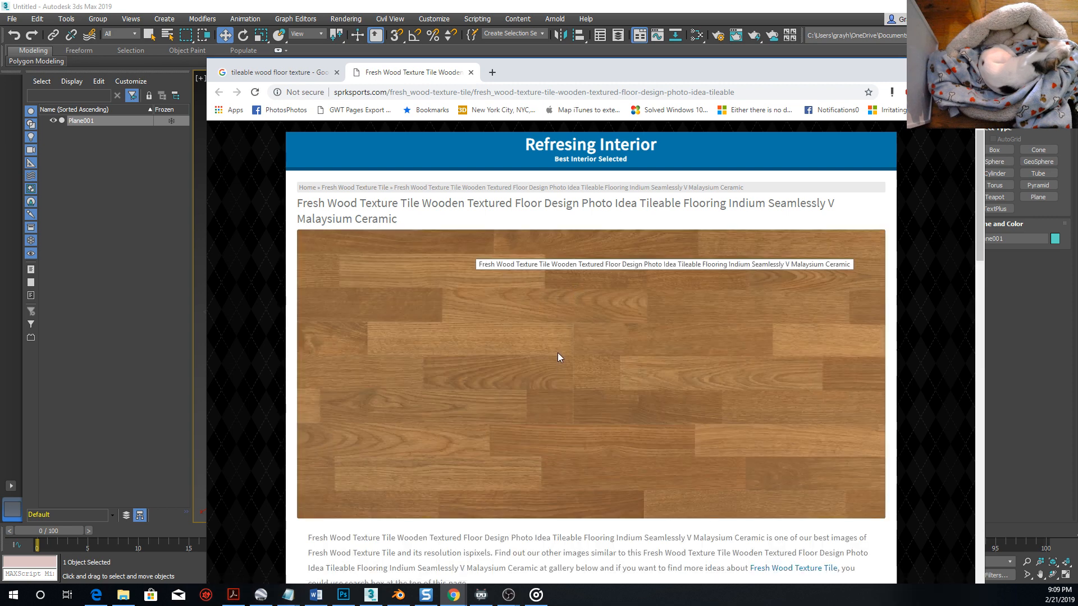
Start saving the wood floor image as a JPEG and choose Local Disk (F:) as the location.
{"action": "right_click", "coordinate": [557, 354]}
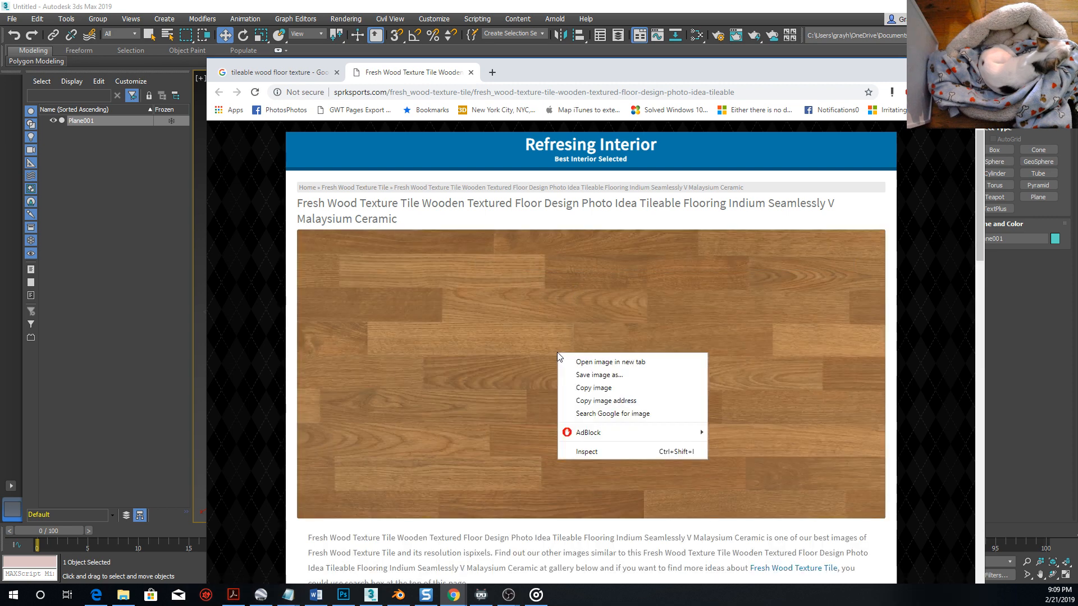
{"action": "left_click", "coordinate": [589, 375]}
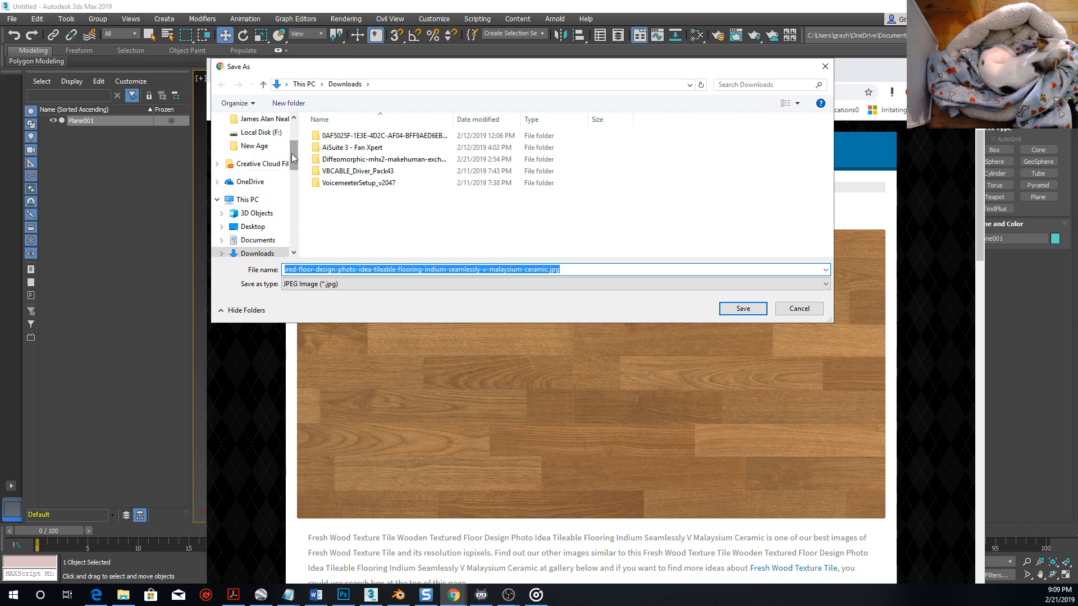
{"action": "left_click_drag", "start_coordinate": [298, 157], "coordinate": [296, 187]}
{"action": "left_click", "coordinate": [265, 200]}
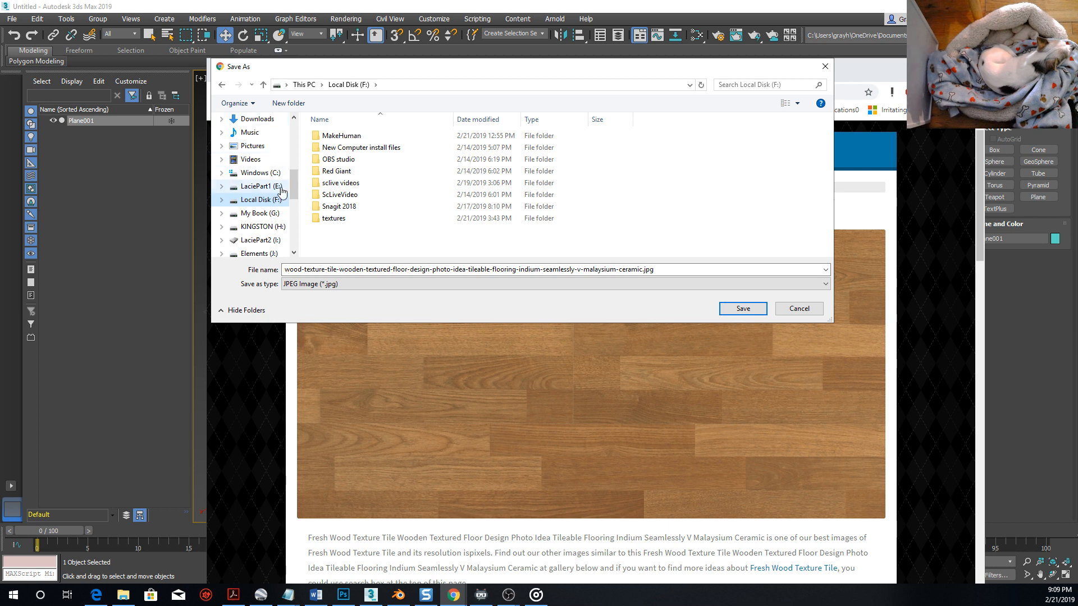
Check the contents of the existing textures folder and return to Local Disk (F:).
{"action": "right_click", "coordinate": [336, 248]}
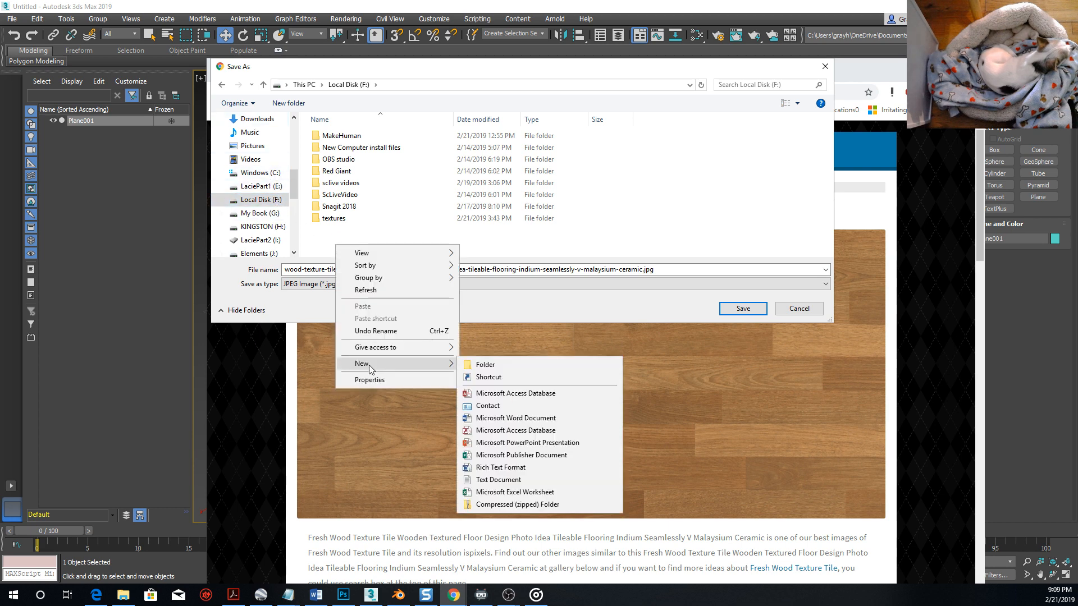
{"action": "left_click", "coordinate": [329, 218]}
{"action": "double_click", "coordinate": [331, 218]}
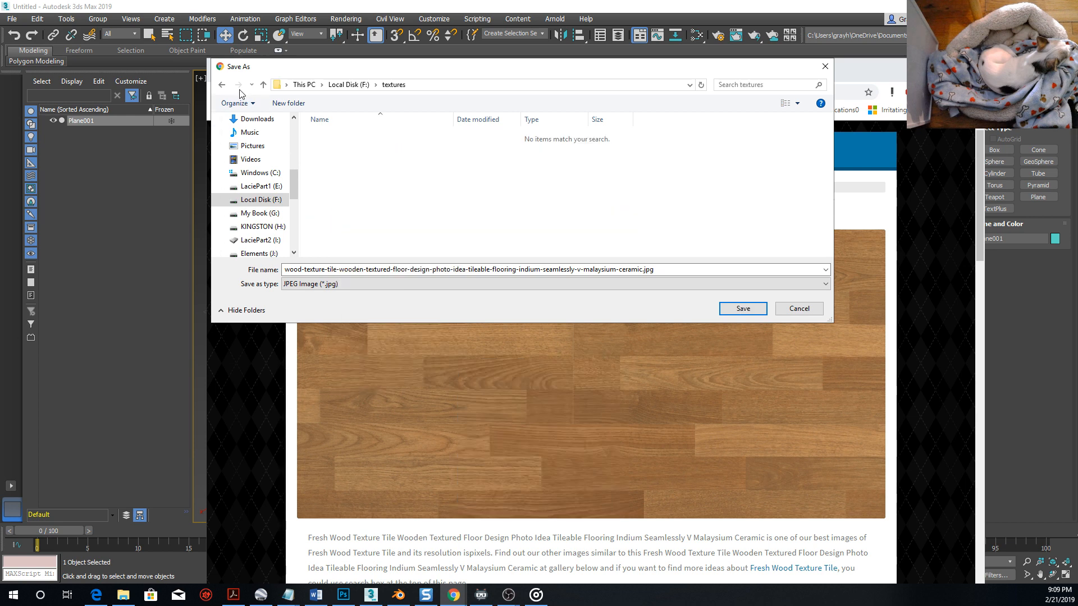
{"action": "left_click", "coordinate": [220, 85]}
Create a new folder named "sample 3d studio" on Local Disk (F:).
{"action": "right_click", "coordinate": [327, 249]}
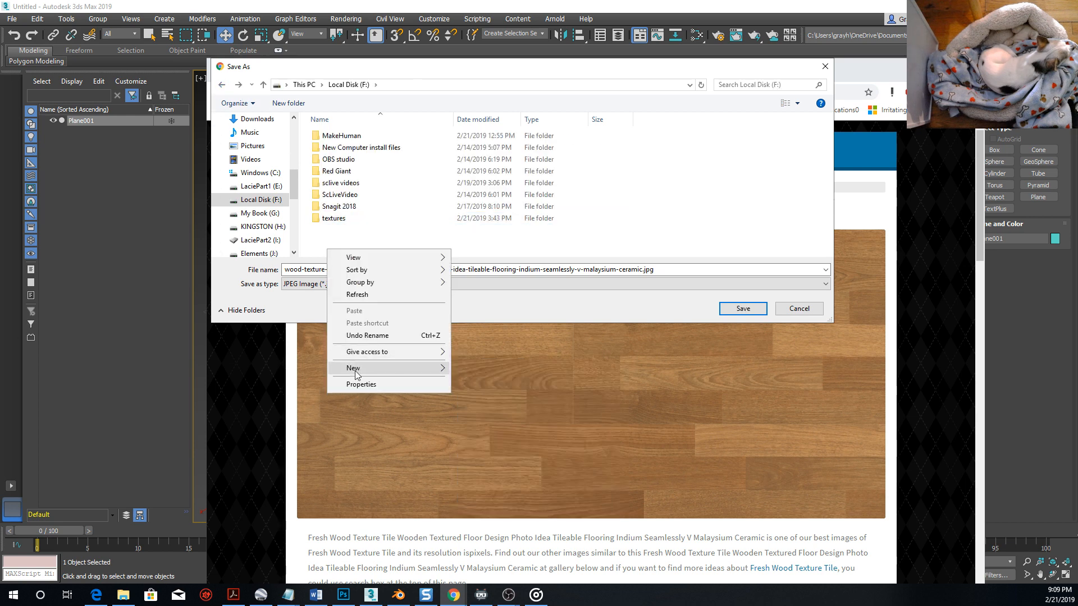
{"action": "mouse_move", "coordinate": [443, 368]}
{"action": "left_click", "coordinate": [476, 368]}
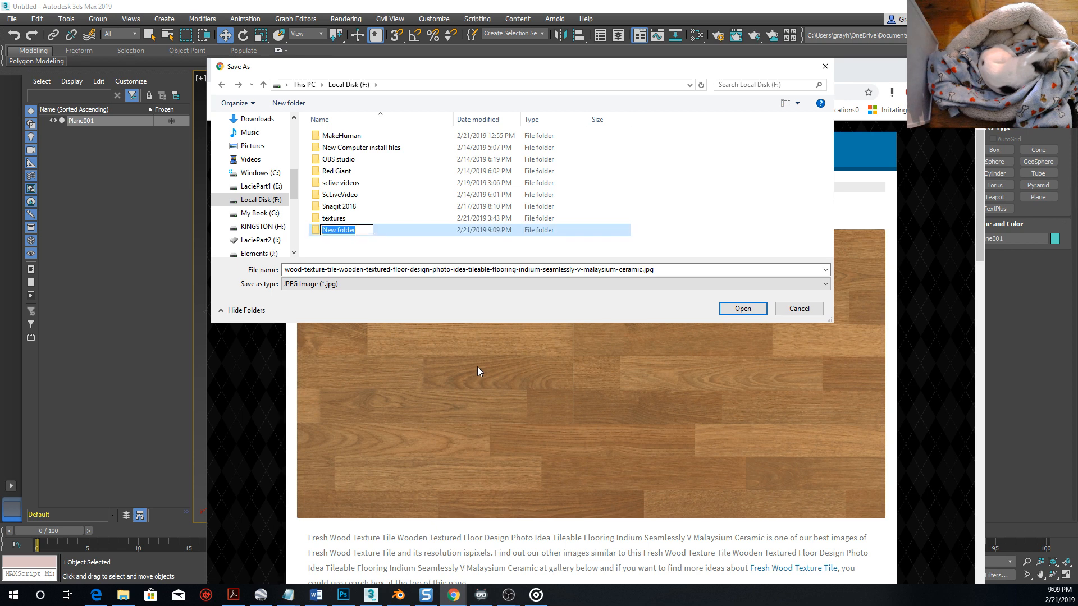
{"action": "type", "text": "sample 3d studio"}
{"action": "key", "text": "Return"}
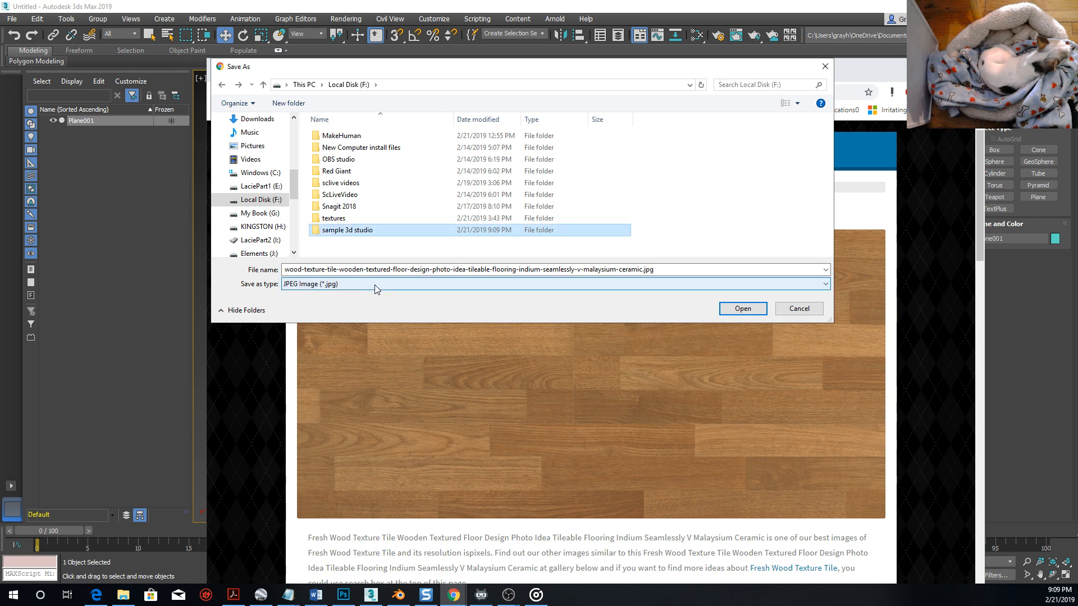
Save the wood floor image as "wood" in the "sample 3d studio" folder and return to the plane in 3ds Max.
{"action": "double_click", "coordinate": [357, 233]}
{"action": "left_click", "coordinate": [632, 271]}
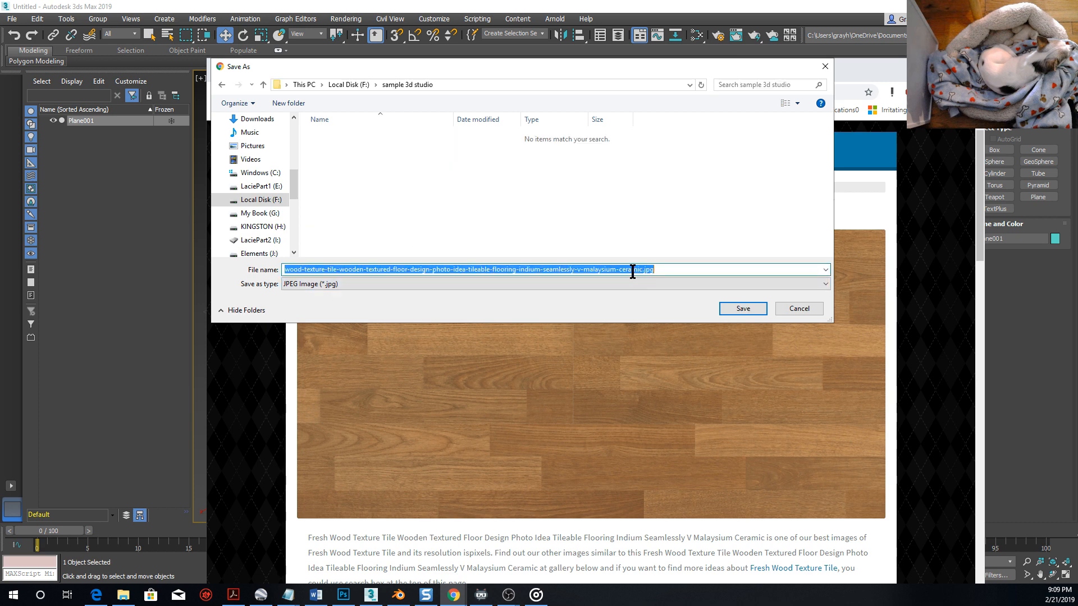
{"action": "left_click_drag", "start_coordinate": [642, 271], "coordinate": [80, 288]}
{"action": "type", "text": "wood"}
{"action": "left_click", "coordinate": [749, 309]}
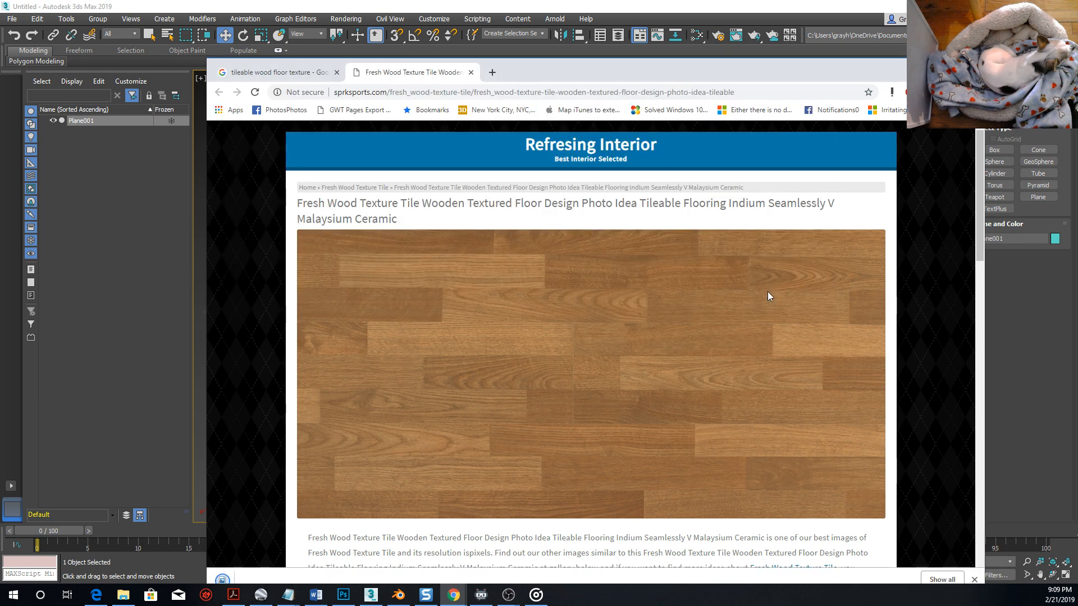
{"action": "left_click", "coordinate": [921, 64]}
{"action": "mouse_move", "coordinate": [509, 282]}
{"action": "middle_mouse_down"}
{"action": "mouse_move", "coordinate": [496, 280]}
{"action": "mouse_move", "coordinate": [503, 292]}
{"action": "middle_mouse_up"}
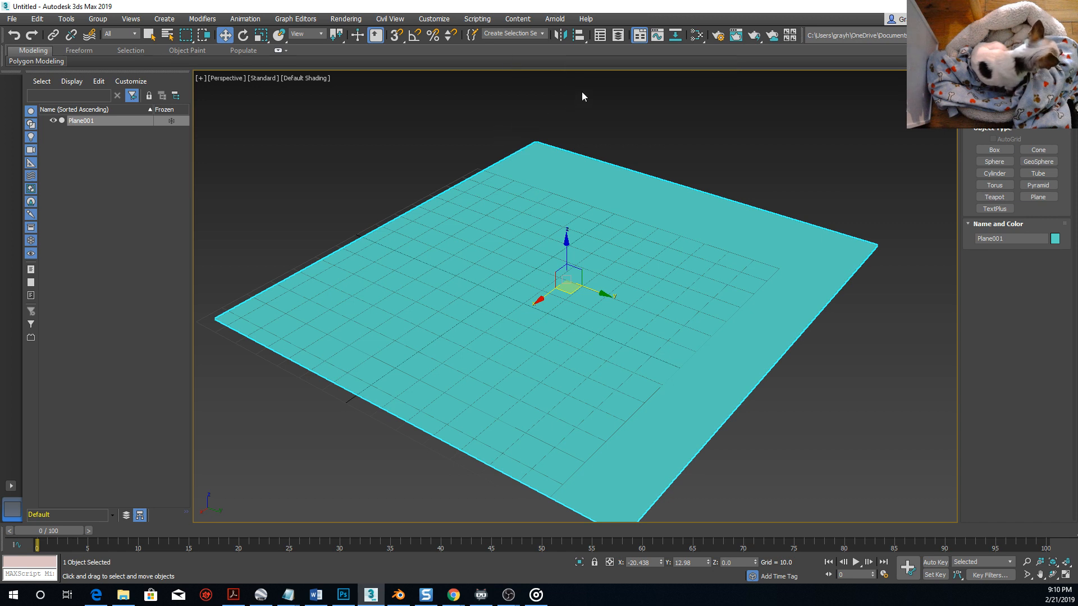
Switch to Chrome and search the web for "open up texture window 3d studio max".
{"action": "left_click", "coordinate": [719, 40]}
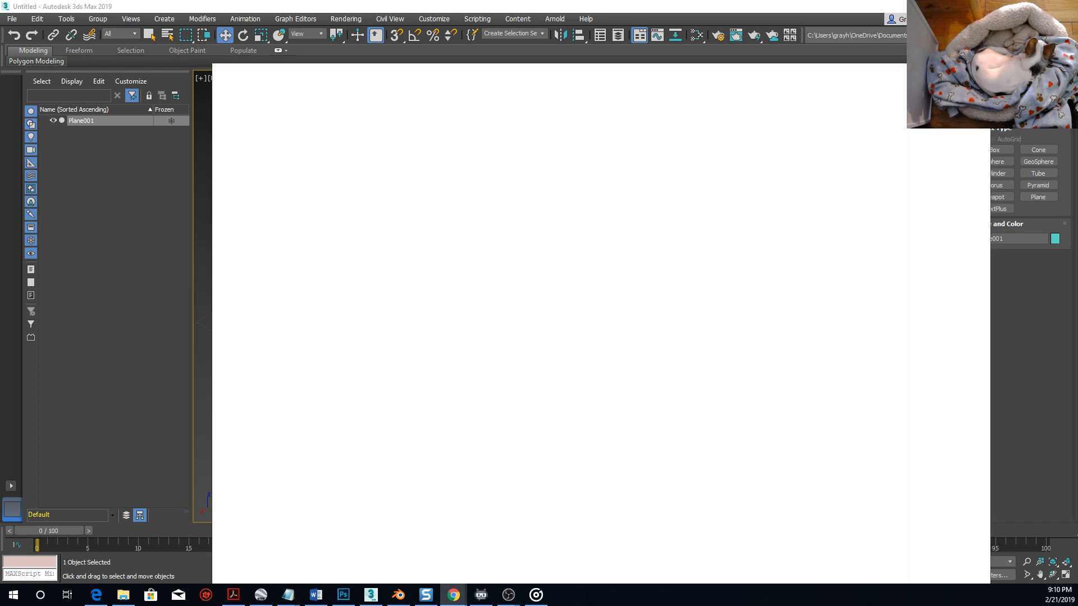
{"action": "type", "text": "open up texture"}
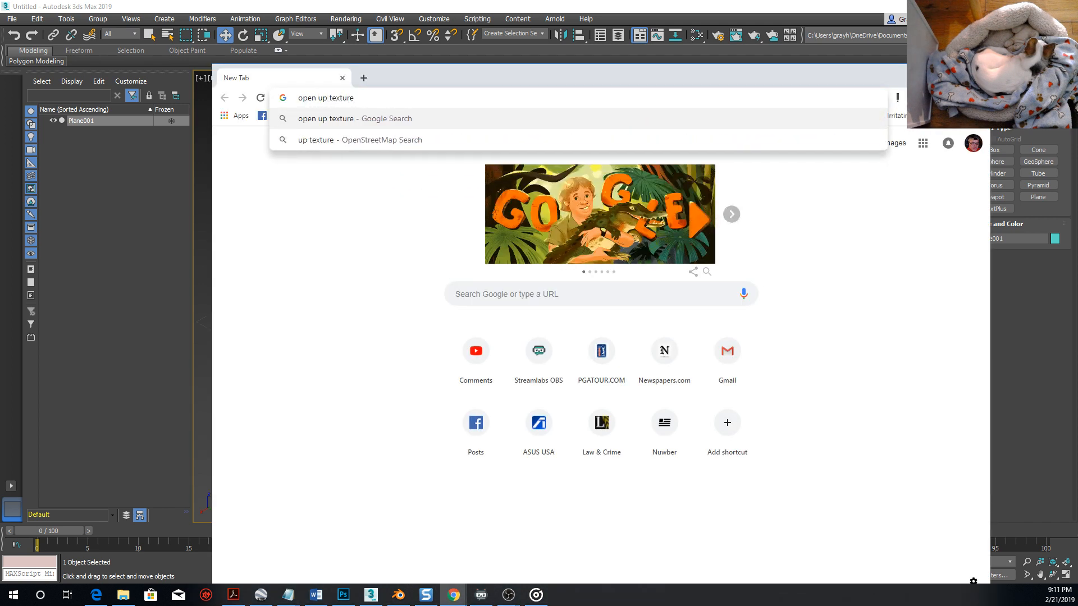
{"action": "type", "text": " wind"}
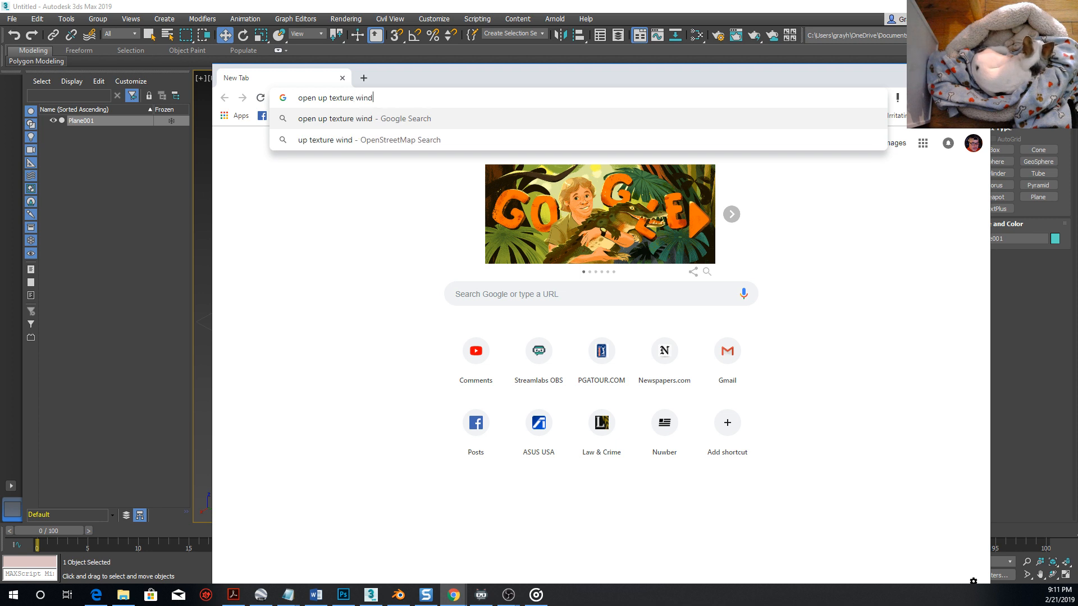
{"action": "type", "text": "ow 3d stui"}
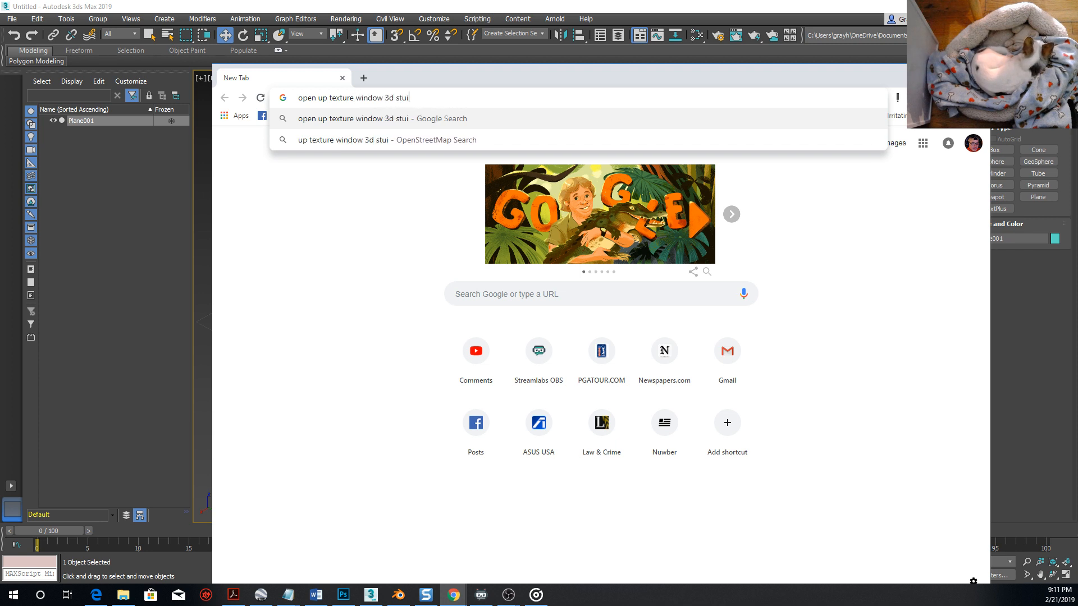
{"action": "key", "text": "BackSpace"}
{"action": "type", "text": "di"}
{"action": "type", "text": "x"}
{"action": "key", "text": "Return"}
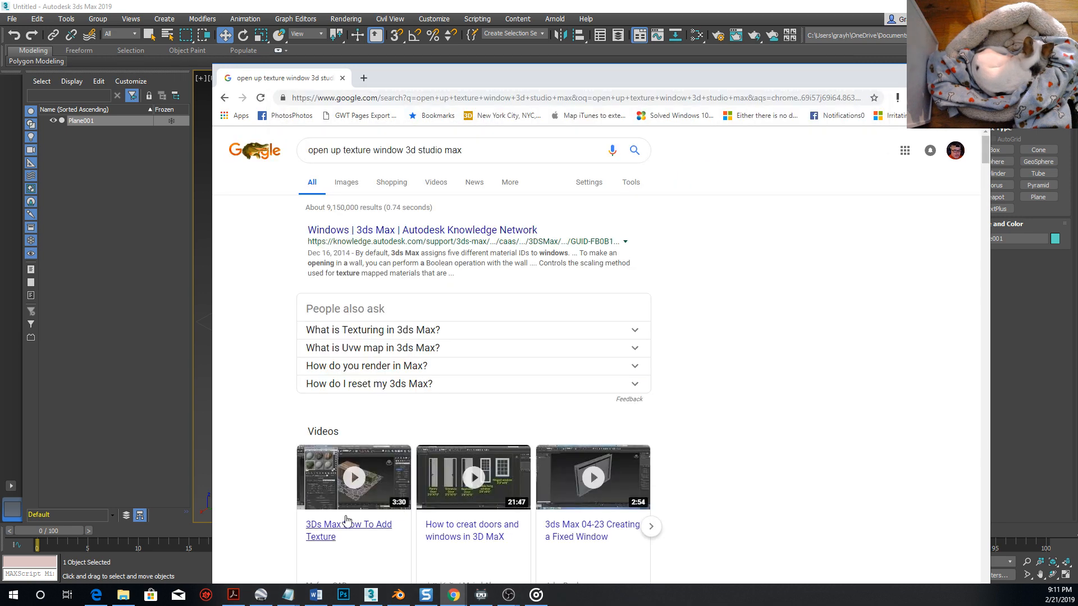
View the "3Ds Max How To Add Texture" video from the search results and return to 3ds Max.
{"action": "left_click", "coordinate": [357, 493]}
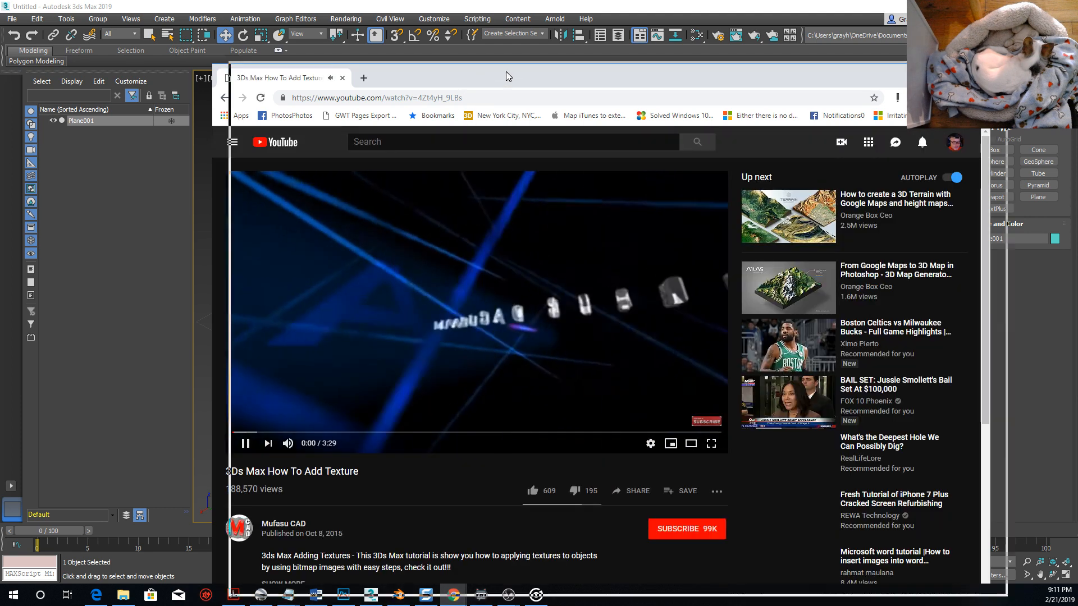
{"action": "left_click", "coordinate": [976, 72]}
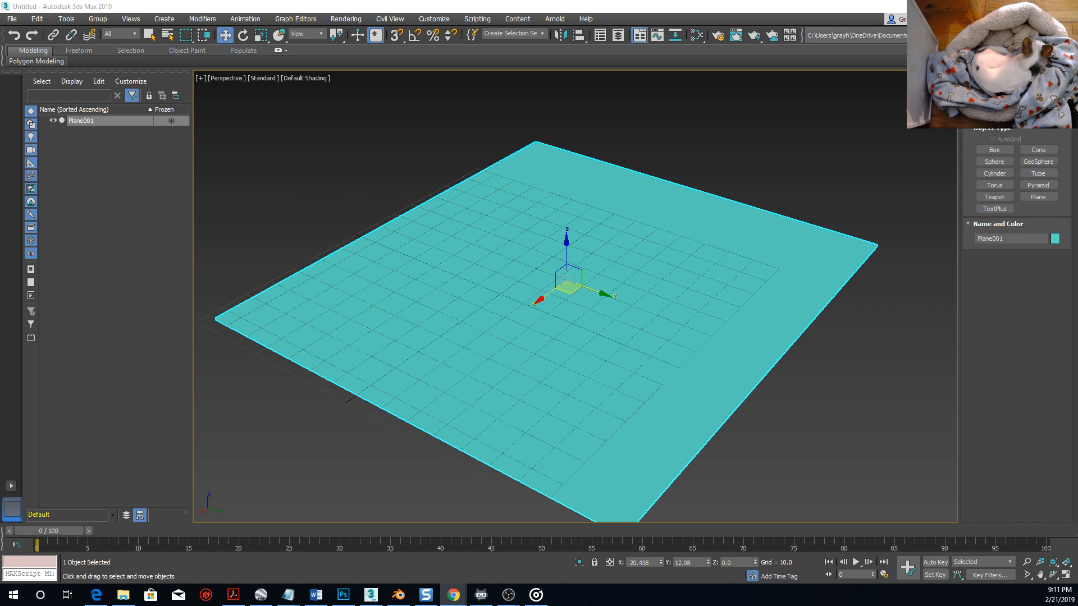
{"action": "key", "text": "alt+Tab"}
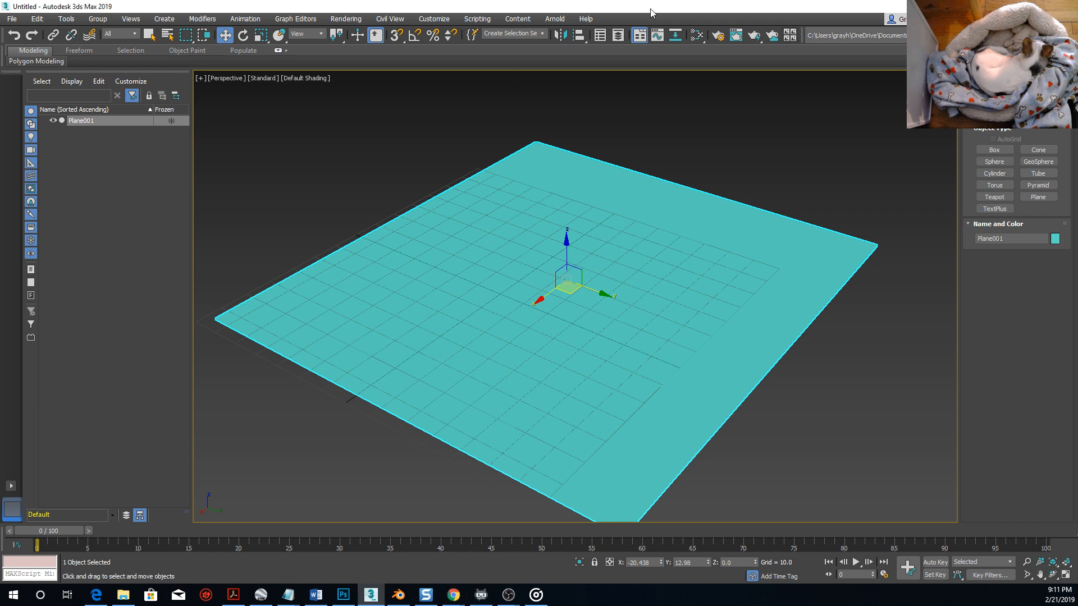
{"action": "left_click", "coordinate": [432, 20]}
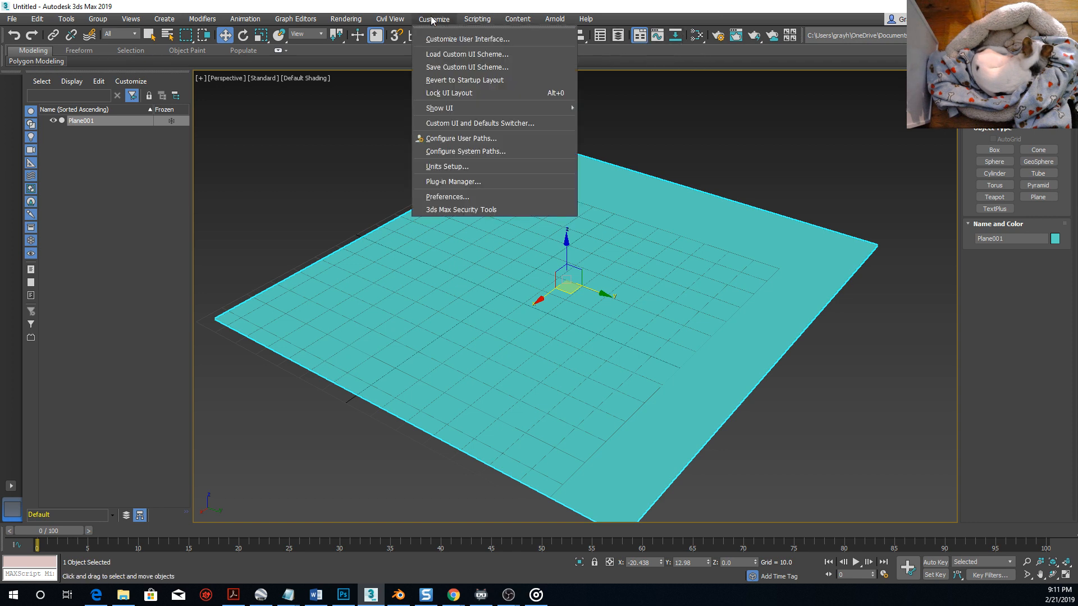
{"action": "left_click", "coordinate": [258, 124]}
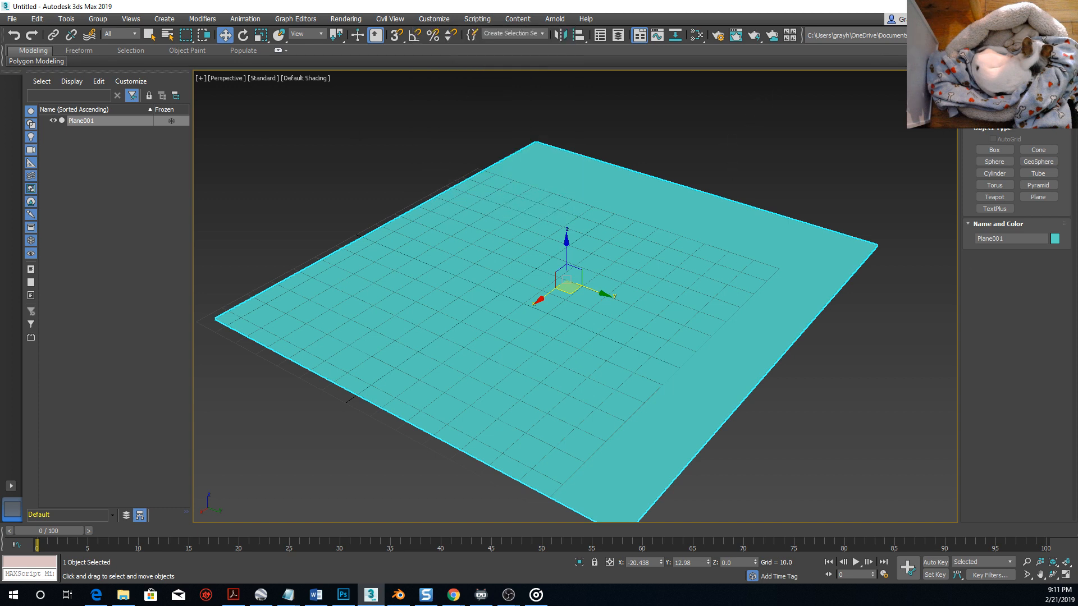
{"action": "right_click", "coordinate": [594, 263]}
{"action": "left_click", "coordinate": [12, 20]}
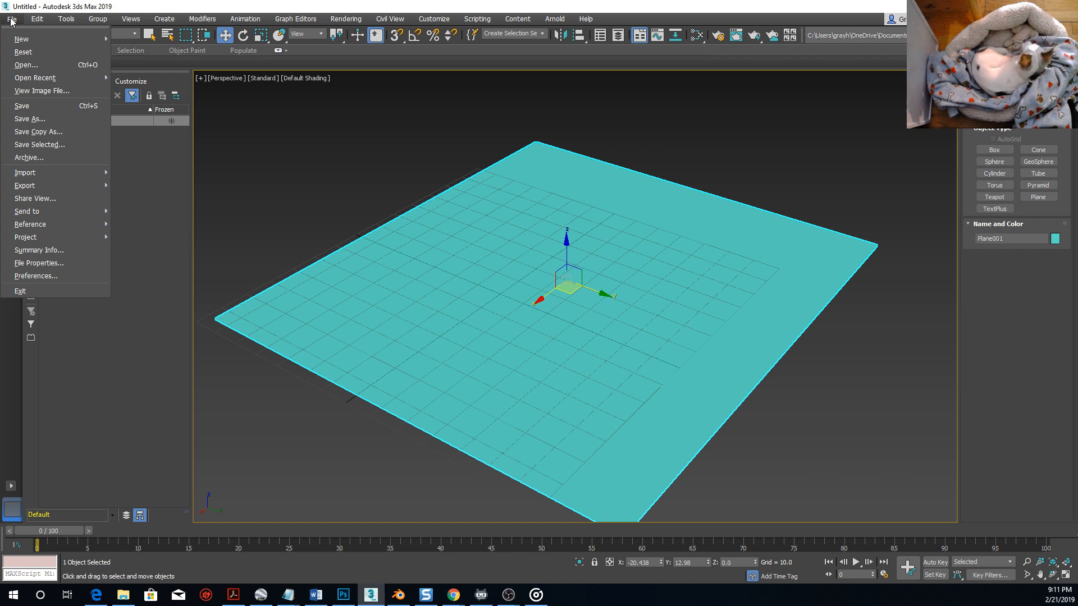
{"action": "left_click", "coordinate": [655, 129]}
{"action": "scroll", "coordinate": [582, 290], "scroll_direction": "down", "scroll_amount": 3}
{"action": "scroll", "coordinate": [582, 290], "scroll_direction": "up", "scroll_amount": 4}
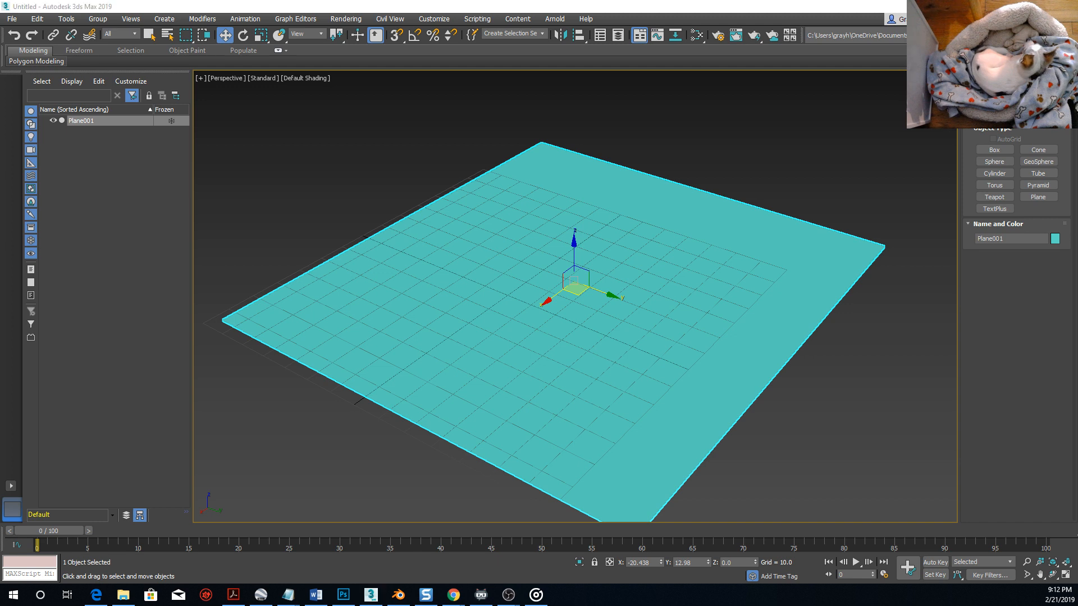
Search the web in Chrome for "opening texture window 3d studio max".
{"action": "type", "text": "opening"}
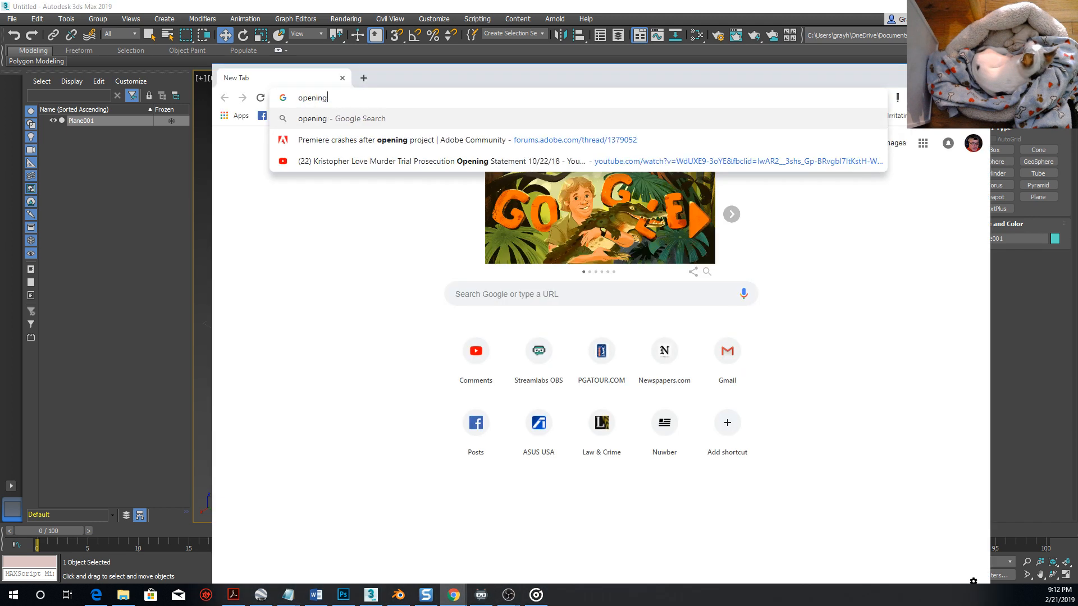
{"action": "type", "text": " texture wind"}
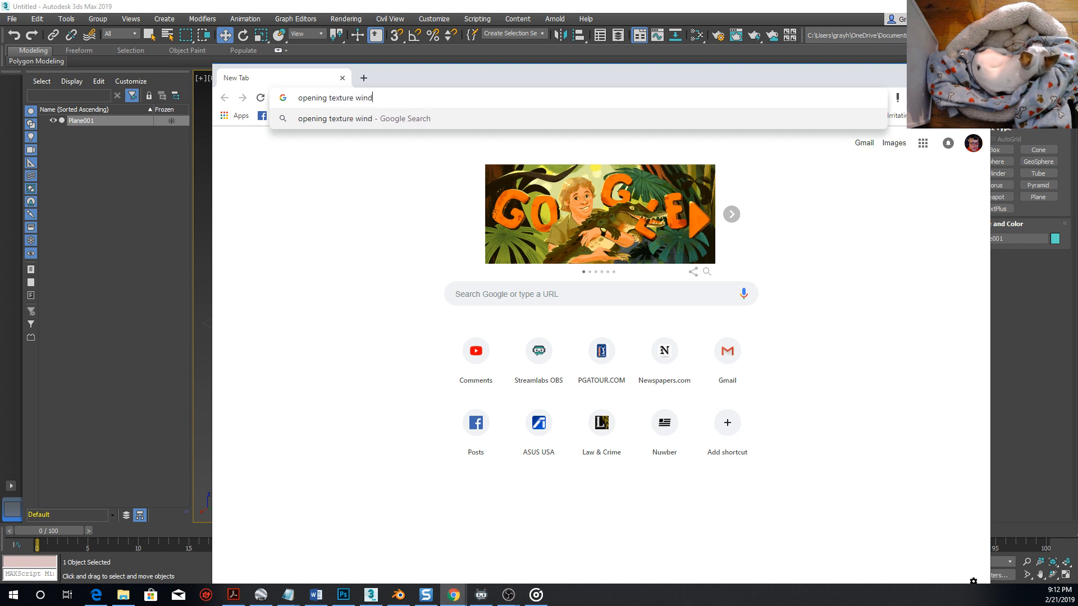
{"action": "type", "text": "ow 3d st"}
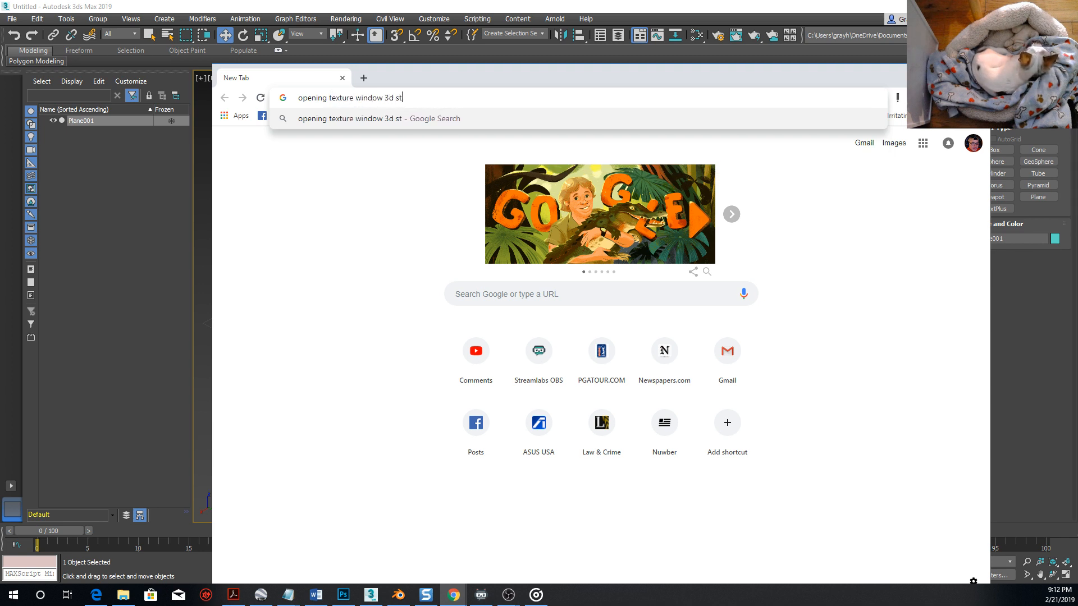
{"action": "type", "text": "udio max"}
{"action": "key", "text": "Return"}
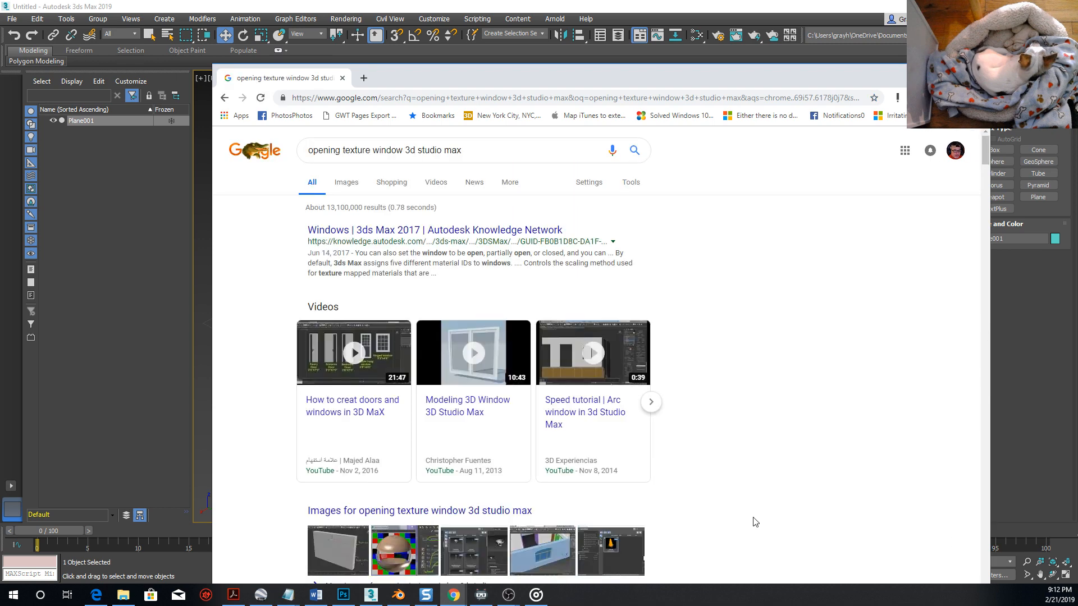
Read through the Autodesk Knowledge Network article "Windows | 3ds Max 2017" for texture window instructions, and return to 3ds Max.
{"action": "right_click", "coordinate": [453, 229]}
{"action": "left_click", "coordinate": [395, 239]}
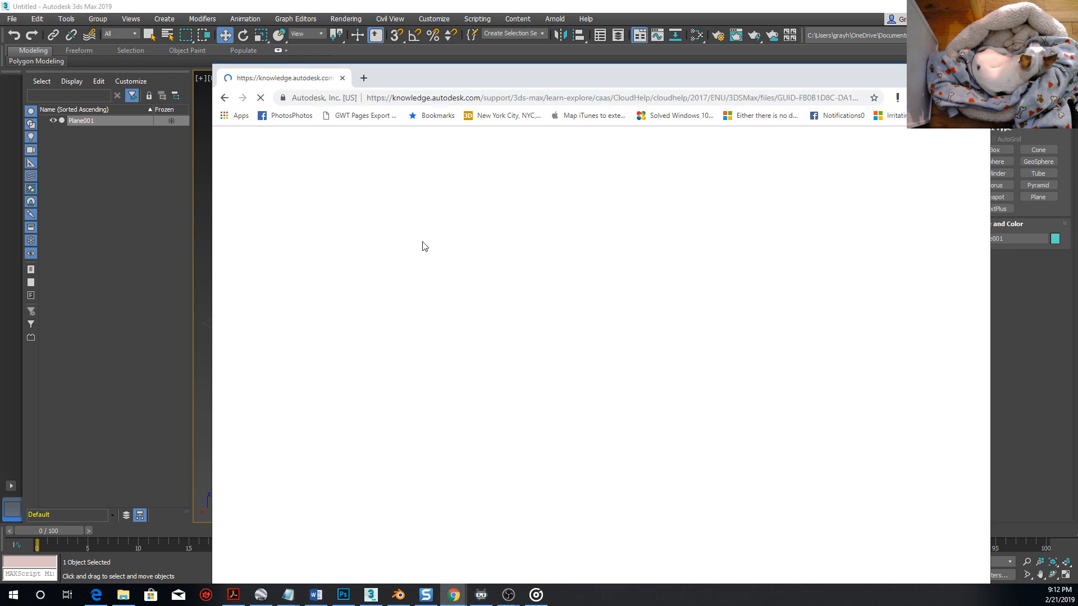
{"action": "scroll", "coordinate": [526, 304], "scroll_direction": "down", "scroll_amount": 5}
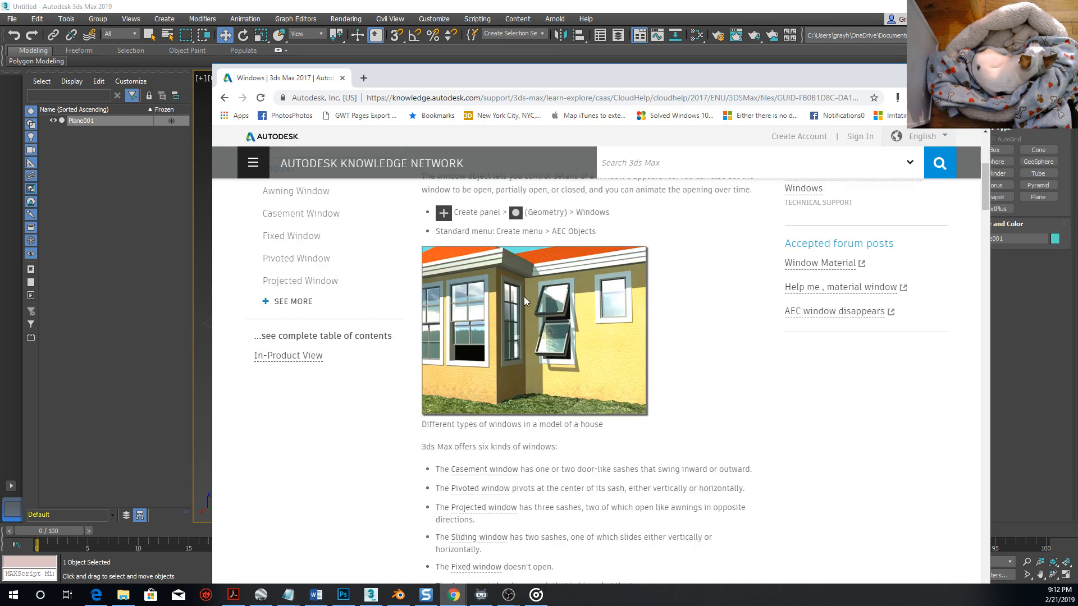
{"action": "scroll", "coordinate": [523, 304], "scroll_direction": "up", "scroll_amount": 3}
{"action": "scroll", "coordinate": [472, 411], "scroll_direction": "down", "scroll_amount": 10}
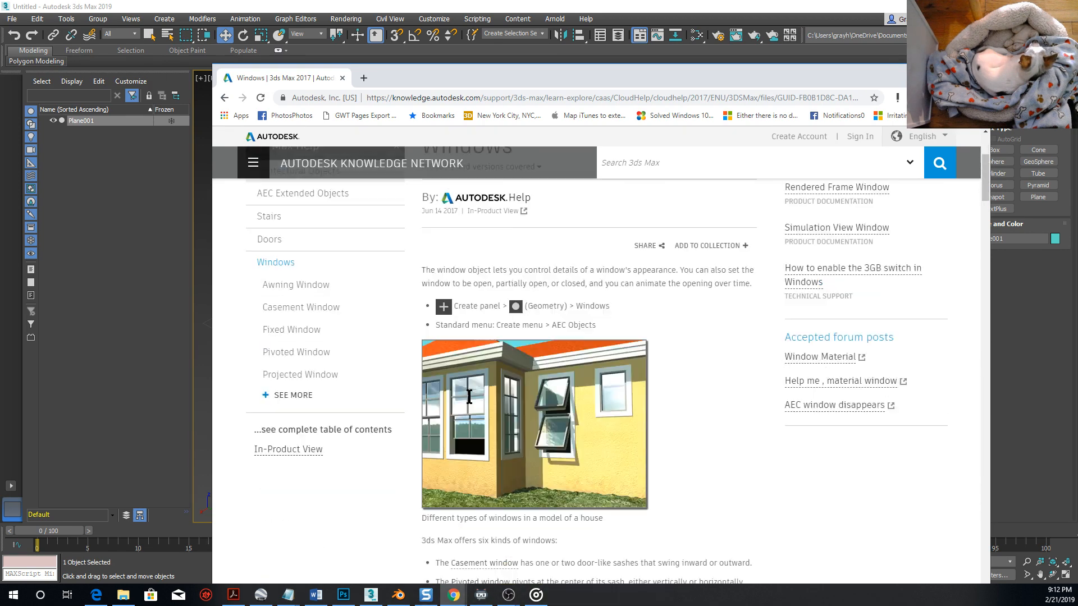
{"action": "scroll", "coordinate": [472, 393], "scroll_direction": "up", "scroll_amount": 4}
{"action": "scroll", "coordinate": [471, 381], "scroll_direction": "down", "scroll_amount": 8}
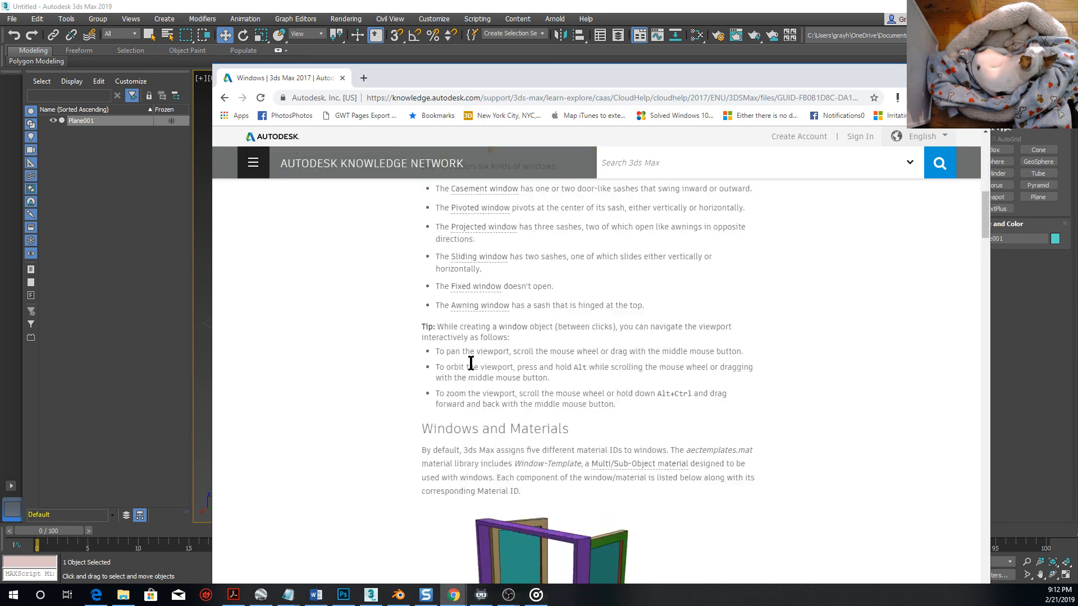
{"action": "scroll", "coordinate": [470, 363], "scroll_direction": "up", "scroll_amount": 5}
{"action": "scroll", "coordinate": [471, 365], "scroll_direction": "down", "scroll_amount": 11}
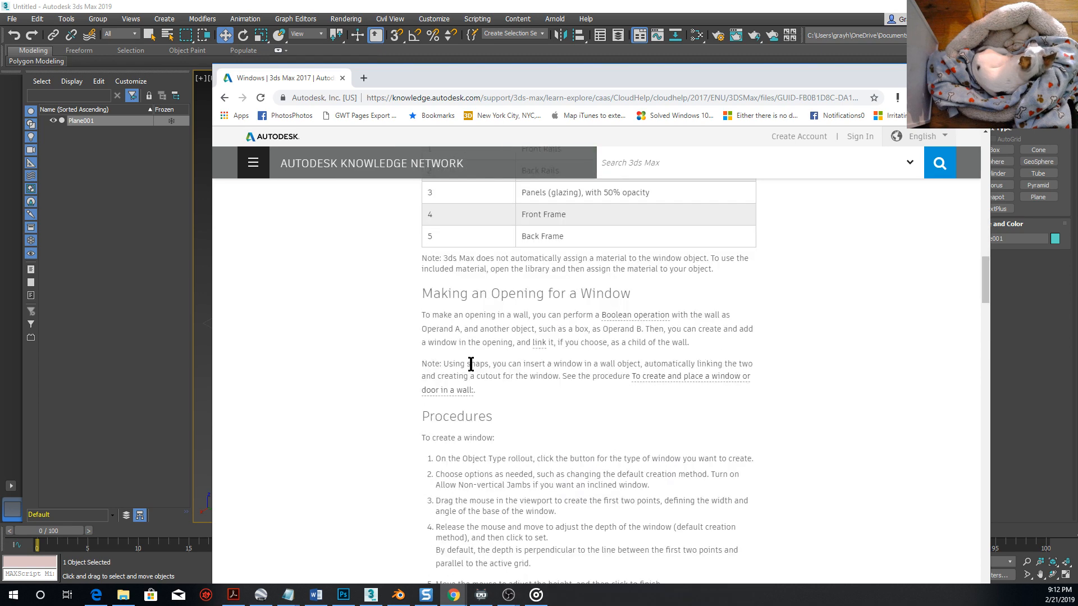
{"action": "scroll", "coordinate": [471, 368], "scroll_direction": "down", "scroll_amount": 15}
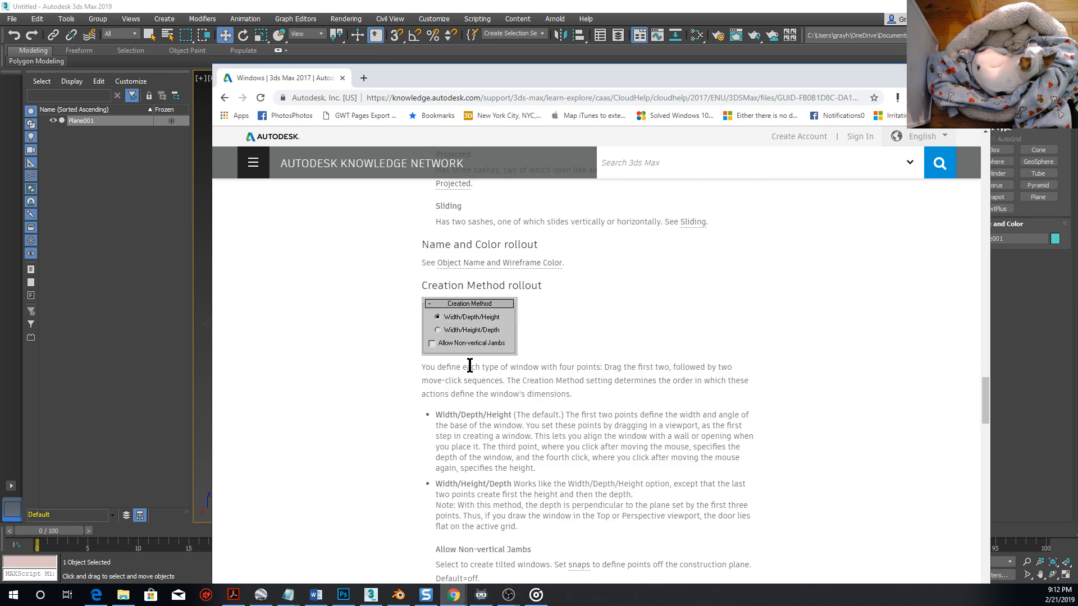
{"action": "scroll", "coordinate": [471, 365], "scroll_direction": "down", "scroll_amount": 7}
{"action": "scroll", "coordinate": [558, 252], "scroll_direction": "up", "scroll_amount": 10}
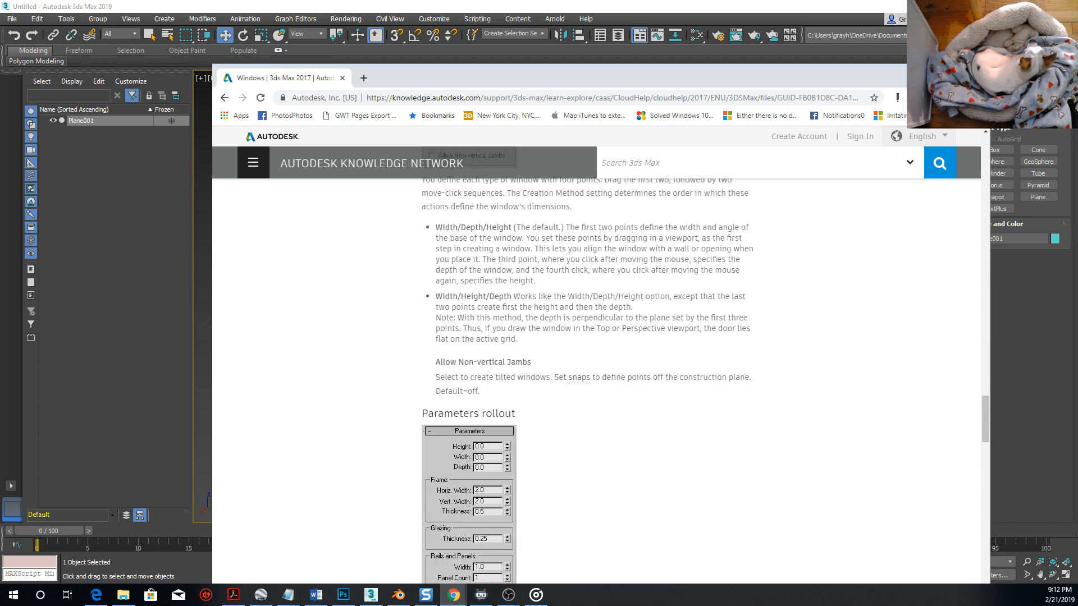
{"action": "left_click", "coordinate": [925, 71]}
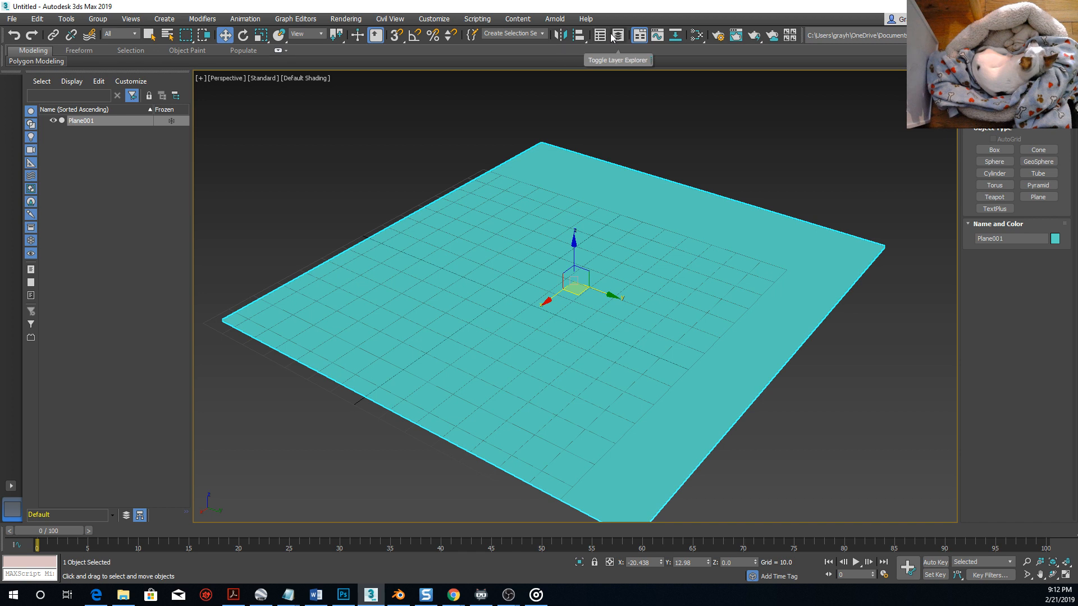
{"action": "left_click", "coordinate": [640, 35]}
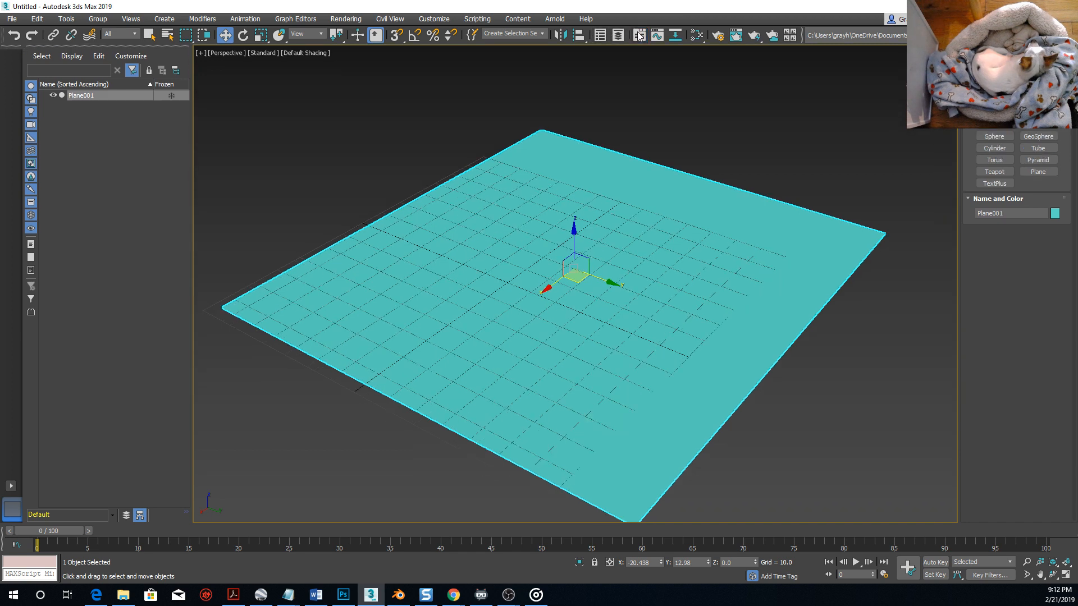
{"action": "left_click", "coordinate": [640, 35]}
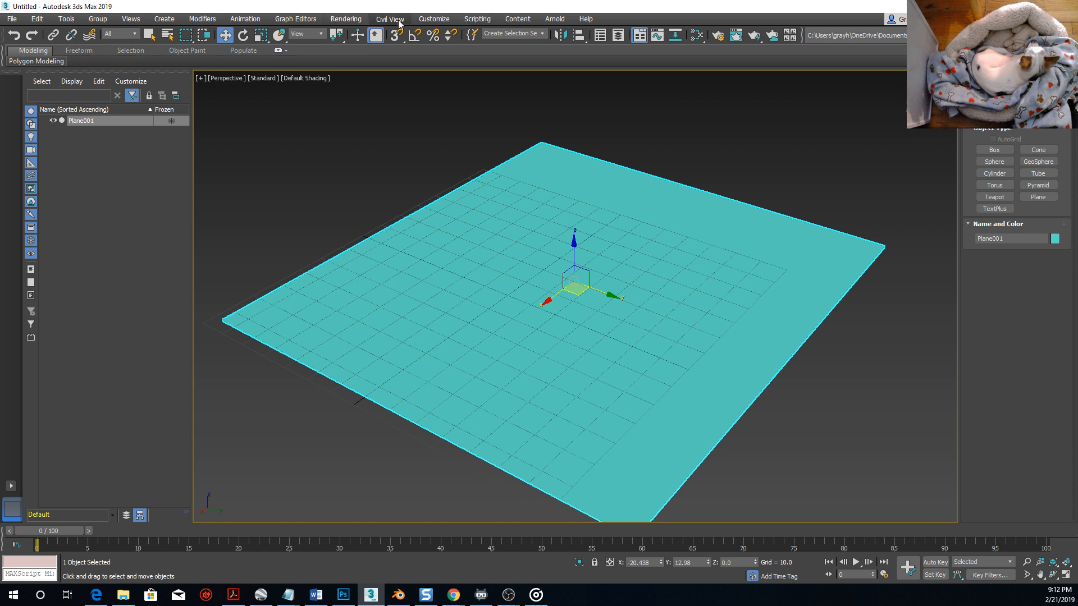
{"action": "left_click", "coordinate": [346, 19]}
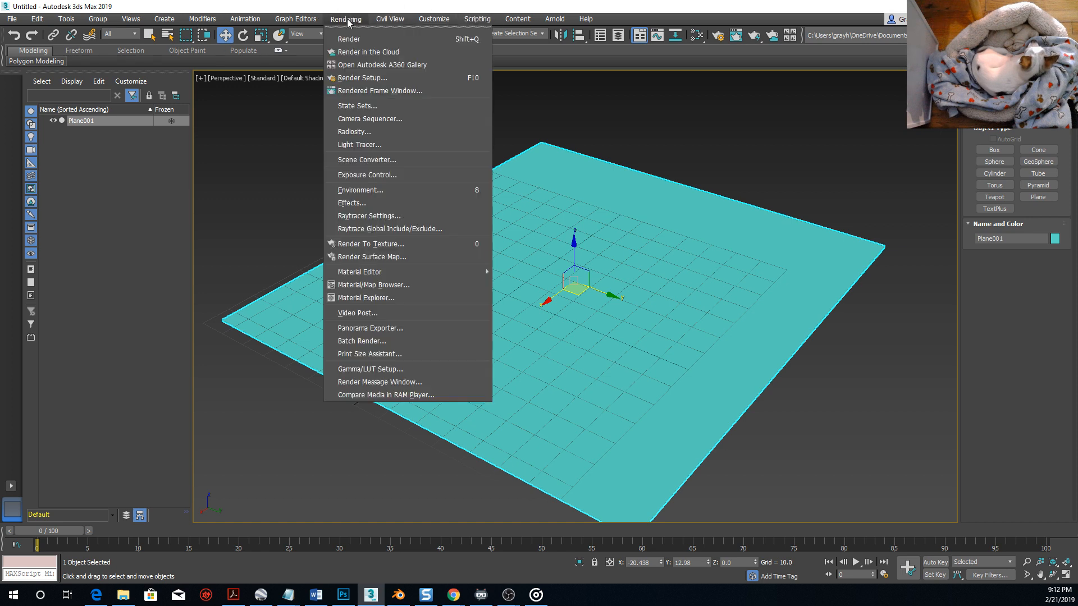
{"action": "left_click", "coordinate": [385, 25]}
{"action": "left_click", "coordinate": [585, 19]}
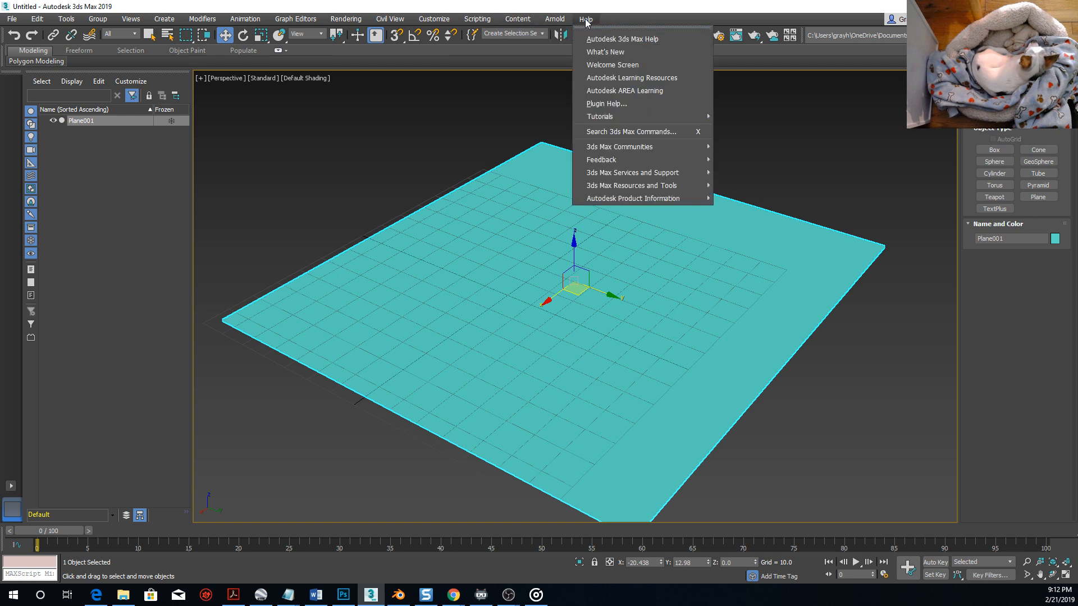
{"action": "left_click", "coordinate": [434, 19]}
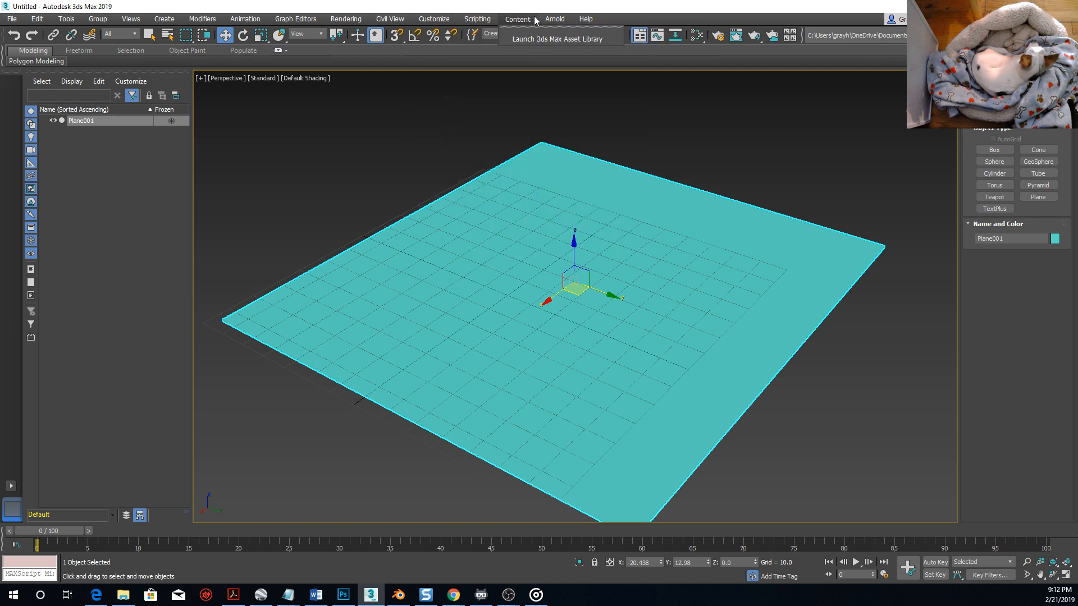
{"action": "mouse_move", "coordinate": [584, 20]}
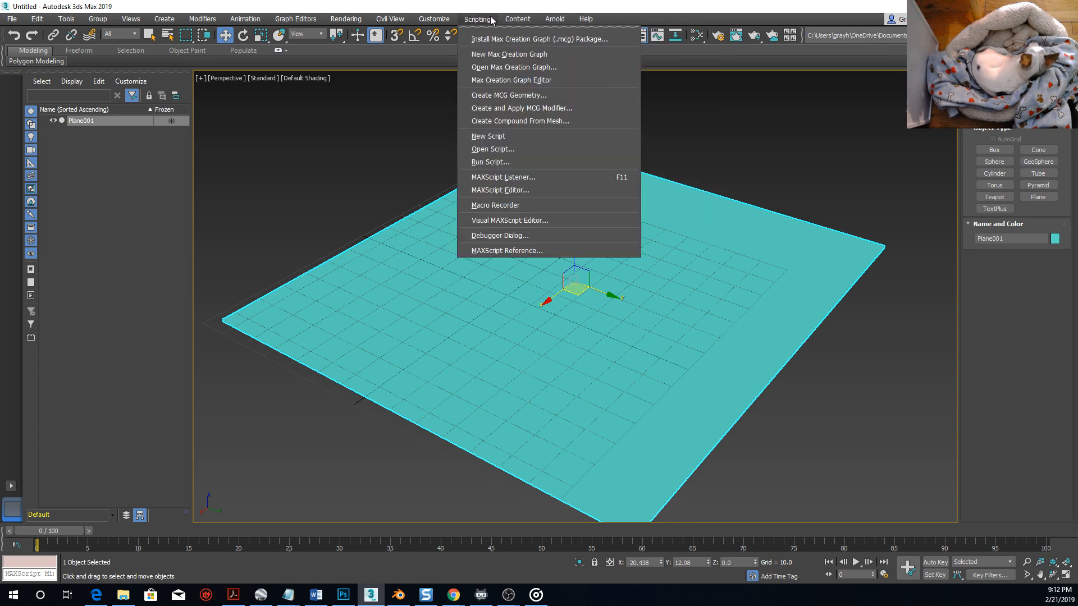
{"action": "mouse_move", "coordinate": [619, 152]}
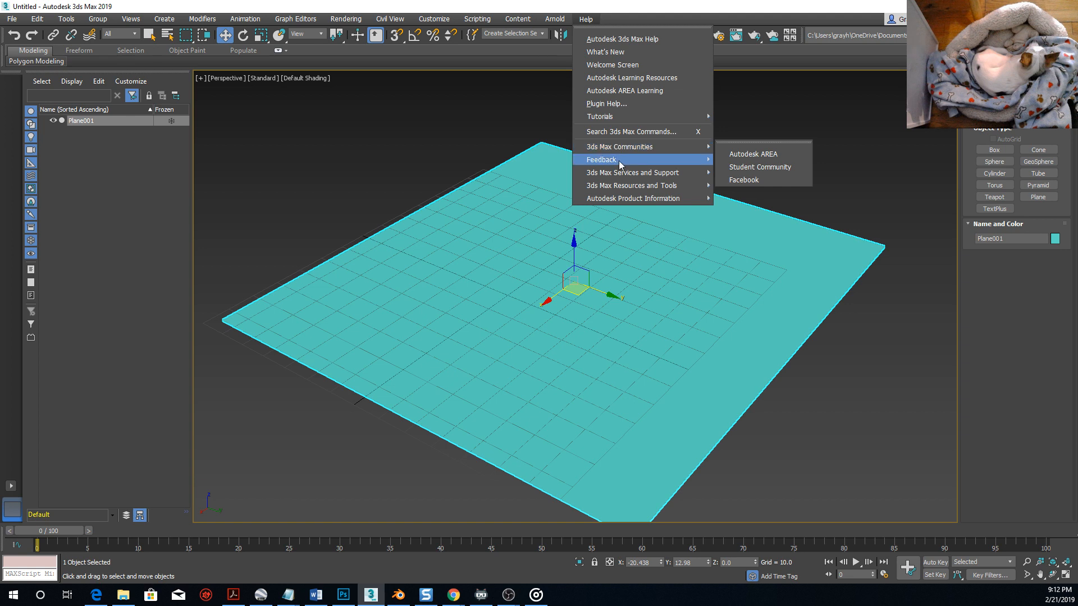
{"action": "left_click", "coordinate": [834, 105]}
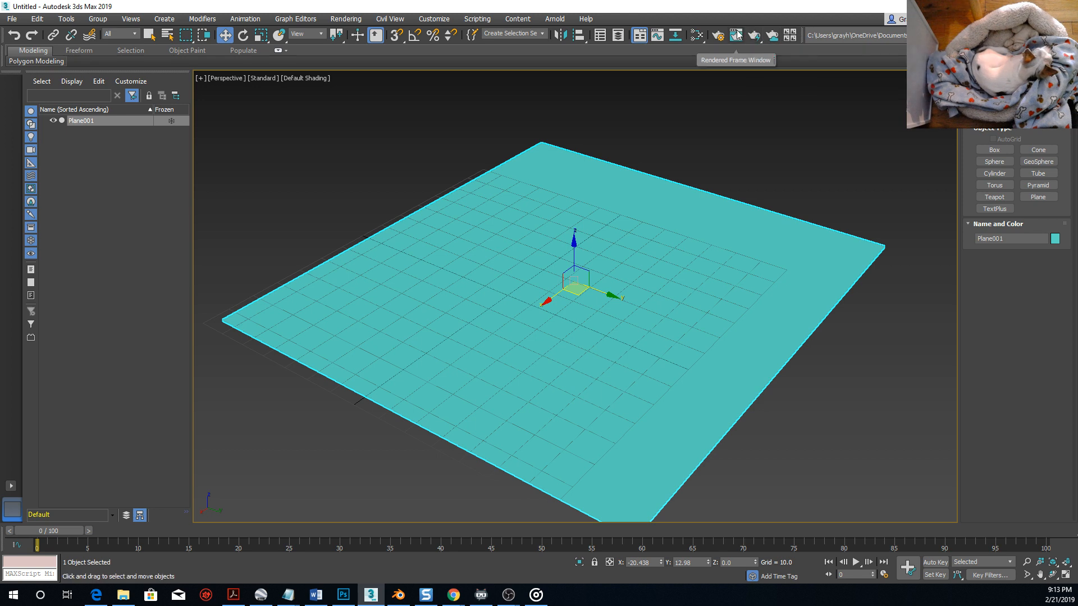
Open the Material Editor, switch it to the Compact Material Editor mode and move its window aside.
{"action": "left_click", "coordinate": [697, 35]}
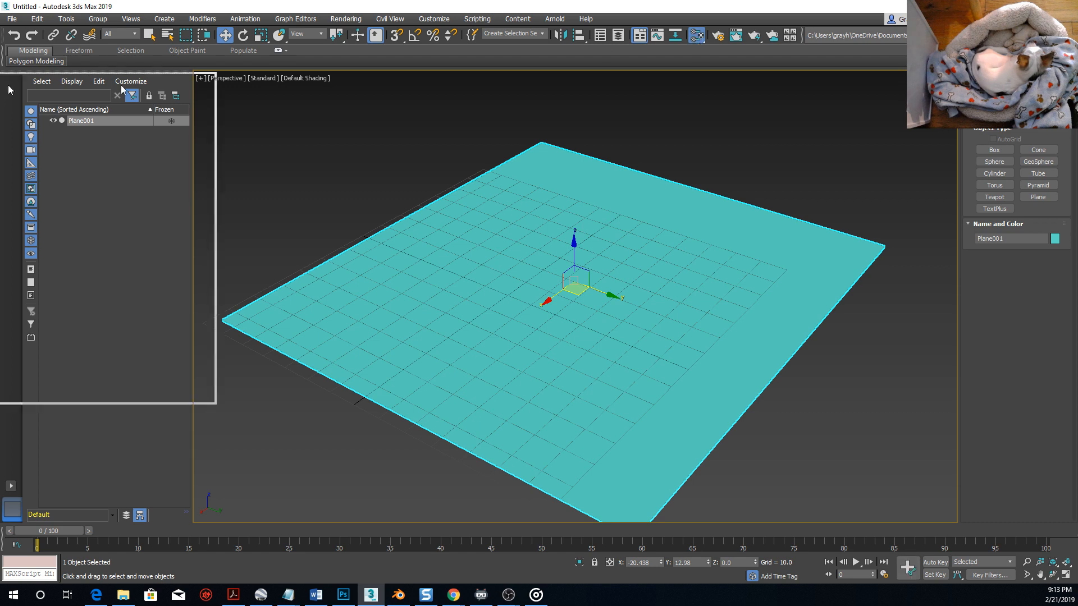
{"action": "left_click", "coordinate": [387, 109]}
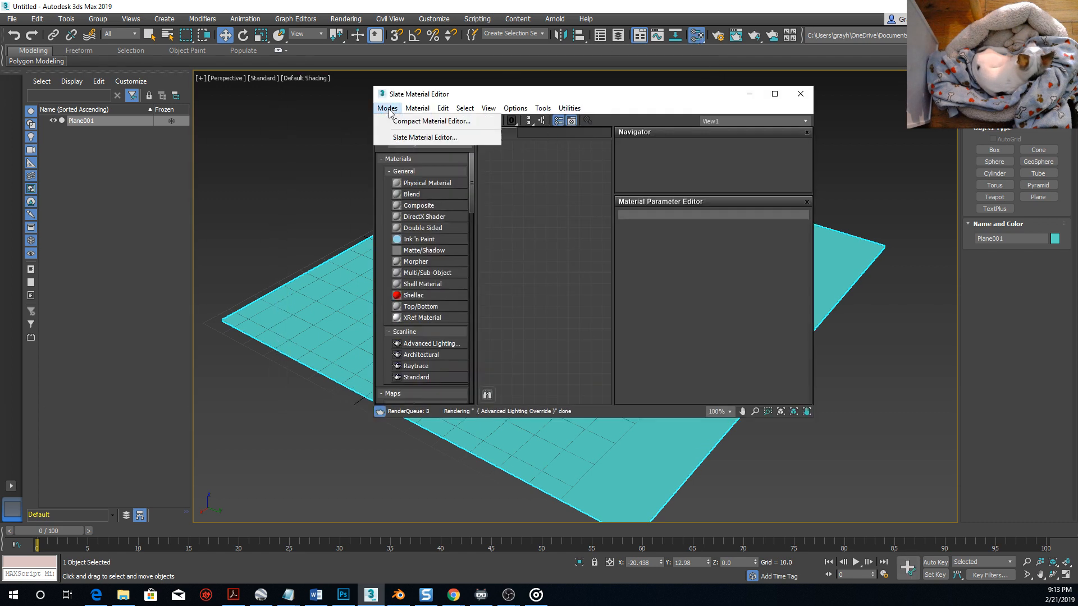
{"action": "left_click", "coordinate": [413, 137]}
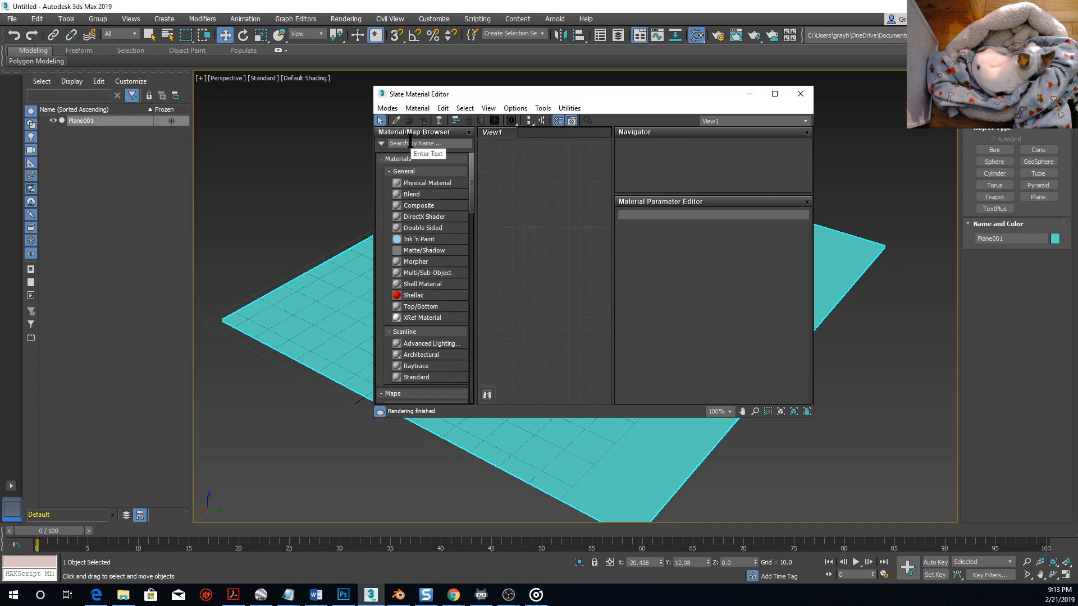
{"action": "left_click", "coordinate": [387, 109]}
{"action": "left_click", "coordinate": [411, 121]}
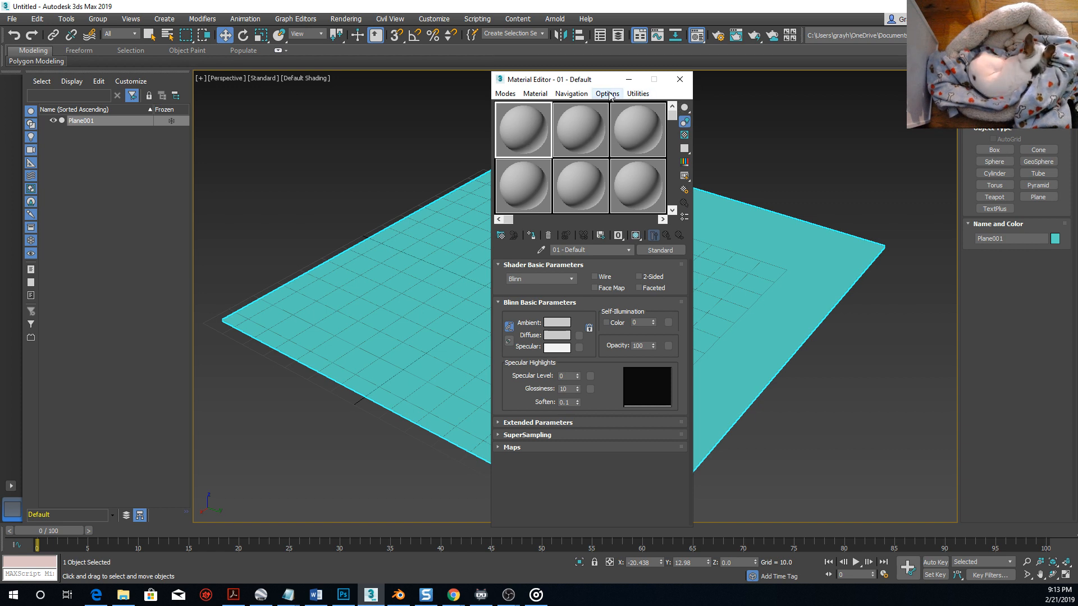
{"action": "left_click_drag", "start_coordinate": [561, 79], "coordinate": [489, 72]}
{"action": "left_click", "coordinate": [486, 328]}
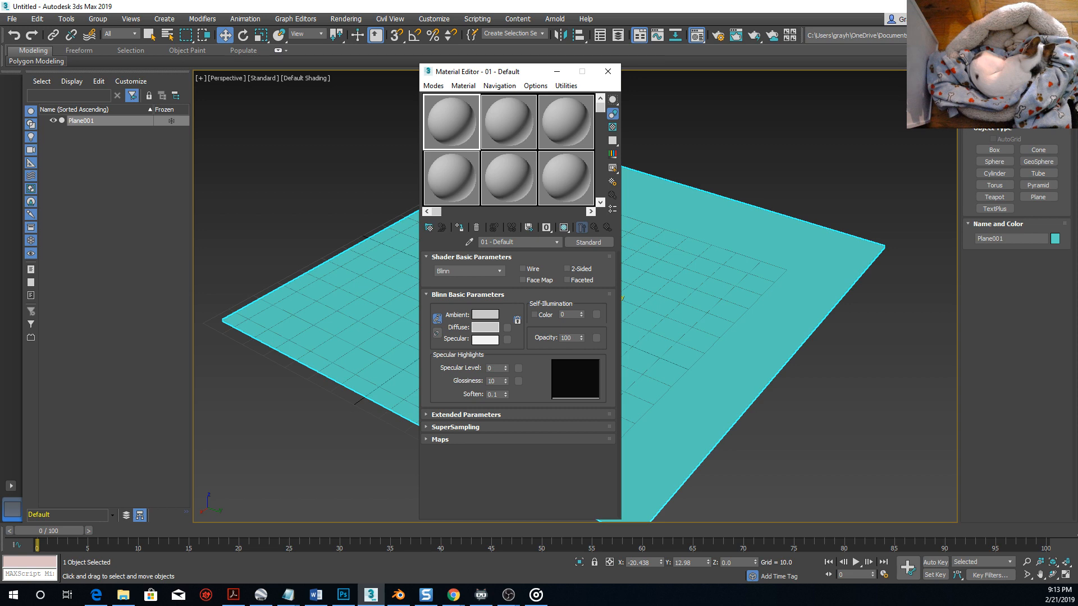
Preview wood.jpg from the sample 3d studio folder on Local Disk (F:) in File Explorer, and return to 3ds Max.
{"action": "left_click", "coordinate": [123, 595]}
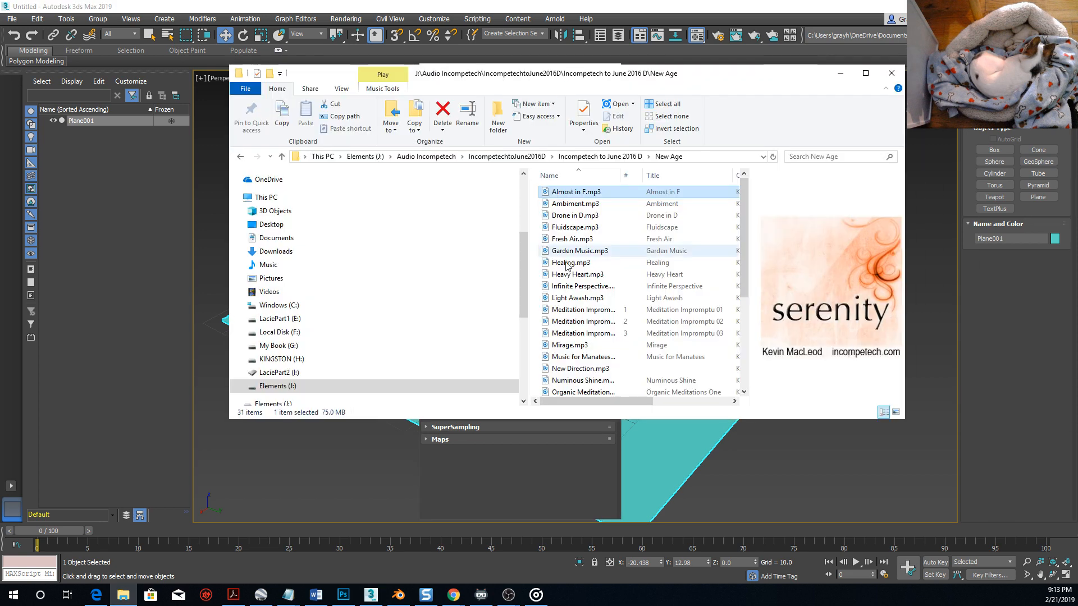
{"action": "left_click", "coordinate": [277, 332]}
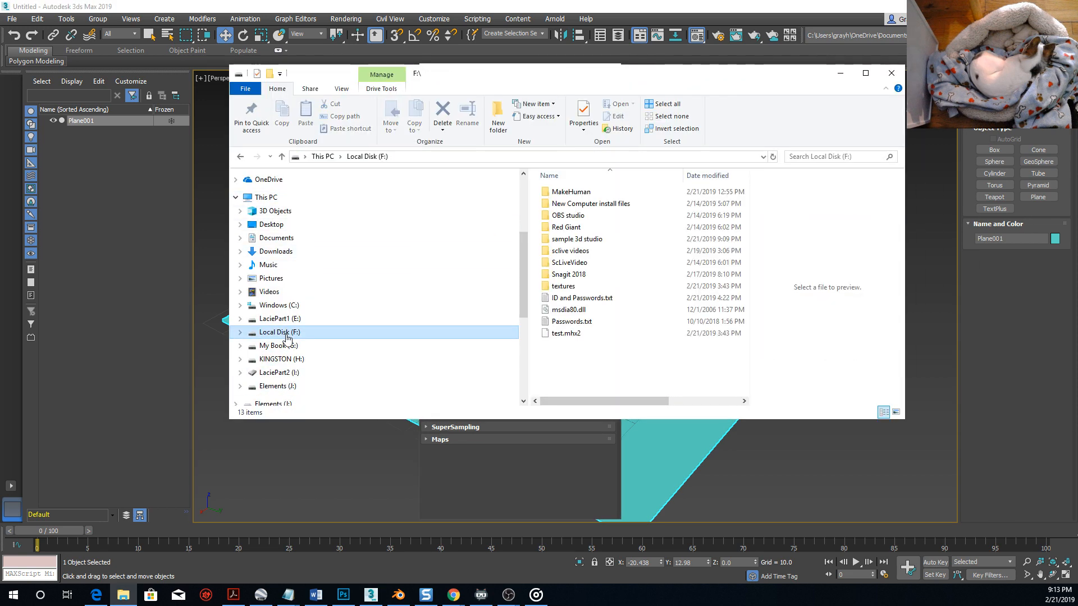
{"action": "double_click", "coordinate": [576, 238]}
{"action": "left_click", "coordinate": [570, 193]}
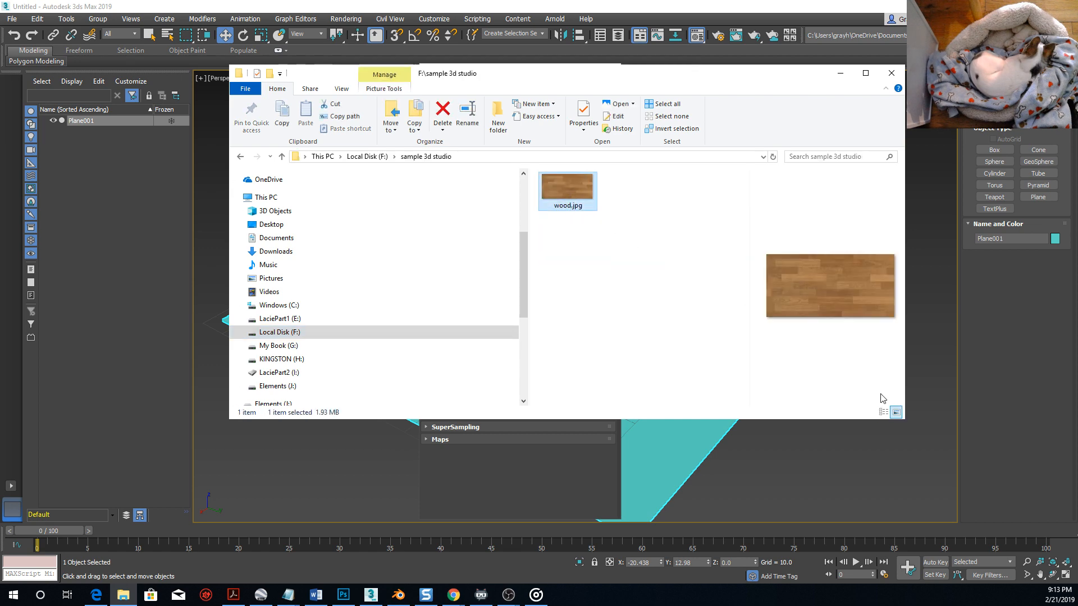
{"action": "double_click", "coordinate": [568, 191]}
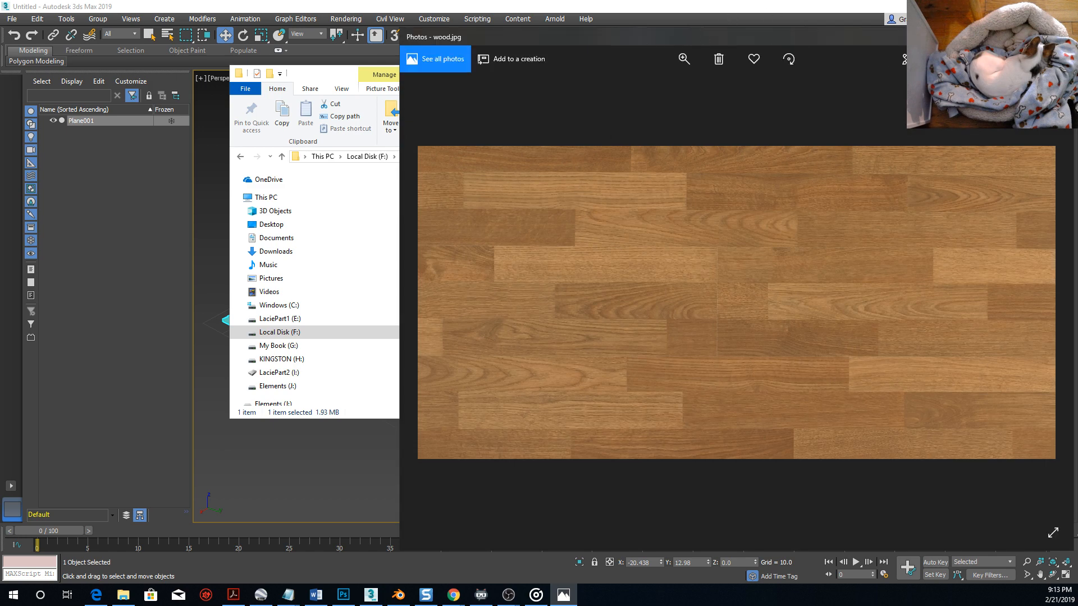
{"action": "left_click", "coordinate": [1061, 37]}
{"action": "left_click_drag", "start_coordinate": [604, 77], "coordinate": [1077, 93]}
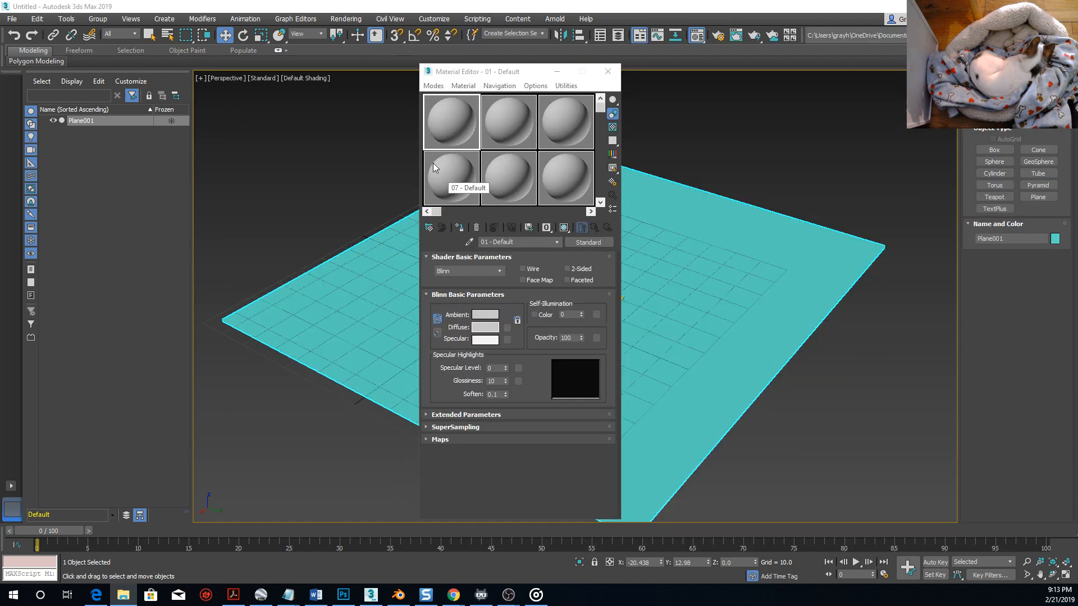
Assign a Bitmap map to the diffuse channel of the 01 - Default material.
{"action": "left_click", "coordinate": [481, 333]}
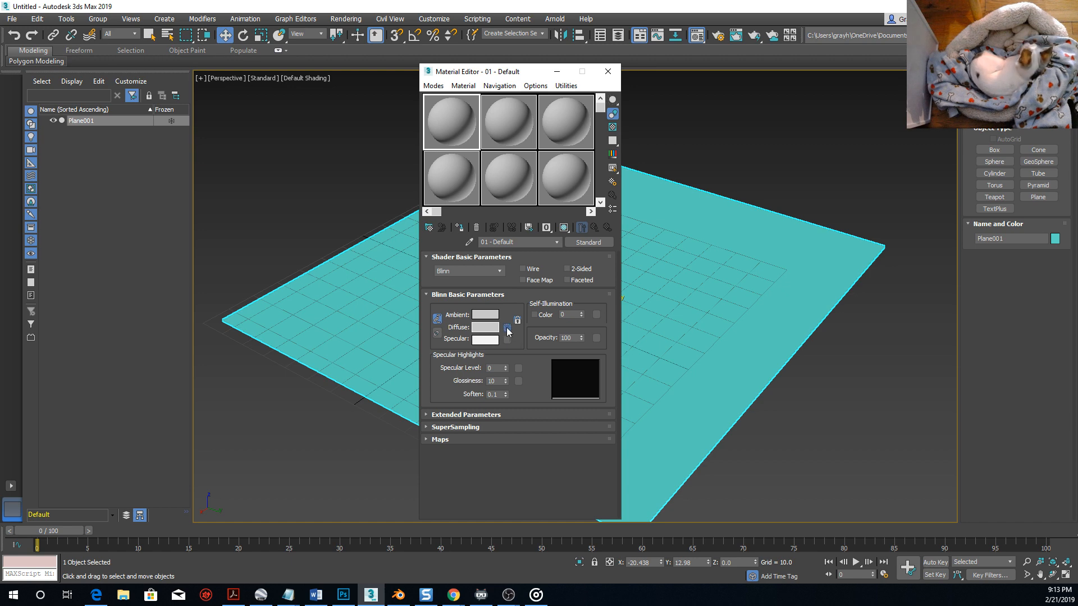
{"action": "left_click", "coordinate": [506, 328]}
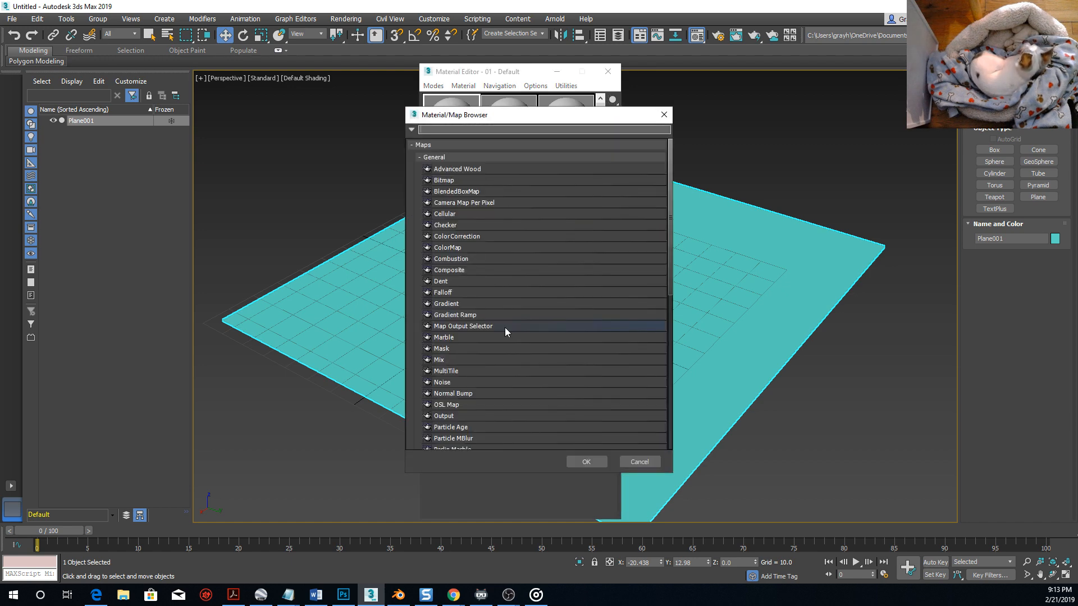
{"action": "left_click", "coordinate": [452, 181]}
{"action": "left_click", "coordinate": [588, 460]}
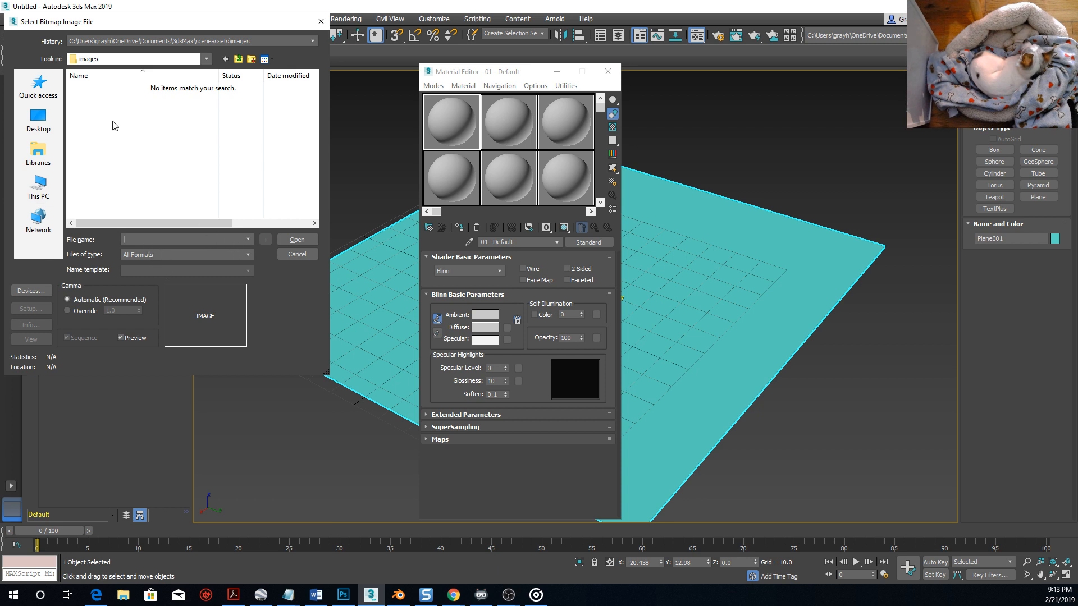
Load wood.jpg from the sample 3d studio folder on Local Disk (F:) as the bitmap image.
{"action": "left_click", "coordinate": [207, 60]}
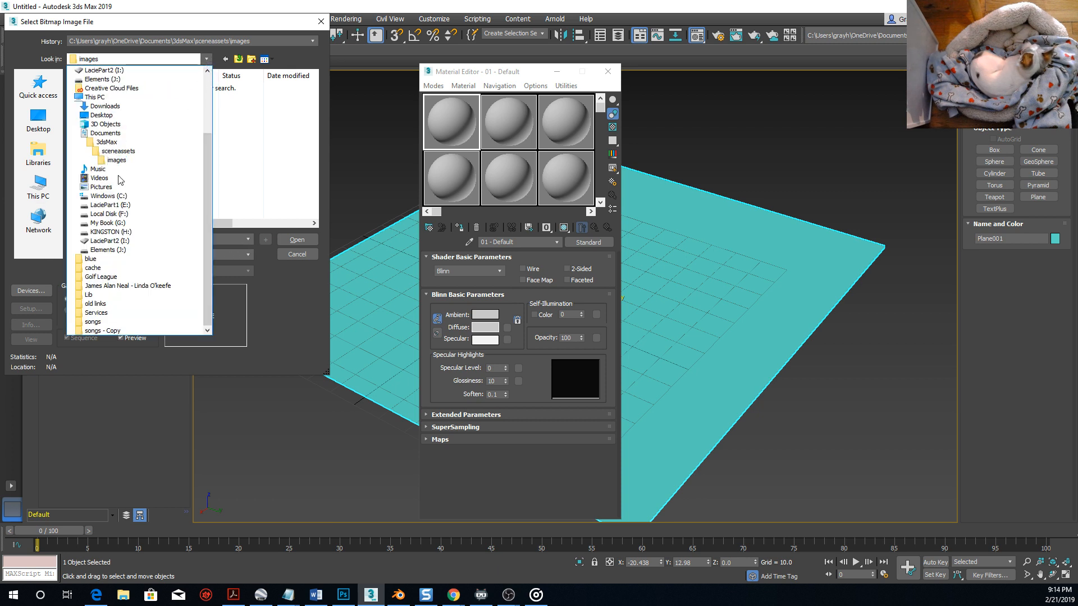
{"action": "left_click", "coordinate": [117, 249]}
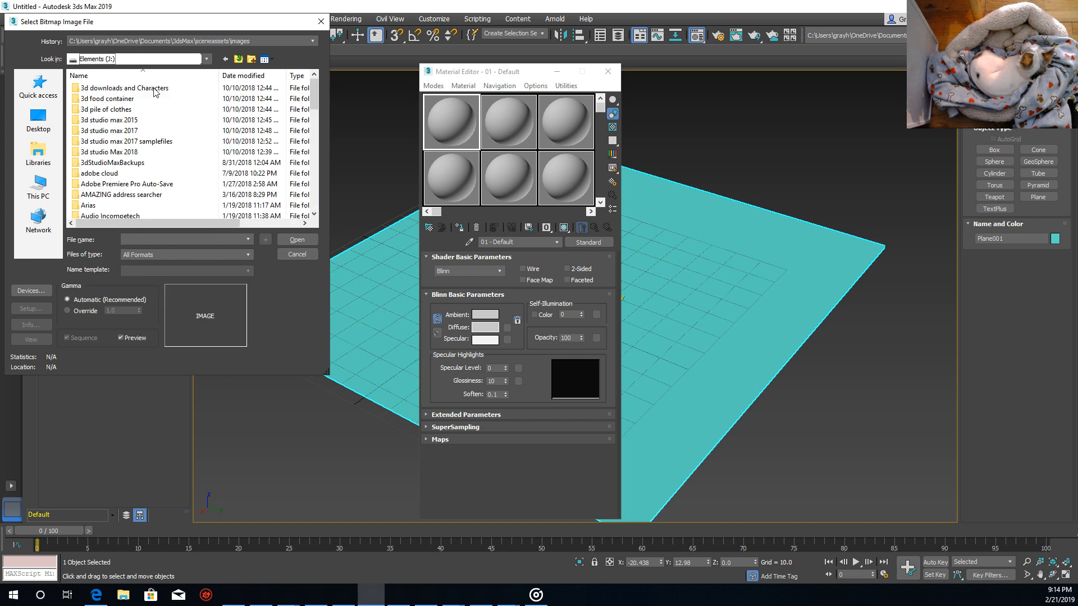
{"action": "left_click", "coordinate": [207, 59]}
{"action": "left_click", "coordinate": [124, 205]}
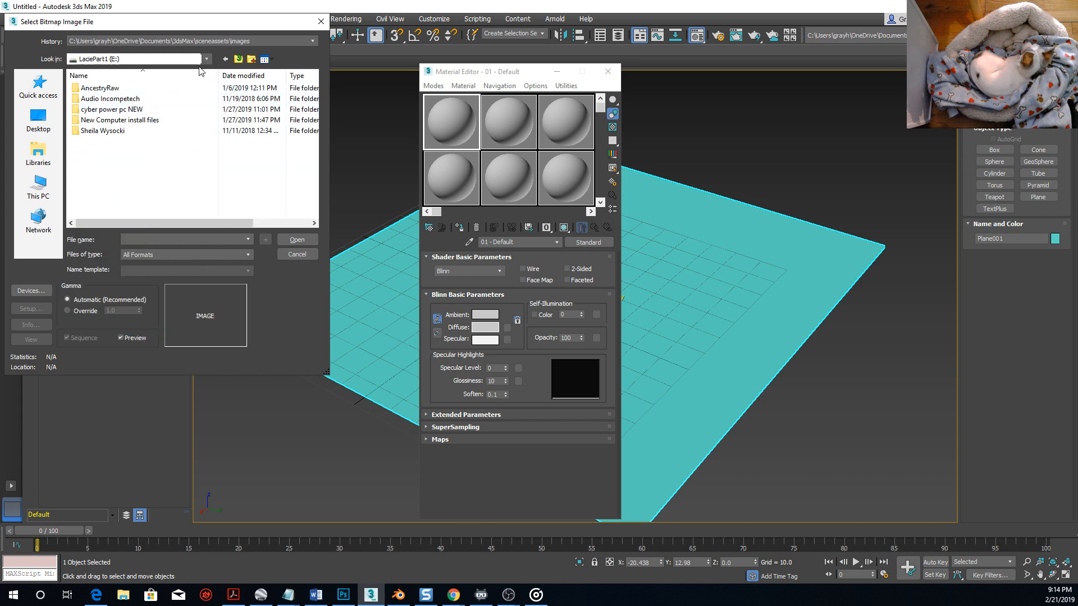
{"action": "left_click", "coordinate": [206, 59]}
{"action": "left_click", "coordinate": [107, 214]}
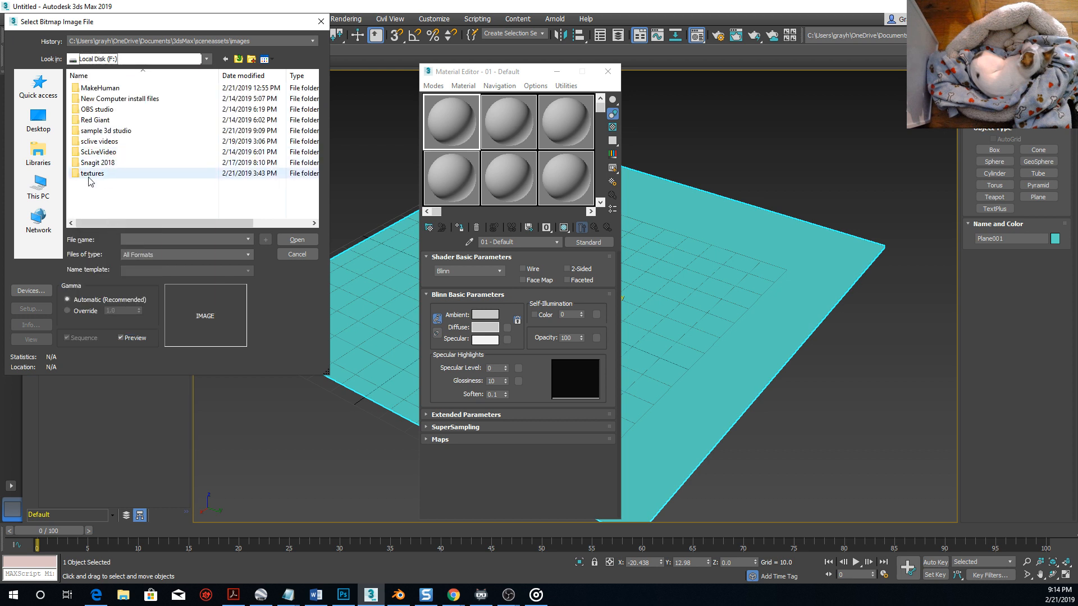
{"action": "double_click", "coordinate": [114, 131]}
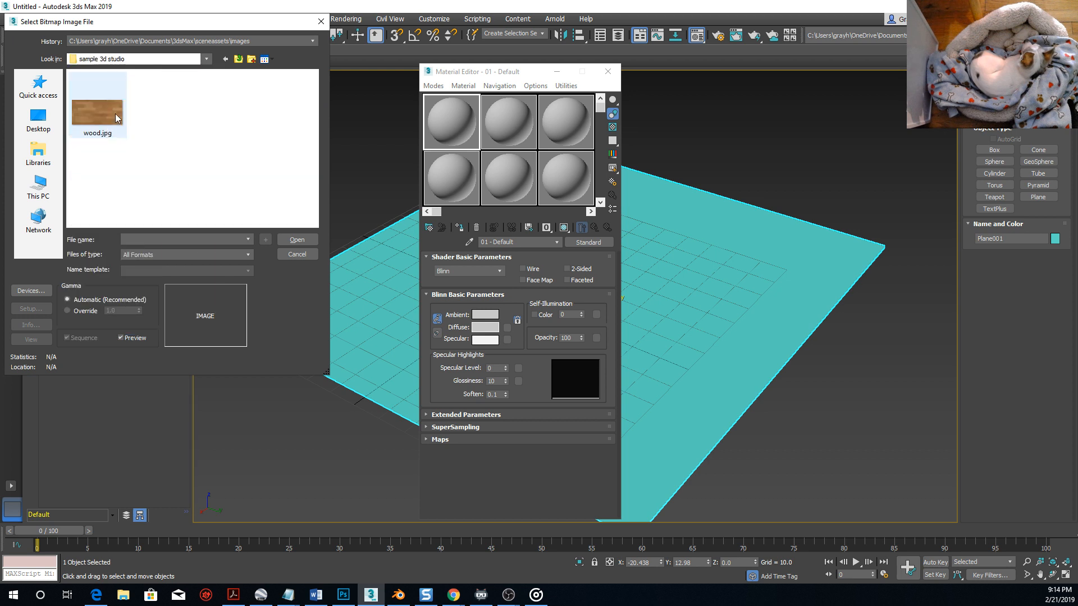
{"action": "left_click", "coordinate": [116, 118]}
{"action": "left_click", "coordinate": [297, 240]}
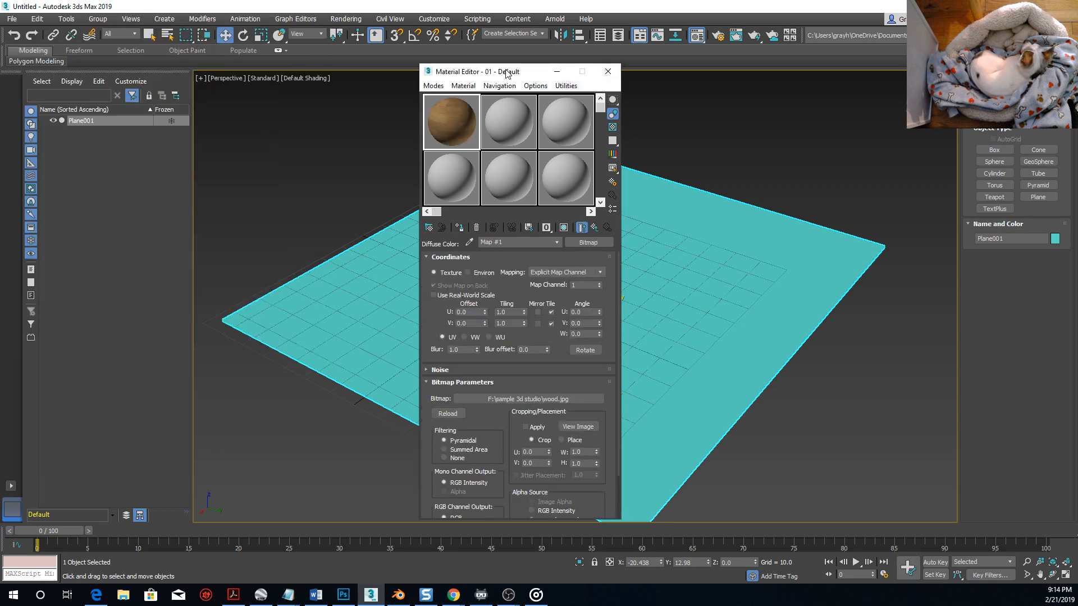
Return to the parent 01 - Default material and set its specular level to 56 and glossiness to 80.
{"action": "left_click_drag", "start_coordinate": [508, 72], "coordinate": [804, 86]}
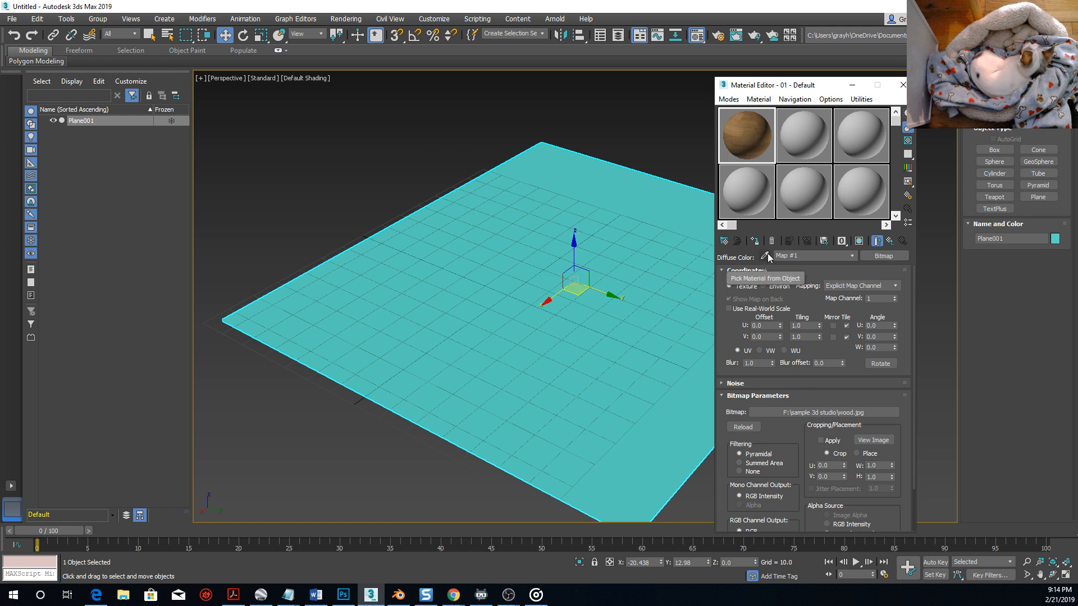
{"action": "left_click_drag", "start_coordinate": [915, 317], "coordinate": [919, 282]}
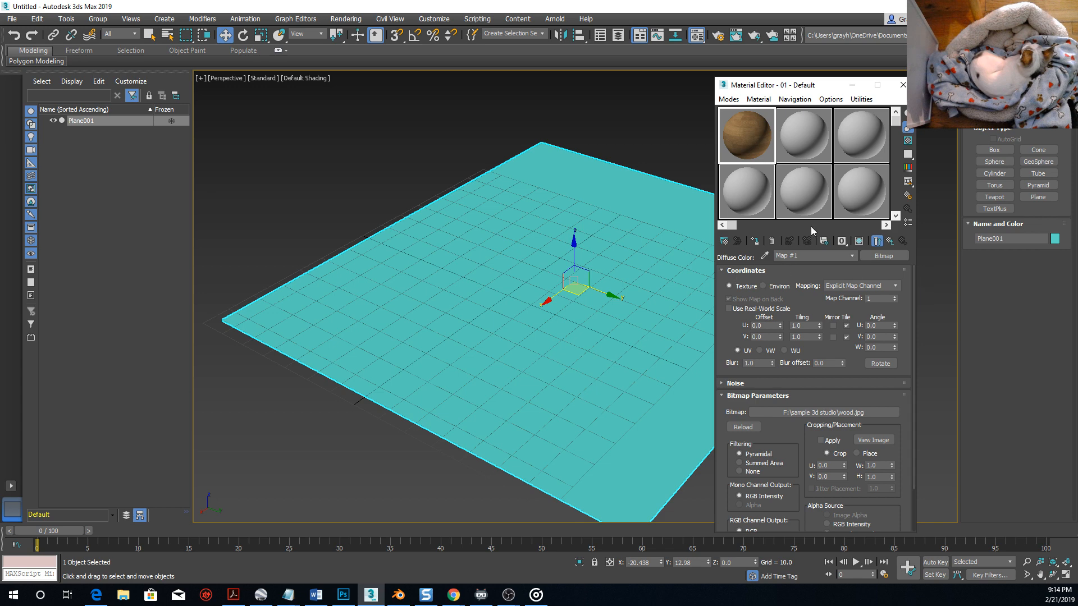
{"action": "left_click", "coordinate": [851, 255]}
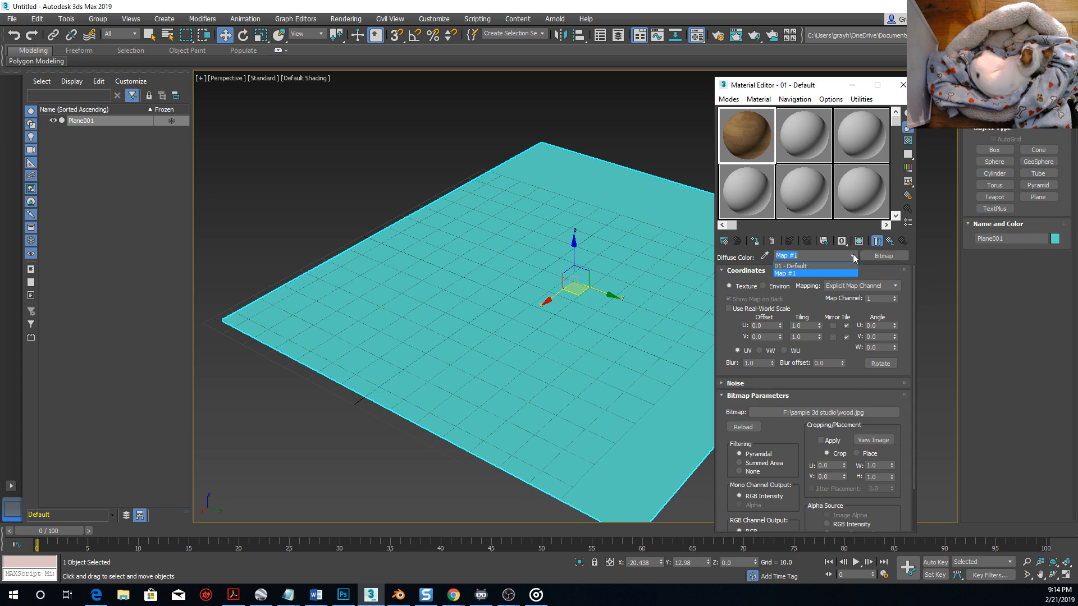
{"action": "left_click", "coordinate": [845, 265]}
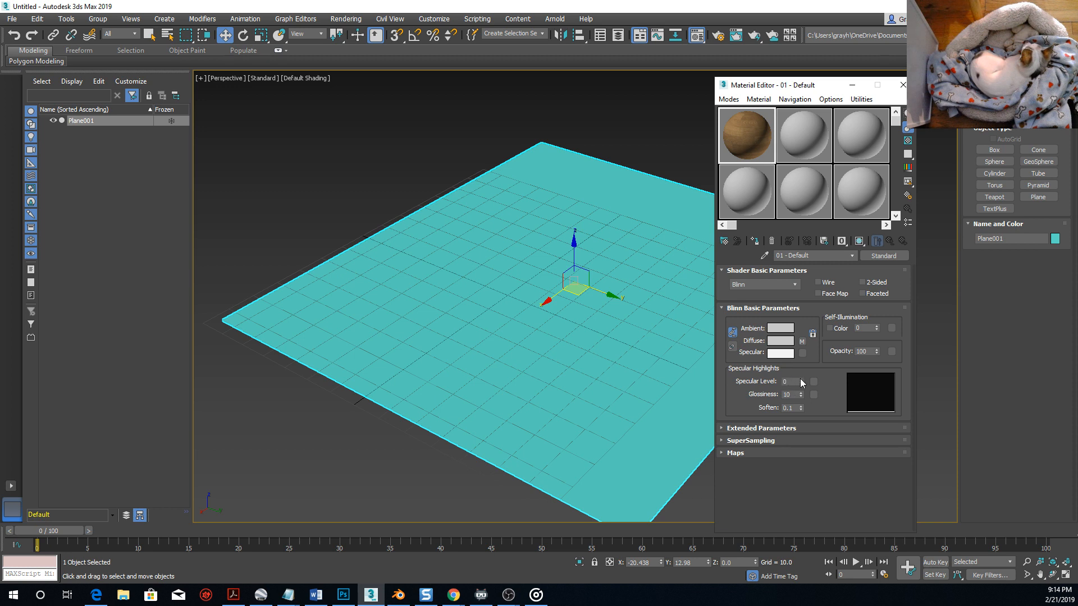
{"action": "mouse_move", "coordinate": [800, 379]}
{"action": "left_mouse_down"}
{"action": "mouse_move", "coordinate": [802, 356]}
{"action": "mouse_move", "coordinate": [801, 369]}
{"action": "left_mouse_up"}
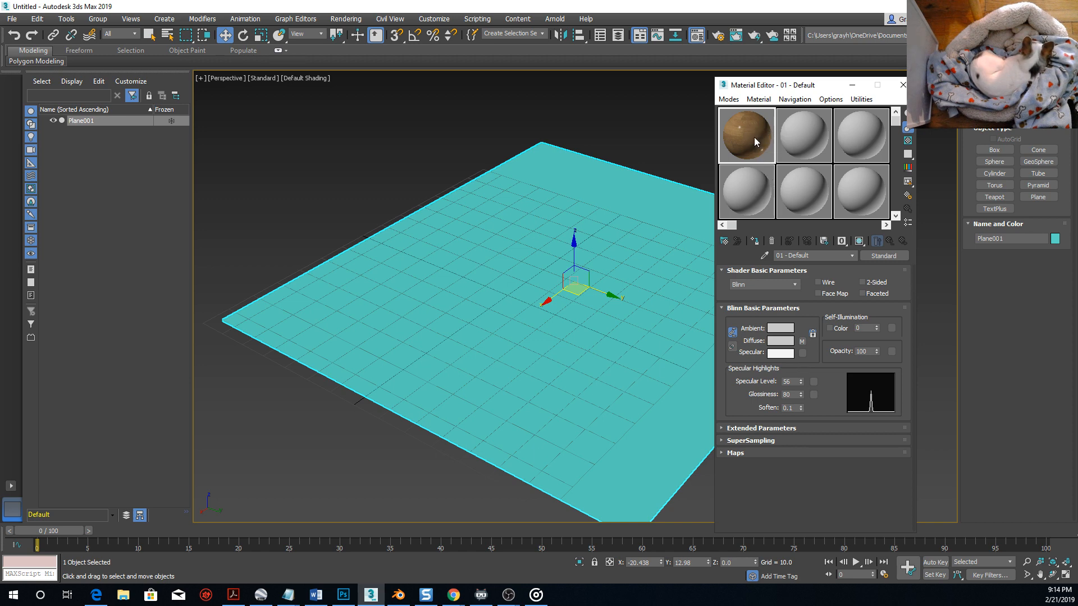
Apply the 01 - Default wood material to the floor plane and show it shaded in the viewport.
{"action": "left_click_drag", "start_coordinate": [753, 137], "coordinate": [490, 316]}
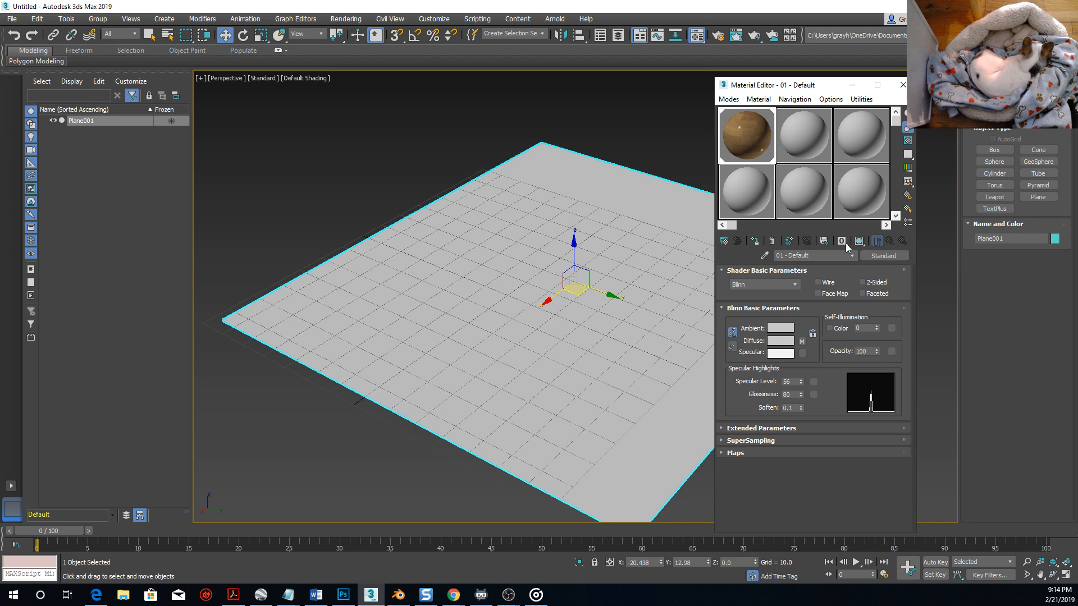
{"action": "left_click", "coordinate": [824, 240]}
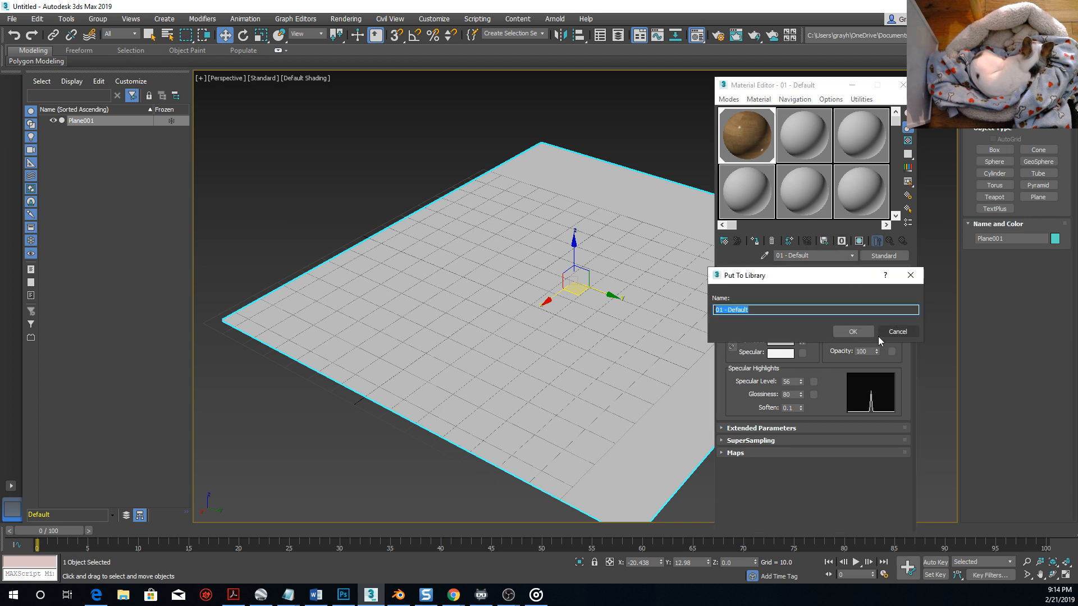
{"action": "left_click", "coordinate": [896, 332]}
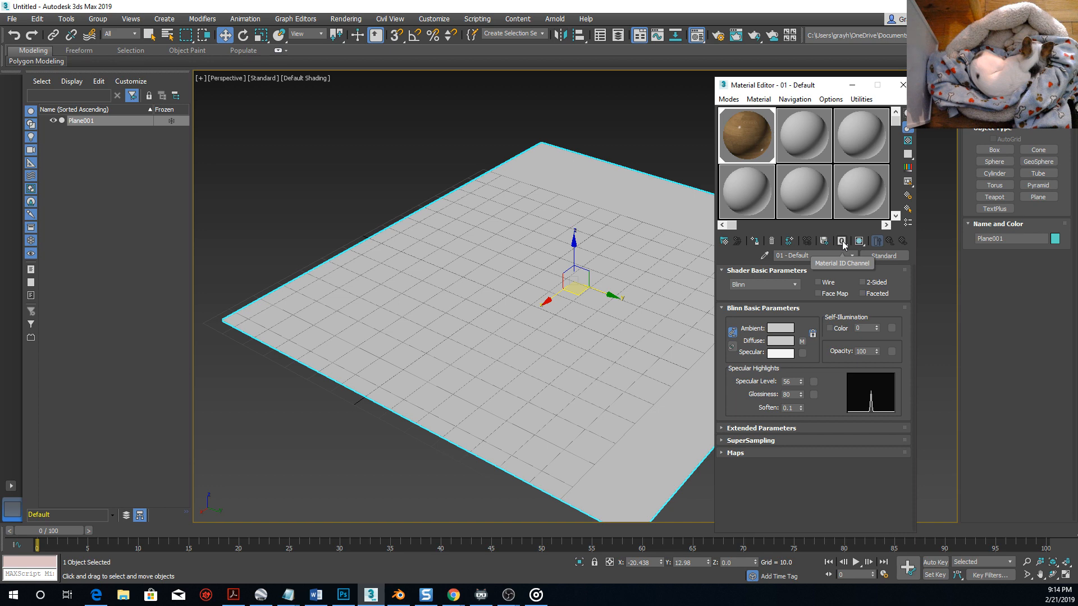
{"action": "left_click", "coordinate": [859, 242]}
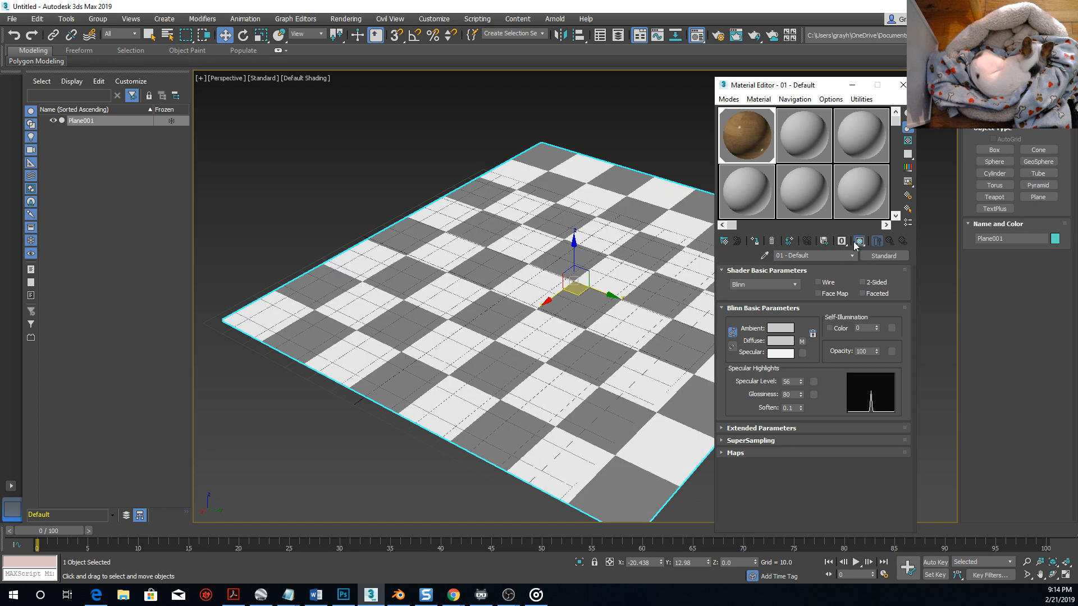
Move the wood-textured floor plane to about X 5.4, Y 11.7.
{"action": "middle_click_drag", "start_coordinate": [565, 334], "coordinate": [507, 331]}
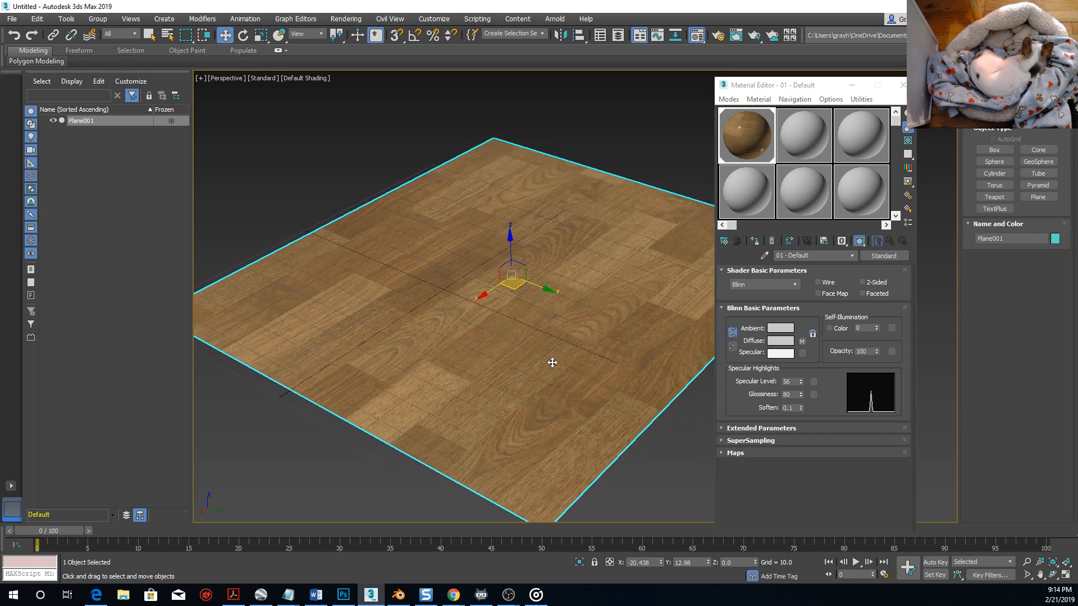
{"action": "middle_click_drag", "start_coordinate": [558, 390], "coordinate": [456, 407], "text": "alt"}
{"action": "left_click_drag", "start_coordinate": [495, 390], "coordinate": [447, 352]}
{"action": "middle_click_drag", "start_coordinate": [416, 350], "coordinate": [482, 351]}
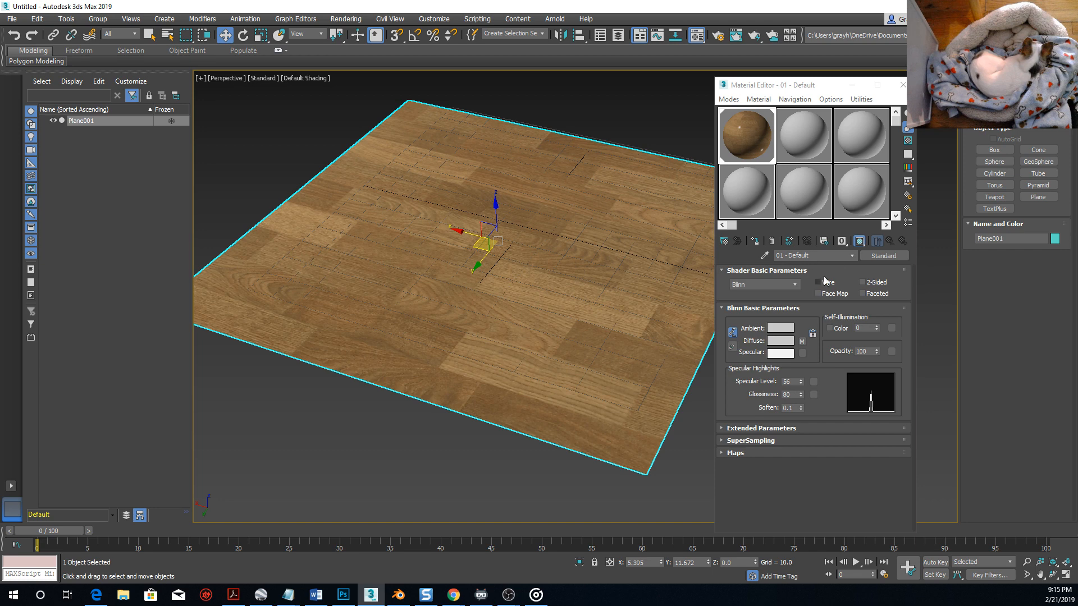
Examine the 01 - Default material's Maps, SuperSampling and Extended Parameters settings.
{"action": "left_click", "coordinate": [855, 257]}
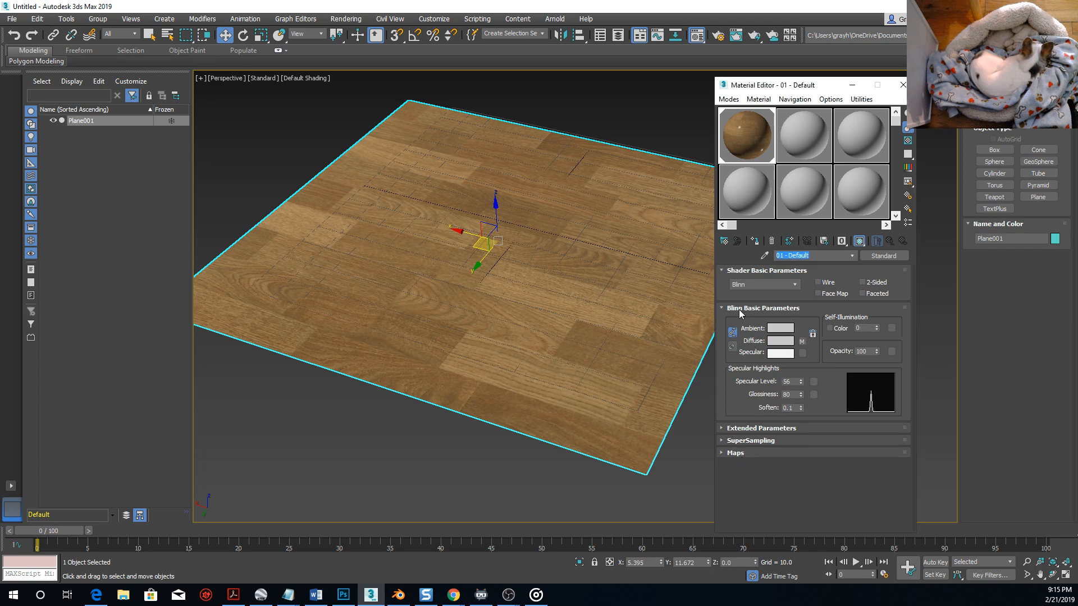
{"action": "left_click", "coordinate": [851, 256]}
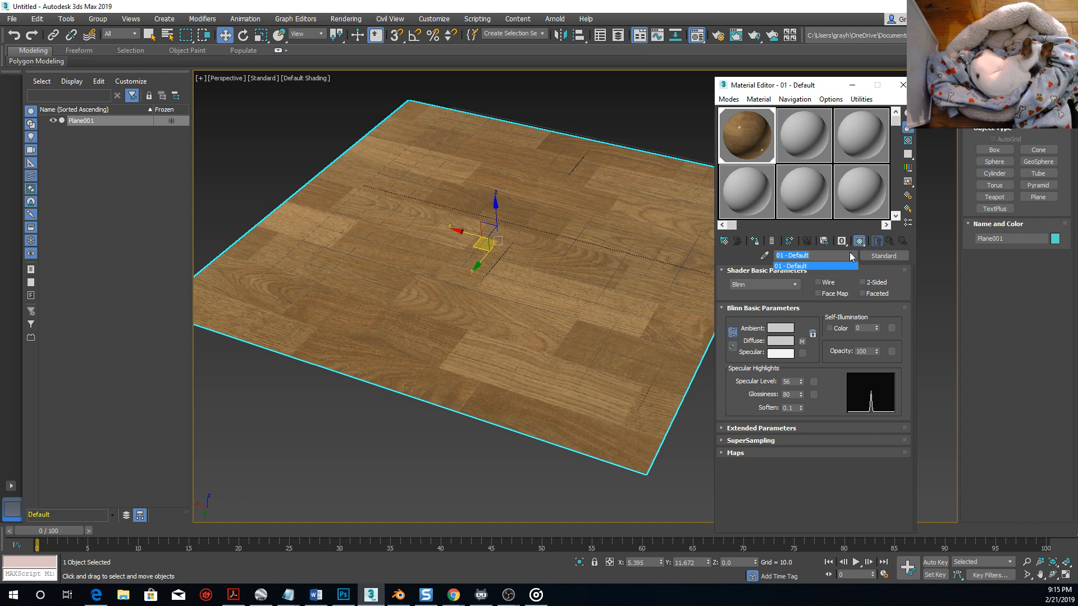
{"action": "left_click", "coordinate": [845, 266]}
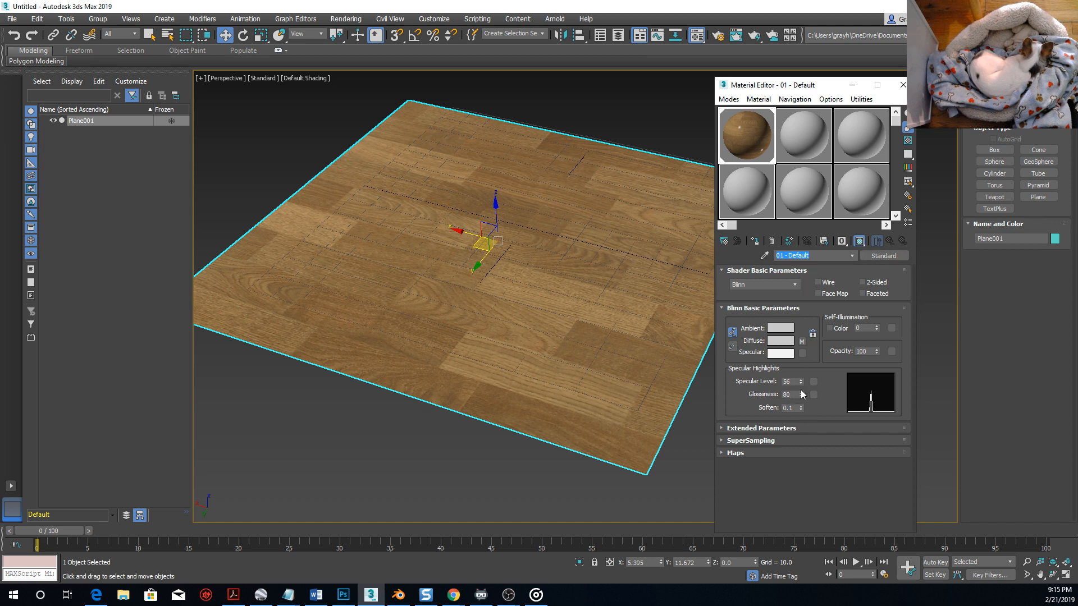
{"action": "left_click", "coordinate": [724, 453]}
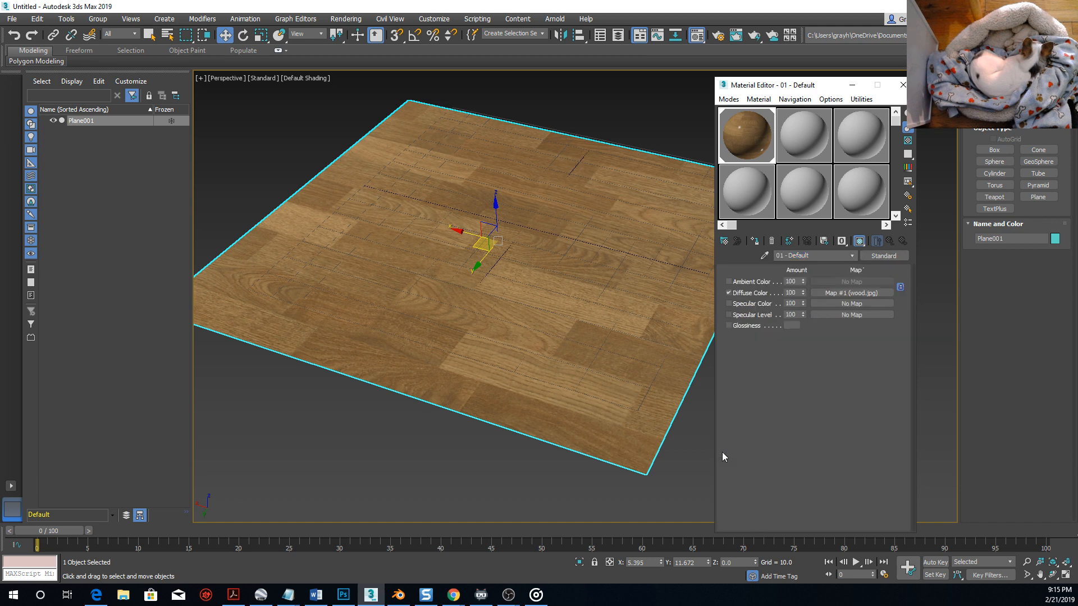
{"action": "scroll", "coordinate": [786, 393], "scroll_direction": "down", "scroll_amount": 5}
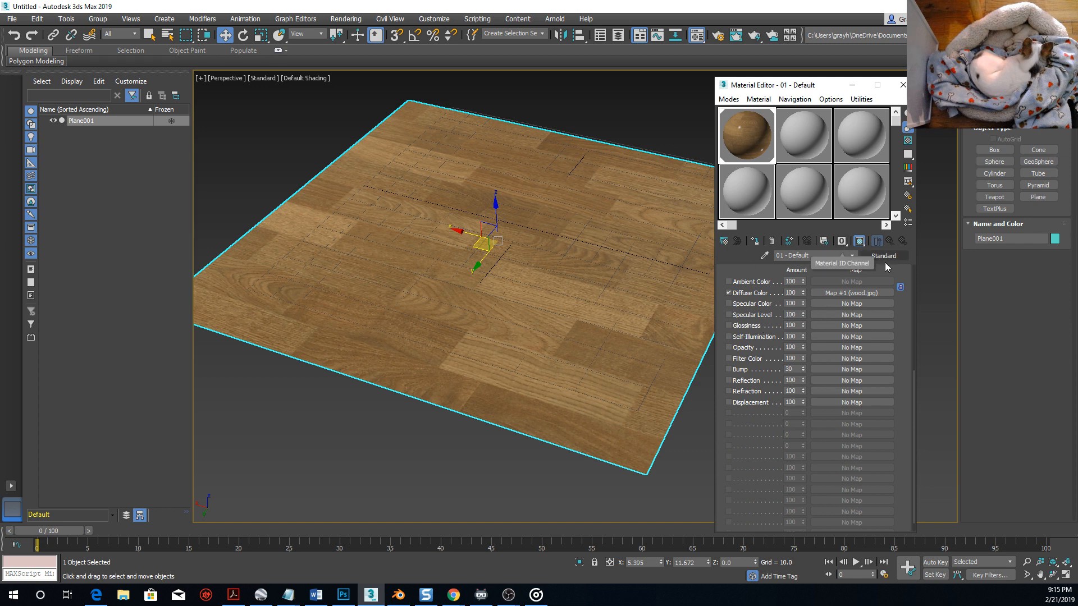
{"action": "left_click", "coordinate": [756, 243]}
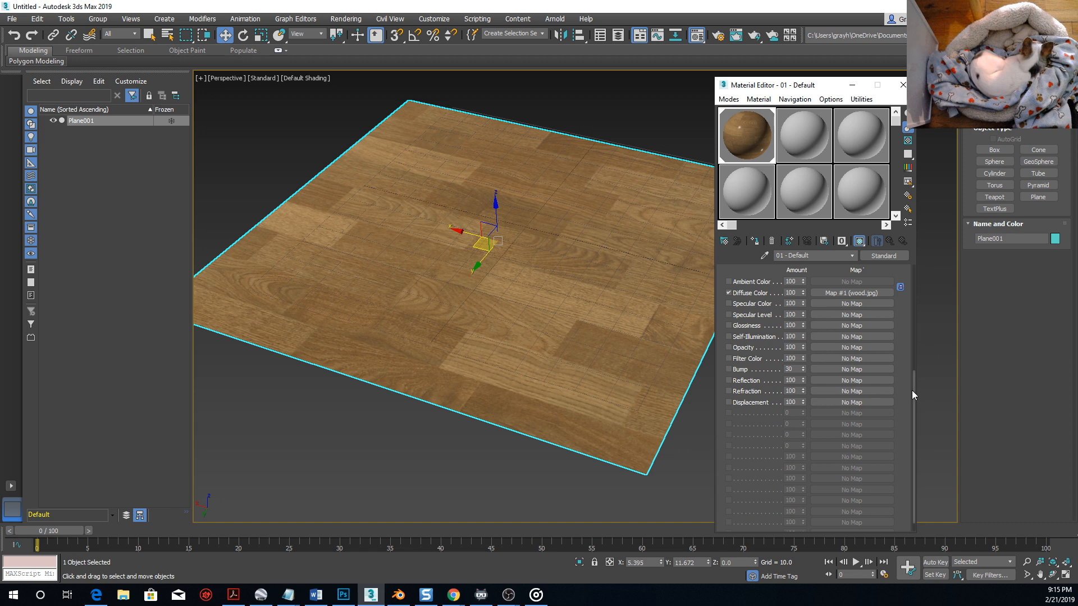
{"action": "left_click_drag", "start_coordinate": [913, 385], "coordinate": [917, 269]}
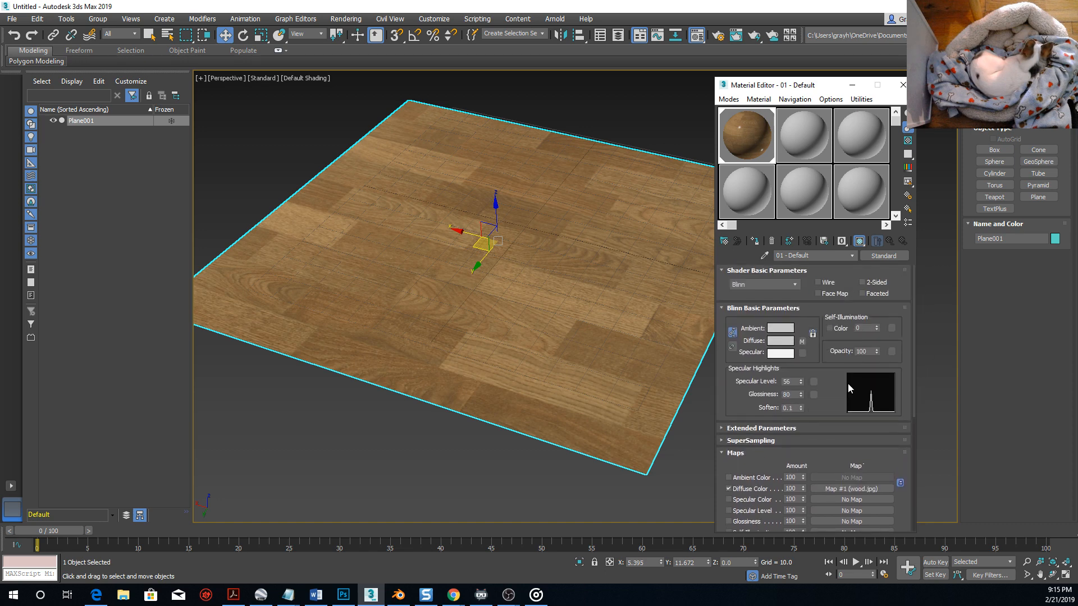
{"action": "left_click", "coordinate": [723, 441]}
{"action": "left_click", "coordinate": [723, 429]}
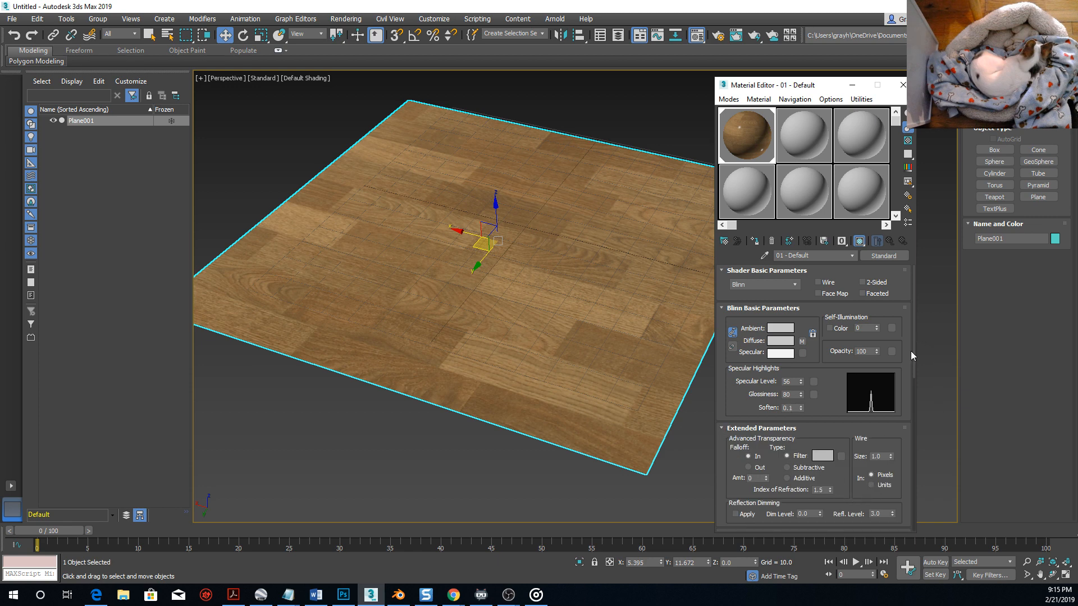
{"action": "left_click_drag", "start_coordinate": [911, 352], "coordinate": [914, 318]}
{"action": "scroll", "coordinate": [809, 359], "scroll_direction": "down", "scroll_amount": 1}
{"action": "scroll", "coordinate": [807, 371], "scroll_direction": "down", "scroll_amount": 1}
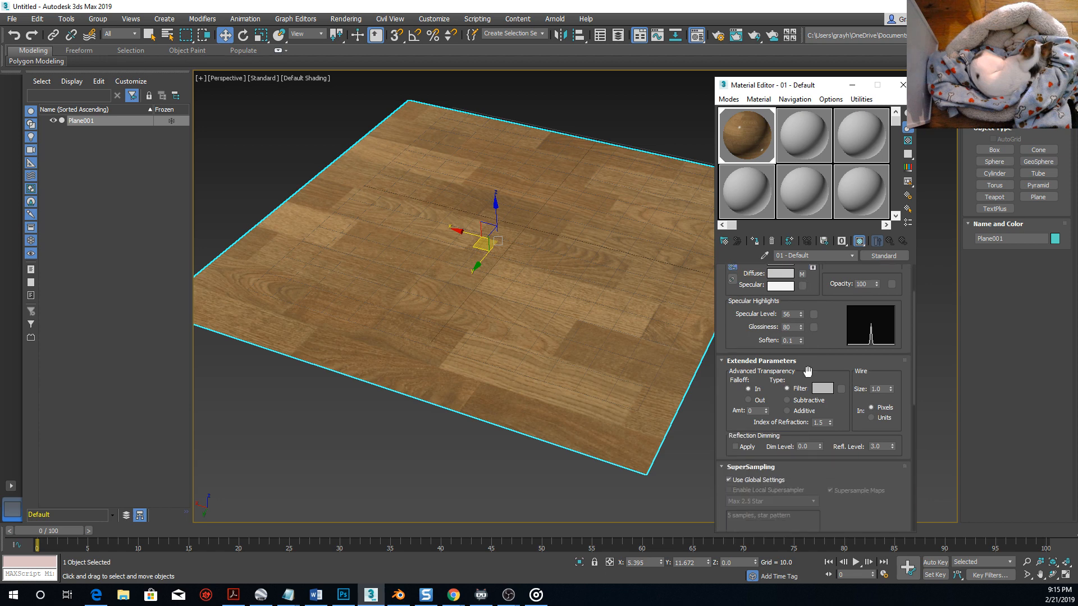
{"action": "scroll", "coordinate": [807, 372], "scroll_direction": "up", "scroll_amount": 2}
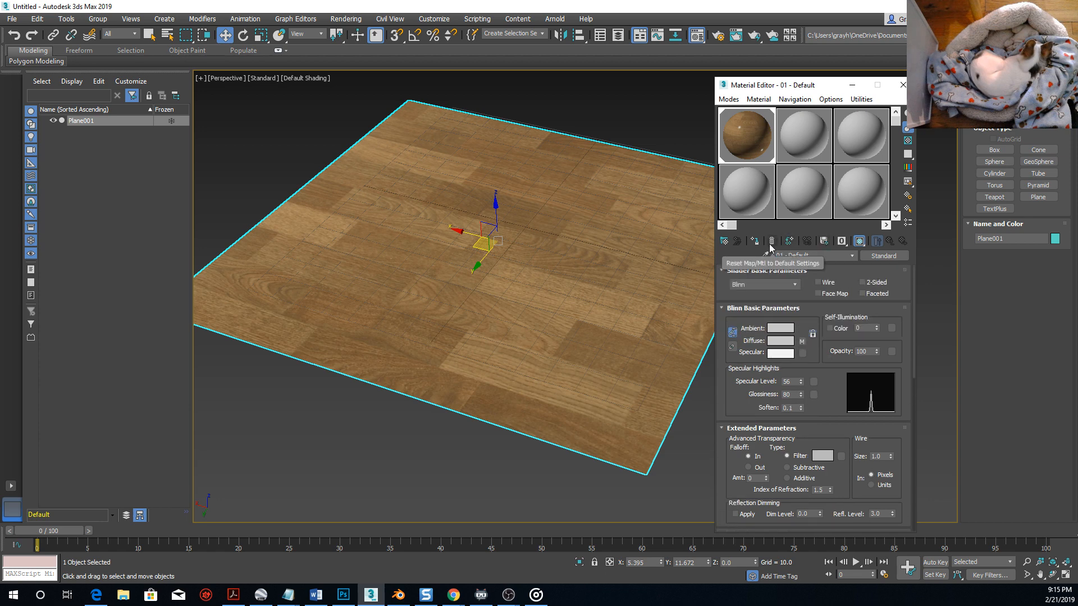
Set the U and V tiling of the material's diffuse wood bitmap to 4.
{"action": "left_click", "coordinate": [801, 341]}
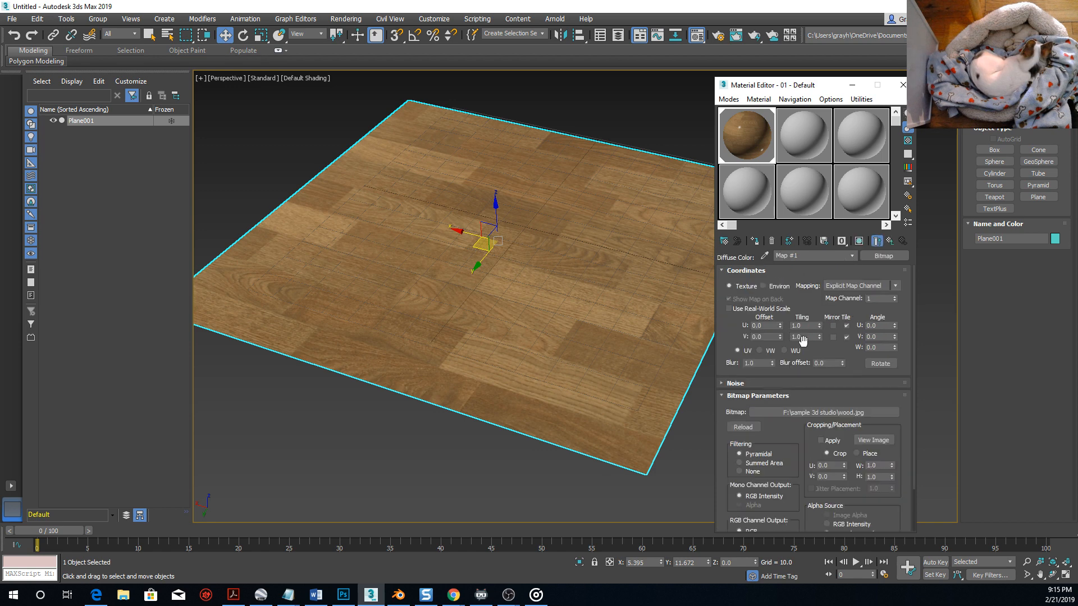
{"action": "left_click", "coordinate": [803, 326]}
{"action": "type", "text": "4"}
{"action": "left_click", "coordinate": [803, 337]}
{"action": "type", "text": "4"}
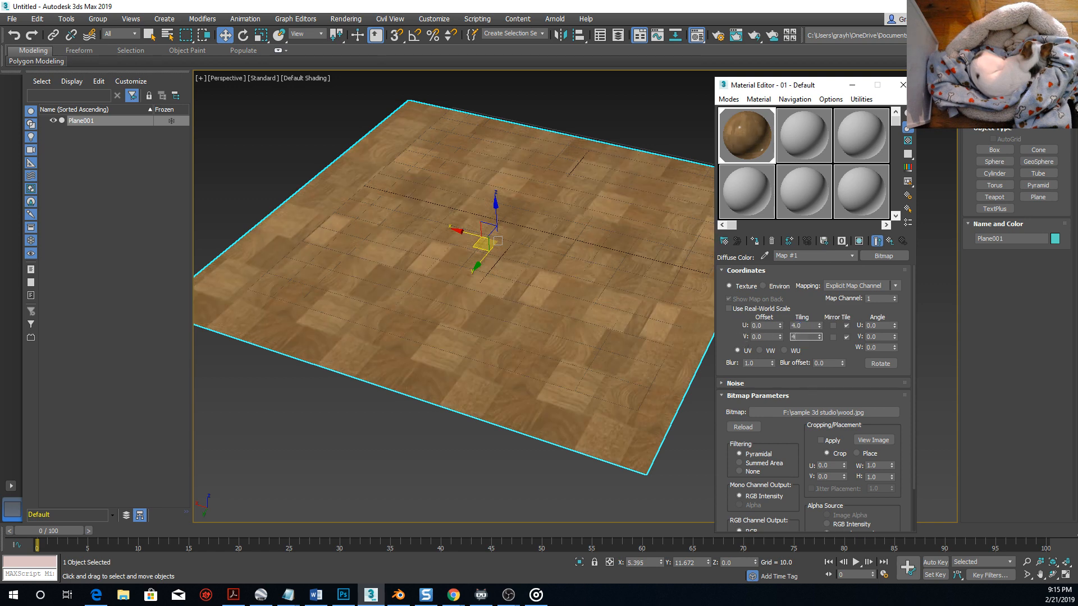
{"action": "key", "text": "Return"}
Render the perspective view of the tiled wood floor and close the rendered frame.
{"action": "middle_click_drag", "start_coordinate": [477, 267], "coordinate": [512, 279], "text": "alt"}
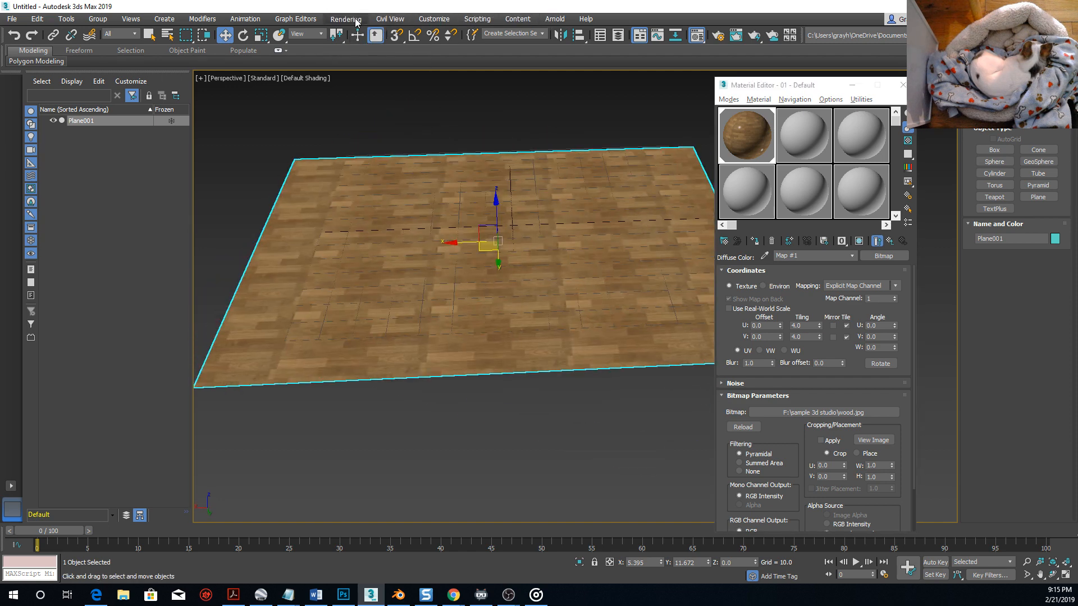
{"action": "left_click", "coordinate": [338, 19]}
{"action": "left_click", "coordinate": [361, 50]}
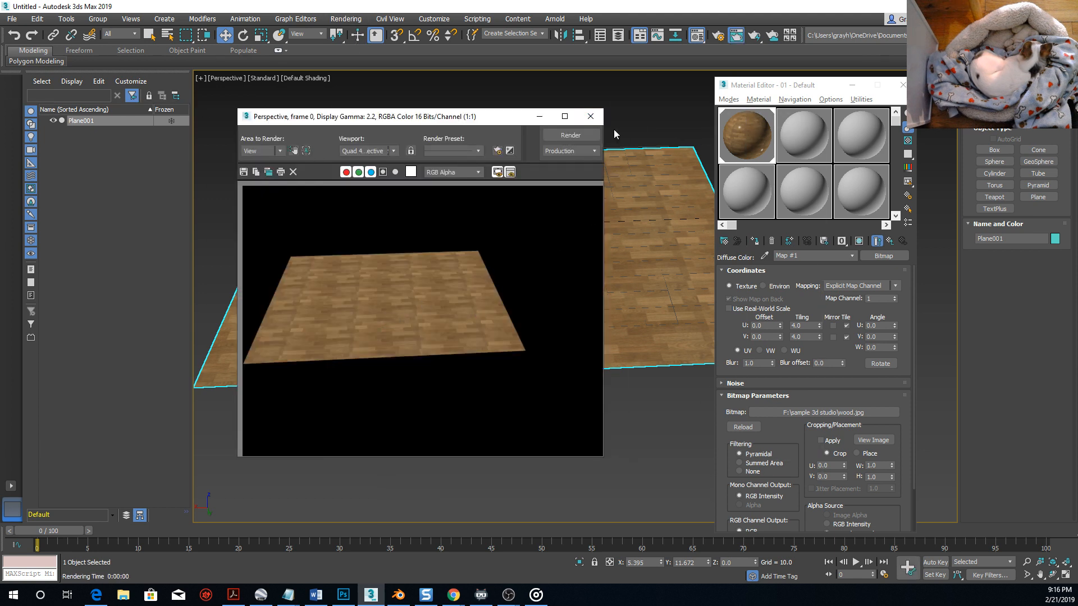
{"action": "left_click", "coordinate": [590, 116]}
Inspect the tiled wood texture on the floor plane from near and far.
{"action": "scroll", "coordinate": [528, 227], "scroll_direction": "up", "scroll_amount": 5}
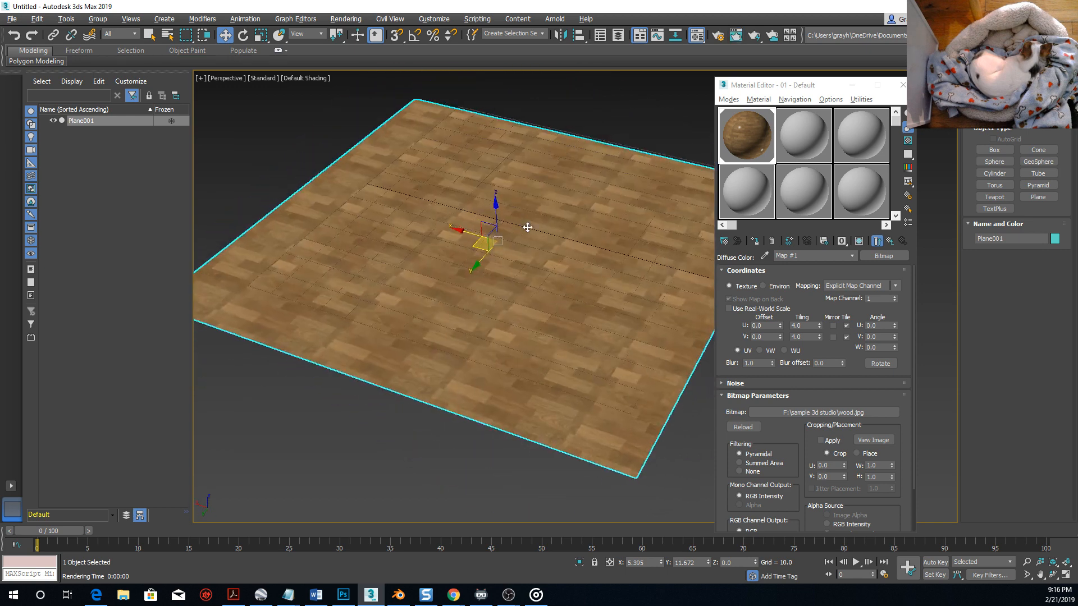
{"action": "middle_click_drag", "start_coordinate": [528, 227], "coordinate": [522, 269], "text": "alt"}
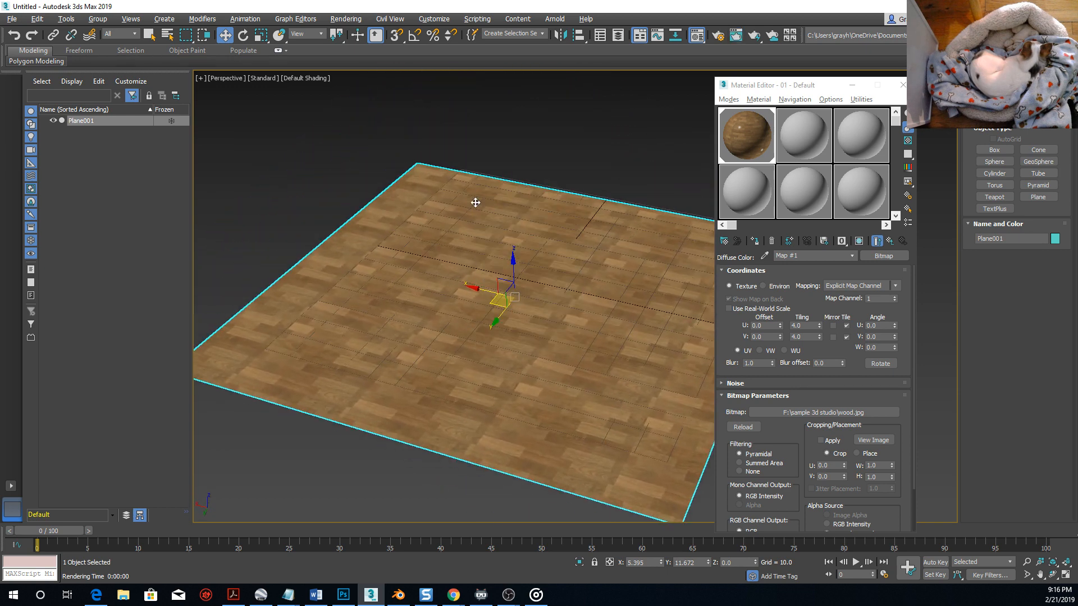
{"action": "scroll", "coordinate": [513, 149], "scroll_direction": "down", "scroll_amount": 5}
{"action": "scroll", "coordinate": [497, 168], "scroll_direction": "up", "scroll_amount": 3}
{"action": "middle_click_drag", "start_coordinate": [486, 221], "coordinate": [463, 290]}
{"action": "scroll", "coordinate": [486, 253], "scroll_direction": "up", "scroll_amount": 3}
{"action": "scroll", "coordinate": [426, 255], "scroll_direction": "down", "scroll_amount": 5}
{"action": "scroll", "coordinate": [460, 282], "scroll_direction": "up", "scroll_amount": 3}
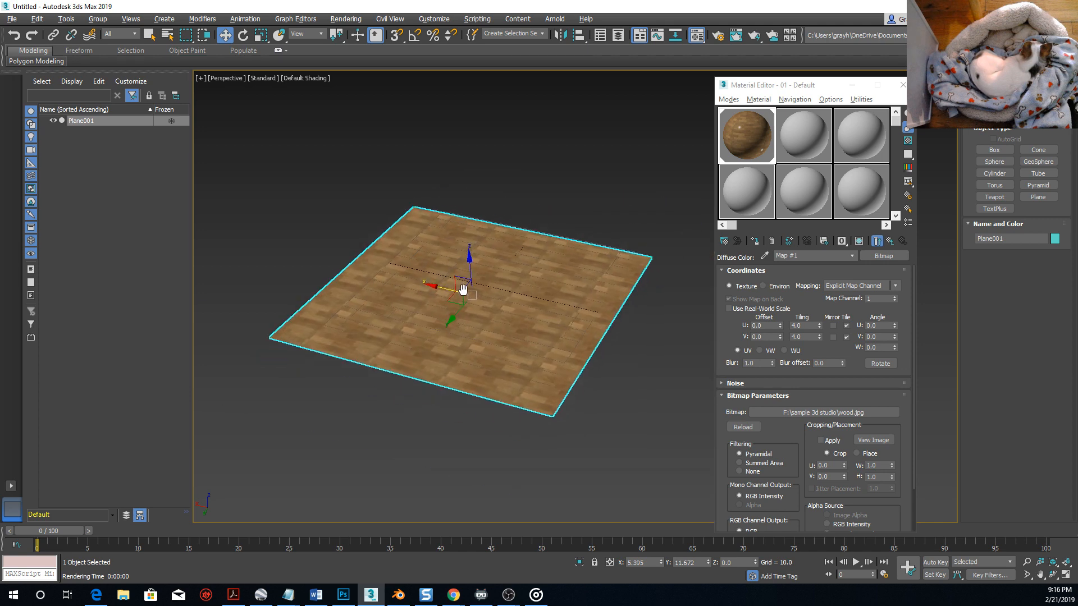
{"action": "scroll", "coordinate": [463, 290], "scroll_direction": "up", "scroll_amount": 2}
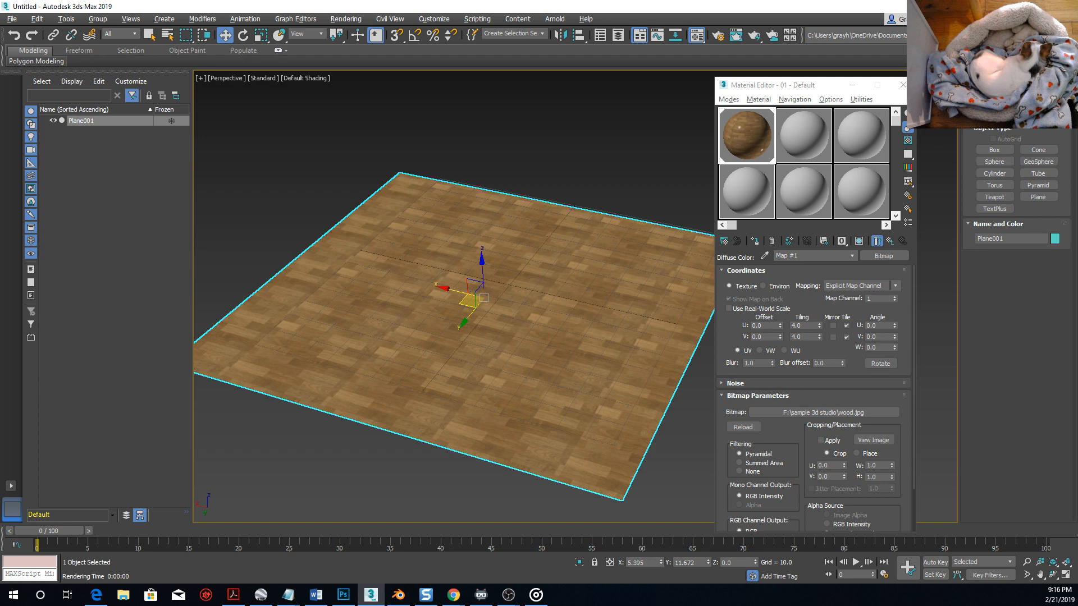
Create a wall box along the floor's back edge, about 7.6 long, 152.5 wide and 65.6 high.
{"action": "middle_click_drag", "start_coordinate": [496, 188], "coordinate": [481, 221]}
{"action": "scroll", "coordinate": [482, 220], "scroll_direction": "up", "scroll_amount": 3}
{"action": "scroll", "coordinate": [517, 158], "scroll_direction": "down", "scroll_amount": 6}
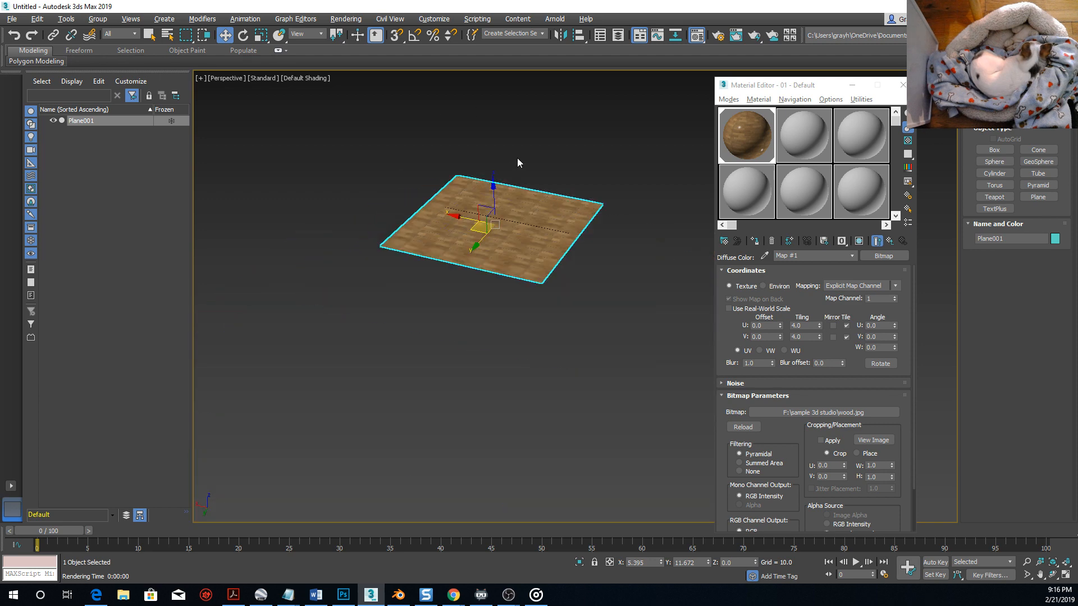
{"action": "scroll", "coordinate": [525, 164], "scroll_direction": "up", "scroll_amount": 3}
{"action": "left_click", "coordinate": [994, 150]}
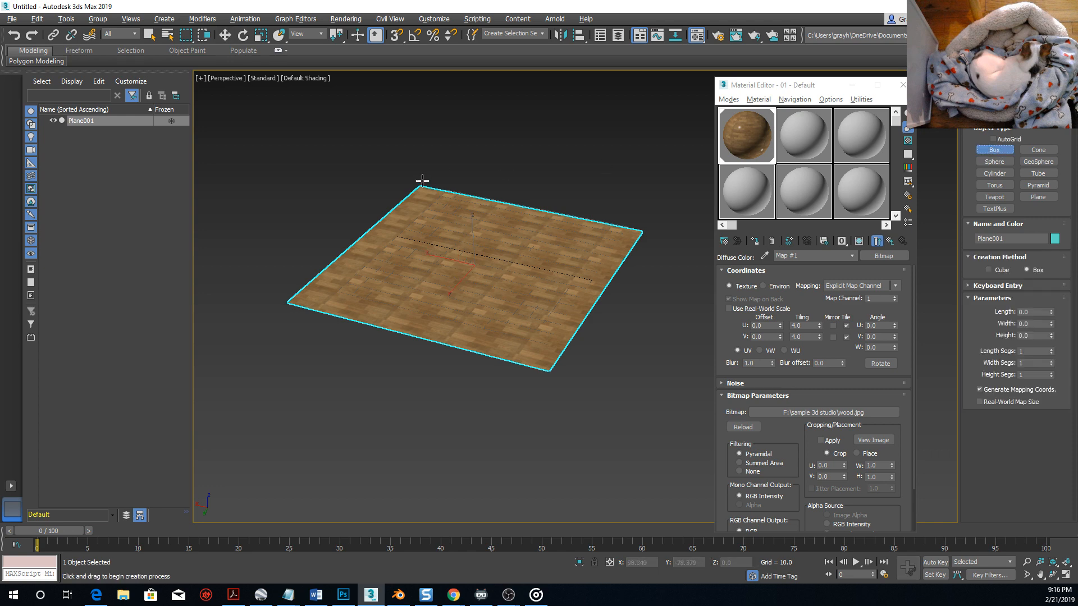
{"action": "left_click_drag", "start_coordinate": [423, 180], "coordinate": [613, 223]}
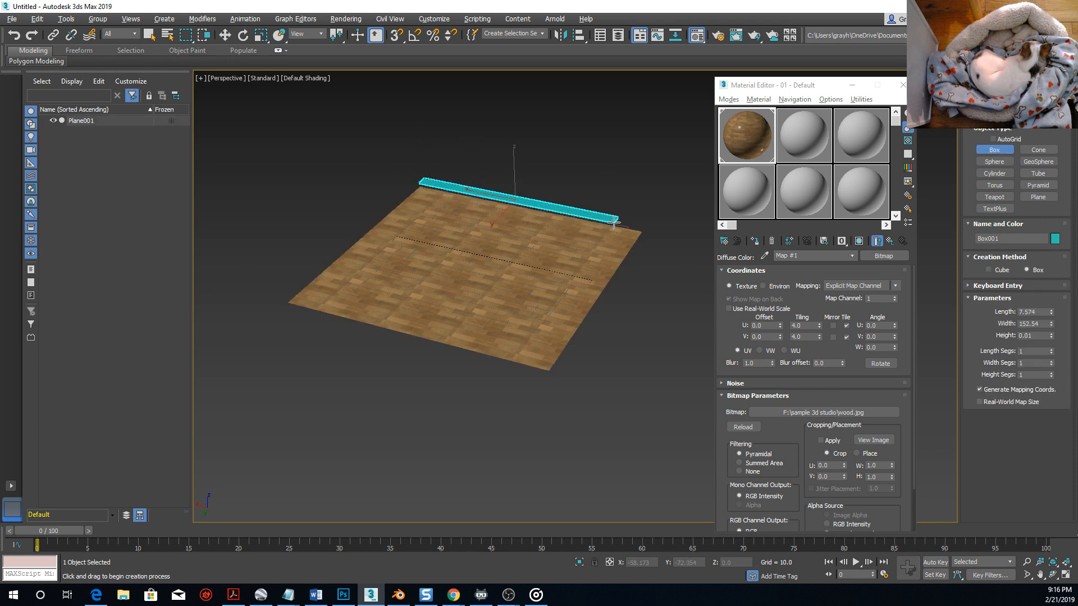
{"action": "left_click", "coordinate": [605, 134]}
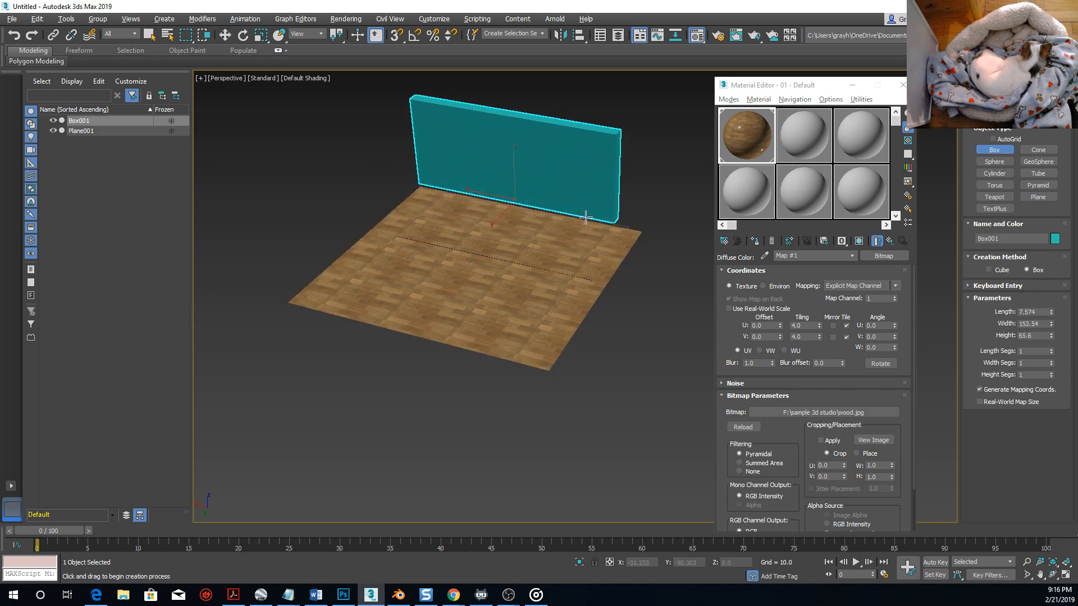
Move the wall box against the floor's back edge and corner, to about X 15.6, Y -71.5.
{"action": "middle_click_drag", "start_coordinate": [586, 217], "coordinate": [499, 226], "text": "alt"}
{"action": "scroll", "coordinate": [501, 236], "scroll_direction": "up", "scroll_amount": 5}
{"action": "scroll", "coordinate": [501, 236], "scroll_direction": "down", "scroll_amount": 3}
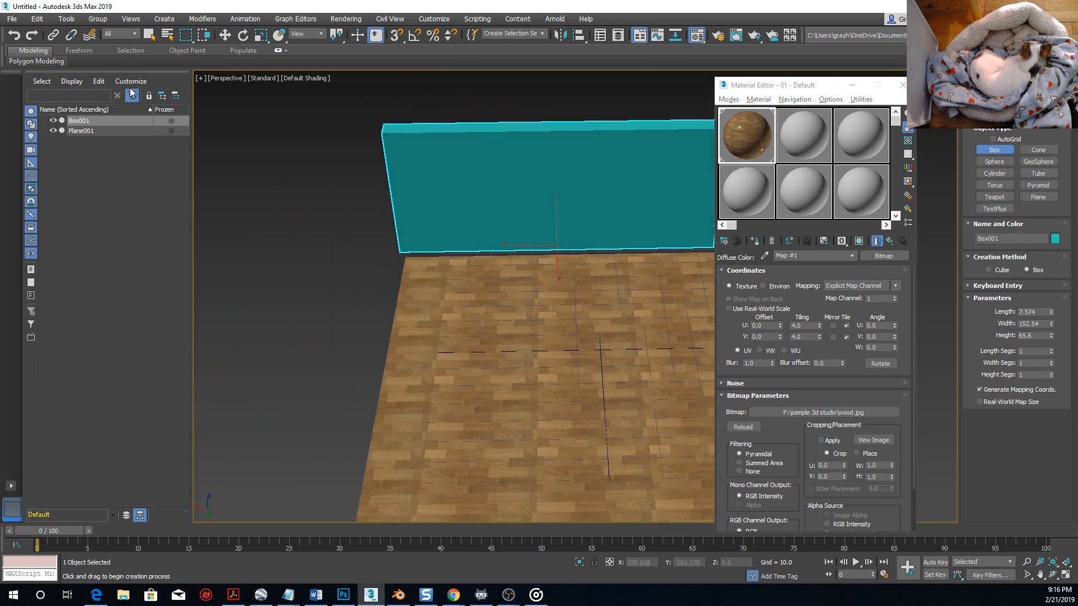
{"action": "left_click", "coordinate": [225, 35]}
{"action": "middle_click_drag", "start_coordinate": [432, 264], "coordinate": [288, 247]}
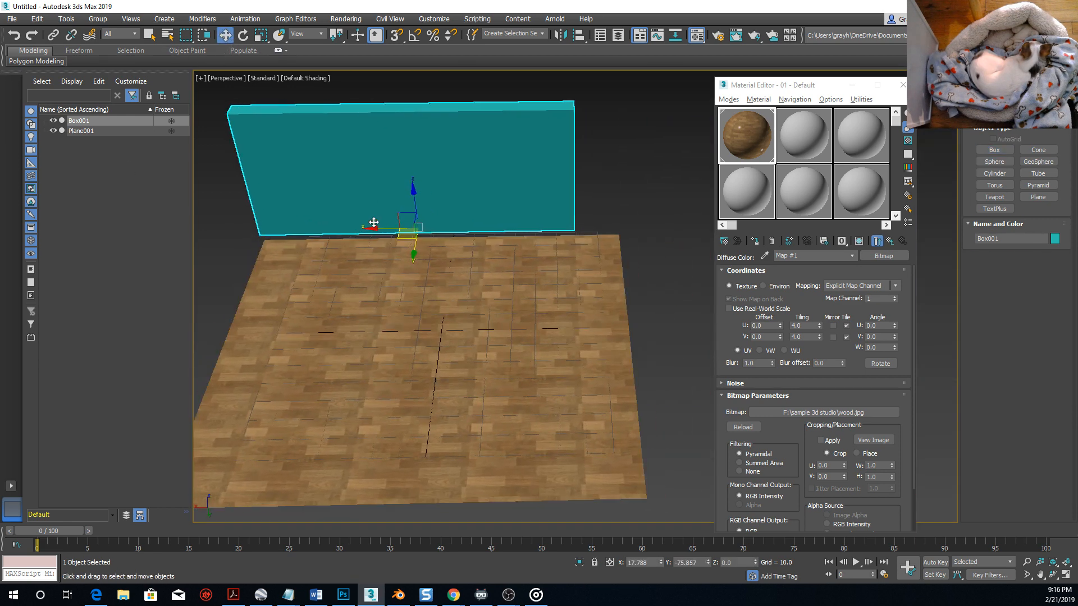
{"action": "middle_click_drag", "start_coordinate": [375, 229], "coordinate": [351, 234], "text": "alt"}
{"action": "middle_click_drag", "start_coordinate": [431, 213], "coordinate": [533, 219]}
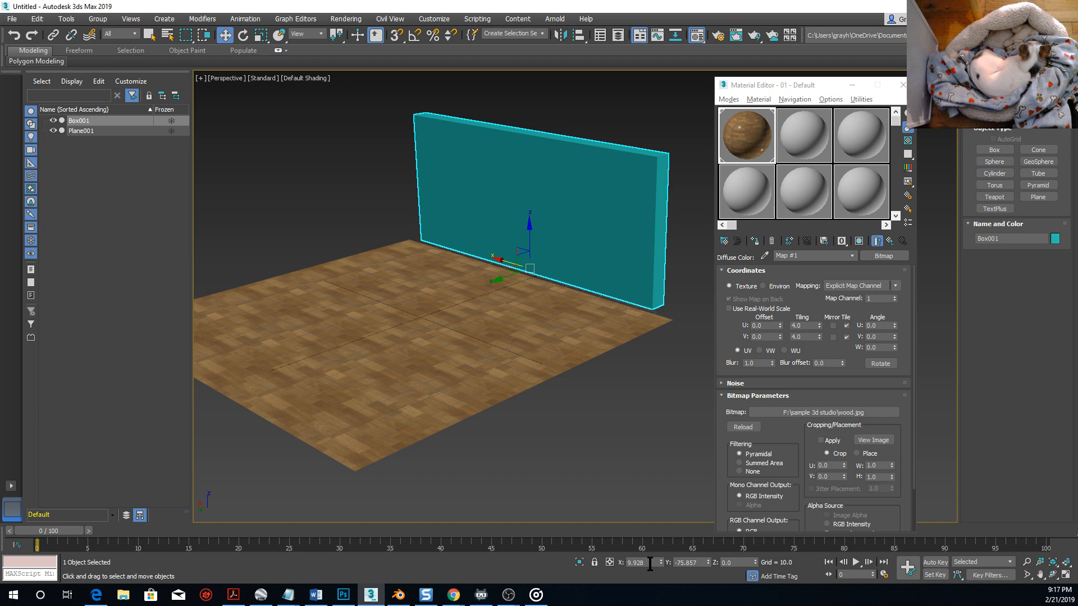
{"action": "middle_click_drag", "start_coordinate": [579, 298], "coordinate": [551, 303], "text": "alt"}
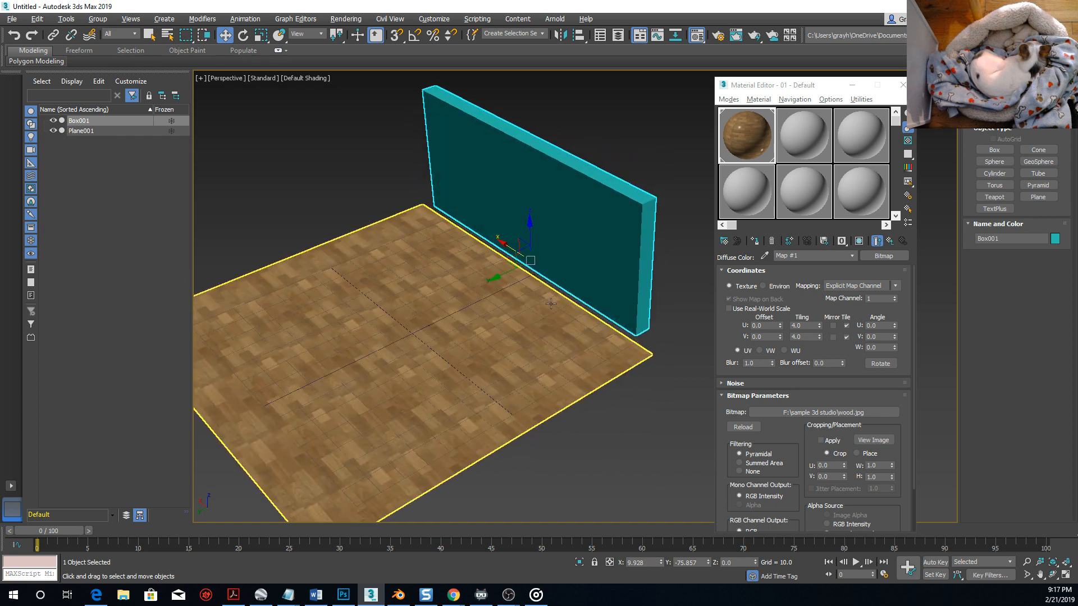
{"action": "left_click_drag", "start_coordinate": [495, 277], "coordinate": [491, 286]}
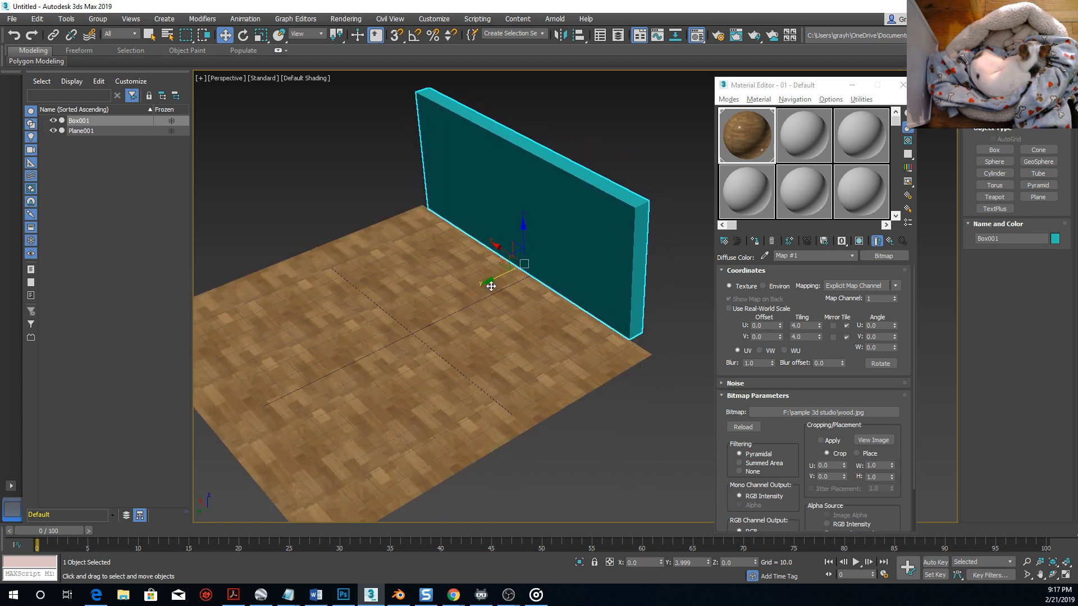
{"action": "left_click_drag", "start_coordinate": [498, 243], "coordinate": [493, 240]}
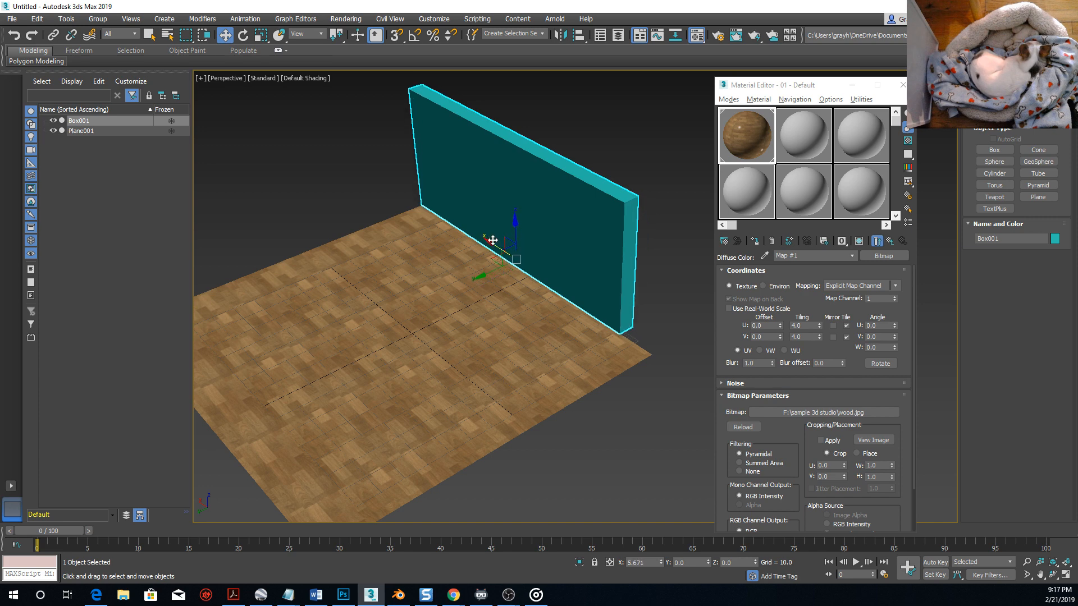
{"action": "middle_click_drag", "start_coordinate": [470, 293], "coordinate": [563, 299], "text": "alt"}
{"action": "scroll", "coordinate": [518, 295], "scroll_direction": "down", "scroll_amount": 3}
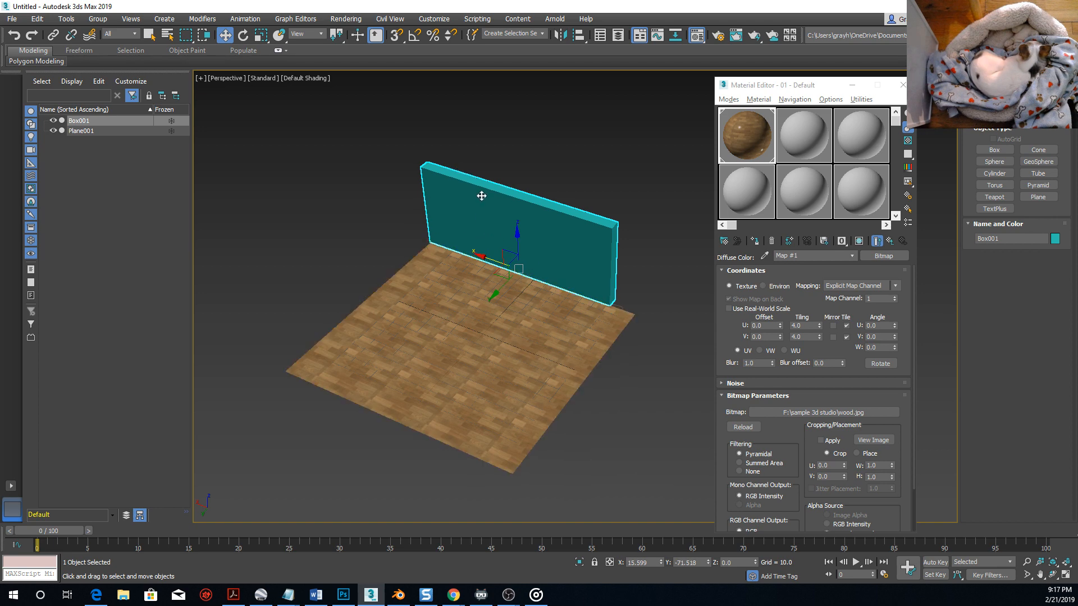
Close the Material Editor and set the wall box to 1 length segment and 3 height segments.
{"action": "middle_click_drag", "start_coordinate": [540, 271], "coordinate": [522, 301], "text": "alt"}
{"action": "left_click", "coordinate": [544, 254]}
{"action": "scroll", "coordinate": [486, 271], "scroll_direction": "up", "scroll_amount": 5}
{"action": "scroll", "coordinate": [490, 287], "scroll_direction": "down", "scroll_amount": 3}
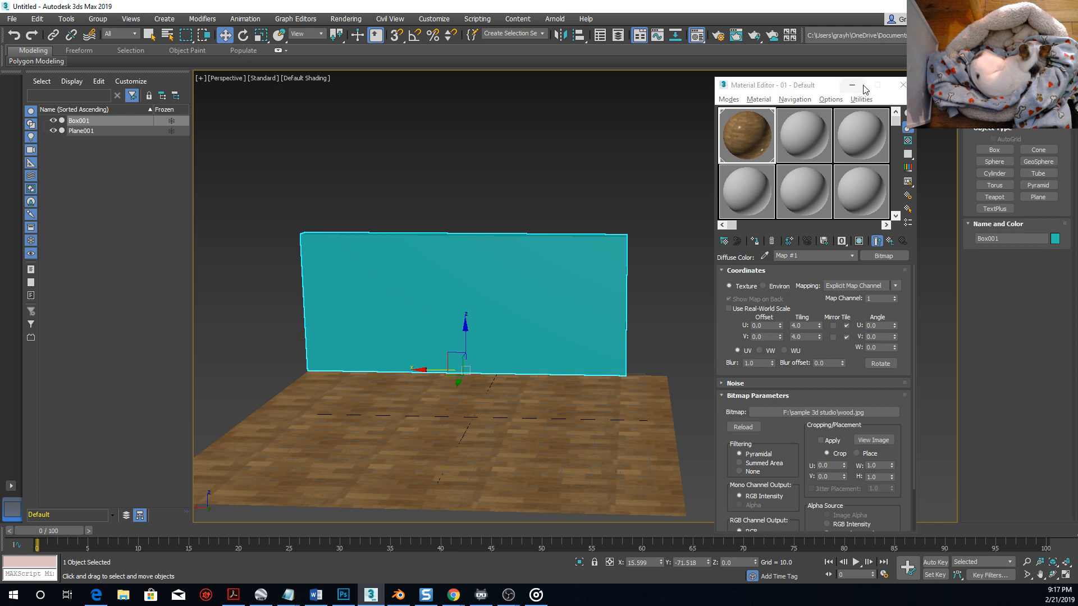
{"action": "left_click", "coordinate": [896, 92]}
{"action": "left_click", "coordinate": [989, 115]}
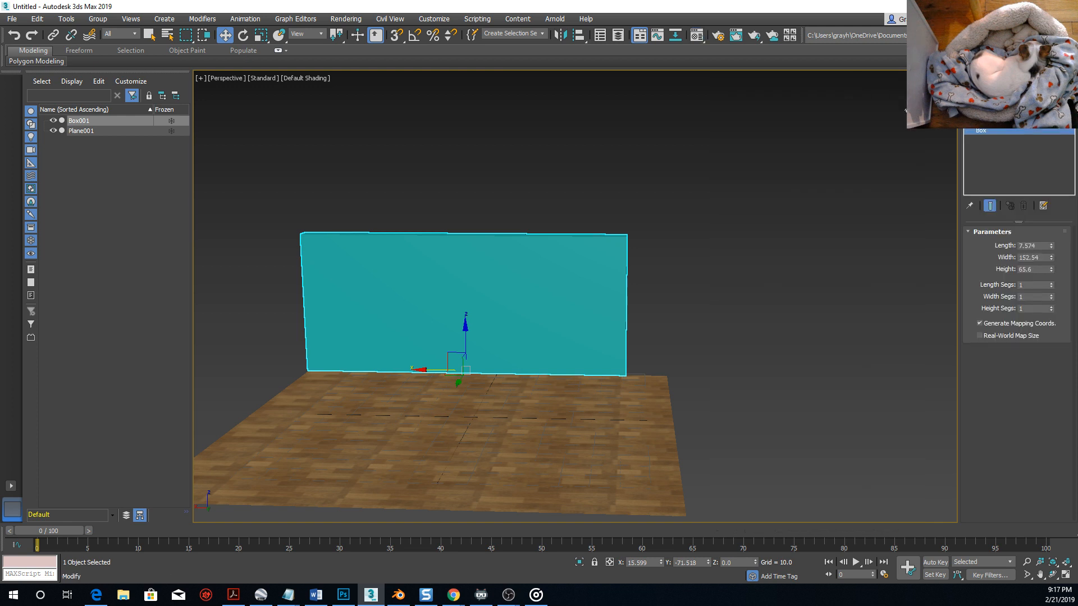
{"action": "middle_click_drag", "start_coordinate": [569, 296], "coordinate": [520, 292], "text": "alt"}
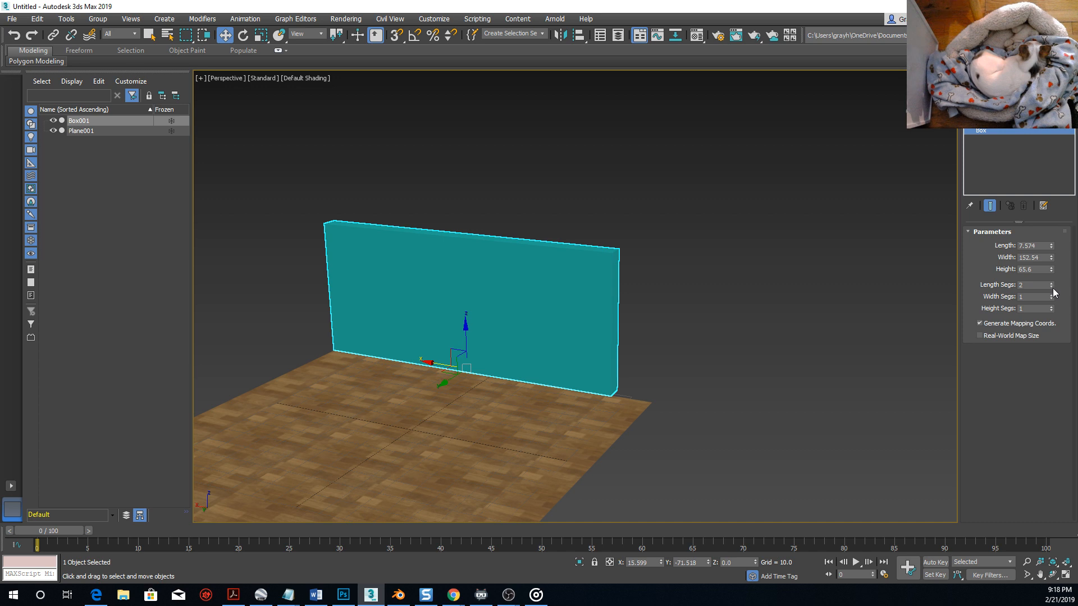
{"action": "left_click", "coordinate": [1051, 287]}
Check the wall's segments in wireframe and display the viewport shaded with edged faces.
{"action": "key", "text": "F3"}
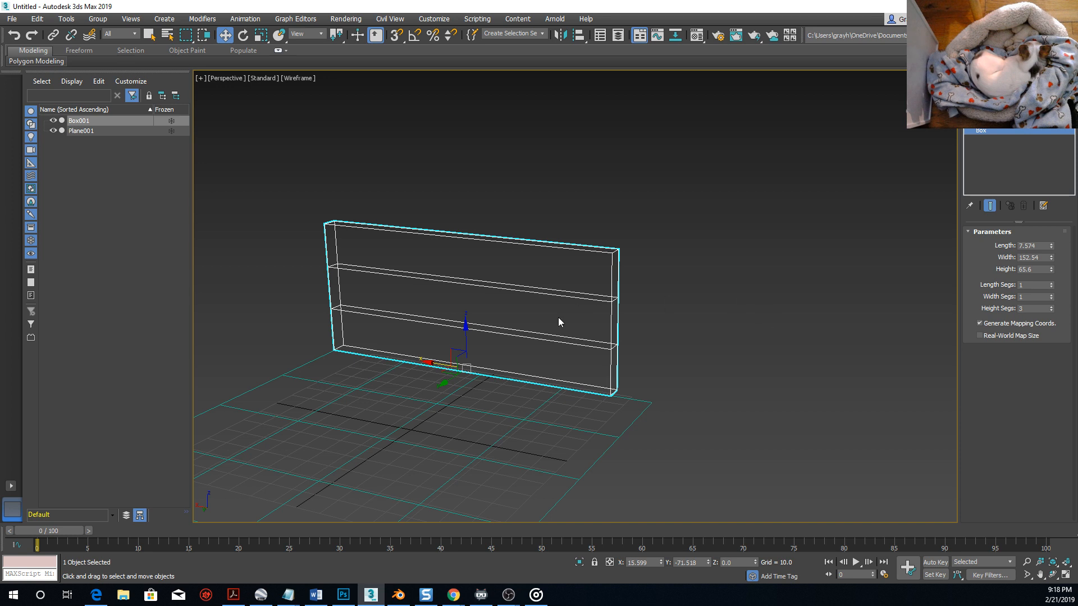
{"action": "key", "text": "F3"}
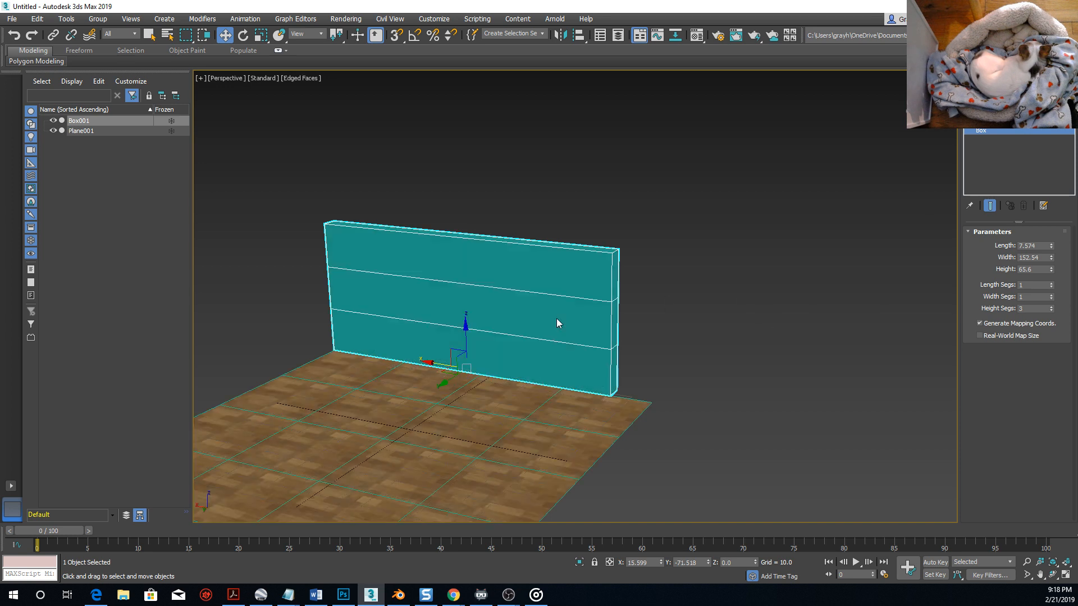
{"action": "key", "text": "F4"}
{"action": "key", "text": "F4"}
{"action": "middle_click_drag", "start_coordinate": [563, 322], "coordinate": [551, 334], "text": "alt"}
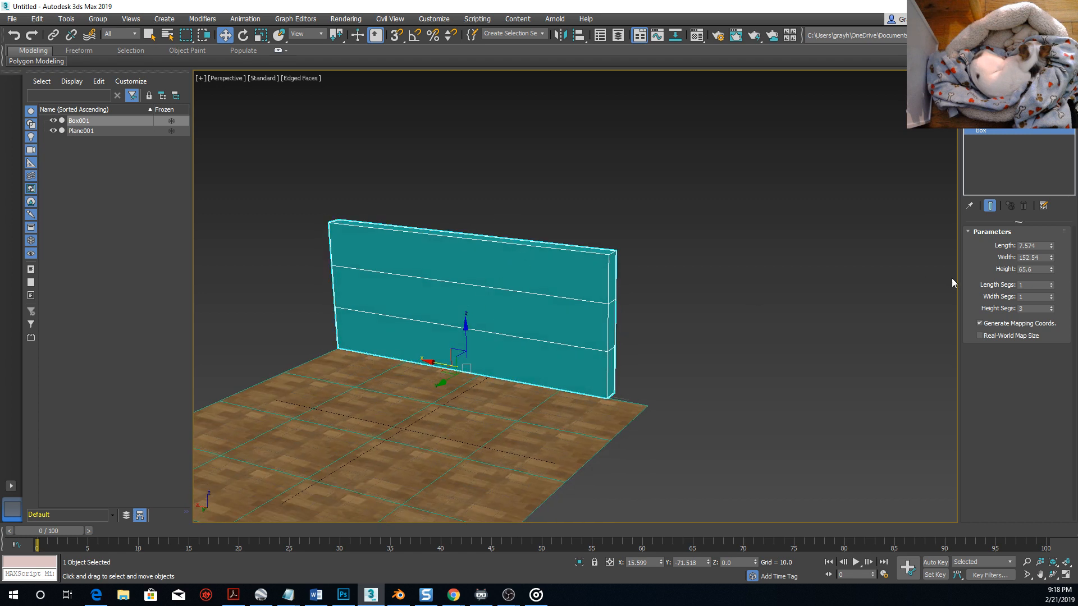
Set the wall box to 3 width segments and 4 height segments.
{"action": "right_click", "coordinate": [1050, 309]}
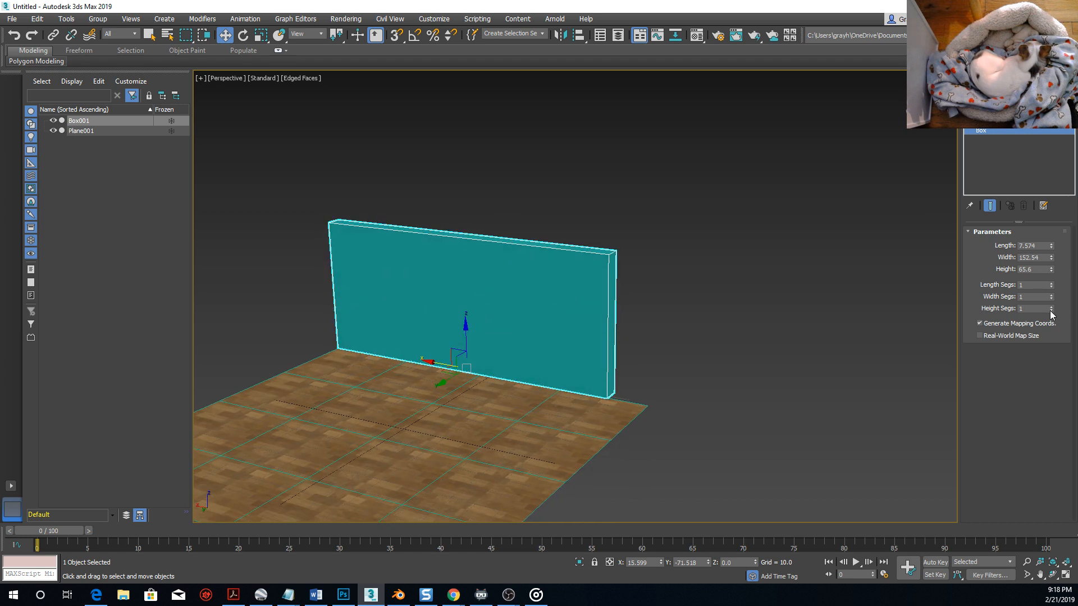
{"action": "left_click", "coordinate": [1050, 296]}
{"action": "left_click", "coordinate": [1051, 295]}
{"action": "left_click", "coordinate": [1051, 306]}
{"action": "left_click", "coordinate": [1051, 306]}
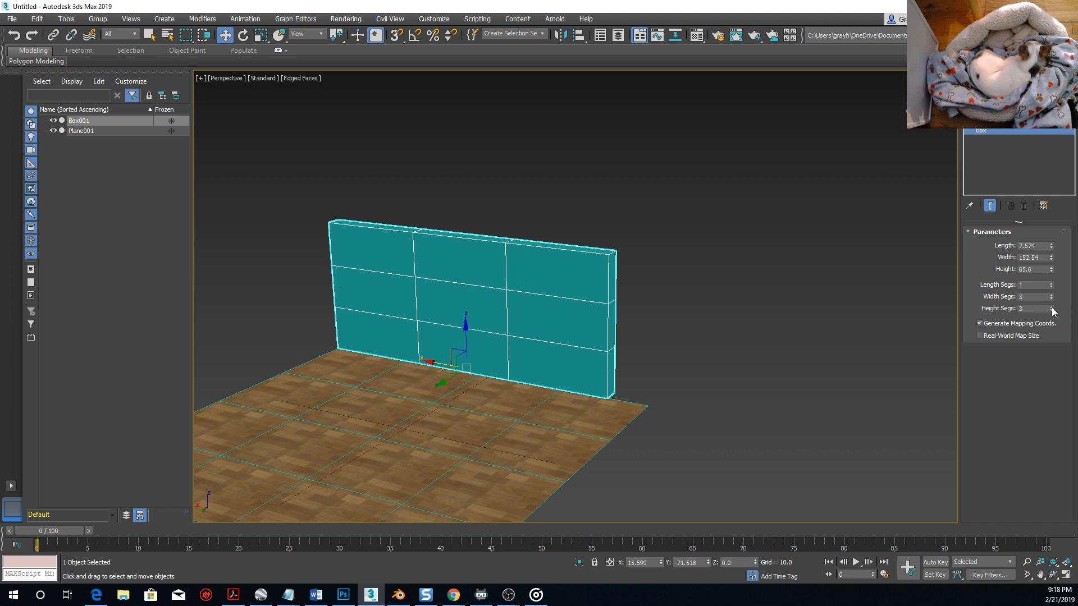
{"action": "left_click", "coordinate": [1051, 307]}
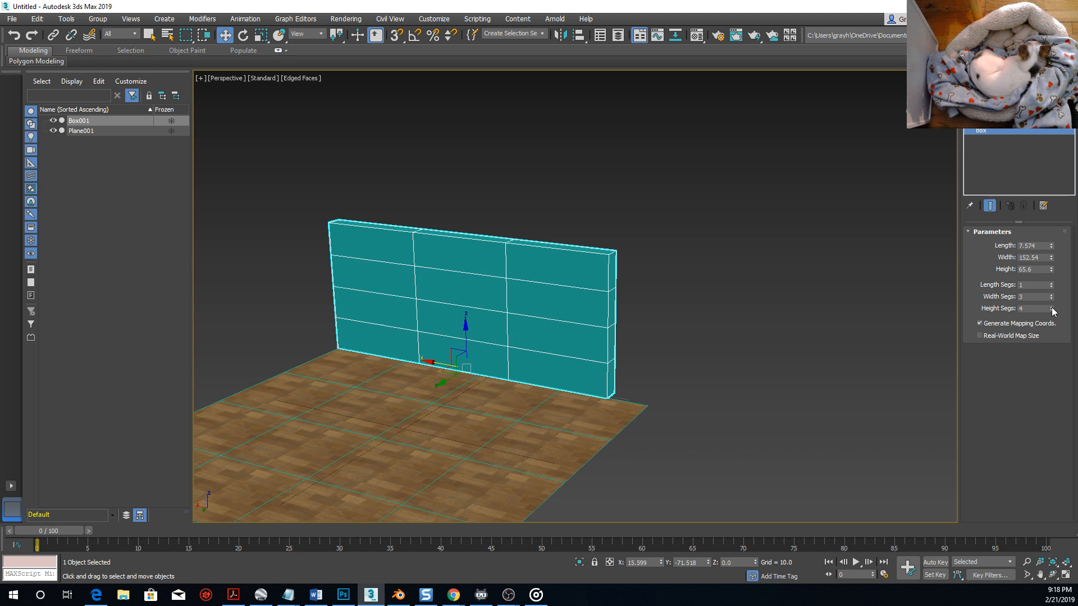
Convert the wall box to an Editable Poly.
{"action": "middle_click_drag", "start_coordinate": [806, 338], "coordinate": [837, 339], "text": "alt"}
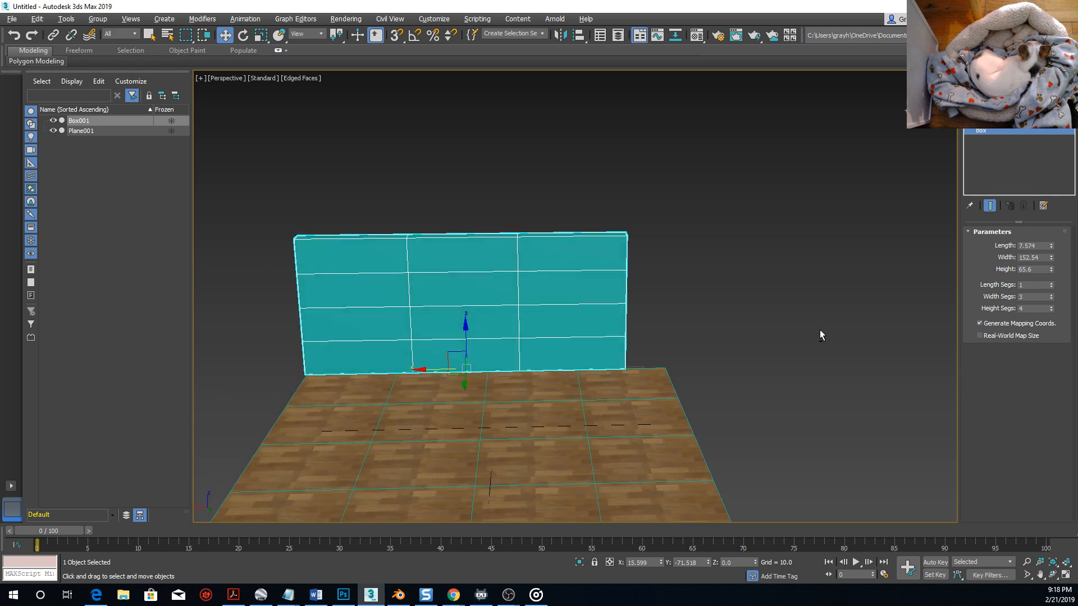
{"action": "right_click", "coordinate": [520, 259]}
{"action": "mouse_move", "coordinate": [547, 377]}
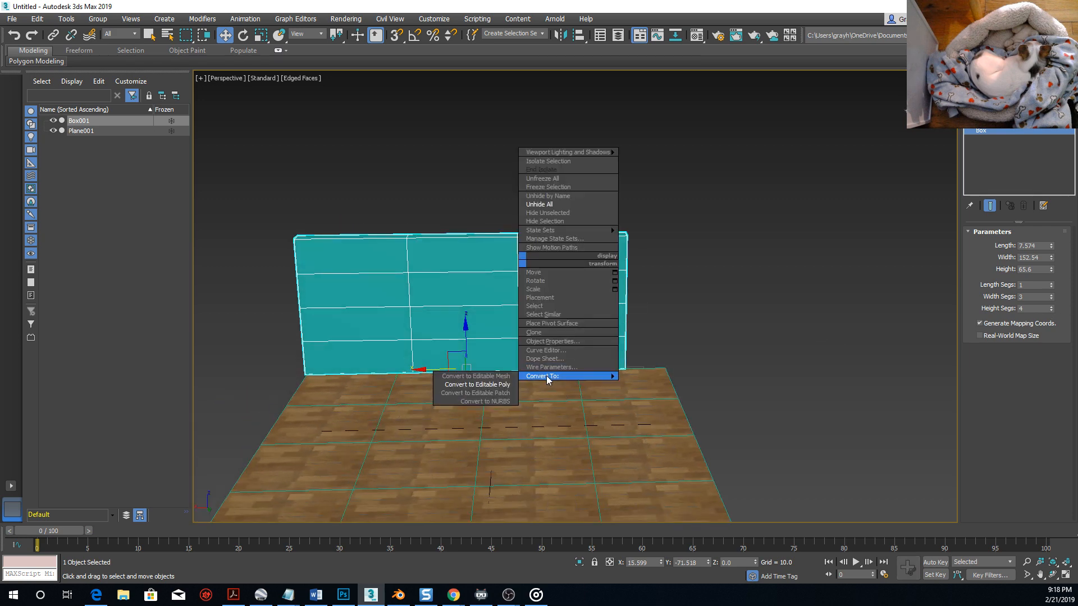
{"action": "left_click", "coordinate": [499, 388]}
Raise the wall above the floor to about Z 32.5.
{"action": "mouse_move", "coordinate": [588, 361]}
{"action": "middle_mouse_down", "text": "alt"}
{"action": "mouse_move", "coordinate": [551, 372]}
{"action": "mouse_move", "coordinate": [570, 358]}
{"action": "middle_mouse_up", "text": "alt"}
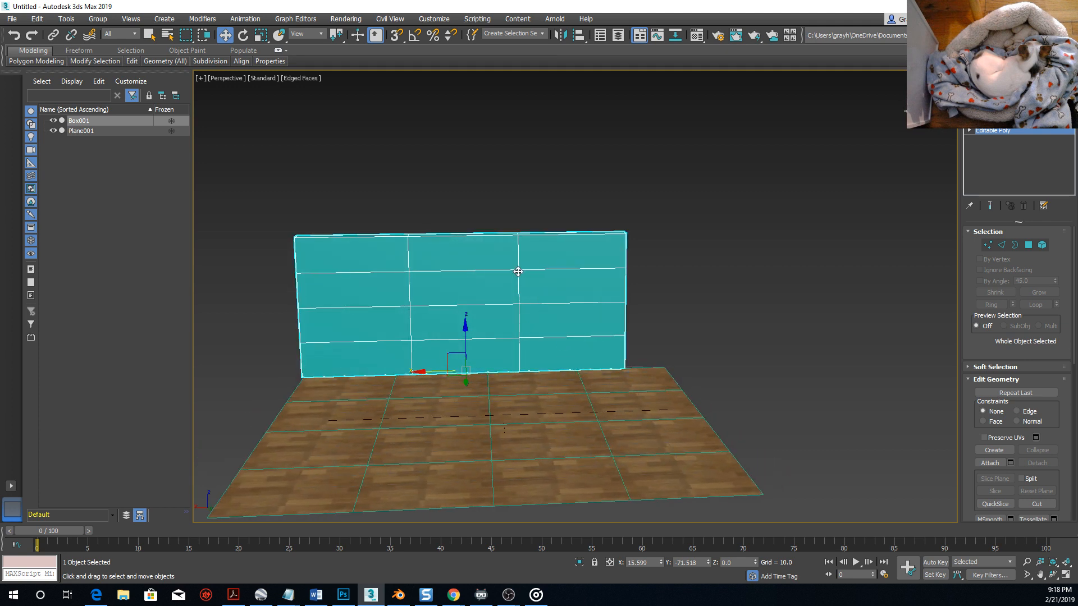
{"action": "left_click_drag", "start_coordinate": [467, 346], "coordinate": [470, 275]}
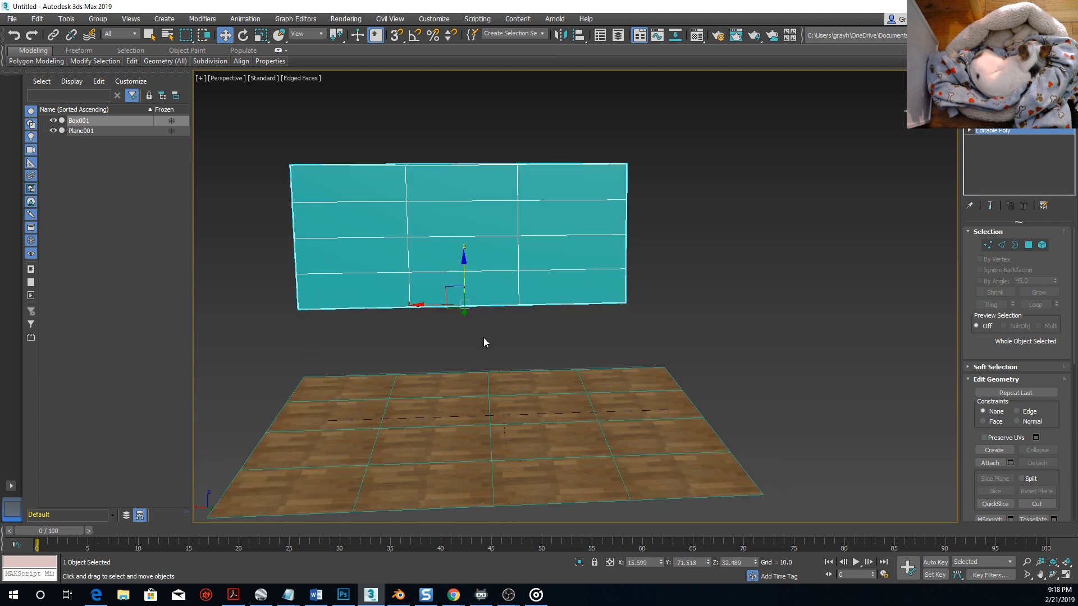
{"action": "left_click", "coordinate": [483, 339]}
{"action": "left_click", "coordinate": [477, 294]}
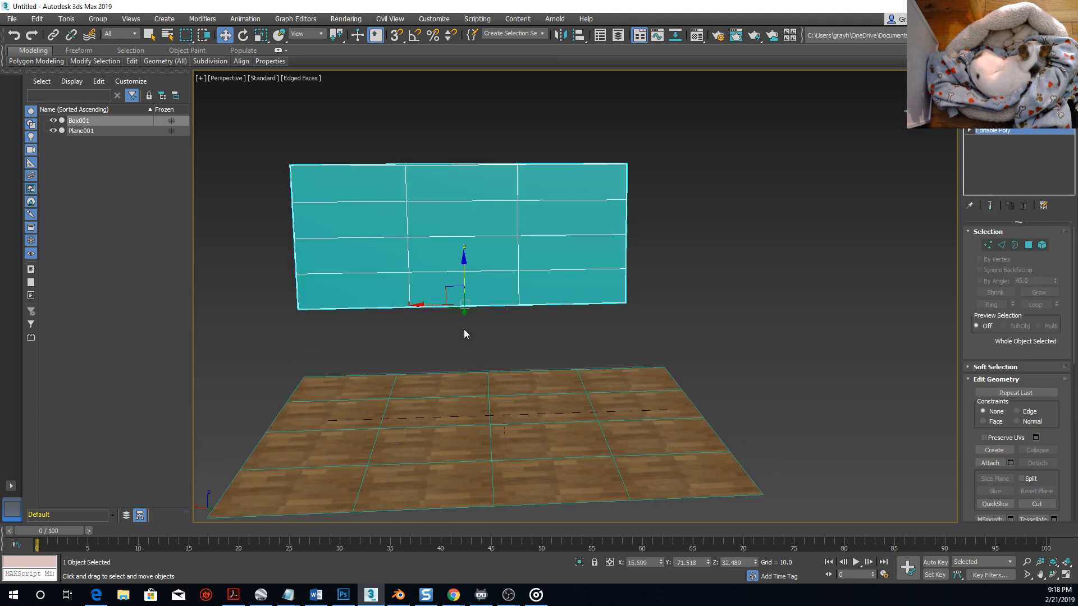
Delete the polygons in the lower three rows of the wall's middle column, front and back, to open a doorway.
{"action": "left_click", "coordinate": [969, 132]}
{"action": "left_click", "coordinate": [992, 168]}
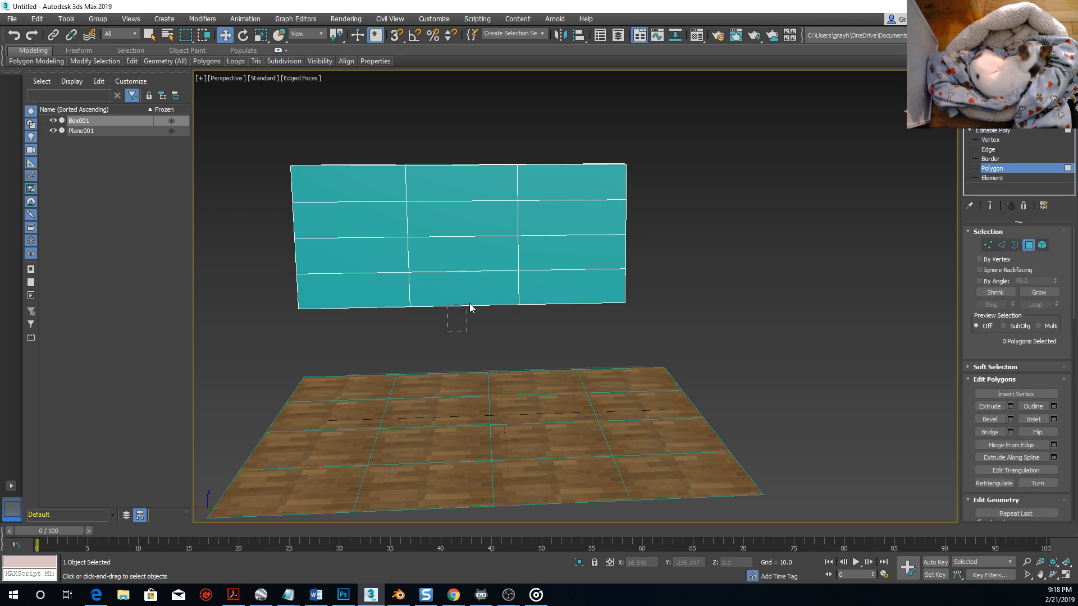
{"action": "left_click_drag", "start_coordinate": [469, 306], "coordinate": [488, 209]}
{"action": "key", "text": "Delete"}
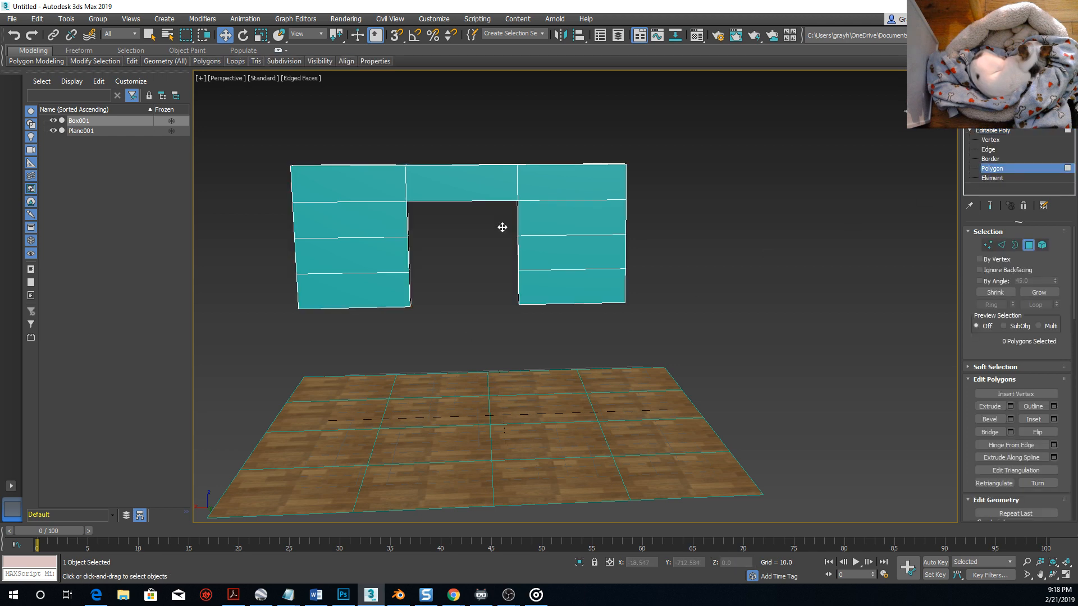
{"action": "middle_click_drag", "start_coordinate": [493, 240], "coordinate": [433, 302], "text": "alt"}
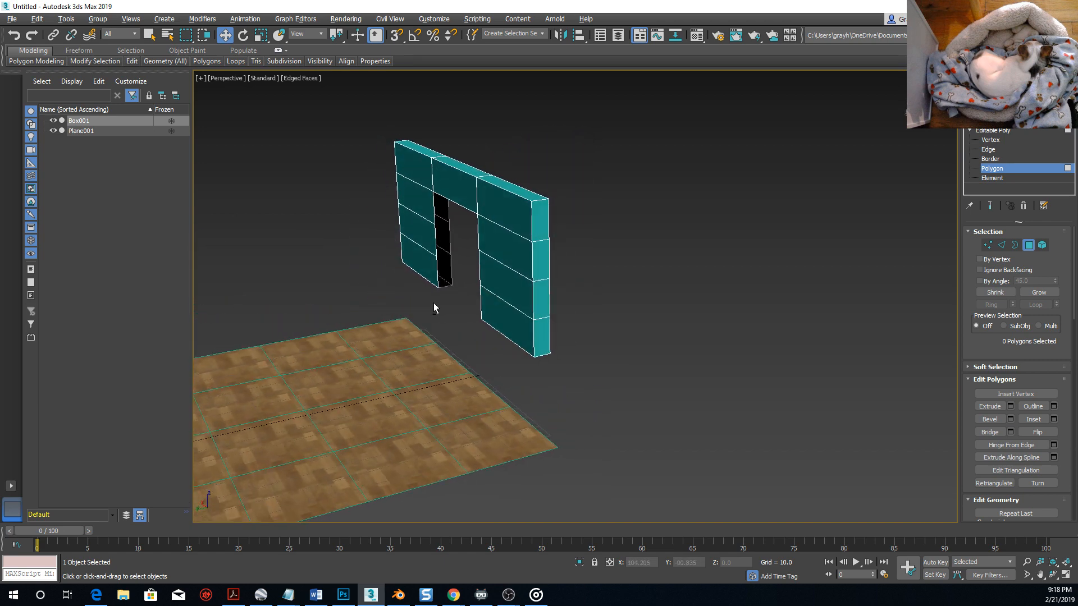
{"action": "scroll", "coordinate": [451, 264], "scroll_direction": "up", "scroll_amount": 5}
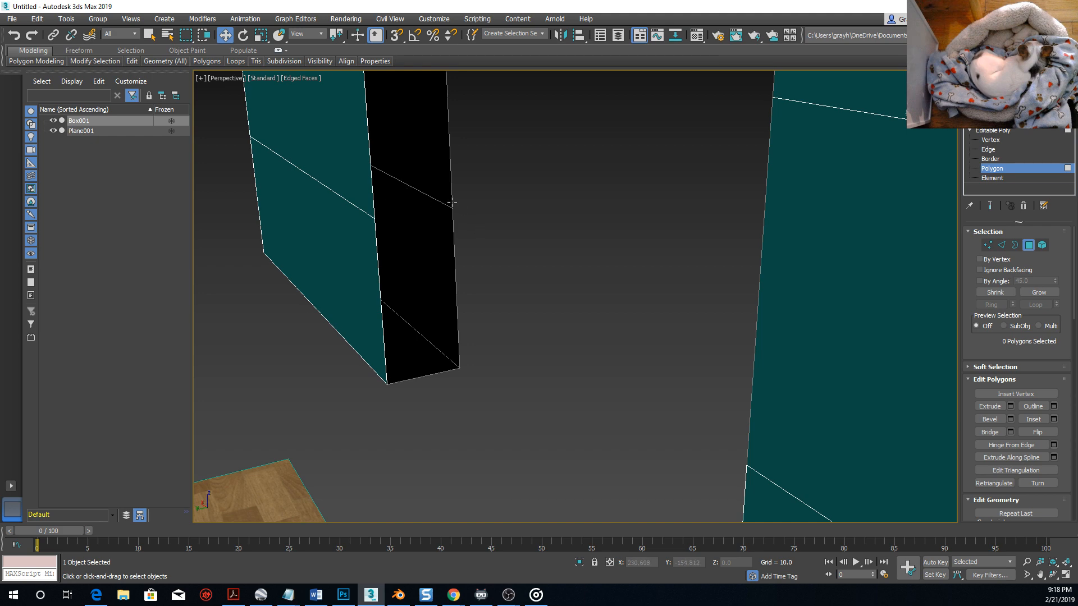
{"action": "scroll", "coordinate": [466, 251], "scroll_direction": "down", "scroll_amount": 10}
{"action": "middle_click_drag", "start_coordinate": [465, 293], "coordinate": [561, 280], "text": "alt"}
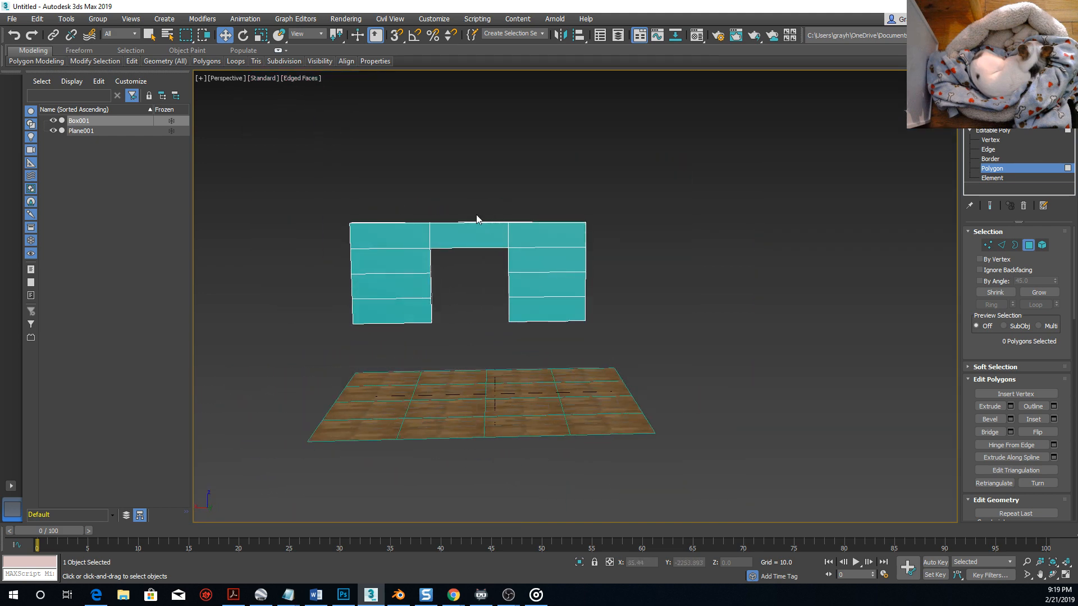
Narrow the doorway by moving the vertices of both its sides inward, the right side to about X -1.
{"action": "left_click_drag", "start_coordinate": [546, 358], "coordinate": [457, 360]}
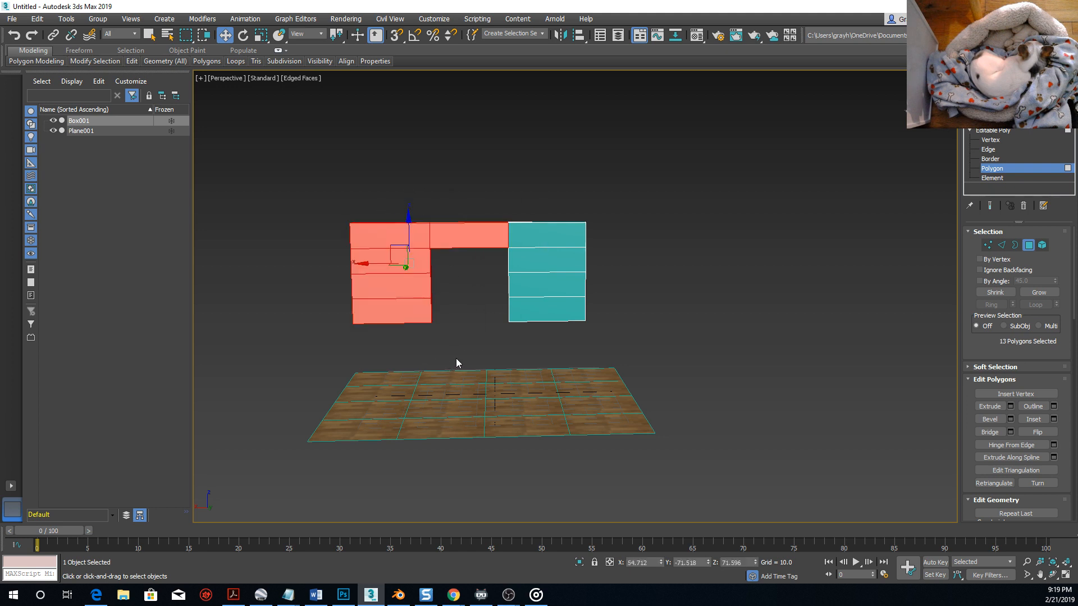
{"action": "left_click", "coordinate": [990, 140]}
{"action": "left_click_drag", "start_coordinate": [389, 195], "coordinate": [449, 362]}
{"action": "left_click_drag", "start_coordinate": [385, 274], "coordinate": [403, 274]}
{"action": "left_click_drag", "start_coordinate": [483, 340], "coordinate": [483, 340]}
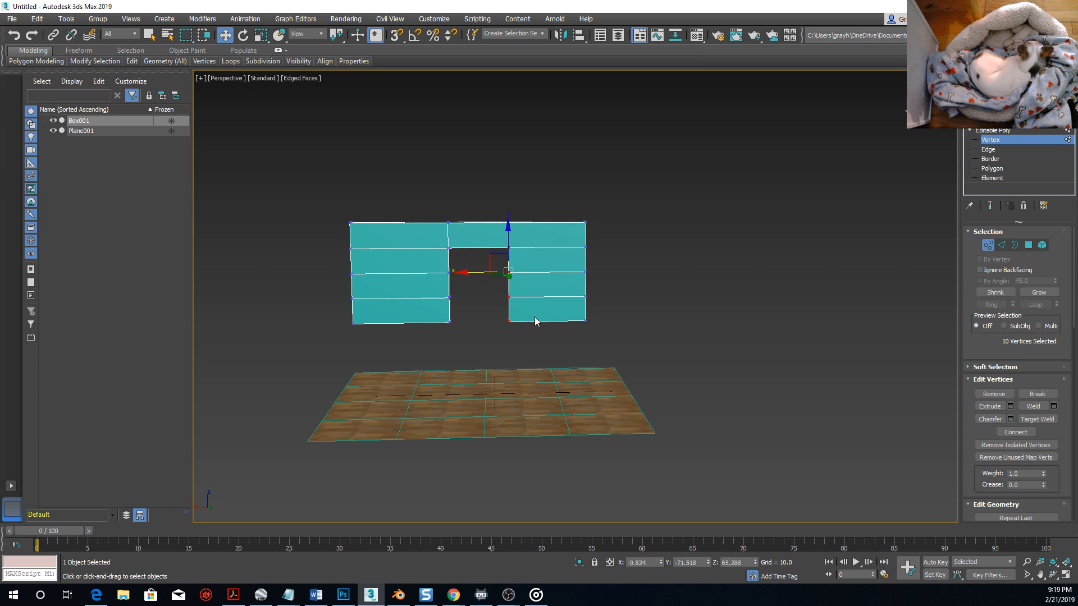
{"action": "left_click_drag", "start_coordinate": [465, 270], "coordinate": [449, 272]}
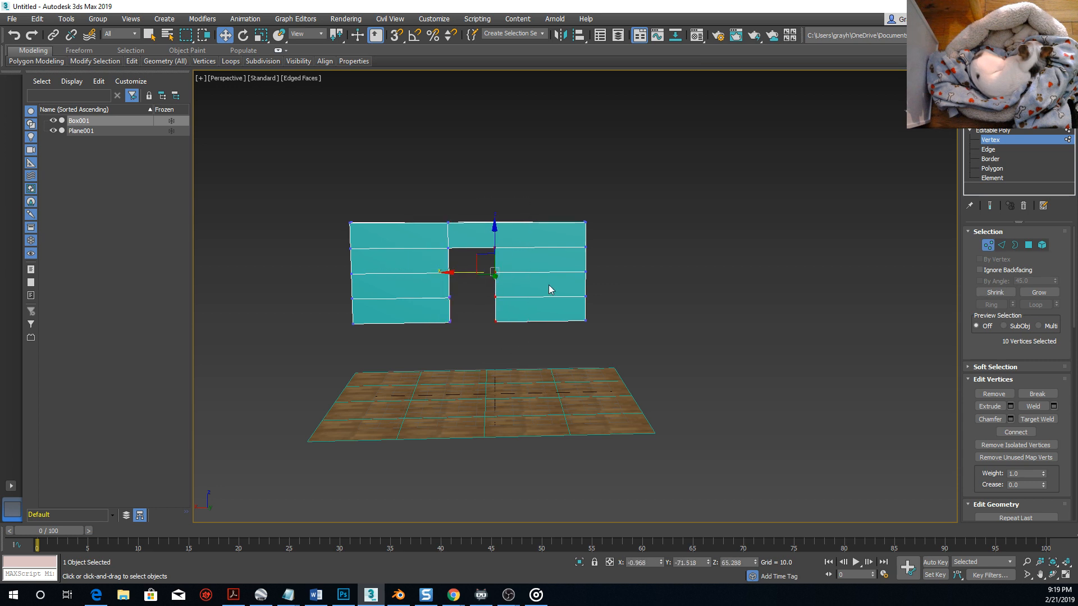
{"action": "left_click", "coordinate": [617, 304]}
Select the four polygons on the wall's short end face and move them outward in the Front view to the floor's edge.
{"action": "middle_click_drag", "start_coordinate": [618, 300], "coordinate": [589, 317], "text": "alt"}
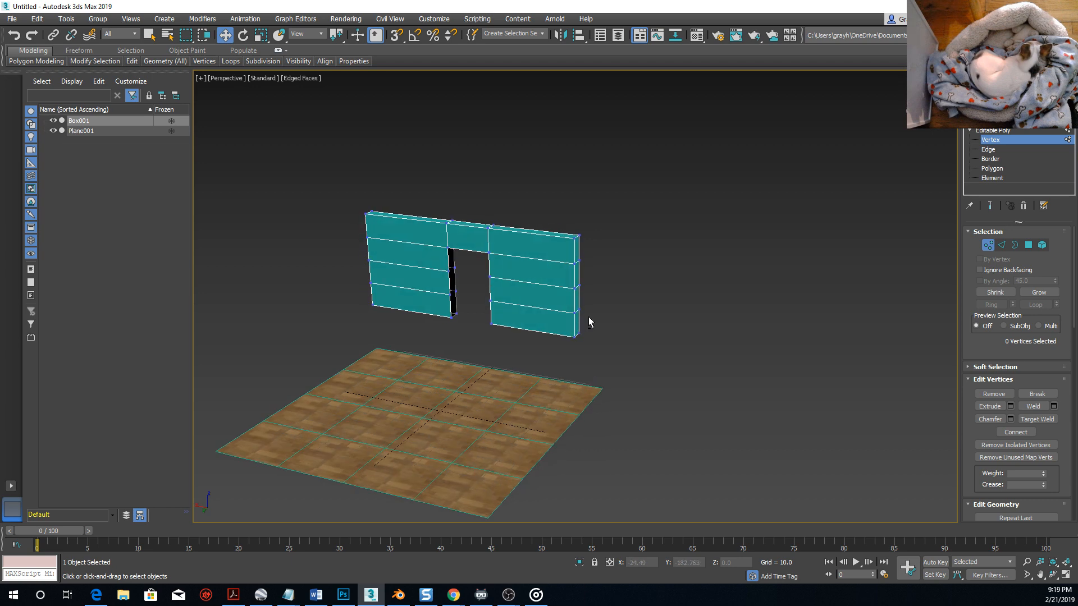
{"action": "middle_click_drag", "start_coordinate": [712, 347], "coordinate": [648, 315], "text": "alt"}
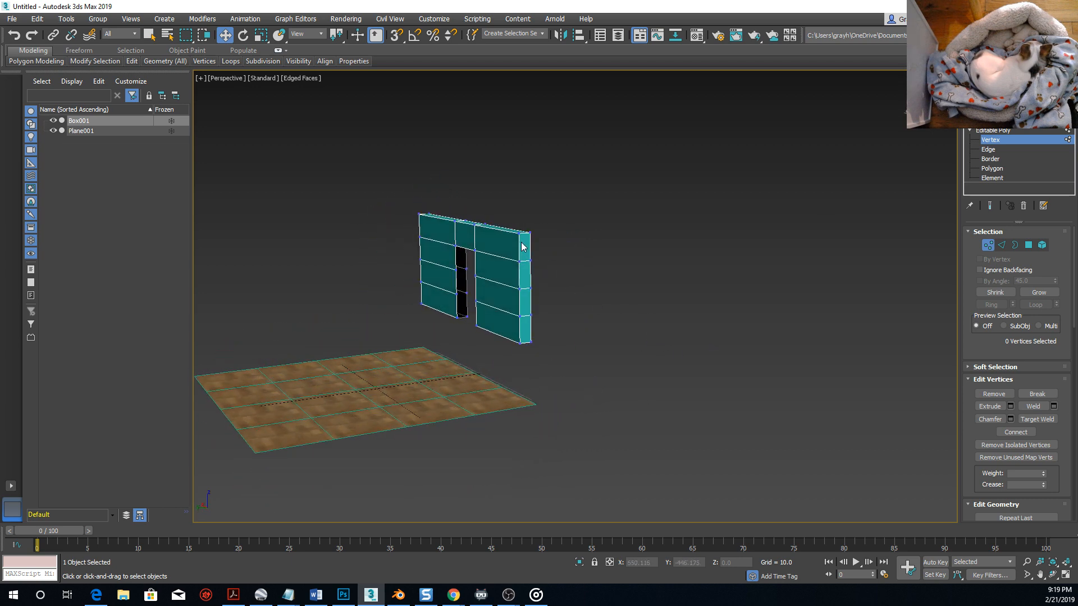
{"action": "left_click", "coordinate": [992, 168]}
{"action": "left_click", "coordinate": [438, 264]}
{"action": "left_click", "coordinate": [525, 247]}
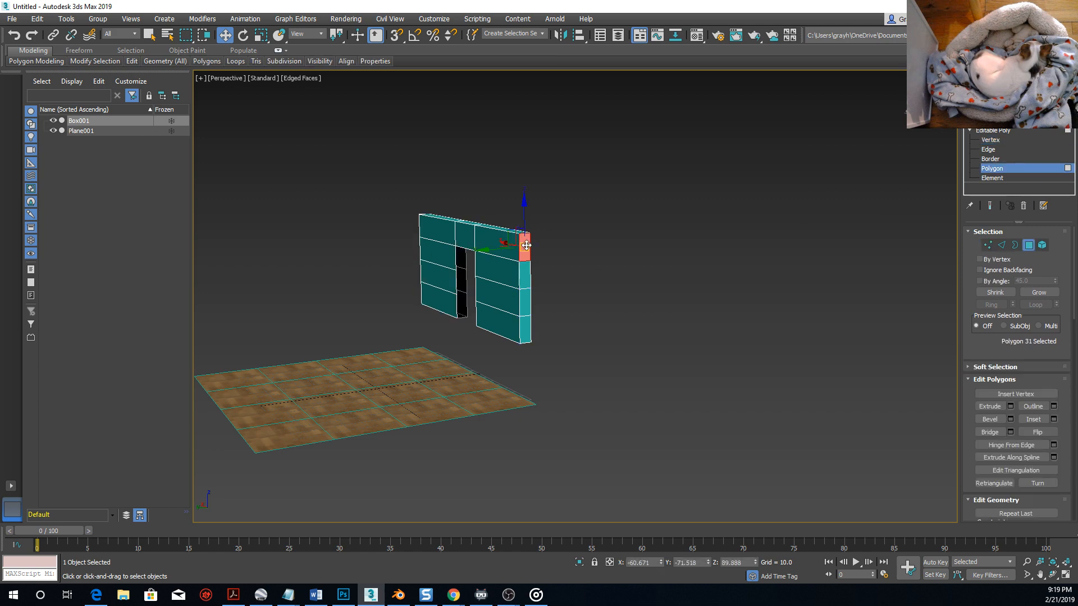
{"action": "left_click", "coordinate": [526, 274], "text": "ctrl"}
{"action": "left_click", "coordinate": [526, 302], "text": "ctrl"}
{"action": "left_click", "coordinate": [527, 332], "text": "ctrl"}
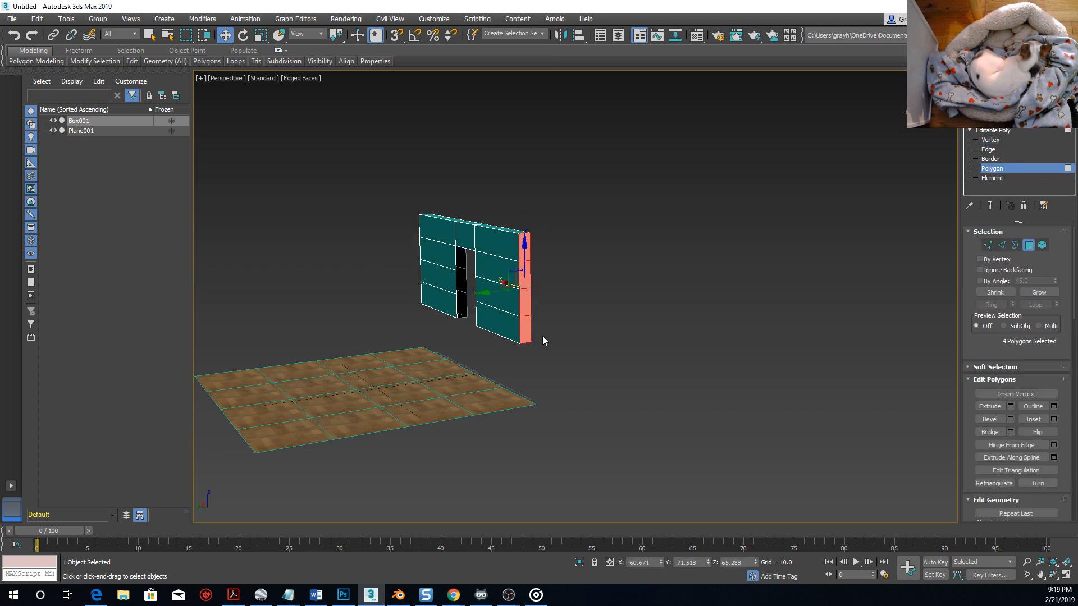
{"action": "key", "text": "f"}
{"action": "scroll", "coordinate": [527, 310], "scroll_direction": "down", "scroll_amount": 3}
{"action": "scroll", "coordinate": [524, 280], "scroll_direction": "up", "scroll_amount": 3}
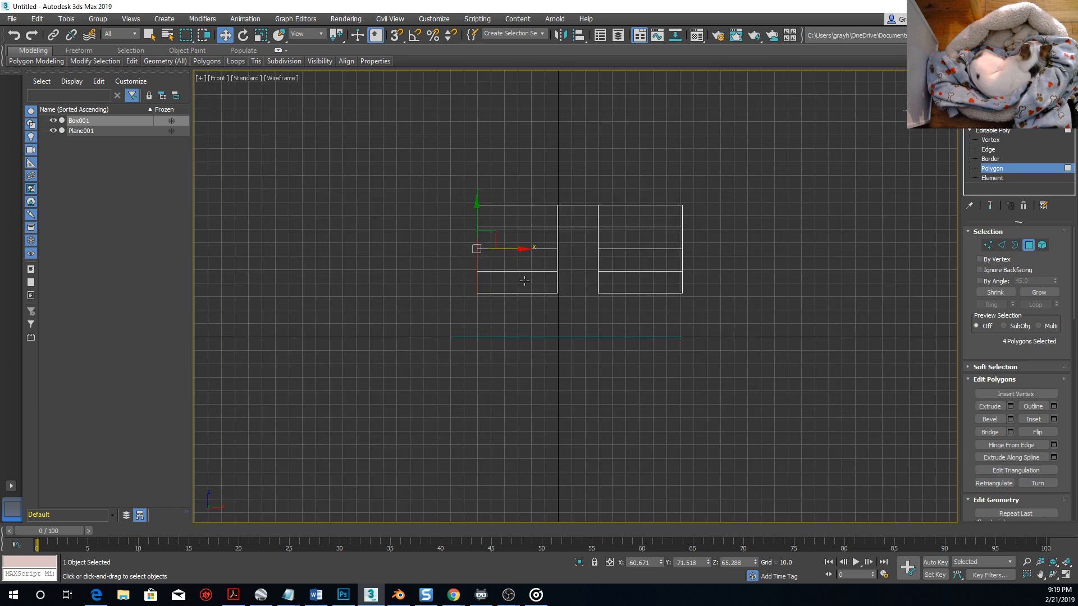
{"action": "left_click_drag", "start_coordinate": [525, 249], "coordinate": [500, 260]}
{"action": "left_click", "coordinate": [551, 120]}
Lower the whole wall to about Z 7.5, just above the floor, and display the viewport shaded.
{"action": "middle_click_drag", "start_coordinate": [551, 121], "coordinate": [603, 211], "text": "alt"}
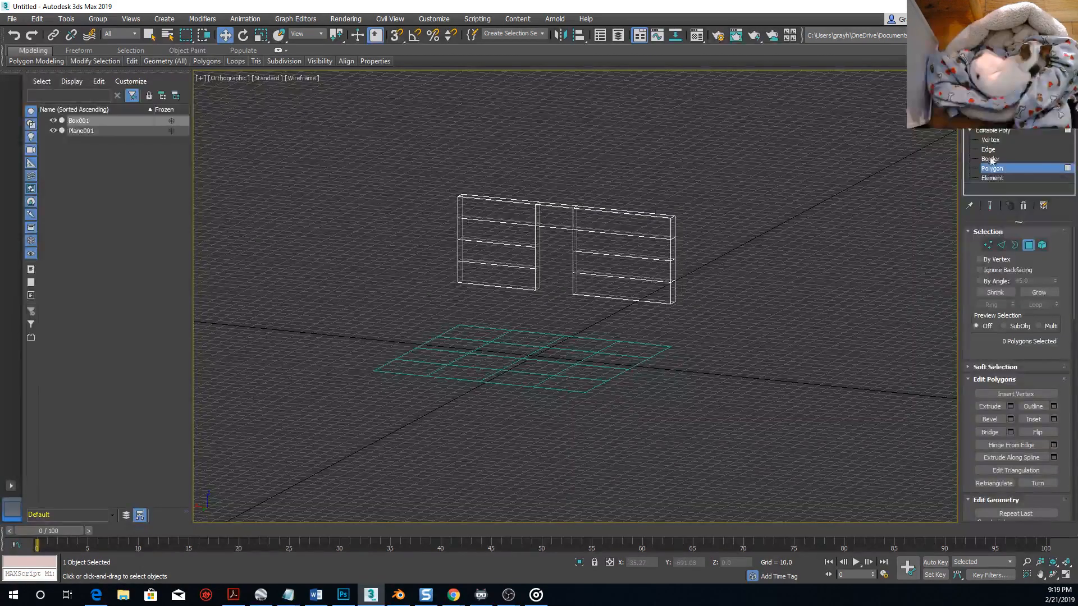
{"action": "left_click", "coordinate": [988, 131]}
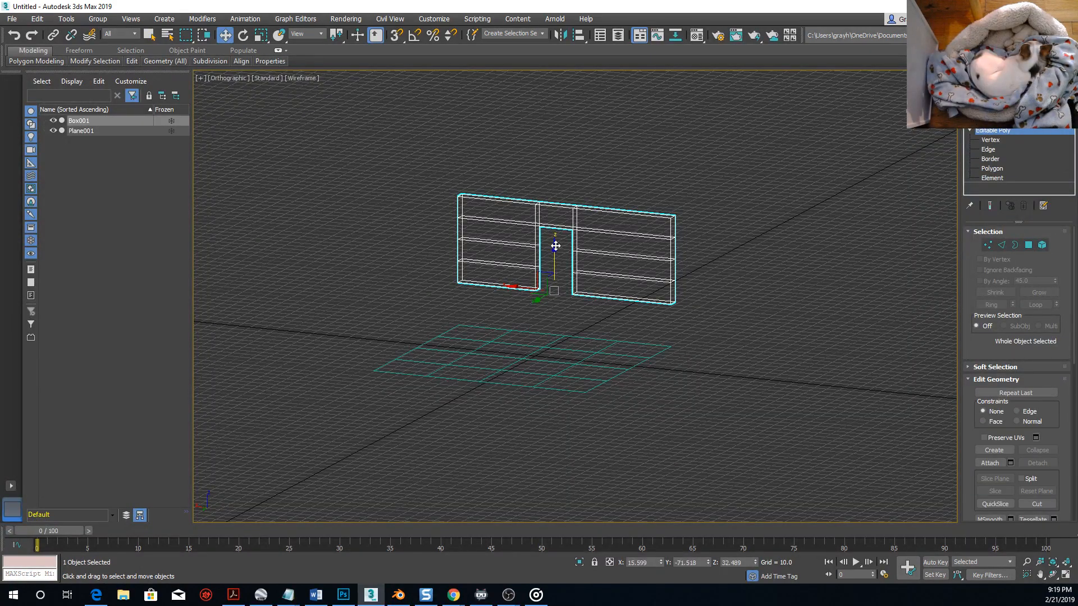
{"action": "left_click_drag", "start_coordinate": [558, 247], "coordinate": [554, 277]}
{"action": "key", "text": "F3"}
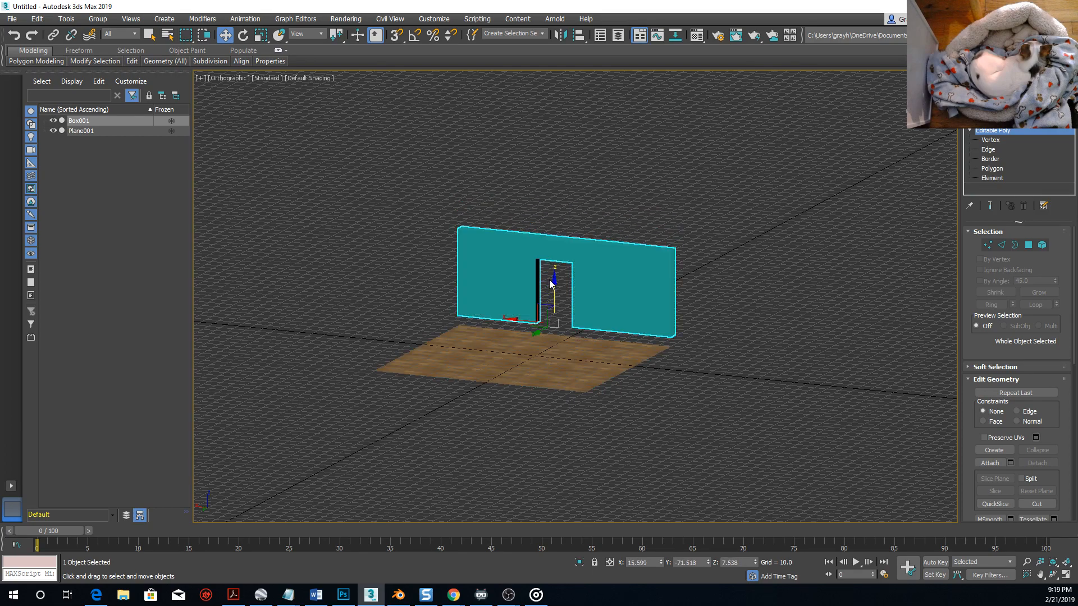
{"action": "scroll", "coordinate": [551, 303], "scroll_direction": "down", "scroll_amount": 1}
{"action": "scroll", "coordinate": [550, 316], "scroll_direction": "up", "scroll_amount": 5}
{"action": "scroll", "coordinate": [550, 317], "scroll_direction": "up", "scroll_amount": 1}
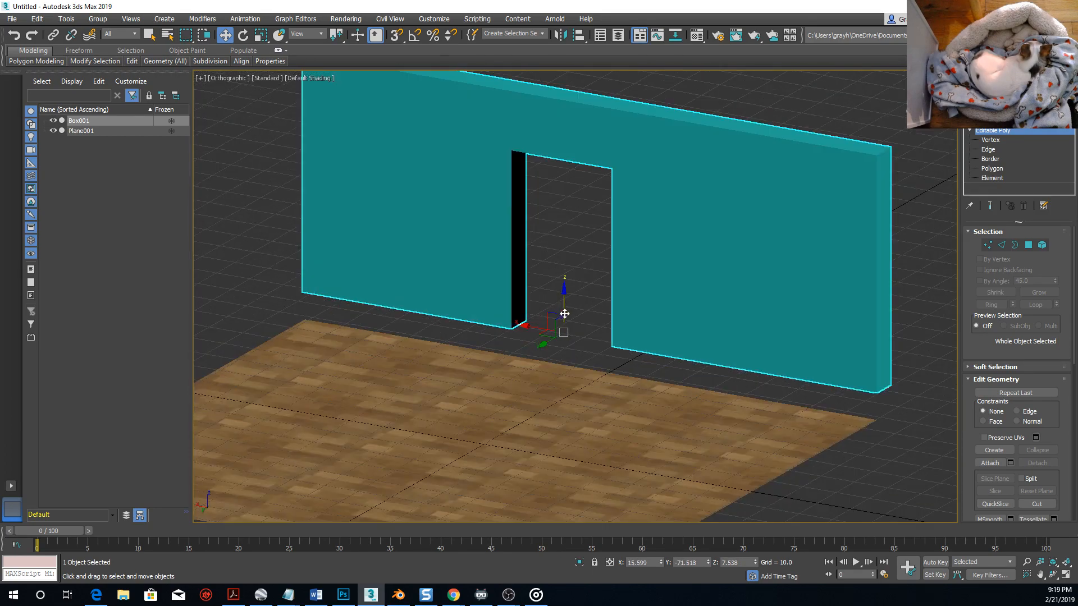
{"action": "scroll", "coordinate": [563, 309], "scroll_direction": "down", "scroll_amount": 4}
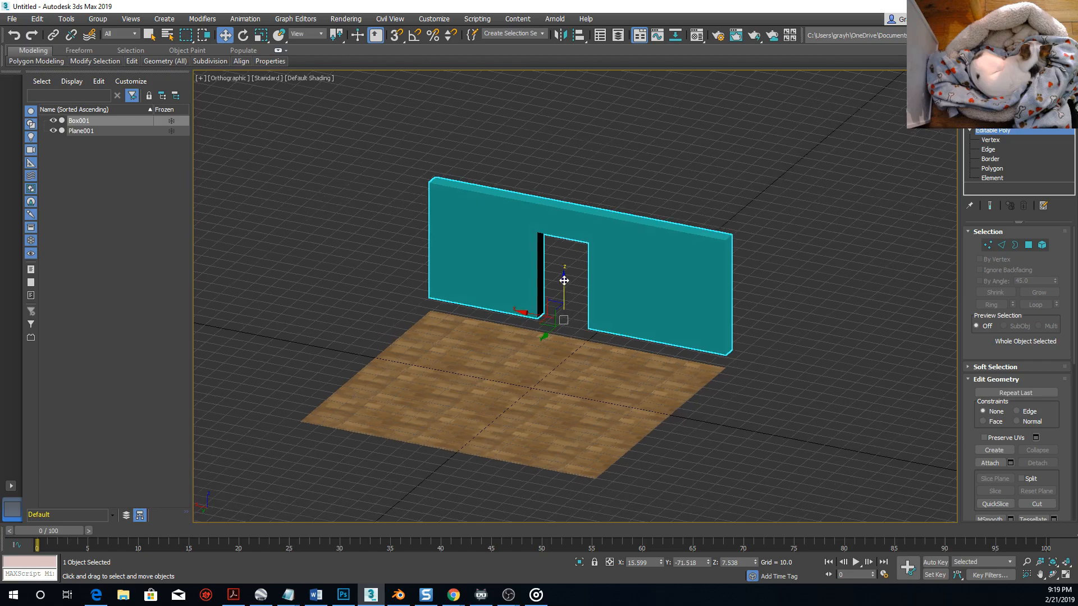
Raise the wall to about Z 61.8 and hide the viewport grid.
{"action": "left_click_drag", "start_coordinate": [568, 289], "coordinate": [564, 188]}
{"action": "middle_click_drag", "start_coordinate": [564, 188], "coordinate": [569, 249]}
{"action": "scroll", "coordinate": [526, 290], "scroll_direction": "up", "scroll_amount": 6}
{"action": "scroll", "coordinate": [567, 241], "scroll_direction": "down", "scroll_amount": 2}
{"action": "key", "text": "g"}
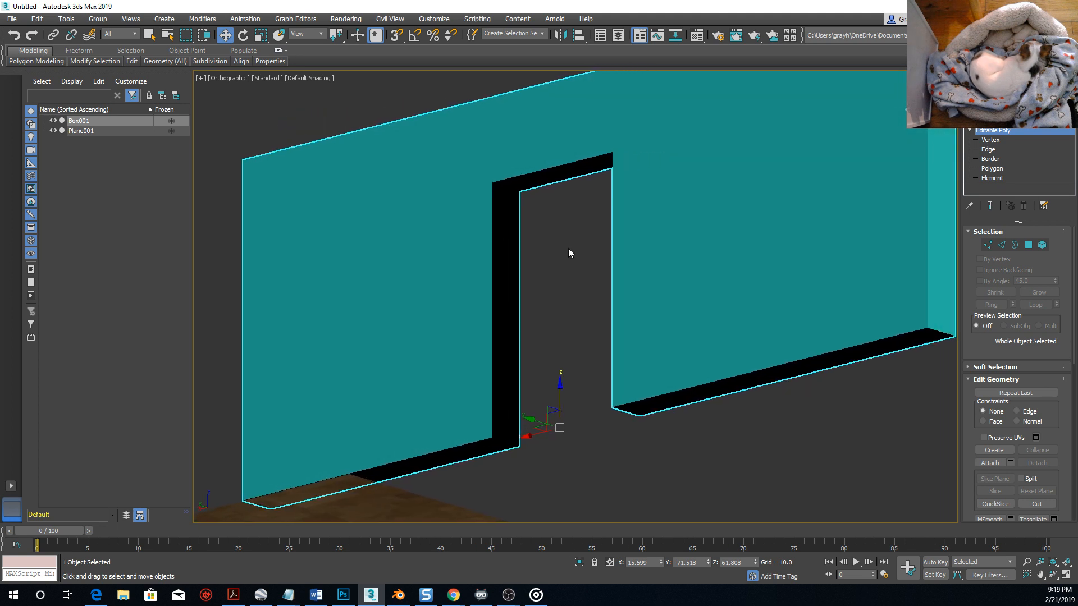
Create a polygon from the four corner vertices to close the lowest segment of the doorway's open left jamb.
{"action": "left_click", "coordinate": [993, 140]}
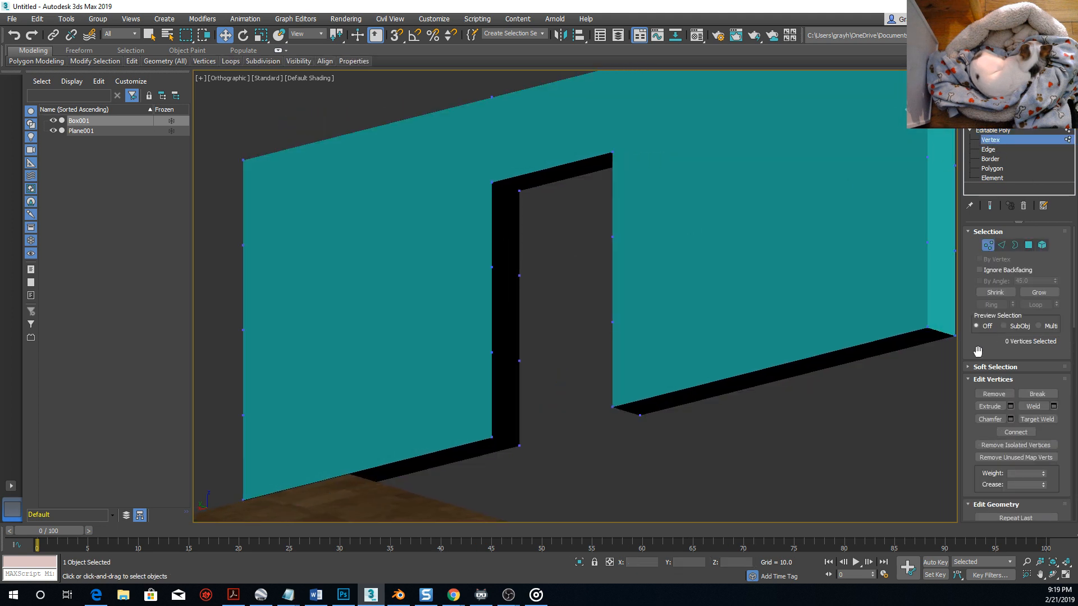
{"action": "left_click", "coordinate": [991, 168]}
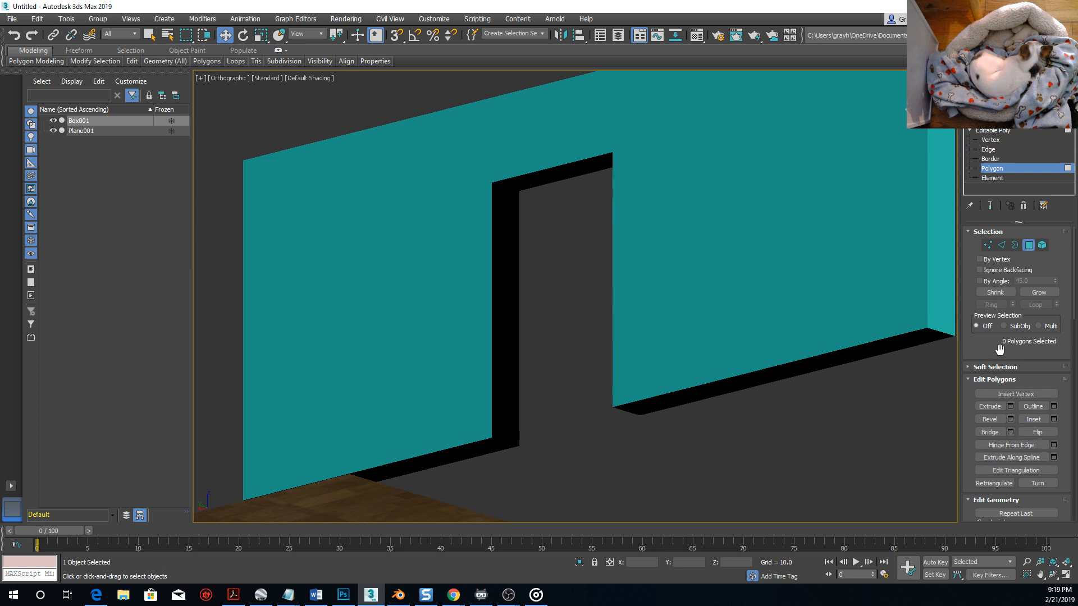
{"action": "scroll", "coordinate": [1000, 353], "scroll_direction": "down", "scroll_amount": 2}
{"action": "scroll", "coordinate": [1010, 366], "scroll_direction": "down", "scroll_amount": 1}
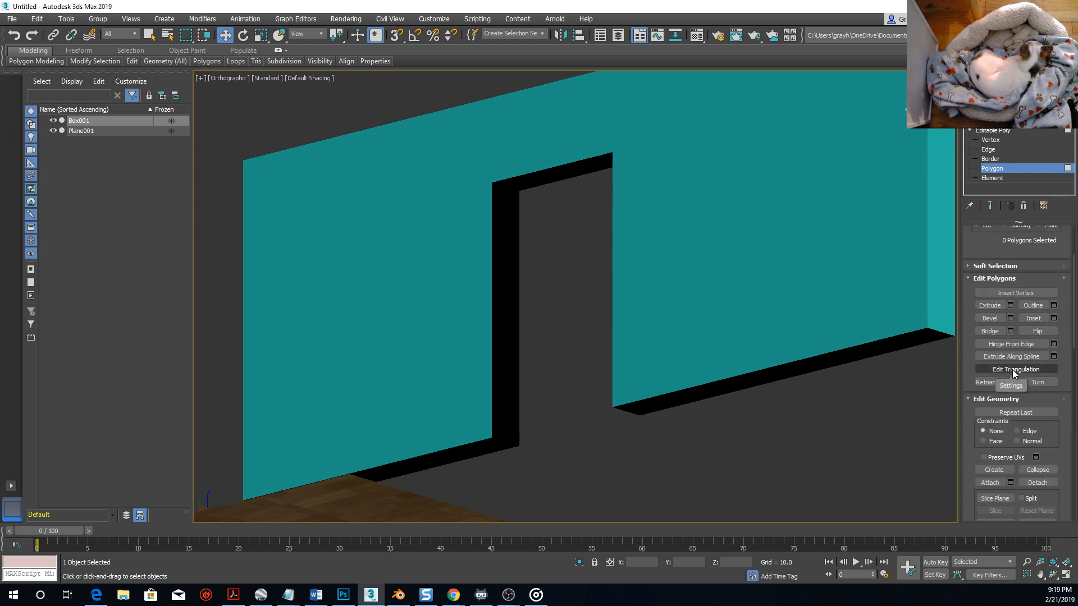
{"action": "left_click", "coordinate": [997, 468]}
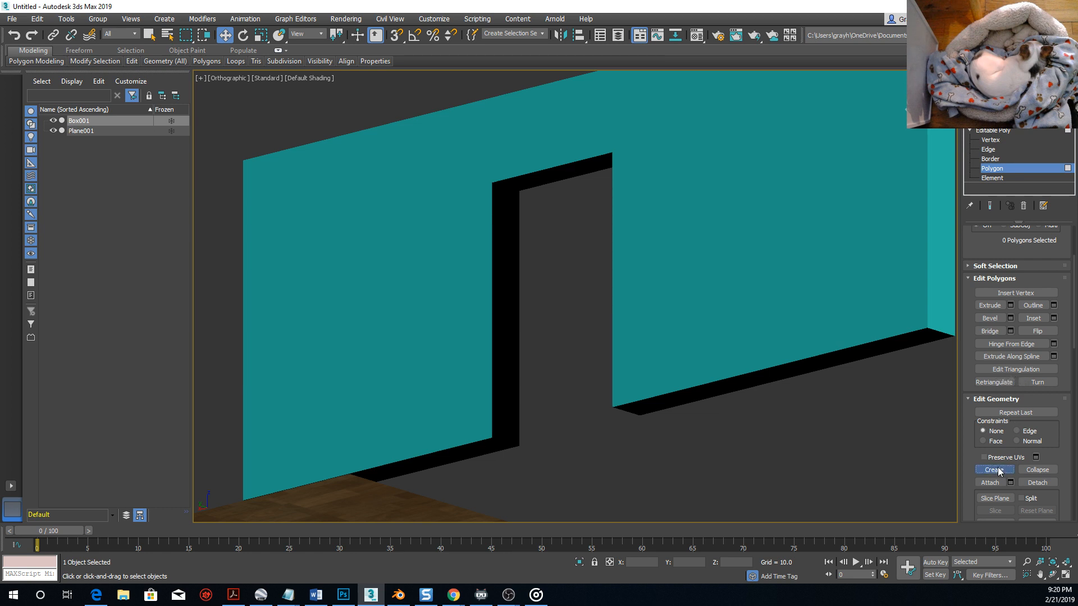
{"action": "left_click", "coordinate": [519, 445]}
{"action": "left_click", "coordinate": [492, 437]}
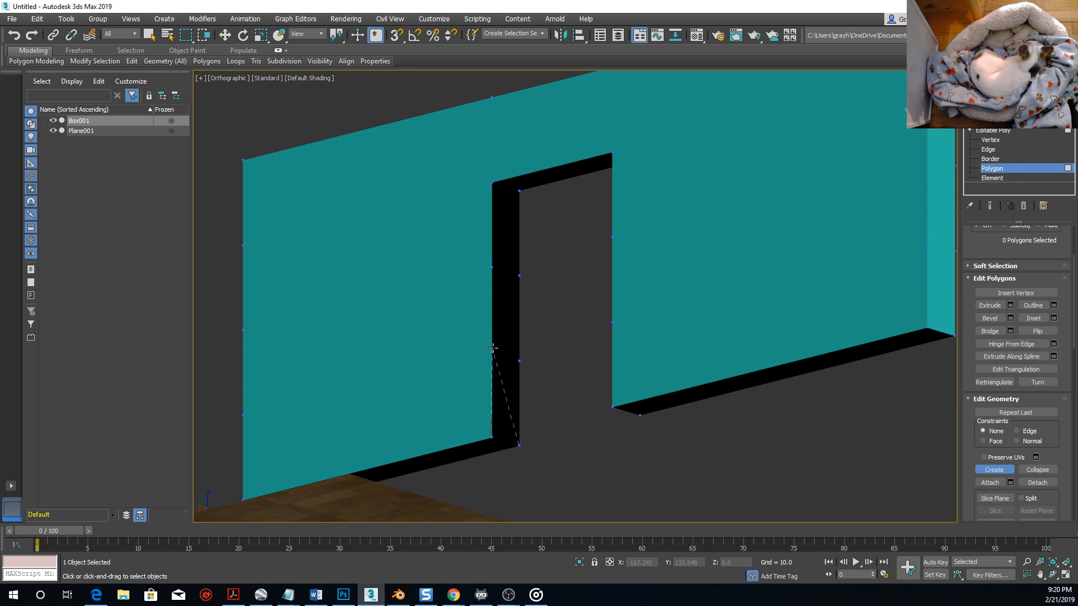
{"action": "left_click", "coordinate": [492, 351], "text": "shift"}
{"action": "left_click", "coordinate": [519, 361]}
{"action": "left_click", "coordinate": [519, 445]}
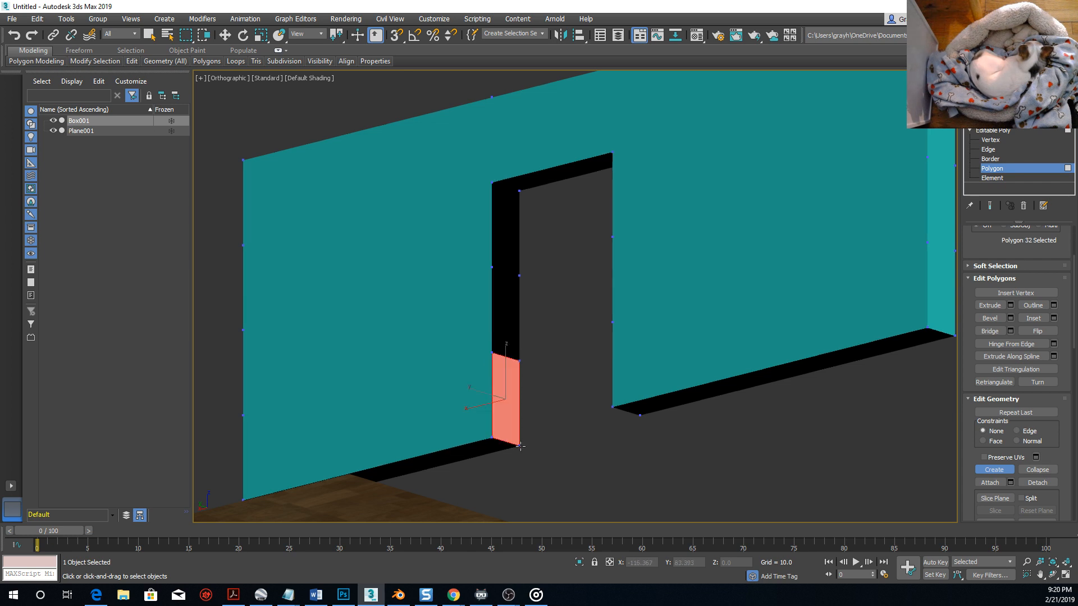
Create two more polygons to close the middle and upper segments of the doorway's left jamb.
{"action": "left_click", "coordinate": [492, 351]}
{"action": "left_click", "coordinate": [519, 274]}
{"action": "left_click", "coordinate": [519, 360]}
{"action": "left_click", "coordinate": [492, 351]}
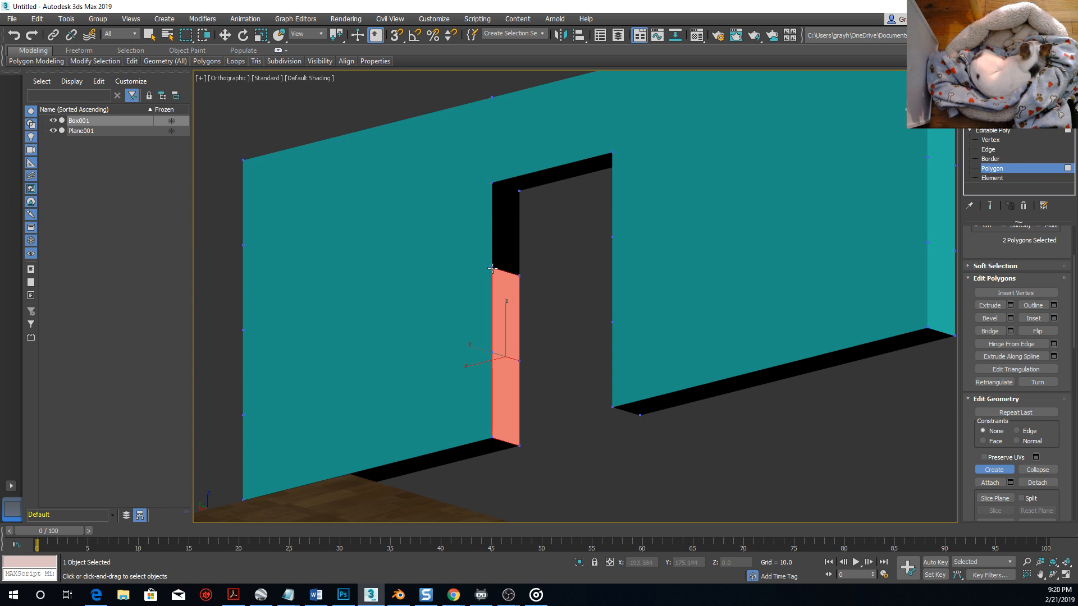
{"action": "left_click", "coordinate": [493, 182]}
{"action": "left_click", "coordinate": [520, 190]}
{"action": "left_click", "coordinate": [521, 276]}
{"action": "double_click", "coordinate": [489, 267]}
{"action": "mouse_move", "coordinate": [570, 245]}
{"action": "middle_mouse_down", "text": "alt"}
{"action": "mouse_move", "coordinate": [634, 236]}
{"action": "mouse_move", "coordinate": [588, 238]}
{"action": "middle_mouse_up", "text": "alt"}
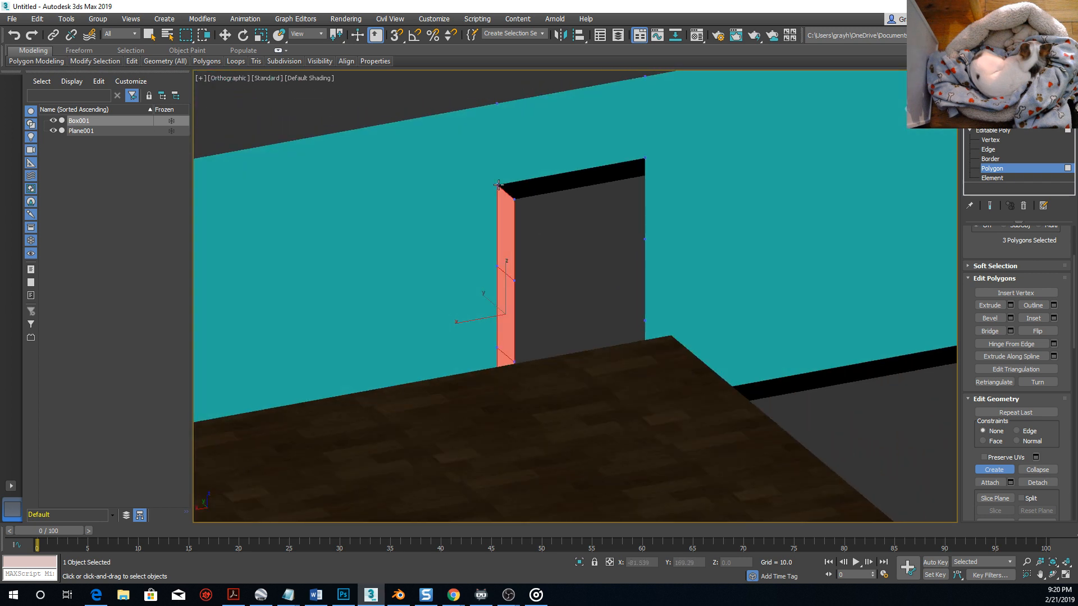
Create a polygon from the four corner vertices to close the top face of the doorway opening.
{"action": "left_click", "coordinate": [514, 198]}
{"action": "middle_click_drag", "start_coordinate": [534, 217], "coordinate": [584, 227], "text": "alt"}
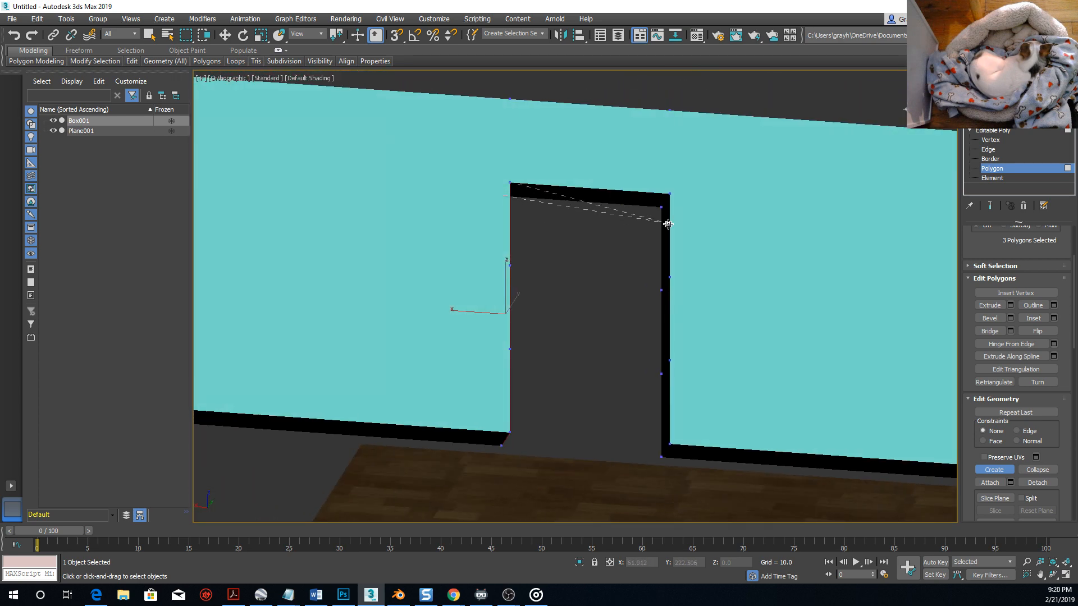
{"action": "left_click", "coordinate": [662, 206]}
{"action": "left_click", "coordinate": [670, 193]}
{"action": "left_click", "coordinate": [510, 182]}
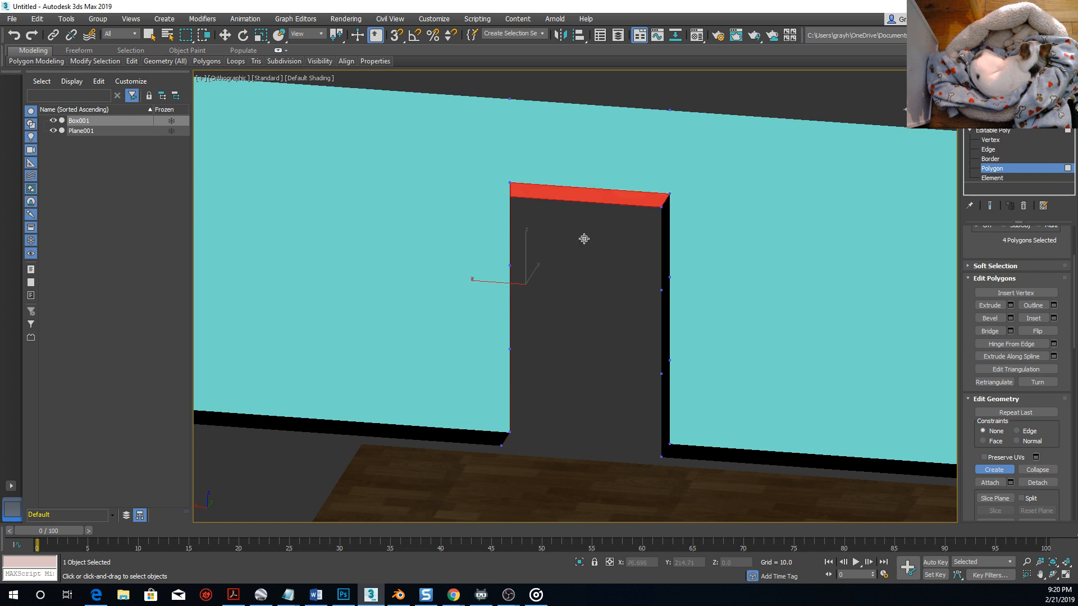
Create two polygons to close the upper and middle segments of the doorway's right jamb.
{"action": "middle_click_drag", "start_coordinate": [583, 239], "coordinate": [641, 263], "text": "alt"}
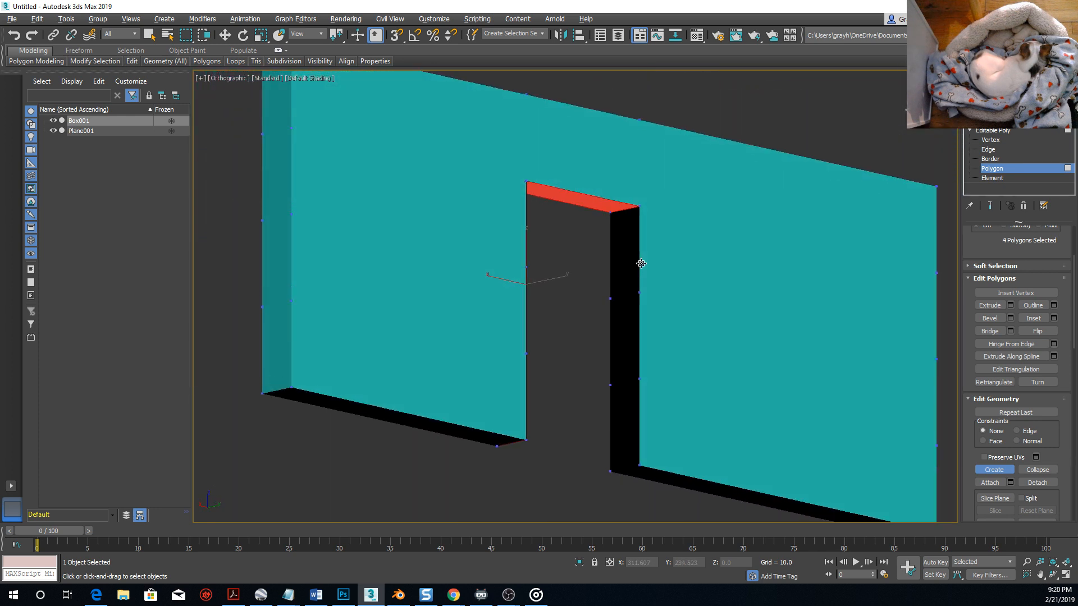
{"action": "left_click", "coordinate": [639, 206]}
{"action": "left_click", "coordinate": [638, 211], "text": "ctrl"}
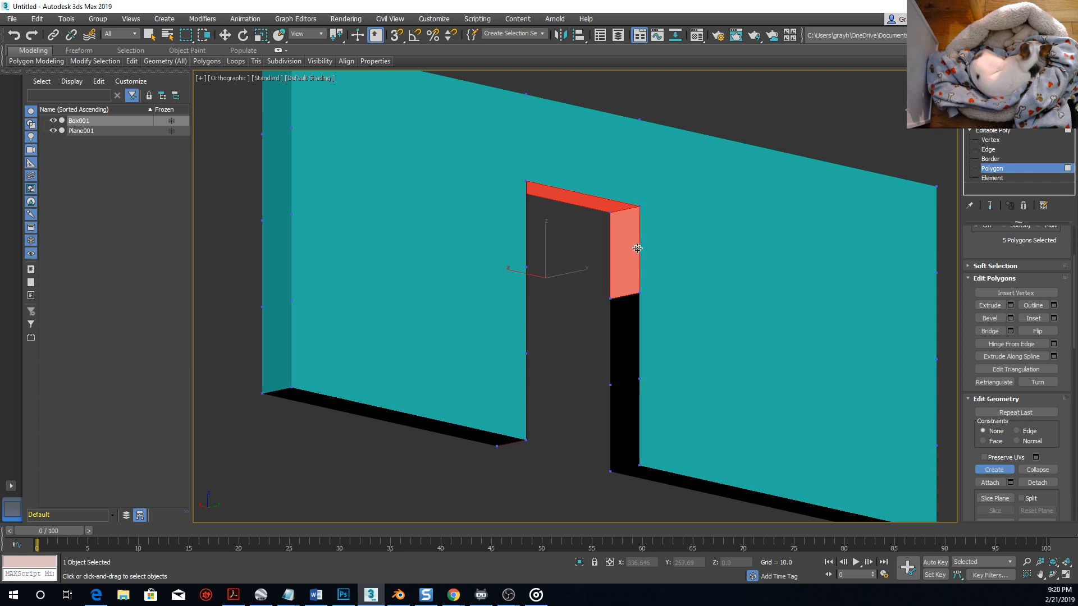
{"action": "left_click", "coordinate": [610, 298]}
{"action": "left_click", "coordinate": [610, 385]}
{"action": "left_click", "coordinate": [611, 298]}
{"action": "middle_click_drag", "start_coordinate": [625, 364], "coordinate": [619, 303]}
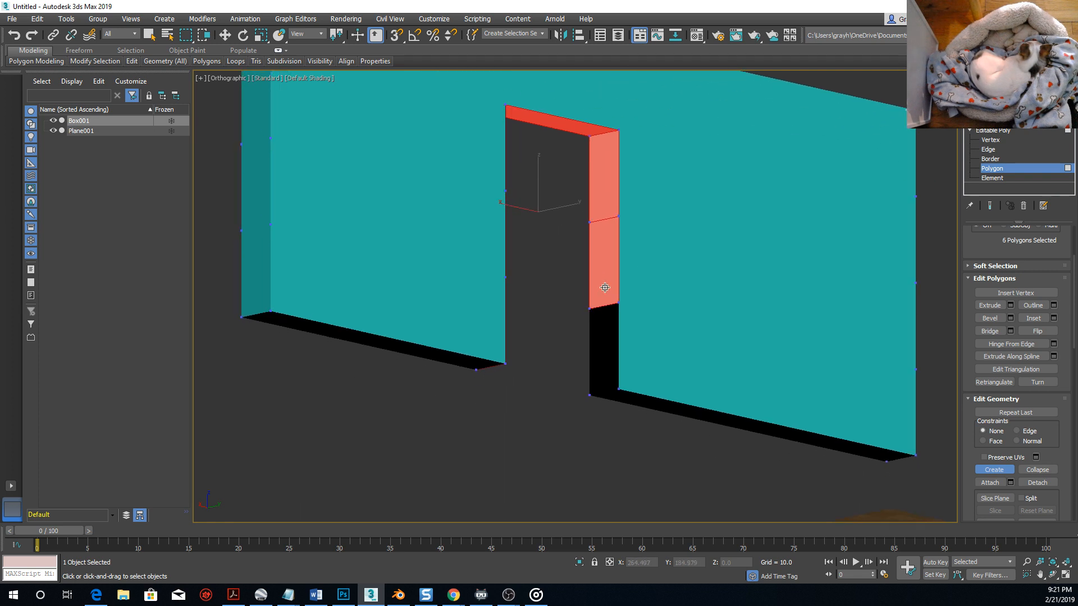
Create a polygon from the four corner vertices to close the lowest segment of the doorway's right jamb.
{"action": "left_click", "coordinate": [618, 303]}
{"action": "left_click", "coordinate": [618, 389]}
{"action": "left_click", "coordinate": [589, 395]}
{"action": "double_click", "coordinate": [589, 308]}
Display the viewport grid again, leave polygon editing and deselect the wall.
{"action": "middle_click_drag", "start_coordinate": [641, 301], "coordinate": [518, 388], "text": "alt"}
{"action": "scroll", "coordinate": [503, 351], "scroll_direction": "down", "scroll_amount": 6}
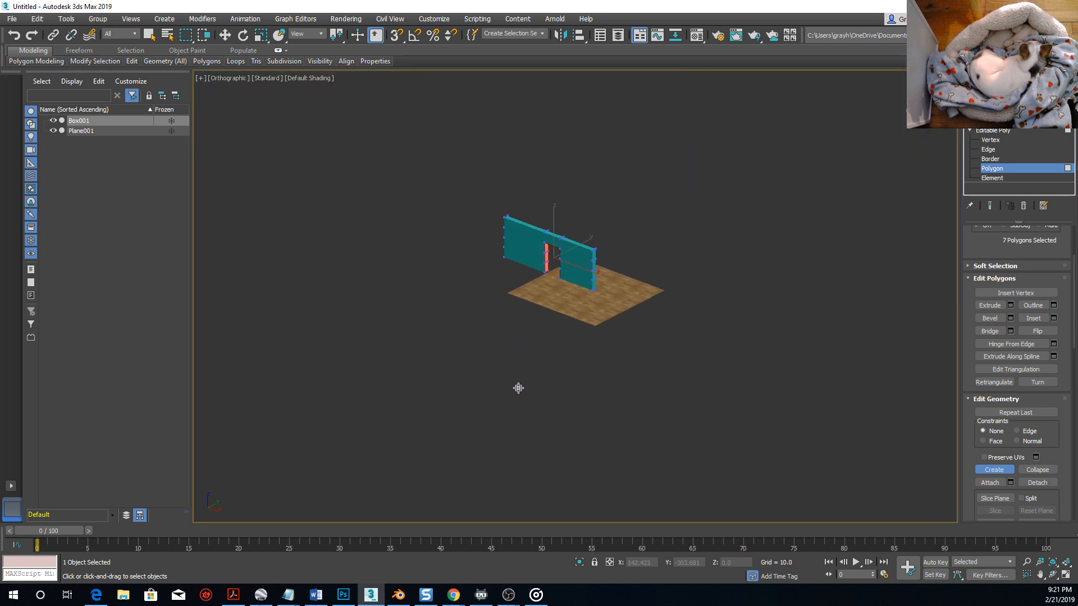
{"action": "key", "text": "g"}
{"action": "middle_click_drag", "start_coordinate": [614, 315], "coordinate": [407, 325], "text": "alt"}
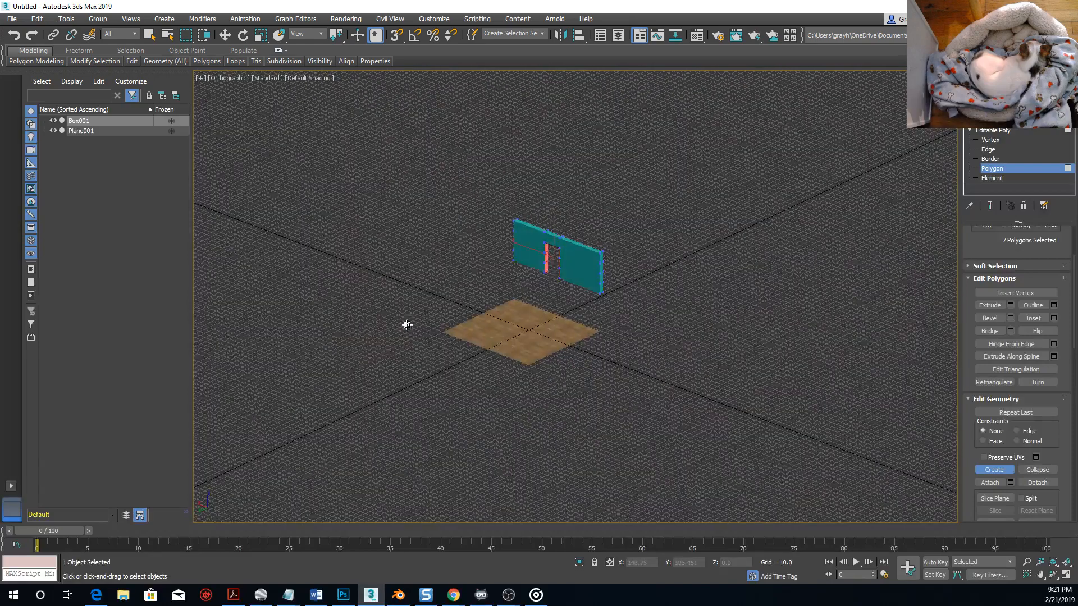
{"action": "left_click", "coordinate": [992, 130]}
{"action": "left_click", "coordinate": [749, 222]}
Lower the whole wall onto the floor, to about Z -0.15.
{"action": "key", "text": "w"}
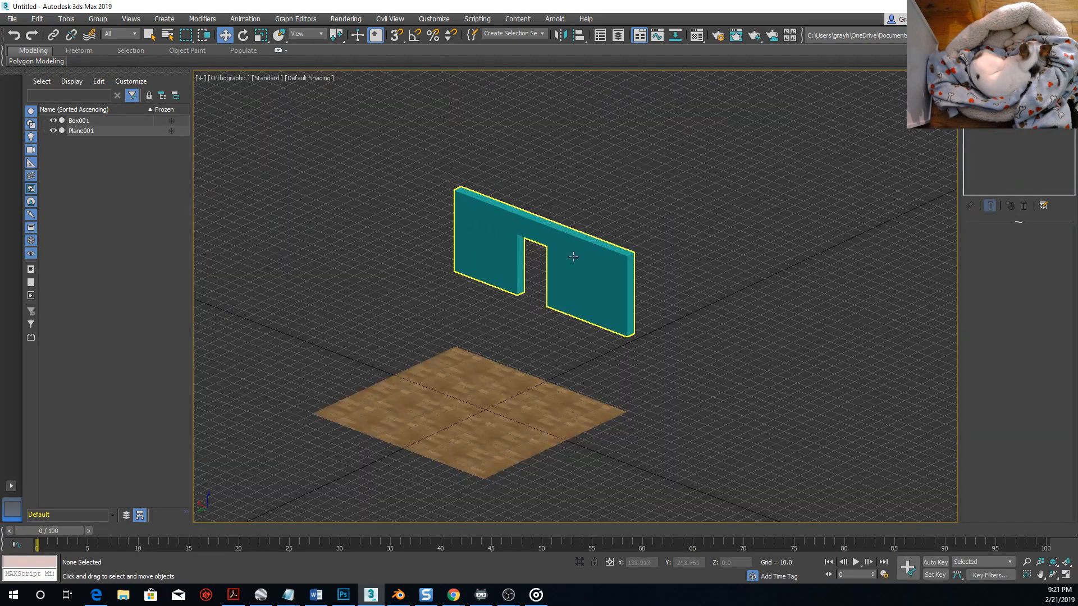
{"action": "scroll", "coordinate": [584, 258], "scroll_direction": "up", "scroll_amount": 3}
{"action": "left_click", "coordinate": [583, 258]}
{"action": "left_click_drag", "start_coordinate": [532, 250], "coordinate": [540, 338]}
{"action": "scroll", "coordinate": [538, 339], "scroll_direction": "up", "scroll_amount": 5}
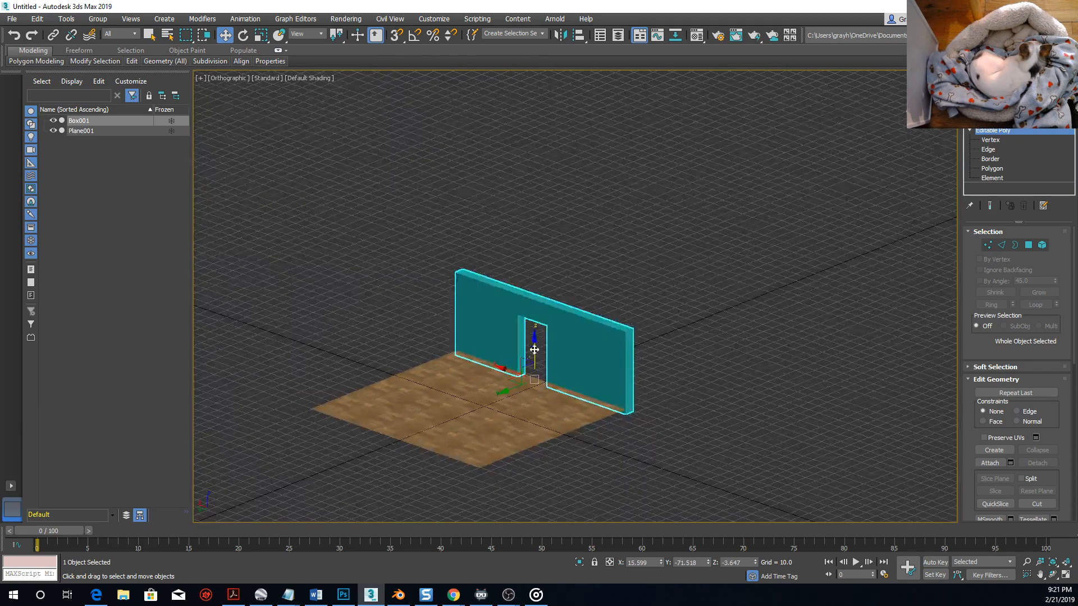
{"action": "left_click_drag", "start_coordinate": [532, 401], "coordinate": [534, 393]}
{"action": "scroll", "coordinate": [534, 393], "scroll_direction": "down", "scroll_amount": 5}
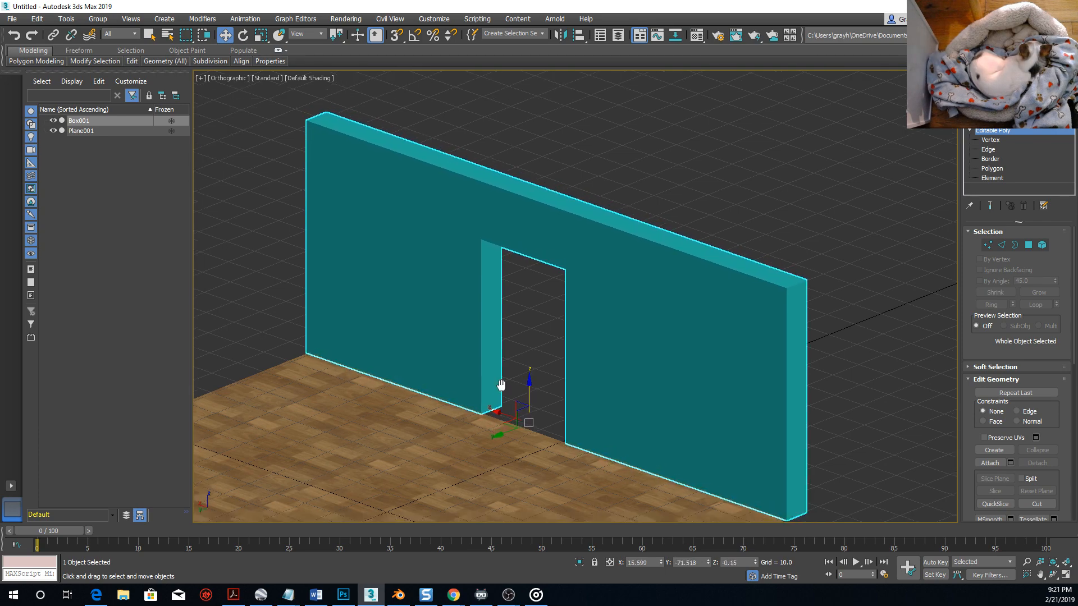
Make one independent copy of the wall by rotating it about the Z axis, and set the copy's Z rotation to 90.
{"action": "middle_click_drag", "start_coordinate": [539, 393], "coordinate": [550, 325], "text": "alt"}
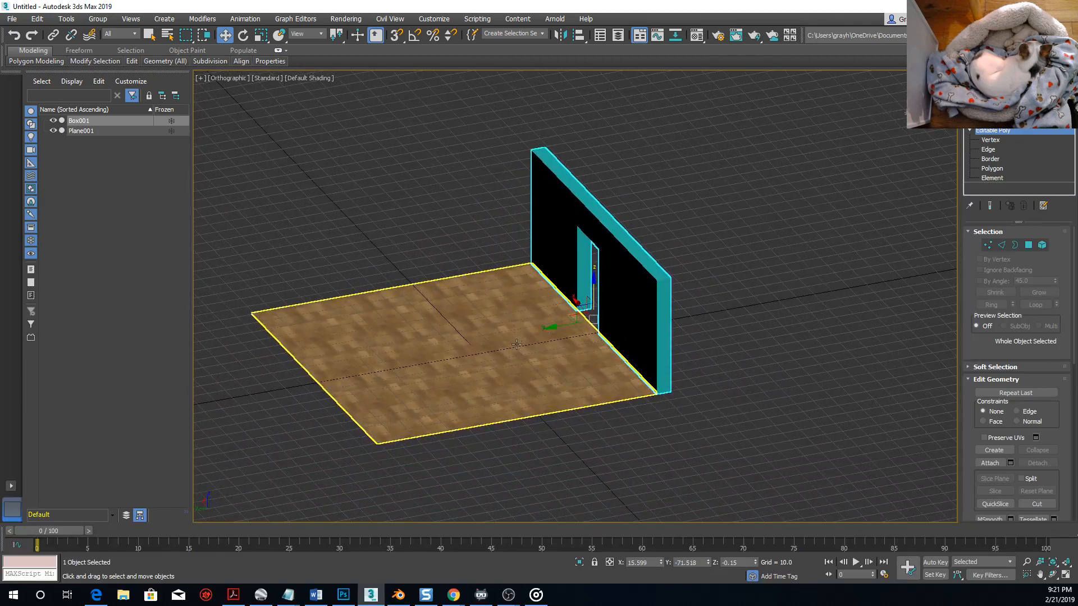
{"action": "scroll", "coordinate": [522, 303], "scroll_direction": "up", "scroll_amount": 5}
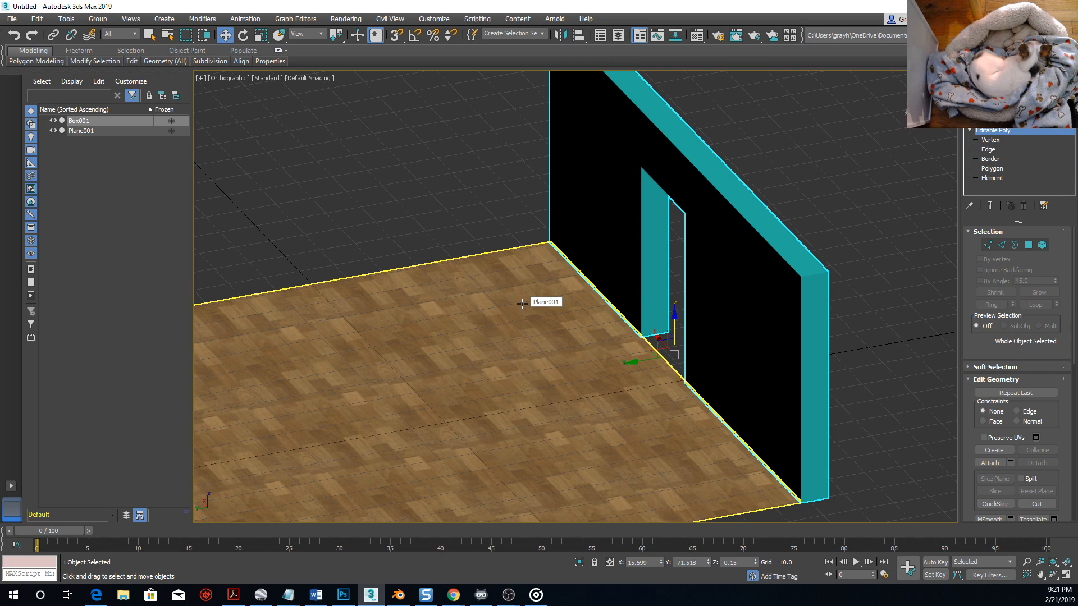
{"action": "scroll", "coordinate": [486, 284], "scroll_direction": "down", "scroll_amount": 4}
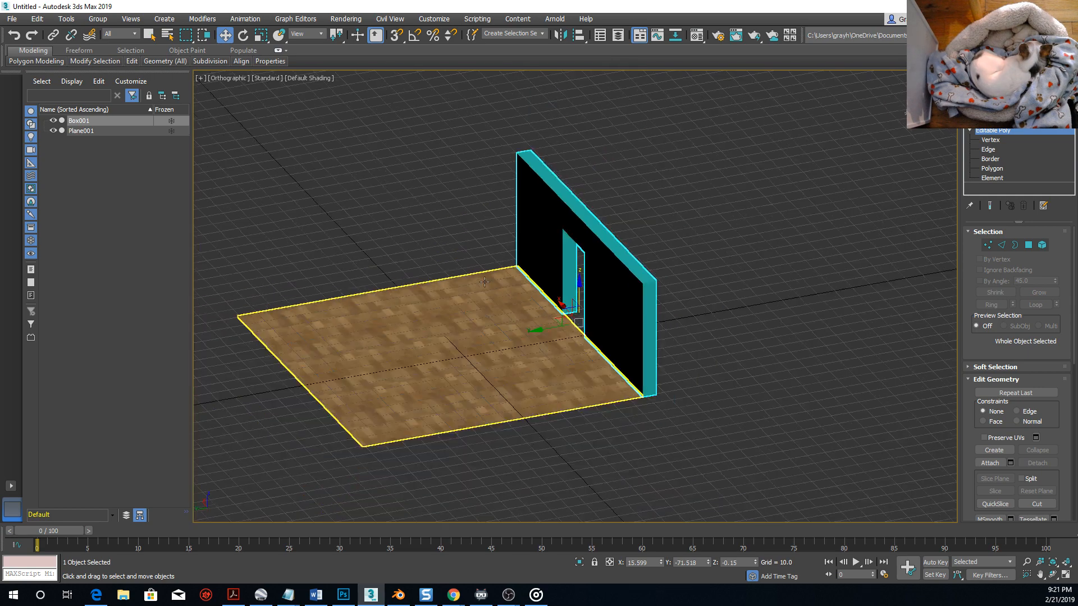
{"action": "mouse_move", "coordinate": [486, 283]}
{"action": "middle_mouse_down", "text": "alt"}
{"action": "mouse_move", "coordinate": [572, 294]}
{"action": "mouse_move", "coordinate": [502, 290]}
{"action": "middle_mouse_up", "text": "alt"}
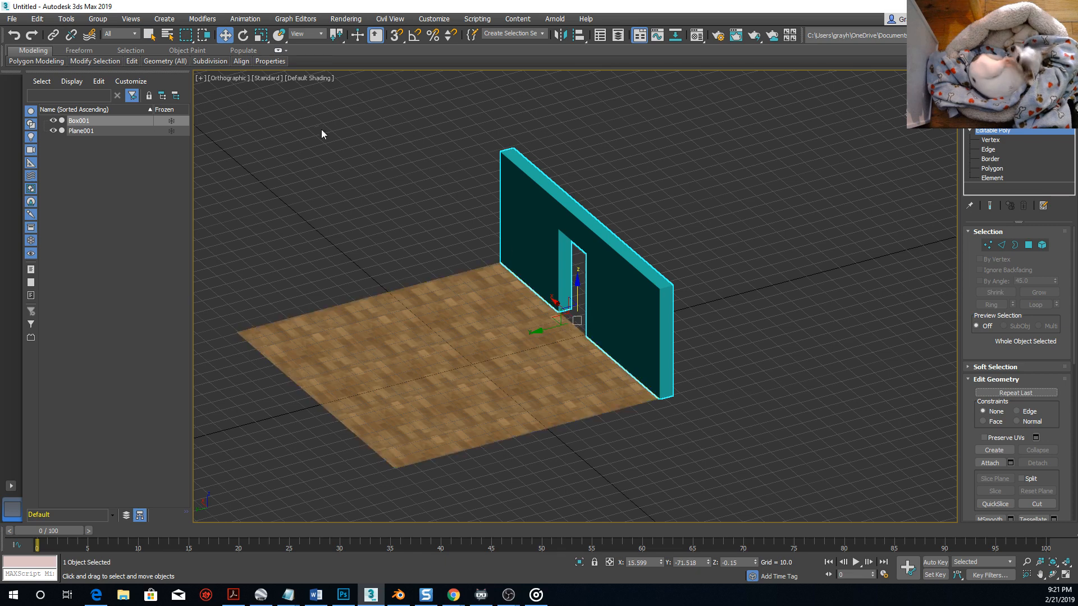
{"action": "left_click", "coordinate": [242, 35]}
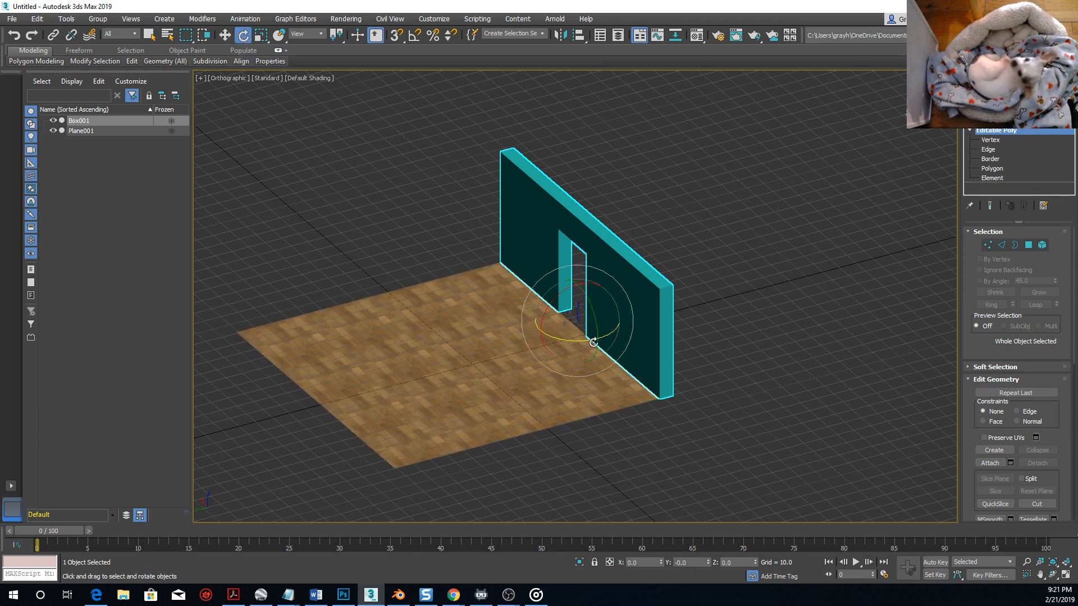
{"action": "mouse_move", "coordinate": [564, 337]}
{"action": "left_mouse_down", "text": "shift"}
{"action": "mouse_move", "coordinate": [607, 340]}
{"action": "mouse_move", "coordinate": [670, 317]}
{"action": "left_mouse_up", "text": "shift"}
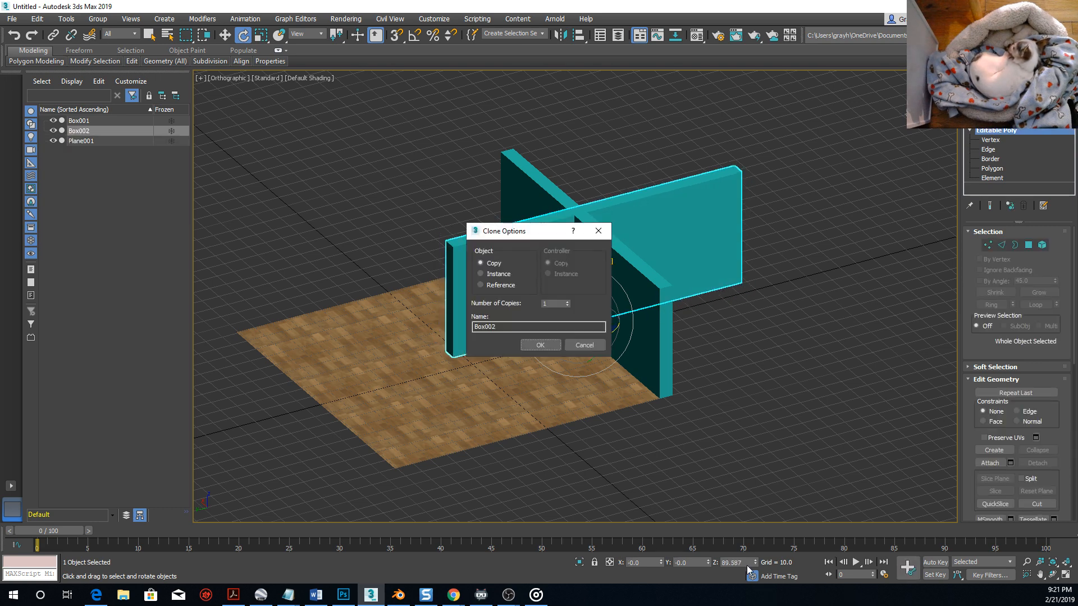
{"action": "left_click", "coordinate": [540, 345]}
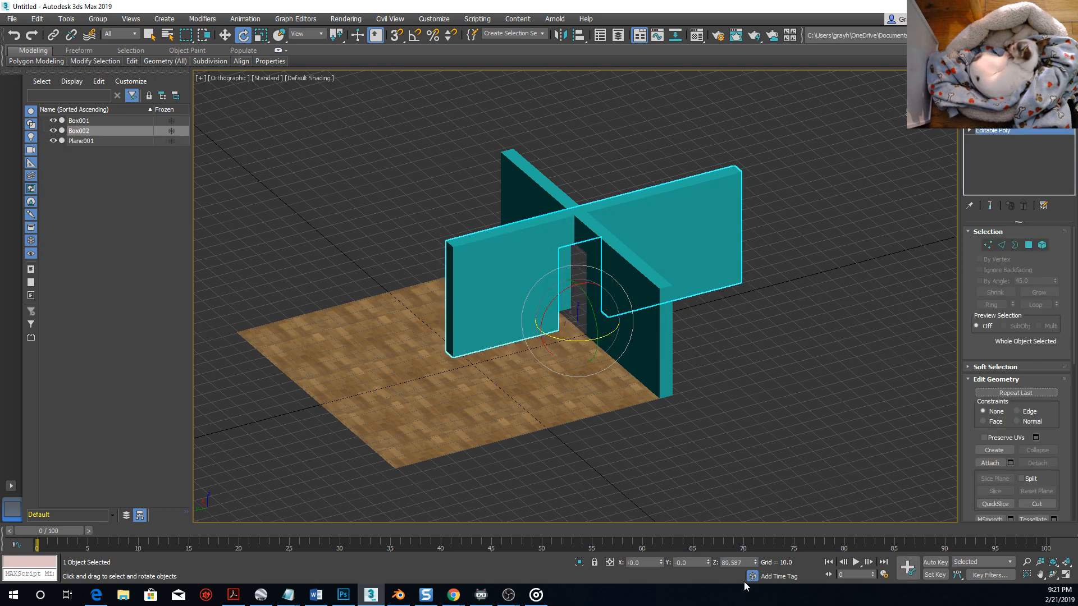
{"action": "double_click", "coordinate": [733, 562]}
{"action": "type", "text": "90"}
{"action": "key", "text": "Return"}
Move the rotated wall copy along the adjacent floor edge, to about X 94.1 and Y 21.3.
{"action": "left_click", "coordinate": [224, 35]}
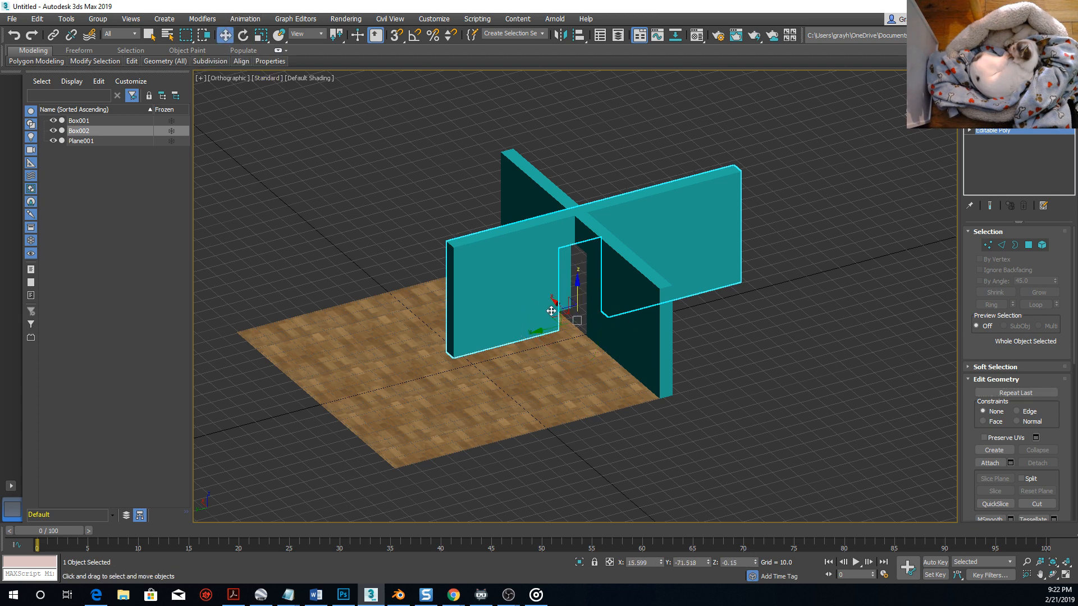
{"action": "left_click_drag", "start_coordinate": [558, 303], "coordinate": [463, 244]}
{"action": "mouse_move", "coordinate": [463, 245]}
{"action": "middle_mouse_down", "text": "alt"}
{"action": "mouse_move", "coordinate": [507, 298]}
{"action": "mouse_move", "coordinate": [477, 247]}
{"action": "middle_mouse_up", "text": "alt"}
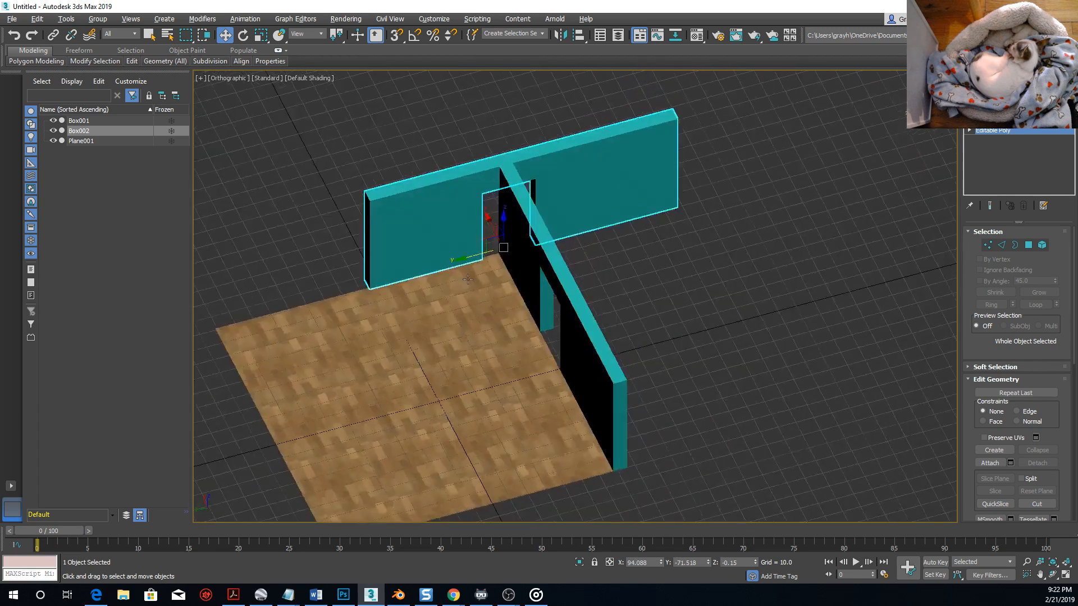
{"action": "left_click_drag", "start_coordinate": [464, 259], "coordinate": [294, 296]}
Convert the floor plane to an Editable Poly.
{"action": "middle_click_drag", "start_coordinate": [296, 303], "coordinate": [310, 350], "text": "alt"}
{"action": "left_click_drag", "start_coordinate": [289, 374], "coordinate": [285, 404]}
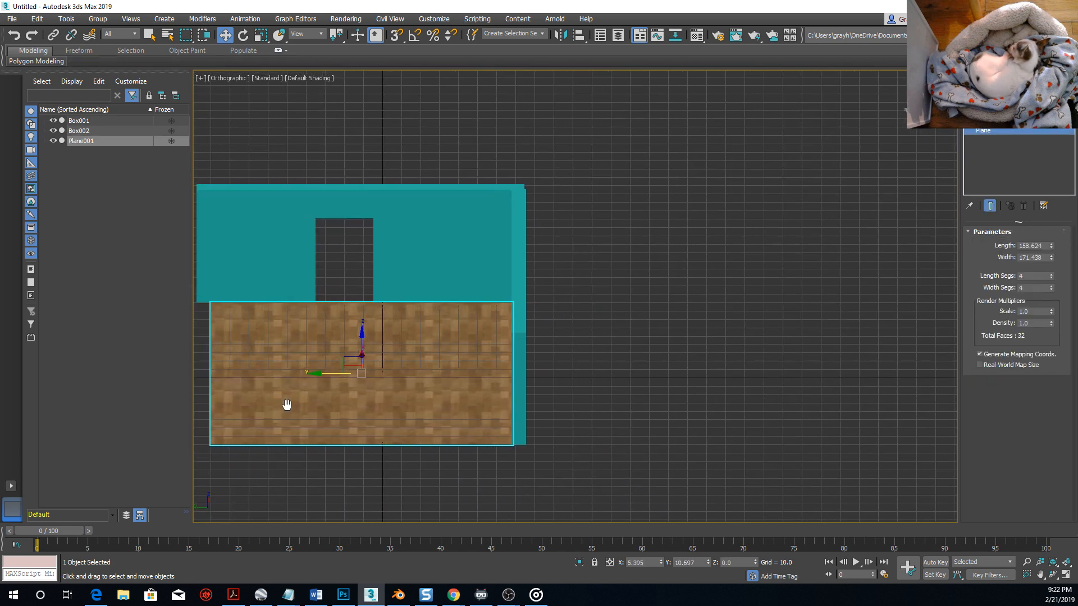
{"action": "middle_click_drag", "start_coordinate": [285, 405], "coordinate": [376, 392]}
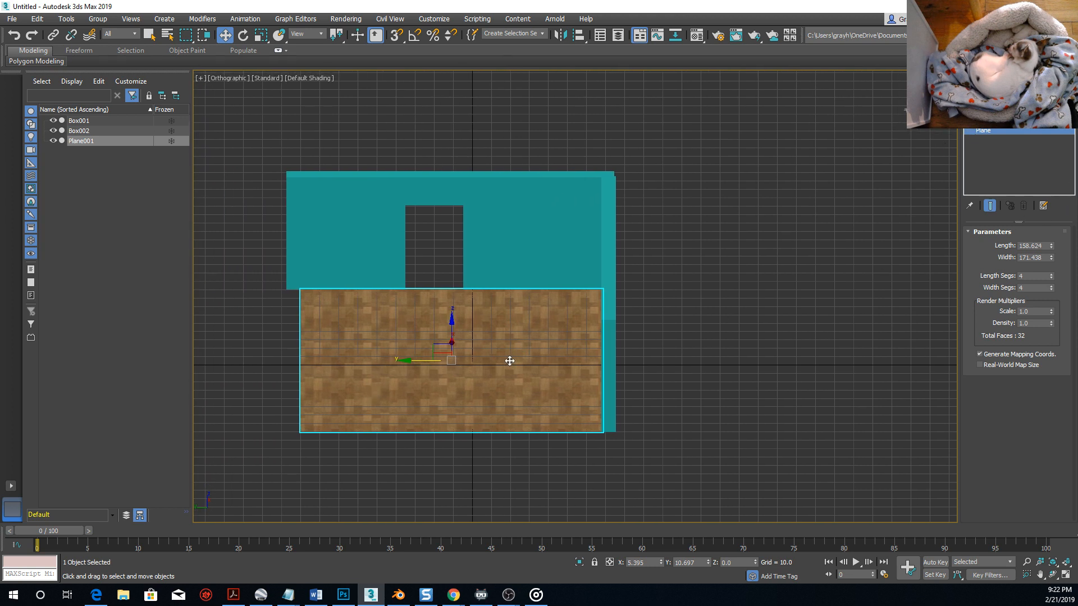
{"action": "right_click", "coordinate": [508, 363]}
{"action": "mouse_move", "coordinate": [530, 484]}
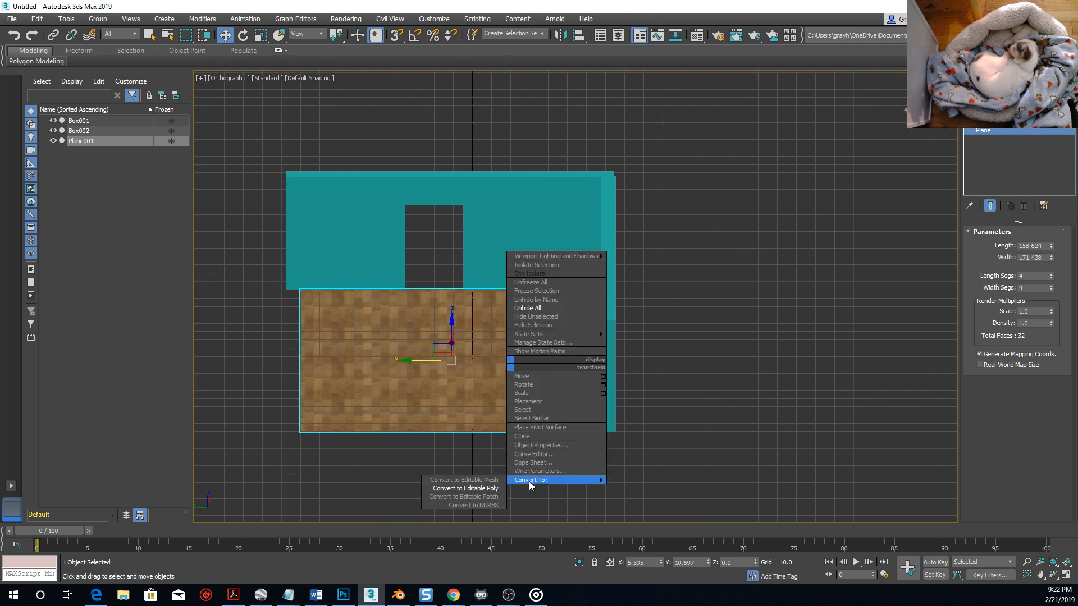
{"action": "left_click", "coordinate": [487, 489]}
Try to stretch the floor along Y by moving the vertices of its edge opposite the original wall, and leave vertex editing.
{"action": "left_click", "coordinate": [968, 130]}
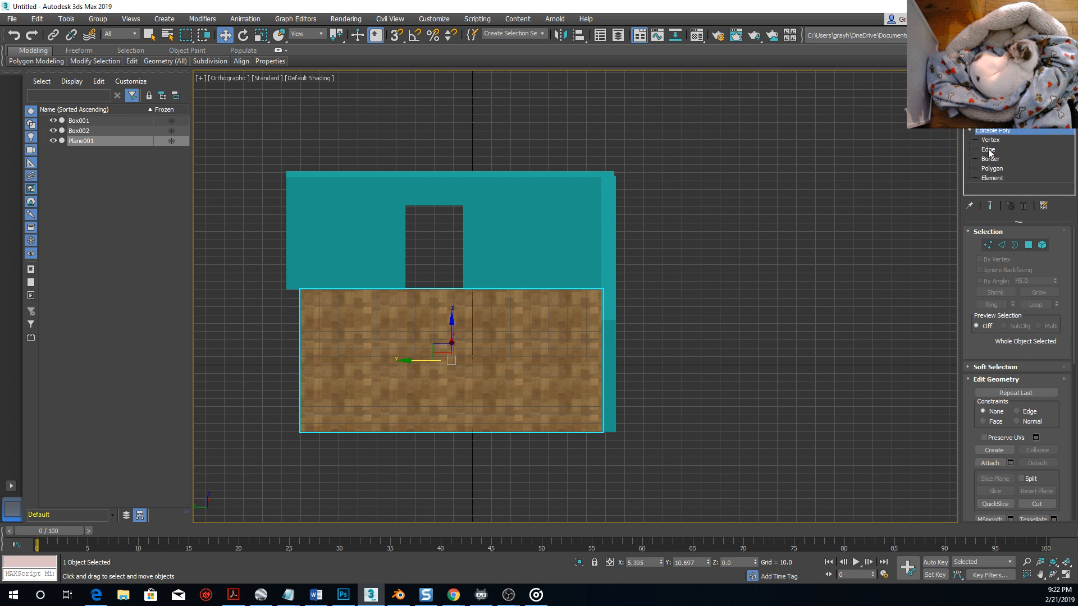
{"action": "left_click", "coordinate": [990, 140]}
{"action": "left_click_drag", "start_coordinate": [325, 392], "coordinate": [343, 281]}
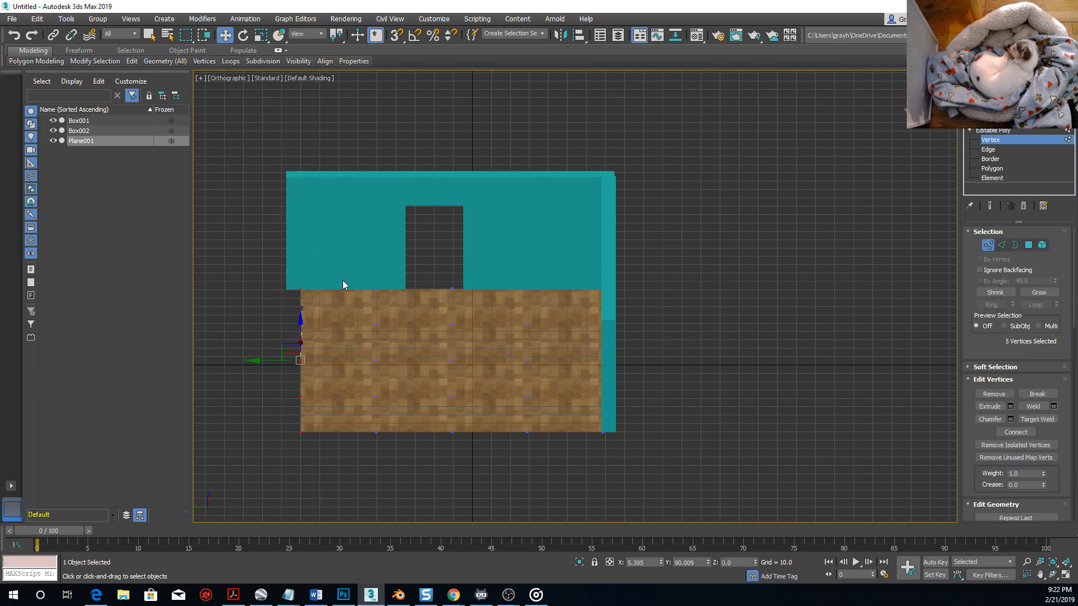
{"action": "left_click", "coordinate": [351, 448]}
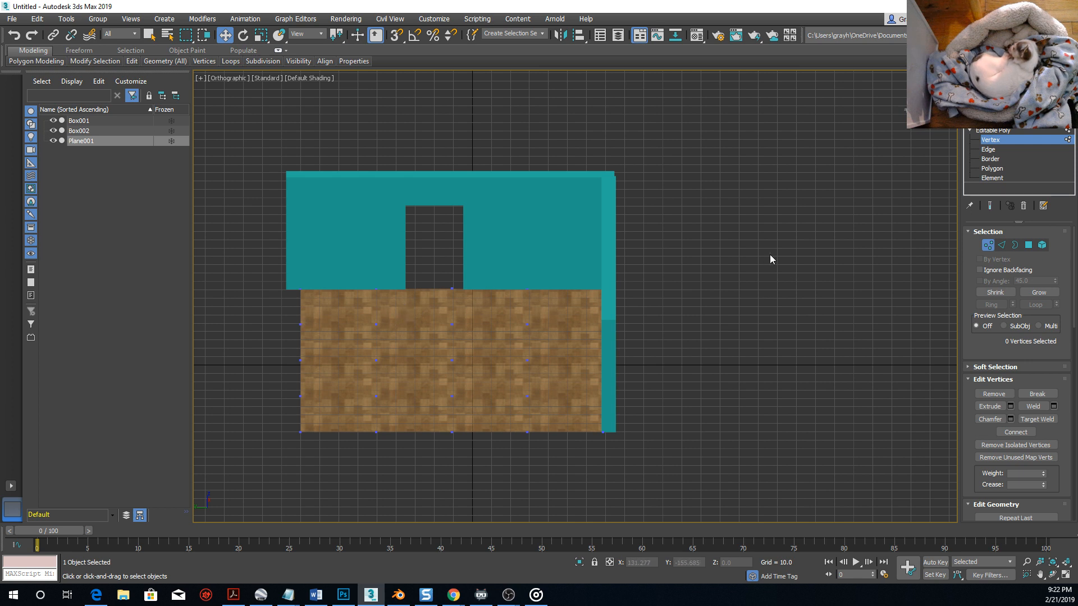
{"action": "left_click_drag", "start_coordinate": [274, 305], "coordinate": [316, 472]}
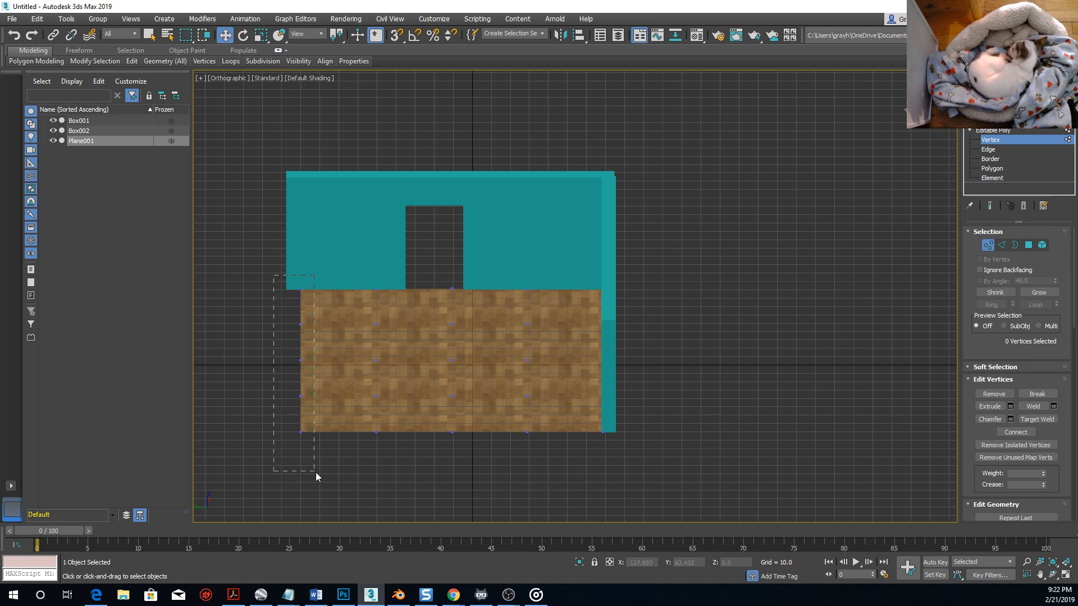
{"action": "left_click_drag", "start_coordinate": [257, 363], "coordinate": [231, 368]}
{"action": "key", "text": "ctrl+z"}
{"action": "left_click", "coordinate": [734, 348]}
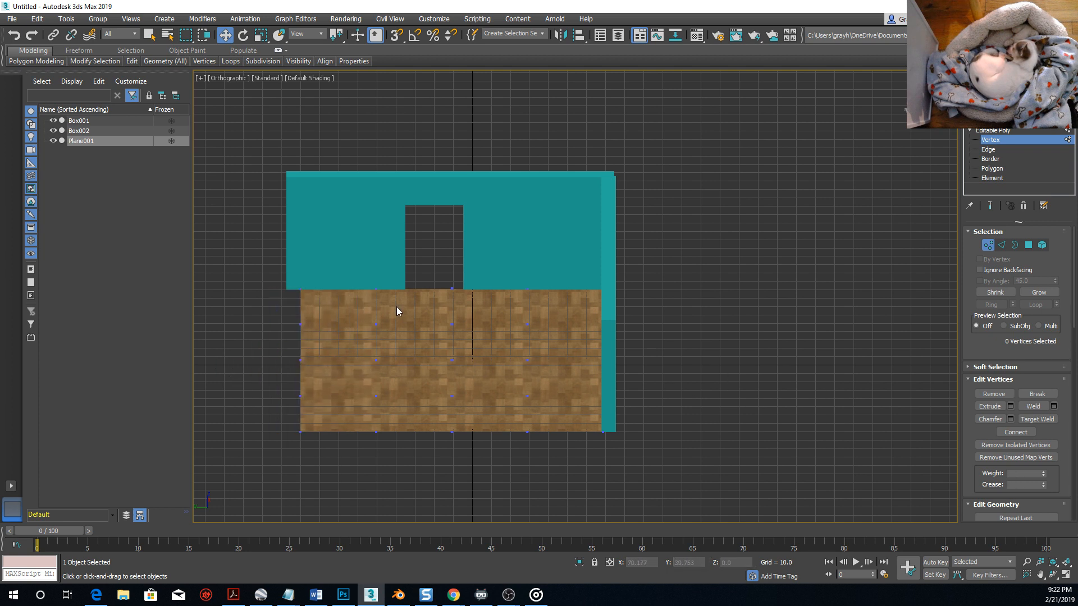
{"action": "left_click", "coordinate": [992, 131]}
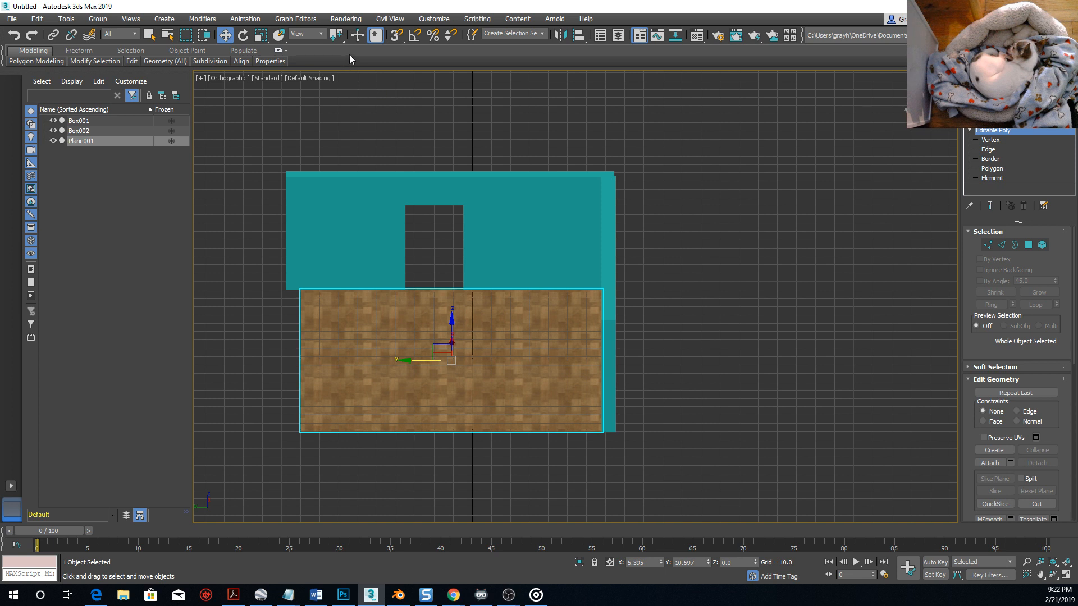
Adjust the floor's position along Y, shifting it back by about 3.6 against the original wall.
{"action": "left_click_drag", "start_coordinate": [492, 331], "coordinate": [488, 339]}
{"action": "key", "text": "ctrl+z"}
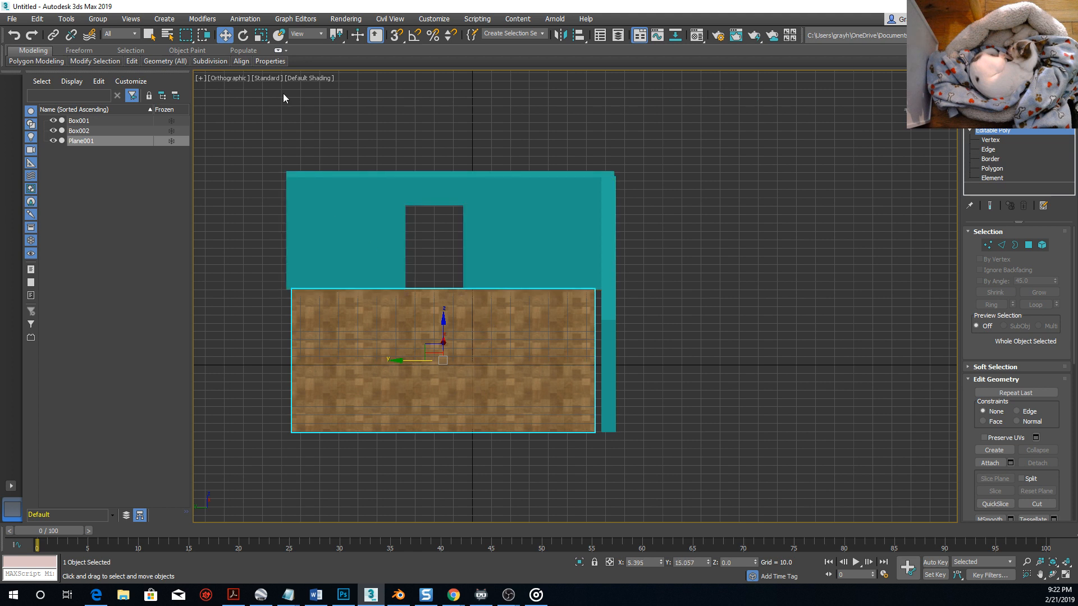
{"action": "left_click_drag", "start_coordinate": [507, 368], "coordinate": [514, 369]}
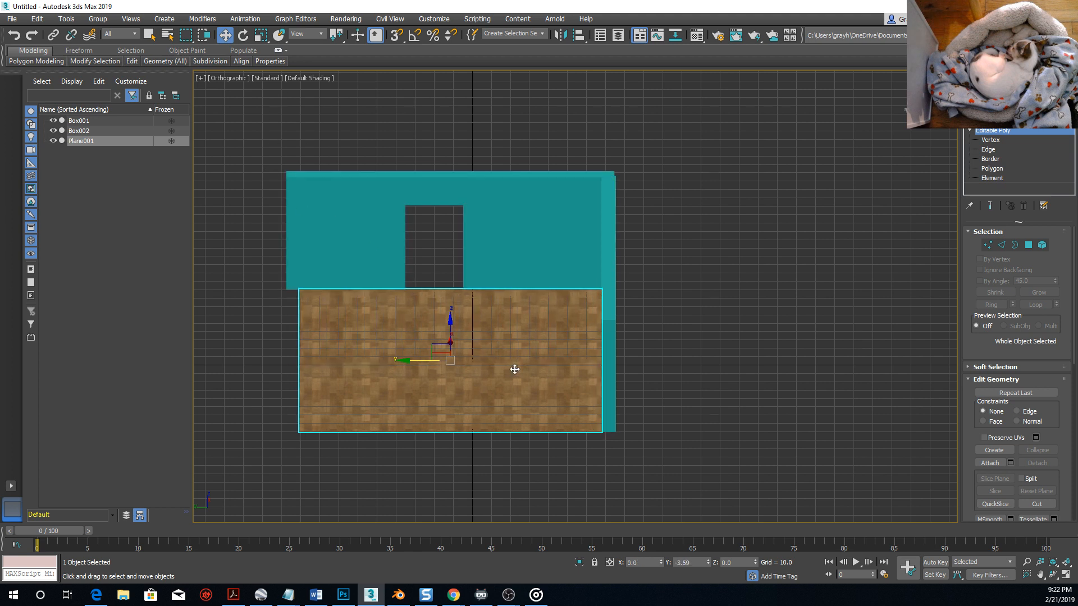
Convert the copied wall to an Editable Poly.
{"action": "left_click", "coordinate": [312, 202]}
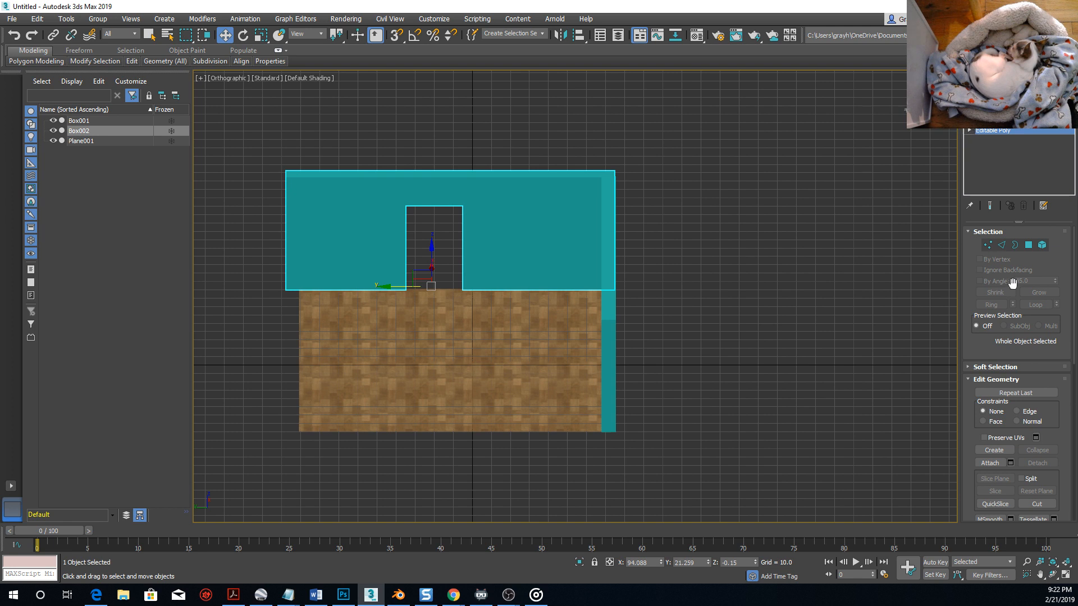
{"action": "right_click", "coordinate": [540, 211]}
{"action": "mouse_move", "coordinate": [562, 324]}
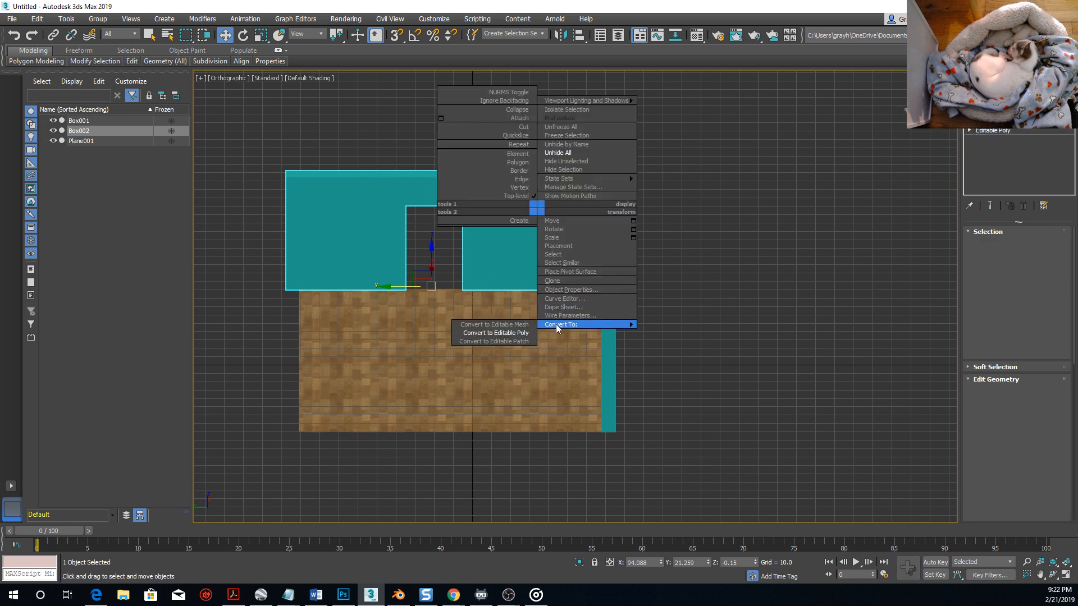
{"action": "left_click", "coordinate": [517, 335]}
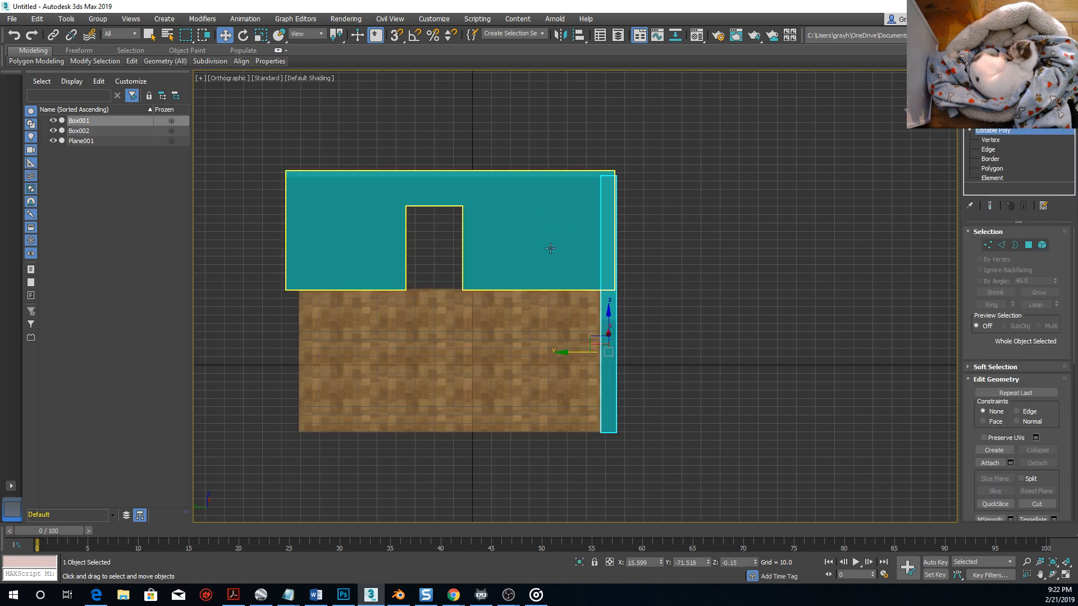
Move the copied wall's overhanging end vertices inward along Y until the wall lines up with the floor's edge.
{"action": "left_click", "coordinate": [970, 131]}
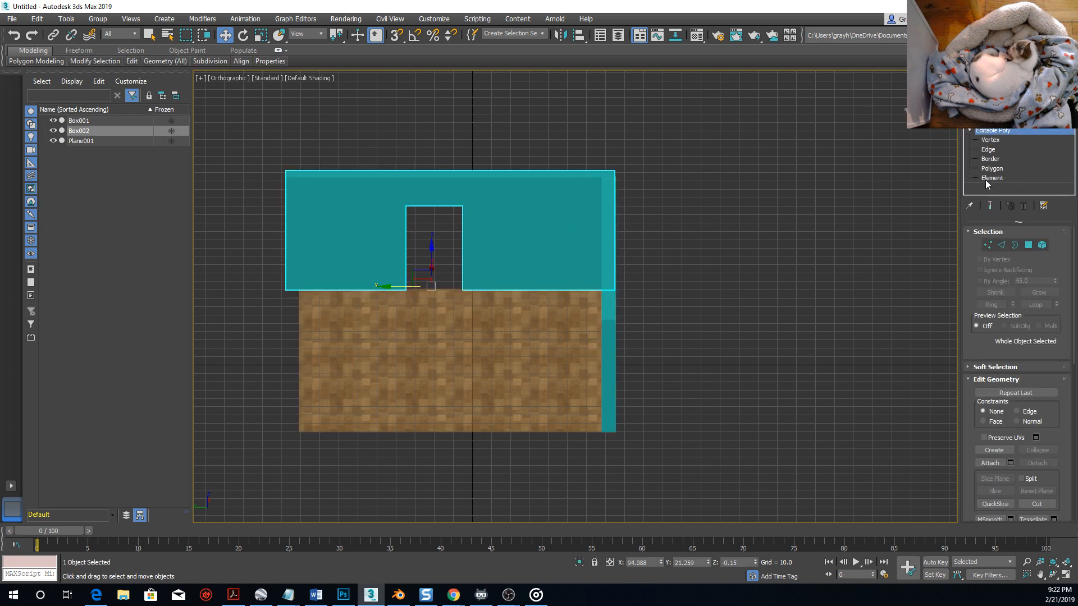
{"action": "left_click", "coordinate": [990, 140]}
{"action": "left_click_drag", "start_coordinate": [273, 144], "coordinate": [307, 351]}
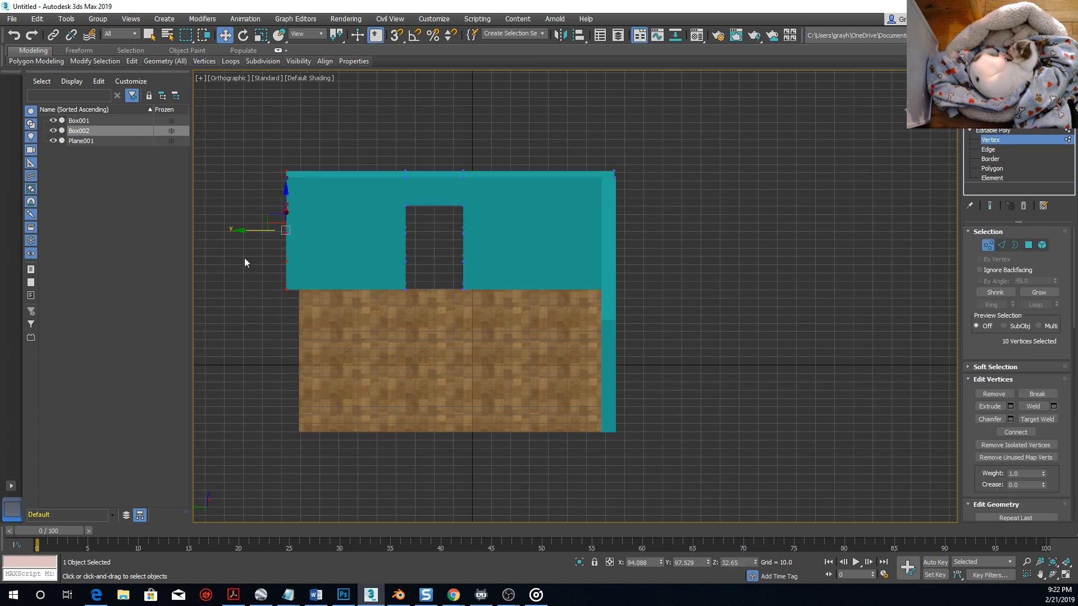
{"action": "left_click_drag", "start_coordinate": [236, 230], "coordinate": [253, 231]}
{"action": "middle_click_drag", "start_coordinate": [360, 362], "coordinate": [460, 272], "text": "alt"}
{"action": "left_click", "coordinate": [571, 137]}
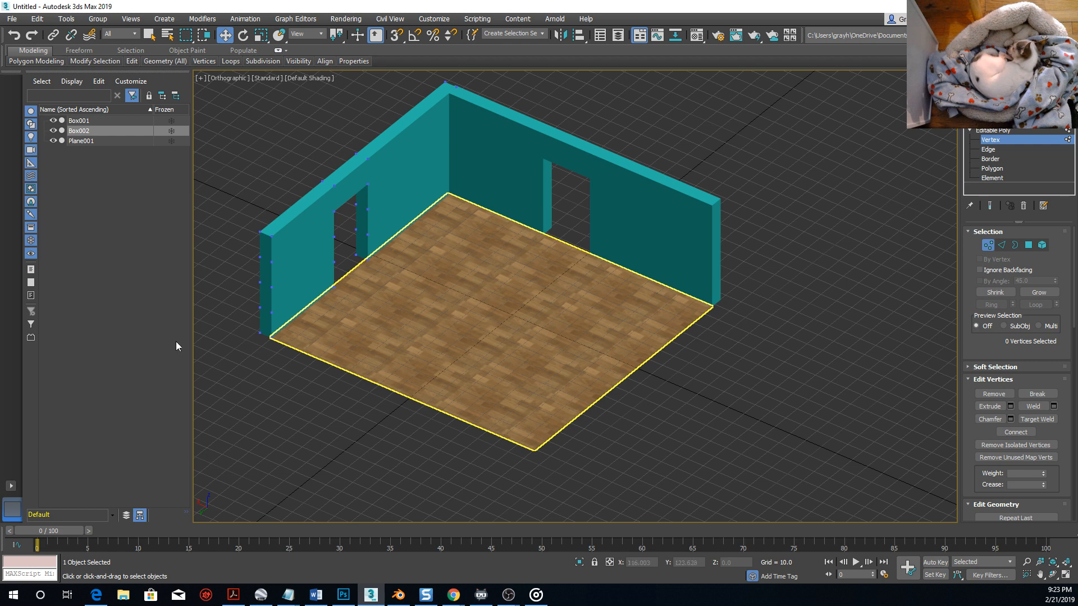
{"action": "middle_click_drag", "start_coordinate": [441, 267], "coordinate": [410, 258], "text": "alt"}
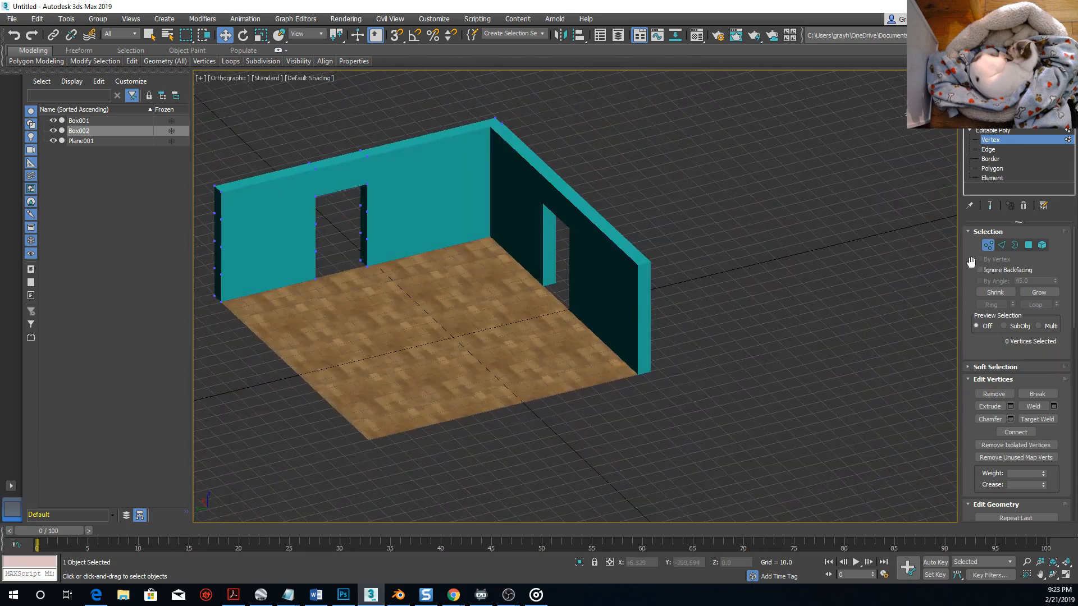
{"action": "left_click", "coordinate": [992, 168]}
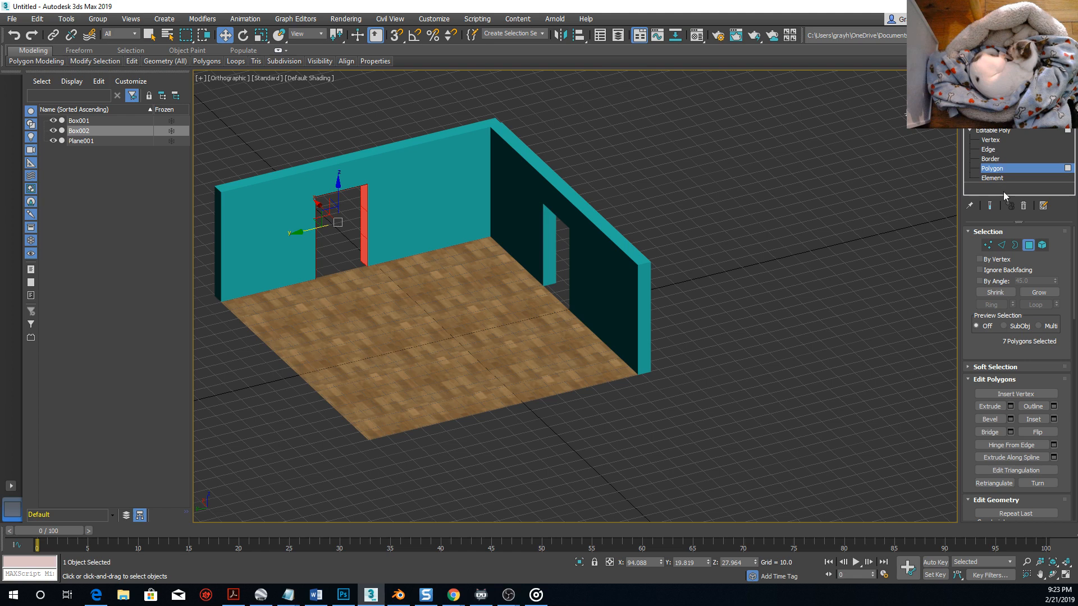
Create a box about 44 long, 4.4 wide and 51.5 high on the floor in front of the copied wall's doorway.
{"action": "left_click", "coordinate": [971, 79]}
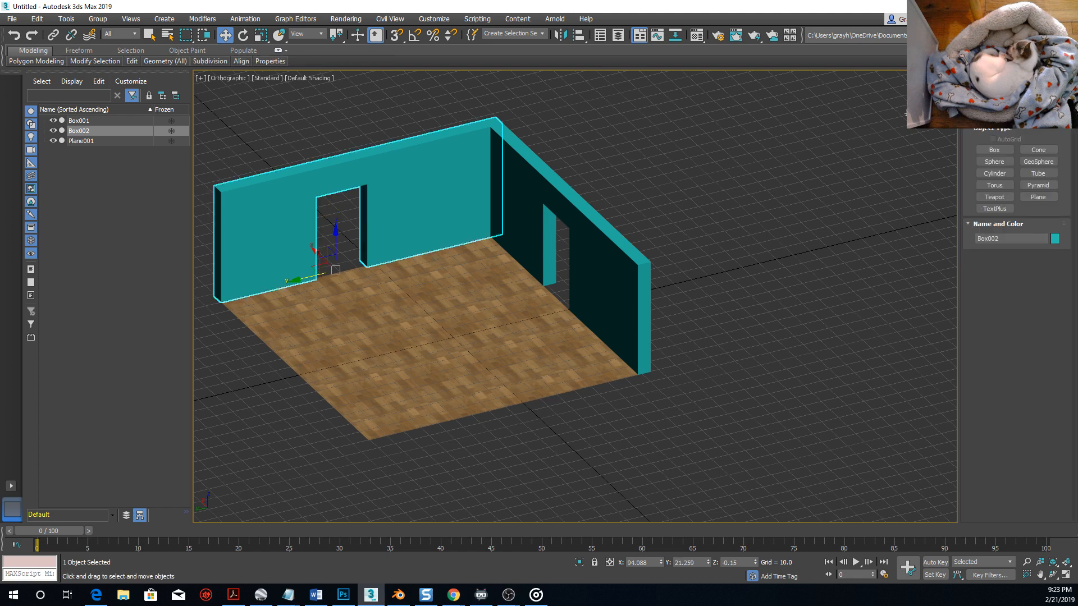
{"action": "left_click", "coordinate": [994, 150]}
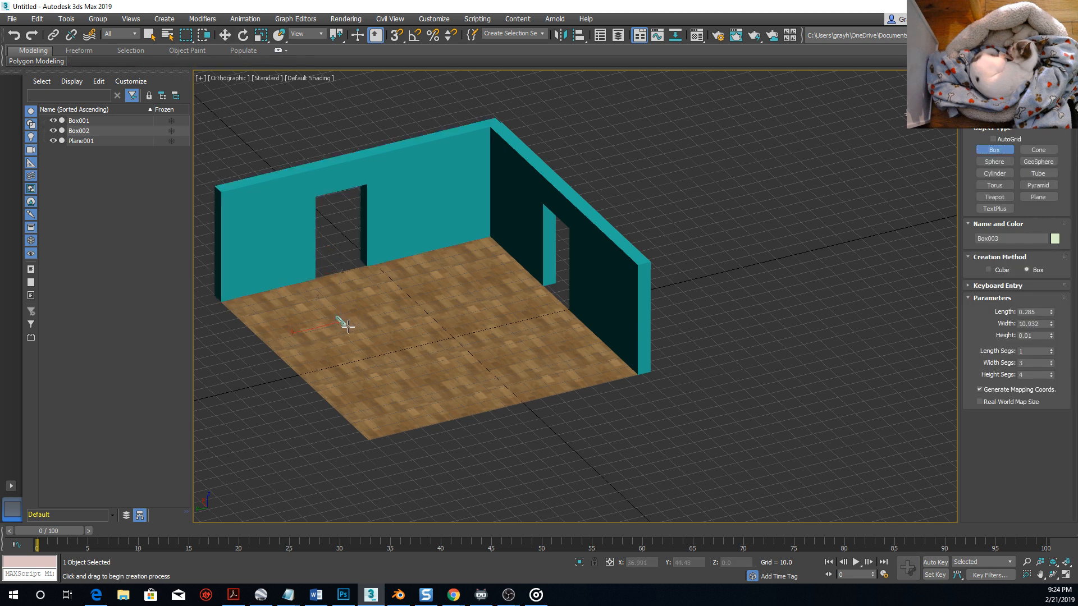
{"action": "left_click_drag", "start_coordinate": [348, 325], "coordinate": [416, 298]}
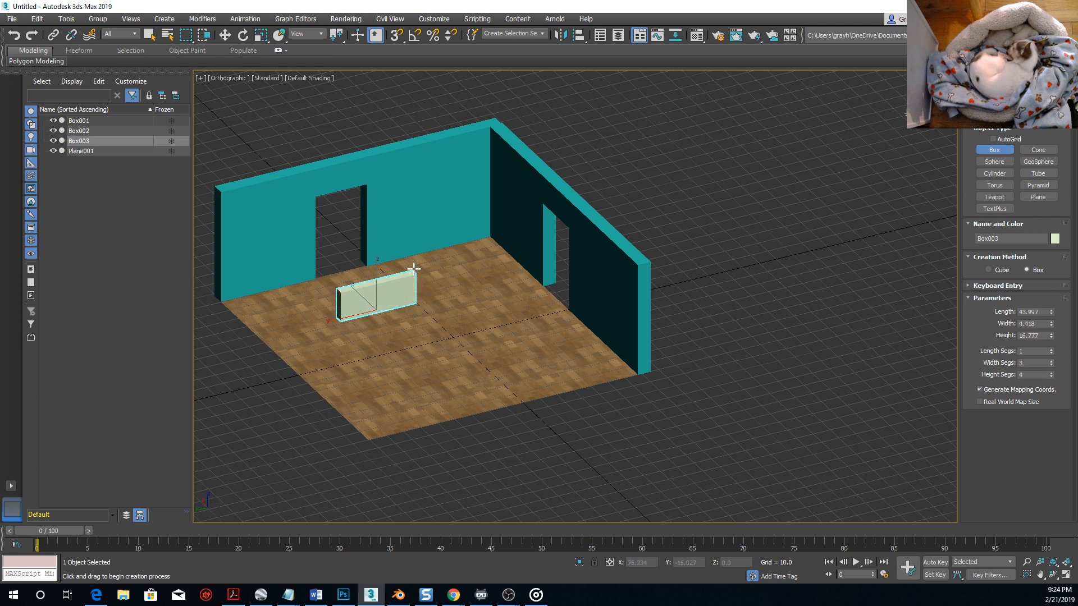
{"action": "left_click", "coordinate": [407, 201]}
{"action": "middle_click_drag", "start_coordinate": [407, 201], "coordinate": [385, 303], "text": "alt"}
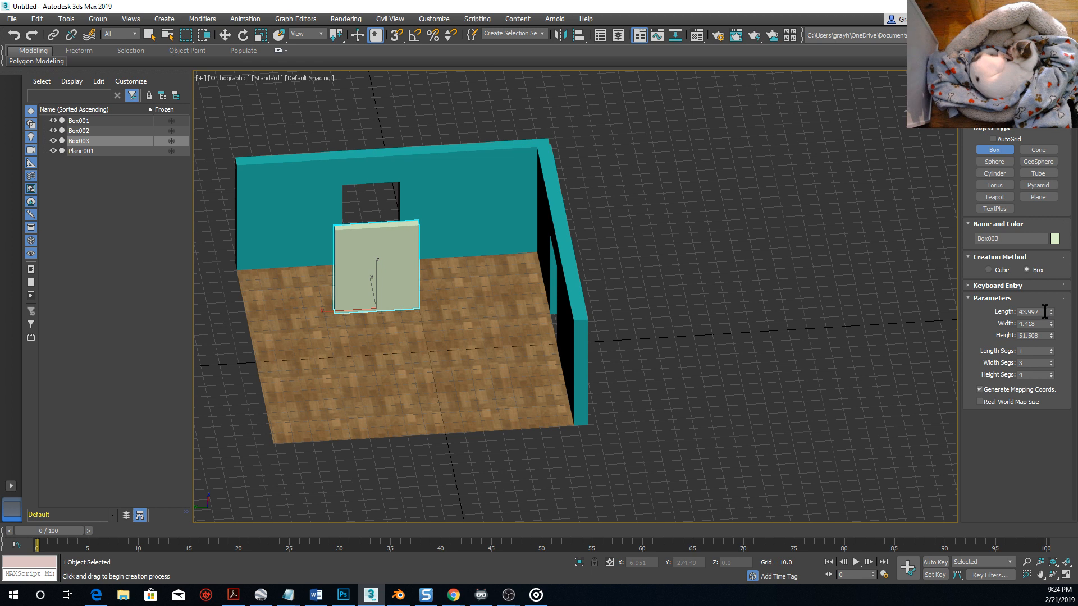
Set the door box's length to 25.
{"action": "left_click_drag", "start_coordinate": [1045, 311], "coordinate": [947, 305]}
{"action": "type", "text": "20"}
{"action": "key", "text": "Return"}
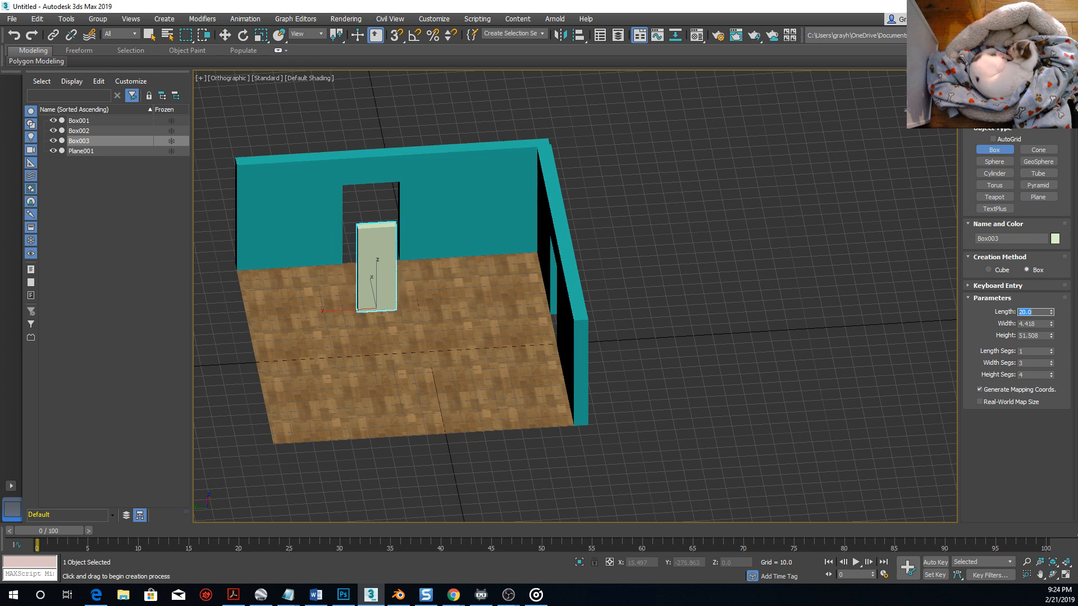
{"action": "type", "text": "25"}
{"action": "key", "text": "Return"}
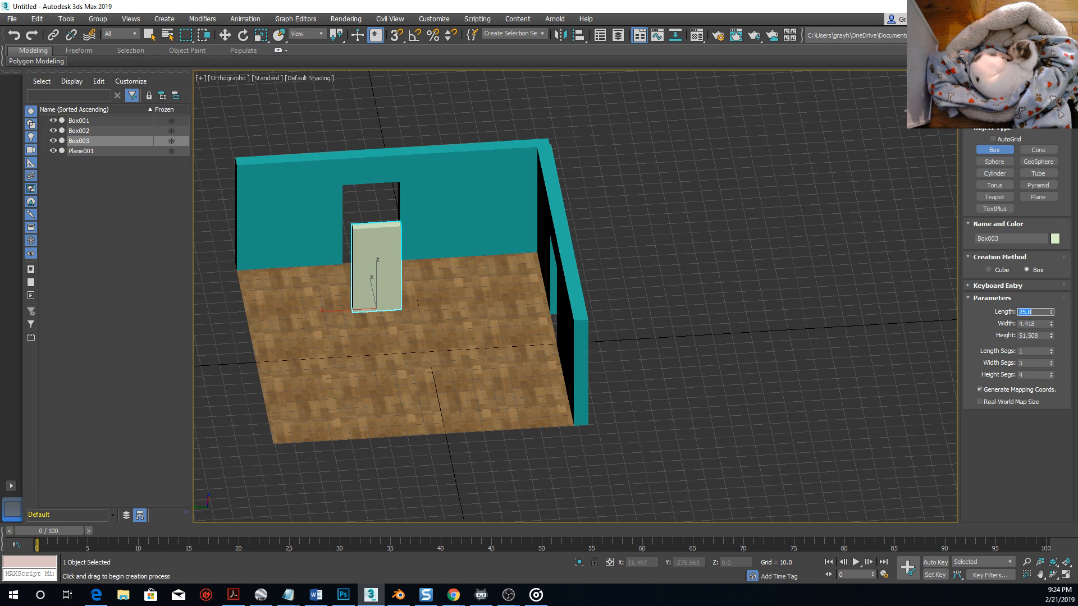
Move the door box across the floor into the copied wall's doorway, to about X 89.6, Y 22.2.
{"action": "middle_click_drag", "start_coordinate": [551, 228], "coordinate": [521, 260], "text": "alt"}
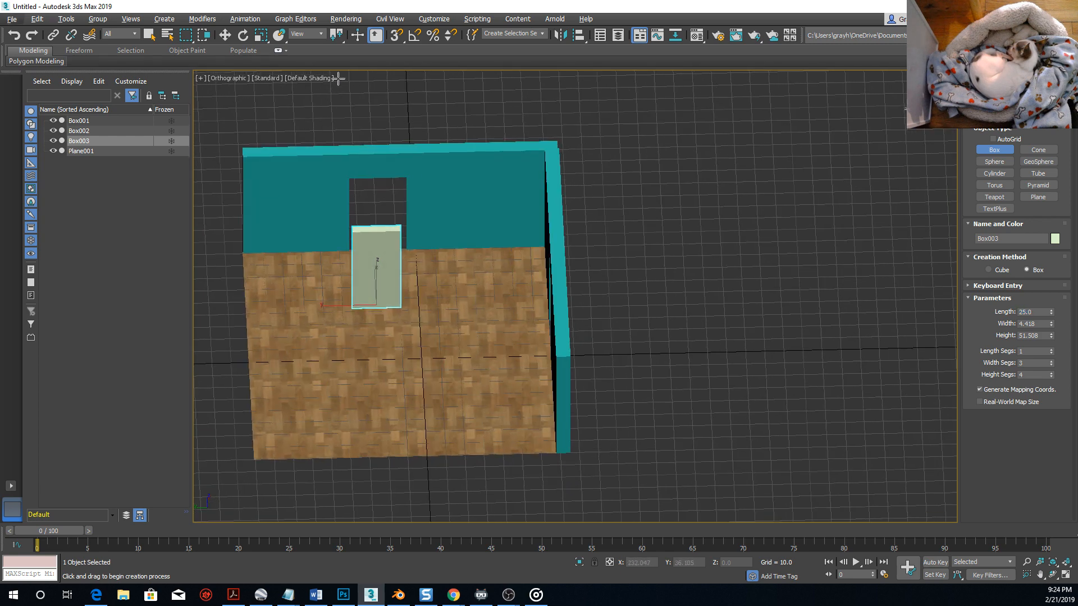
{"action": "middle_click_drag", "start_coordinate": [300, 230], "coordinate": [344, 263], "text": "alt"}
{"action": "left_click_drag", "start_coordinate": [358, 276], "coordinate": [317, 223]}
Centre the door box in the doorway in the Left view, shifting it along the wall to about Y 19.4.
{"action": "middle_click_drag", "start_coordinate": [378, 306], "coordinate": [373, 326], "text": "alt"}
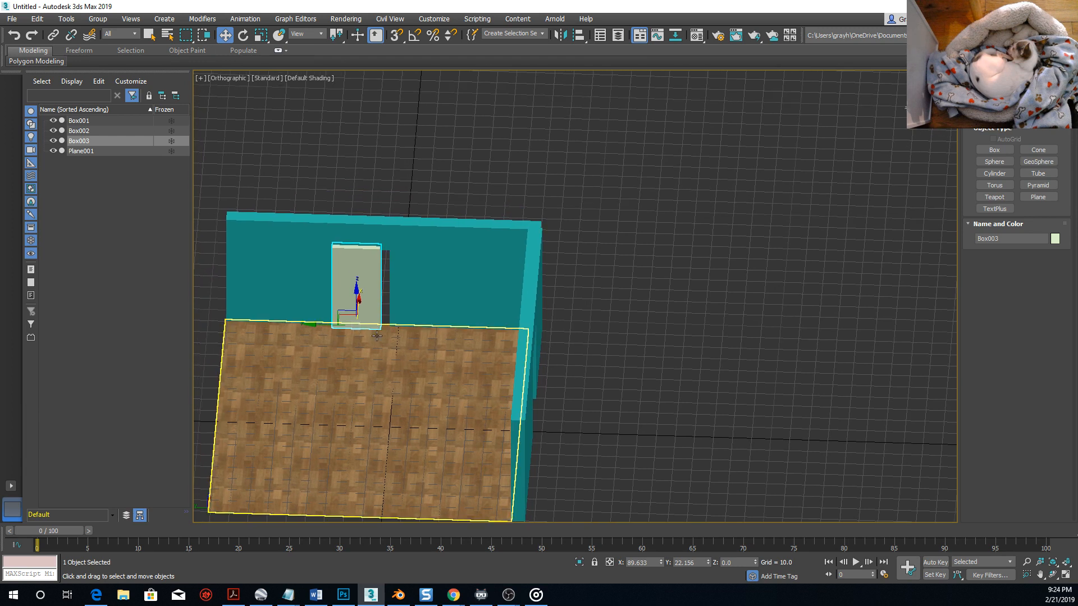
{"action": "key", "text": "f"}
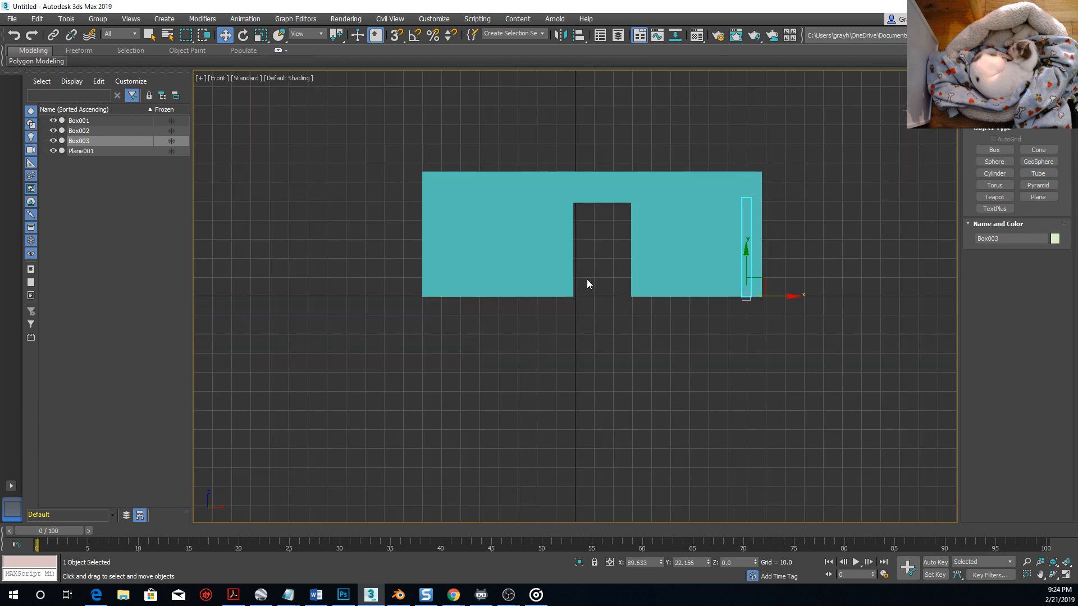
{"action": "key", "text": "l"}
{"action": "key", "text": "F3"}
{"action": "scroll", "coordinate": [547, 242], "scroll_direction": "up", "scroll_amount": 3}
{"action": "scroll", "coordinate": [561, 448], "scroll_direction": "up", "scroll_amount": 2}
{"action": "middle_click_drag", "start_coordinate": [561, 448], "coordinate": [549, 547]}
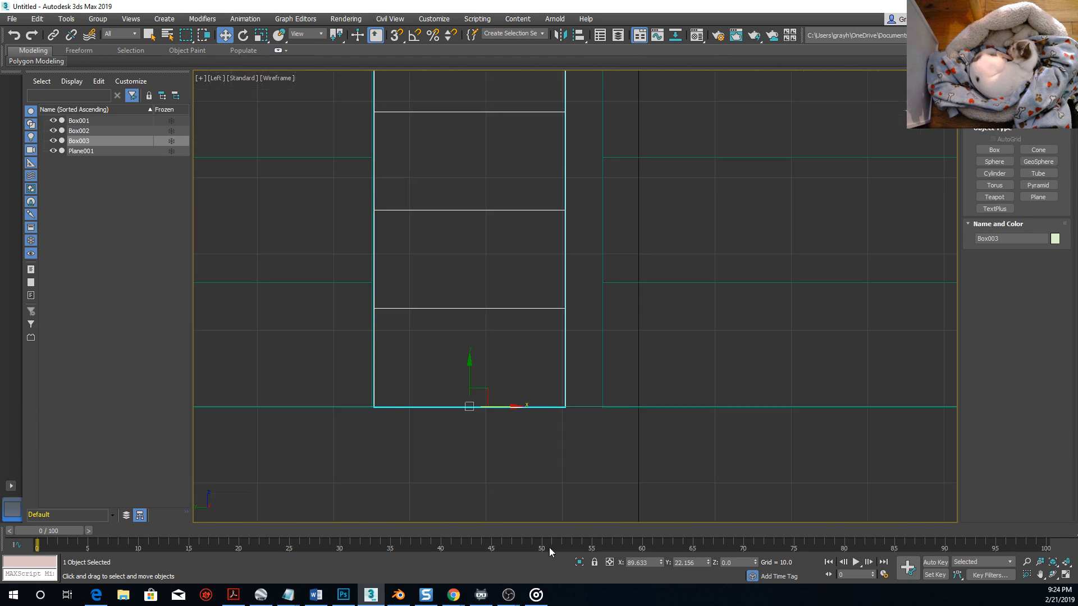
{"action": "scroll", "coordinate": [524, 447], "scroll_direction": "down", "scroll_amount": 1}
{"action": "middle_click_drag", "start_coordinate": [524, 446], "coordinate": [531, 512]}
{"action": "scroll", "coordinate": [533, 456], "scroll_direction": "down", "scroll_amount": 1}
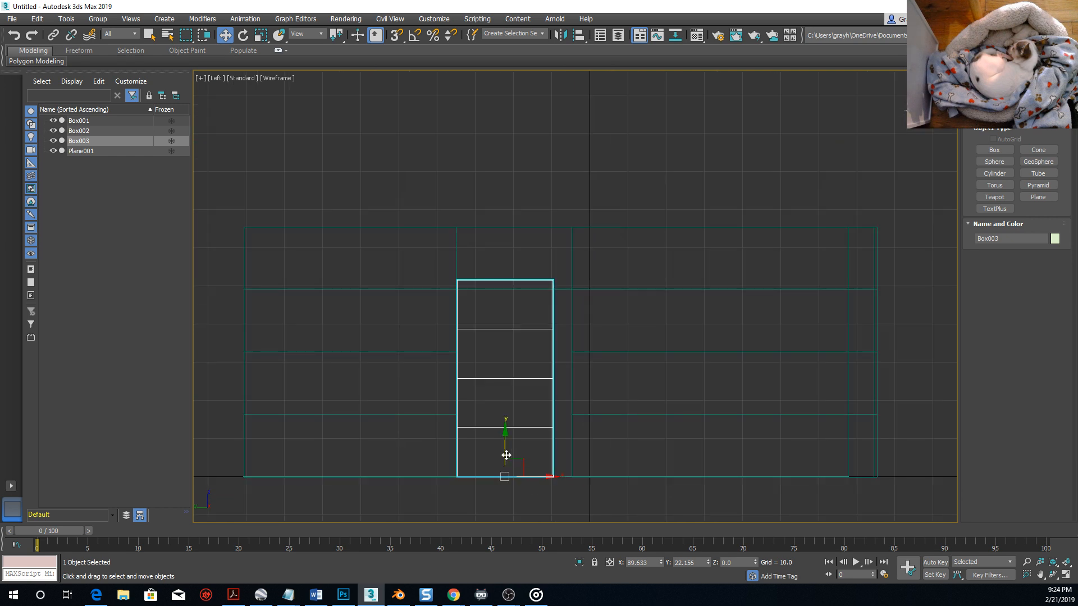
{"action": "key", "text": "F3"}
{"action": "scroll", "coordinate": [501, 420], "scroll_direction": "up", "scroll_amount": 3}
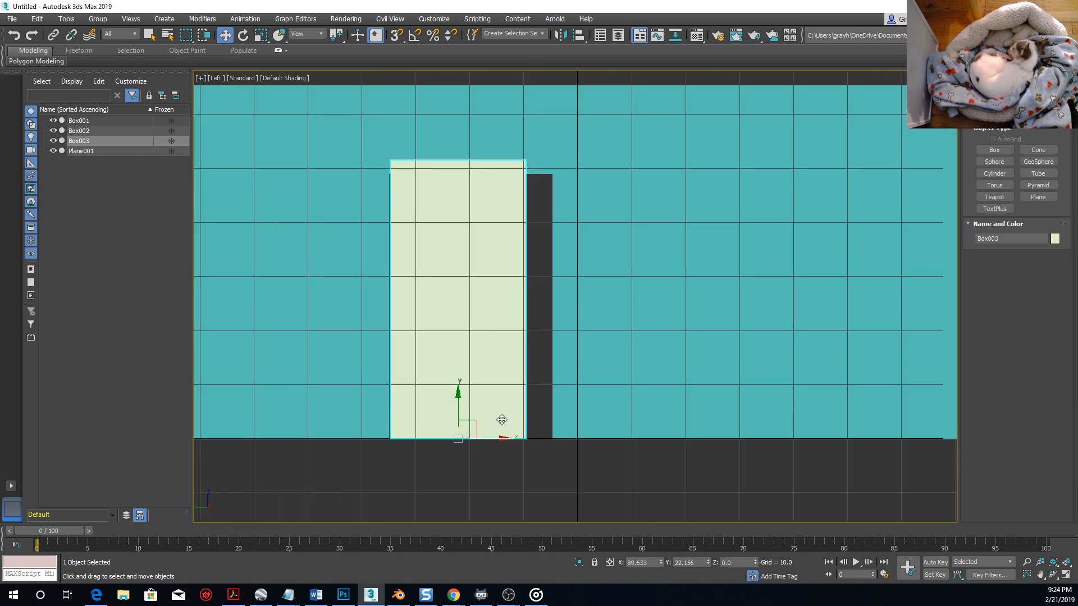
{"action": "left_click_drag", "start_coordinate": [503, 438], "coordinate": [517, 436]}
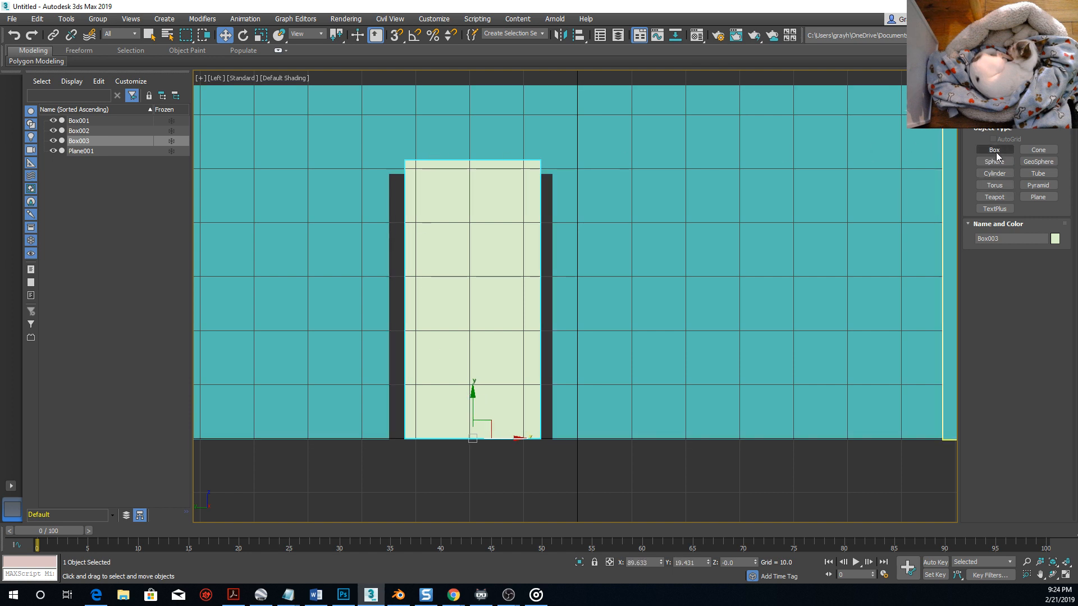
Convert the door box to an Editable Poly.
{"action": "left_click", "coordinate": [994, 149]}
{"action": "right_click", "coordinate": [469, 201]}
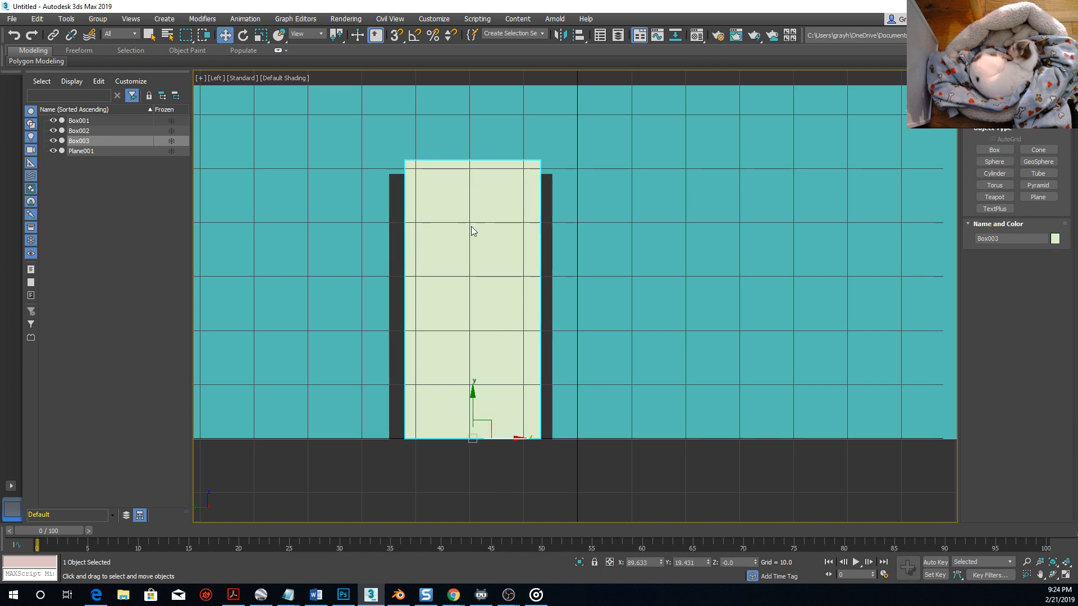
{"action": "right_click", "coordinate": [471, 225]}
{"action": "mouse_move", "coordinate": [506, 340]}
{"action": "left_click", "coordinate": [441, 349]}
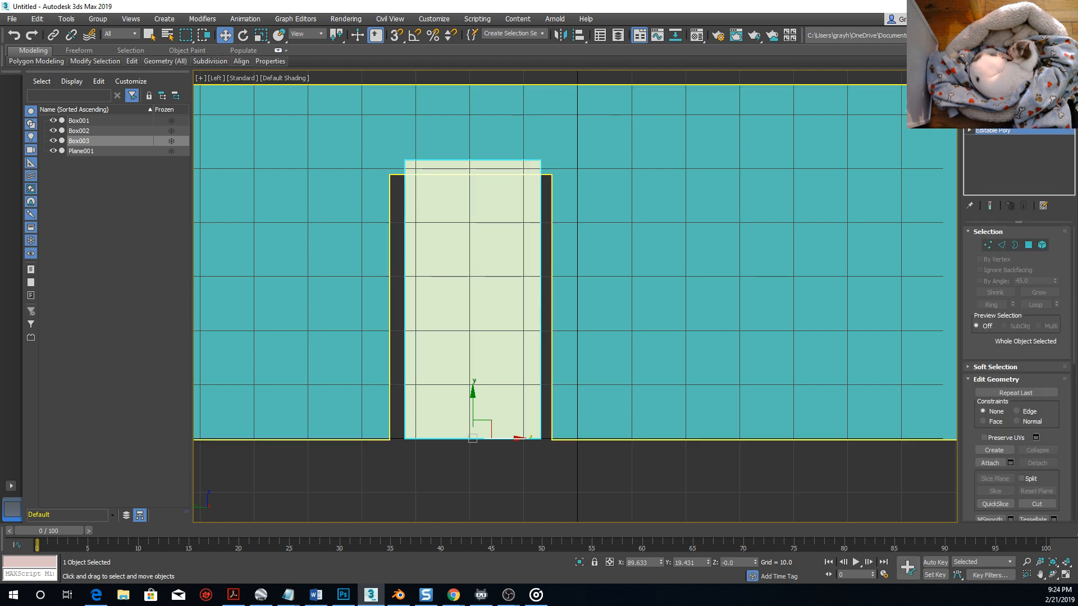
Lower the door's top vertices to about Z 49.1, flush with the top of the doorway.
{"action": "left_click", "coordinate": [969, 131]}
{"action": "left_click", "coordinate": [990, 140]}
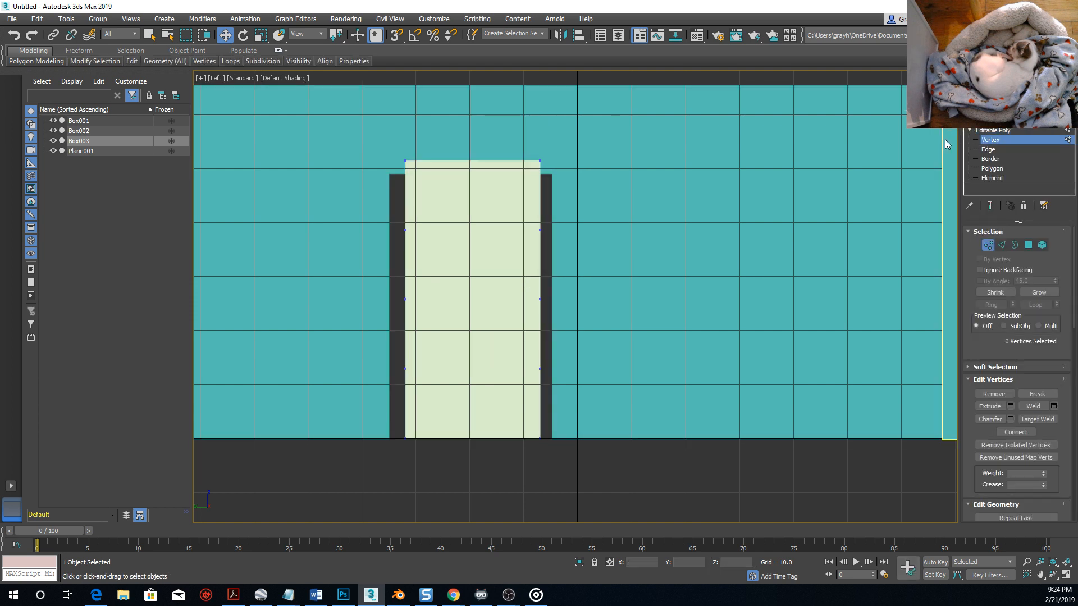
{"action": "left_click_drag", "start_coordinate": [569, 178], "coordinate": [570, 178]}
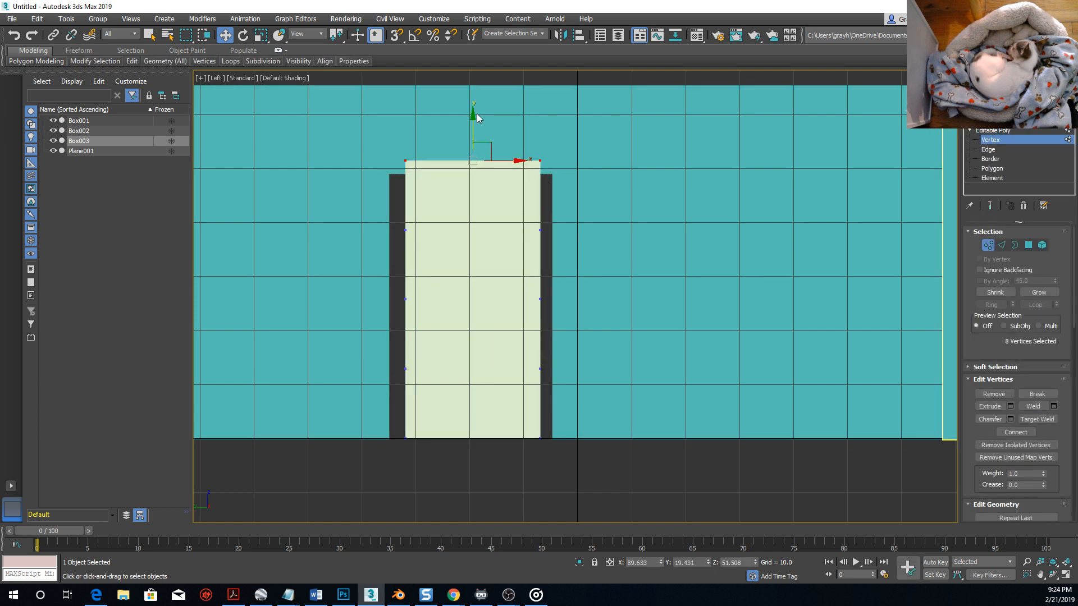
{"action": "left_click_drag", "start_coordinate": [473, 117], "coordinate": [475, 130]}
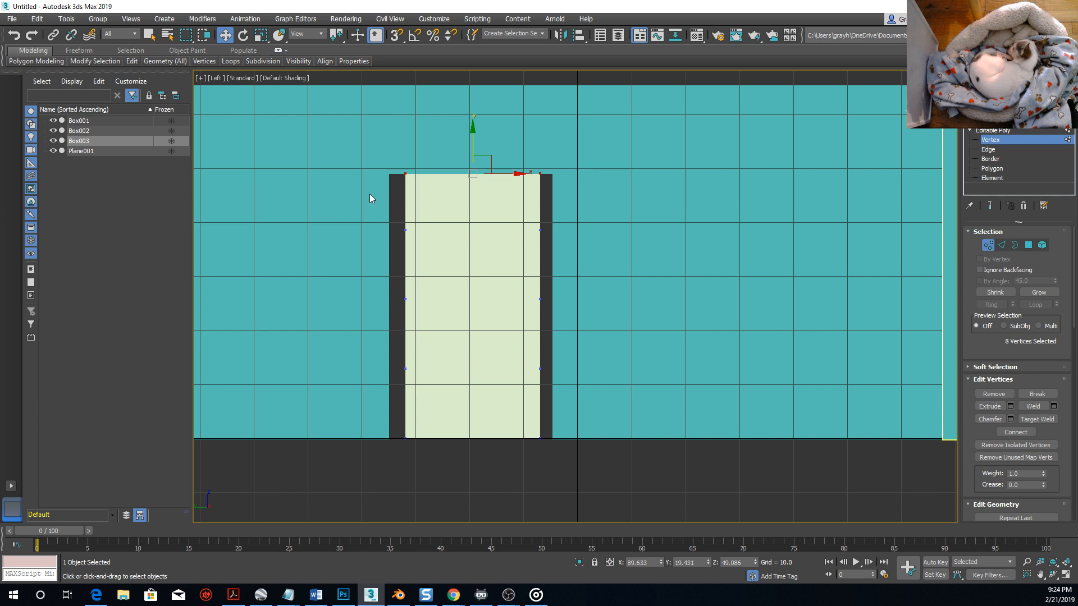
Move the vertices of both door sides outward, to about Y 34.8 and Y 4.7, to fill the doorway's width.
{"action": "left_click_drag", "start_coordinate": [437, 481], "coordinate": [442, 444]}
{"action": "left_click", "coordinate": [450, 298]}
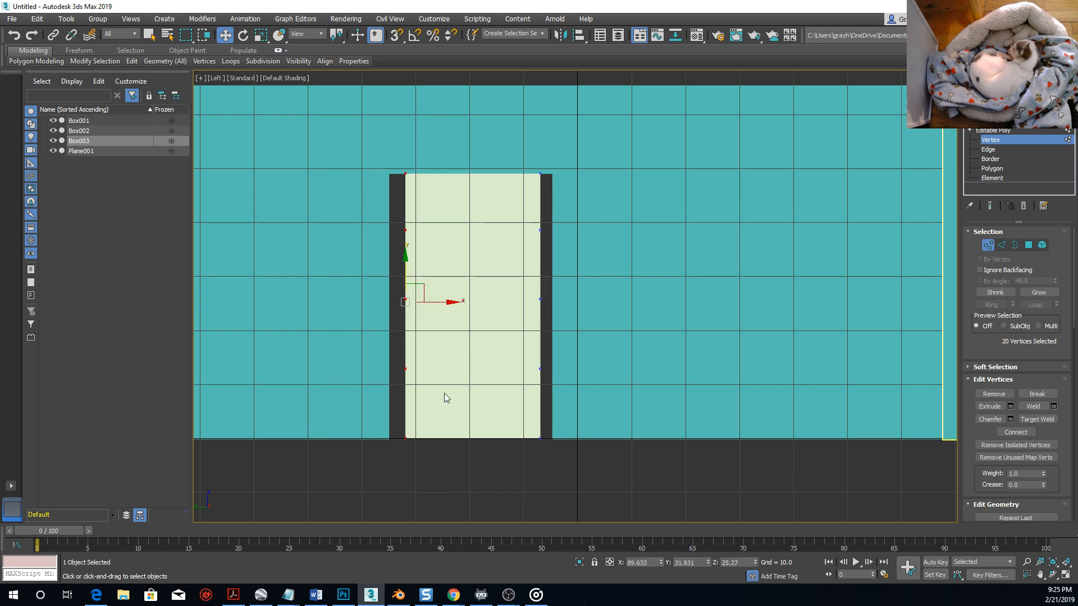
{"action": "left_click_drag", "start_coordinate": [449, 301], "coordinate": [437, 303]}
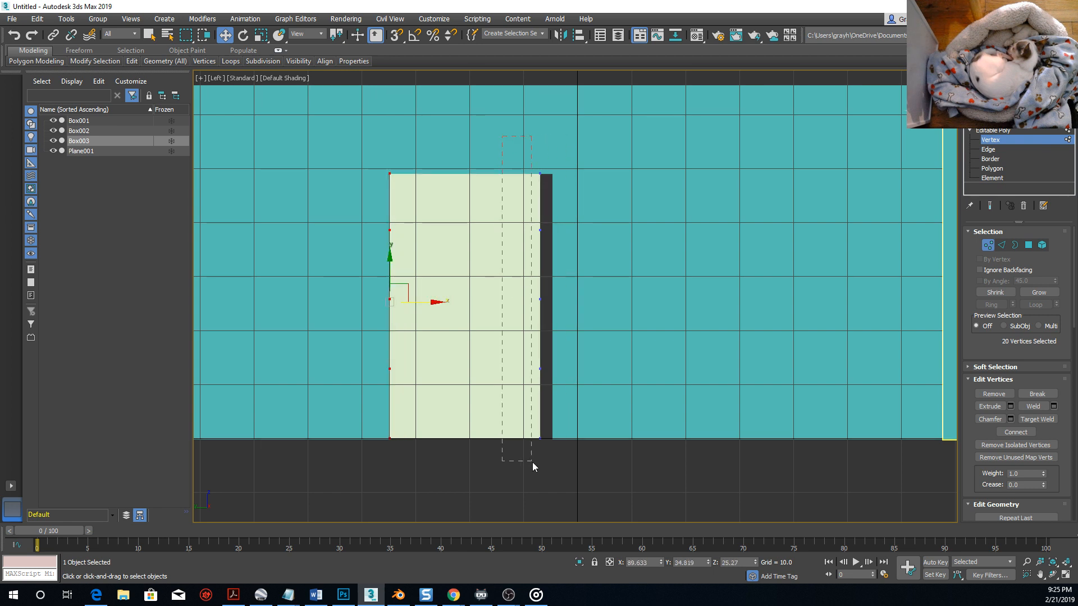
{"action": "left_click_drag", "start_coordinate": [532, 462], "coordinate": [547, 471]}
{"action": "left_click_drag", "start_coordinate": [583, 303], "coordinate": [591, 304]}
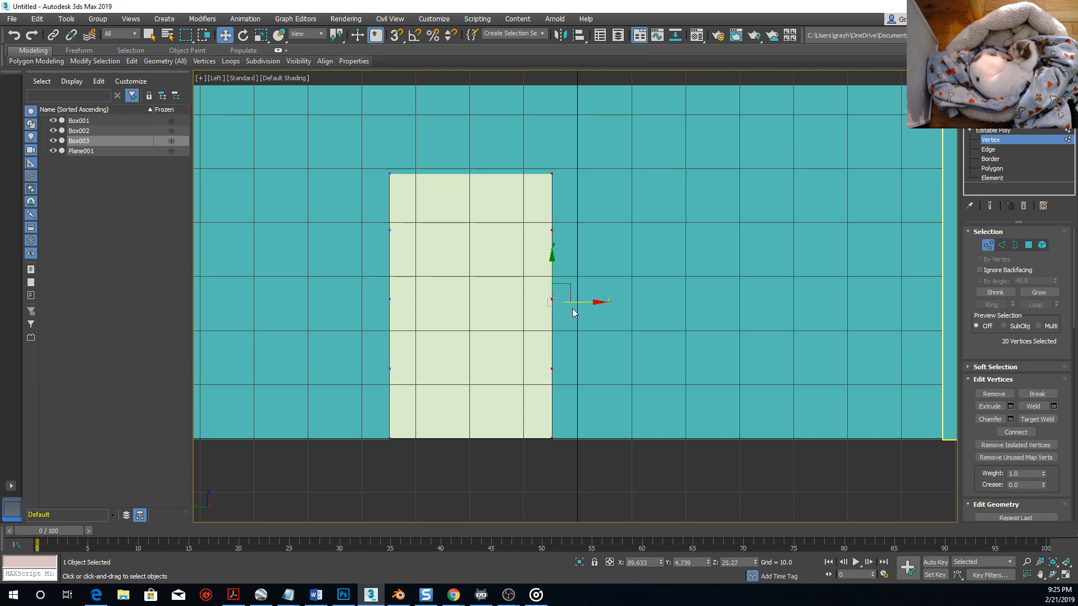
Leave vertex editing and move the whole door about 3 units along X into the wall's thickness in the Top view.
{"action": "key", "text": "t"}
{"action": "scroll", "coordinate": [544, 341], "scroll_direction": "down", "scroll_amount": 3}
{"action": "scroll", "coordinate": [634, 199], "scroll_direction": "up", "scroll_amount": 8}
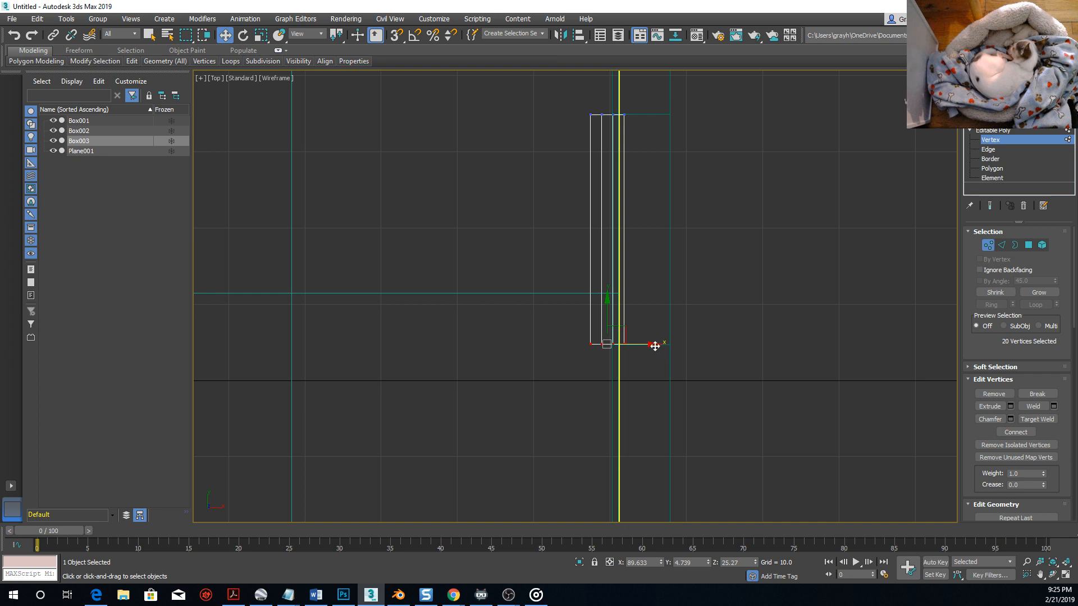
{"action": "left_click_drag", "start_coordinate": [654, 346], "coordinate": [673, 348]}
{"action": "key", "text": "ctrl+z"}
{"action": "left_click", "coordinate": [757, 319]}
{"action": "left_click", "coordinate": [1000, 131]}
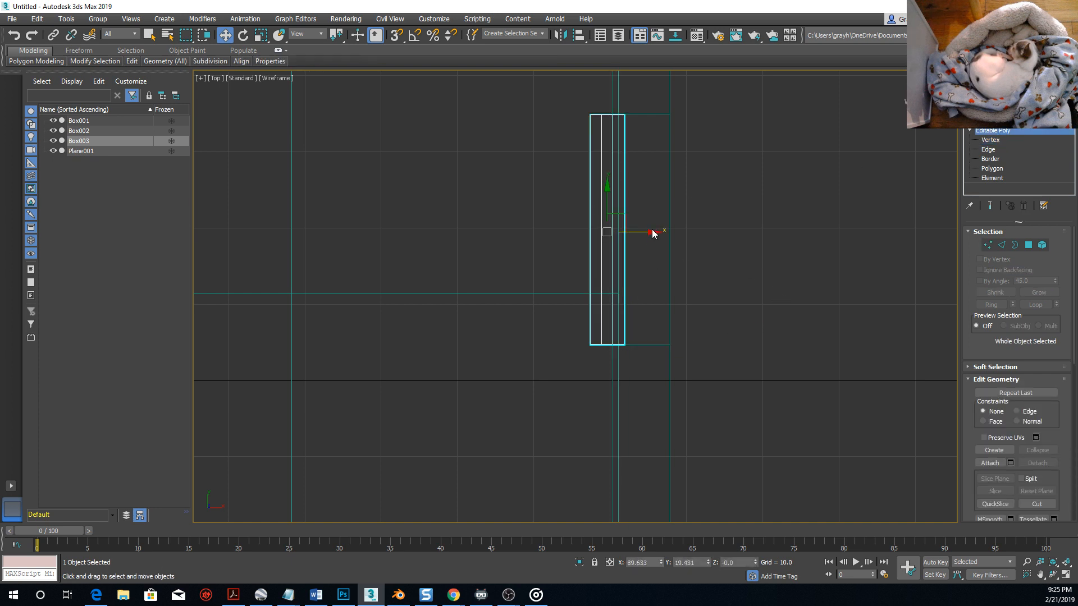
{"action": "left_click_drag", "start_coordinate": [647, 233], "coordinate": [670, 239]}
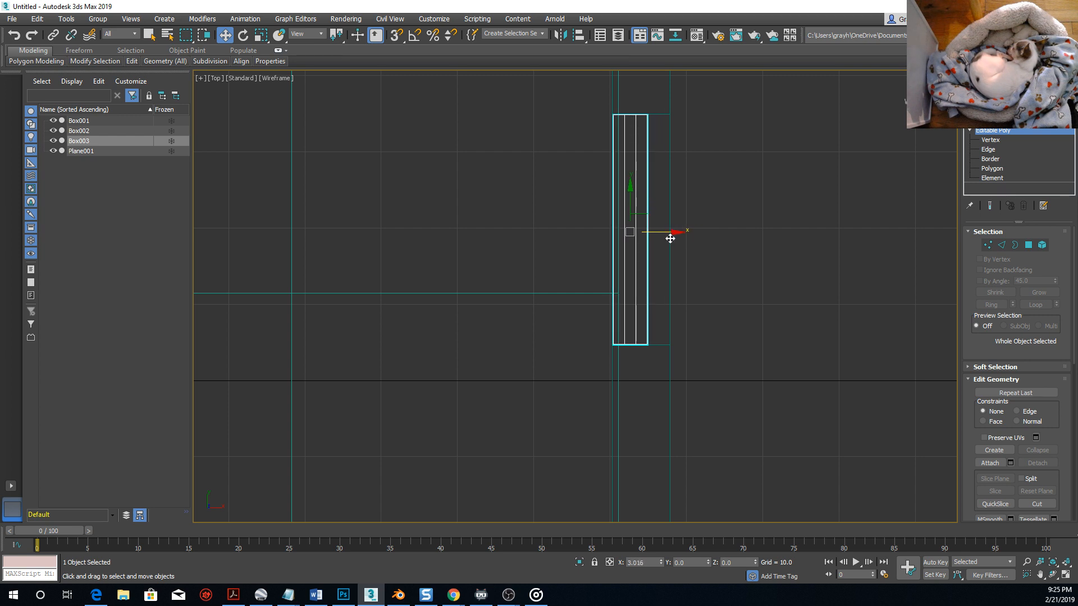
{"action": "scroll", "coordinate": [601, 316], "scroll_direction": "down", "scroll_amount": 3}
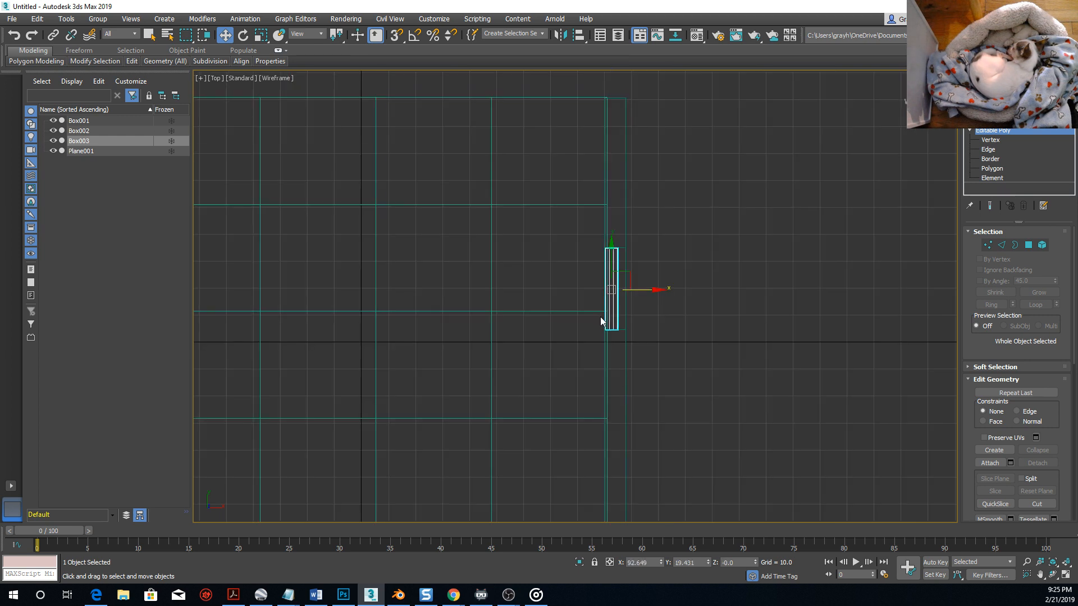
{"action": "middle_click_drag", "start_coordinate": [601, 316], "coordinate": [680, 259], "text": "alt"}
{"action": "middle_click_drag", "start_coordinate": [624, 299], "coordinate": [621, 299]}
{"action": "left_click", "coordinate": [970, 83]}
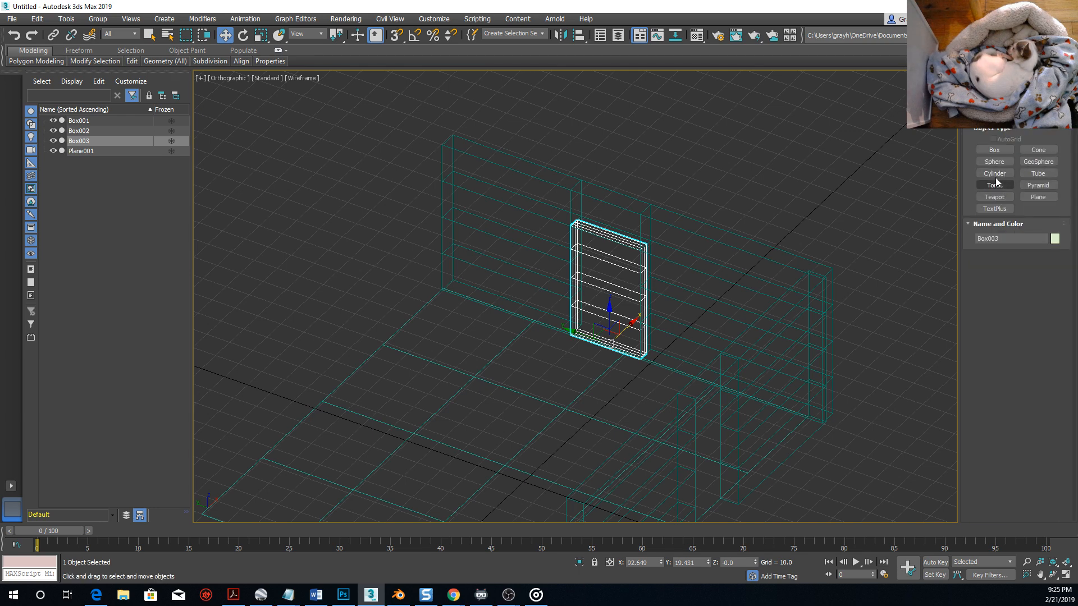
{"action": "left_click", "coordinate": [993, 162]}
{"action": "left_click_drag", "start_coordinate": [390, 332], "coordinate": [388, 331]}
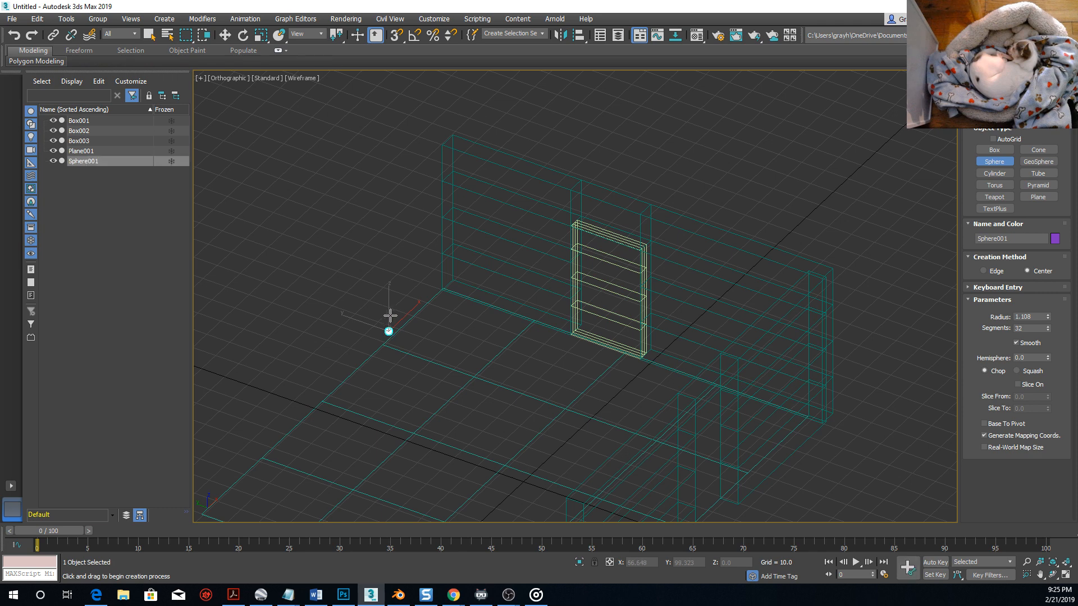
{"action": "right_click", "coordinate": [479, 324]}
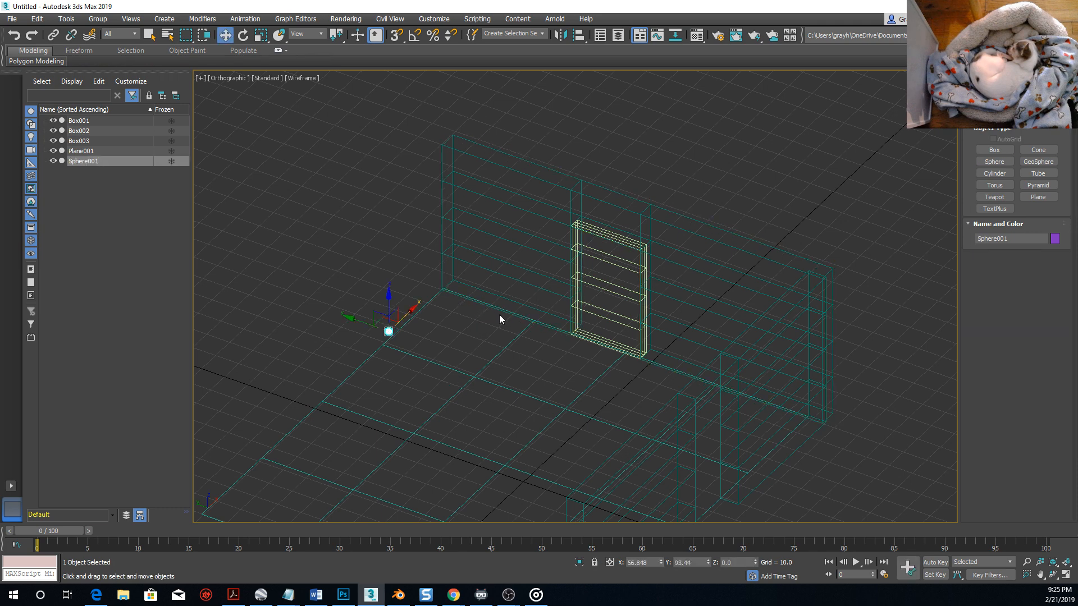
{"action": "key", "text": "Delete"}
Create a standing cylinder of about radius 1.8 and height 7.3 on the floor beside the door's lower corner.
{"action": "left_click", "coordinate": [994, 173]}
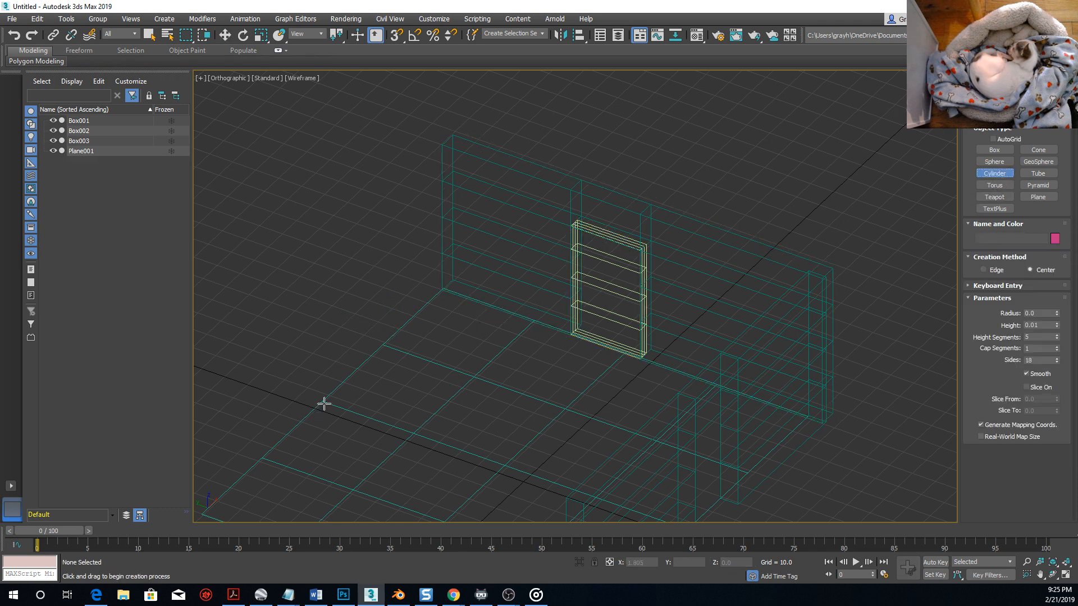
{"action": "left_click_drag", "start_coordinate": [560, 356], "coordinate": [564, 358]}
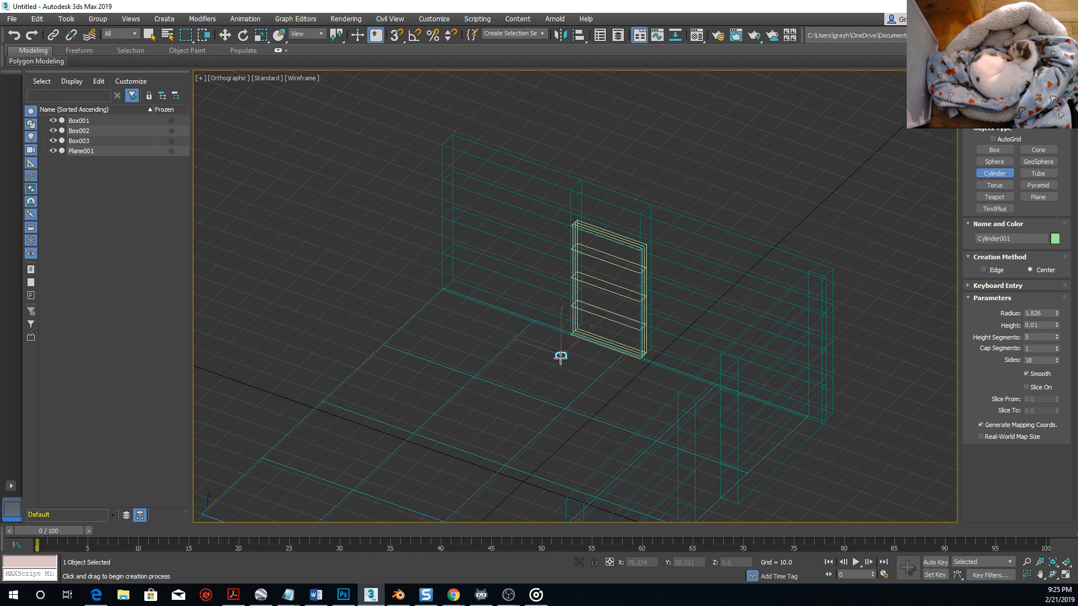
{"action": "left_click", "coordinate": [560, 337]}
{"action": "scroll", "coordinate": [568, 352], "scroll_direction": "up", "scroll_amount": 6}
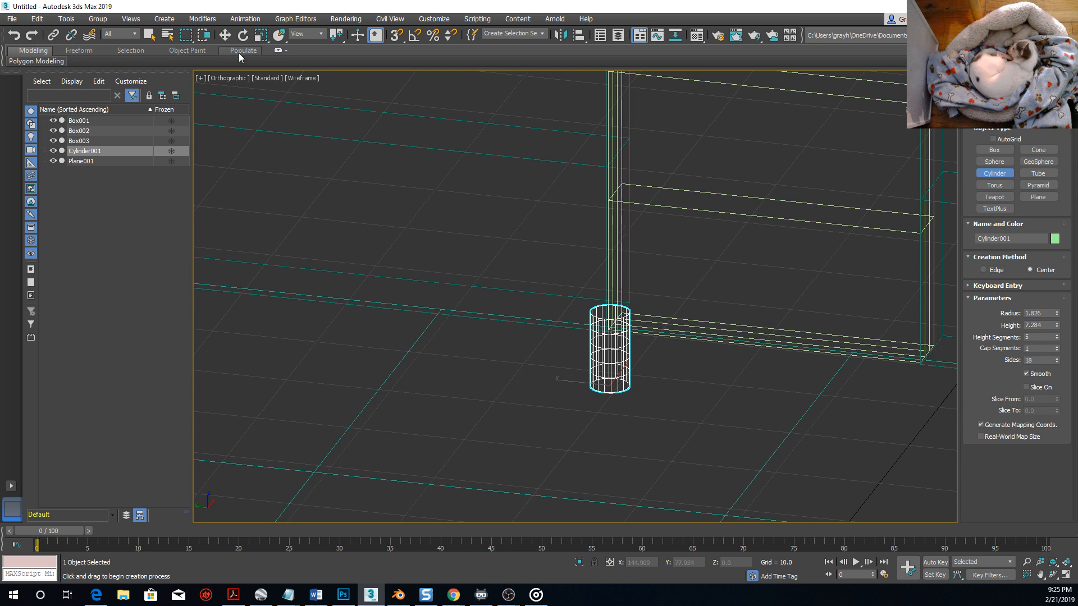
Move the cylinder to the bottom corner of the door's hinge side, at about X 89.7 and Y 34.4.
{"action": "left_click", "coordinate": [225, 35]}
{"action": "left_click_drag", "start_coordinate": [566, 380], "coordinate": [533, 377]}
{"action": "middle_click_drag", "start_coordinate": [593, 378], "coordinate": [572, 424], "text": "alt"}
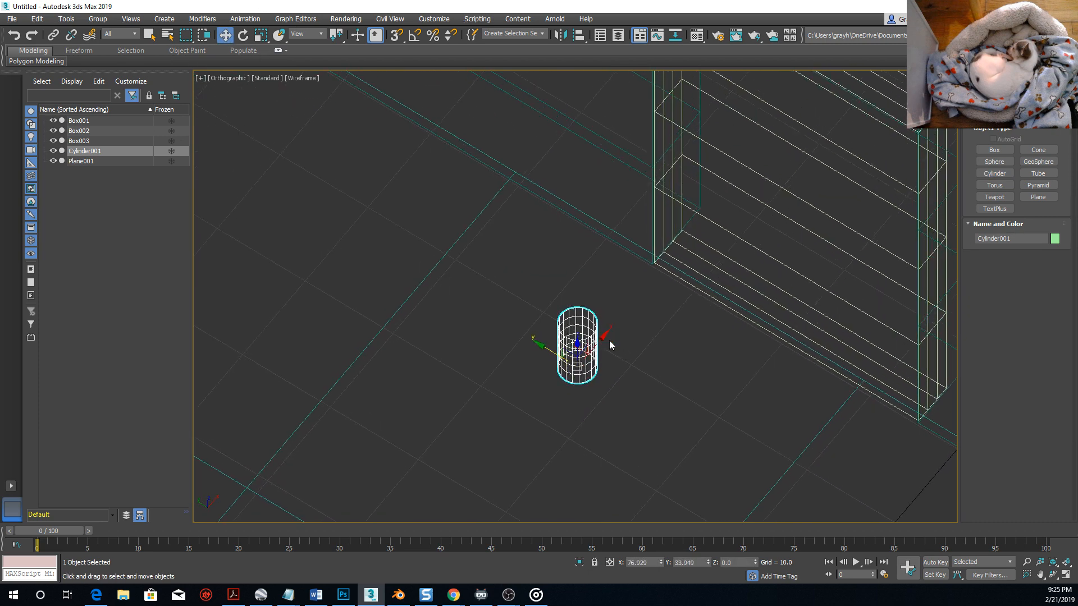
{"action": "left_click_drag", "start_coordinate": [610, 344], "coordinate": [660, 231]}
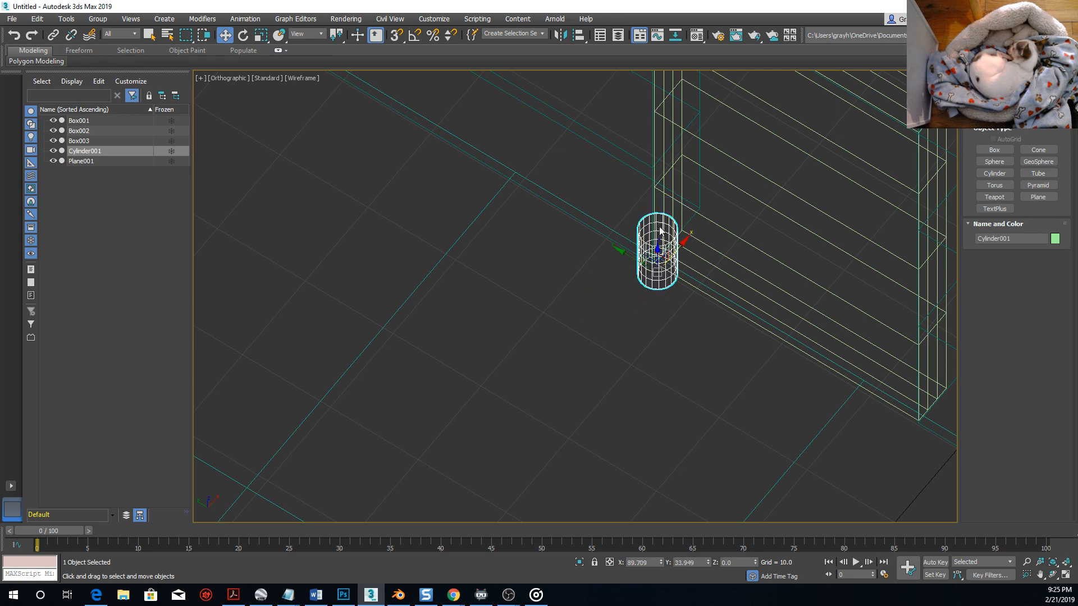
{"action": "middle_click_drag", "start_coordinate": [660, 231], "coordinate": [696, 243], "text": "alt"}
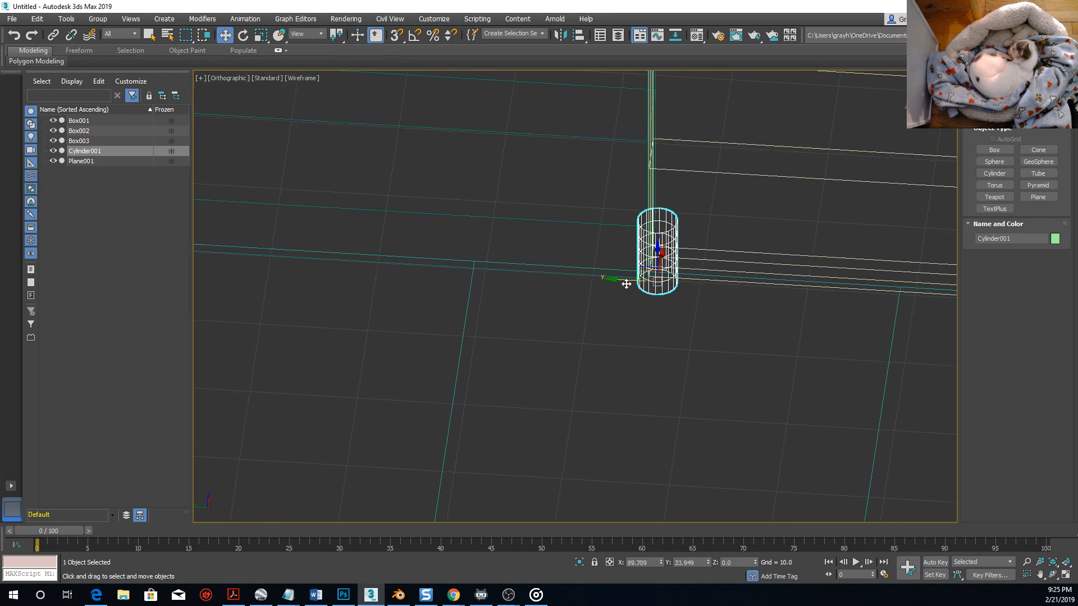
{"action": "left_click_drag", "start_coordinate": [618, 277], "coordinate": [609, 277]}
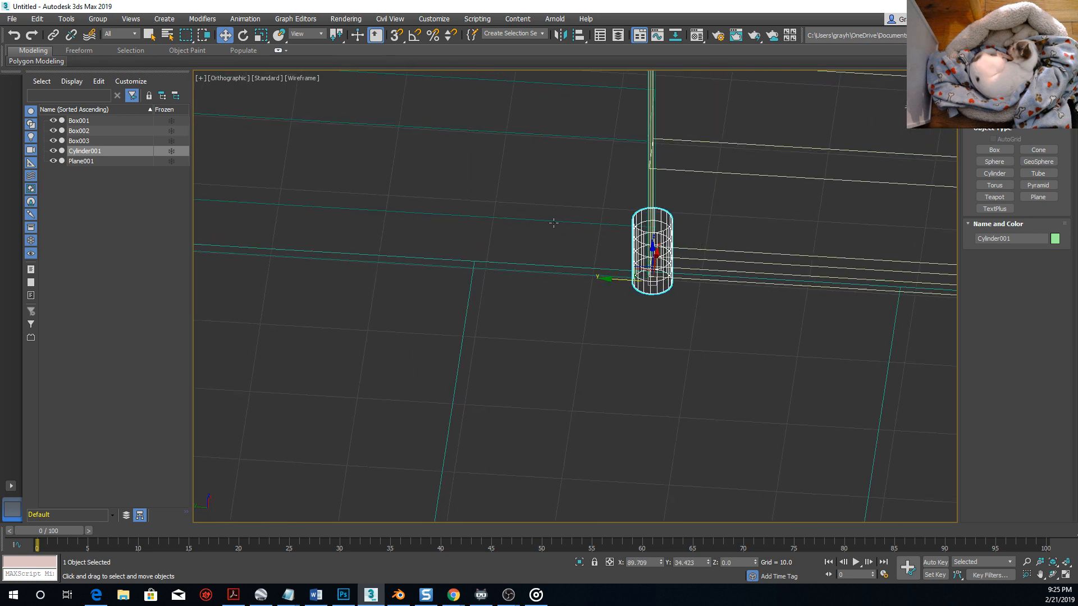
Set the cylinder's height to 4 and radius to 0.5, and shift it to about X 90.4 against the door's edge.
{"action": "left_click", "coordinate": [986, 83]}
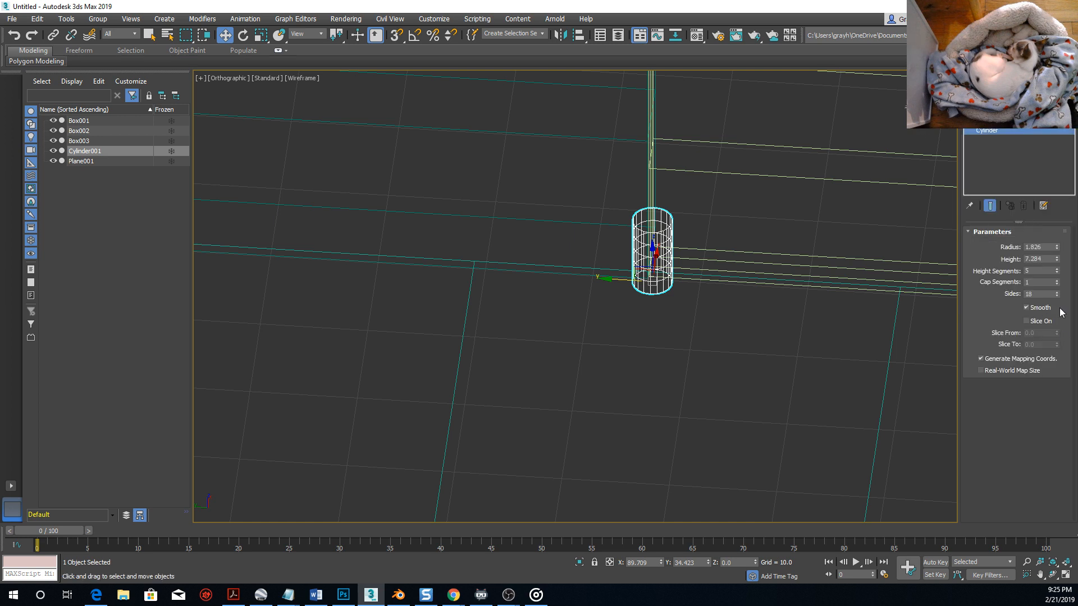
{"action": "double_click", "coordinate": [1043, 259]}
{"action": "type", "text": "1"}
{"action": "key", "text": "Return"}
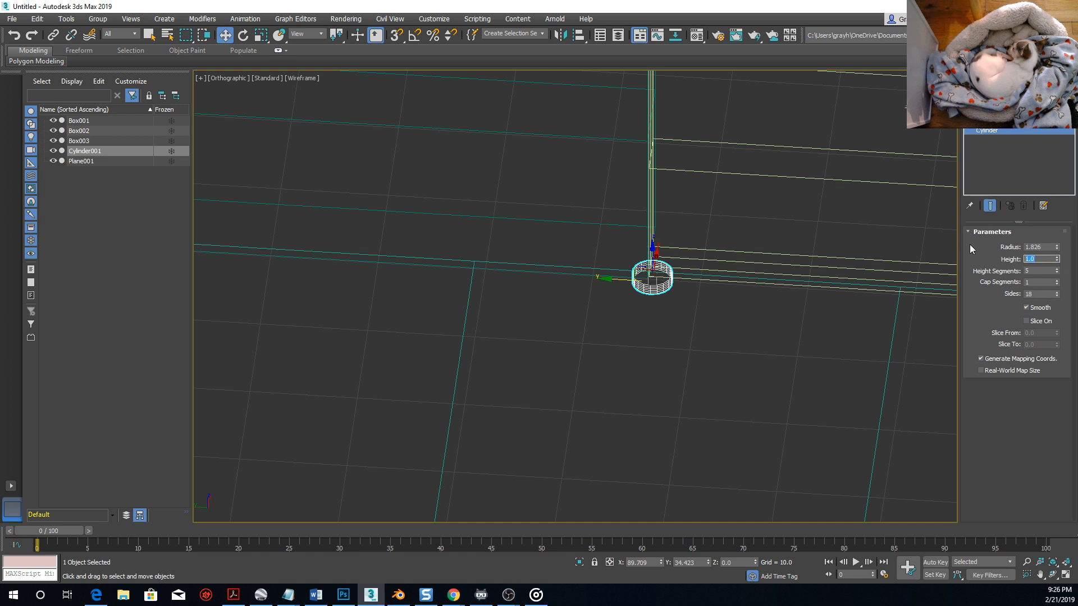
{"action": "type", "text": "4"}
{"action": "key", "text": "Return"}
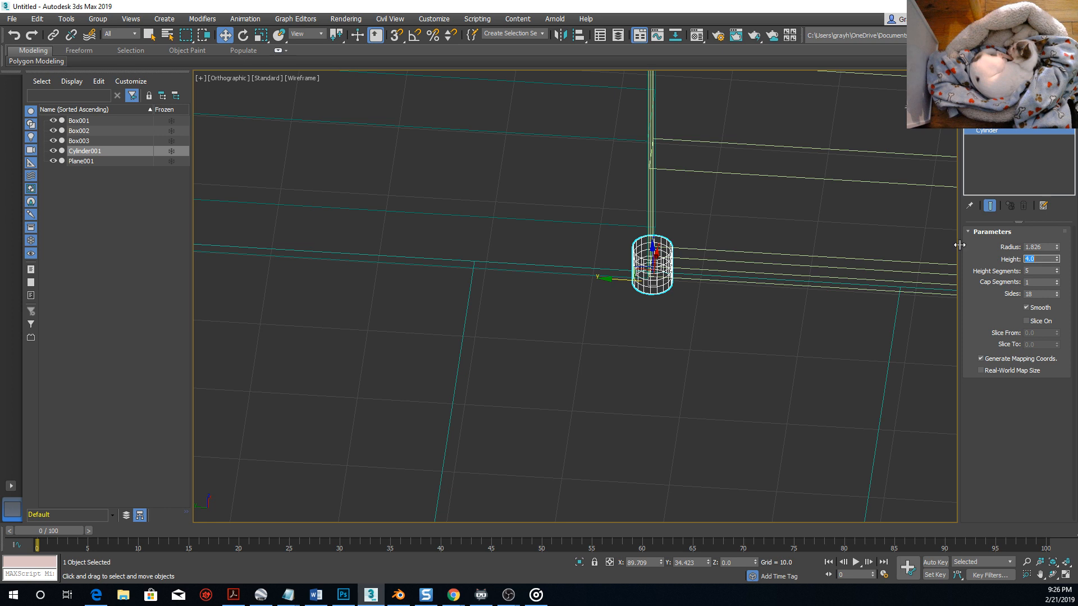
{"action": "double_click", "coordinate": [1047, 247]}
{"action": "type", "text": ".5"}
{"action": "key", "text": "Return"}
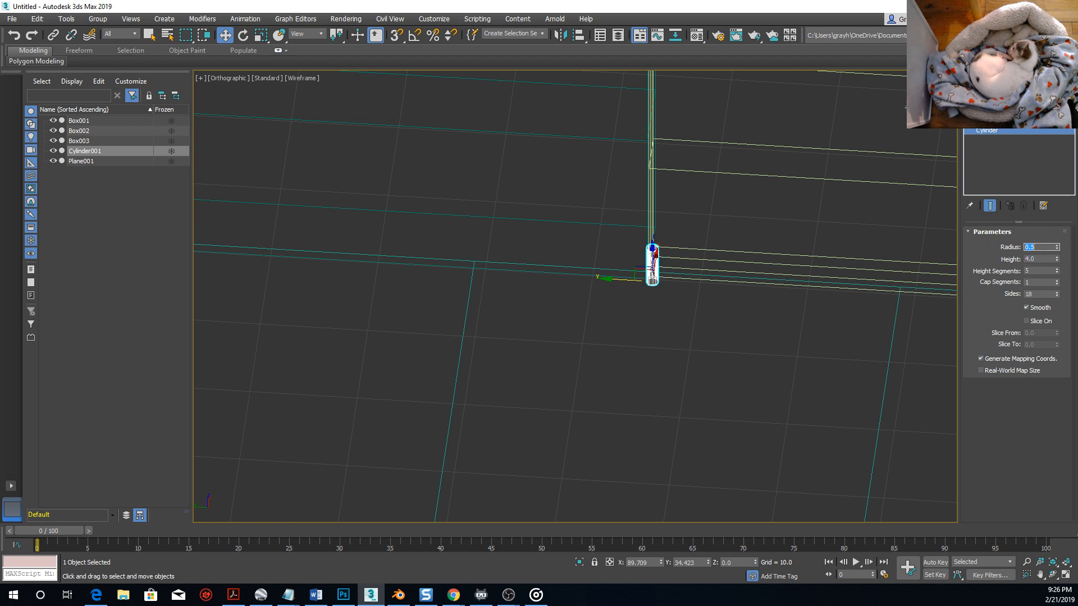
{"action": "middle_click_drag", "start_coordinate": [628, 372], "coordinate": [659, 322], "text": "alt"}
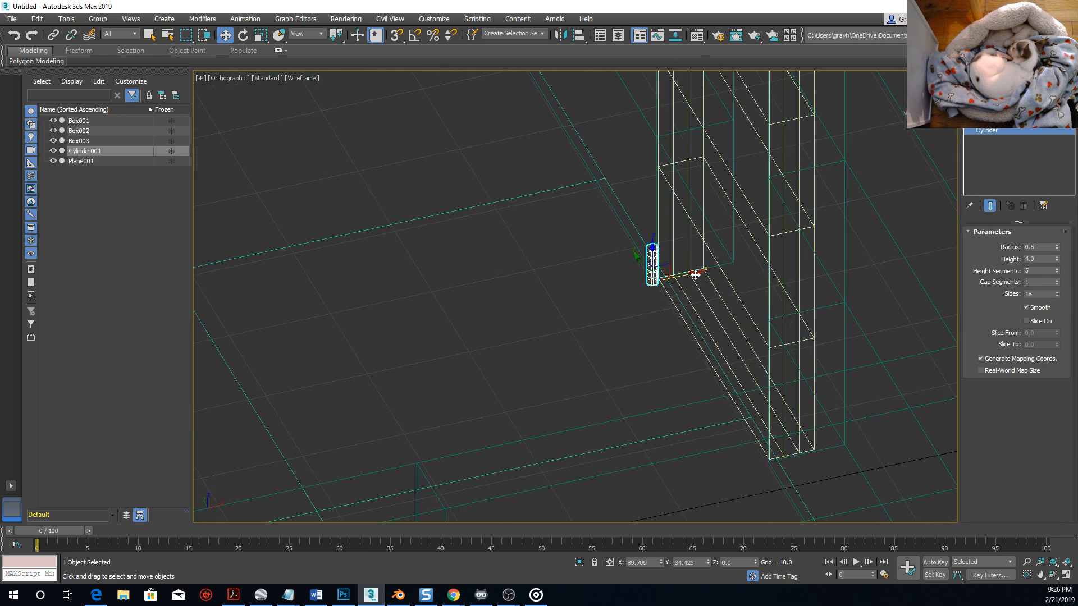
{"action": "left_click_drag", "start_coordinate": [696, 275], "coordinate": [702, 273]}
Copy the hinge cylinder twice up the door's edge, to about Z 18.5 and Z 42.8.
{"action": "middle_click_drag", "start_coordinate": [688, 267], "coordinate": [741, 345]}
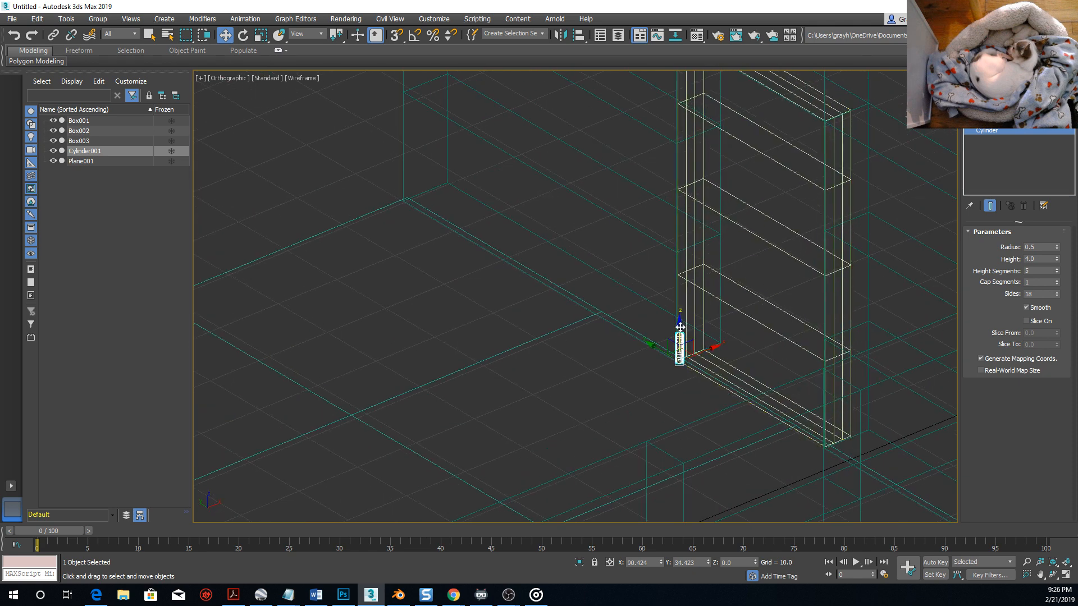
{"action": "left_click_drag", "start_coordinate": [680, 327], "coordinate": [676, 200], "text": "shift"}
{"action": "left_click", "coordinate": [554, 346]}
{"action": "mouse_move", "coordinate": [623, 326]}
{"action": "middle_mouse_down"}
{"action": "mouse_move", "coordinate": [597, 370]}
{"action": "mouse_move", "coordinate": [638, 351]}
{"action": "middle_mouse_up"}
{"action": "scroll", "coordinate": [598, 370], "scroll_direction": "down", "scroll_amount": 2}
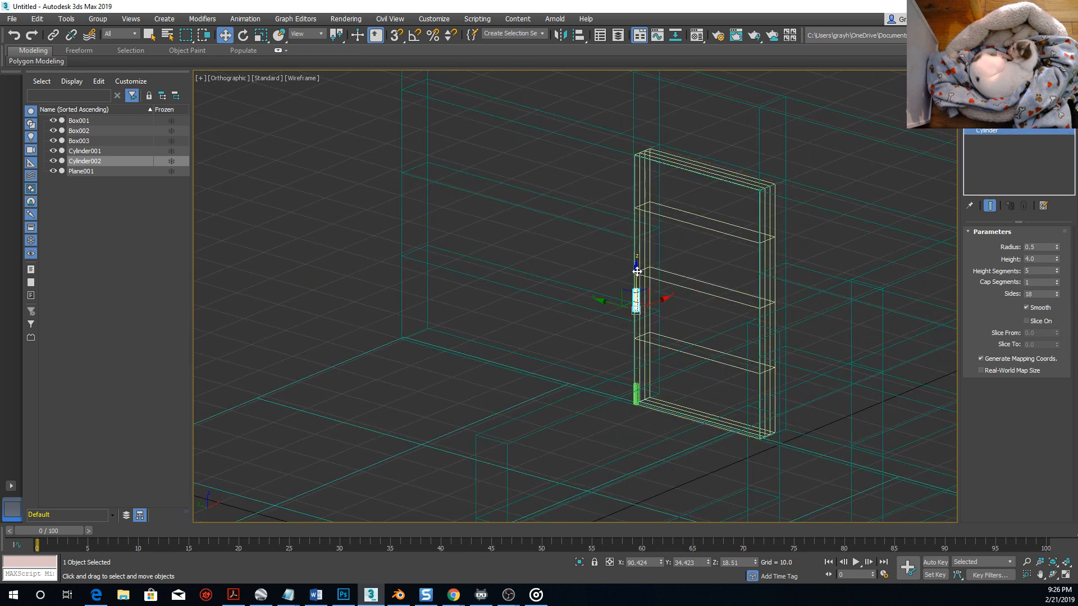
{"action": "left_click_drag", "start_coordinate": [637, 270], "coordinate": [626, 145], "text": "shift"}
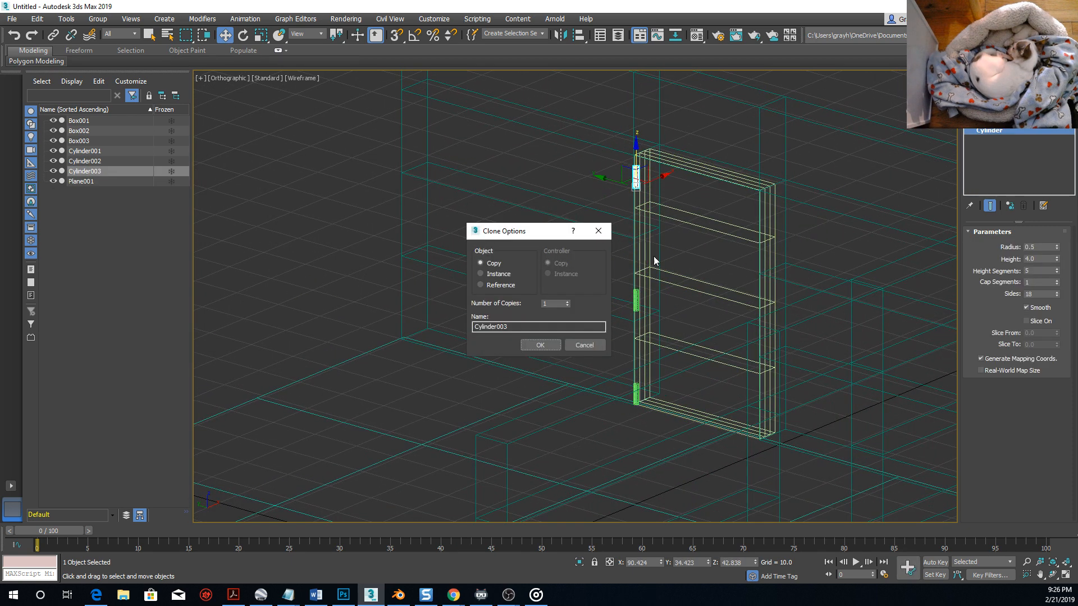
{"action": "left_click", "coordinate": [552, 345]}
Attach all three hinge cylinders to the door's Editable Poly.
{"action": "mouse_move", "coordinate": [604, 366]}
{"action": "middle_mouse_down", "text": "alt"}
{"action": "mouse_move", "coordinate": [568, 404]}
{"action": "mouse_move", "coordinate": [527, 397]}
{"action": "mouse_move", "coordinate": [648, 385]}
{"action": "mouse_move", "coordinate": [612, 389]}
{"action": "mouse_move", "coordinate": [621, 384]}
{"action": "mouse_move", "coordinate": [589, 344]}
{"action": "mouse_move", "coordinate": [629, 355]}
{"action": "mouse_move", "coordinate": [647, 338]}
{"action": "mouse_move", "coordinate": [657, 360]}
{"action": "mouse_move", "coordinate": [637, 340]}
{"action": "mouse_move", "coordinate": [637, 314]}
{"action": "middle_mouse_up", "text": "alt"}
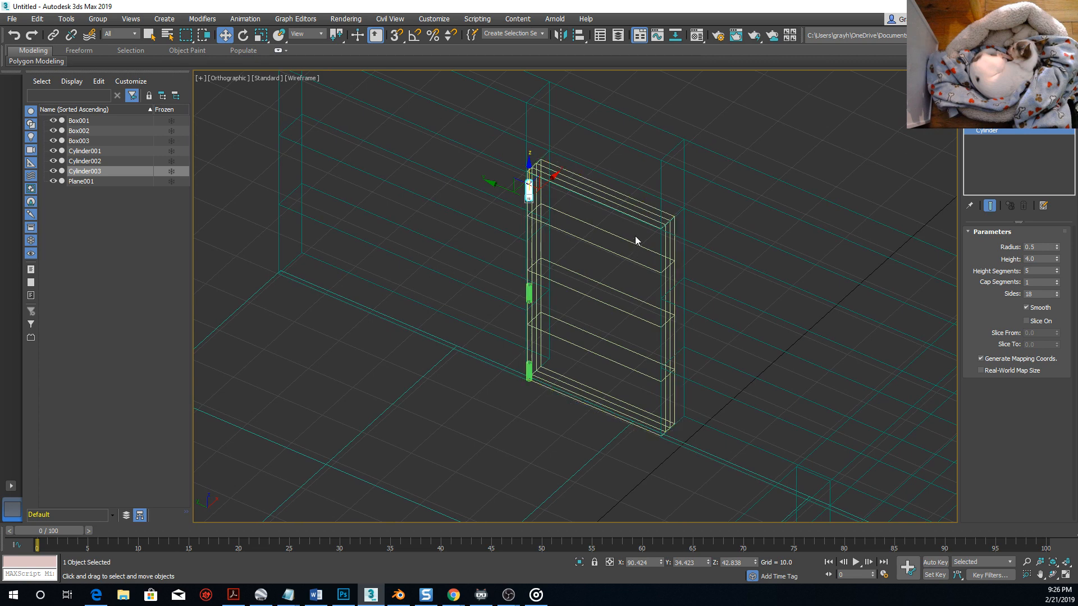
{"action": "left_click", "coordinate": [632, 269]}
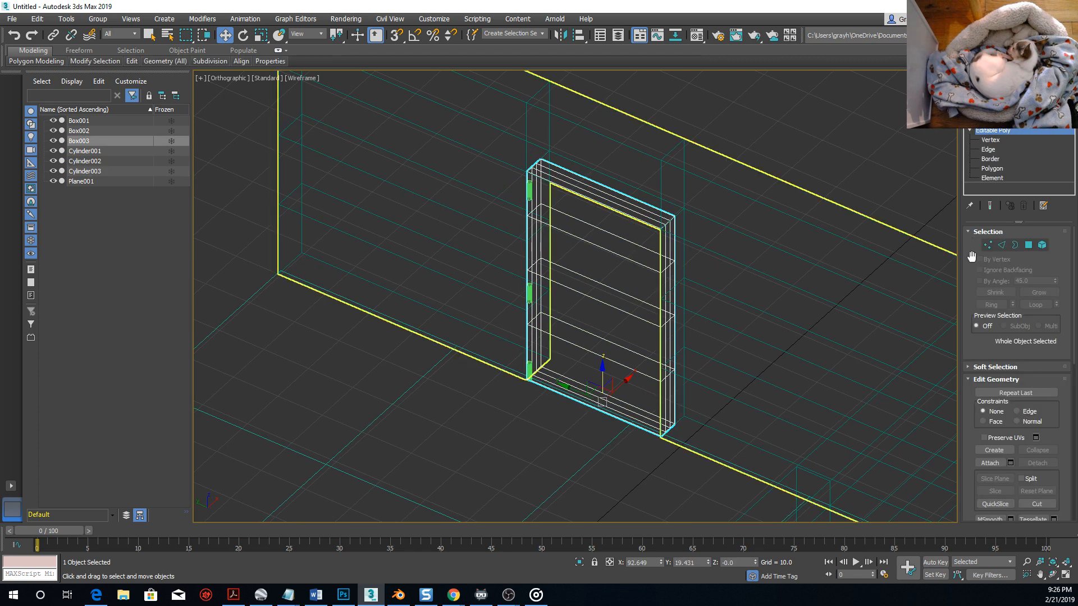
{"action": "scroll", "coordinate": [965, 376], "scroll_direction": "down", "scroll_amount": 1}
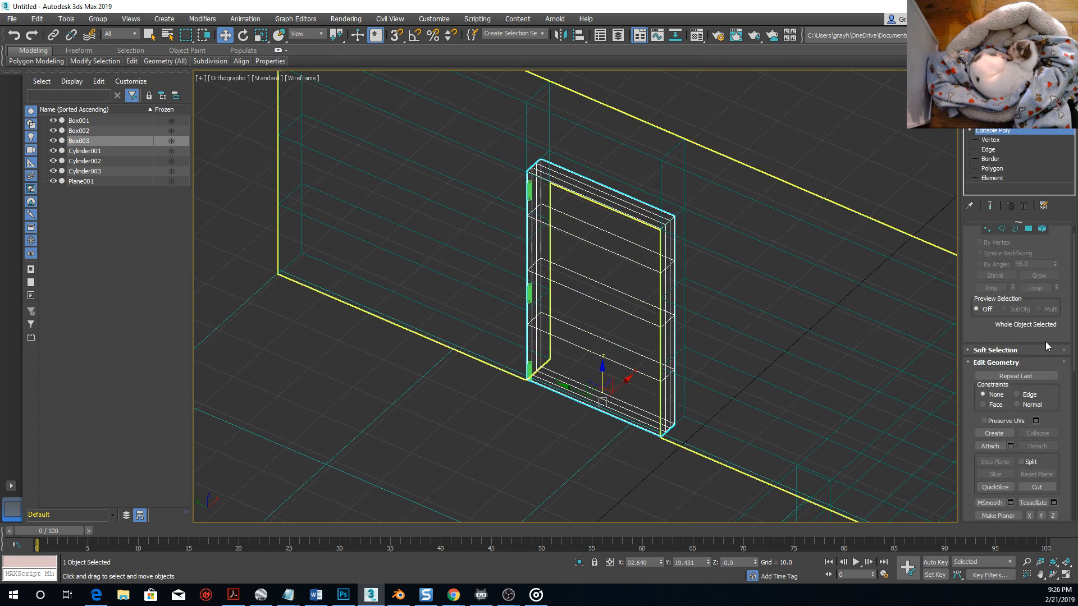
{"action": "scroll", "coordinate": [1027, 348], "scroll_direction": "down", "scroll_amount": 3}
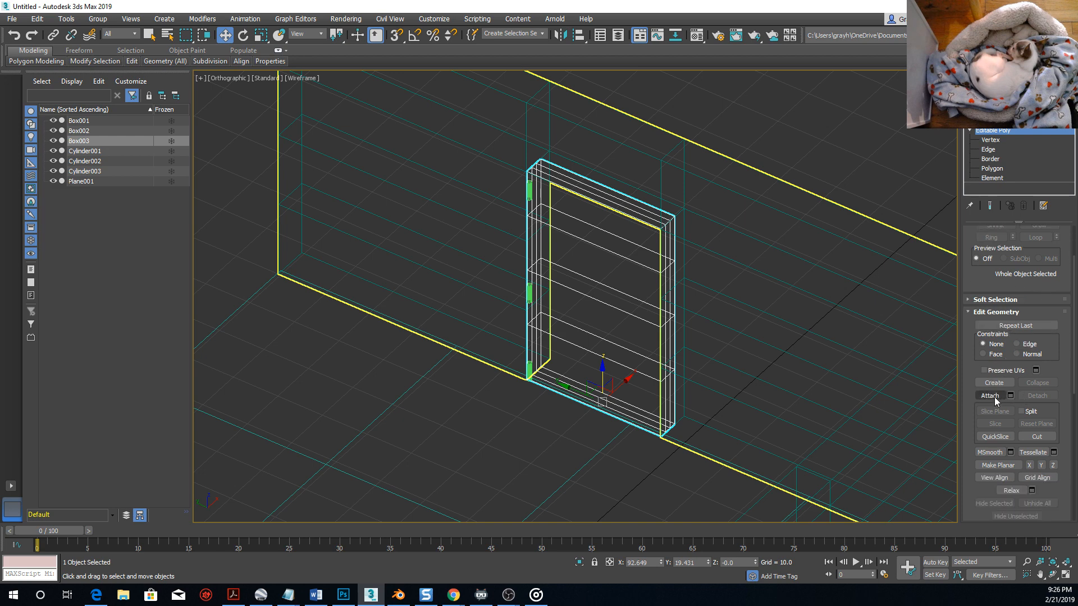
{"action": "left_click", "coordinate": [991, 396]}
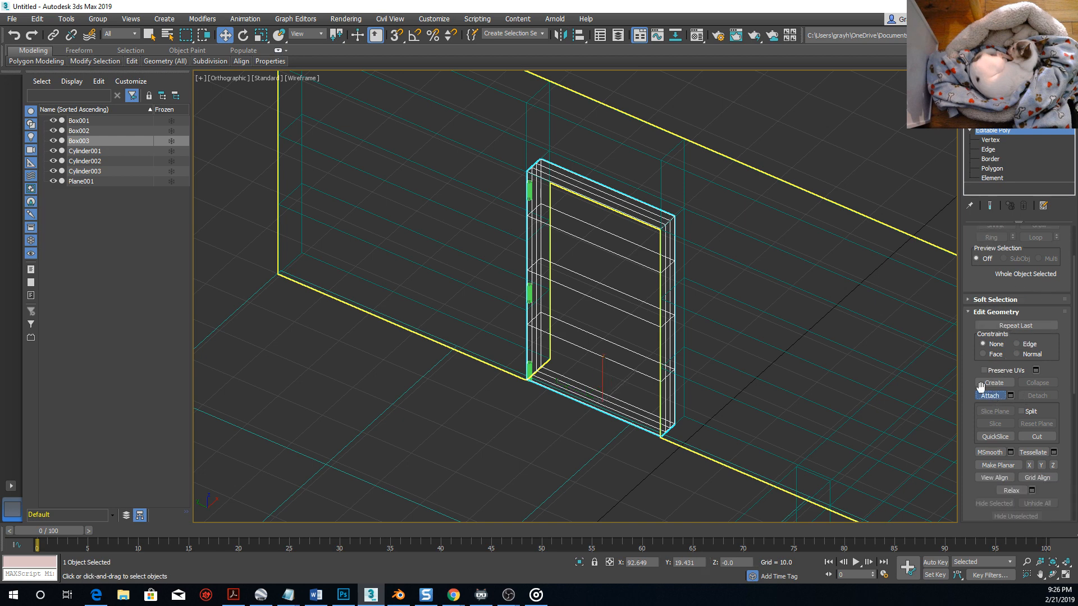
{"action": "left_click", "coordinate": [528, 190]}
{"action": "left_click", "coordinate": [529, 292]}
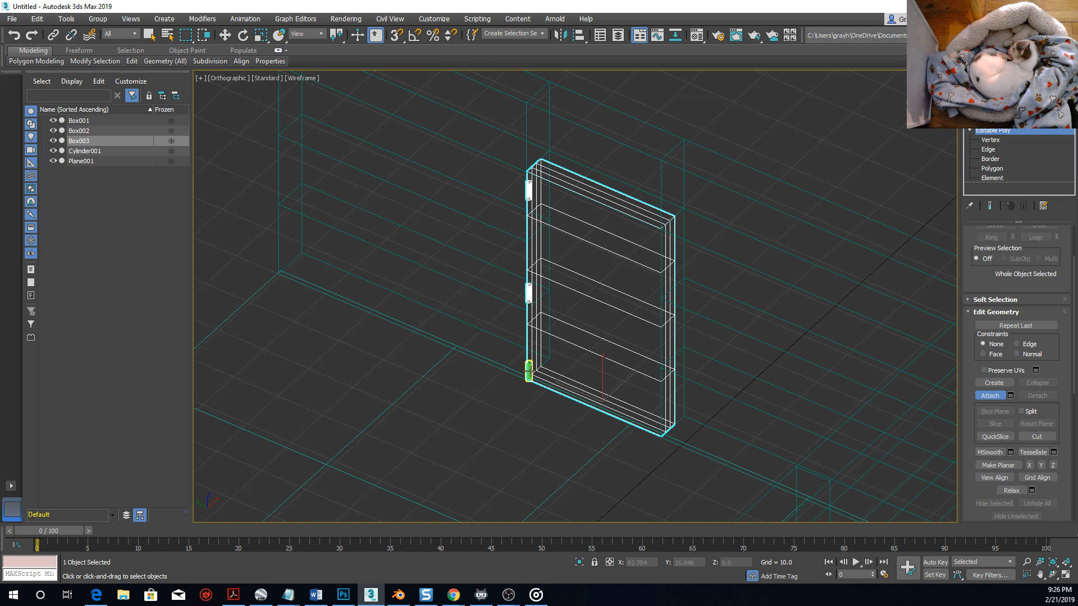
{"action": "left_click", "coordinate": [529, 370]}
Examine in the Top view, at vertex level, how the hinge circle sits on the door's corner.
{"action": "left_click", "coordinate": [991, 140]}
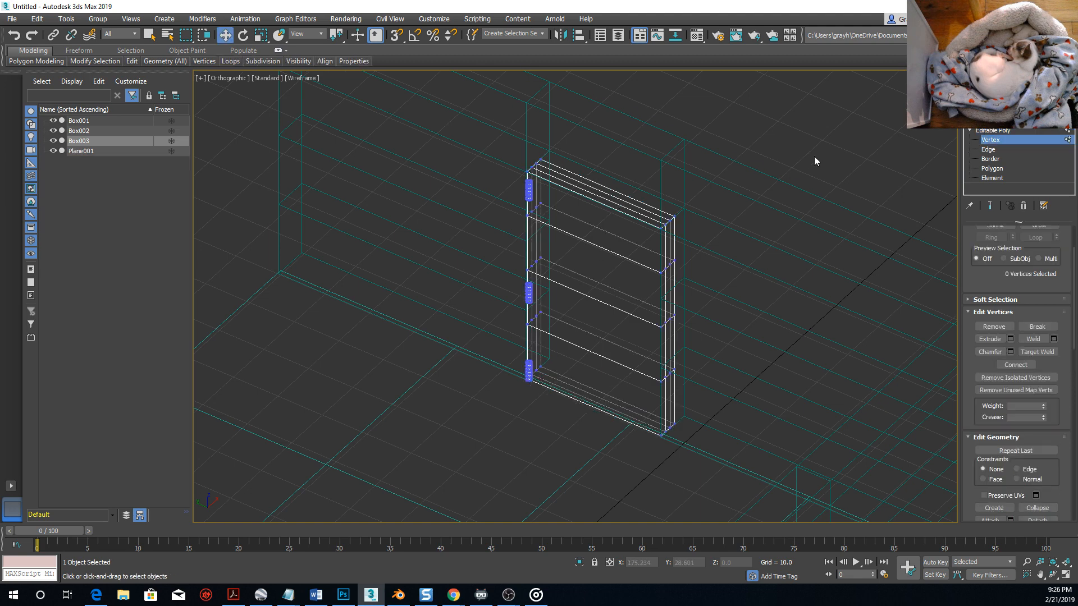
{"action": "key", "text": "t"}
{"action": "scroll", "coordinate": [689, 261], "scroll_direction": "down", "scroll_amount": 3}
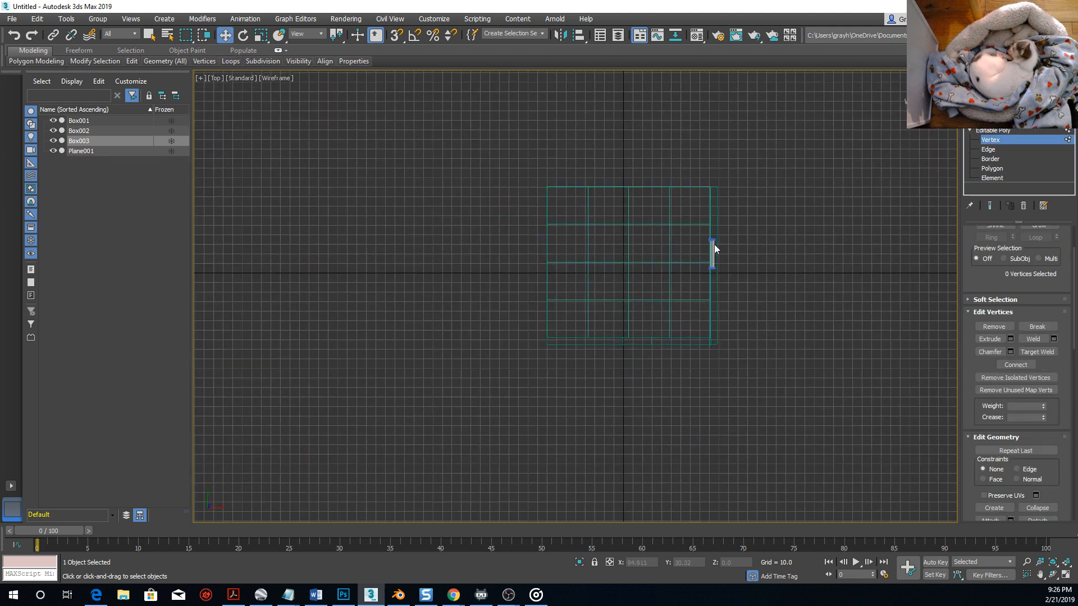
{"action": "scroll", "coordinate": [714, 247], "scroll_direction": "up", "scroll_amount": 7}
{"action": "scroll", "coordinate": [700, 300], "scroll_direction": "up", "scroll_amount": 1}
{"action": "middle_click_drag", "start_coordinate": [745, 190], "coordinate": [605, 284]}
{"action": "scroll", "coordinate": [605, 284], "scroll_direction": "up", "scroll_amount": 1}
{"action": "scroll", "coordinate": [571, 247], "scroll_direction": "up", "scroll_amount": 2}
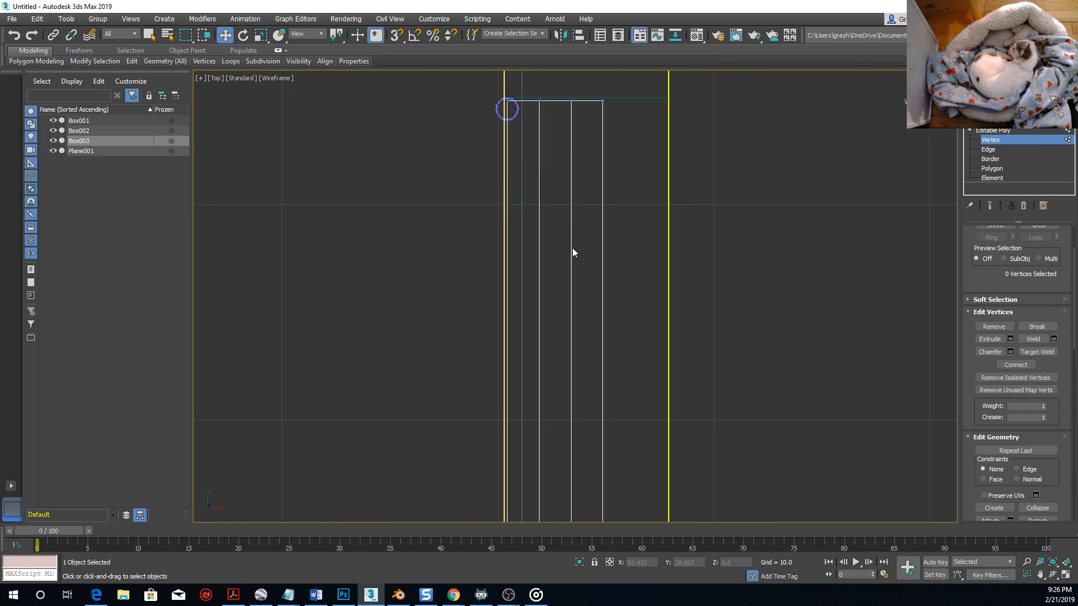
{"action": "scroll", "coordinate": [571, 246], "scroll_direction": "down", "scroll_amount": 1}
{"action": "middle_click_drag", "start_coordinate": [566, 229], "coordinate": [563, 249]}
{"action": "scroll", "coordinate": [562, 249], "scroll_direction": "down", "scroll_amount": 1}
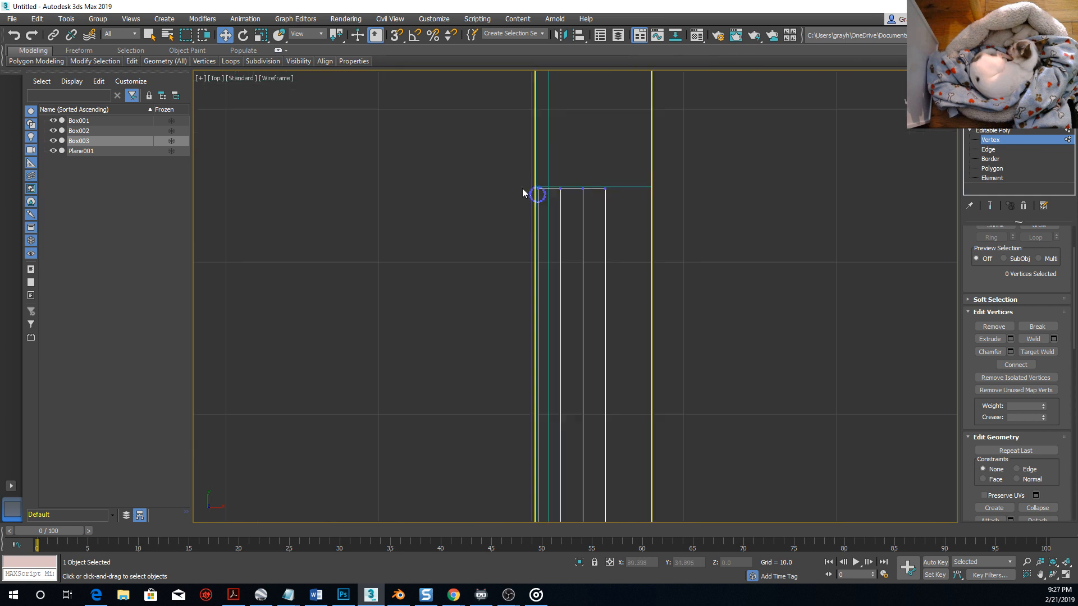
{"action": "scroll", "coordinate": [534, 192], "scroll_direction": "up", "scroll_amount": 4}
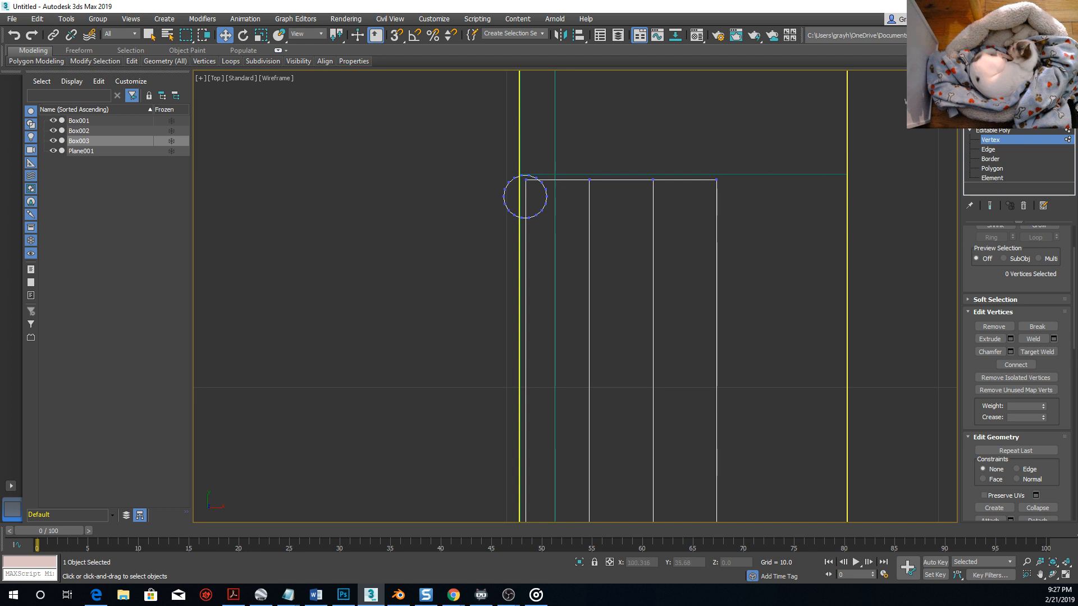
Adjust only the door's pivot, moving it along Y to about 34.6, level with the hinge.
{"action": "left_click", "coordinate": [1007, 78]}
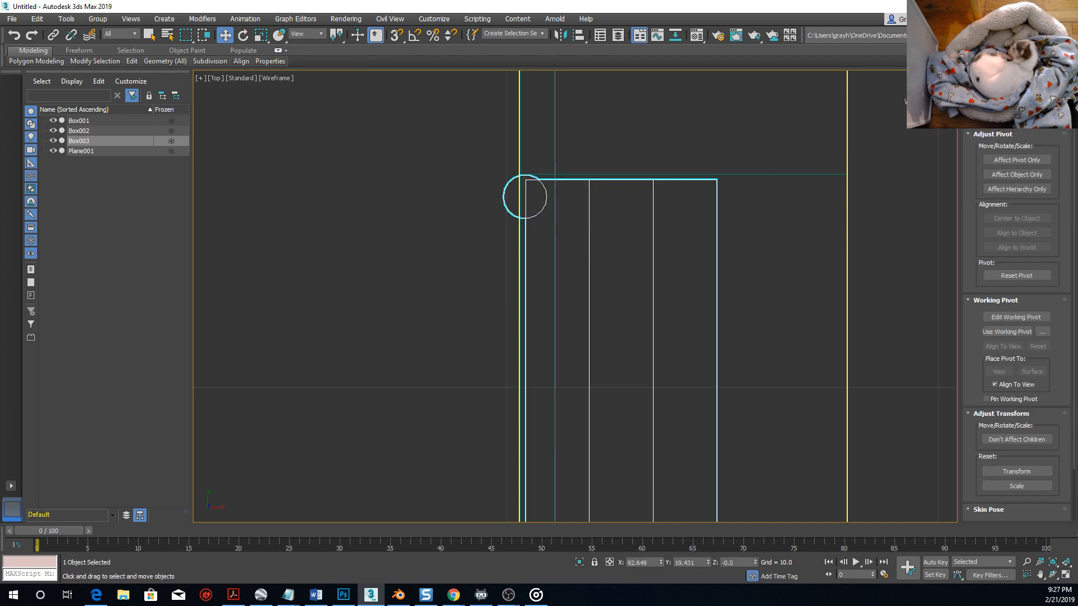
{"action": "left_click", "coordinate": [1008, 162]}
{"action": "scroll", "coordinate": [690, 143], "scroll_direction": "down", "scroll_amount": 4}
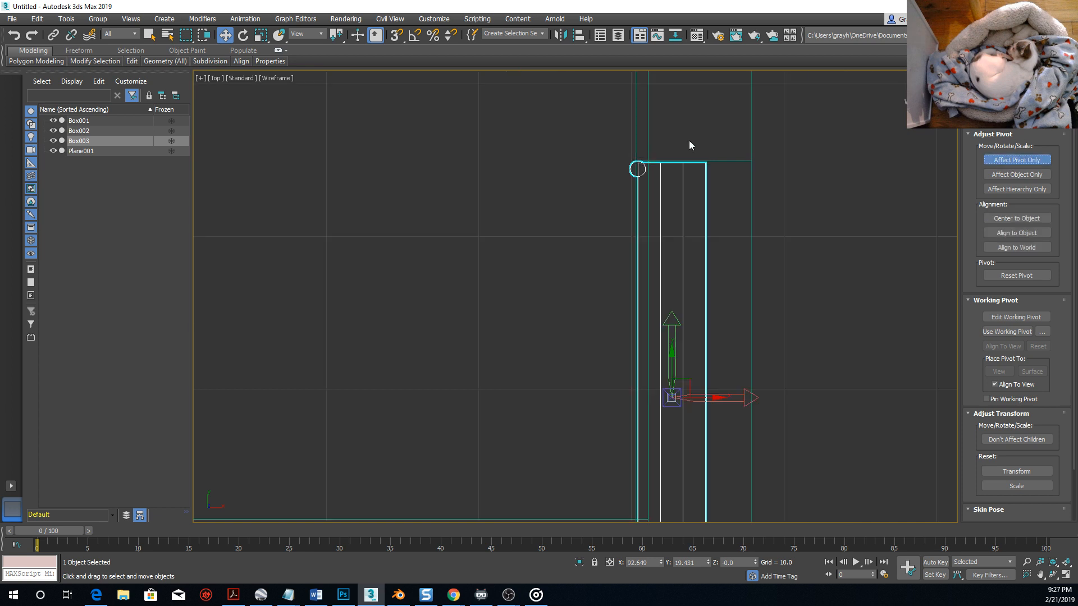
{"action": "scroll", "coordinate": [706, 265], "scroll_direction": "up", "scroll_amount": 2}
{"action": "scroll", "coordinate": [674, 326], "scroll_direction": "down", "scroll_amount": 3}
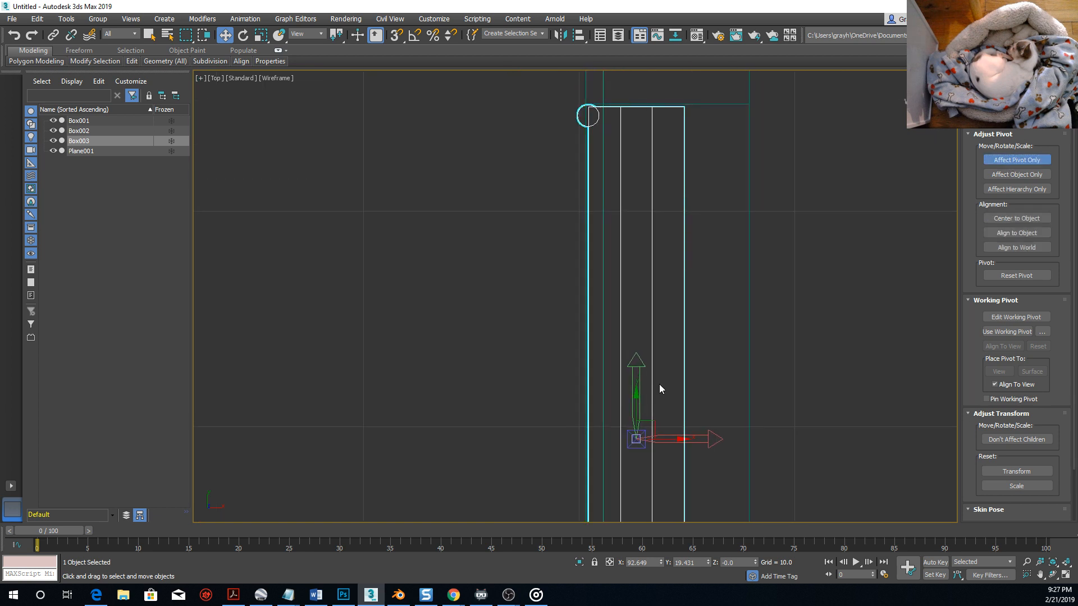
{"action": "left_click_drag", "start_coordinate": [641, 377], "coordinate": [623, 146]}
{"action": "scroll", "coordinate": [610, 187], "scroll_direction": "up", "scroll_amount": 5}
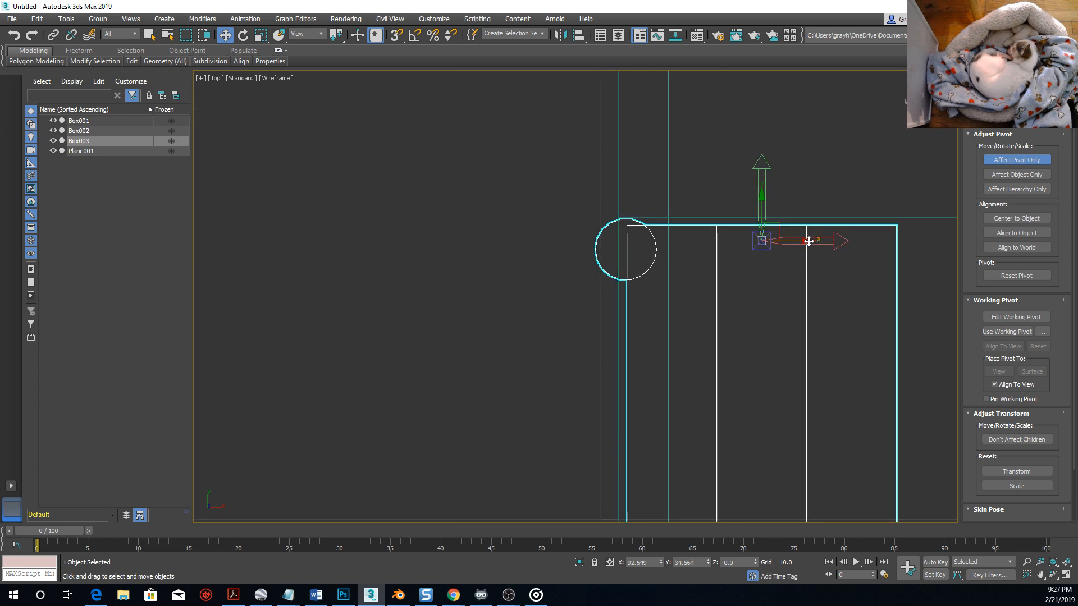
Centre the pivot inside the hinge circle at about X 90.42 and Y 34.44, and leave pivot editing.
{"action": "left_click_drag", "start_coordinate": [808, 241], "coordinate": [677, 247]}
{"action": "left_click_drag", "start_coordinate": [626, 197], "coordinate": [670, 206]}
{"action": "scroll", "coordinate": [645, 236], "scroll_direction": "up", "scroll_amount": 4}
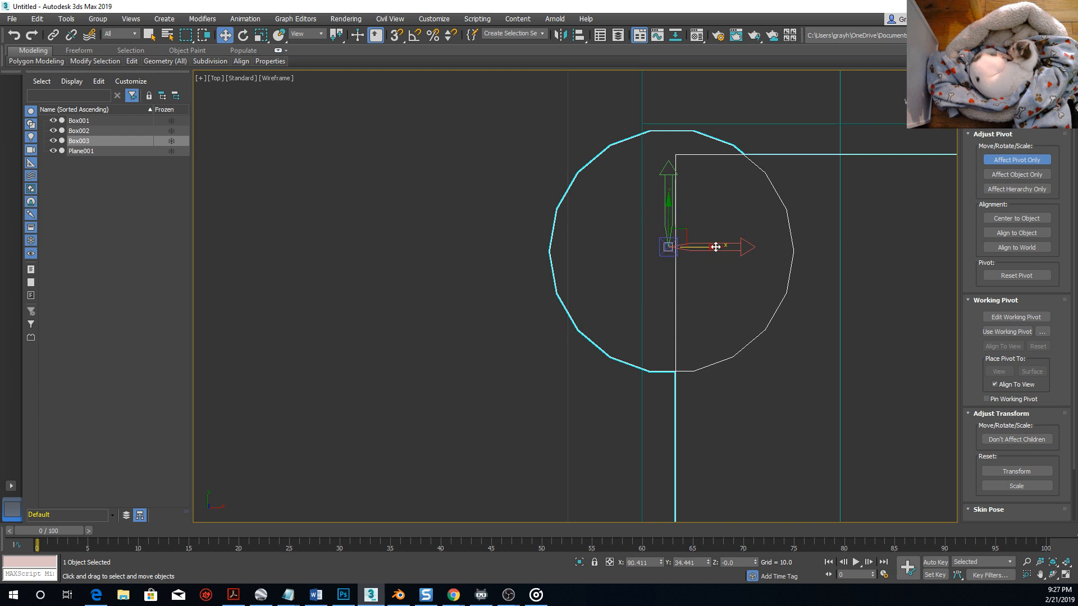
{"action": "left_click_drag", "start_coordinate": [716, 247], "coordinate": [718, 247]}
{"action": "scroll", "coordinate": [702, 247], "scroll_direction": "down", "scroll_amount": 4}
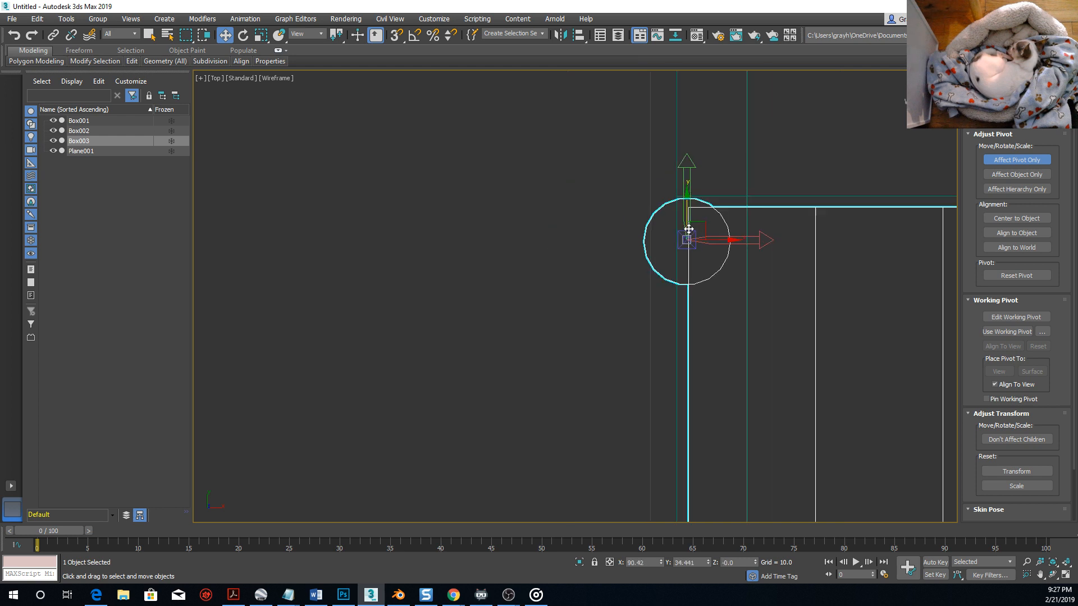
{"action": "left_click", "coordinate": [1014, 161]}
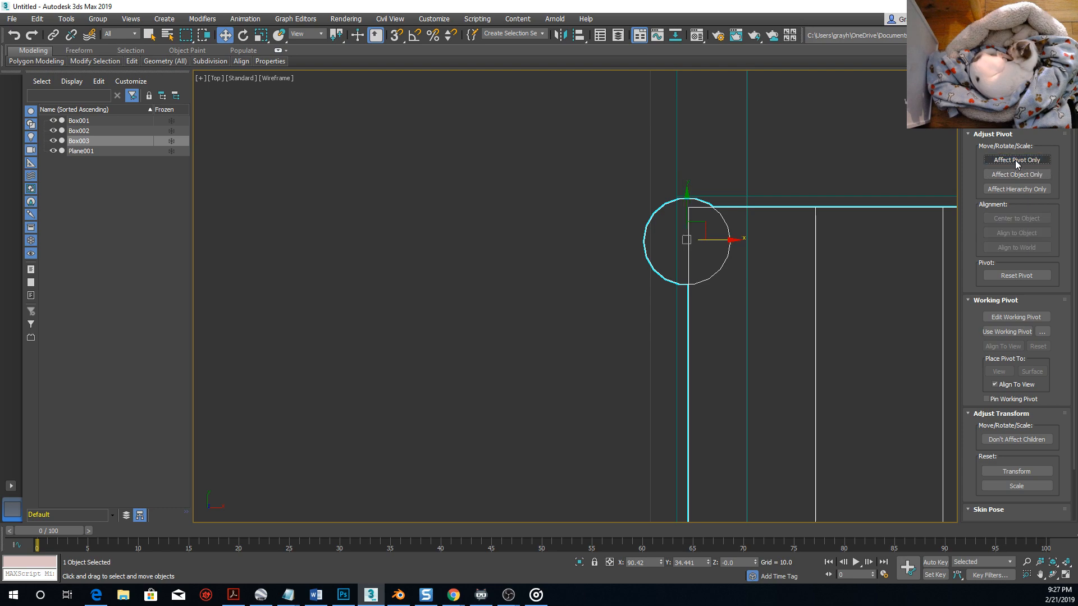
Switch the viewport from wireframe to default shading and show the hinged door at an angle from inside the room.
{"action": "scroll", "coordinate": [723, 277], "scroll_direction": "down", "scroll_amount": 3}
{"action": "mouse_move", "coordinate": [741, 330]}
{"action": "middle_mouse_down", "text": "alt"}
{"action": "mouse_move", "coordinate": [799, 296]}
{"action": "mouse_move", "coordinate": [637, 345]}
{"action": "mouse_move", "coordinate": [693, 322]}
{"action": "mouse_move", "coordinate": [706, 304]}
{"action": "mouse_move", "coordinate": [630, 280]}
{"action": "mouse_move", "coordinate": [647, 283]}
{"action": "middle_mouse_up", "text": "alt"}
{"action": "scroll", "coordinate": [645, 275], "scroll_direction": "down", "scroll_amount": 4}
{"action": "key", "text": "F3"}
{"action": "scroll", "coordinate": [618, 298], "scroll_direction": "down", "scroll_amount": 2}
{"action": "scroll", "coordinate": [576, 287], "scroll_direction": "up", "scroll_amount": 2}
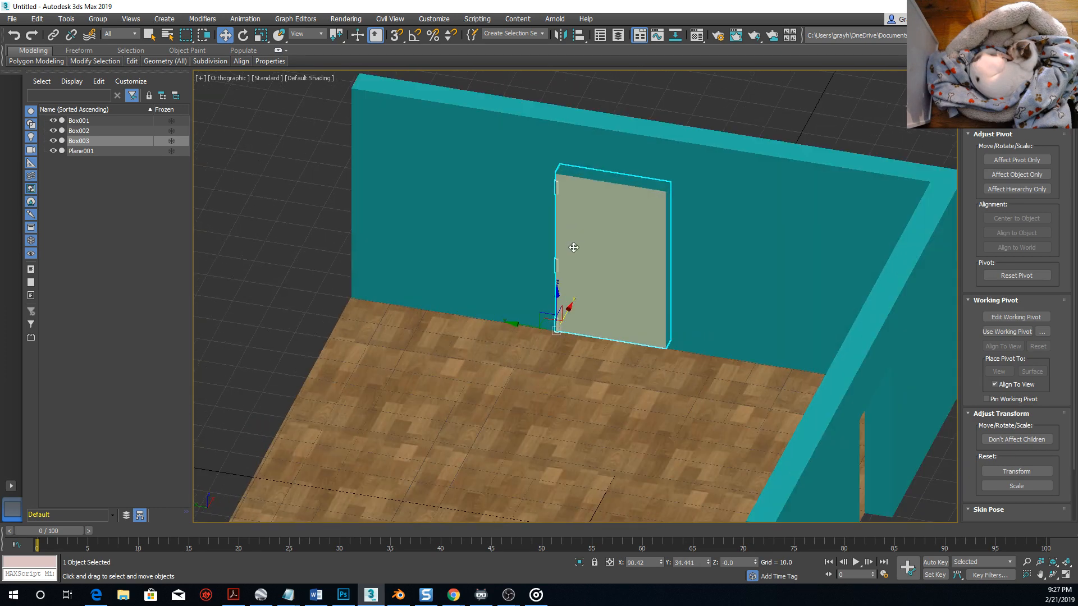
{"action": "scroll", "coordinate": [573, 247], "scroll_direction": "up", "scroll_amount": 2}
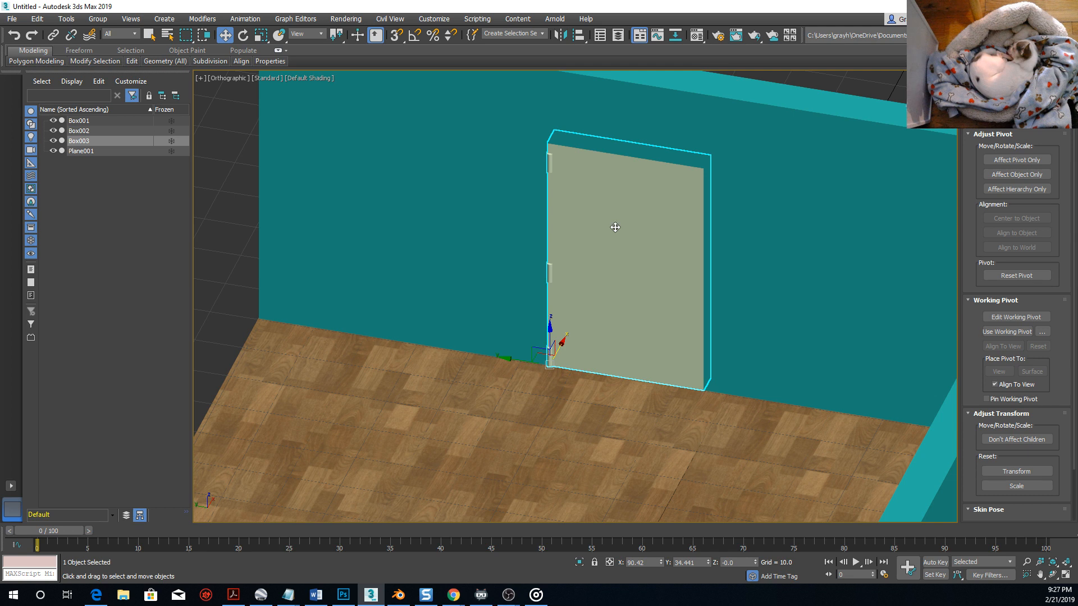
Test the hinge pivot by rotating the door open about its vertical axis and returning it to closed.
{"action": "left_click", "coordinate": [243, 34]}
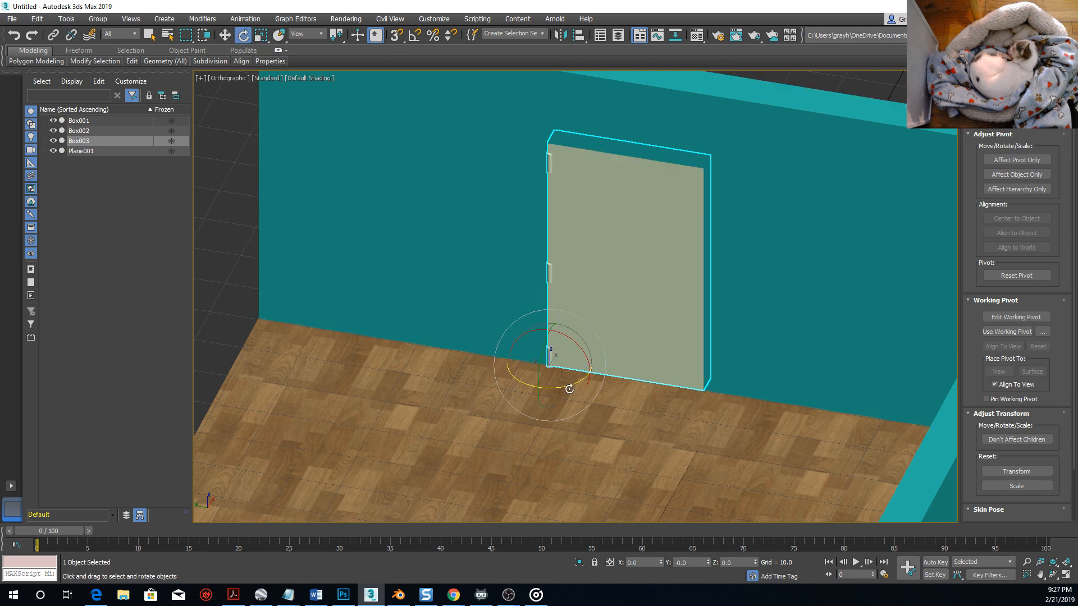
{"action": "left_click_drag", "start_coordinate": [565, 386], "coordinate": [338, 371]}
{"action": "left_click_drag", "start_coordinate": [338, 371], "coordinate": [553, 363]}
{"action": "scroll", "coordinate": [553, 364], "scroll_direction": "down", "scroll_amount": 4}
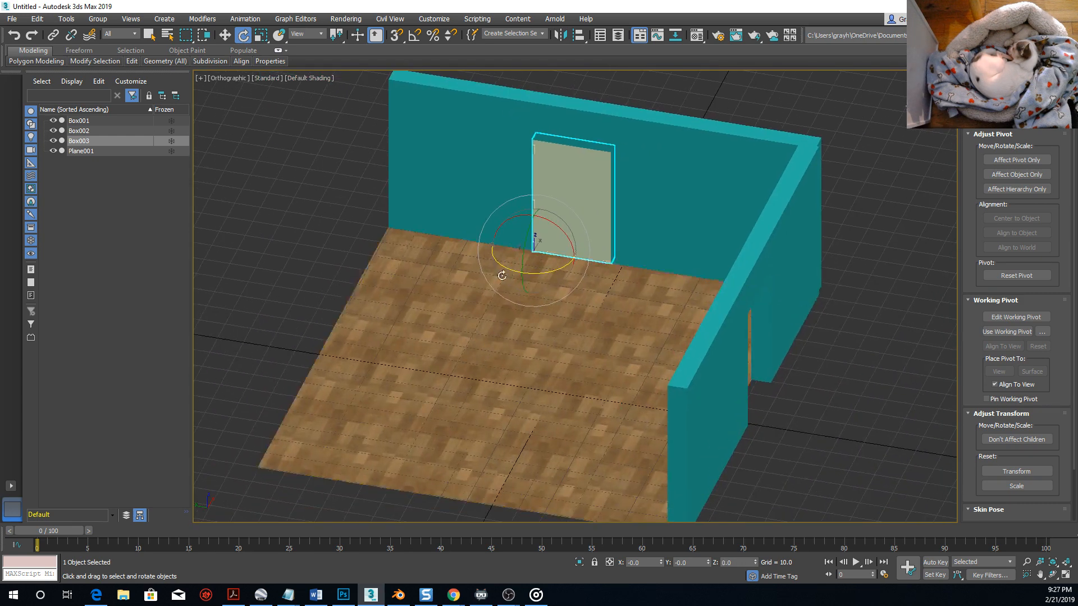
{"action": "middle_click_drag", "start_coordinate": [502, 276], "coordinate": [539, 321], "text": "alt"}
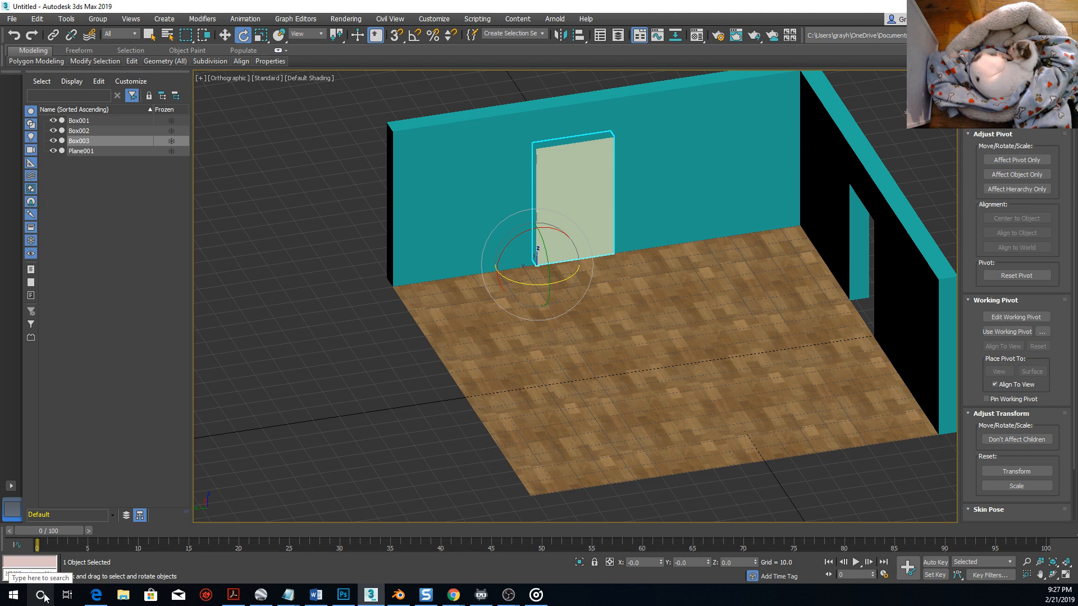
Turn on Auto Key at frame 0 and set a key for the closed door.
{"action": "left_click_drag", "start_coordinate": [59, 528], "coordinate": [35, 528]}
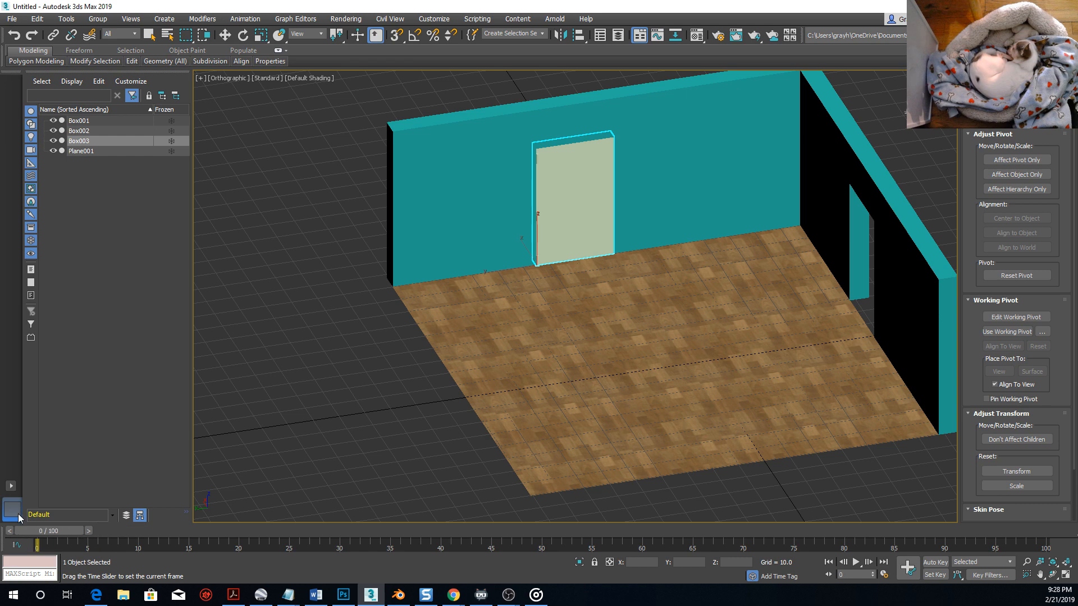
{"action": "left_click", "coordinate": [941, 567]}
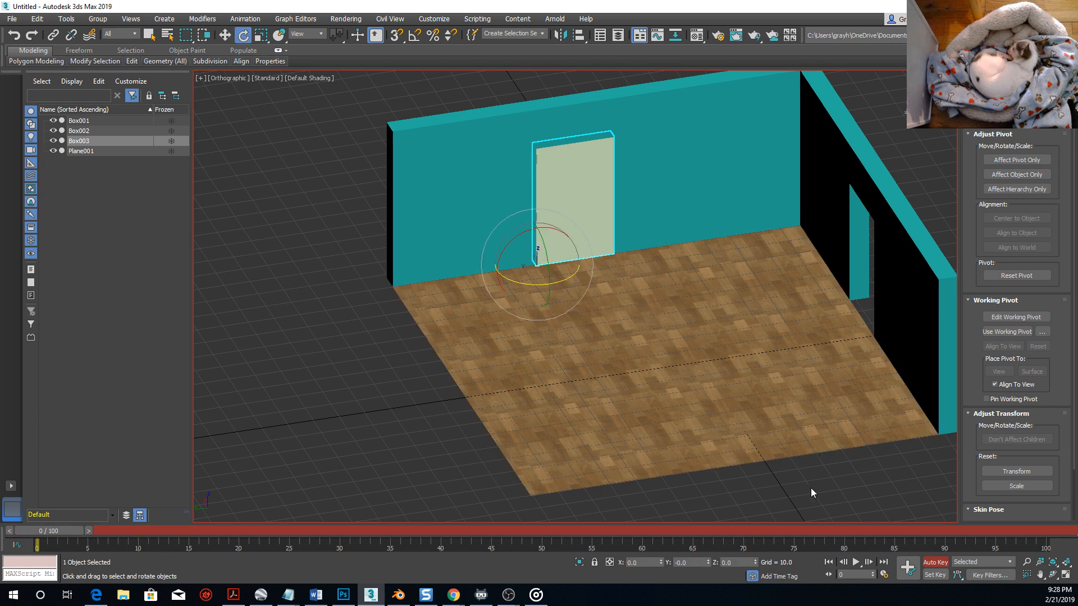
{"action": "left_click", "coordinate": [908, 567]}
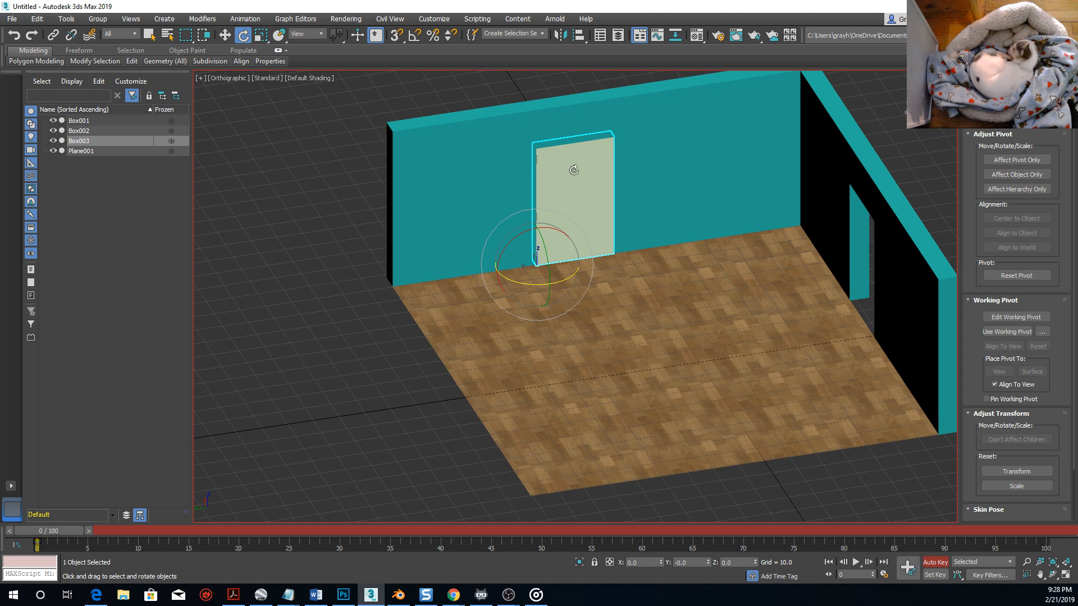
Set the animation's end time to 300 frames in the time configuration.
{"action": "left_click_drag", "start_coordinate": [64, 530], "coordinate": [276, 521]}
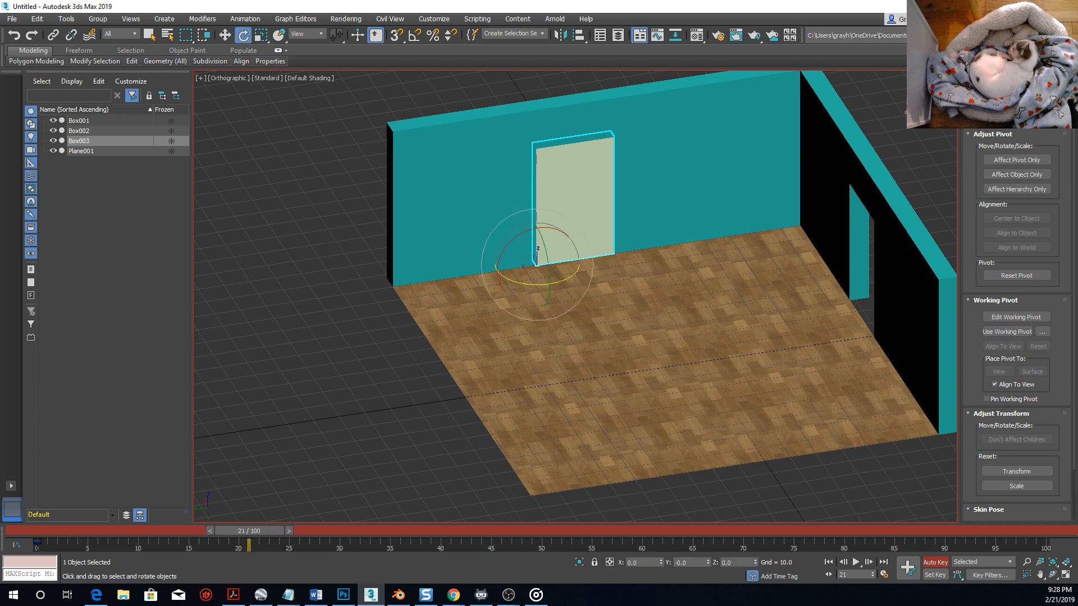
{"action": "left_click", "coordinate": [883, 574]}
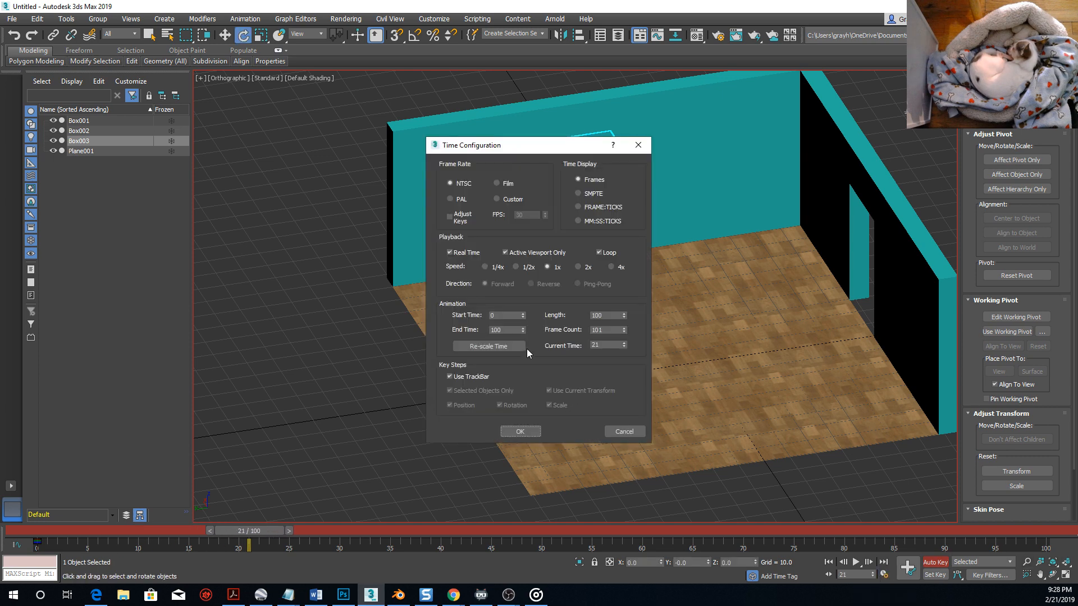
{"action": "left_click_drag", "start_coordinate": [514, 330], "coordinate": [444, 328]}
{"action": "type", "text": "50"}
{"action": "left_click_drag", "start_coordinate": [501, 330], "coordinate": [457, 331]}
{"action": "type", "text": "3"}
{"action": "left_click", "coordinate": [520, 431]}
At frame 30, rotate the door open into the room to about -110.85 degrees on Z.
{"action": "left_click_drag", "start_coordinate": [121, 532], "coordinate": [152, 532]}
{"action": "key", "text": "e"}
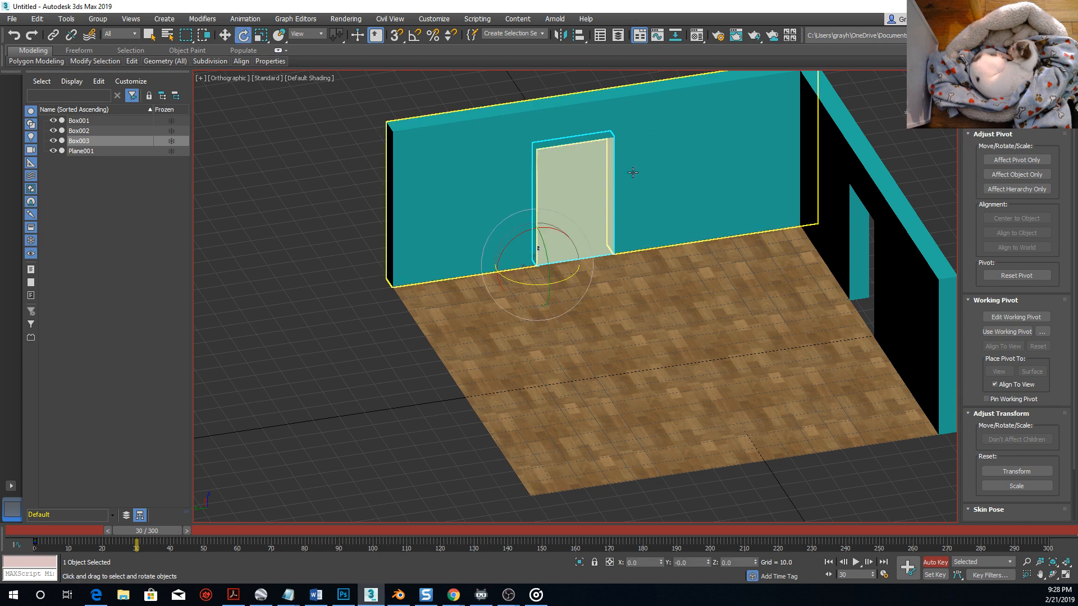
{"action": "left_click_drag", "start_coordinate": [566, 283], "coordinate": [436, 305]}
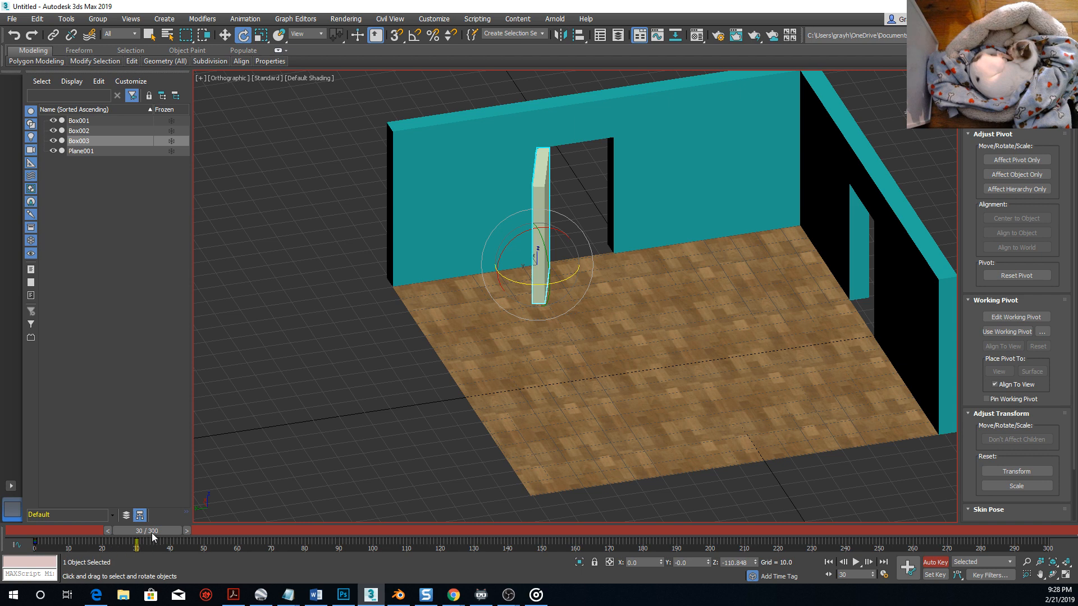
At frame 80, set a key that holds the door in its open position.
{"action": "left_click_drag", "start_coordinate": [154, 532], "coordinate": [318, 516]}
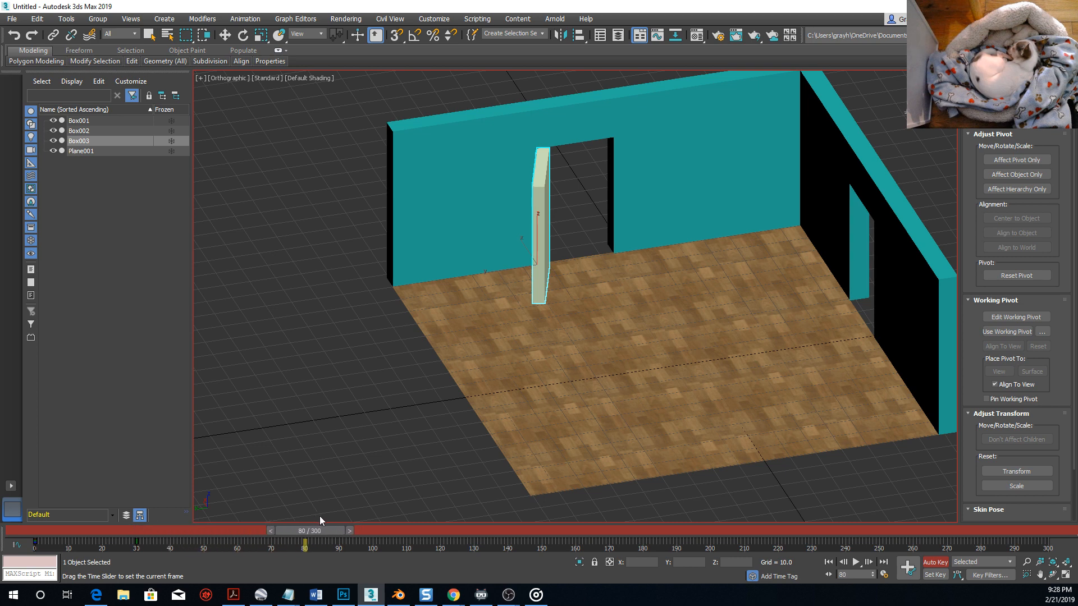
{"action": "key", "text": "e"}
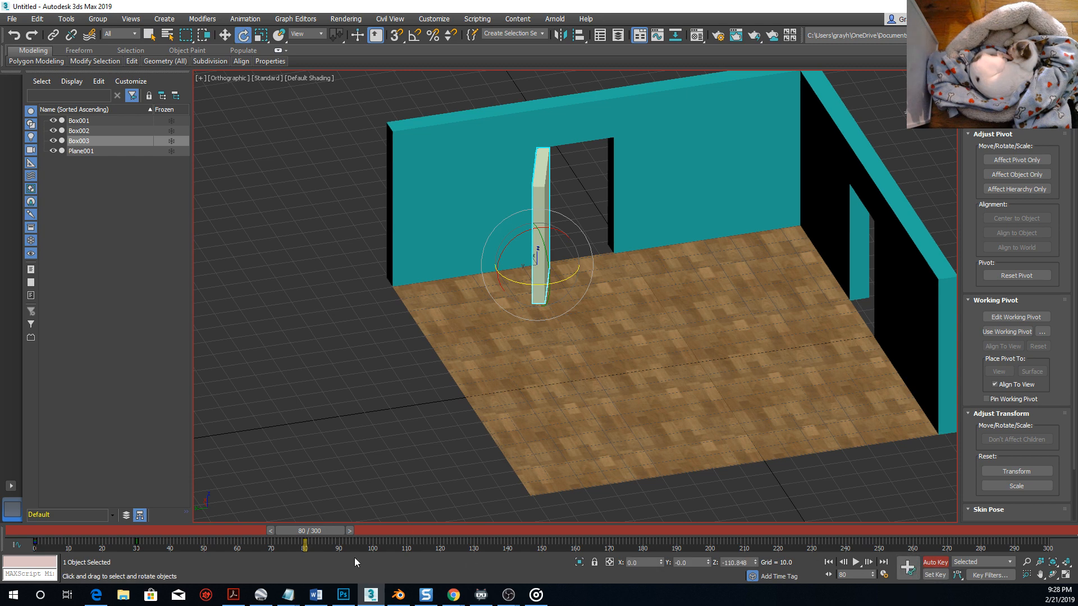
{"action": "key", "text": "q"}
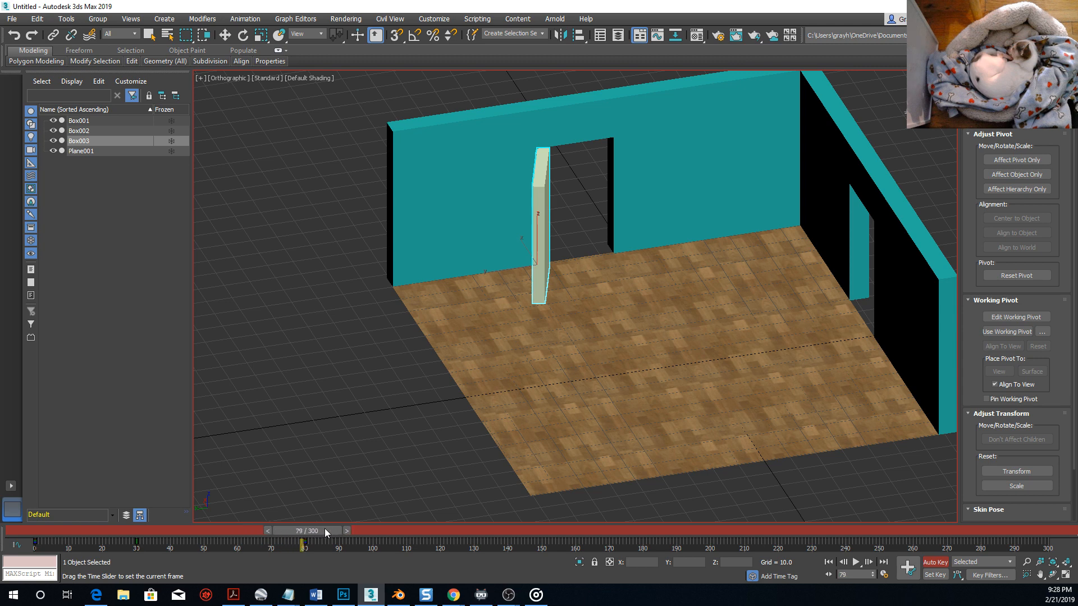
At frame 120, rotate the door closed to about 0.9 degrees on Z.
{"action": "left_click_drag", "start_coordinate": [330, 531], "coordinate": [459, 521]}
{"action": "key", "text": "e"}
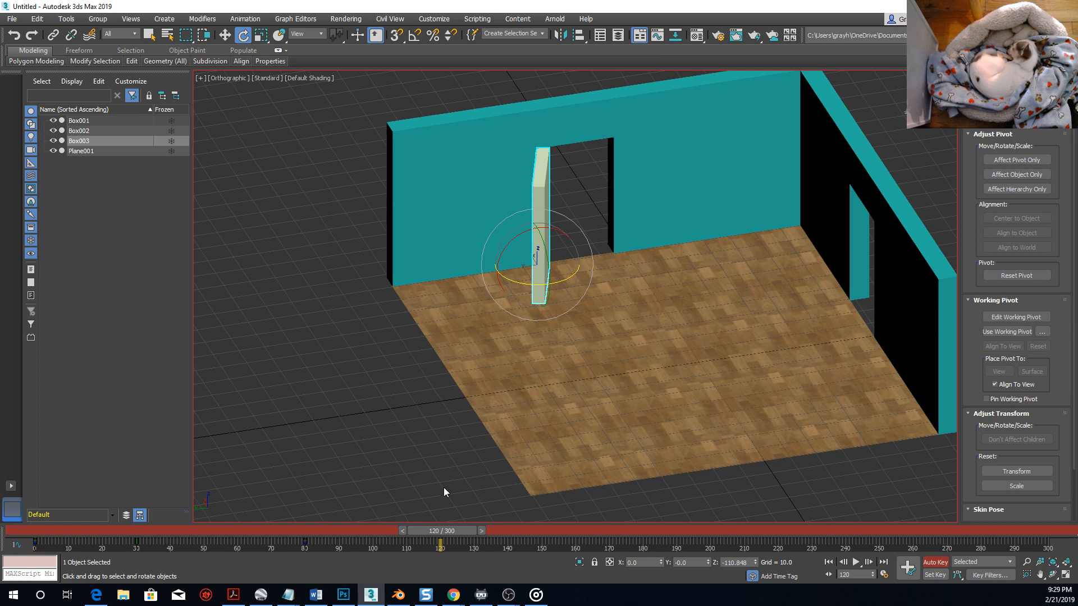
{"action": "left_click_drag", "start_coordinate": [513, 282], "coordinate": [655, 225]}
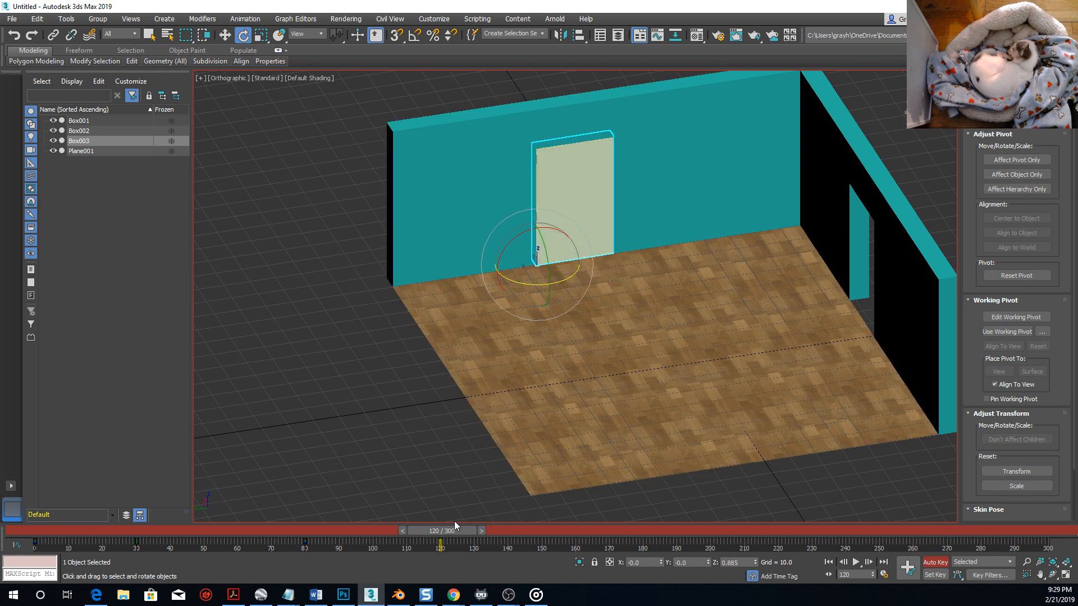
Play the door animation from frame 0 and stop the playback.
{"action": "left_click_drag", "start_coordinate": [462, 530], "coordinate": [34, 536]}
{"action": "key", "text": "e"}
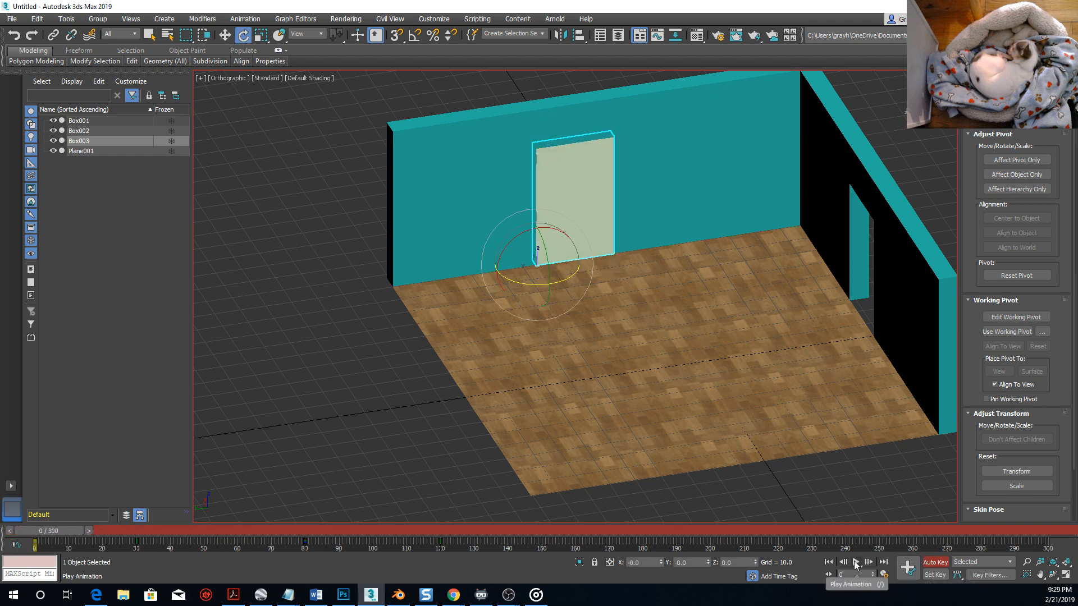
{"action": "left_click", "coordinate": [855, 561]}
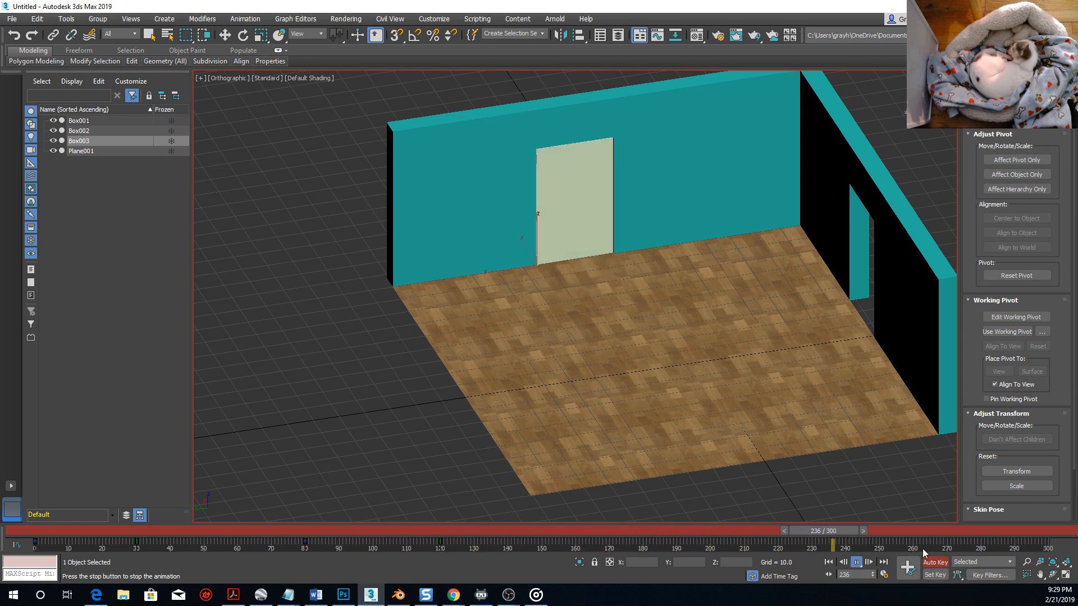
{"action": "left_click", "coordinate": [856, 561]}
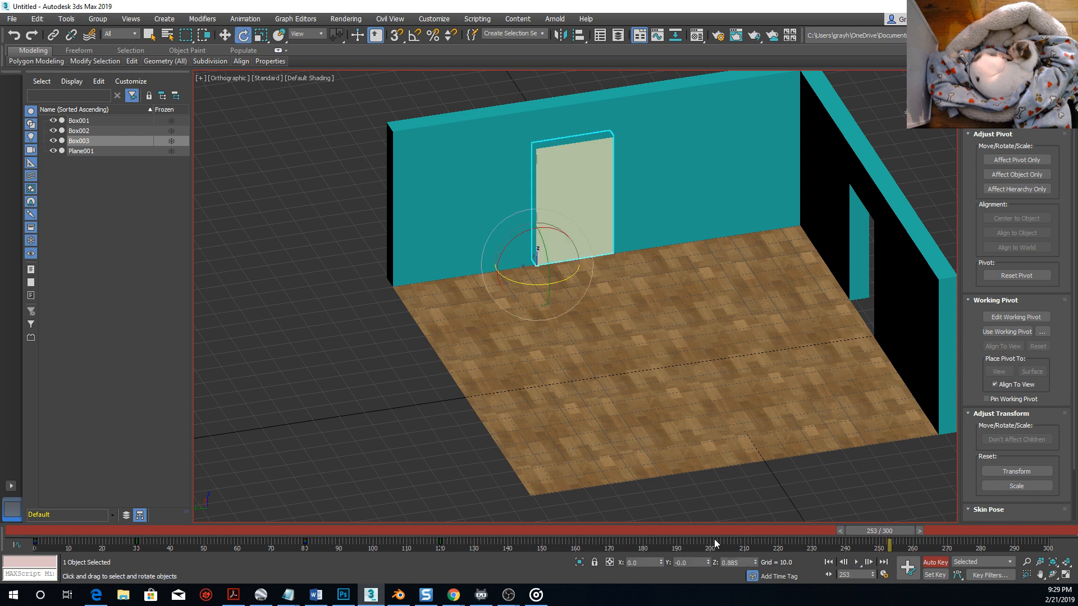
Turn off Auto Key and show the open door at frame 65 in a view of the whole room.
{"action": "left_click", "coordinate": [935, 562]}
{"action": "left_click_drag", "start_coordinate": [893, 533], "coordinate": [274, 477]}
{"action": "key", "text": "e"}
{"action": "middle_click_drag", "start_coordinate": [647, 383], "coordinate": [624, 394], "text": "alt"}
{"action": "scroll", "coordinate": [624, 394], "scroll_direction": "down", "scroll_amount": 10}
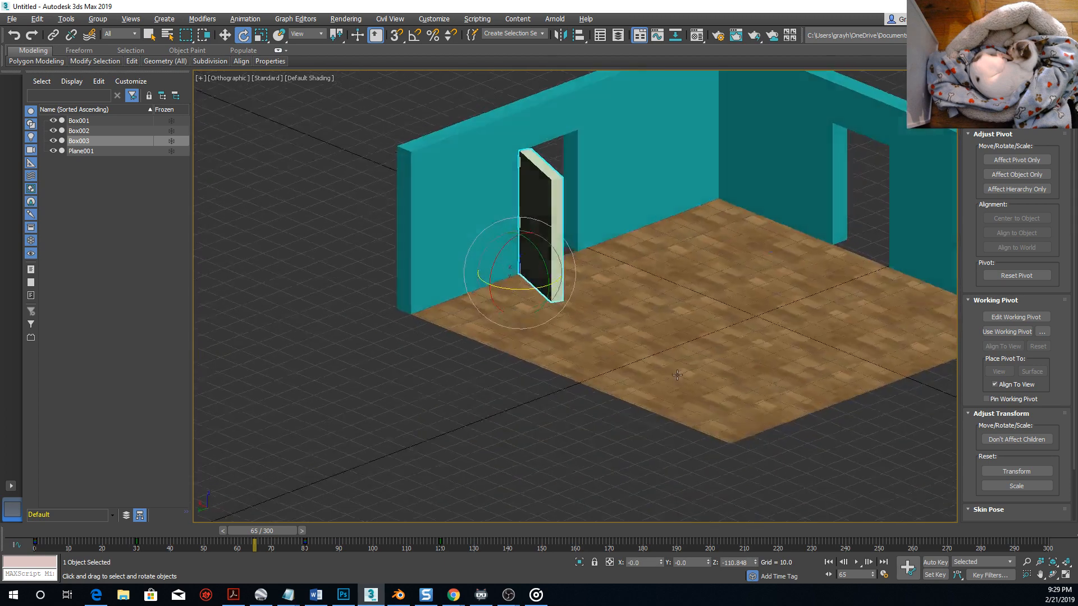
{"action": "scroll", "coordinate": [594, 328], "scroll_direction": "down", "scroll_amount": 2}
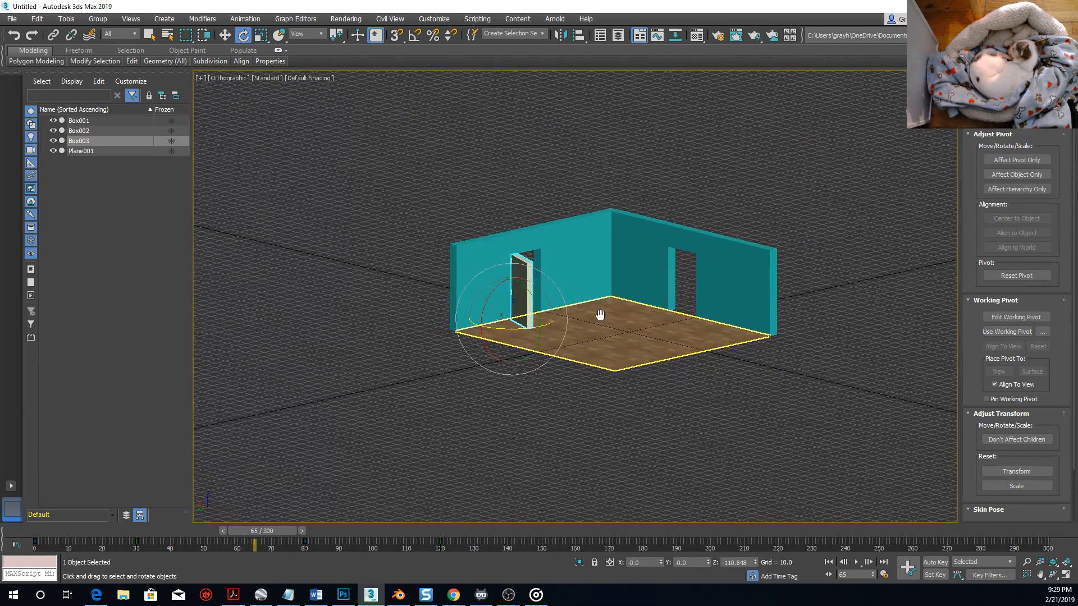
{"action": "scroll", "coordinate": [522, 390], "scroll_direction": "up", "scroll_amount": 6}
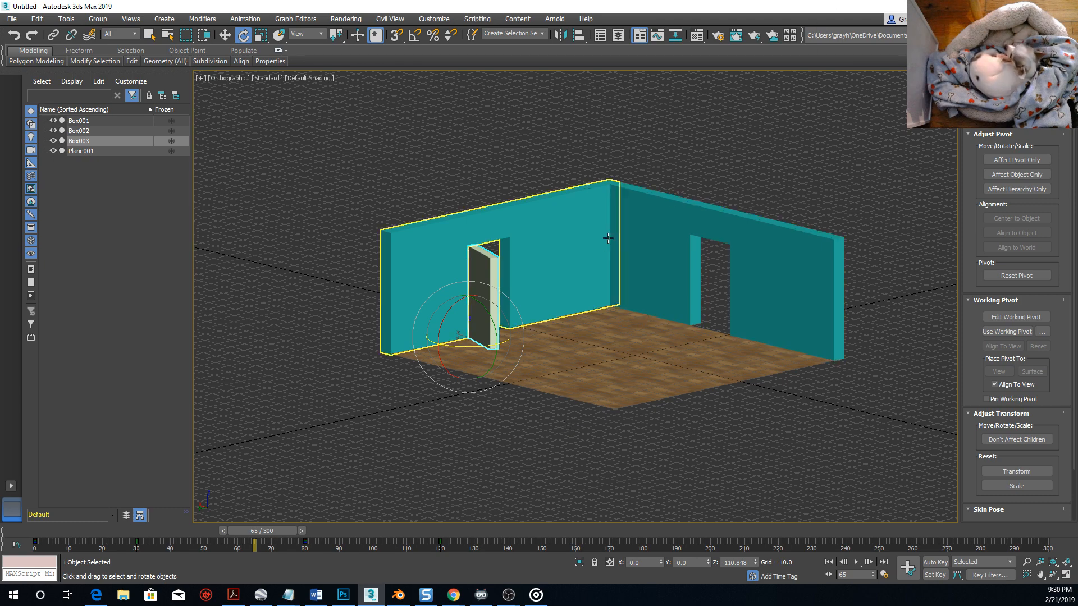
{"action": "middle_click_drag", "start_coordinate": [608, 238], "coordinate": [605, 296], "text": "alt"}
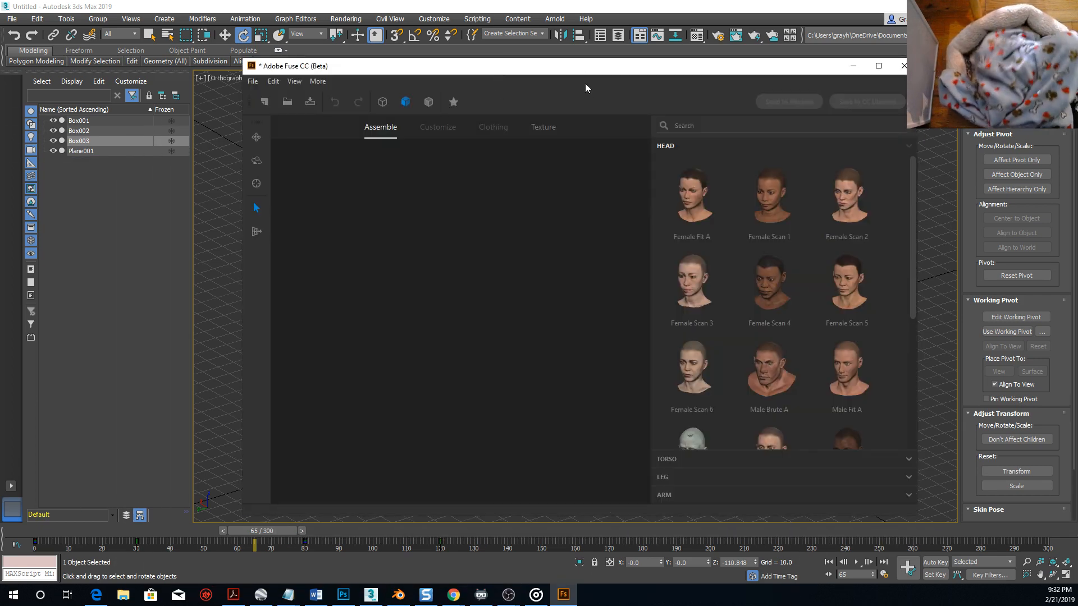
Switch to Adobe Fuse CC and assemble a character with the Male Brute A head and arms plus a muscular male torso and legs.
{"action": "left_click_drag", "start_coordinate": [589, 69], "coordinate": [445, 57]}
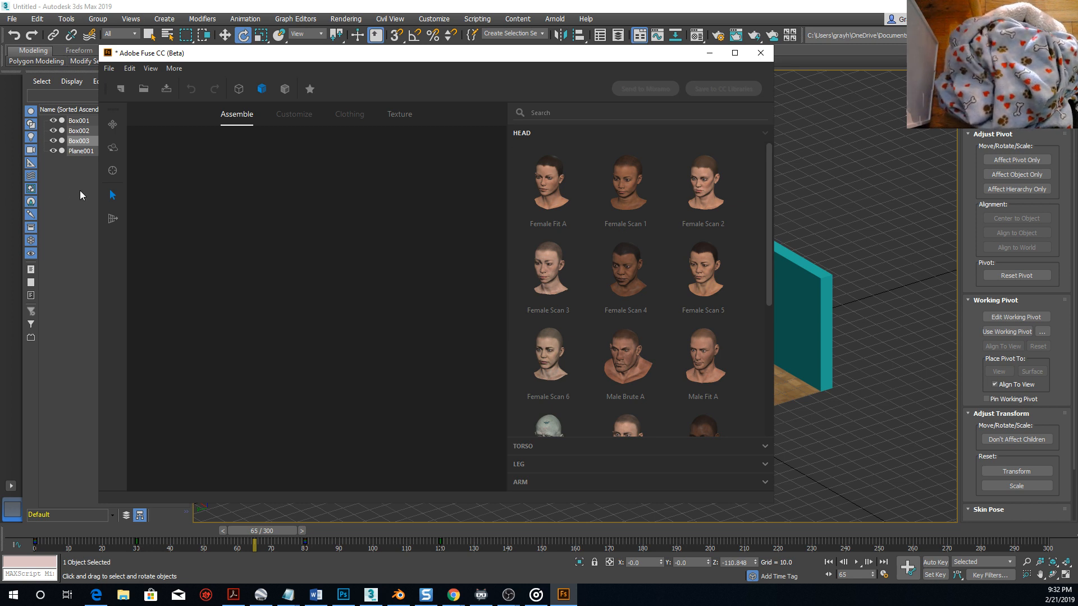
{"action": "left_click", "coordinate": [629, 354]}
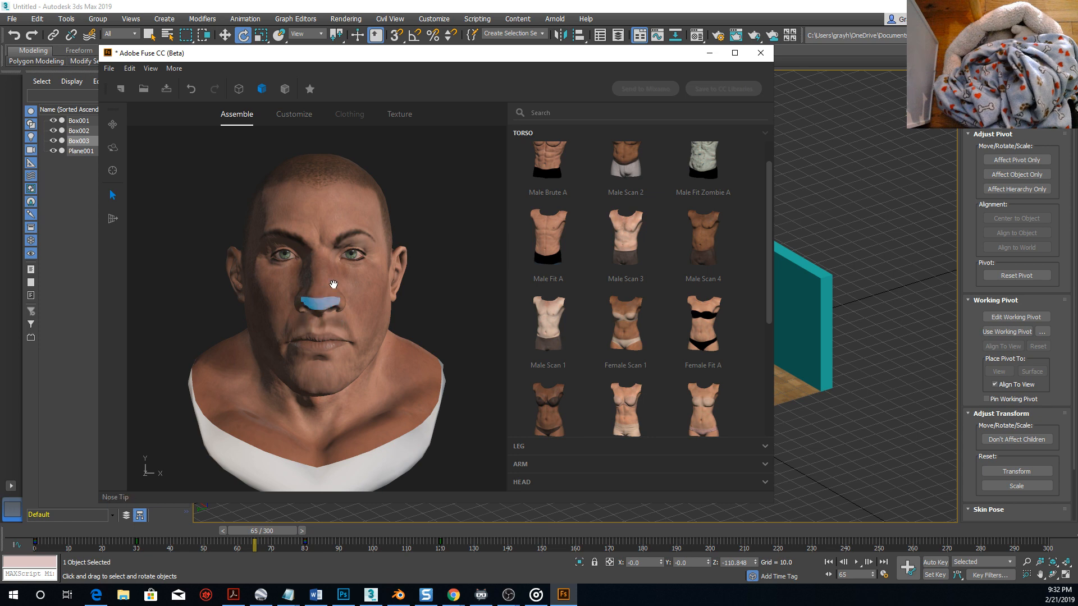
{"action": "scroll", "coordinate": [566, 228], "scroll_direction": "up", "scroll_amount": 1}
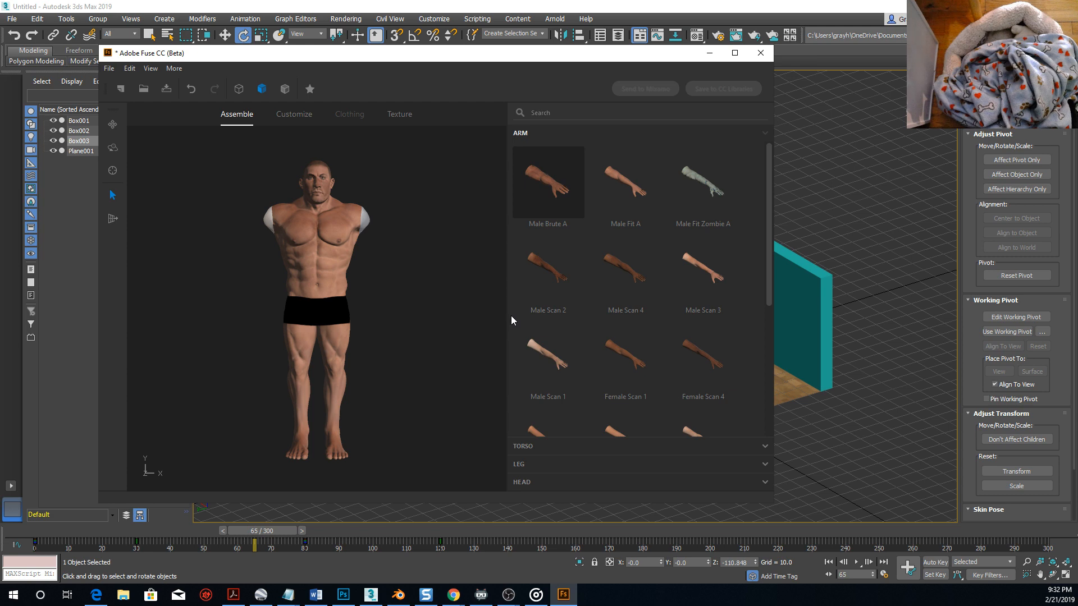
{"action": "left_click_drag", "start_coordinate": [766, 224], "coordinate": [756, 346]}
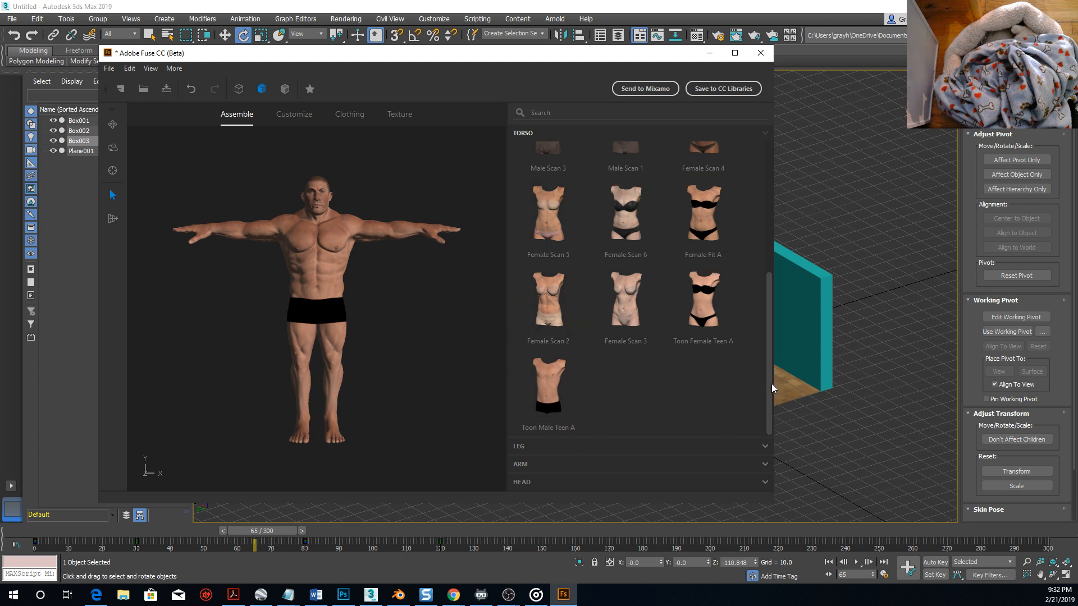
Browse the available torso and leg parts and the arm customization settings.
{"action": "mouse_move", "coordinate": [769, 383]}
{"action": "left_mouse_down"}
{"action": "mouse_move", "coordinate": [765, 325]}
{"action": "mouse_move", "coordinate": [760, 392]}
{"action": "left_mouse_up"}
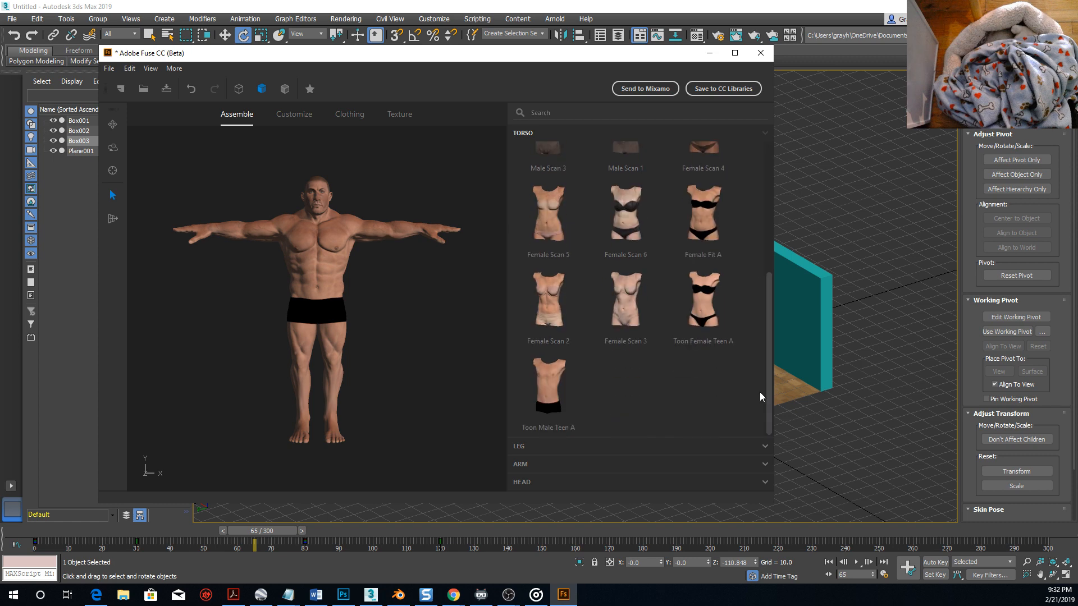
{"action": "left_click", "coordinate": [533, 445]}
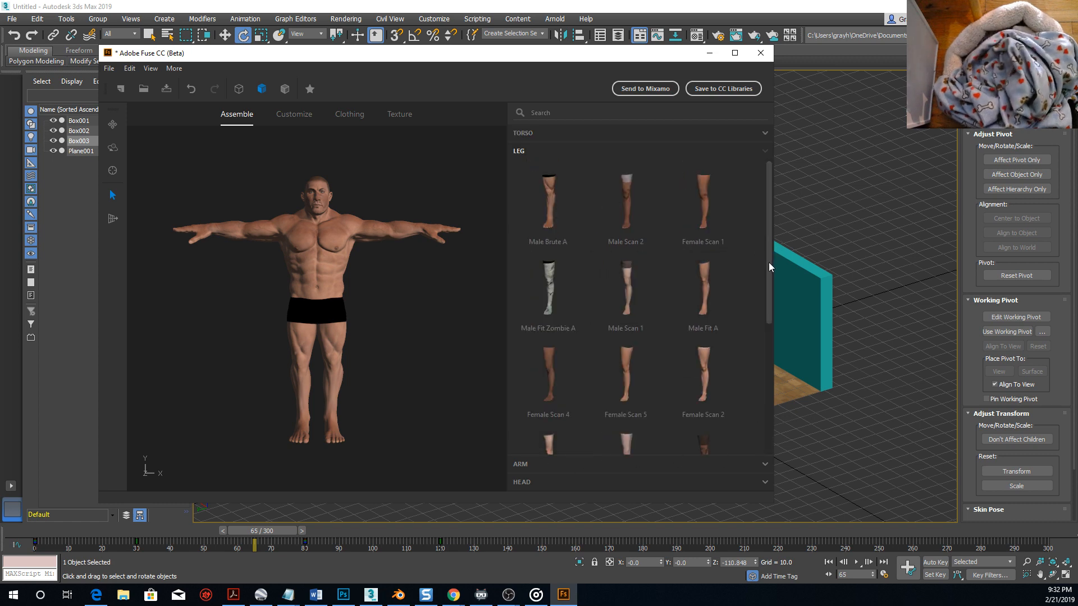
{"action": "left_click", "coordinate": [293, 115]}
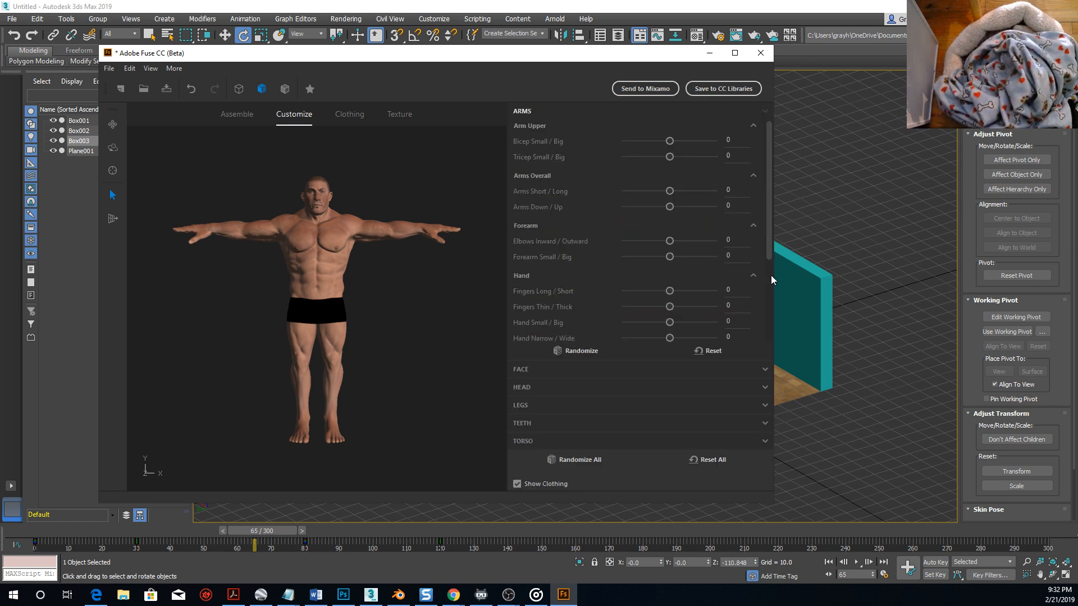
{"action": "scroll", "coordinate": [769, 260], "scroll_direction": "down", "scroll_amount": 1}
{"action": "left_click_drag", "start_coordinate": [769, 271], "coordinate": [769, 336]}
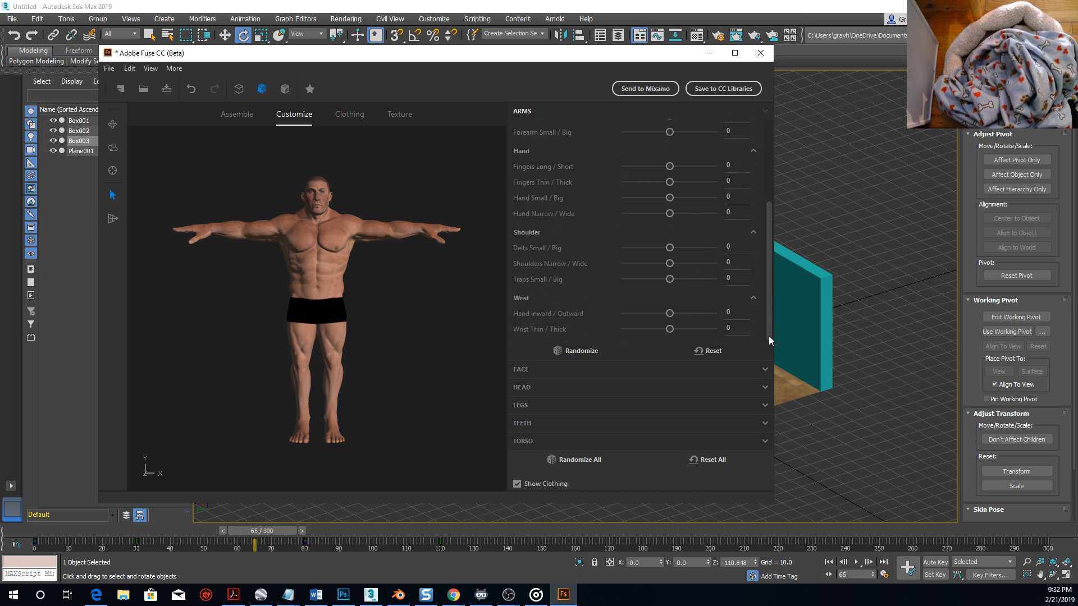
Randomize the character's leg proportions several times.
{"action": "left_click", "coordinate": [531, 408]}
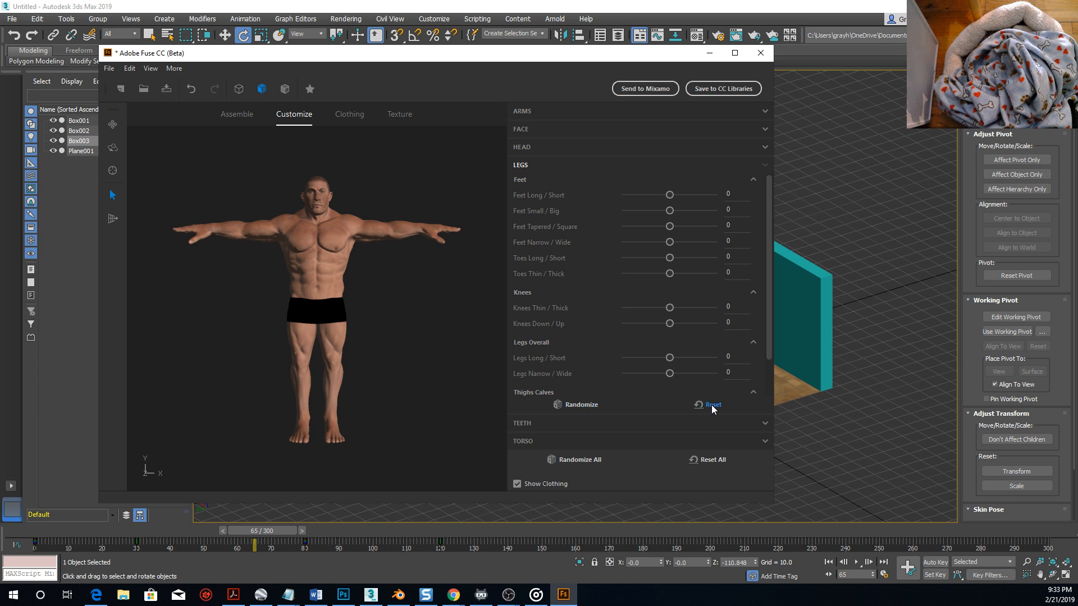
{"action": "left_click", "coordinate": [581, 405]}
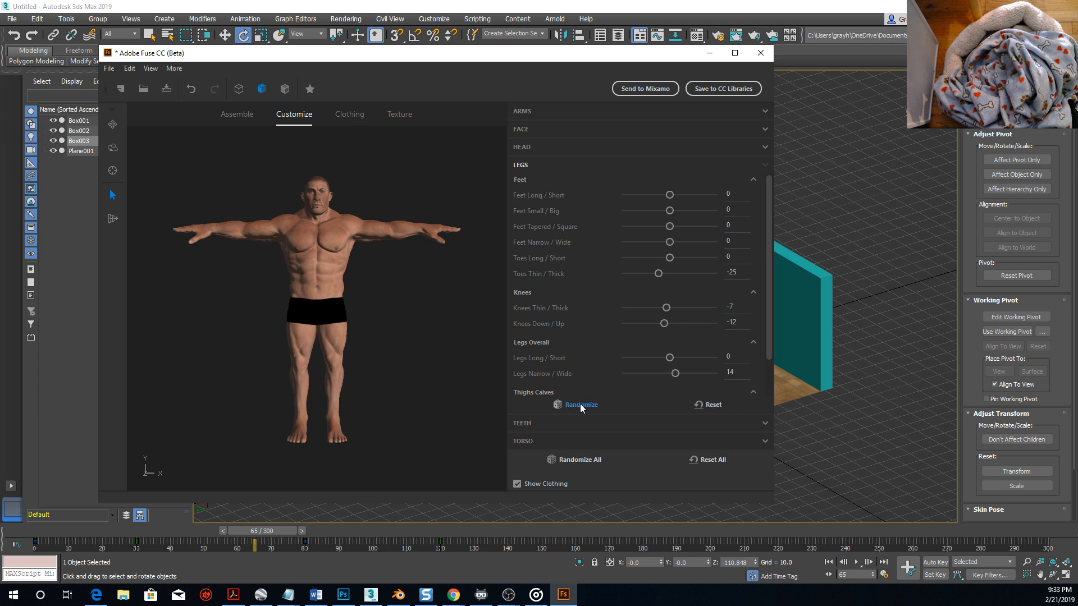
{"action": "left_click", "coordinate": [581, 404]}
{"action": "left_click", "coordinate": [580, 404]}
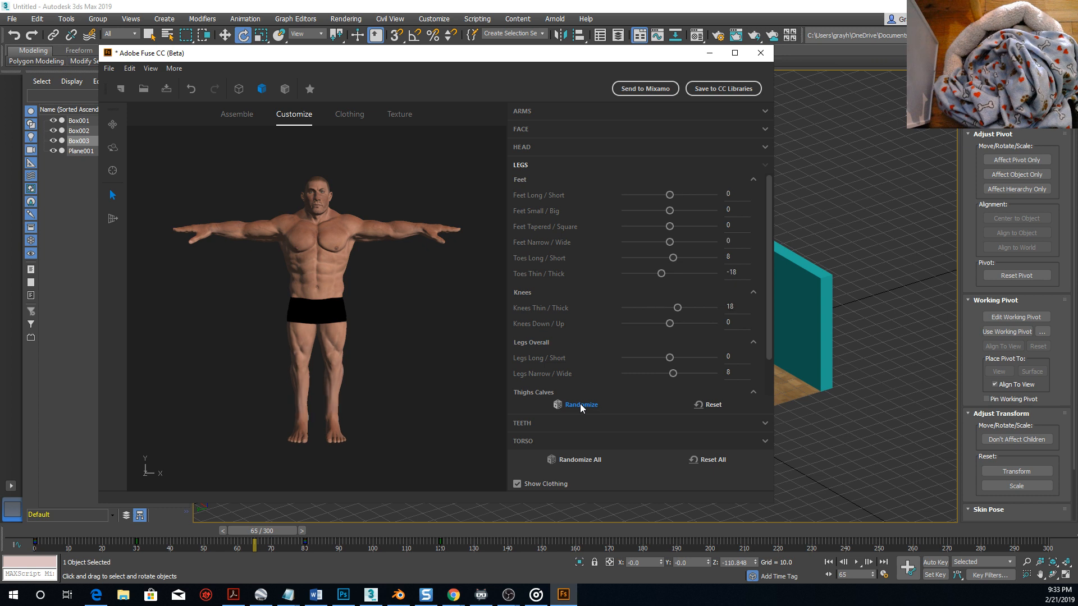
{"action": "left_click", "coordinate": [581, 405]}
{"action": "left_click", "coordinate": [580, 404]}
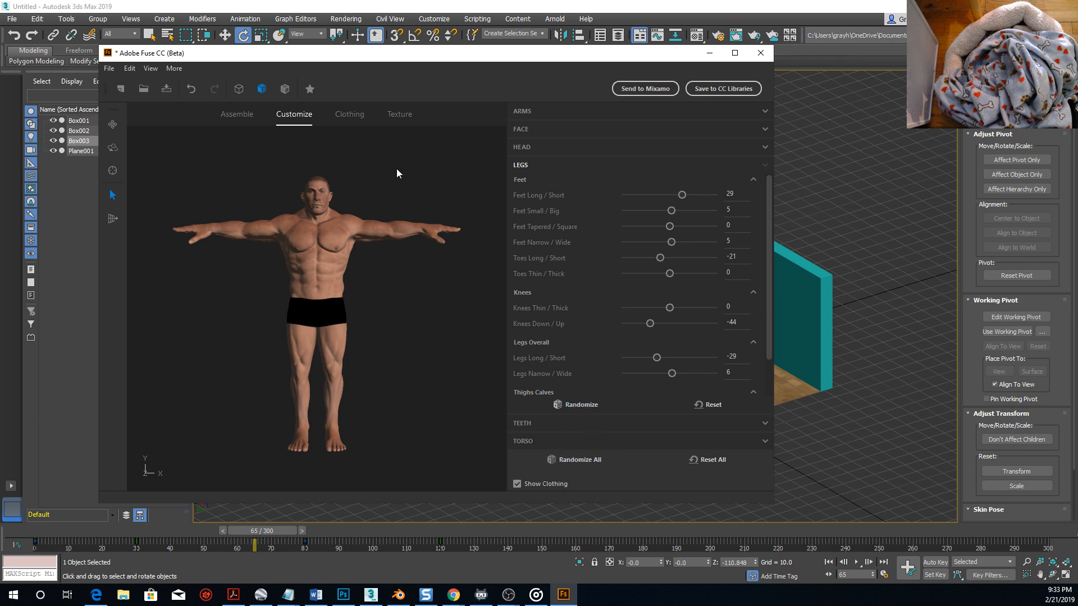
Dress the character in the ACU Rolled Up Sleeves top and the ACU Knee Pads trousers.
{"action": "left_click", "coordinate": [349, 115]}
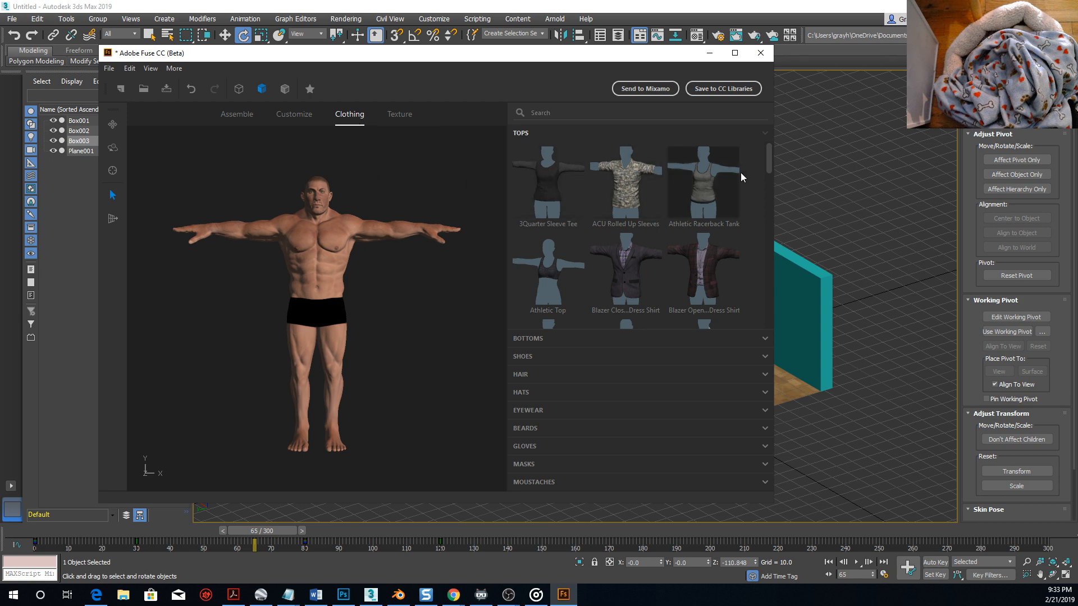
{"action": "left_click_drag", "start_coordinate": [770, 163], "coordinate": [726, 130]}
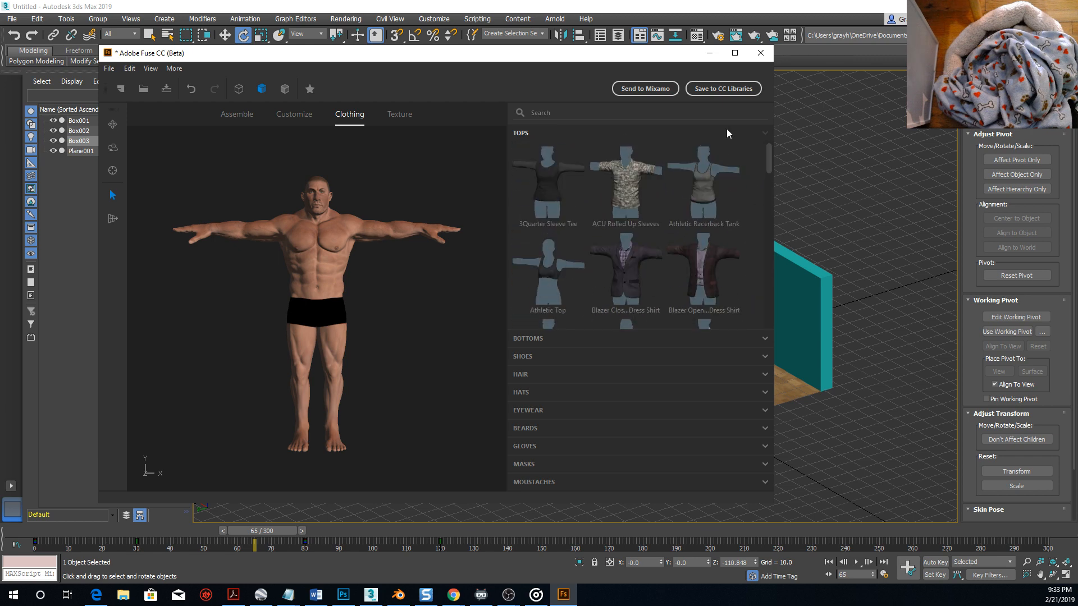
{"action": "left_click", "coordinate": [631, 190]}
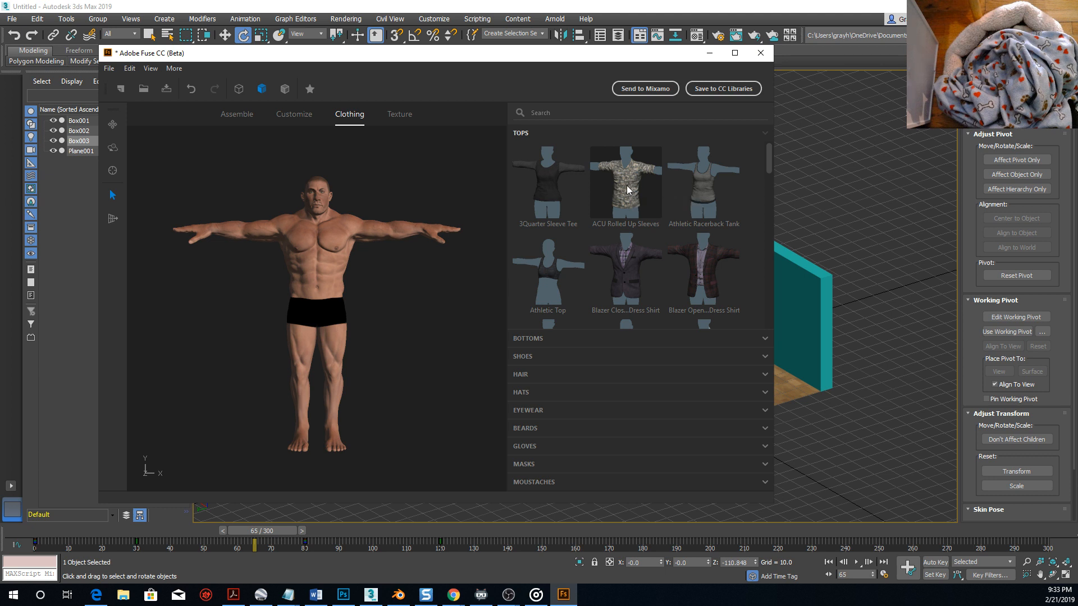
{"action": "left_click", "coordinate": [530, 338]}
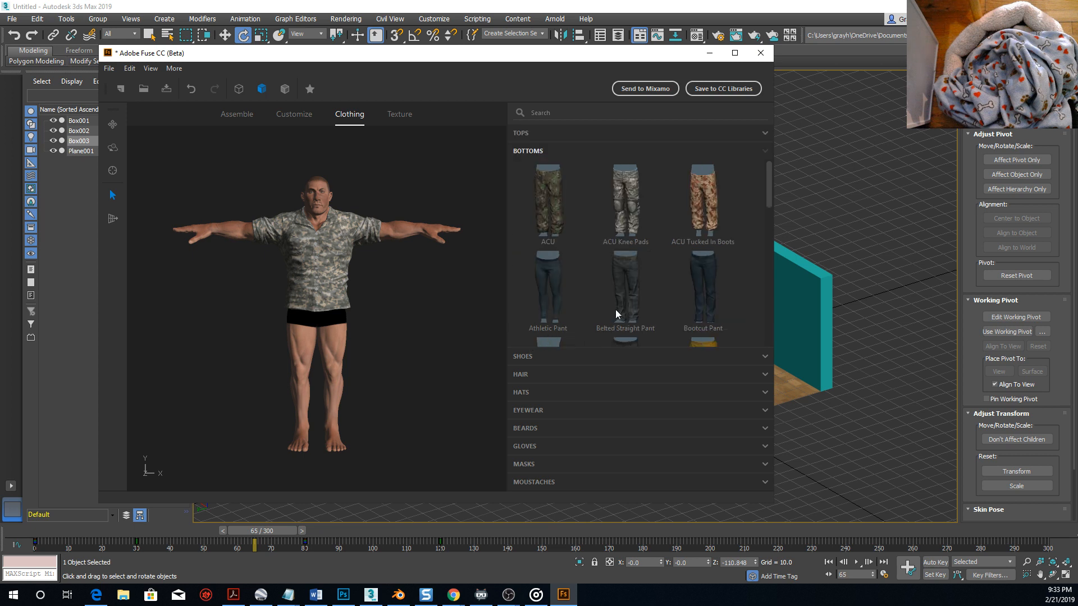
{"action": "left_click", "coordinate": [636, 207]}
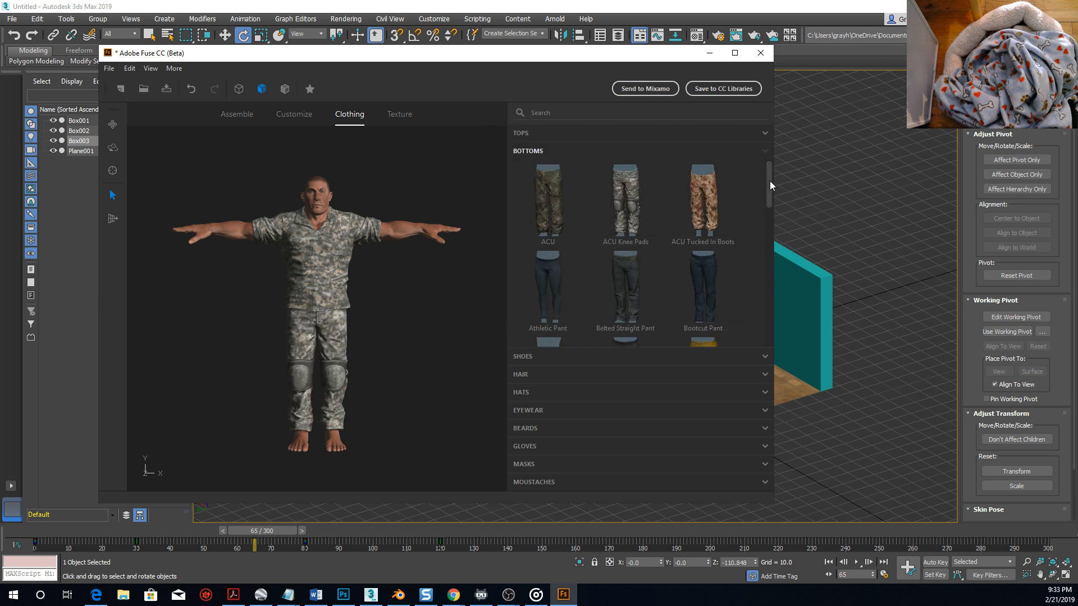
Browse the remaining bottoms, try Tactical Boot A and put Tactical Boot B on the character's feet.
{"action": "left_click_drag", "start_coordinate": [769, 181], "coordinate": [767, 322]}
{"action": "left_click", "coordinate": [555, 357]}
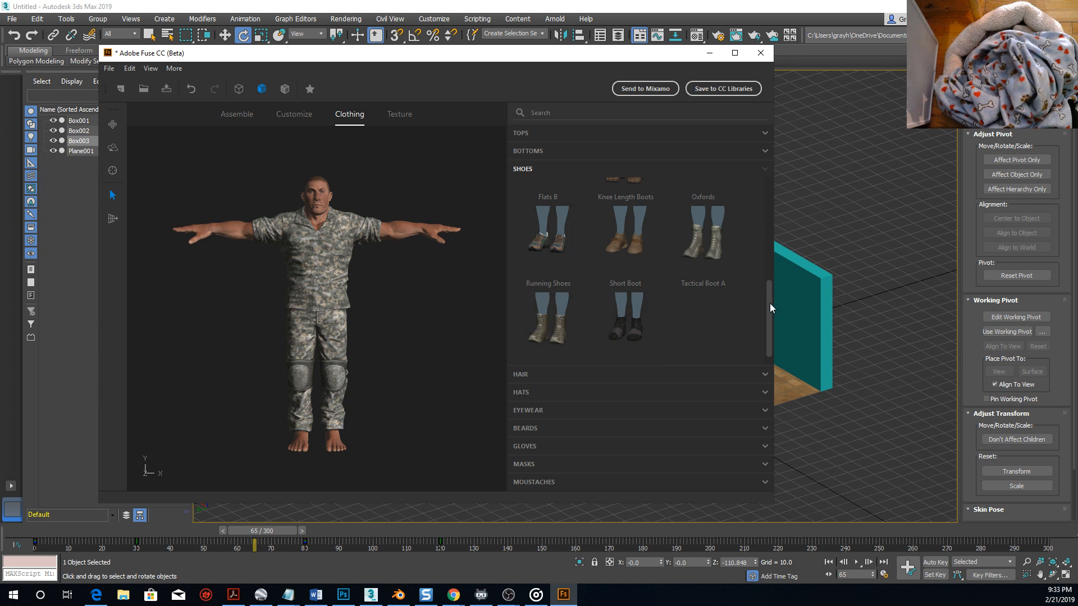
{"action": "scroll", "coordinate": [769, 311], "scroll_direction": "up", "scroll_amount": 1}
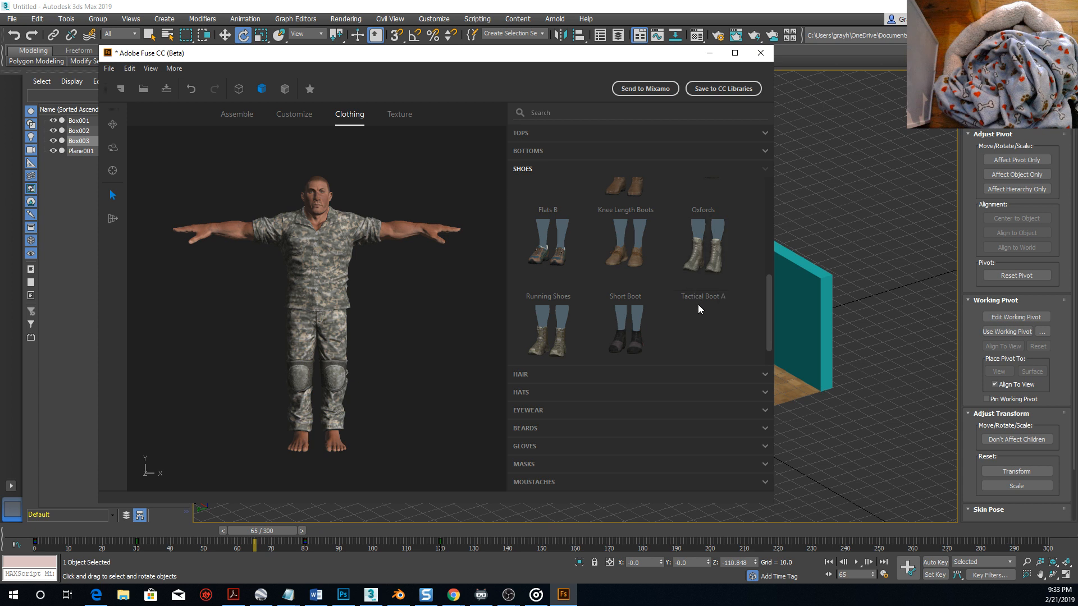
{"action": "left_click", "coordinate": [705, 263]}
{"action": "scroll", "coordinate": [770, 294], "scroll_direction": "down", "scroll_amount": 2}
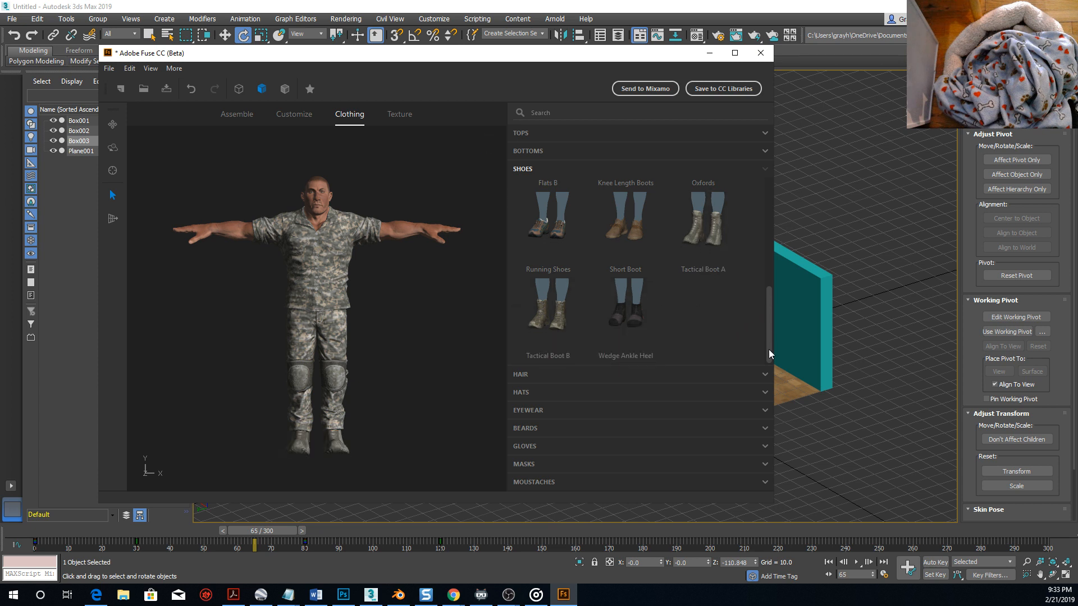
{"action": "left_click", "coordinate": [560, 320]}
{"action": "left_click_drag", "start_coordinate": [410, 428], "coordinate": [444, 440]}
Put the camouflage combat helmet on the character and add a beard and moustache.
{"action": "left_click", "coordinate": [537, 394]}
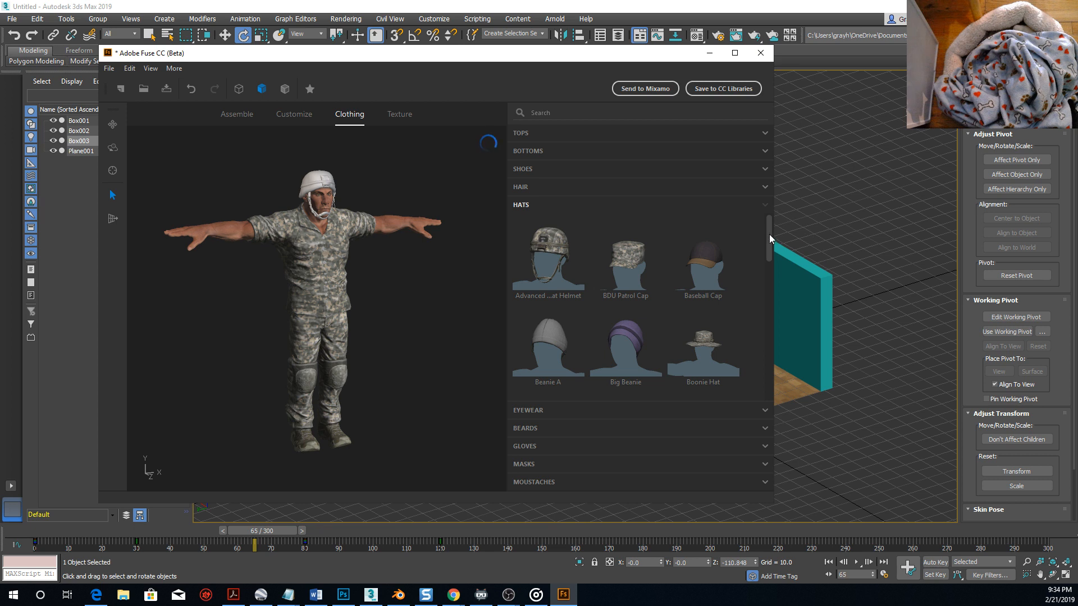
{"action": "left_click_drag", "start_coordinate": [769, 234], "coordinate": [766, 259]}
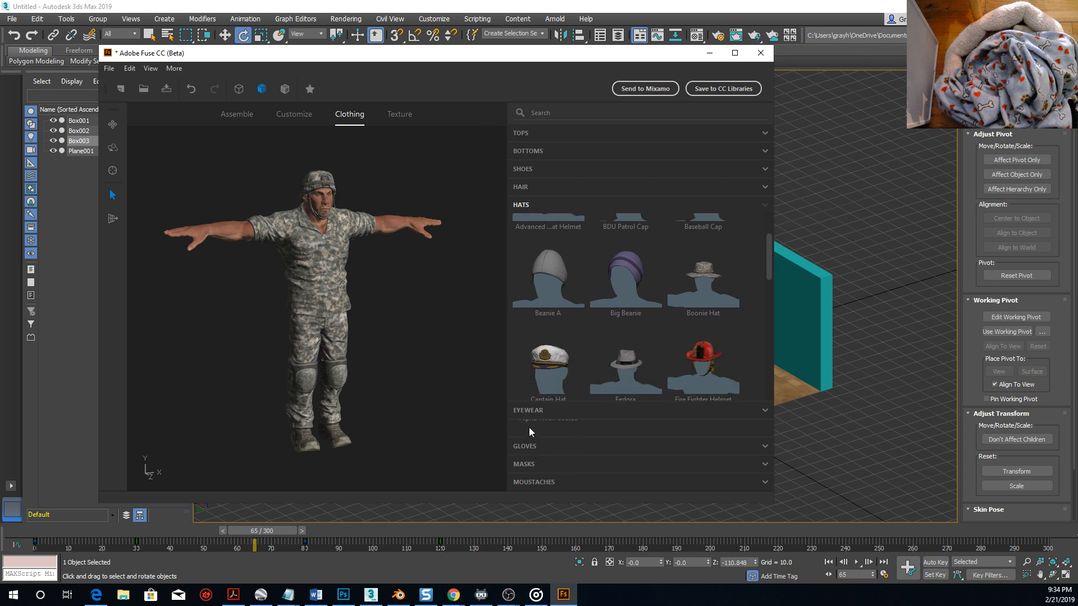
{"action": "left_click", "coordinate": [528, 427]}
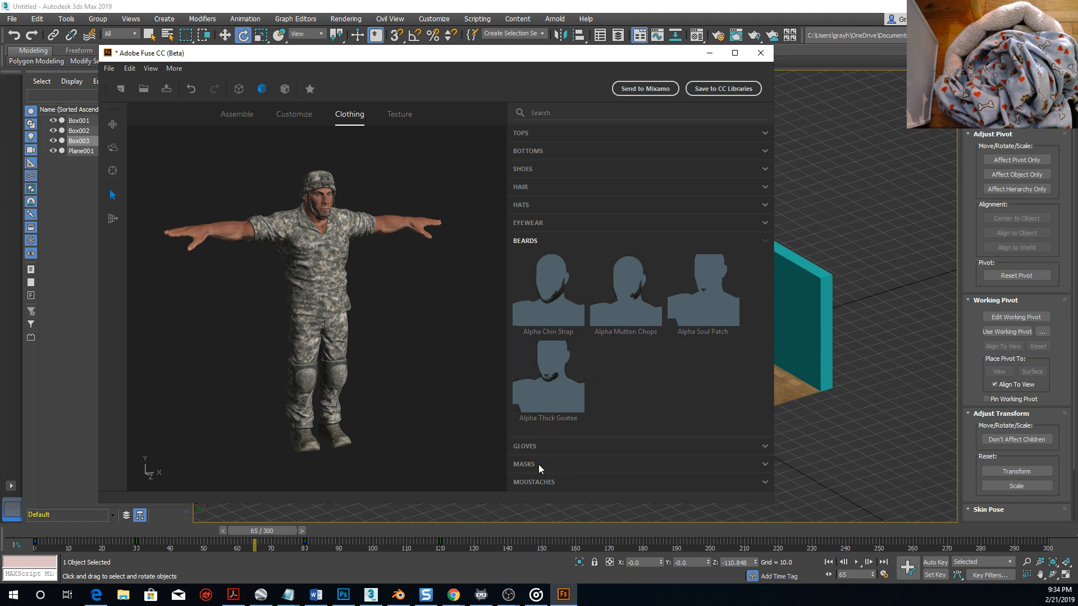
{"action": "left_click", "coordinate": [541, 481]}
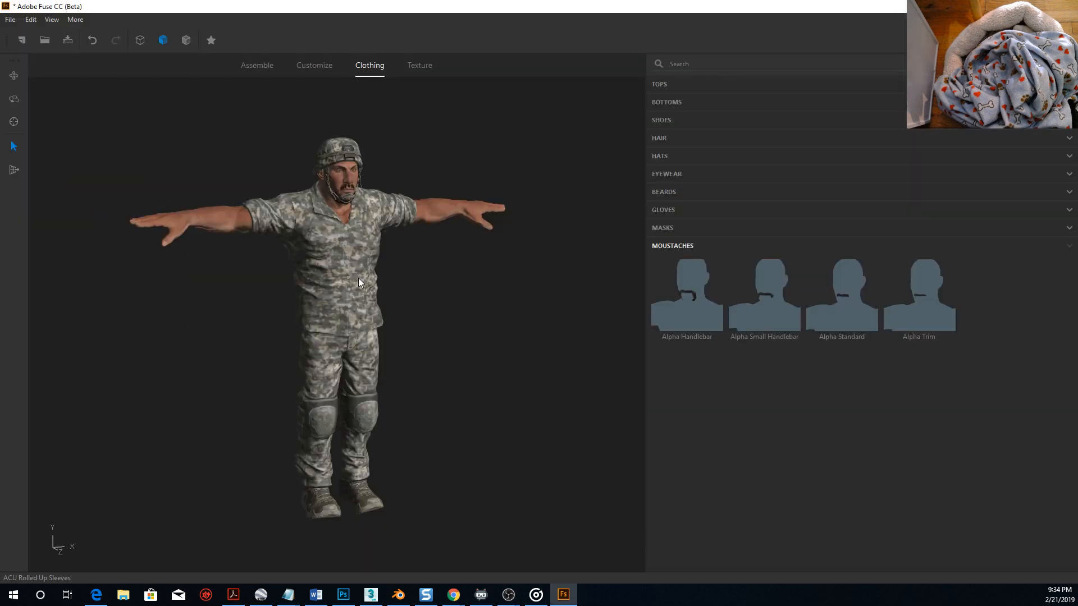
{"action": "left_click_drag", "start_coordinate": [442, 365], "coordinate": [515, 372]}
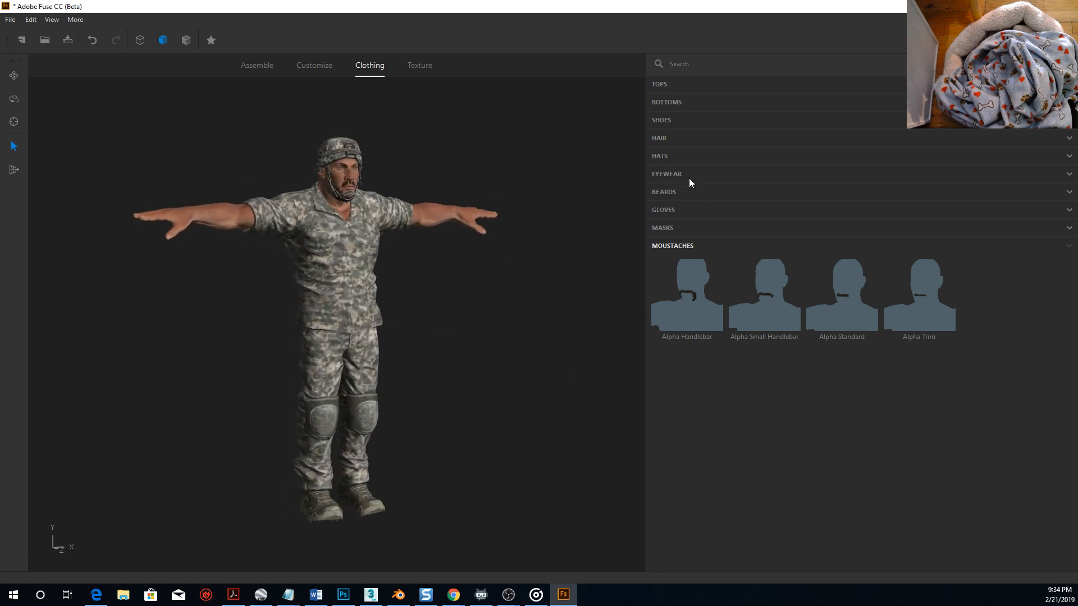
Equip the character with Tactical Goggles eyewear and Tactical Response gloves.
{"action": "left_click", "coordinate": [668, 175]}
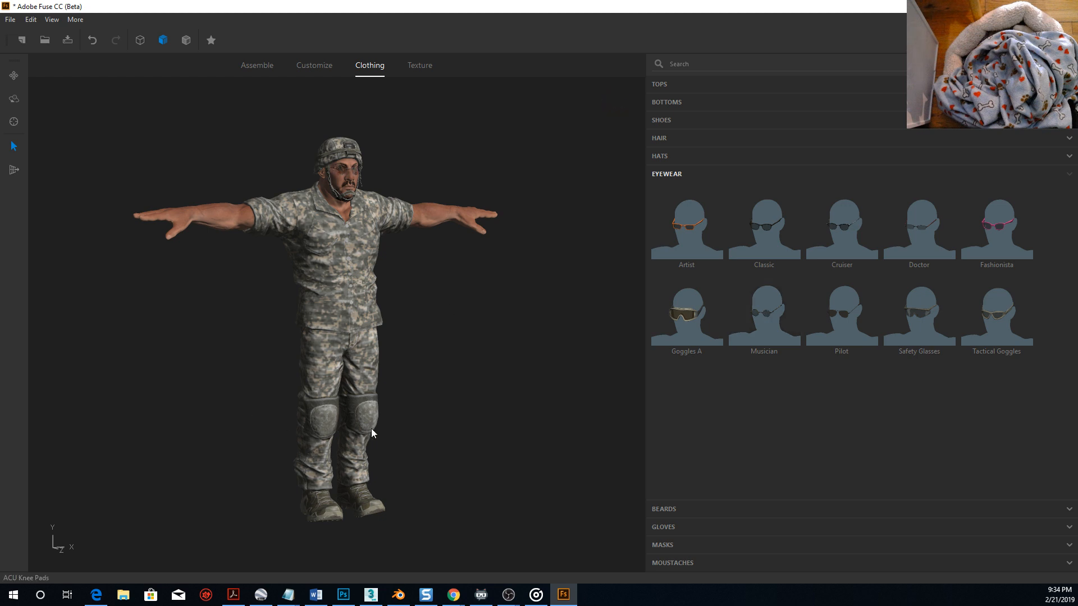
{"action": "left_click", "coordinate": [919, 307]}
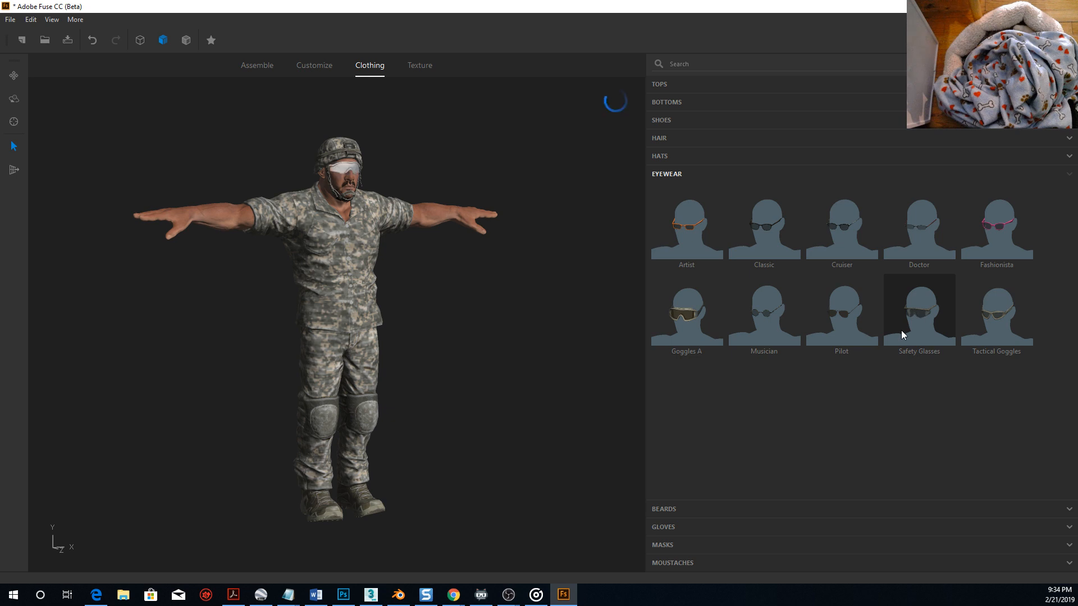
{"action": "left_click", "coordinate": [992, 317]}
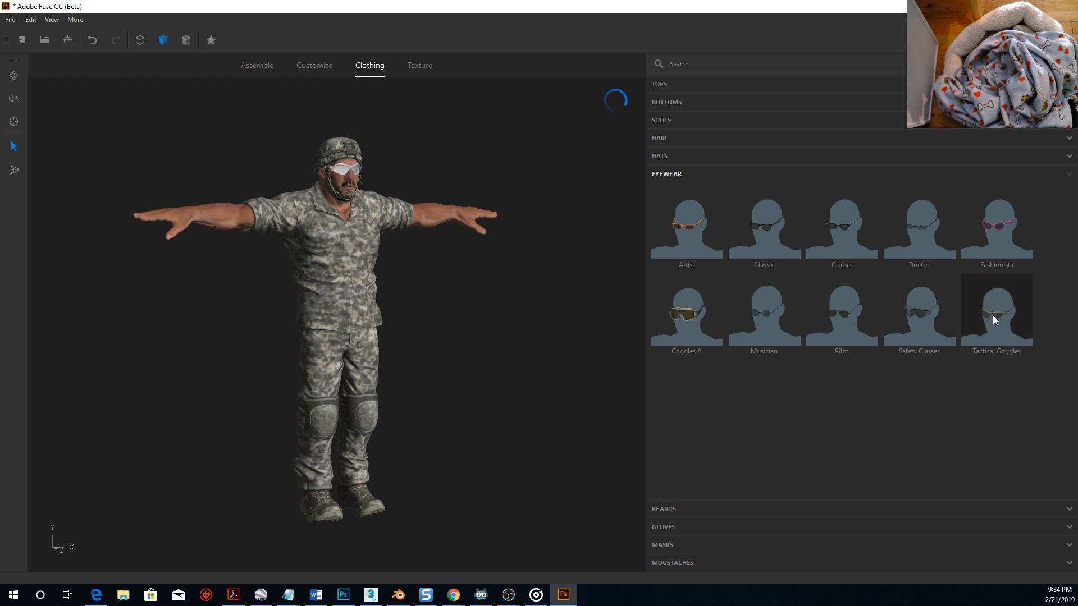
{"action": "mouse_move", "coordinate": [475, 504]}
{"action": "left_mouse_down"}
{"action": "mouse_move", "coordinate": [241, 481]}
{"action": "mouse_move", "coordinate": [496, 497]}
{"action": "mouse_move", "coordinate": [594, 483]}
{"action": "mouse_move", "coordinate": [516, 488]}
{"action": "mouse_move", "coordinate": [490, 513]}
{"action": "mouse_move", "coordinate": [399, 506]}
{"action": "mouse_move", "coordinate": [485, 488]}
{"action": "left_mouse_up"}
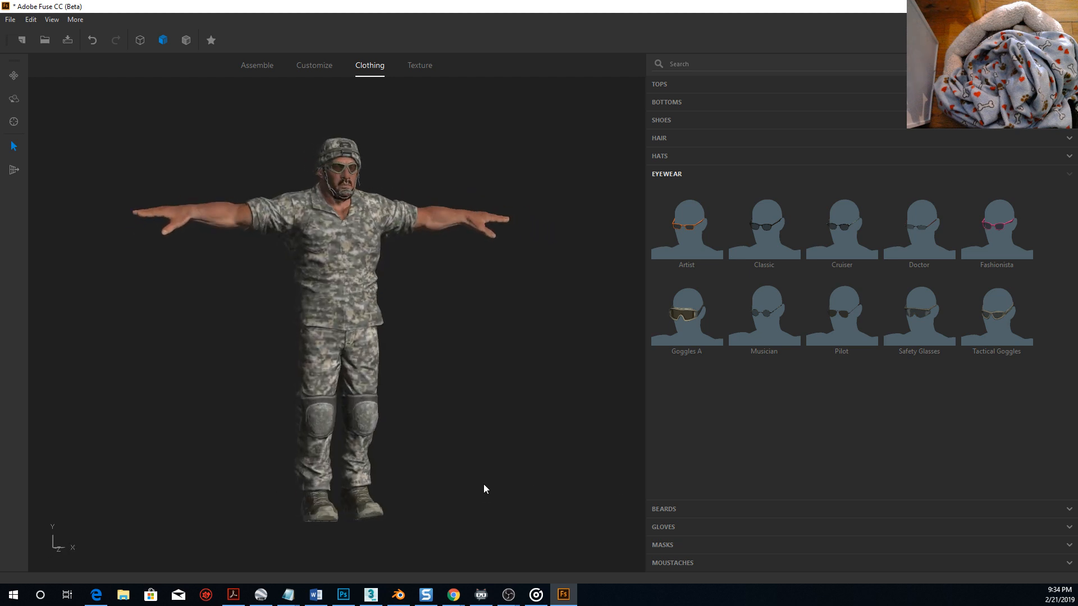
{"action": "left_click", "coordinate": [688, 527]}
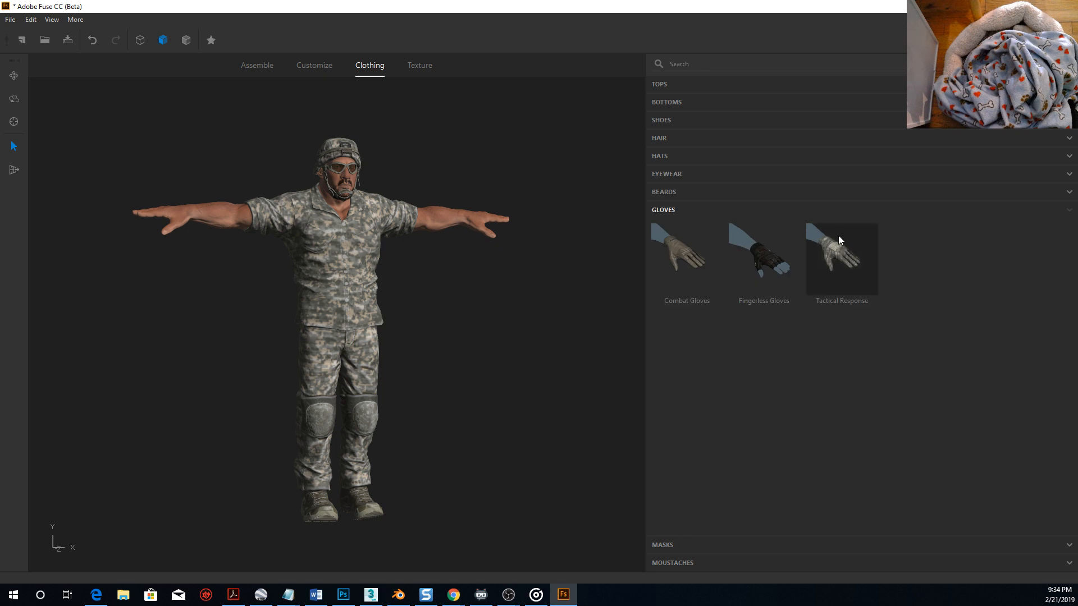
{"action": "left_click", "coordinate": [835, 258]}
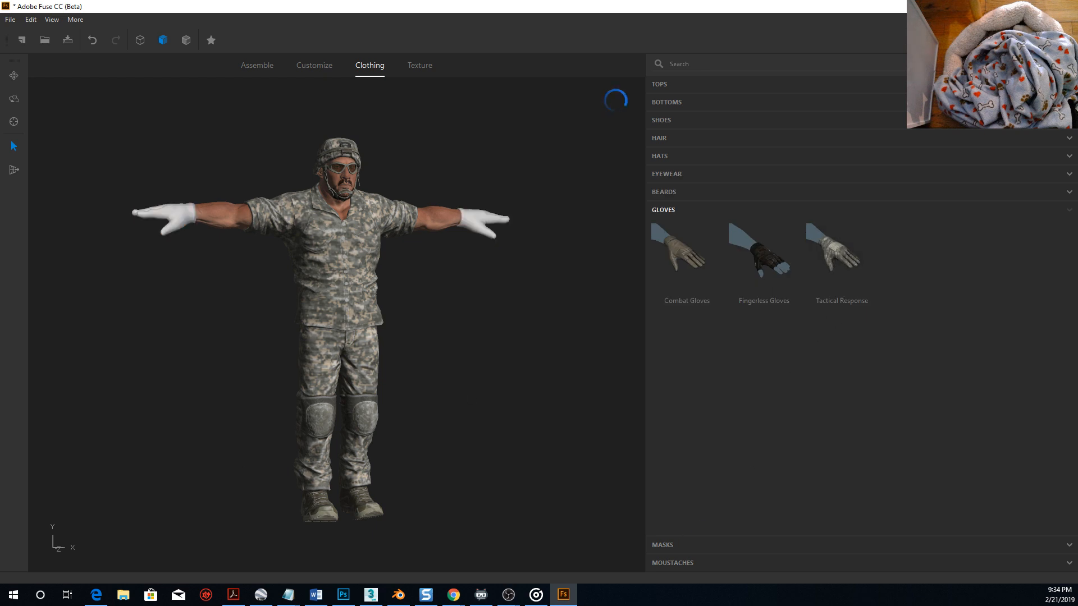
{"action": "left_click_drag", "start_coordinate": [513, 362], "coordinate": [546, 381]}
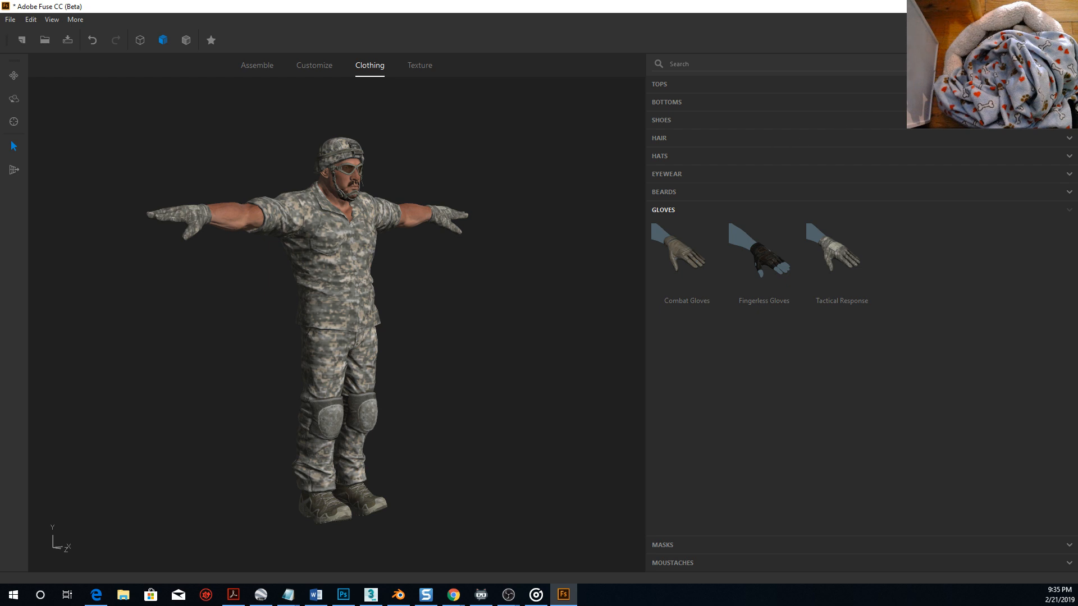
Send the finished character to Mixamo for auto-rigging under the name FuseModel.
{"action": "left_click", "coordinate": [1036, 40]}
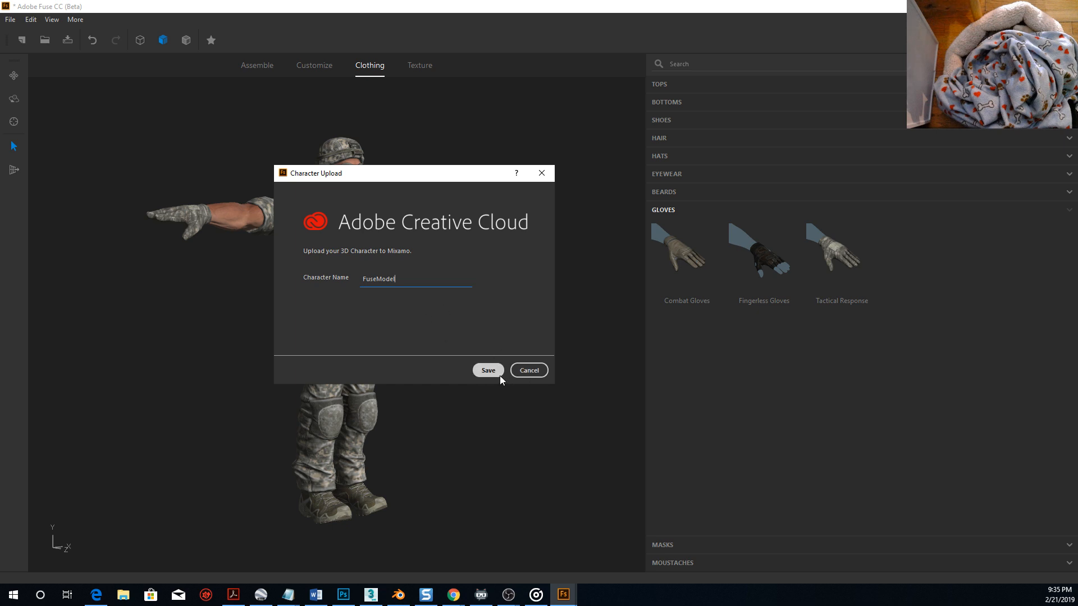
{"action": "left_click", "coordinate": [499, 374]}
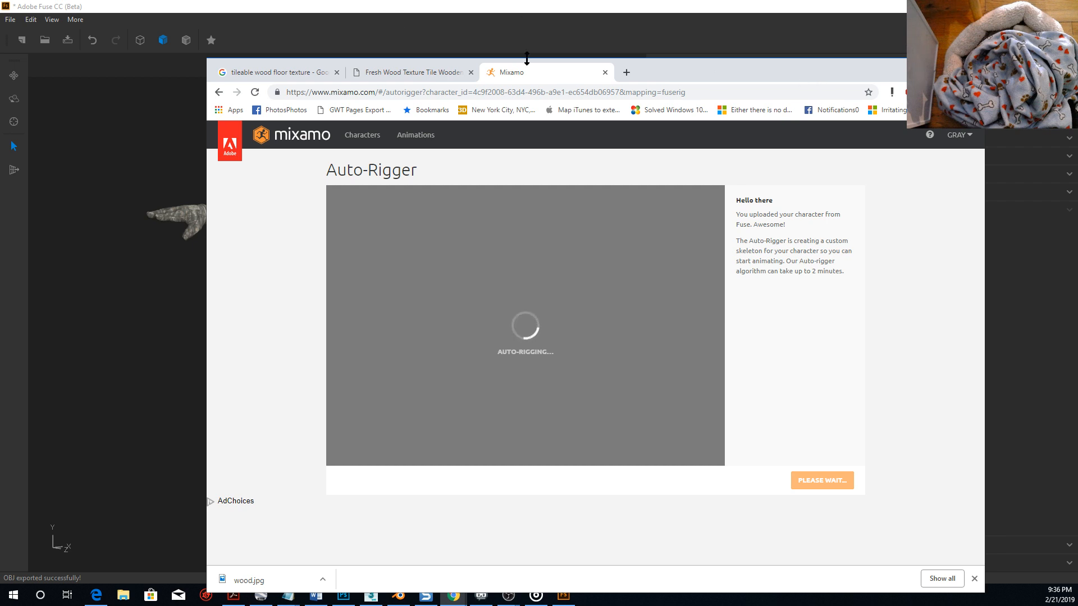
{"action": "left_click_drag", "start_coordinate": [676, 70], "coordinate": [594, 46]}
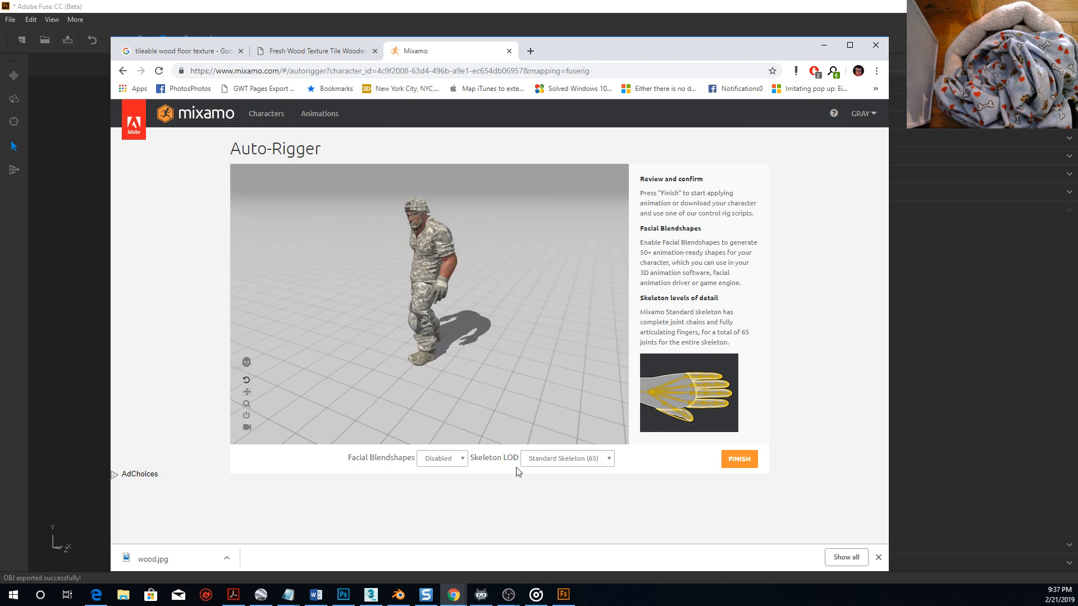
Enable Facial Blendshapes for the character in the Auto-Rigger and update the rig.
{"action": "left_click", "coordinate": [460, 458]}
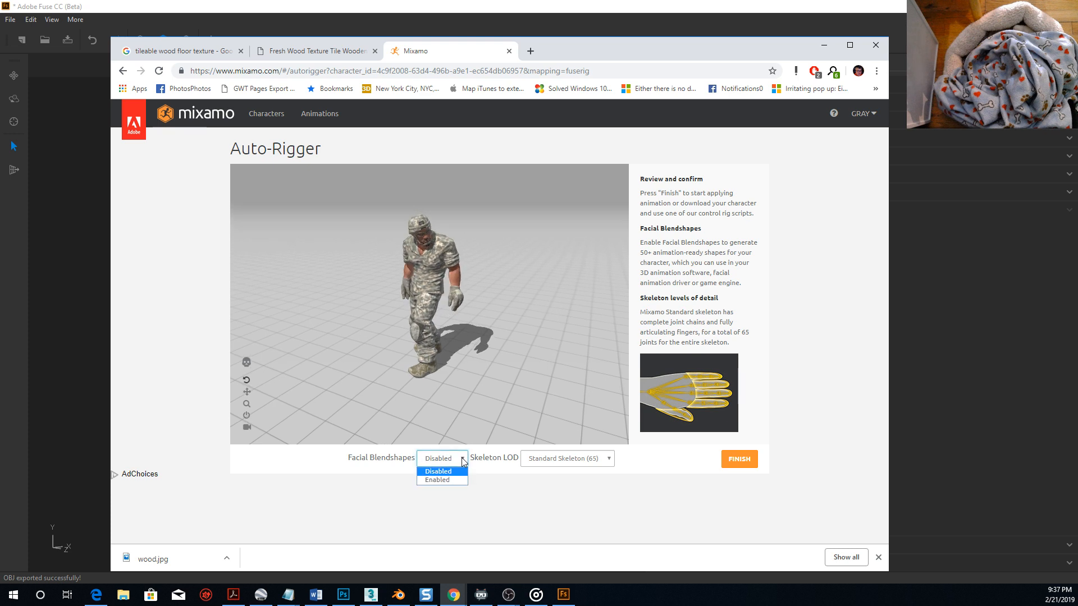
{"action": "left_click", "coordinate": [437, 480]}
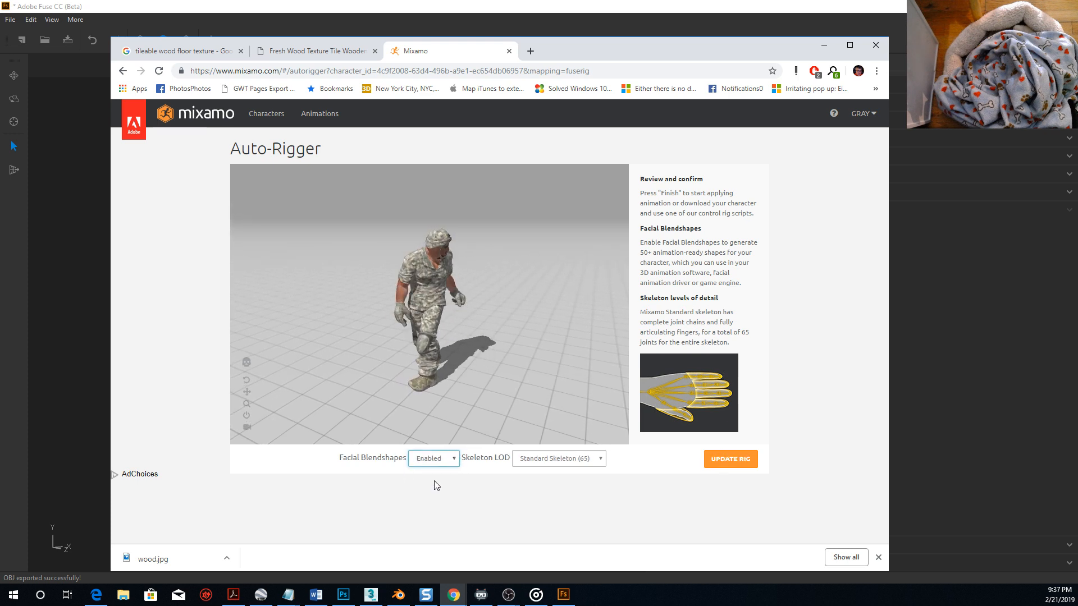
{"action": "left_click", "coordinate": [729, 459]}
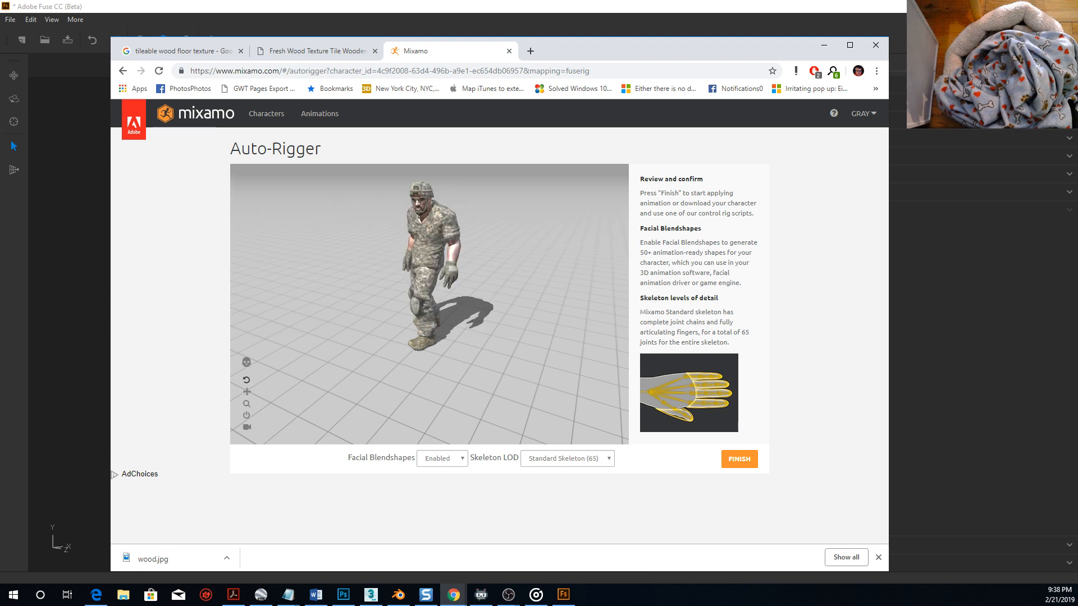
Finish the auto-rigging, accept the new character in place of the previous one, and continue to animating it.
{"action": "left_click", "coordinate": [739, 460]}
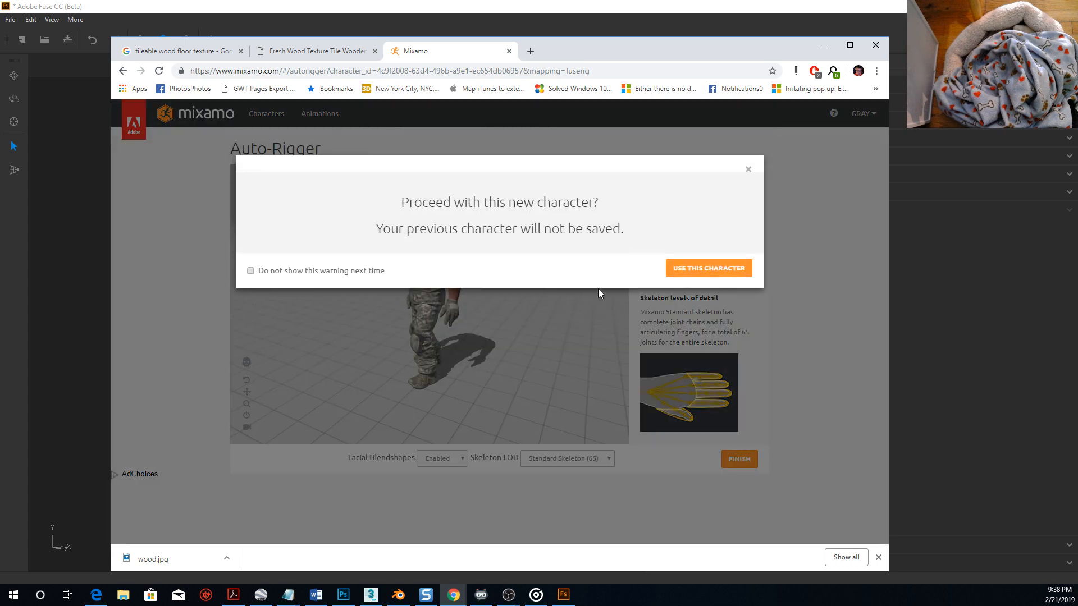
{"action": "left_click", "coordinate": [696, 271]}
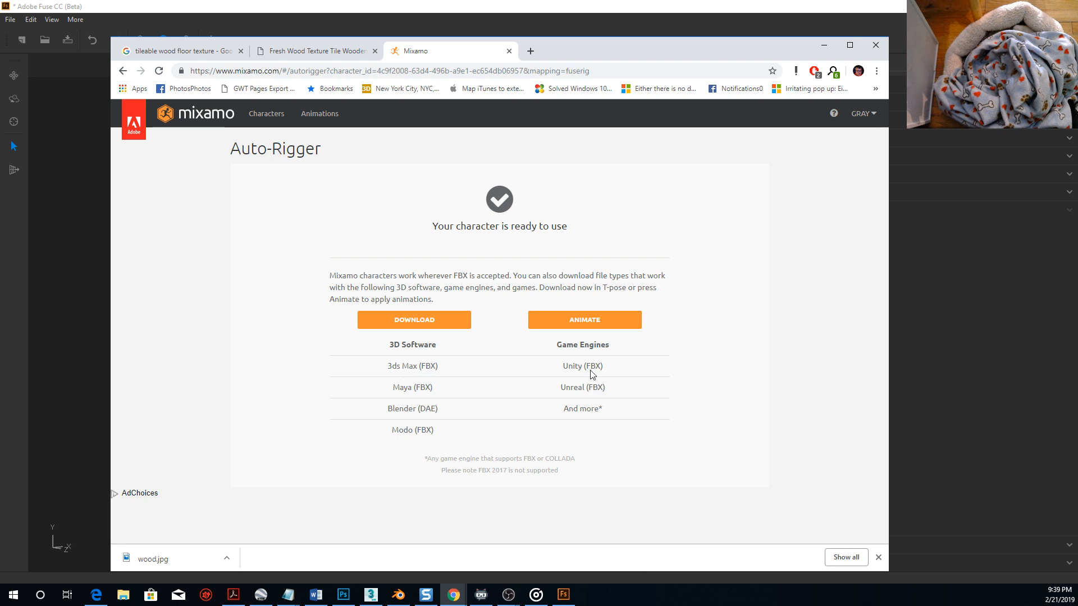
{"action": "left_click", "coordinate": [586, 321]}
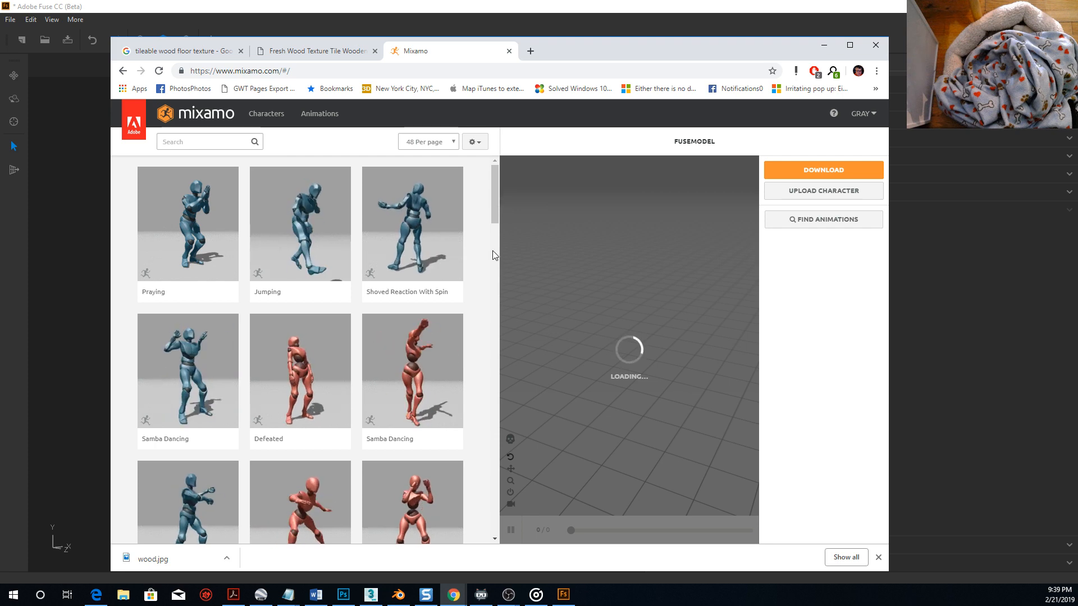
Browse the animation library and start a search for an animation.
{"action": "left_click_drag", "start_coordinate": [495, 205], "coordinate": [496, 207]}
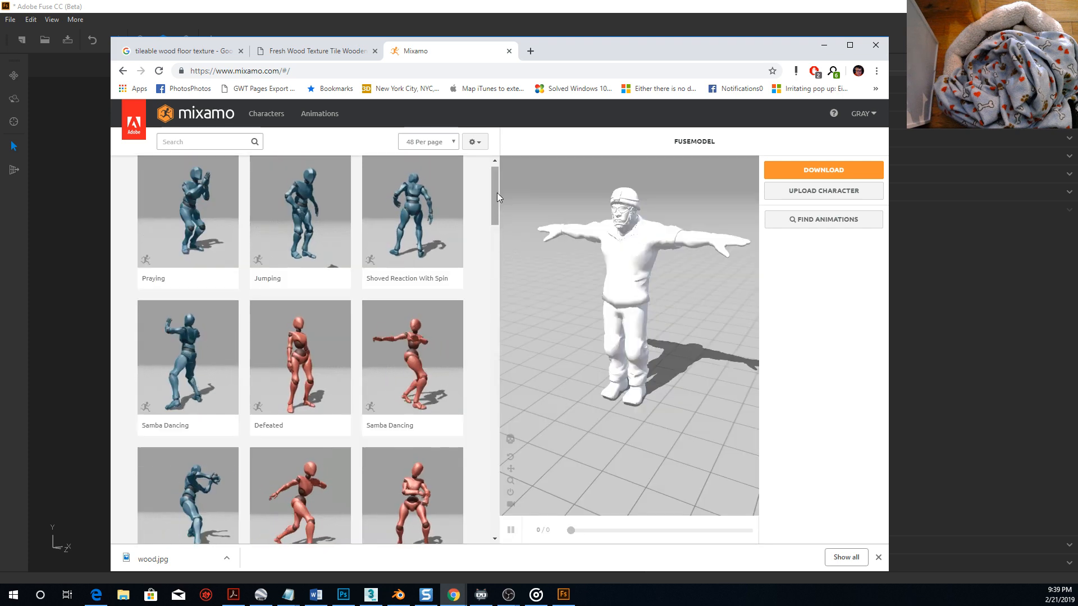
{"action": "left_click", "coordinate": [186, 139]}
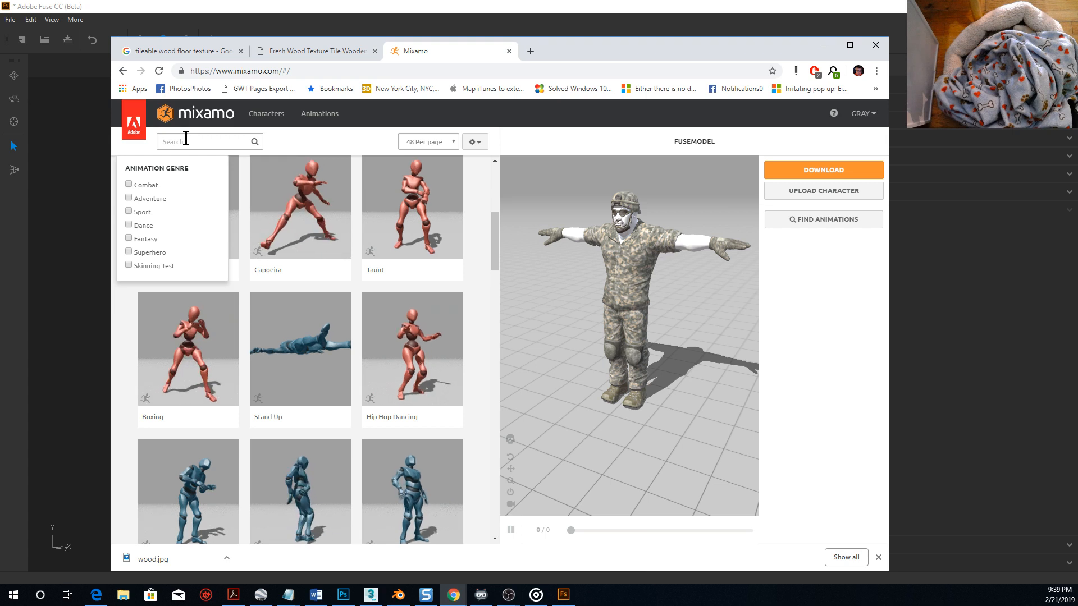
Search the animation library for "open door".
{"action": "type", "text": "op"}
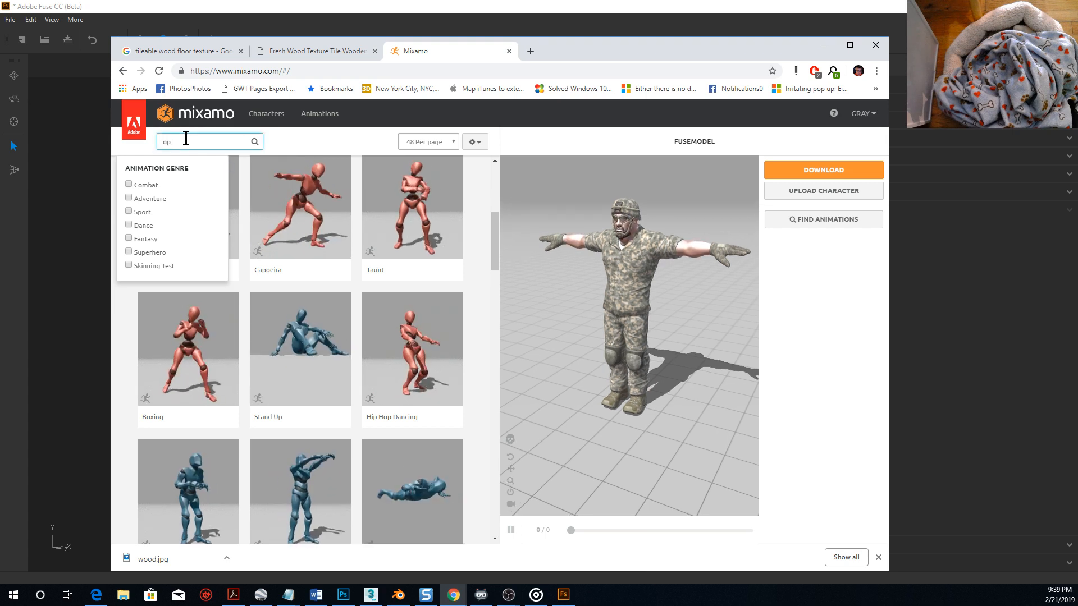
{"action": "type", "text": "en door"}
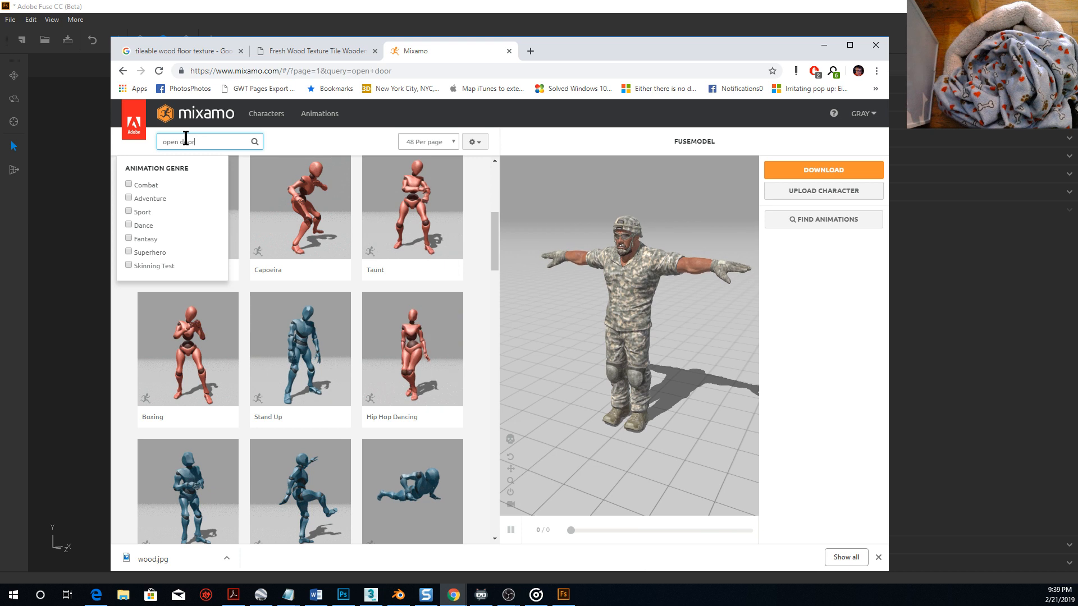
{"action": "key", "text": "Return"}
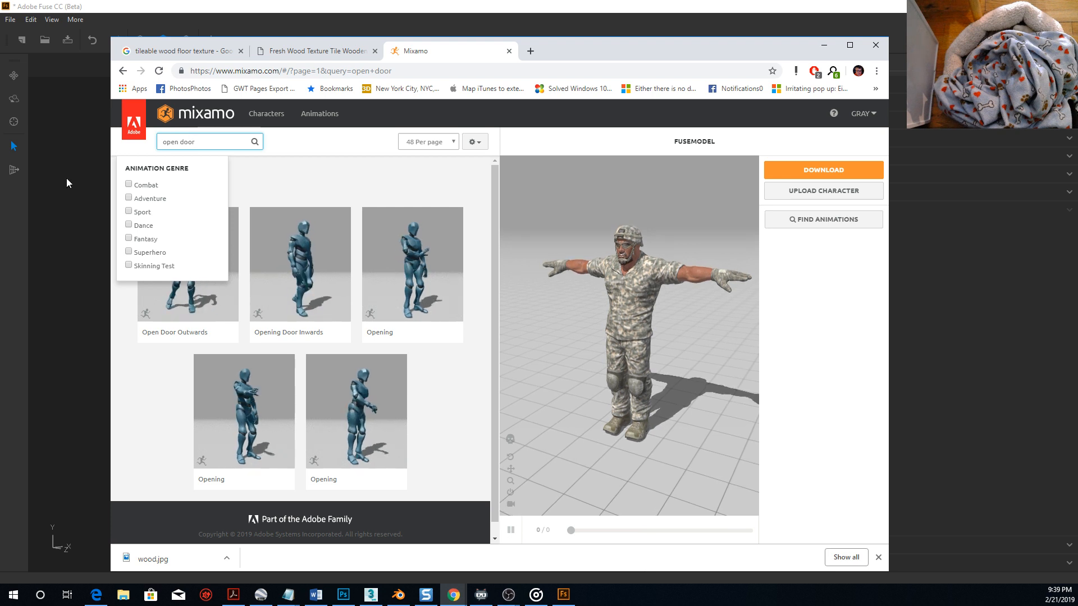
Search the animation library for "push door" instead.
{"action": "left_click_drag", "start_coordinate": [211, 140], "coordinate": [124, 139]}
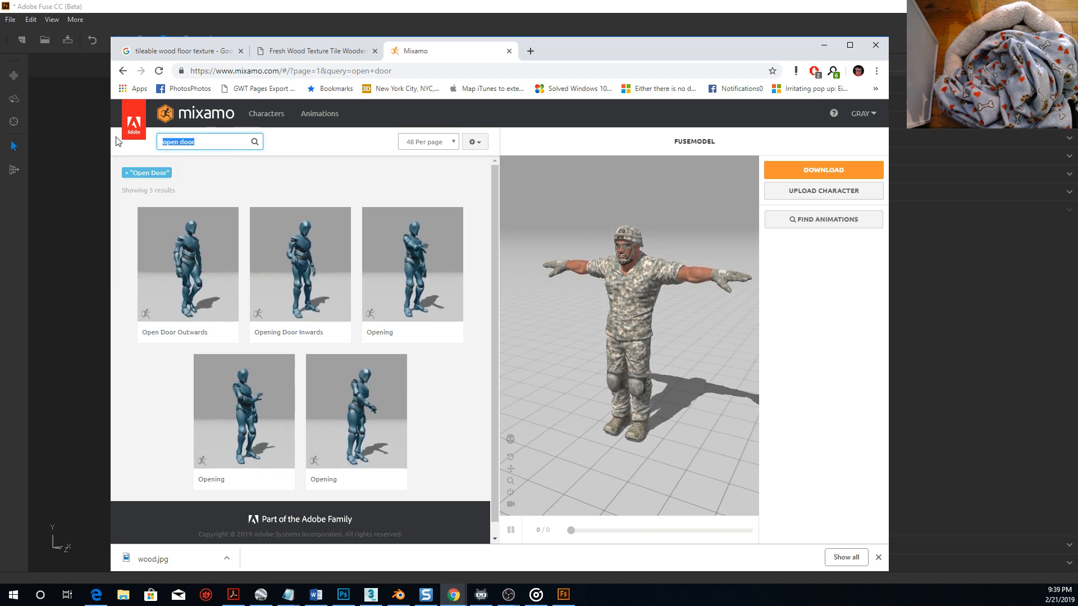
{"action": "type", "text": "pu"}
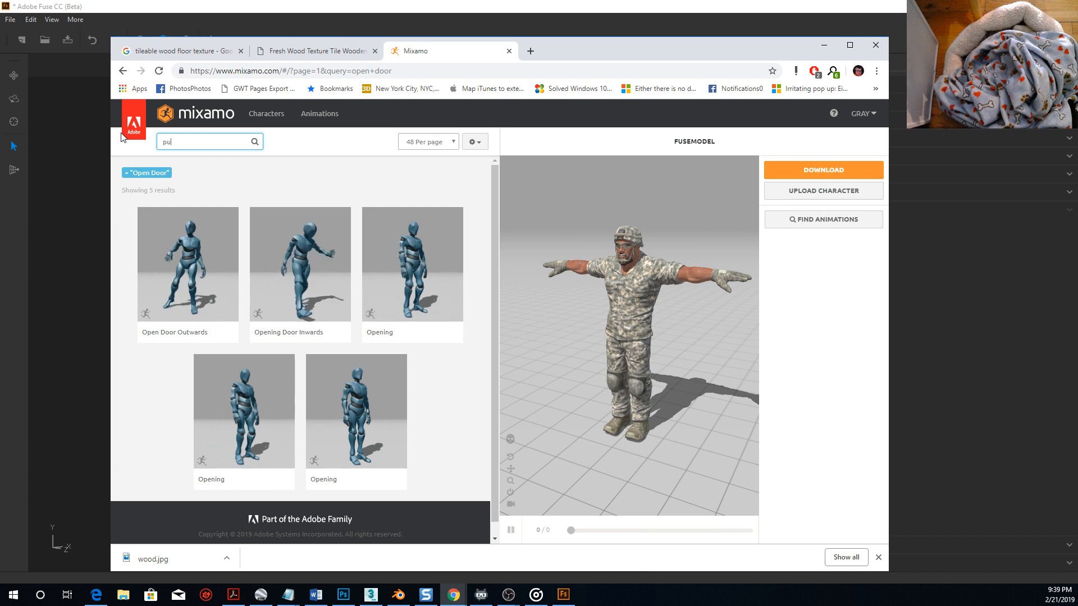
{"action": "type", "text": "sh door"}
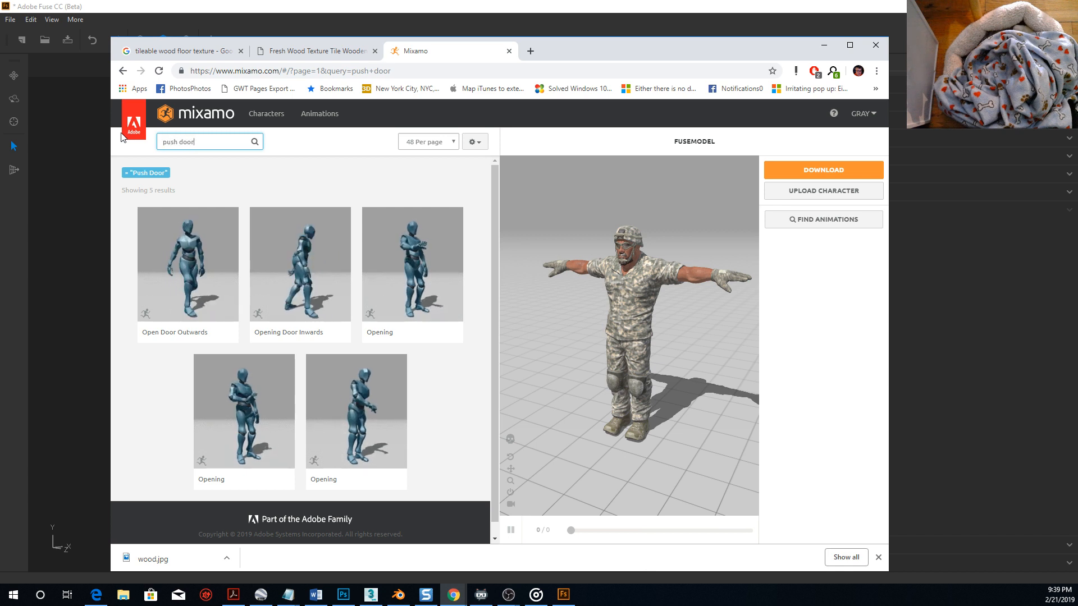
{"action": "key", "text": "Return"}
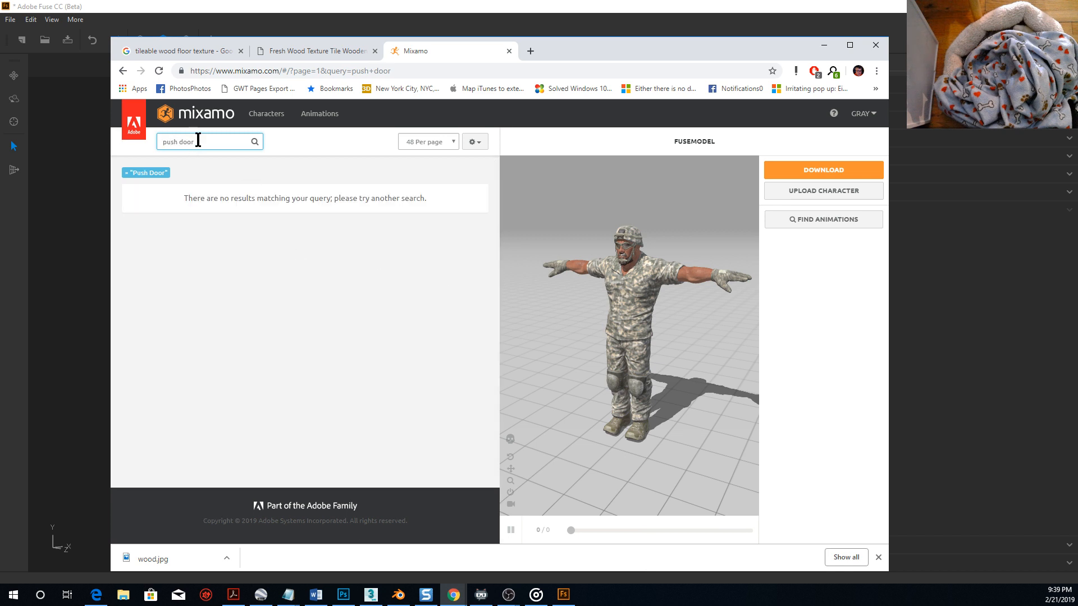
Search the animations for "kick" and apply the blue-figure Kicking animation in the Zombie Kicking row to the soldier character.
{"action": "left_click_drag", "start_coordinate": [133, 137], "coordinate": [133, 138]}
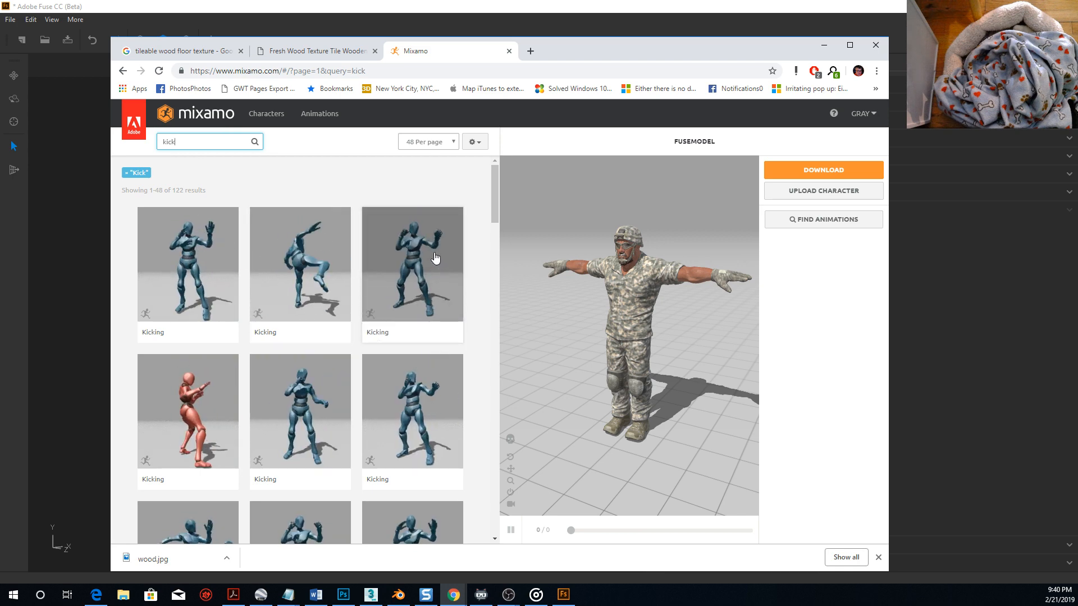
{"action": "left_click", "coordinate": [417, 249]}
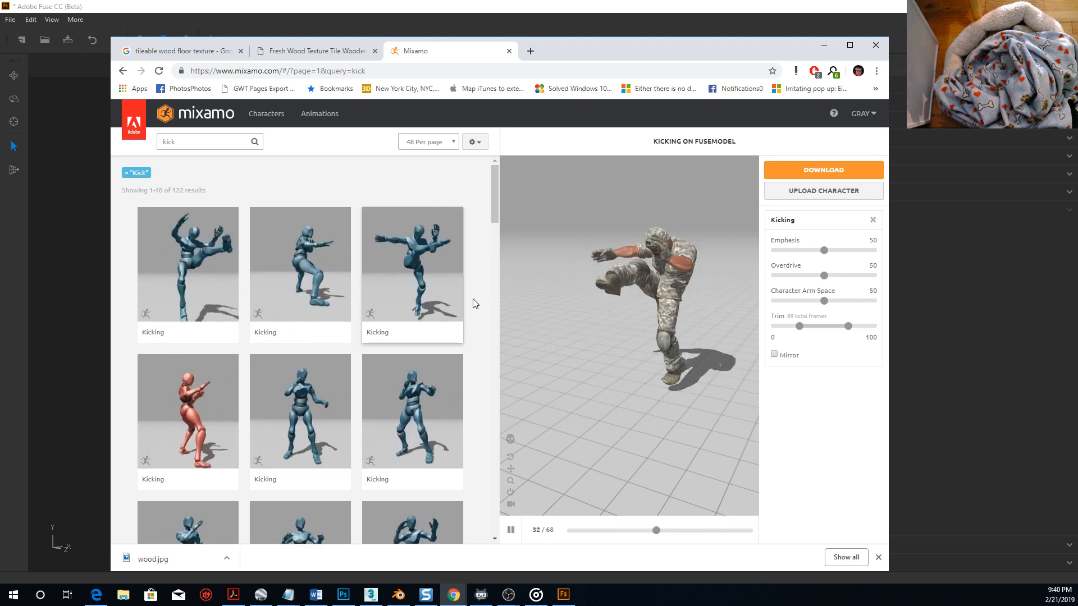
{"action": "left_click_drag", "start_coordinate": [497, 199], "coordinate": [494, 236]}
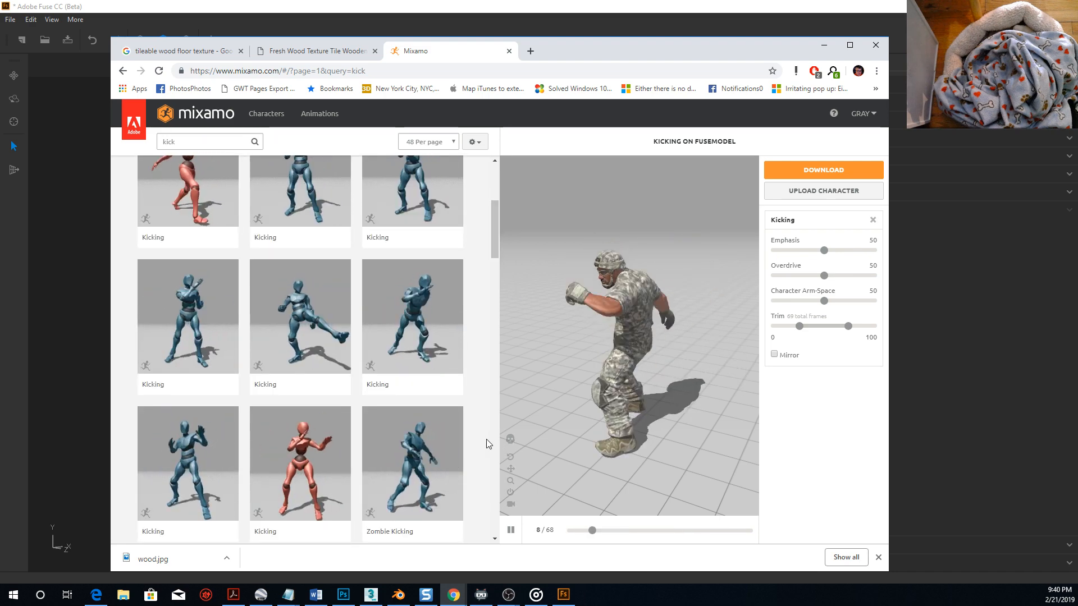
{"action": "left_click", "coordinate": [196, 460]}
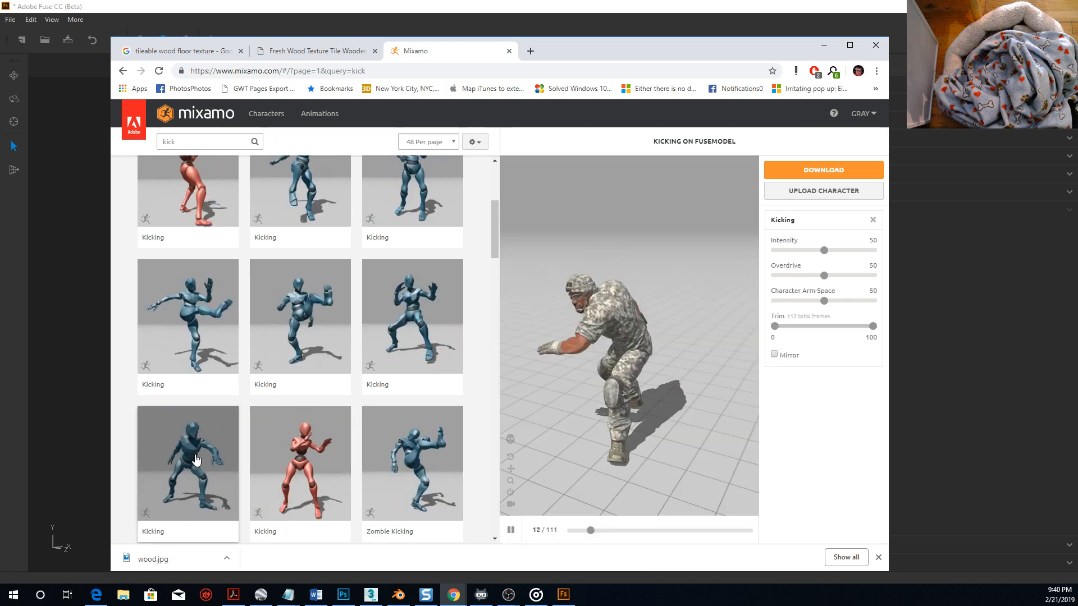
{"action": "scroll", "coordinate": [453, 317], "scroll_direction": "down", "scroll_amount": 1}
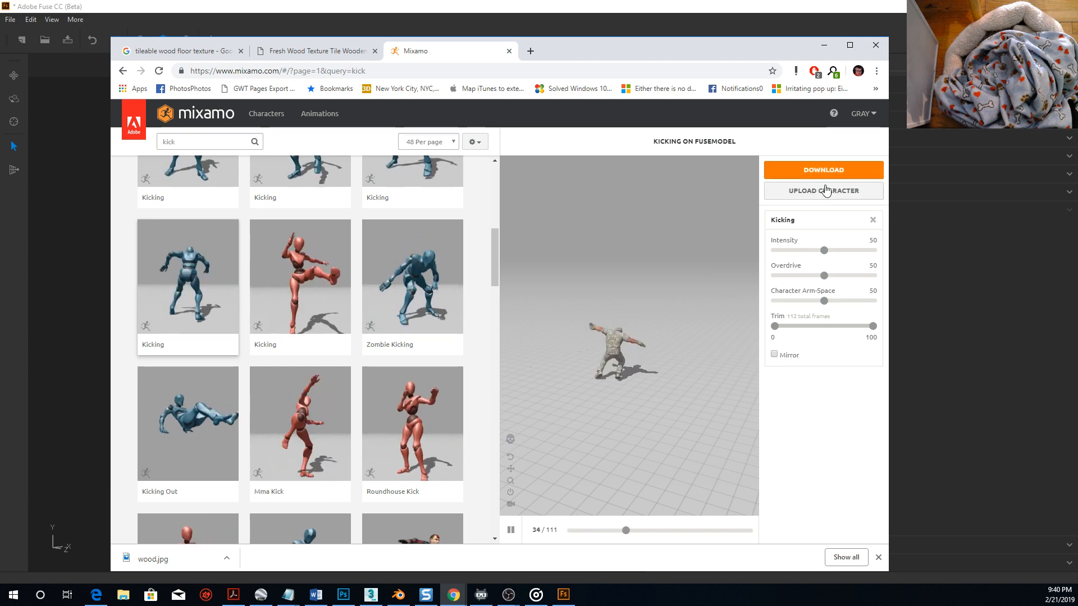
Download the animated character as FBX(.fbx) with skin at 30 frames per second, saving it as Kicking.fbx in the sample 3d studio folder.
{"action": "left_click", "coordinate": [815, 172]}
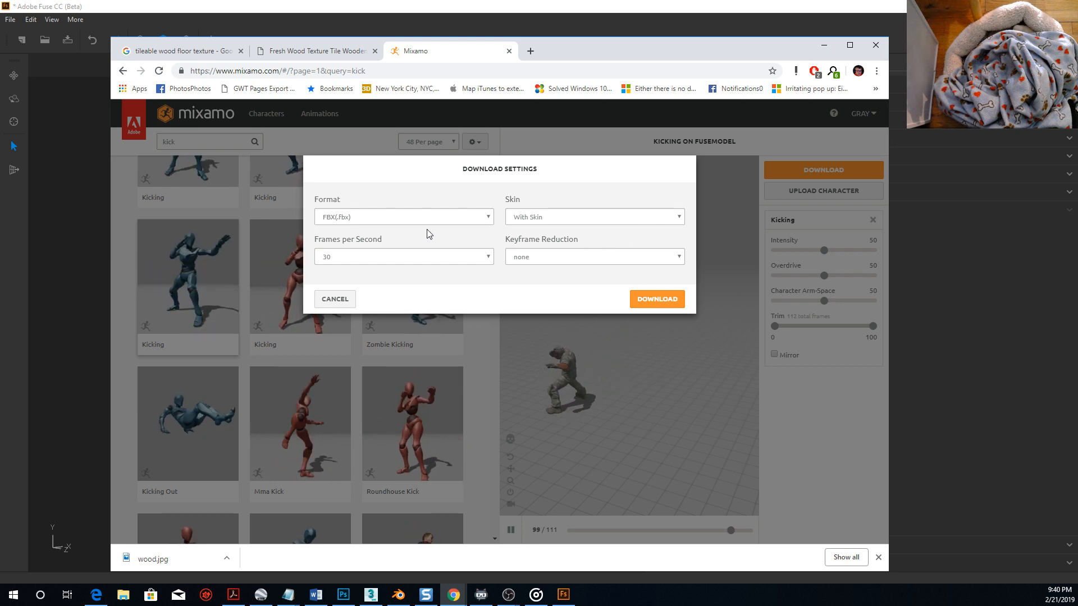
{"action": "left_click", "coordinate": [486, 218]}
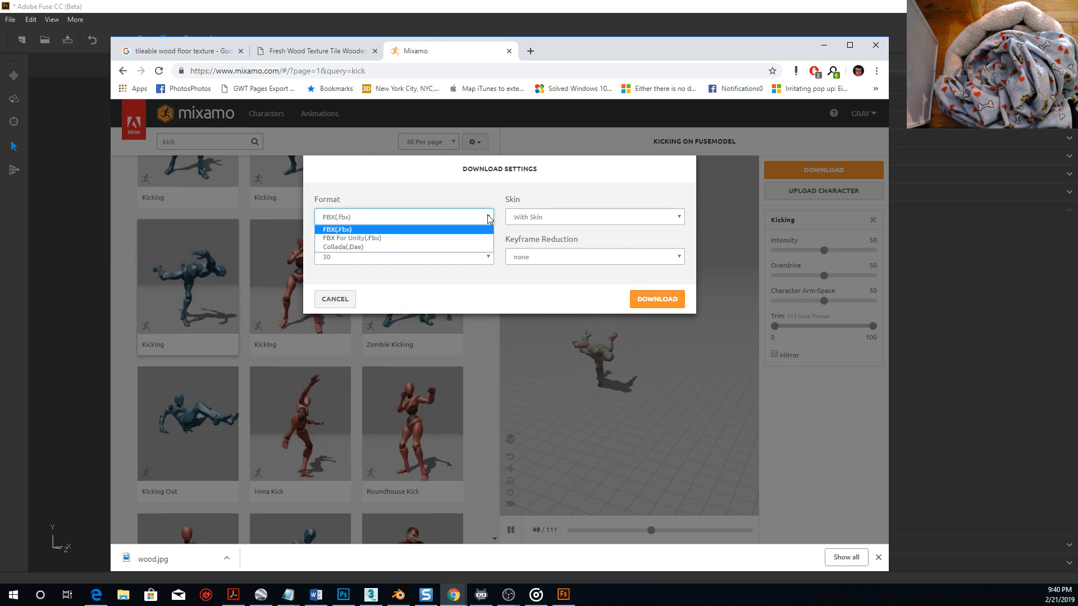
{"action": "left_click", "coordinate": [488, 219]}
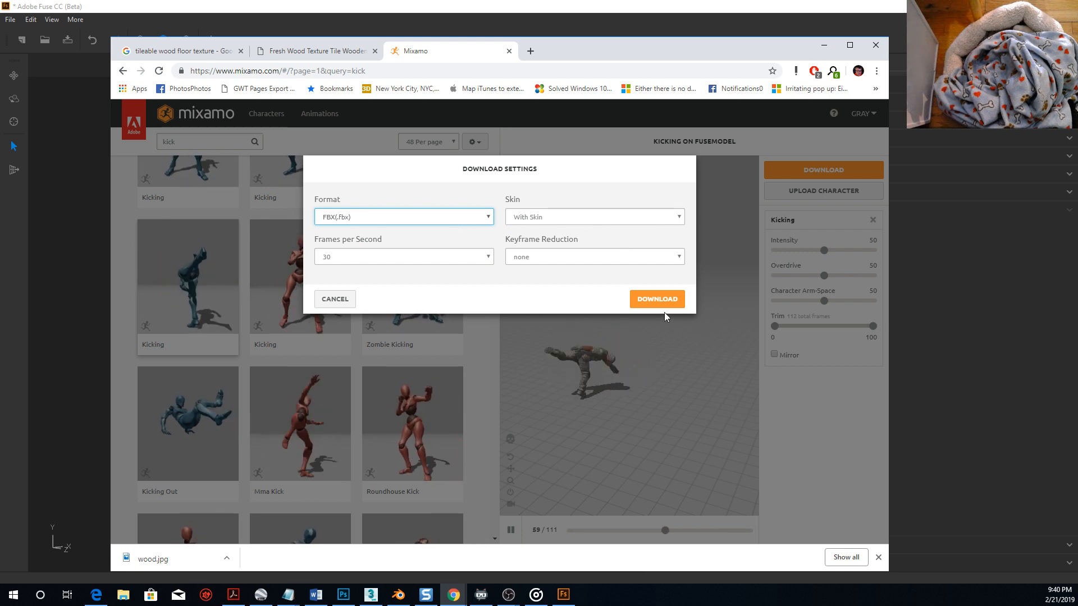
{"action": "left_click", "coordinate": [656, 300]}
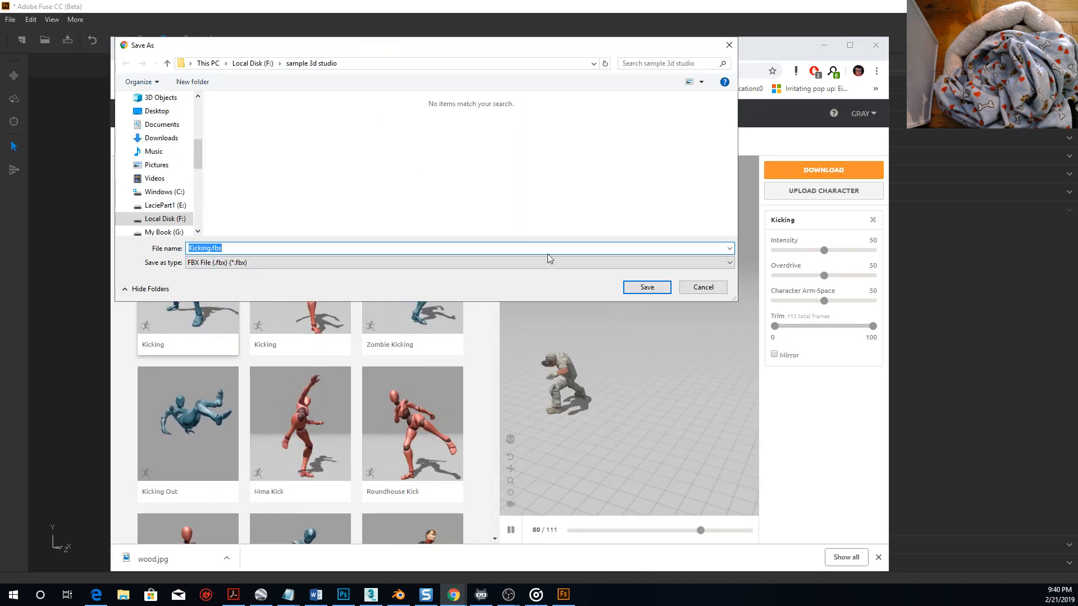
{"action": "left_click", "coordinate": [646, 286]}
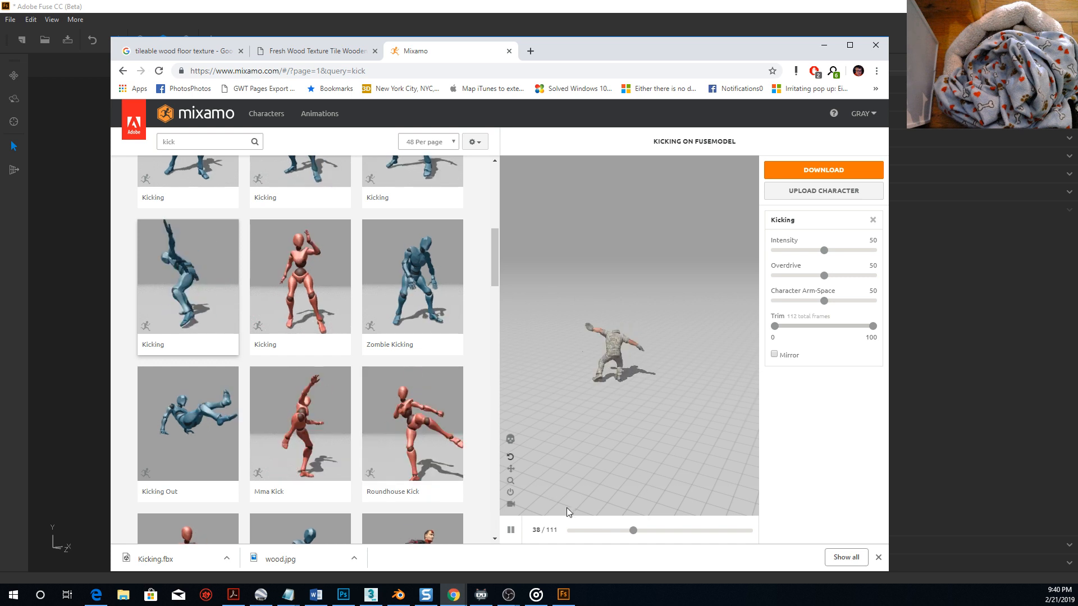
Pause the animation preview and switch to the room scene in 3ds Max.
{"action": "left_click", "coordinate": [511, 531]}
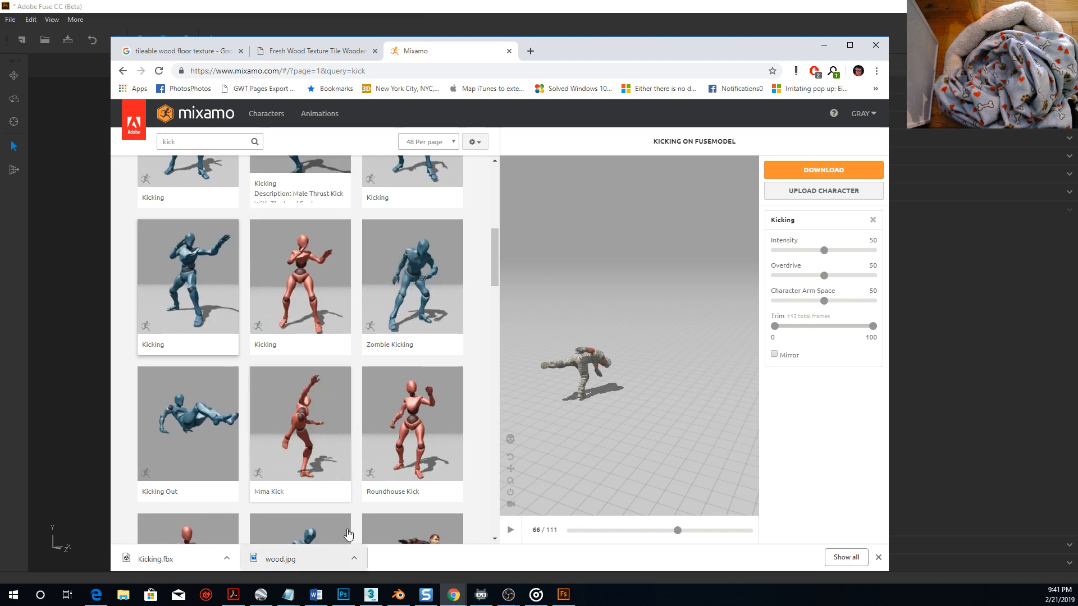
{"action": "left_click", "coordinate": [1001, 165]}
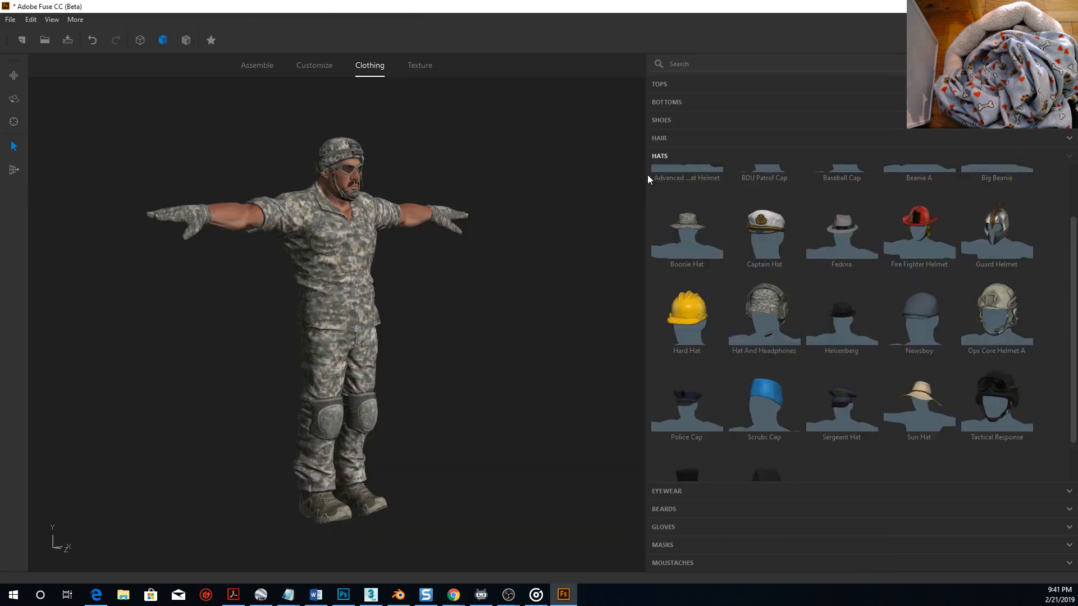
{"action": "left_click", "coordinate": [1013, 6]}
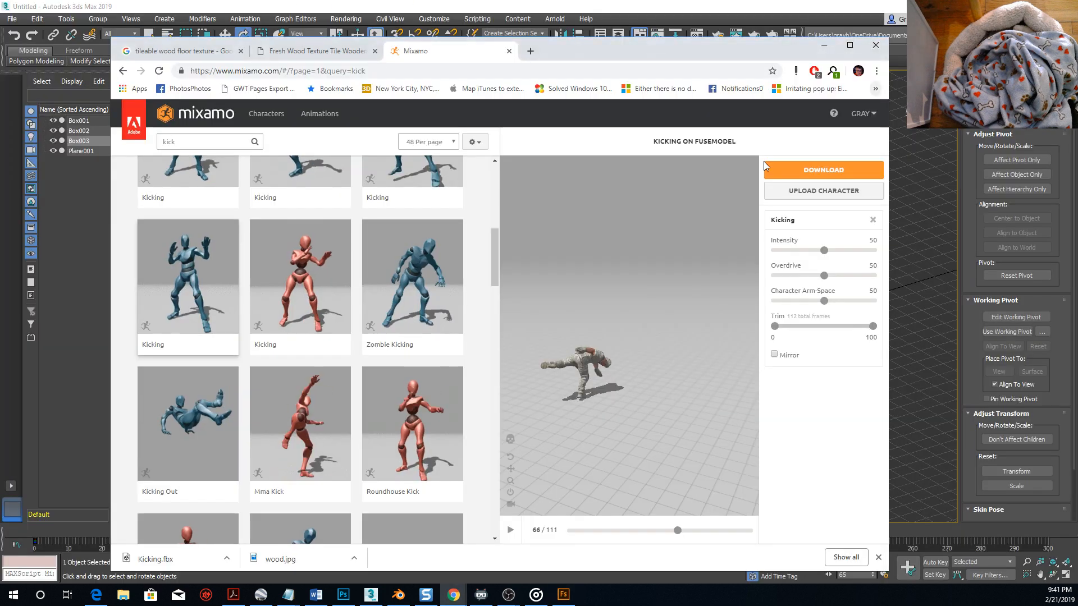
{"action": "left_click", "coordinate": [688, 11]}
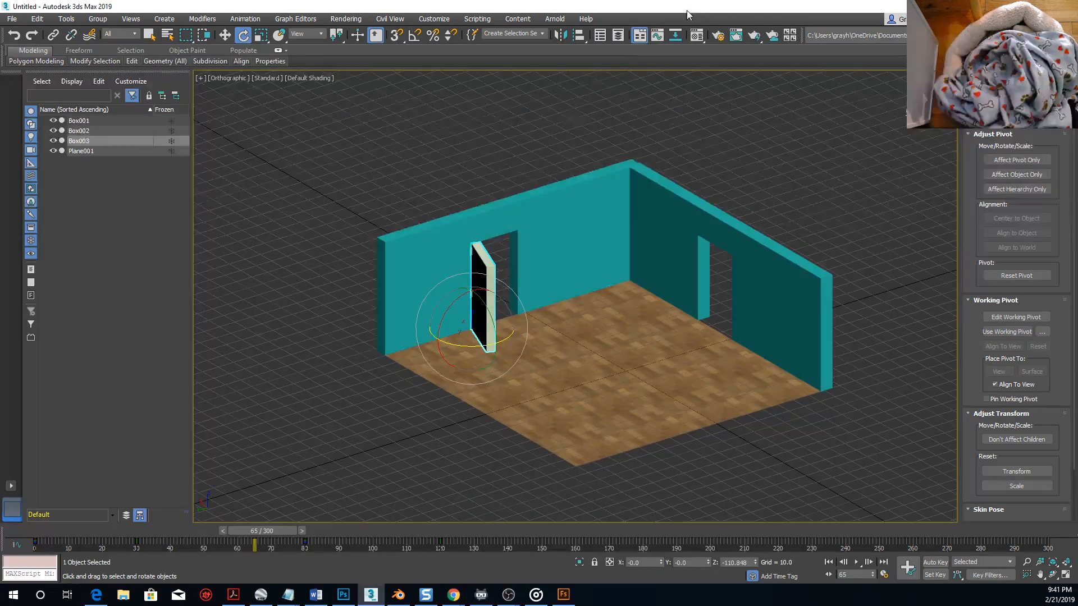
Start importing a file into the scene and limit the file type to Autodesk (*.FBX).
{"action": "left_click", "coordinate": [12, 20]}
{"action": "mouse_move", "coordinate": [23, 178]}
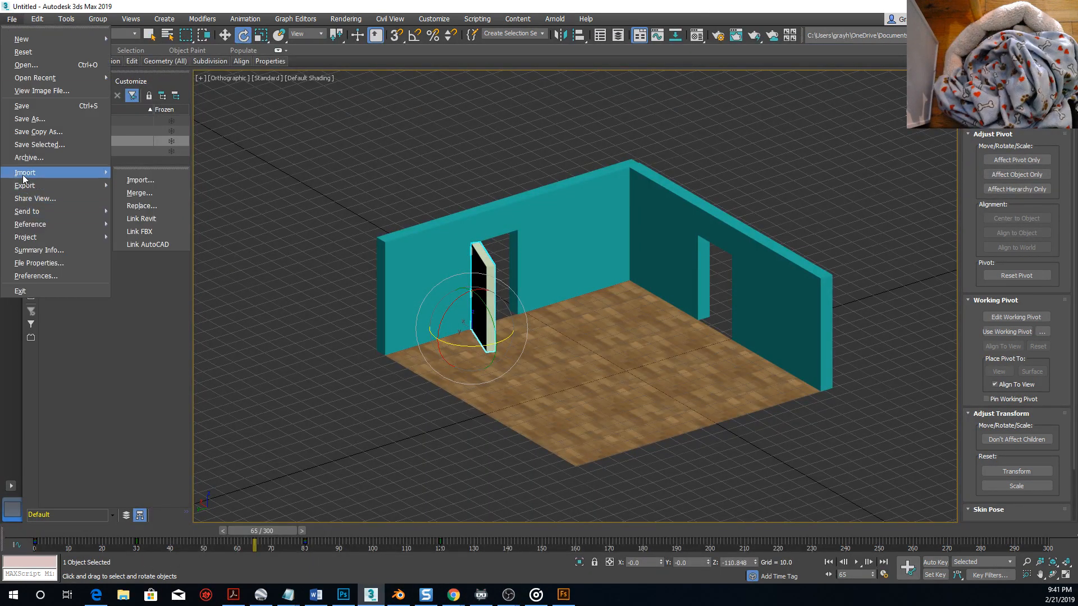
{"action": "left_click", "coordinate": [140, 181]}
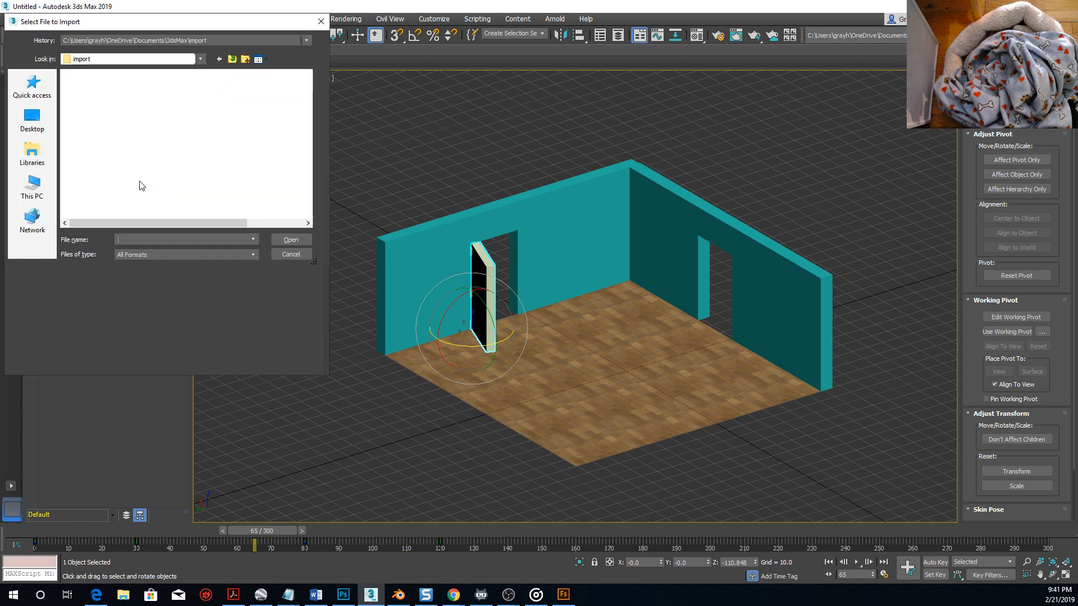
{"action": "left_click", "coordinate": [264, 365]}
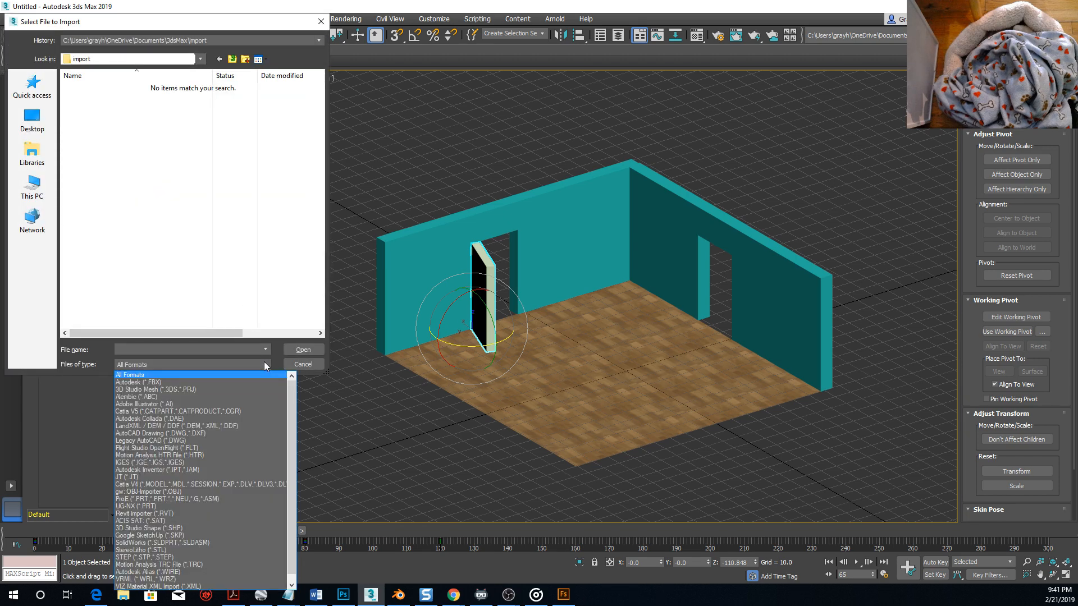
{"action": "left_click", "coordinate": [128, 383]}
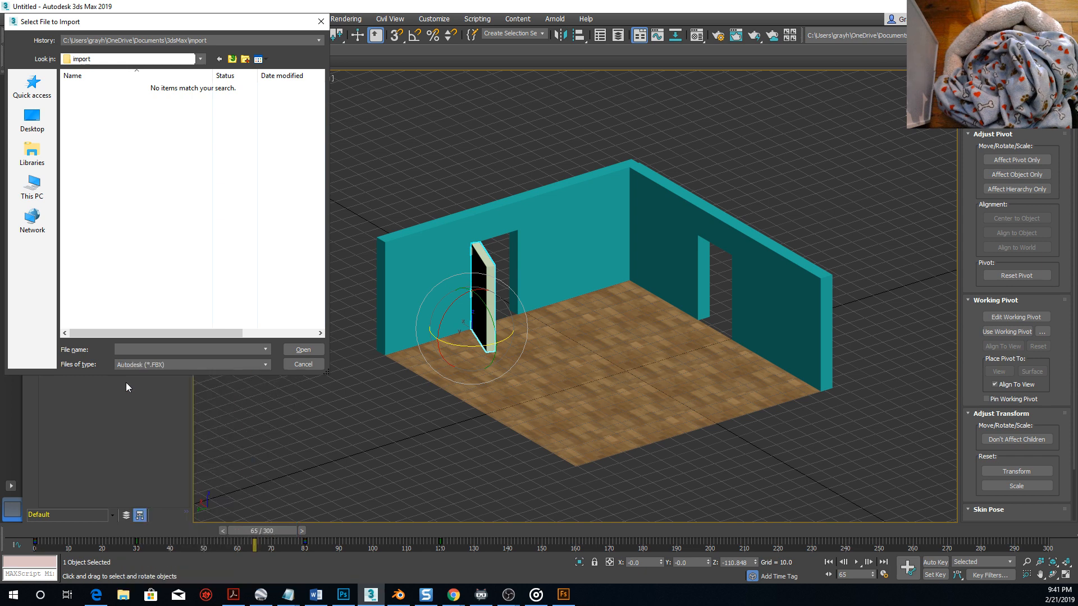
{"action": "left_click", "coordinate": [267, 350]}
{"action": "left_click", "coordinate": [266, 349]}
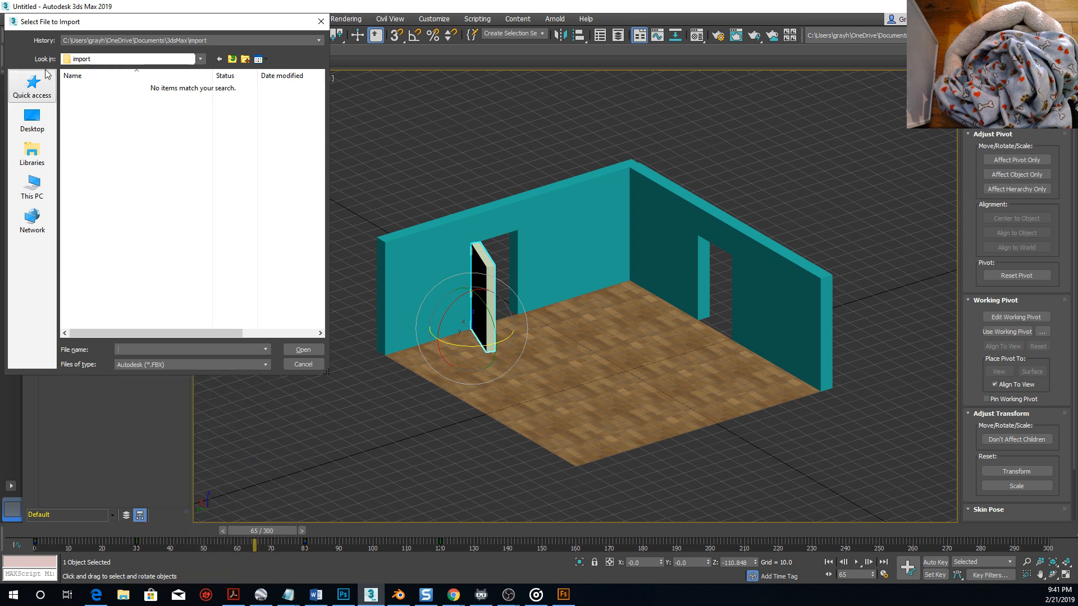
Import Kicking.fbx from the sample 3d studio folder on Local Disk (F:), accepting the current FBX import options.
{"action": "left_click", "coordinate": [198, 62]}
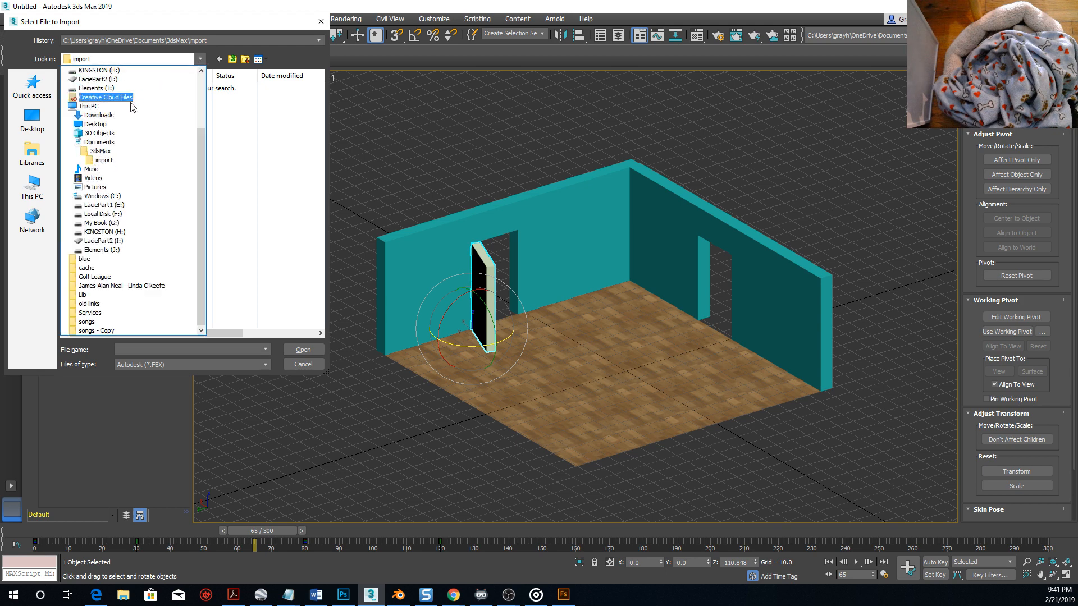
{"action": "left_click", "coordinate": [109, 216]}
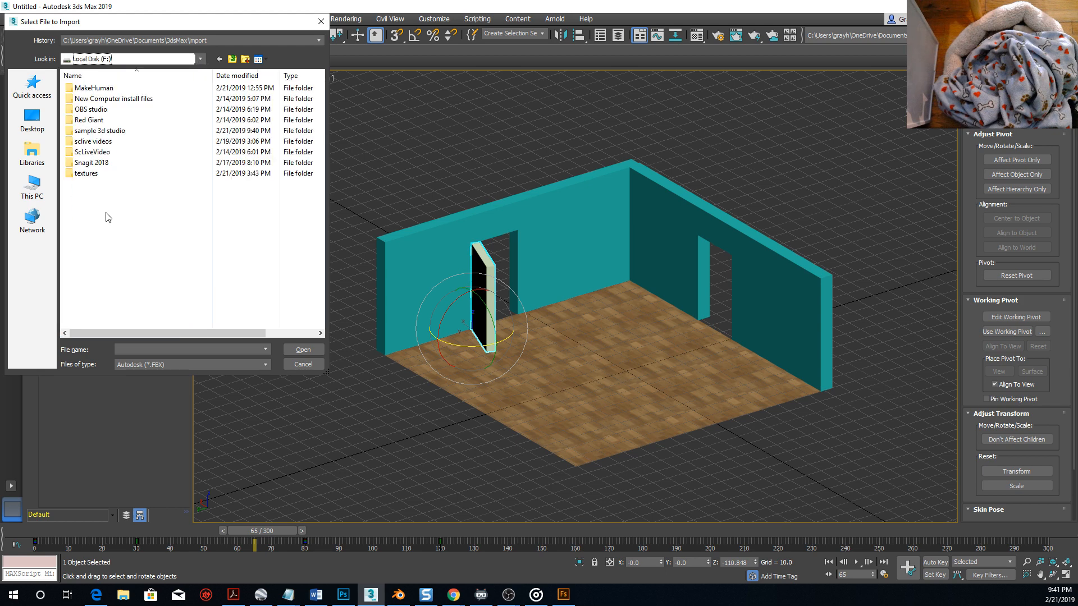
{"action": "double_click", "coordinate": [98, 135]}
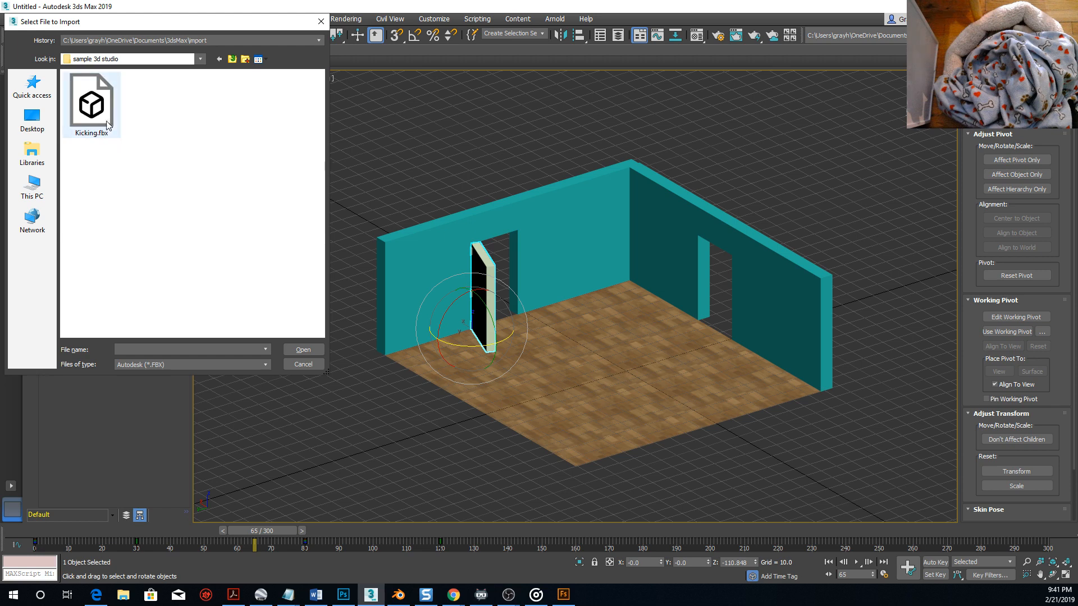
{"action": "left_click", "coordinate": [102, 111]}
{"action": "left_click", "coordinate": [299, 350]}
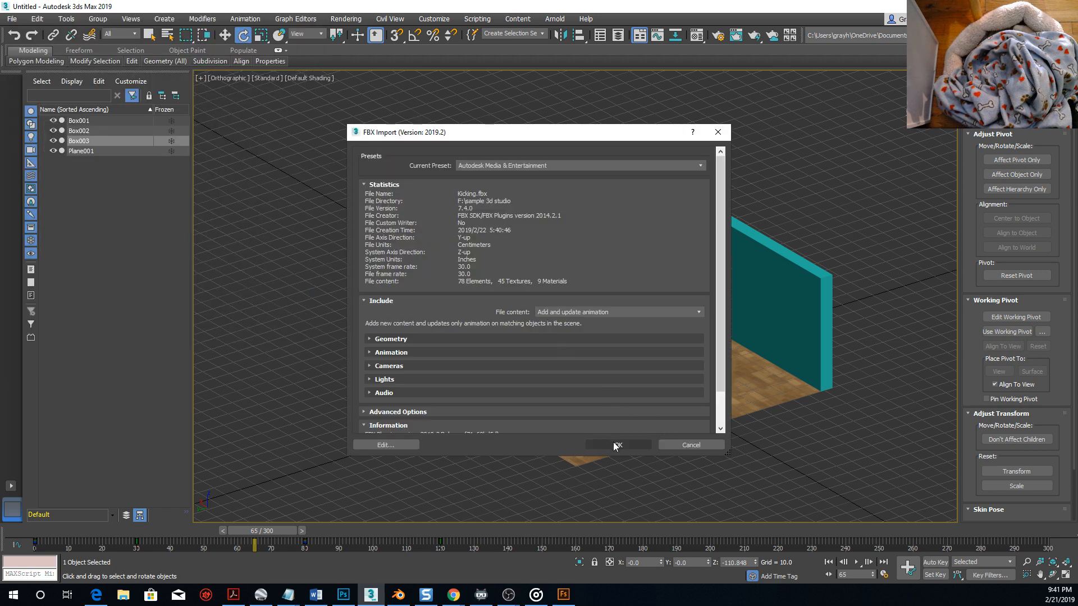
{"action": "left_click", "coordinate": [613, 443]}
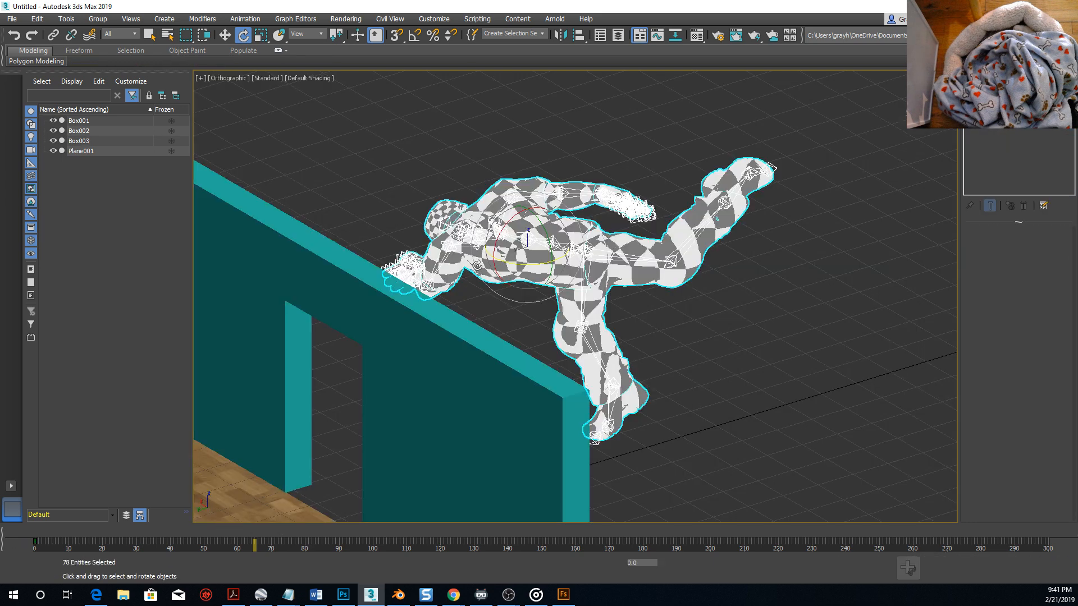
Return the animation timeline to frame 0 to show the imported character's starting pose in the room.
{"action": "scroll", "coordinate": [476, 273], "scroll_direction": "down", "scroll_amount": 4}
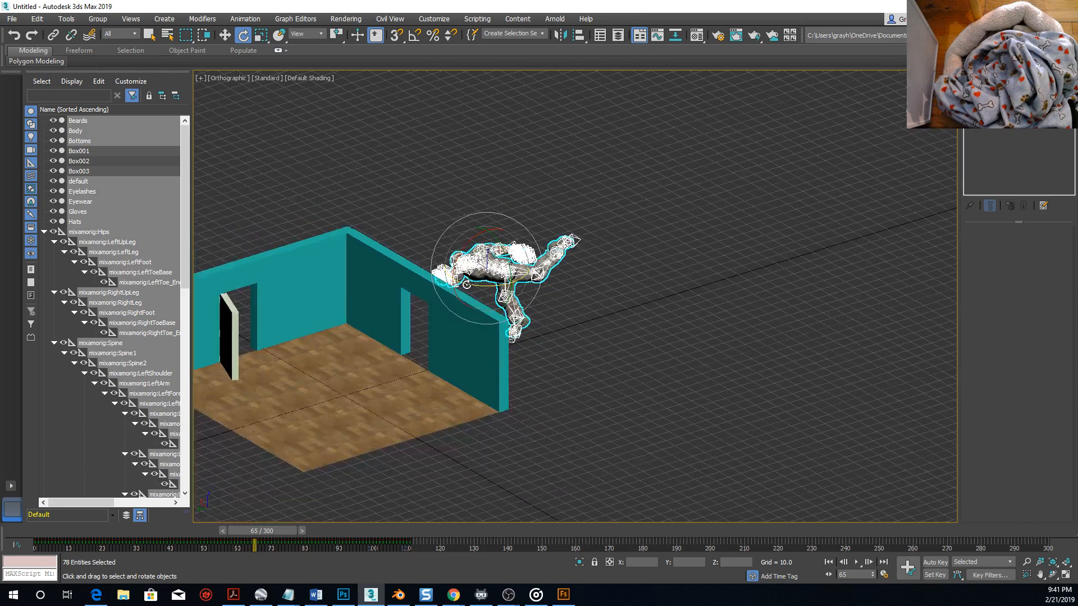
{"action": "scroll", "coordinate": [471, 281], "scroll_direction": "up", "scroll_amount": 2}
{"action": "scroll", "coordinate": [471, 282], "scroll_direction": "down", "scroll_amount": 1}
{"action": "middle_click_drag", "start_coordinate": [470, 282], "coordinate": [375, 268]}
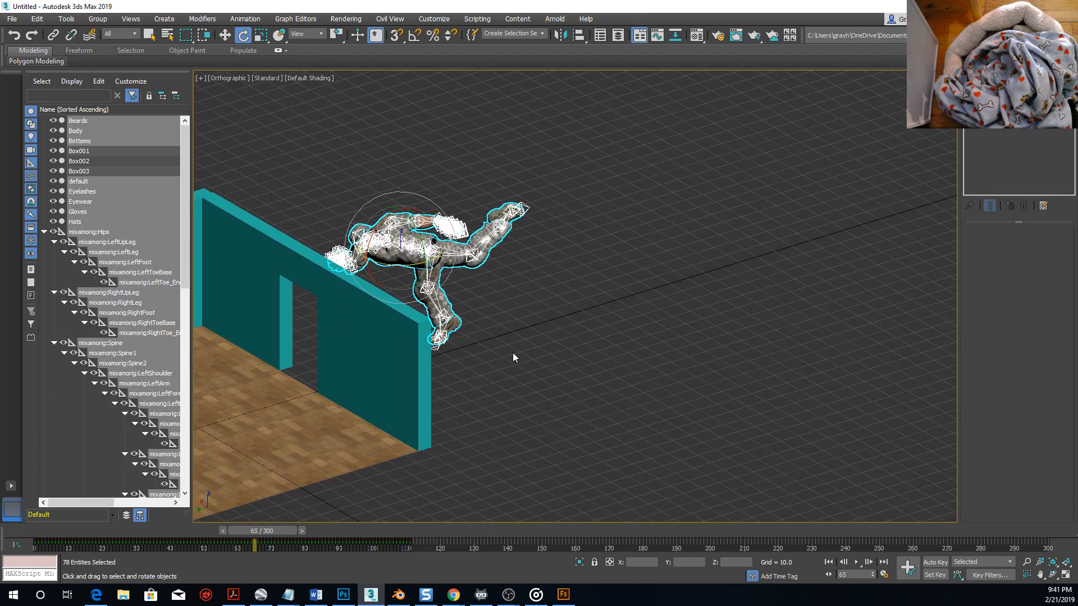
{"action": "middle_click_drag", "start_coordinate": [548, 390], "coordinate": [289, 508], "text": "alt"}
{"action": "left_click_drag", "start_coordinate": [275, 530], "coordinate": [56, 531]}
{"action": "key", "text": "e"}
{"action": "middle_click_drag", "start_coordinate": [421, 441], "coordinate": [554, 441], "text": "alt"}
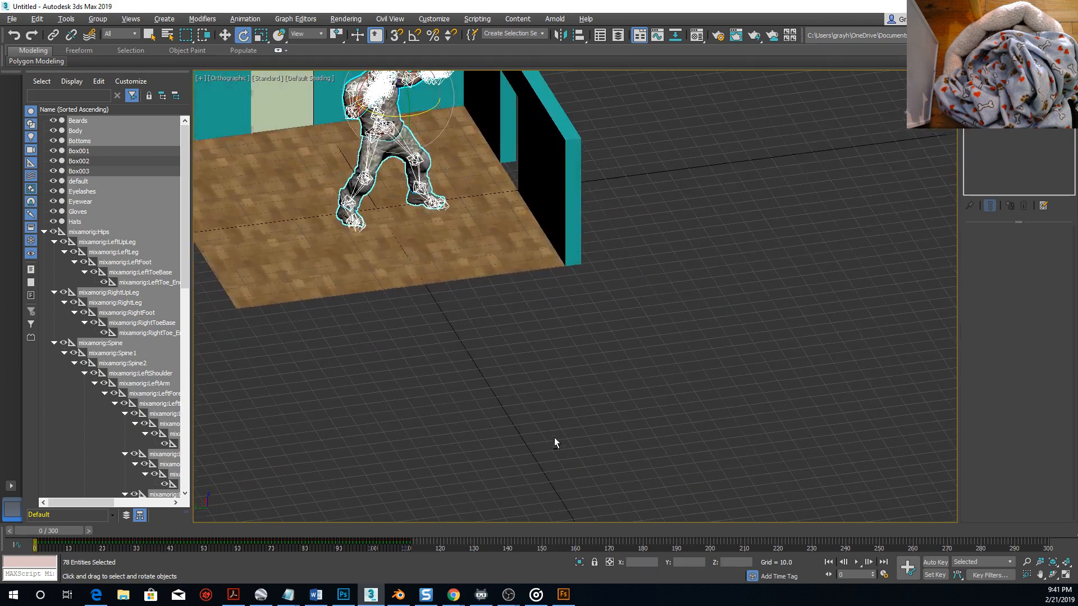
{"action": "middle_click_drag", "start_coordinate": [445, 381], "coordinate": [586, 396]}
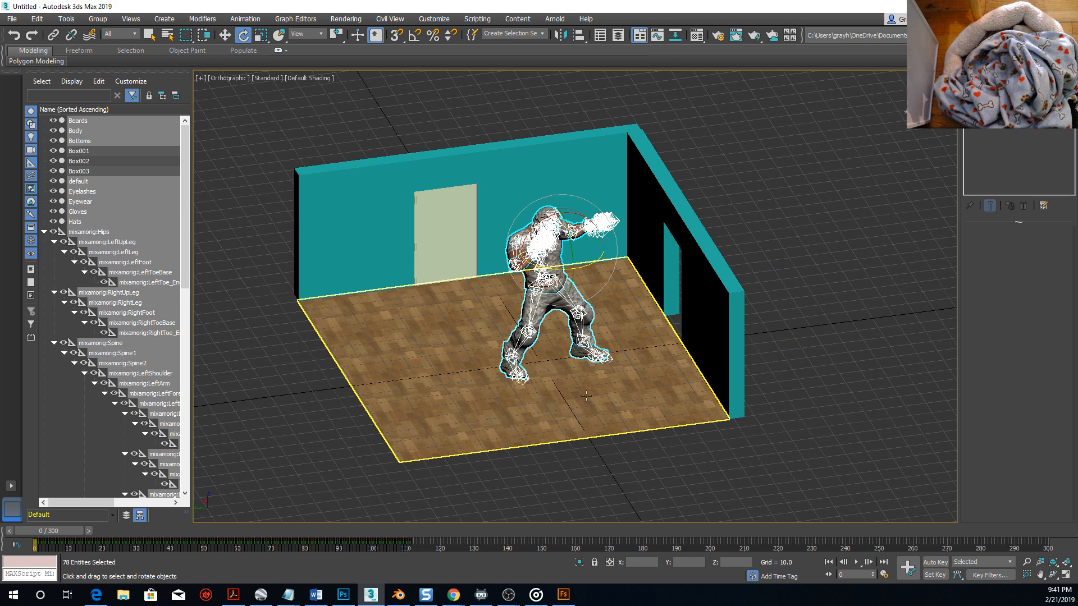
Scale the imported soldier down uniformly and, in the Front view, lower the soldier by about 20 units to the floor.
{"action": "left_click", "coordinate": [261, 34]}
{"action": "left_click_drag", "start_coordinate": [558, 250], "coordinate": [525, 283]}
{"action": "key", "text": "f"}
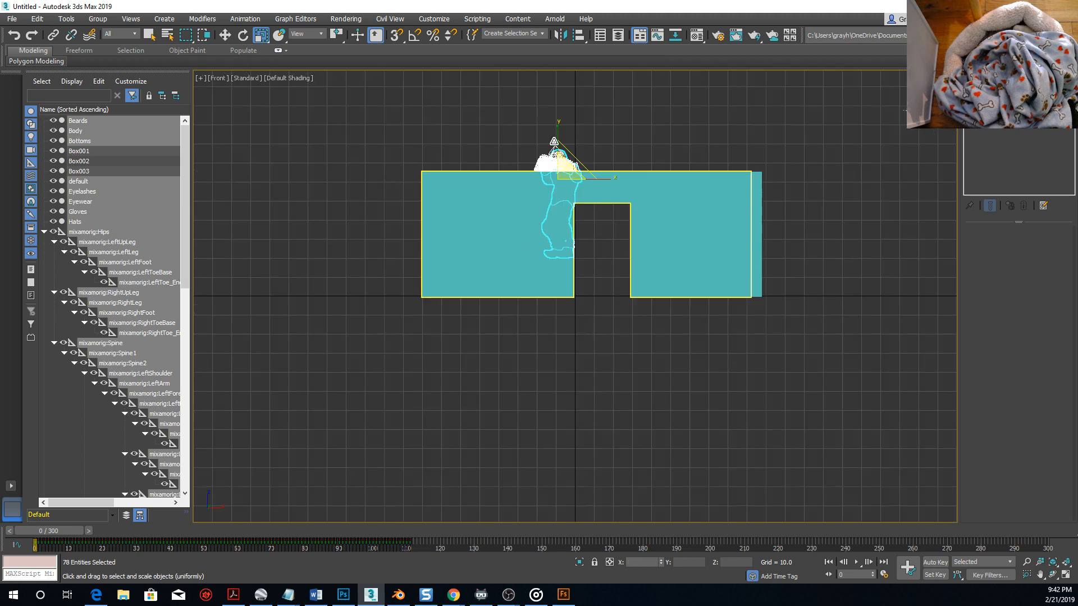
{"action": "key", "text": "w"}
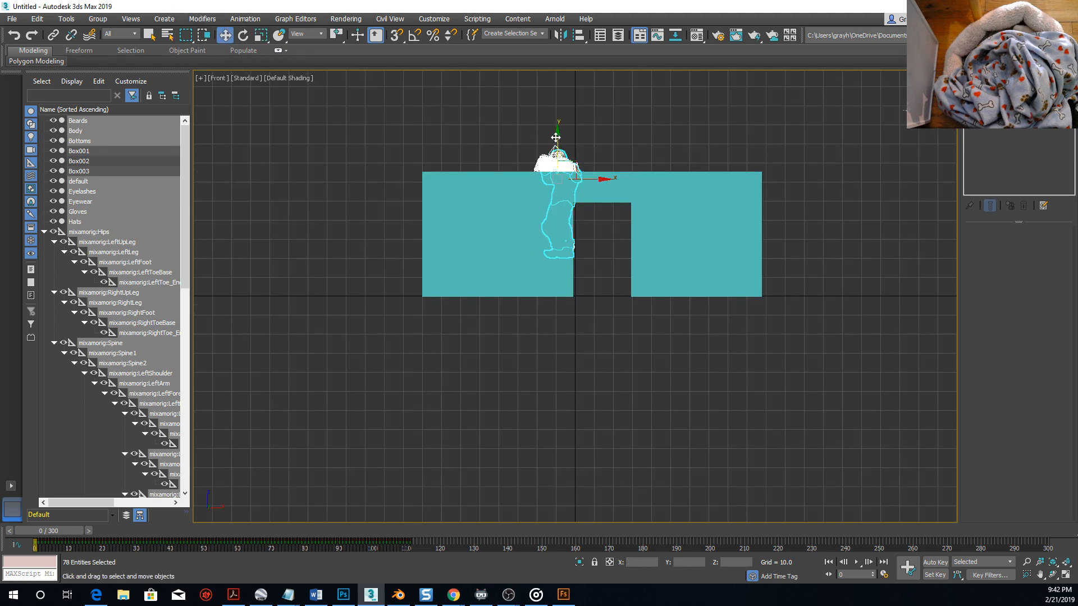
{"action": "left_click_drag", "start_coordinate": [556, 138], "coordinate": [558, 177]}
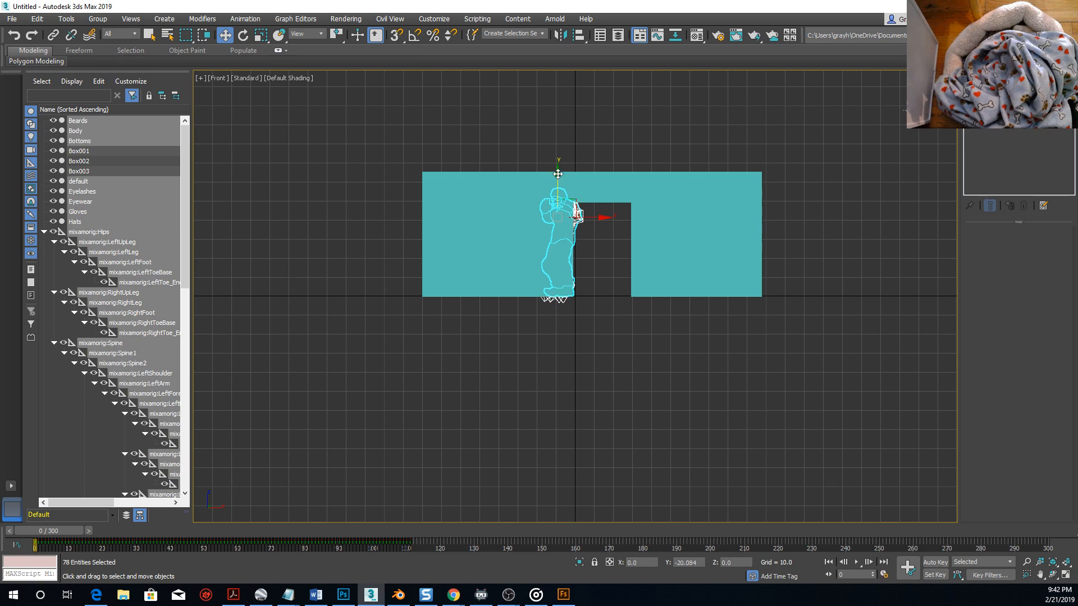
In the Left view, lower the soldier by about 2.6 units so the feet rest on the floor.
{"action": "middle_click_drag", "start_coordinate": [507, 344], "coordinate": [625, 357], "text": "alt"}
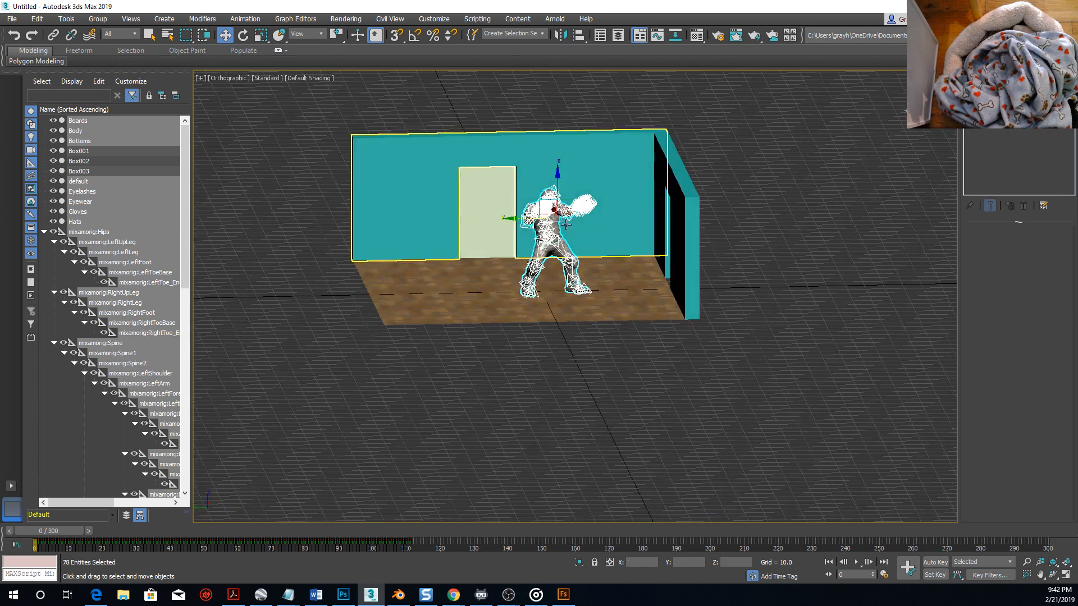
{"action": "scroll", "coordinate": [595, 314], "scroll_direction": "up", "scroll_amount": 3}
{"action": "left_click", "coordinate": [260, 36]}
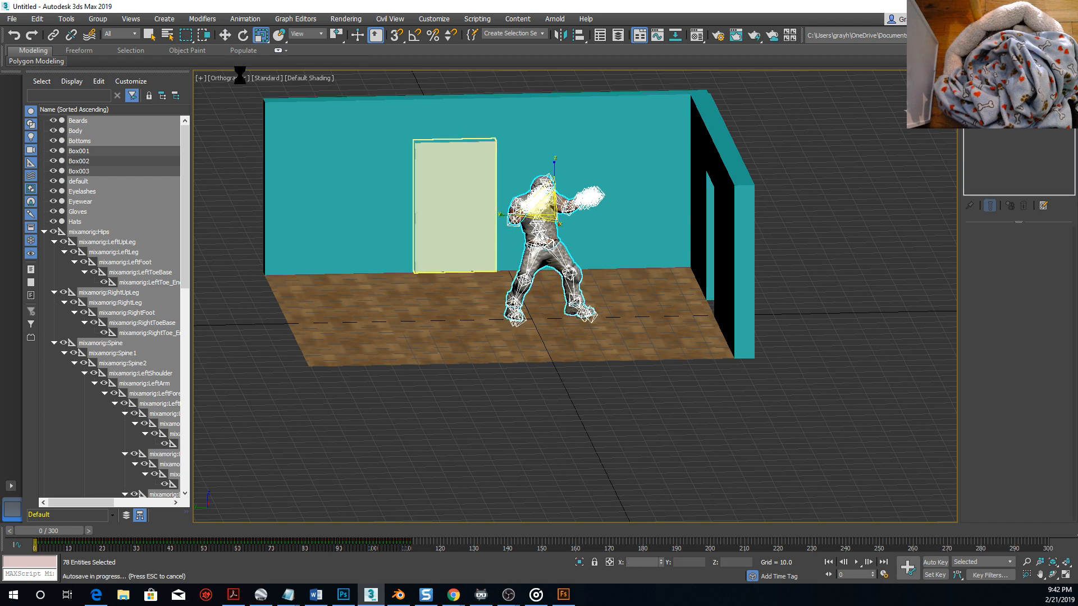
{"action": "left_click", "coordinate": [226, 37]}
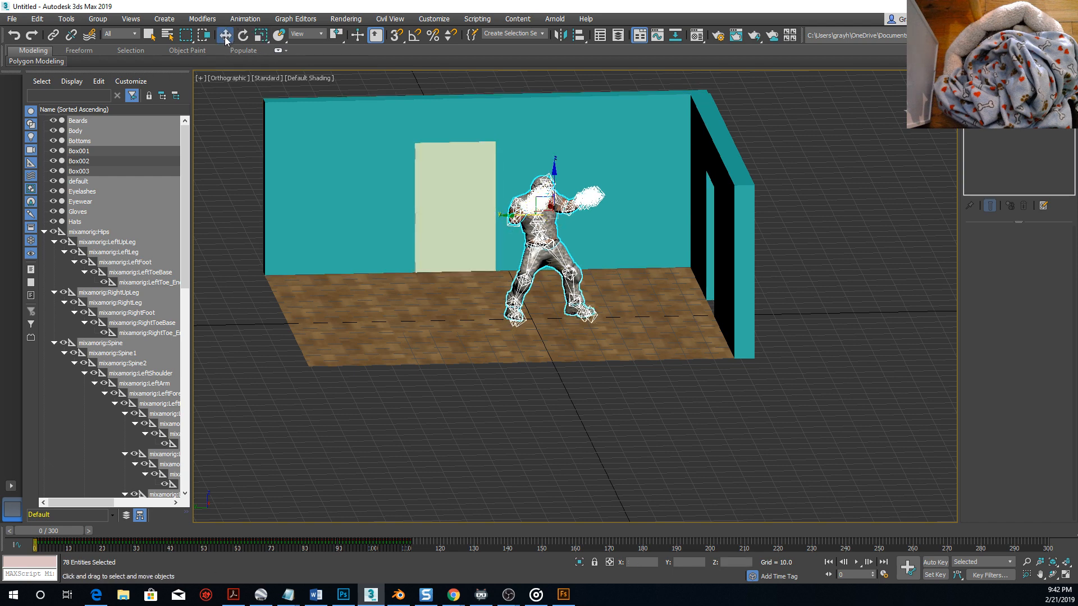
{"action": "key", "text": "f"}
{"action": "scroll", "coordinate": [554, 273], "scroll_direction": "up", "scroll_amount": 6}
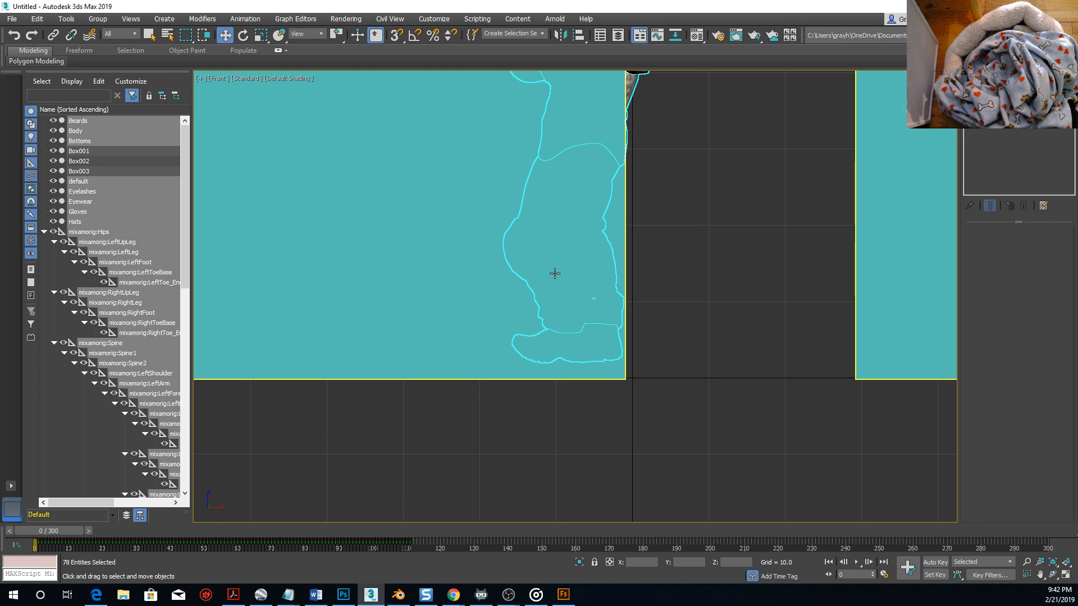
{"action": "key", "text": "l"}
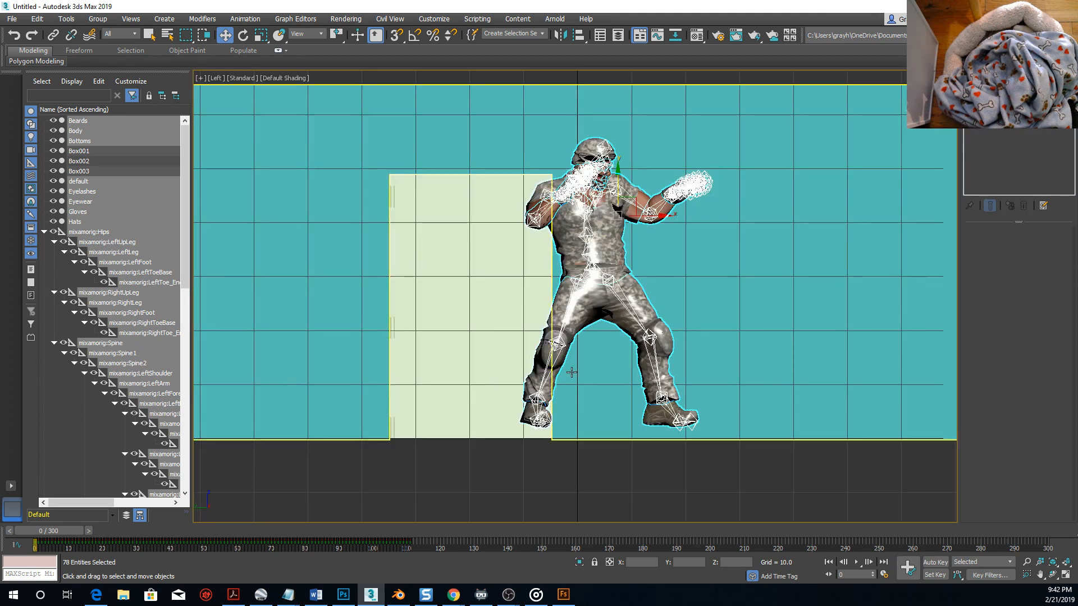
{"action": "left_click_drag", "start_coordinate": [618, 169], "coordinate": [619, 183]}
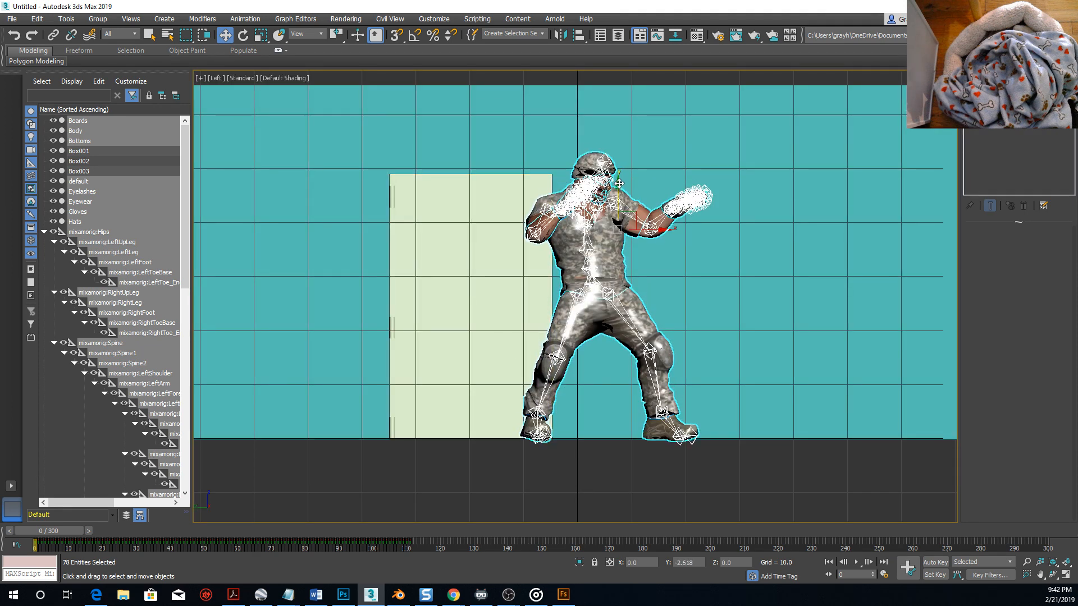
Move the whole soldier along the Y axis toward the open side of the room, away from the empty doorway.
{"action": "scroll", "coordinate": [565, 306], "scroll_direction": "down", "scroll_amount": 5}
{"action": "middle_click_drag", "start_coordinate": [506, 294], "coordinate": [531, 307], "text": "alt"}
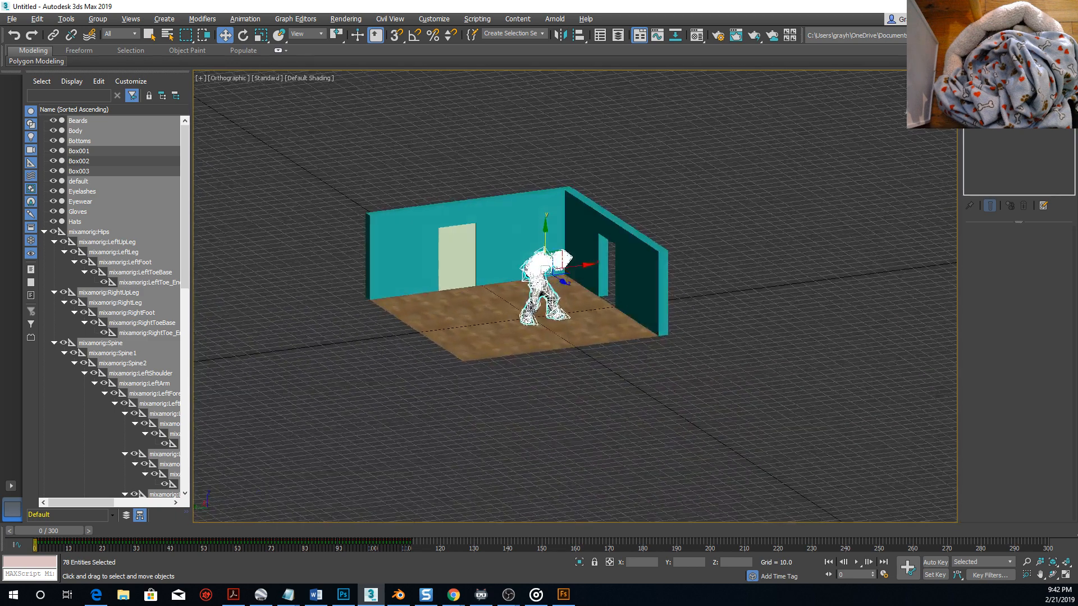
{"action": "scroll", "coordinate": [557, 312], "scroll_direction": "up", "scroll_amount": 5}
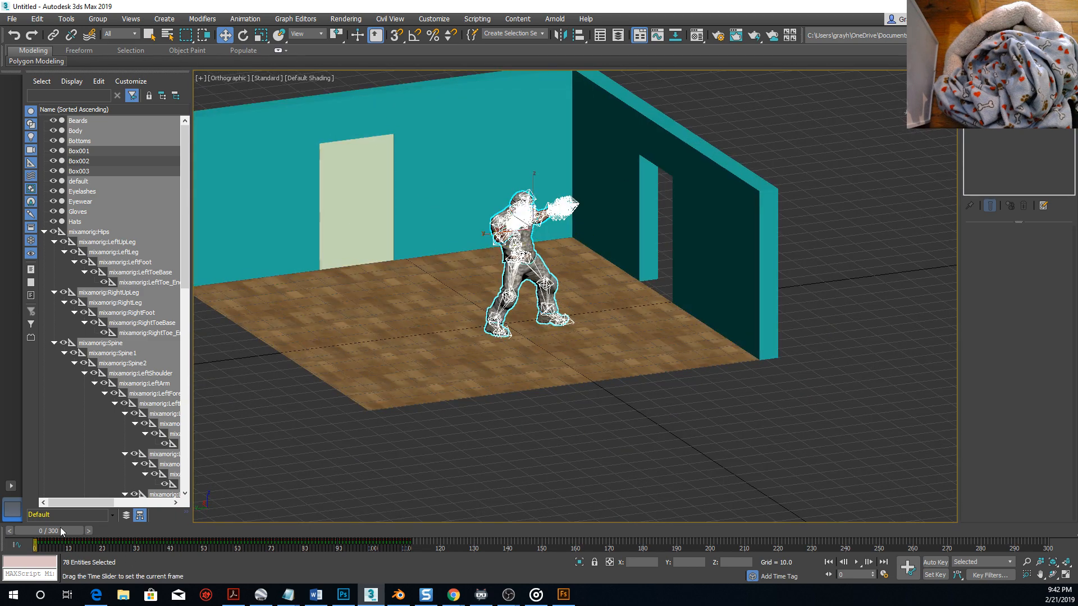
{"action": "mouse_move", "coordinate": [59, 527]}
{"action": "left_mouse_down"}
{"action": "mouse_move", "coordinate": [225, 527]}
{"action": "mouse_move", "coordinate": [56, 528]}
{"action": "left_mouse_up"}
{"action": "key", "text": "w"}
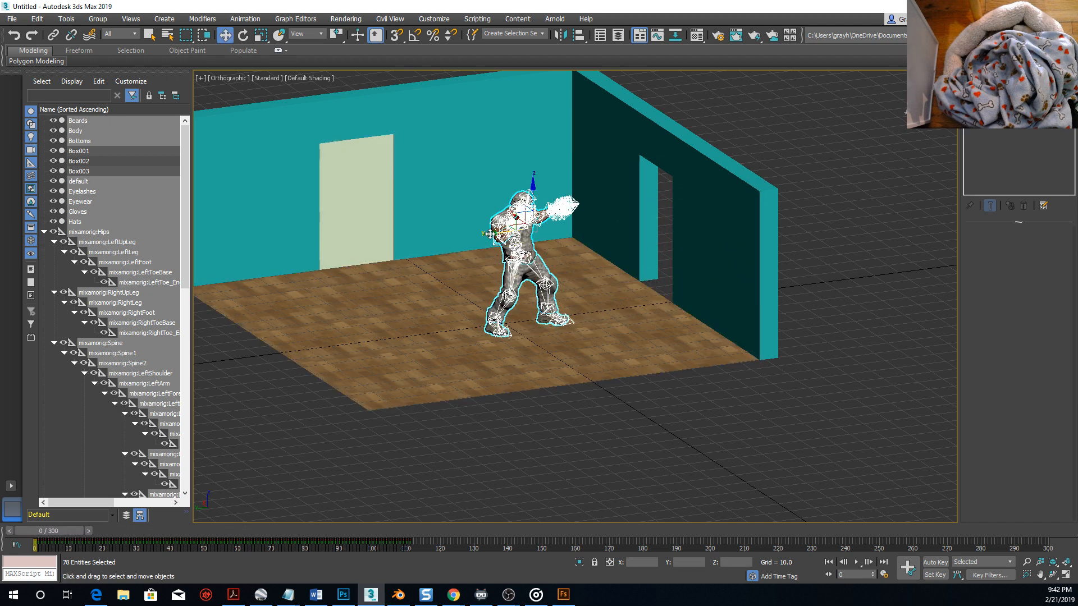
{"action": "left_click_drag", "start_coordinate": [489, 235], "coordinate": [322, 247]}
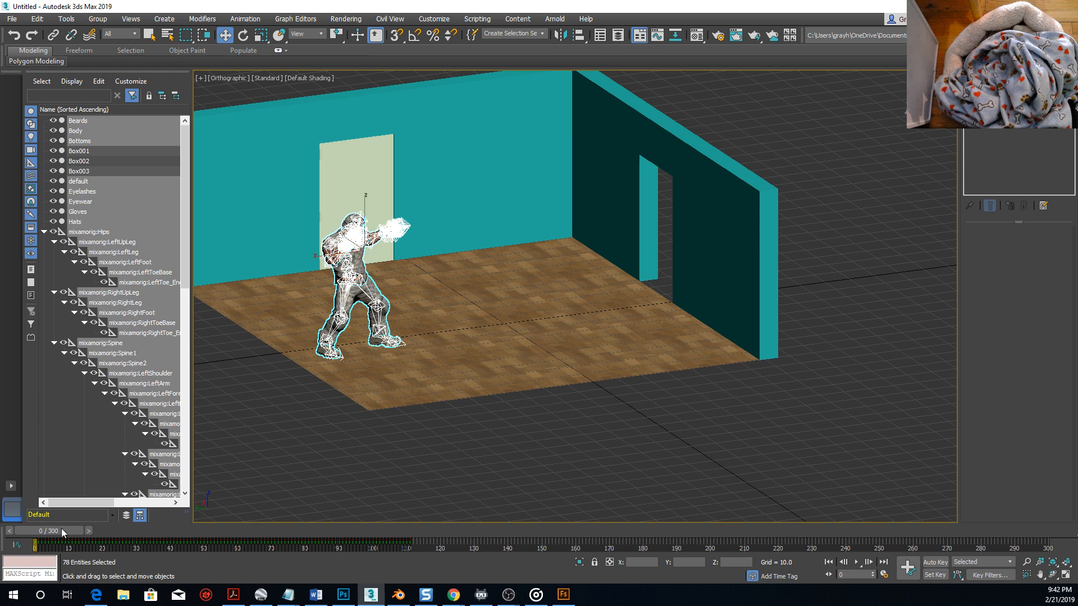
Select the door panel in the back wall and delete its animation keys at frames 30 and 80.
{"action": "mouse_move", "coordinate": [62, 528]}
{"action": "left_mouse_down"}
{"action": "mouse_move", "coordinate": [318, 504]}
{"action": "mouse_move", "coordinate": [56, 527]}
{"action": "left_mouse_up"}
{"action": "left_click", "coordinate": [350, 175]}
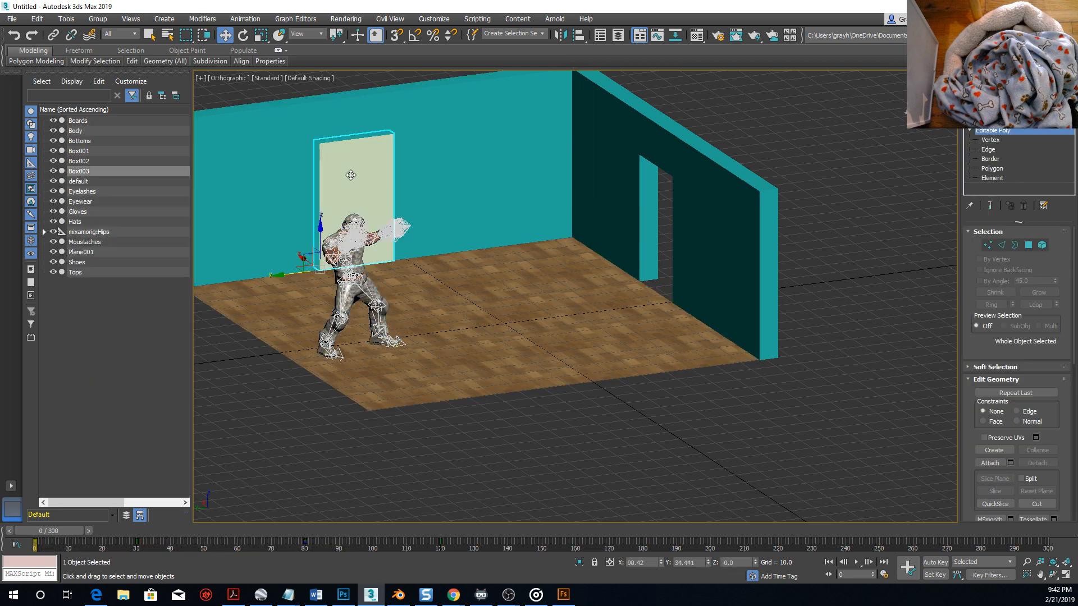
{"action": "left_click_drag", "start_coordinate": [311, 548], "coordinate": [45, 556]}
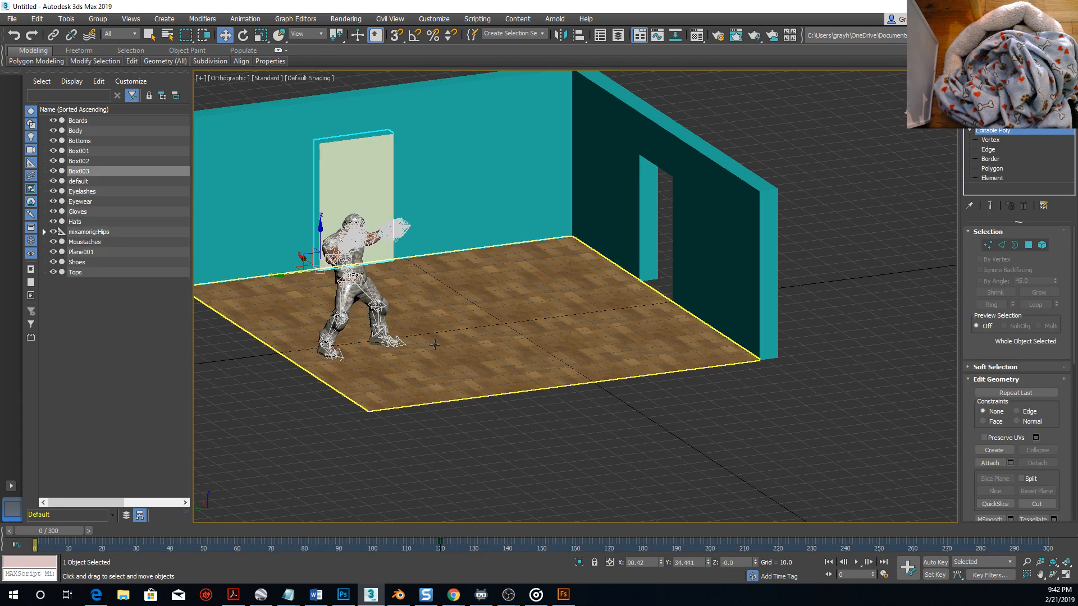
Select the floor plane and shift it to about X 5.4, Y 11.5 so its edges line up with the walls.
{"action": "middle_click_drag", "start_coordinate": [444, 292], "coordinate": [607, 222], "text": "alt"}
{"action": "scroll", "coordinate": [409, 200], "scroll_direction": "down", "scroll_amount": 4}
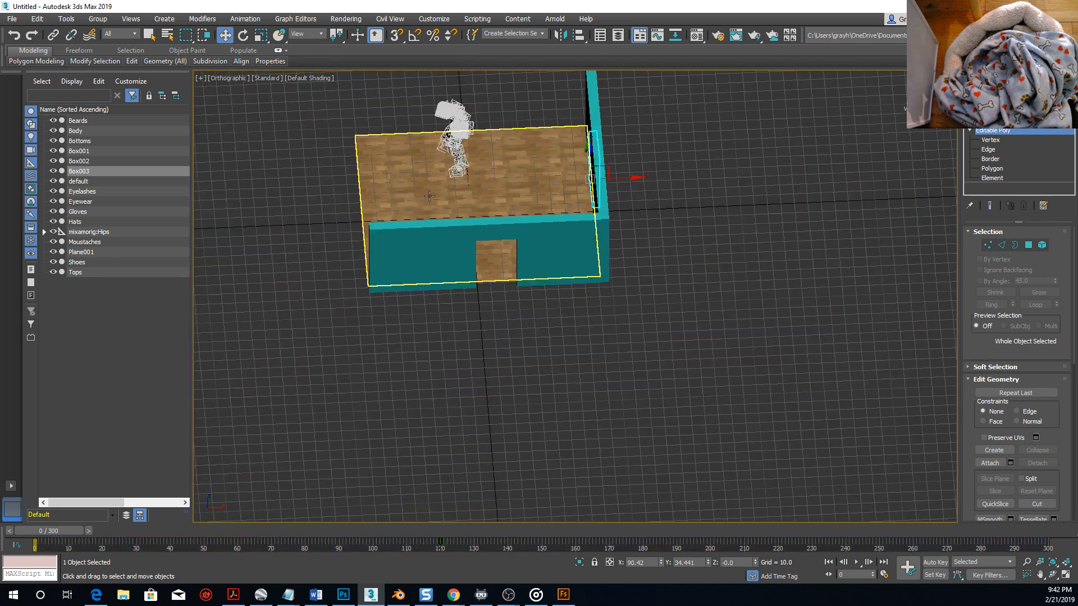
{"action": "scroll", "coordinate": [416, 191], "scroll_direction": "up", "scroll_amount": 2}
{"action": "left_click", "coordinate": [409, 190]}
{"action": "left_click_drag", "start_coordinate": [405, 197], "coordinate": [408, 189]}
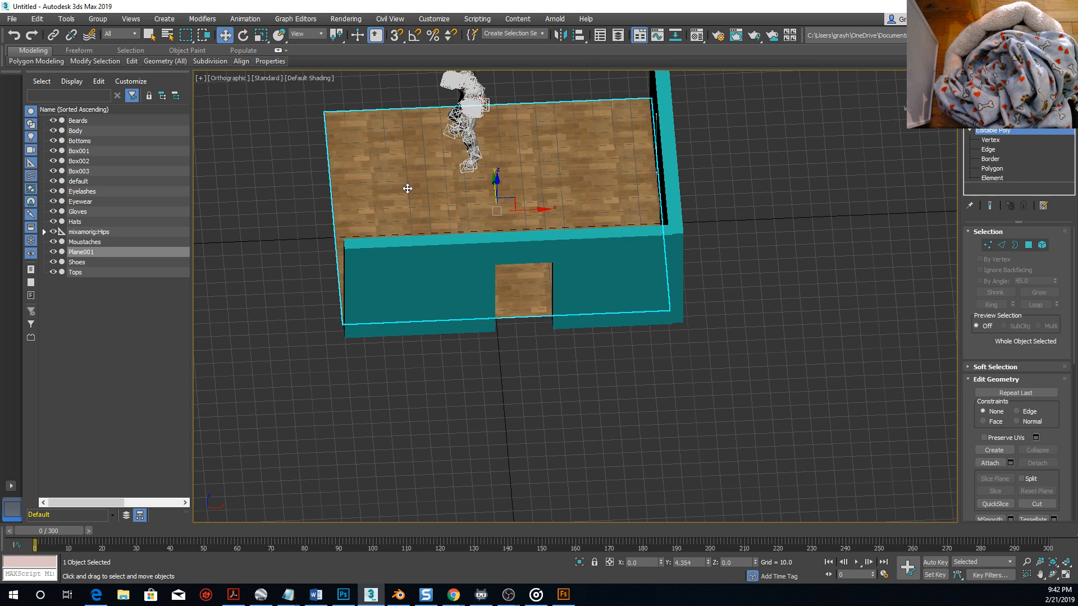
{"action": "middle_click_drag", "start_coordinate": [402, 226], "coordinate": [494, 210], "text": "alt"}
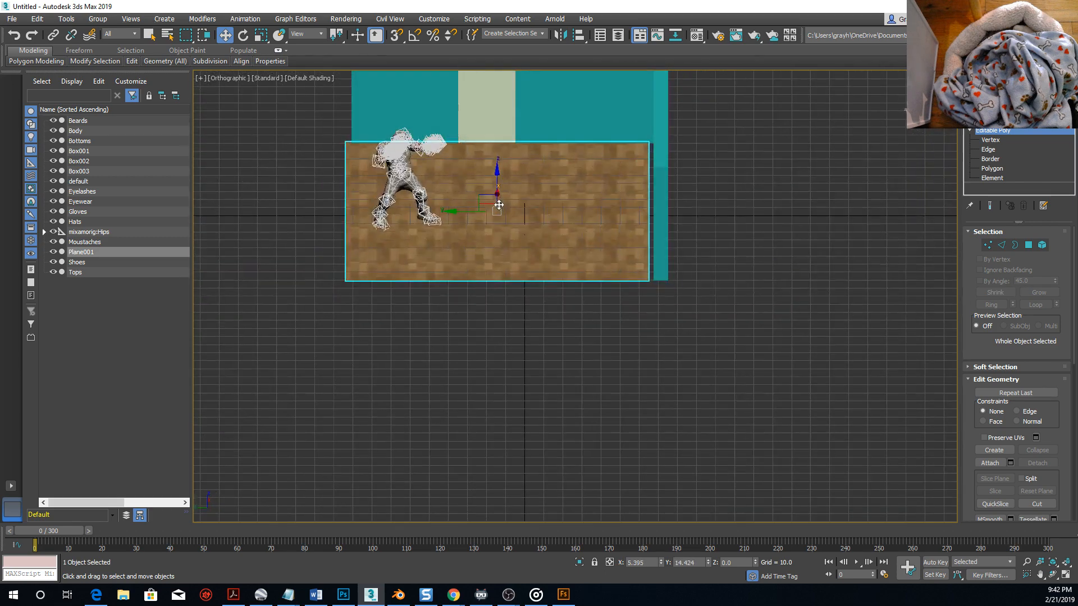
{"action": "key", "text": "ctrl+z"}
{"action": "left_click_drag", "start_coordinate": [505, 212], "coordinate": [503, 214]}
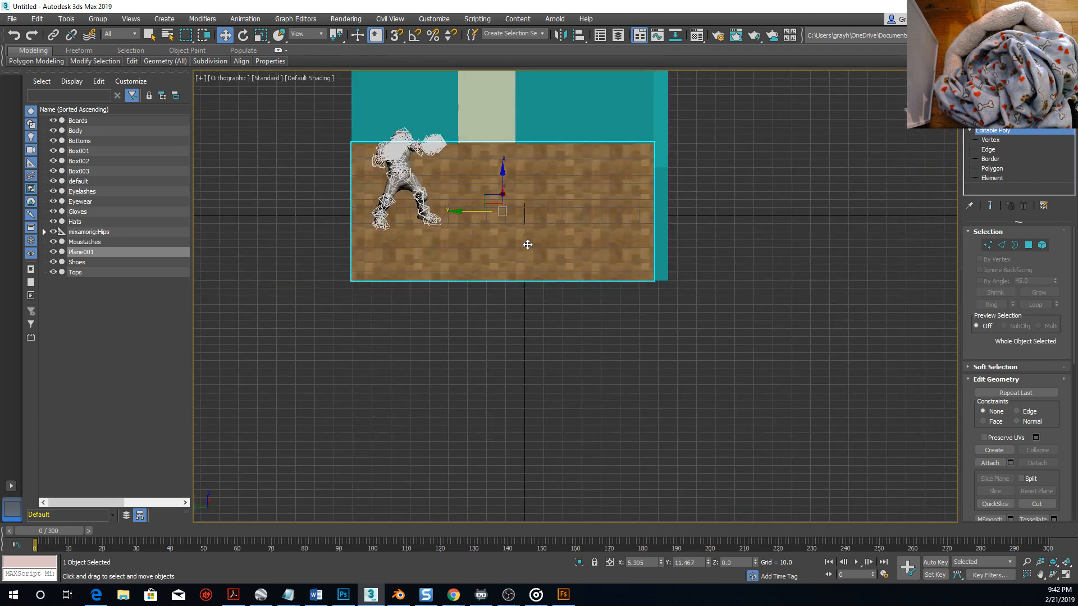
Stretch the floor plane to about 132% along the X axis and move it so it extends out from the wall.
{"action": "middle_click_drag", "start_coordinate": [508, 292], "coordinate": [469, 287], "text": "alt"}
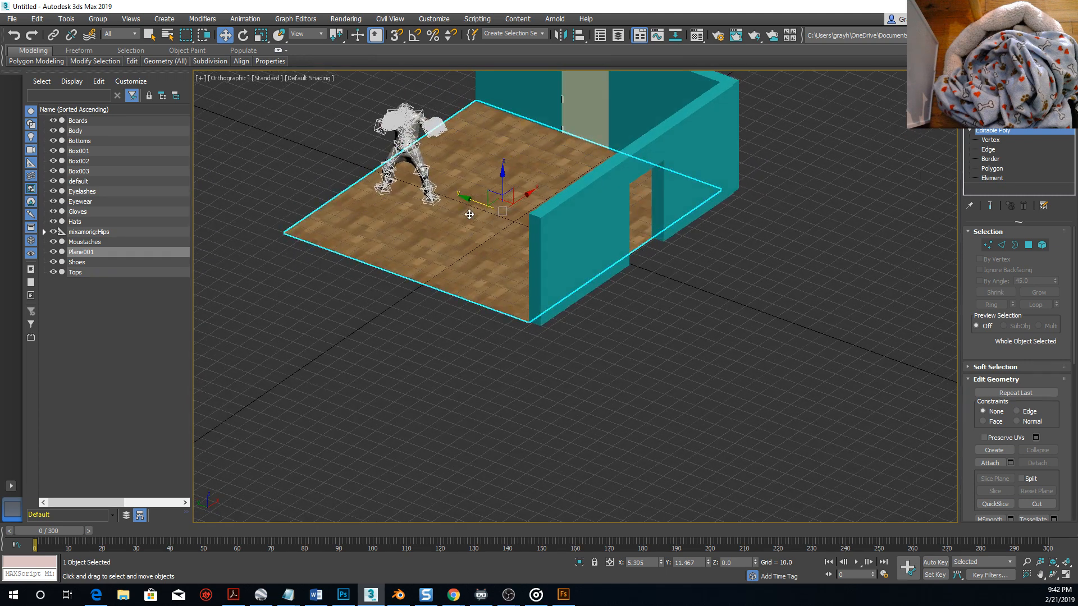
{"action": "left_click", "coordinate": [261, 35]}
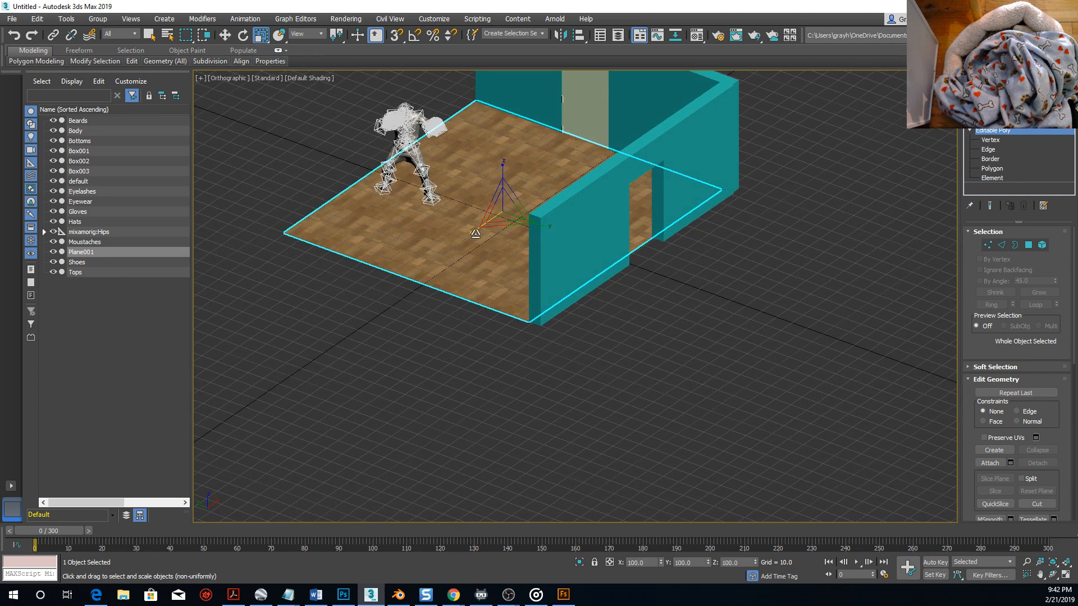
{"action": "left_click_drag", "start_coordinate": [477, 239], "coordinate": [460, 242]}
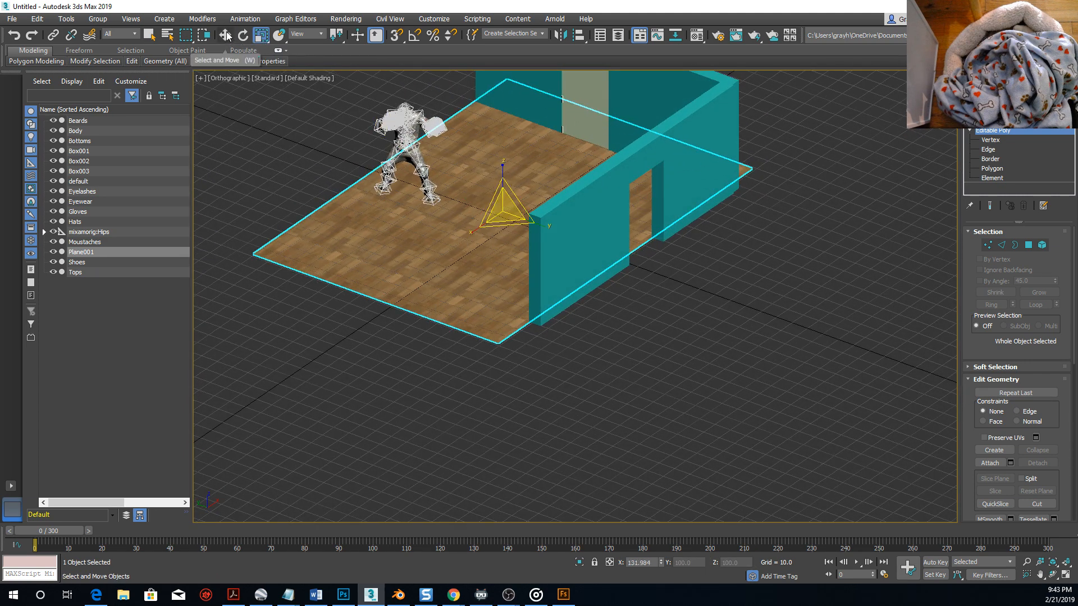
{"action": "left_click", "coordinate": [226, 35]}
{"action": "left_click_drag", "start_coordinate": [530, 193], "coordinate": [454, 218]}
Select mixamorig:Hips and move the soldier along the Y axis to about 121.8, outside the floor's edge.
{"action": "middle_click_drag", "start_coordinate": [453, 217], "coordinate": [589, 220], "text": "alt"}
{"action": "left_click", "coordinate": [79, 232]}
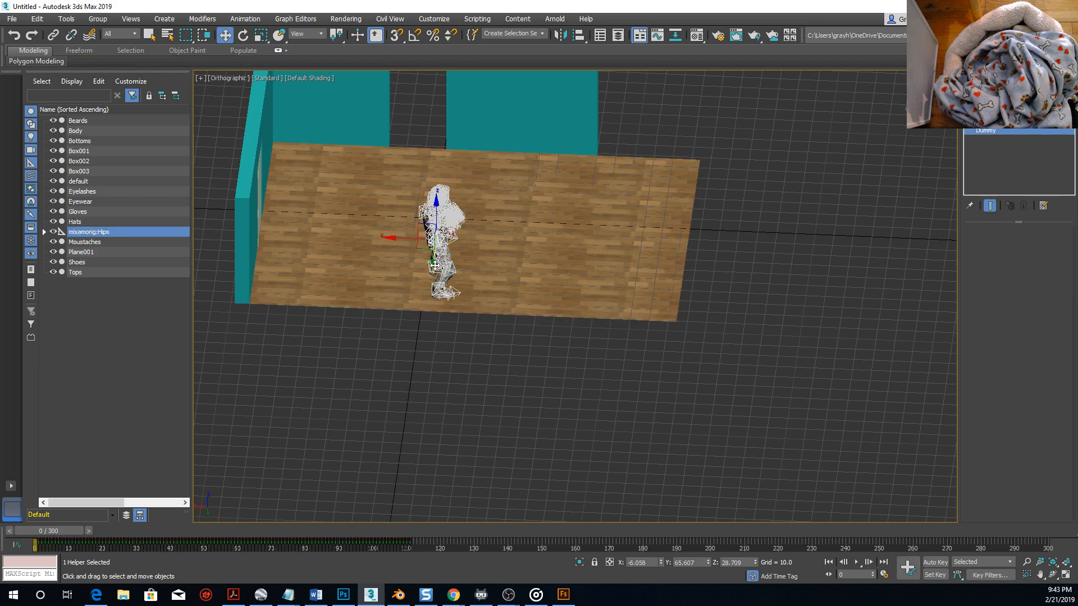
{"action": "left_click_drag", "start_coordinate": [431, 267], "coordinate": [427, 320]}
Try to rotate mixamorig:Hips to about 26.7° around Z and move the soldier, checking the kick on the timeline.
{"action": "middle_click_drag", "start_coordinate": [427, 320], "coordinate": [224, 493], "text": "alt"}
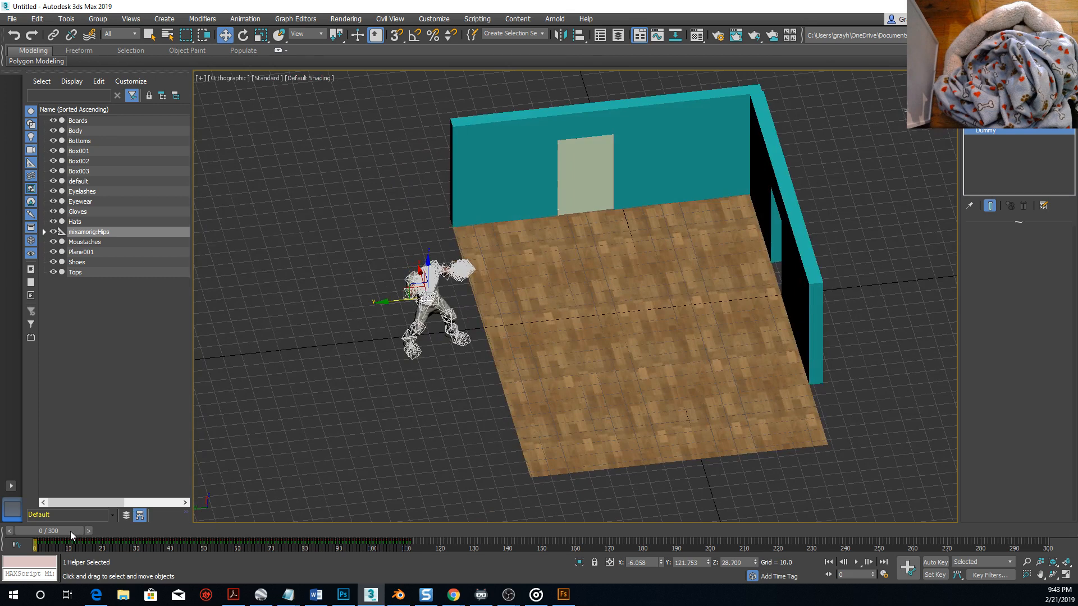
{"action": "left_click", "coordinate": [246, 37]}
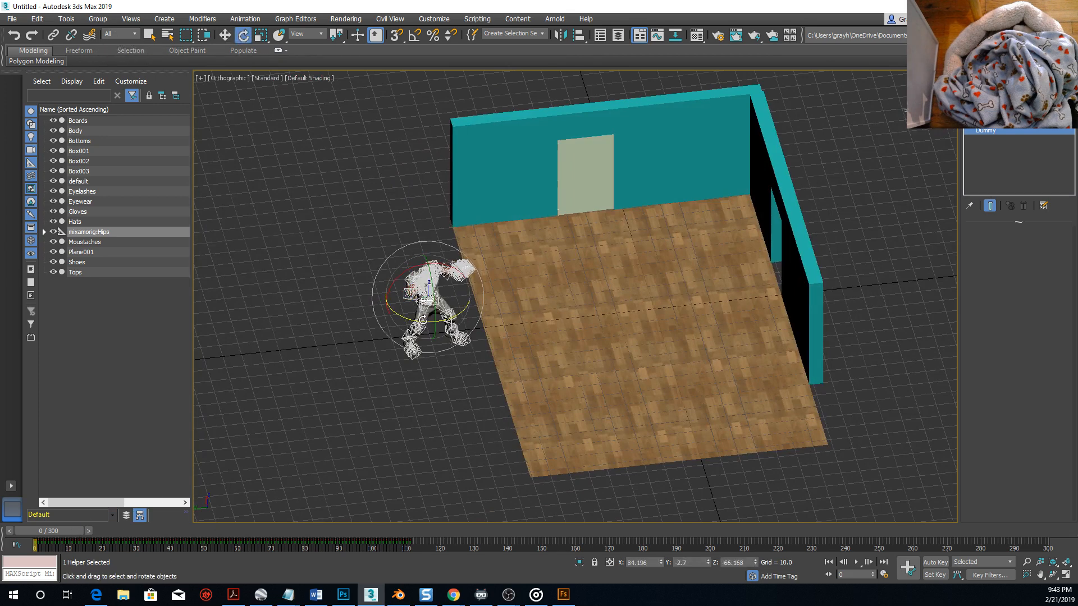
{"action": "left_click_drag", "start_coordinate": [423, 320], "coordinate": [525, 321]}
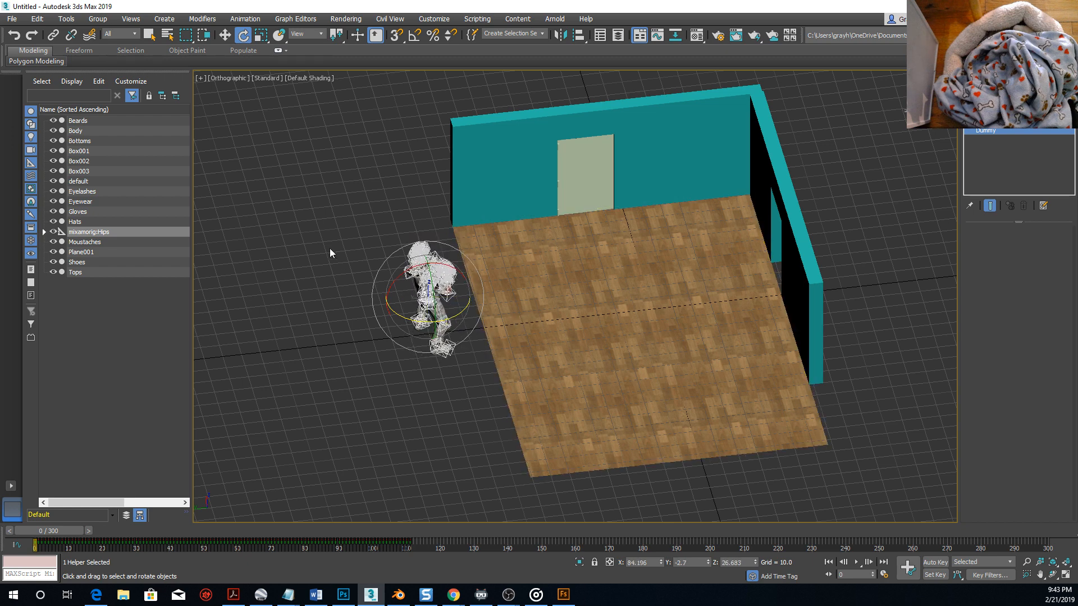
{"action": "left_click", "coordinate": [227, 37]}
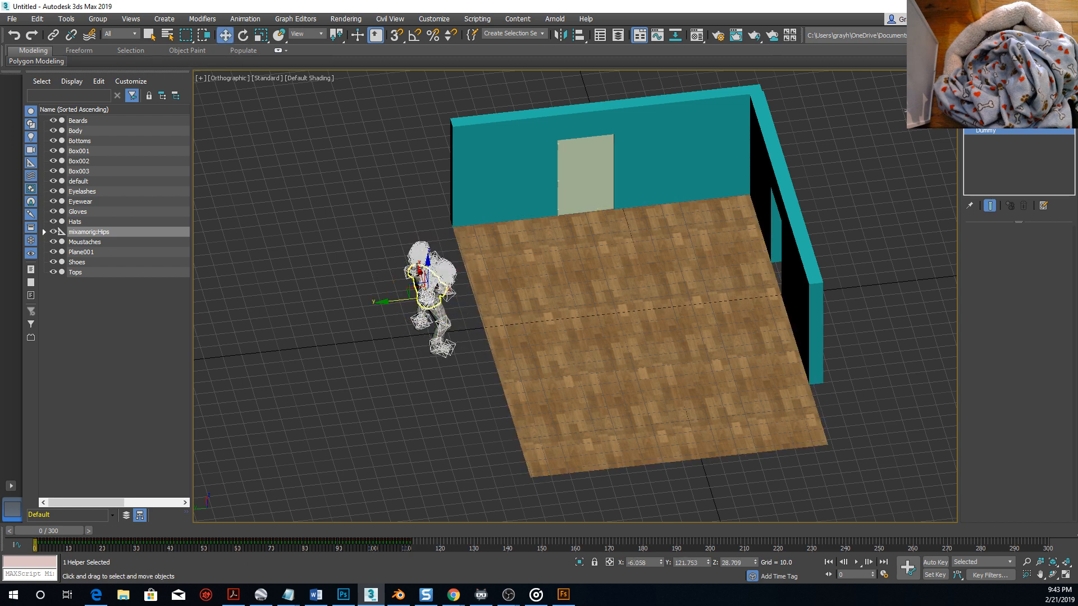
{"action": "left_click_drag", "start_coordinate": [420, 270], "coordinate": [621, 412]}
{"action": "middle_click_drag", "start_coordinate": [621, 411], "coordinate": [500, 289], "text": "alt"}
{"action": "left_click_drag", "start_coordinate": [51, 532], "coordinate": [5, 526]}
Undo the soldier's last move and rotation and scrub through the animation from frame 0 again.
{"action": "key", "text": "ctrl+z"}
{"action": "key", "text": "ctrl+z"}
{"action": "key", "text": "ctrl+z"}
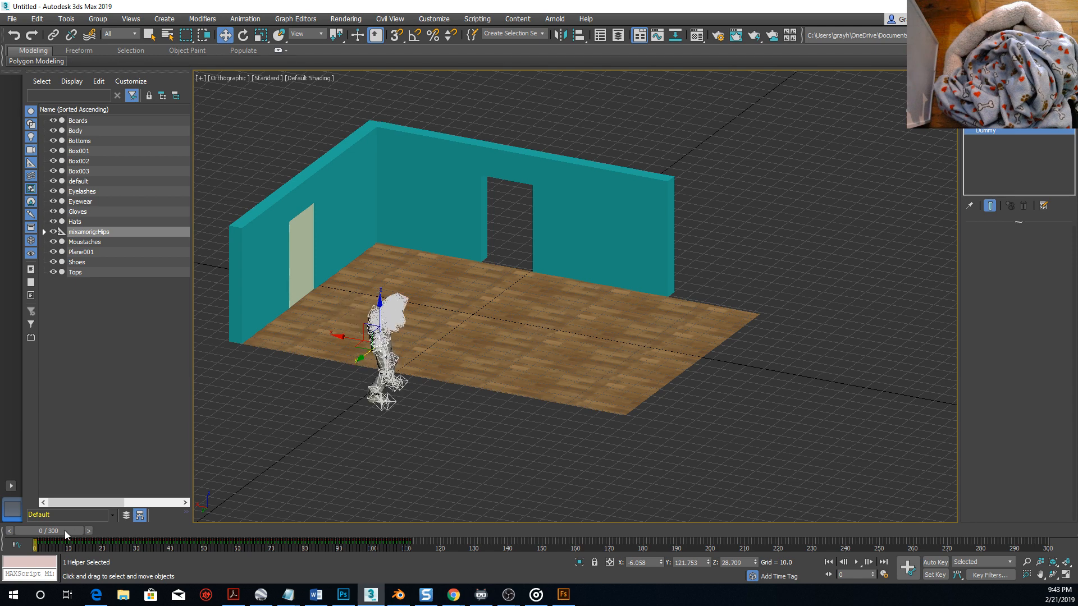
{"action": "left_click_drag", "start_coordinate": [66, 534], "coordinate": [14, 531]}
Expand the mixamorig:Hips hierarchy, try rotating the hips to about 26.9° around Z, scrub the animation, and undo the rotation.
{"action": "left_click", "coordinate": [44, 232]}
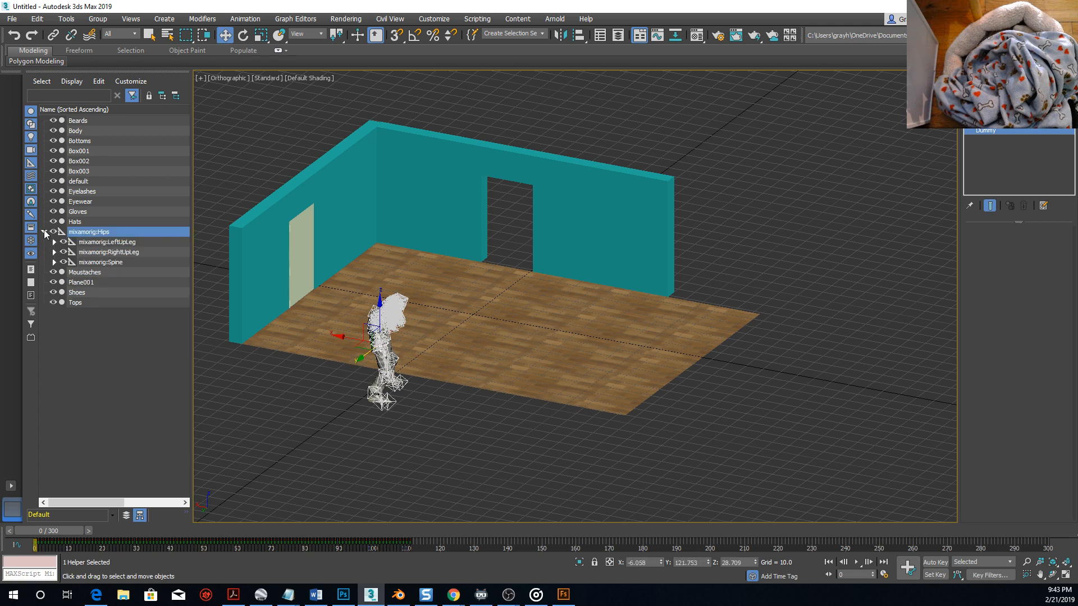
{"action": "left_click", "coordinate": [104, 369]}
{"action": "left_click", "coordinate": [85, 233]}
{"action": "left_click", "coordinate": [243, 35]}
{"action": "left_click_drag", "start_coordinate": [384, 358], "coordinate": [474, 361]}
{"action": "left_click_drag", "start_coordinate": [65, 533], "coordinate": [2, 533]}
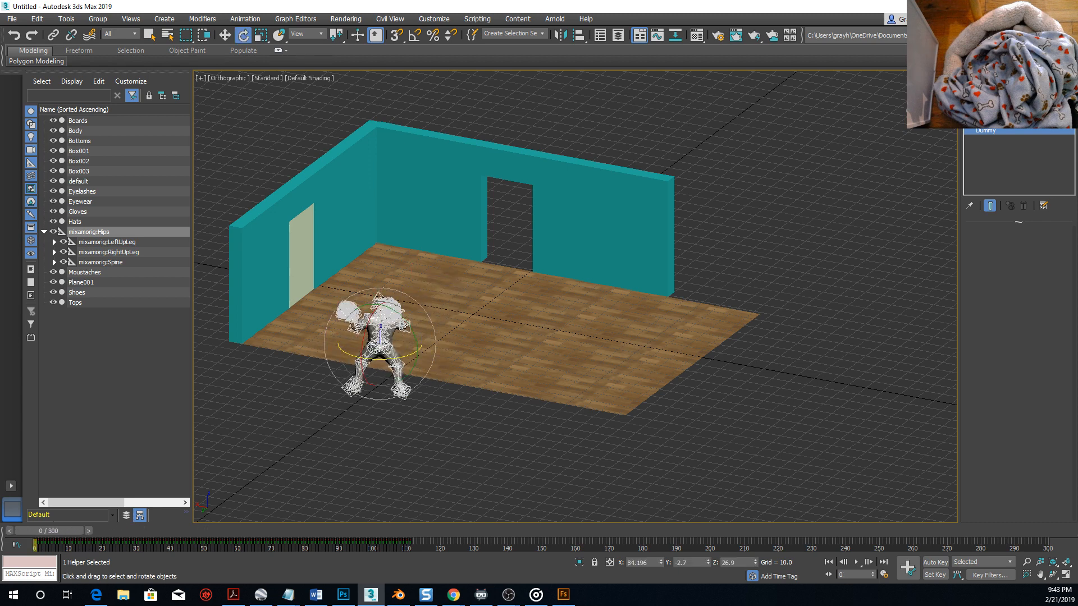
{"action": "key", "text": "ctrl+z"}
Set the timeline to frame 67, with the soldier's kicking leg extended toward the doorway wall.
{"action": "left_click_drag", "start_coordinate": [103, 536], "coordinate": [278, 468]}
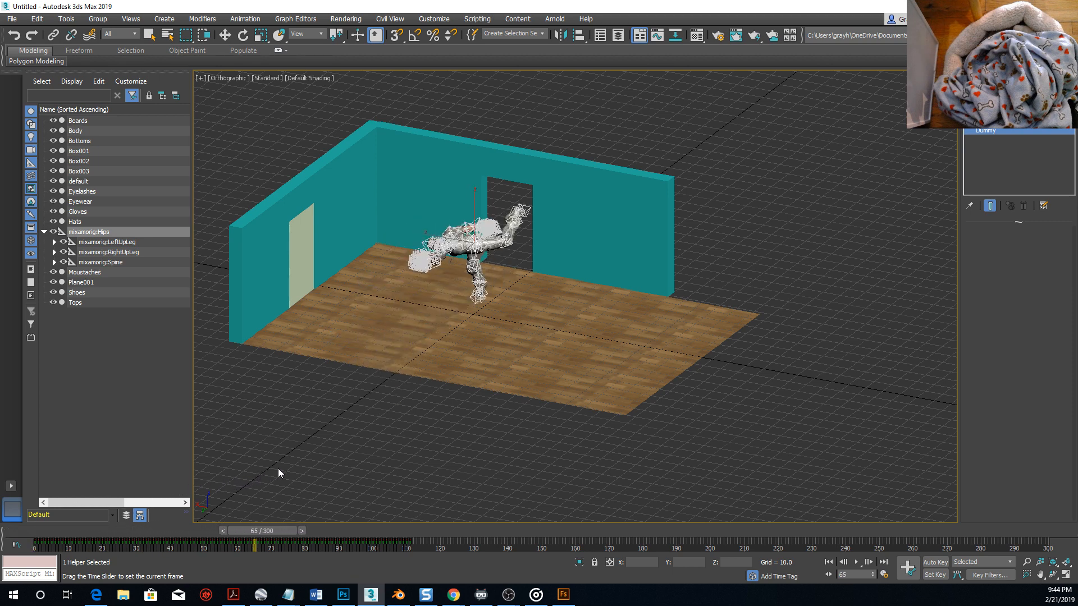
{"action": "key", "text": "e"}
{"action": "middle_click_drag", "start_coordinate": [352, 482], "coordinate": [265, 504], "text": "alt"}
{"action": "left_click_drag", "start_coordinate": [289, 528], "coordinate": [292, 531]}
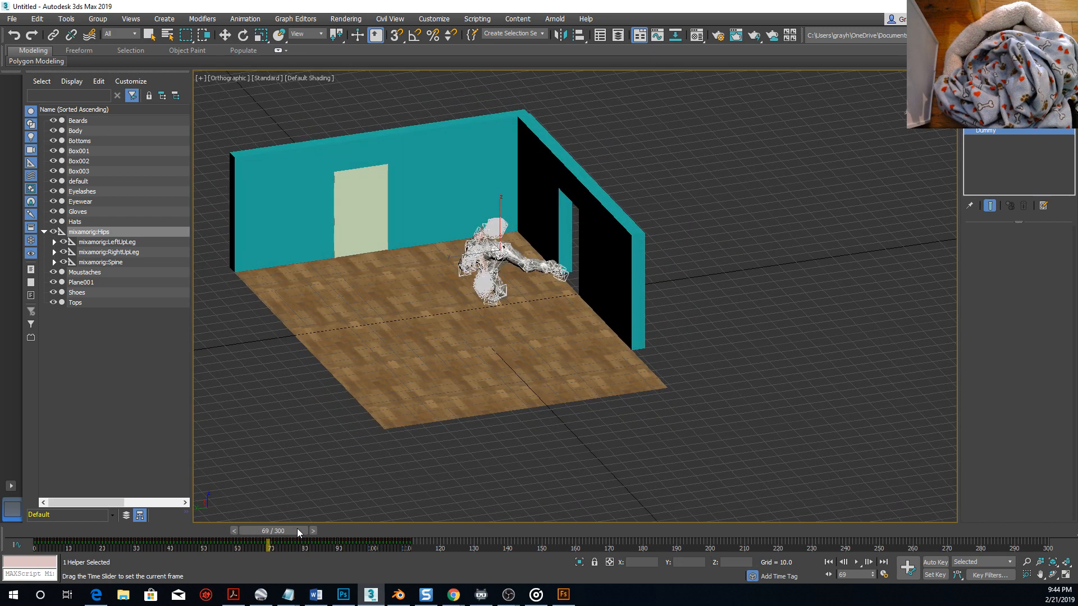
Select both walls, the door and the floor, and rotate them together around Z in the top view until the room is square with the grid.
{"action": "key", "text": "e"}
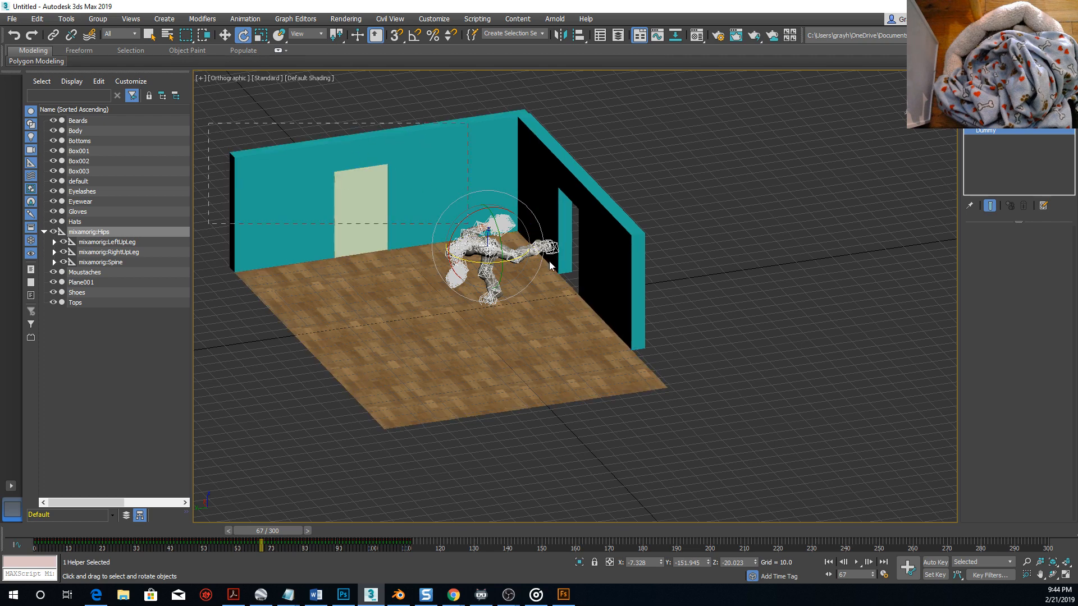
{"action": "left_click_drag", "start_coordinate": [615, 185], "coordinate": [616, 186]}
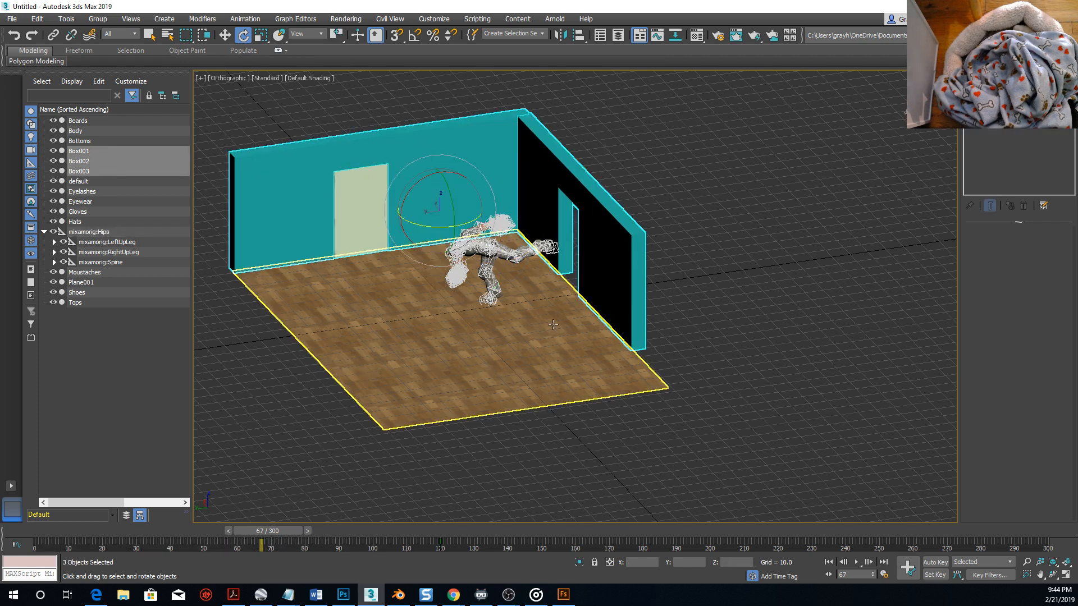
{"action": "left_click_drag", "start_coordinate": [534, 368], "coordinate": [428, 376], "text": "ctrl"}
{"action": "middle_click_drag", "start_coordinate": [325, 348], "coordinate": [616, 390]}
{"action": "key", "text": "t"}
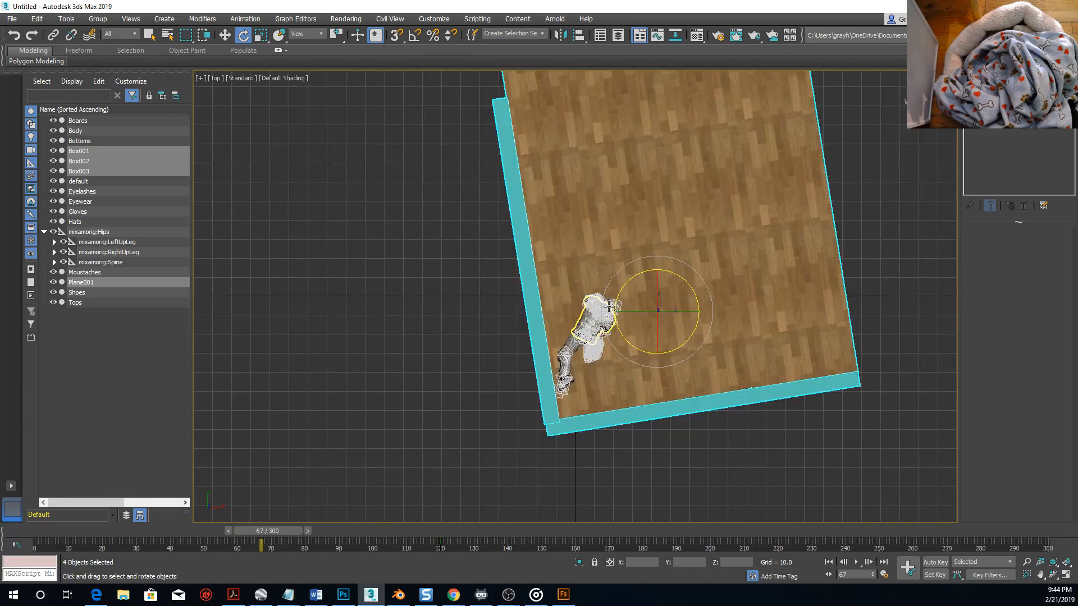
{"action": "middle_click_drag", "start_coordinate": [581, 264], "coordinate": [492, 308]}
{"action": "scroll", "coordinate": [492, 308], "scroll_direction": "down", "scroll_amount": 3}
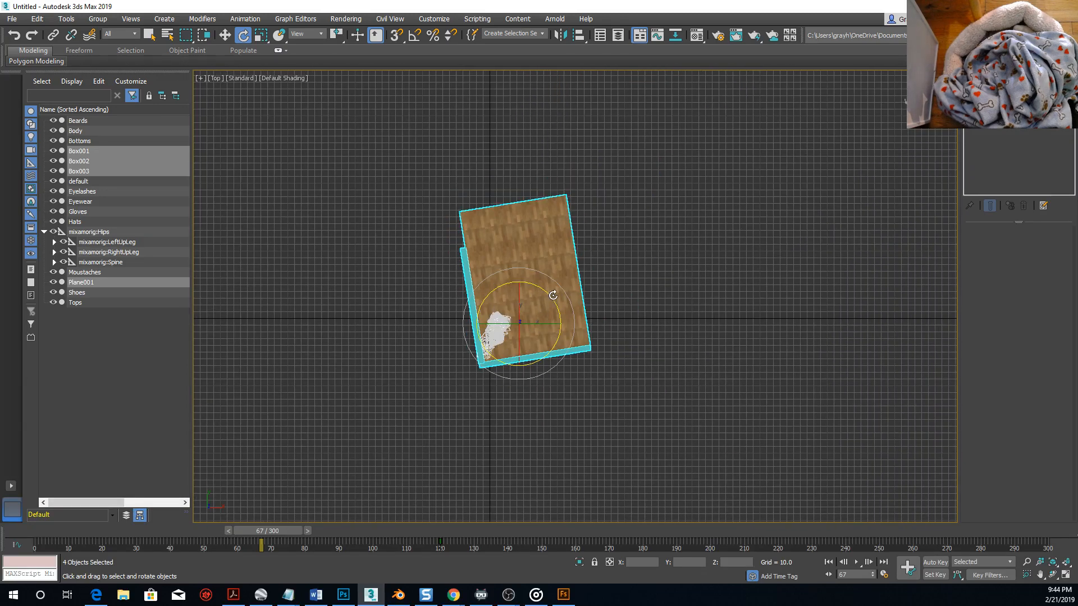
{"action": "left_click_drag", "start_coordinate": [553, 296], "coordinate": [562, 299]}
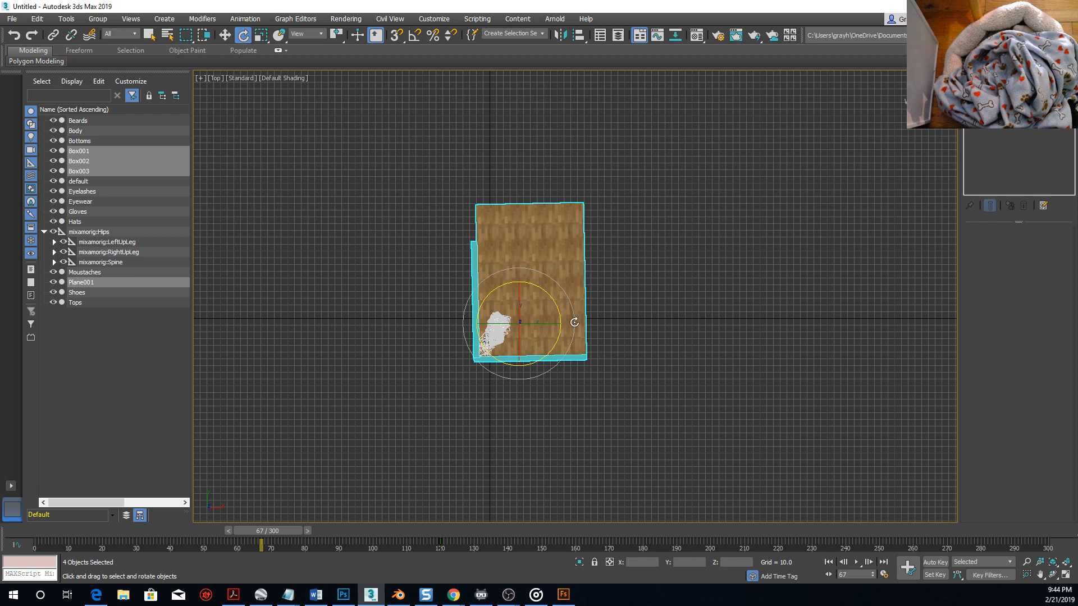
{"action": "left_click_drag", "start_coordinate": [540, 295], "coordinate": [547, 292]}
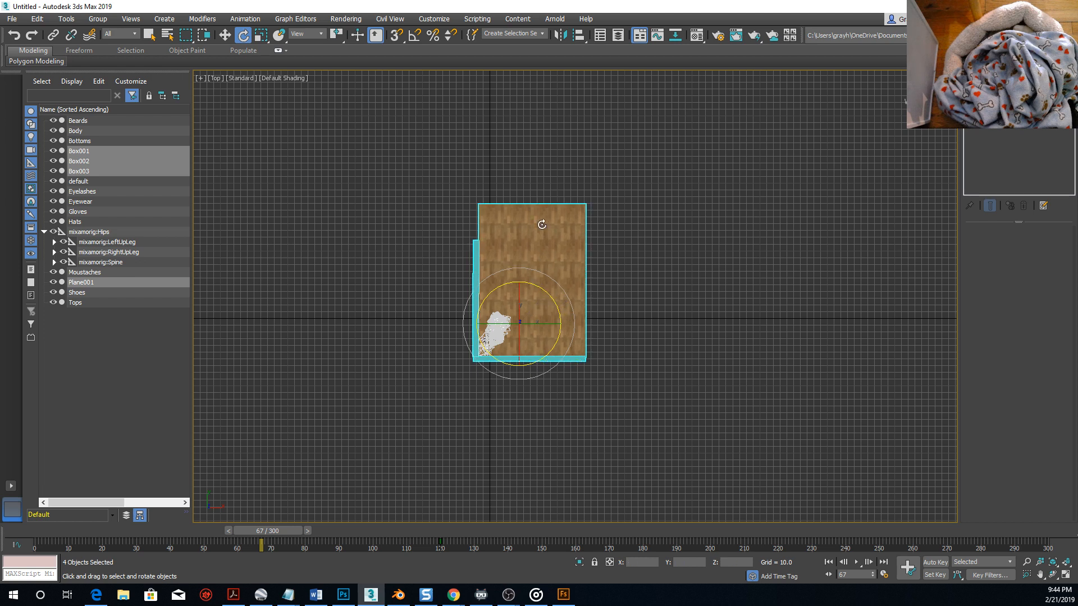
{"action": "scroll", "coordinate": [539, 219], "scroll_direction": "up", "scroll_amount": 4}
{"action": "left_click_drag", "start_coordinate": [504, 478], "coordinate": [507, 471]}
{"action": "scroll", "coordinate": [529, 357], "scroll_direction": "down", "scroll_amount": 2}
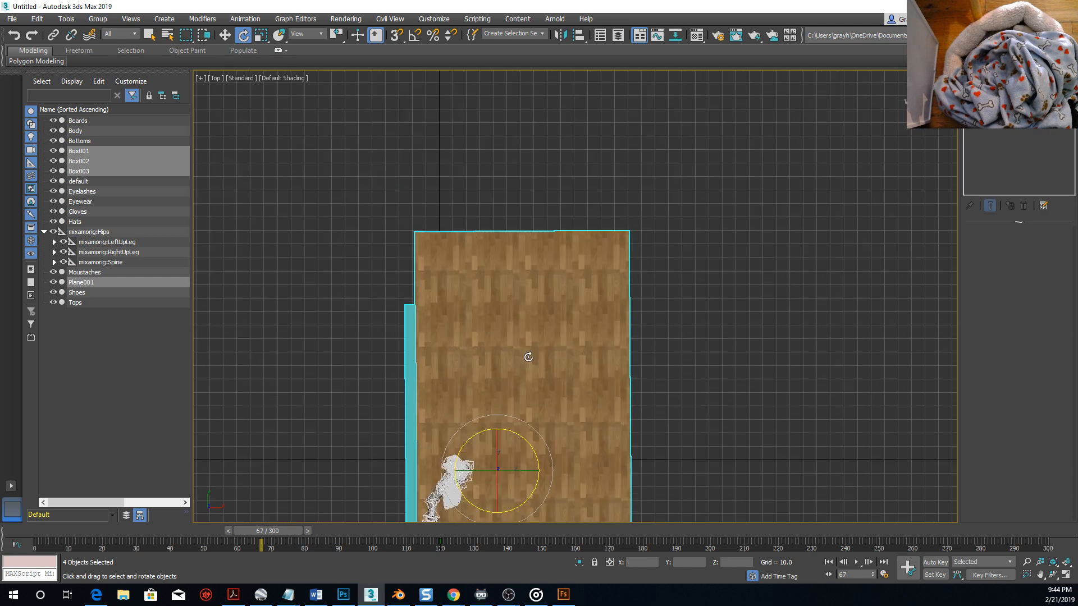
Scrub the timeline to frame 69 to check the soldier's kick against the rotated room.
{"action": "scroll", "coordinate": [528, 357], "scroll_direction": "down", "scroll_amount": 2}
{"action": "middle_click_drag", "start_coordinate": [528, 357], "coordinate": [372, 238], "text": "alt"}
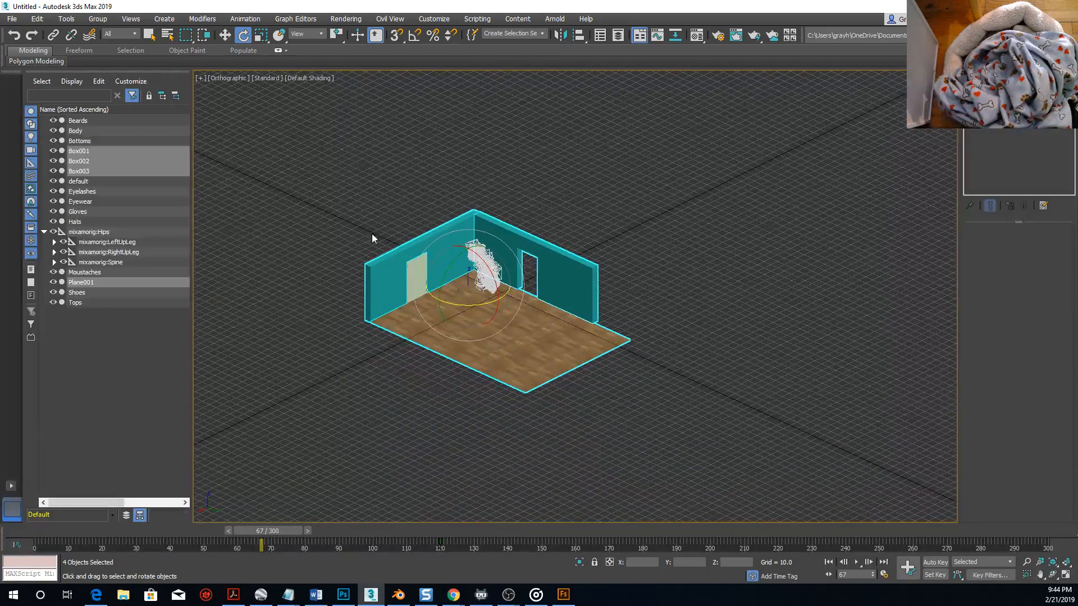
{"action": "scroll", "coordinate": [424, 285], "scroll_direction": "up", "scroll_amount": 4}
{"action": "left_click_drag", "start_coordinate": [268, 535], "coordinate": [298, 542]}
{"action": "key", "text": "e"}
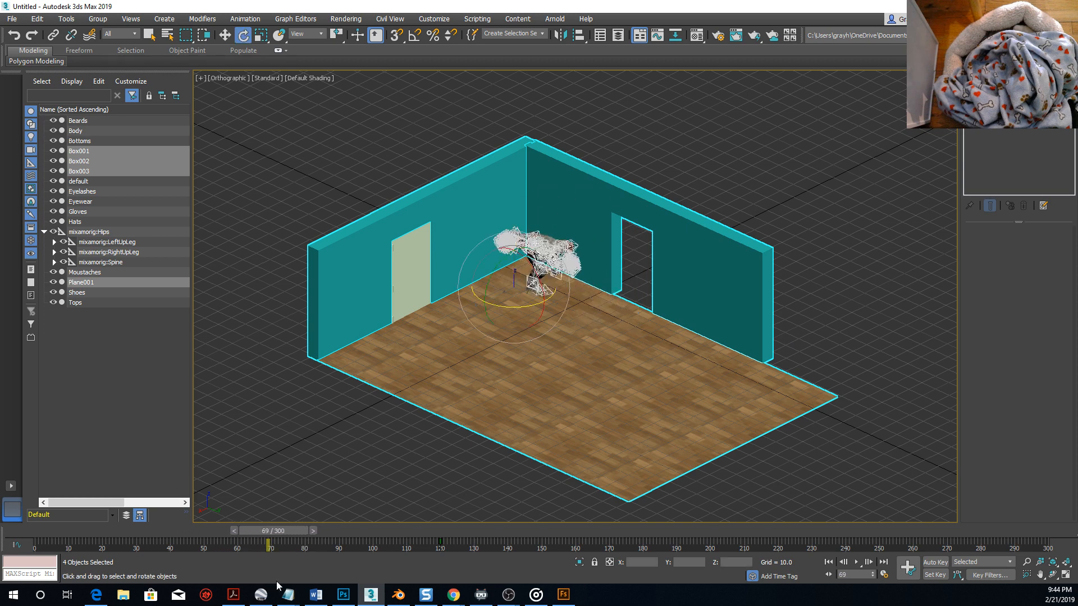
Reselect both walls, the door and the floor, and move them along X so the door lines up with the kicking soldier.
{"action": "left_click", "coordinate": [871, 126]}
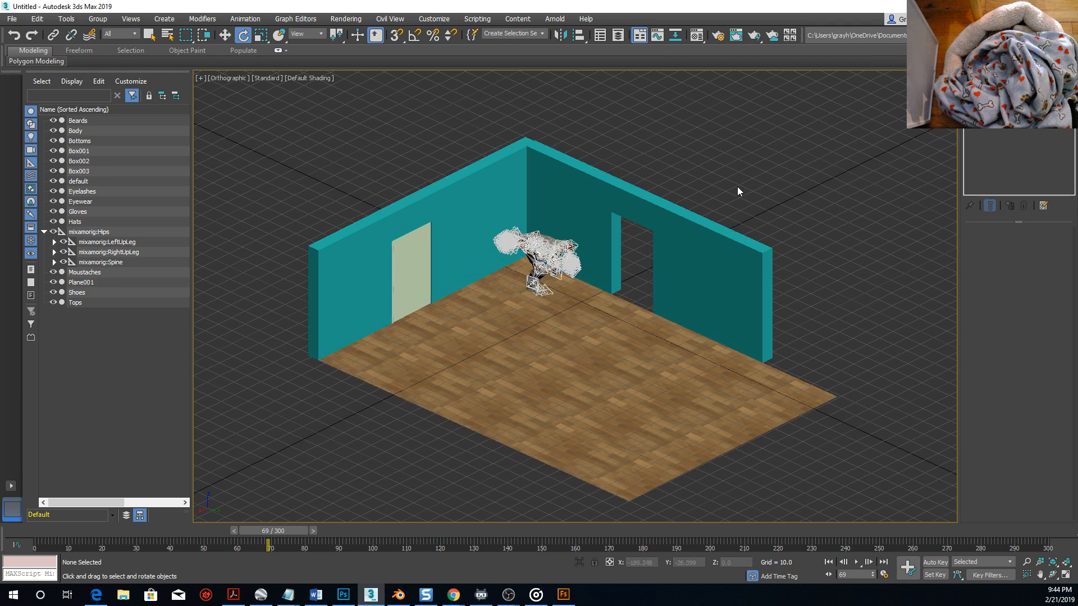
{"action": "left_click", "coordinate": [583, 205]}
{"action": "left_click", "coordinate": [481, 198], "text": "ctrl"}
{"action": "left_click", "coordinate": [413, 264], "text": "ctrl"}
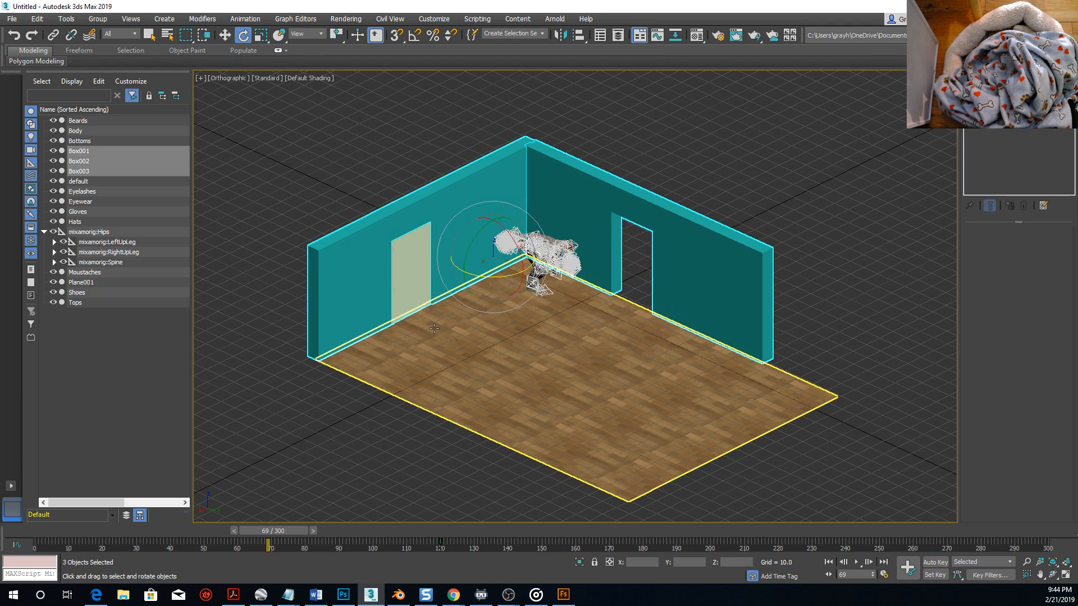
{"action": "left_click", "coordinate": [444, 361], "text": "ctrl"}
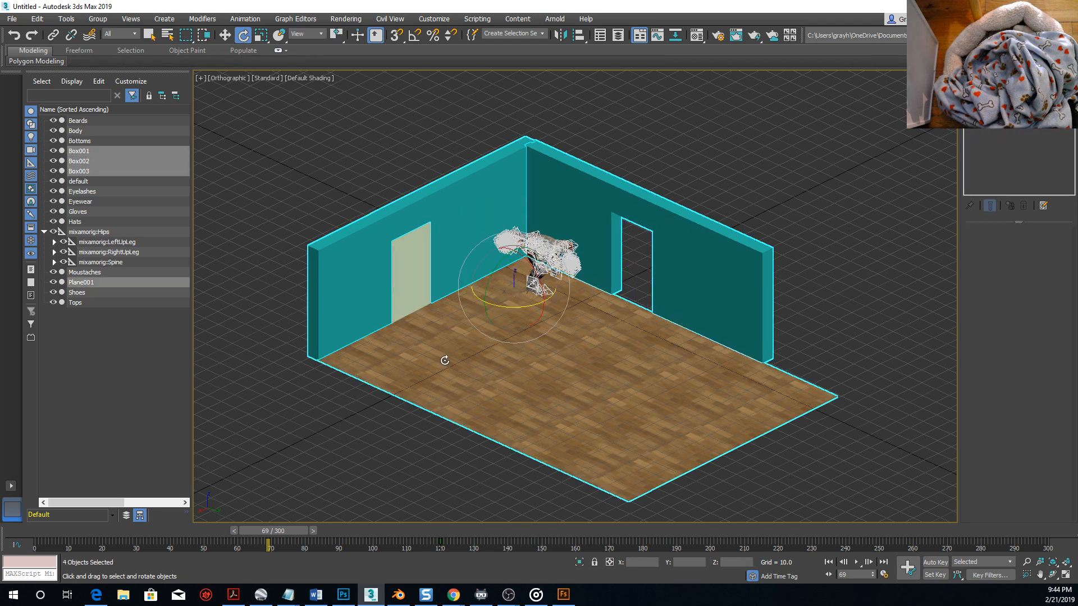
{"action": "left_click", "coordinate": [225, 34]}
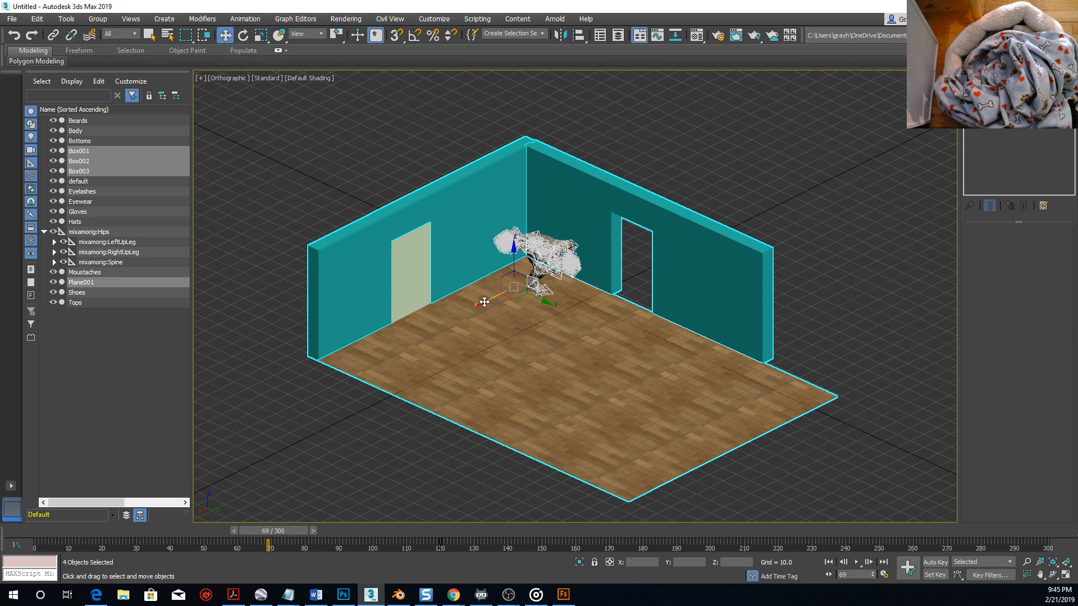
{"action": "left_click_drag", "start_coordinate": [484, 302], "coordinate": [583, 261]}
Set the timeline to frame 68 and move the room slightly along Y to fit the door wall to the soldier's extended foot.
{"action": "middle_click_drag", "start_coordinate": [559, 335], "coordinate": [477, 345], "text": "alt"}
{"action": "left_click_drag", "start_coordinate": [294, 531], "coordinate": [292, 484]}
{"action": "key", "text": "w"}
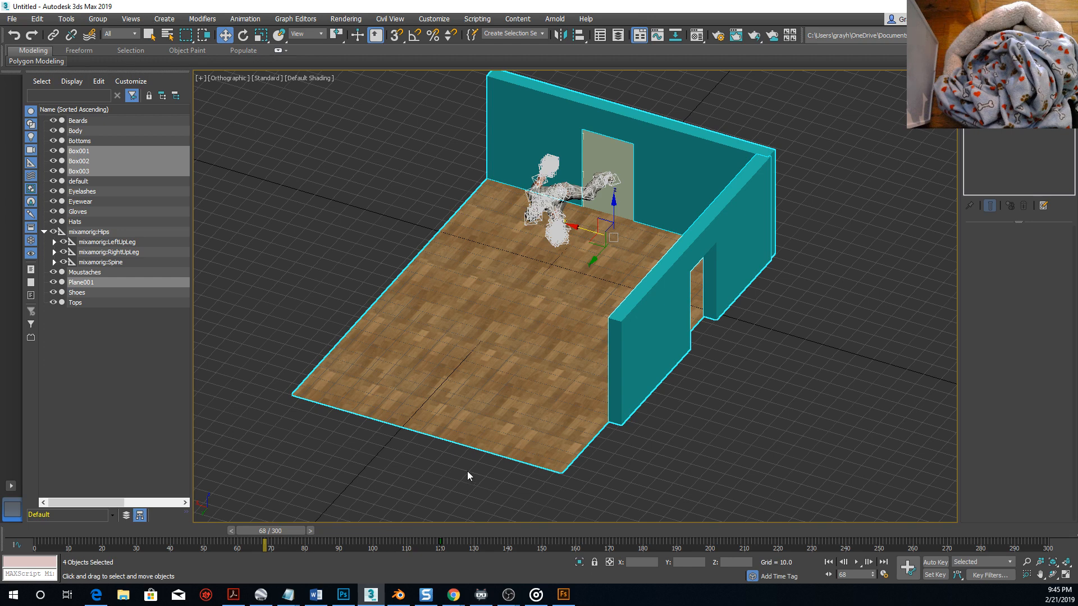
{"action": "middle_click_drag", "start_coordinate": [467, 471], "coordinate": [396, 498], "text": "alt"}
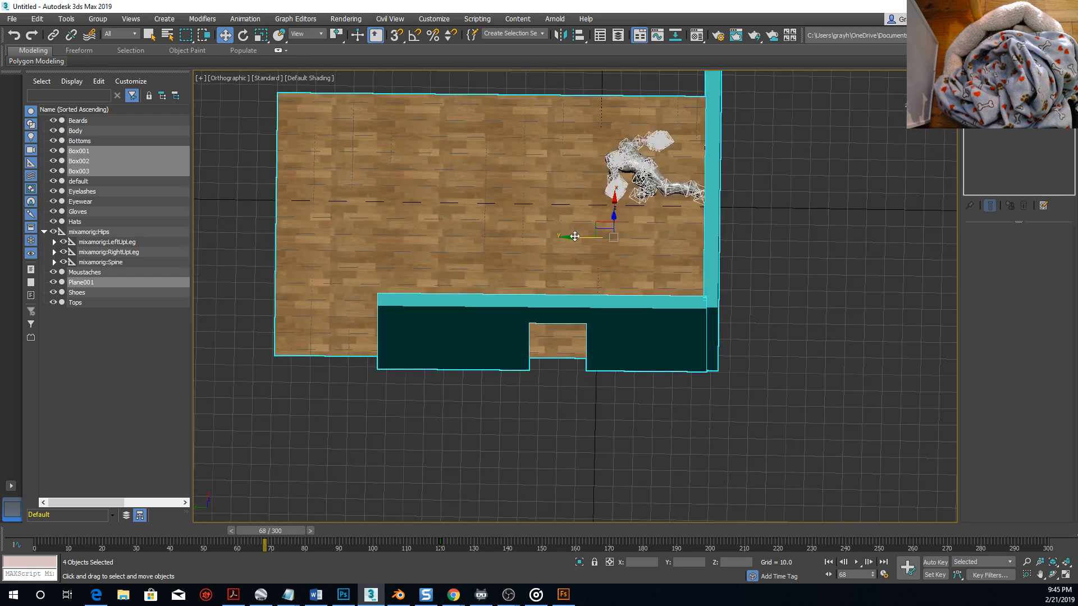
{"action": "left_click_drag", "start_coordinate": [575, 236], "coordinate": [566, 238]}
{"action": "middle_click_drag", "start_coordinate": [489, 275], "coordinate": [642, 252], "text": "alt"}
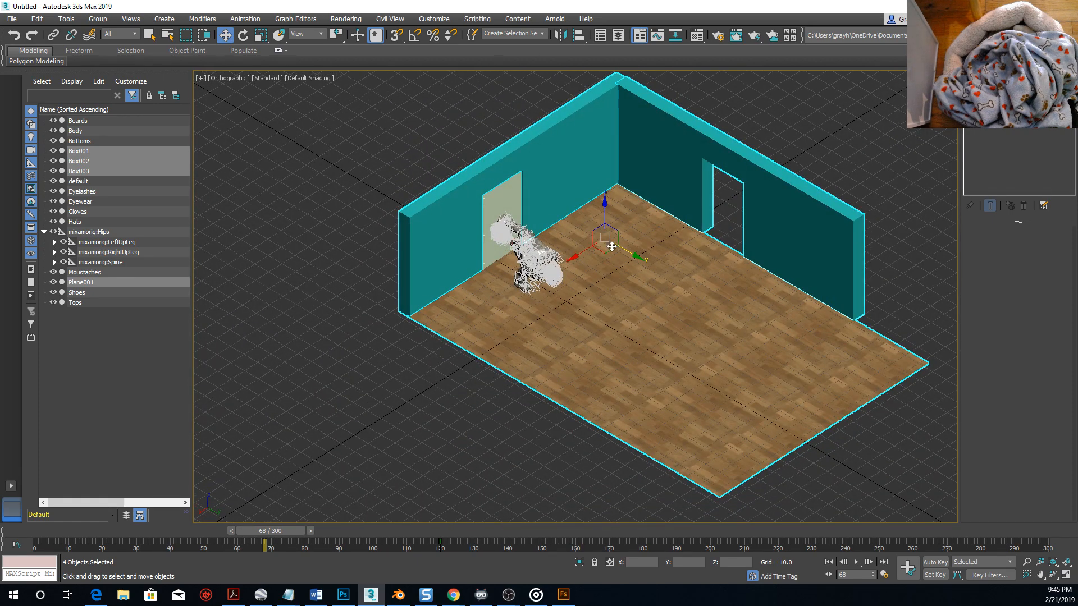
Select only the door Box003, try rotating it around Z, and undo the rotation.
{"action": "left_click", "coordinate": [354, 188]}
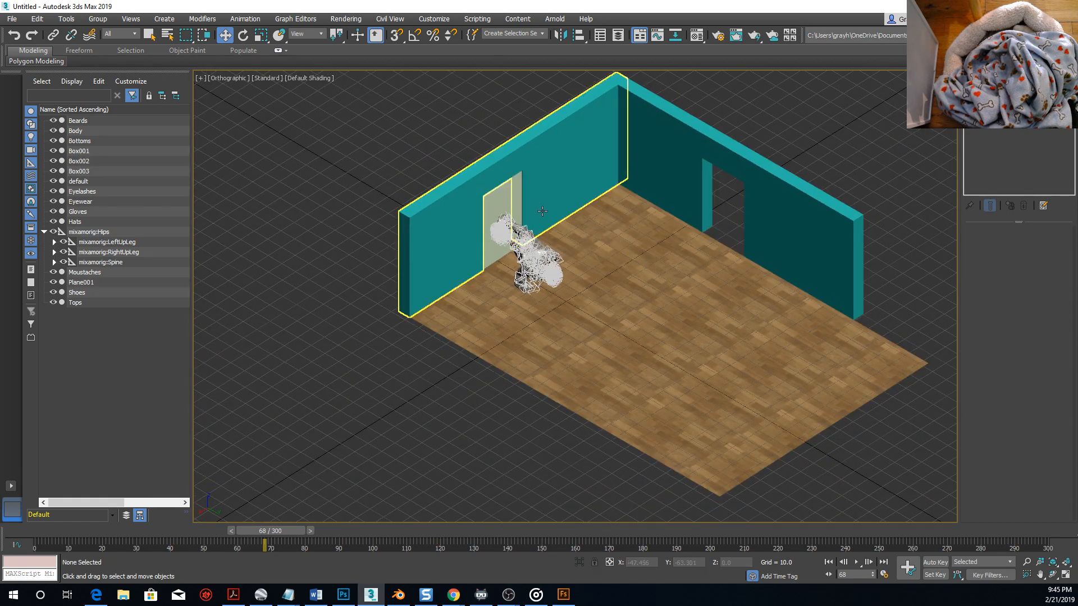
{"action": "left_click", "coordinate": [502, 197]}
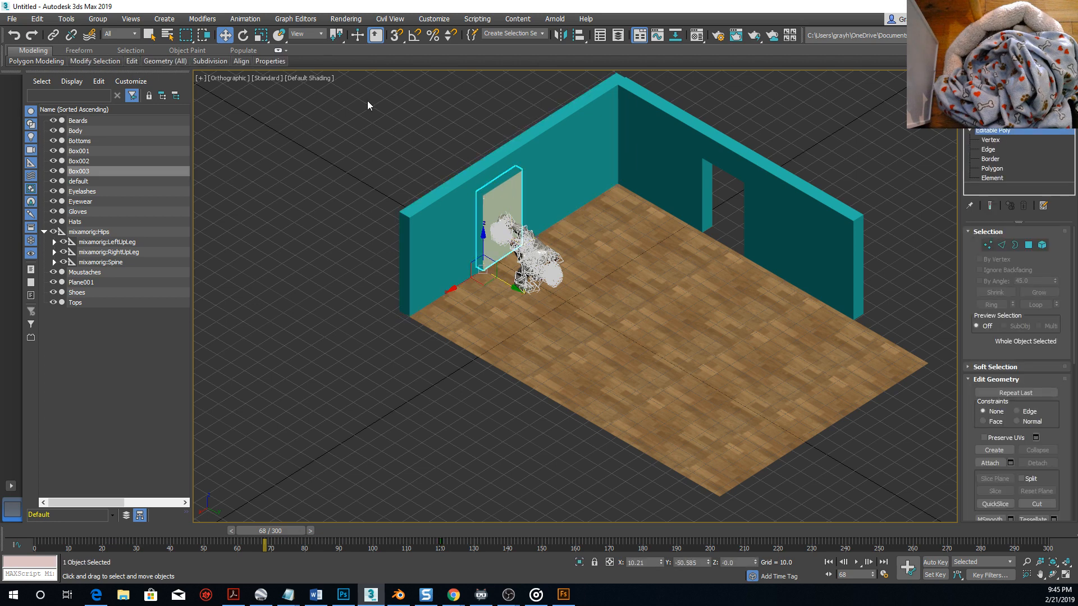
{"action": "left_click", "coordinate": [242, 35]}
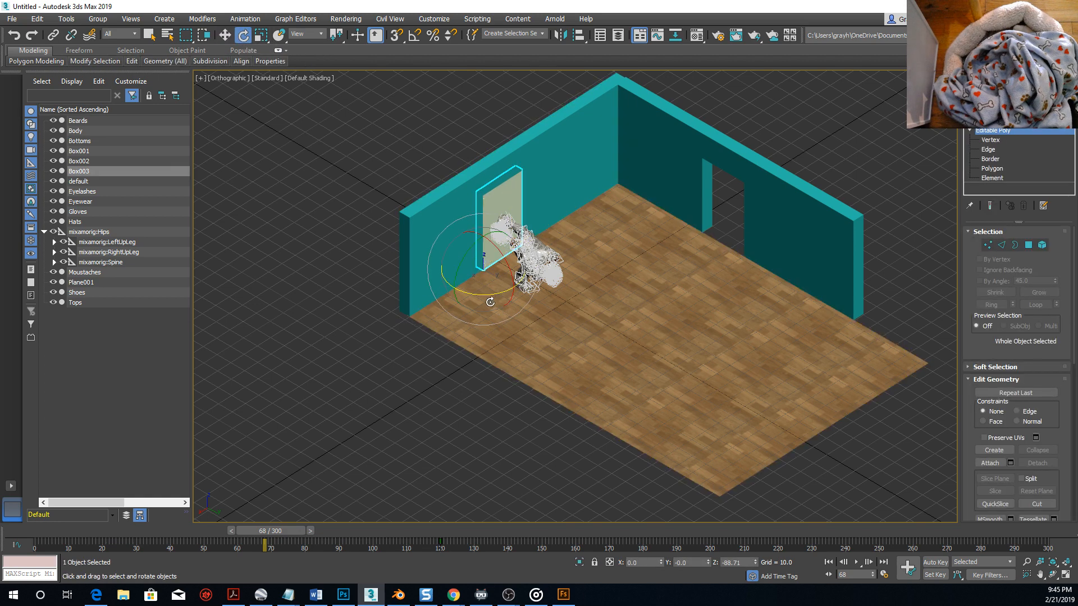
{"action": "left_click_drag", "start_coordinate": [488, 291], "coordinate": [303, 325]}
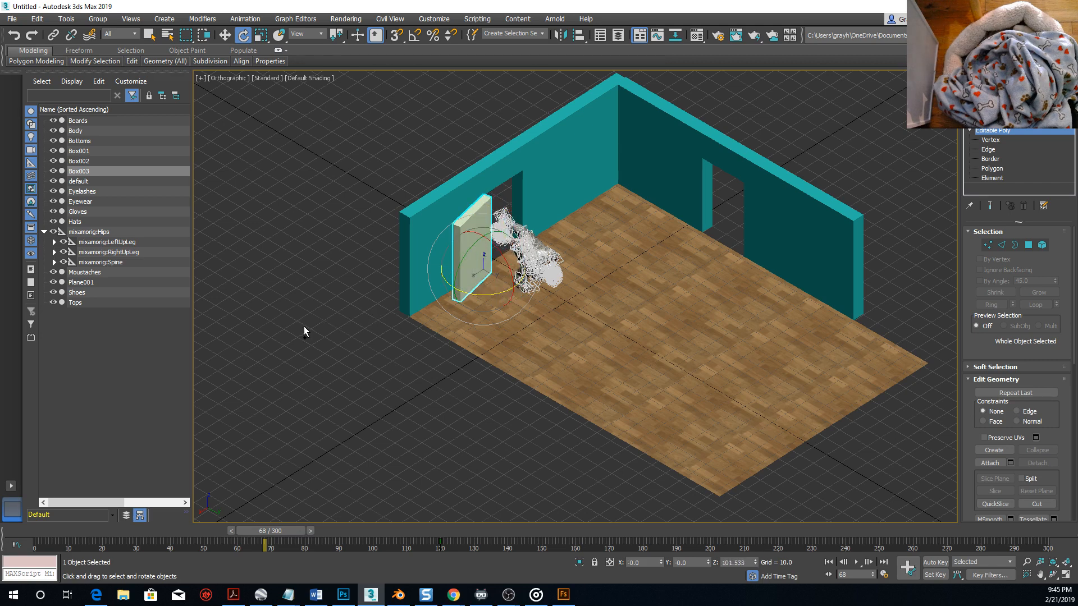
{"action": "key", "text": "ctrl+z"}
Try rotating the door Box003 around Z, first freehand, then with Z rotations of -180 and 0.
{"action": "scroll", "coordinate": [461, 267], "scroll_direction": "up", "scroll_amount": 5}
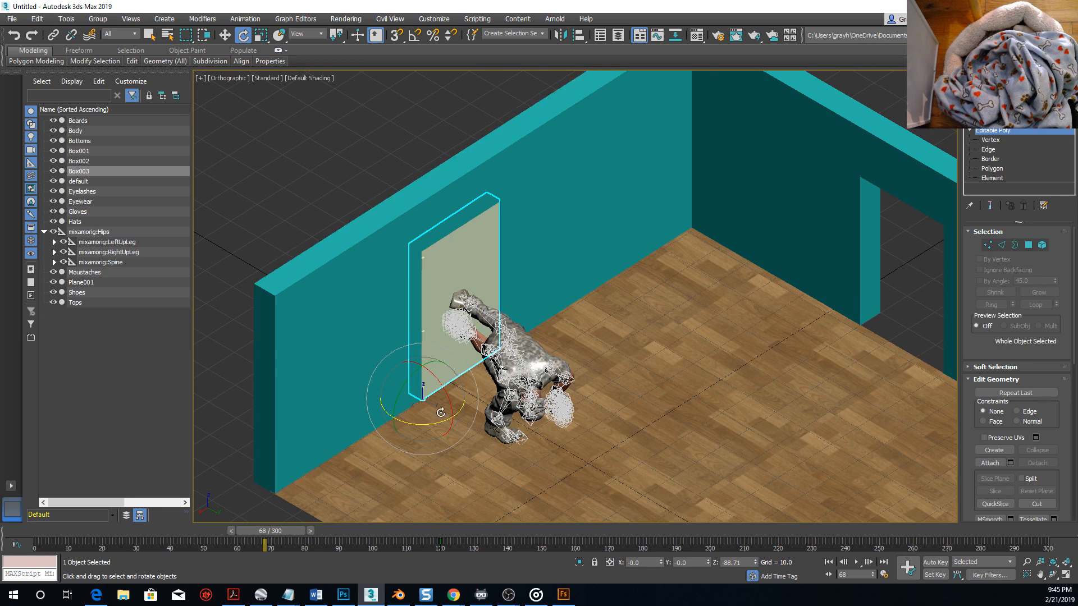
{"action": "left_click_drag", "start_coordinate": [435, 422], "coordinate": [305, 440]}
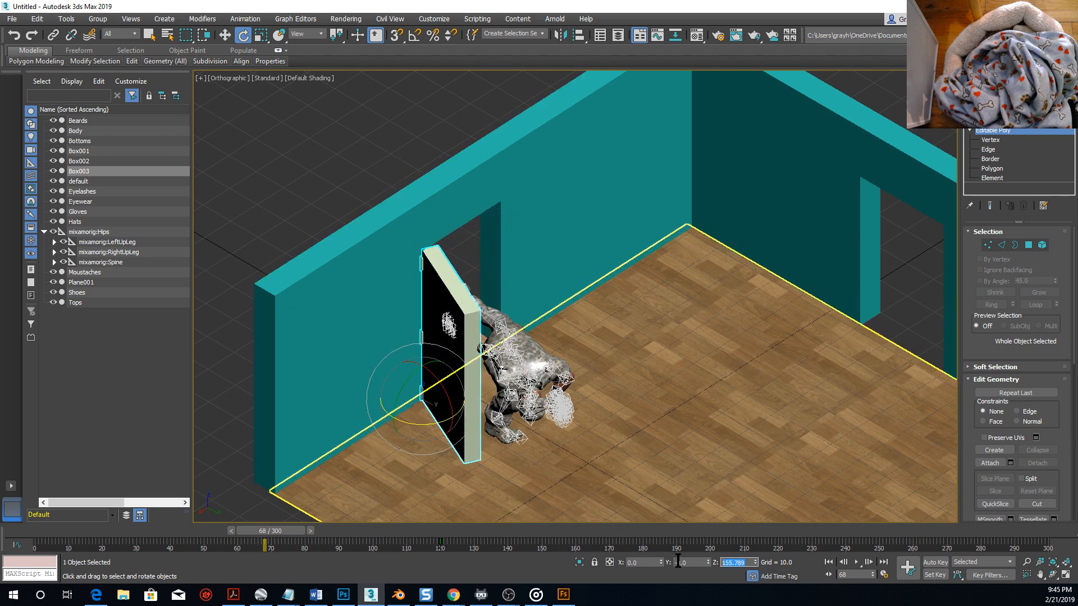
{"action": "type", "text": "-180"}
{"action": "key", "text": "Return"}
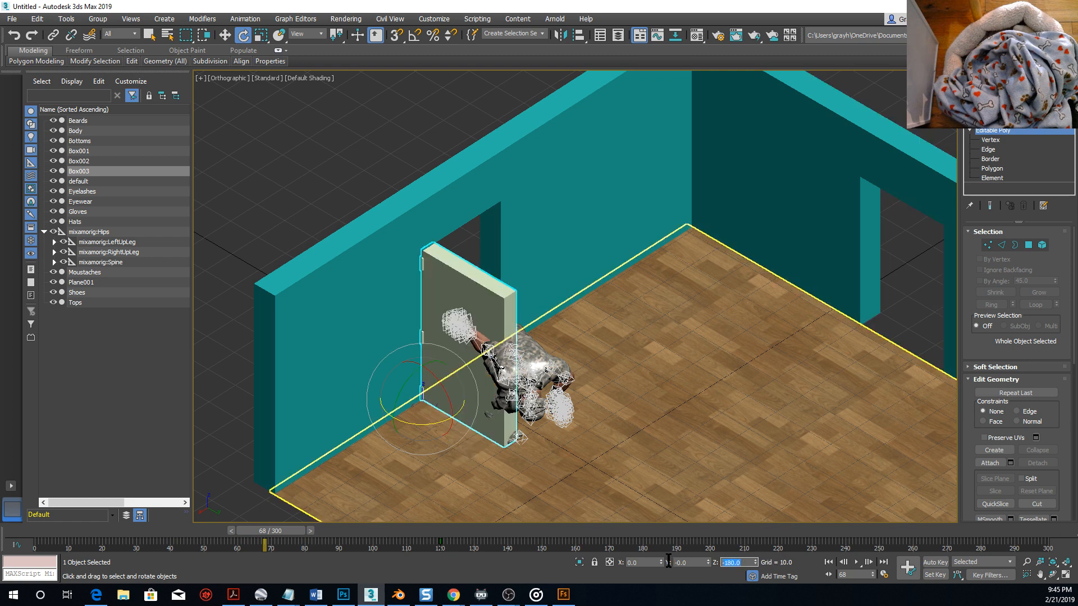
{"action": "type", "text": "0"}
{"action": "key", "text": "Return"}
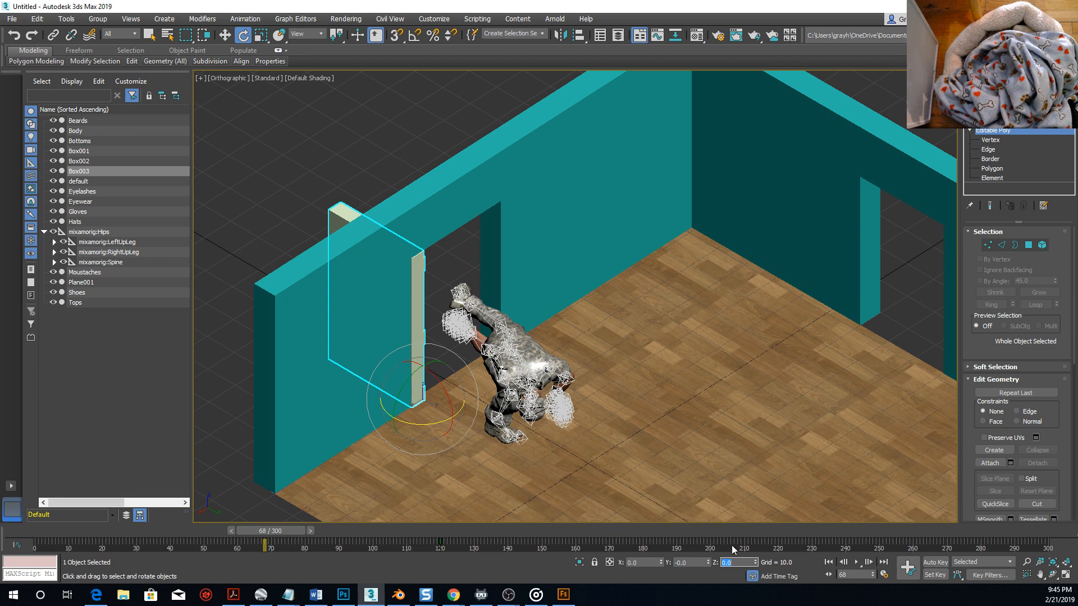
Set the door Box003's Z rotation to 90 and move it into the doorway at about X -17.9, Y -56.7.
{"action": "type", "text": "90"}
{"action": "key", "text": "Return"}
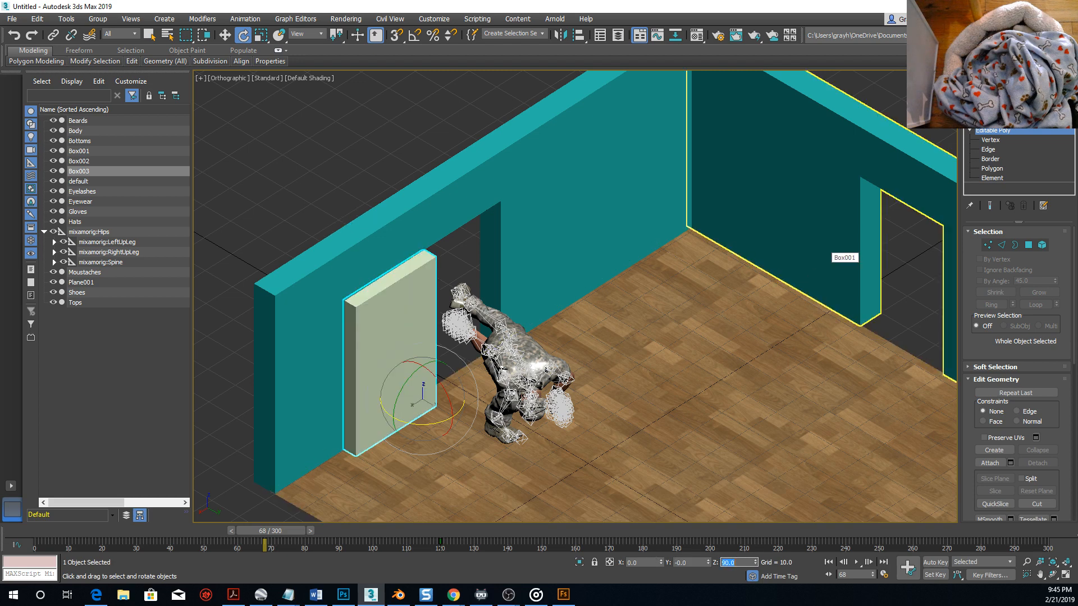
{"action": "left_click", "coordinate": [225, 35]}
{"action": "left_click_drag", "start_coordinate": [388, 419], "coordinate": [463, 370]}
{"action": "middle_click_drag", "start_coordinate": [469, 278], "coordinate": [509, 321], "text": "alt"}
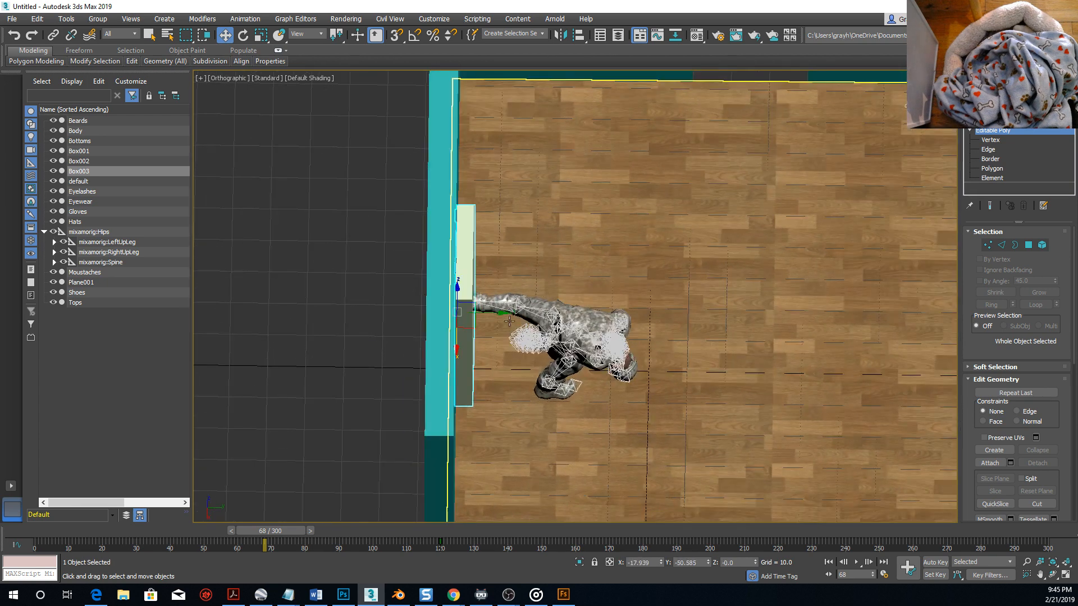
{"action": "left_click_drag", "start_coordinate": [503, 313], "coordinate": [477, 315]}
{"action": "middle_click_drag", "start_coordinate": [477, 315], "coordinate": [546, 314], "text": "alt"}
{"action": "scroll", "coordinate": [477, 319], "scroll_direction": "down", "scroll_amount": 4}
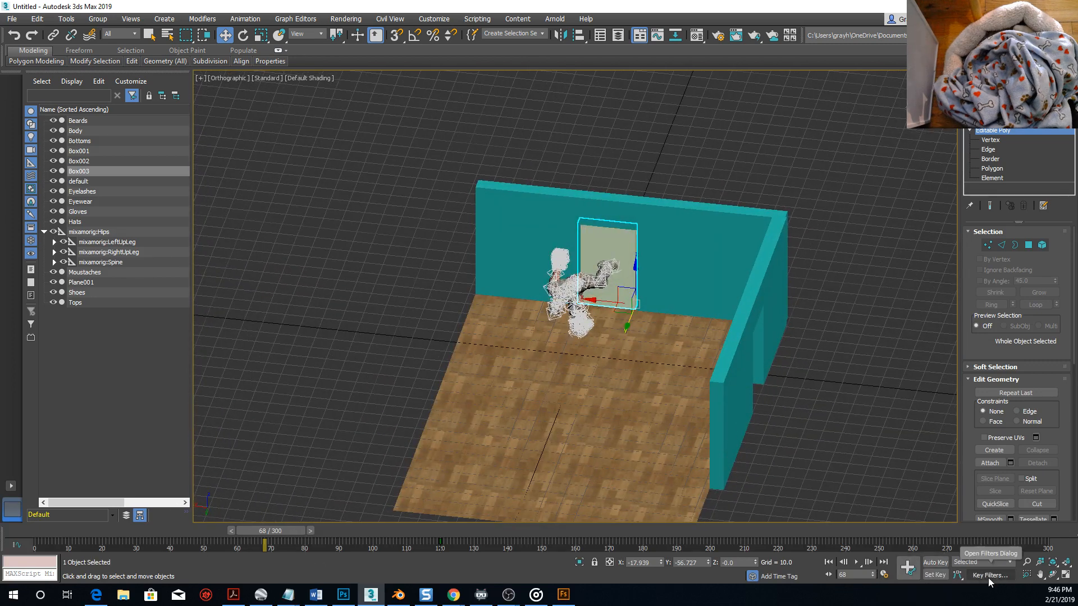
Turn on Auto Key and set a key for the door Box003 at frame 68, where the kick meets the door.
{"action": "left_click", "coordinate": [935, 562]}
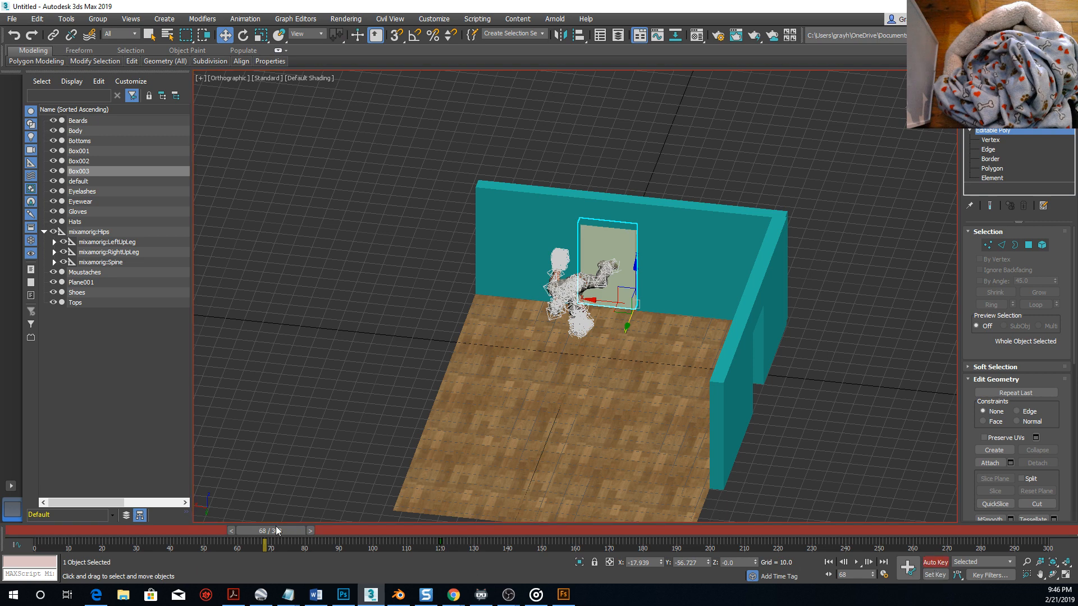
{"action": "left_click_drag", "start_coordinate": [268, 531], "coordinate": [269, 476]}
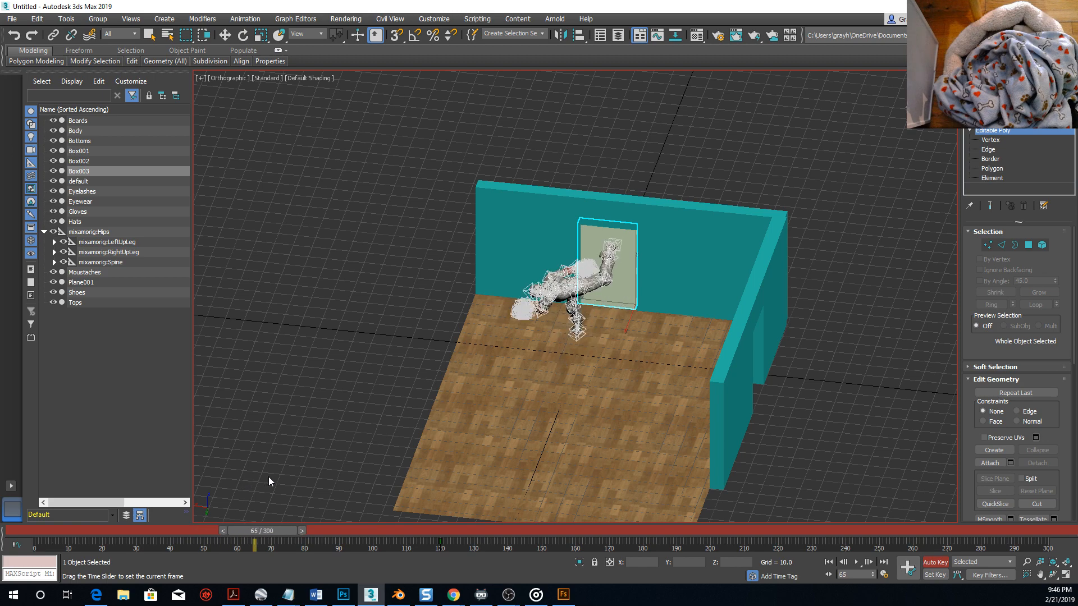
{"action": "key", "text": "w"}
{"action": "middle_click_drag", "start_coordinate": [375, 488], "coordinate": [275, 526], "text": "alt"}
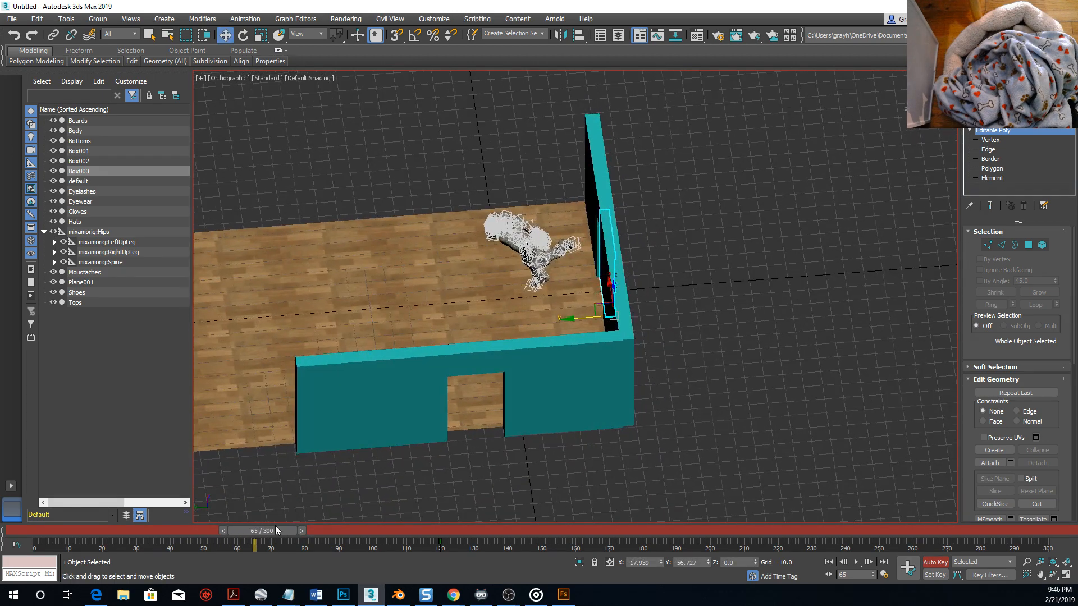
{"action": "left_click_drag", "start_coordinate": [278, 528], "coordinate": [286, 528]}
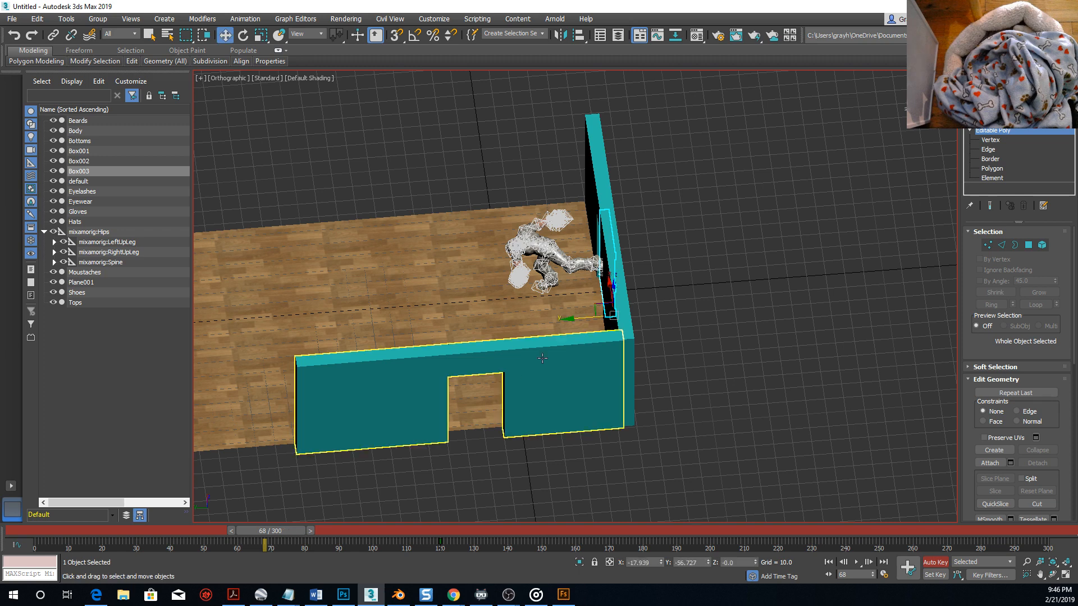
{"action": "left_click", "coordinate": [610, 245]}
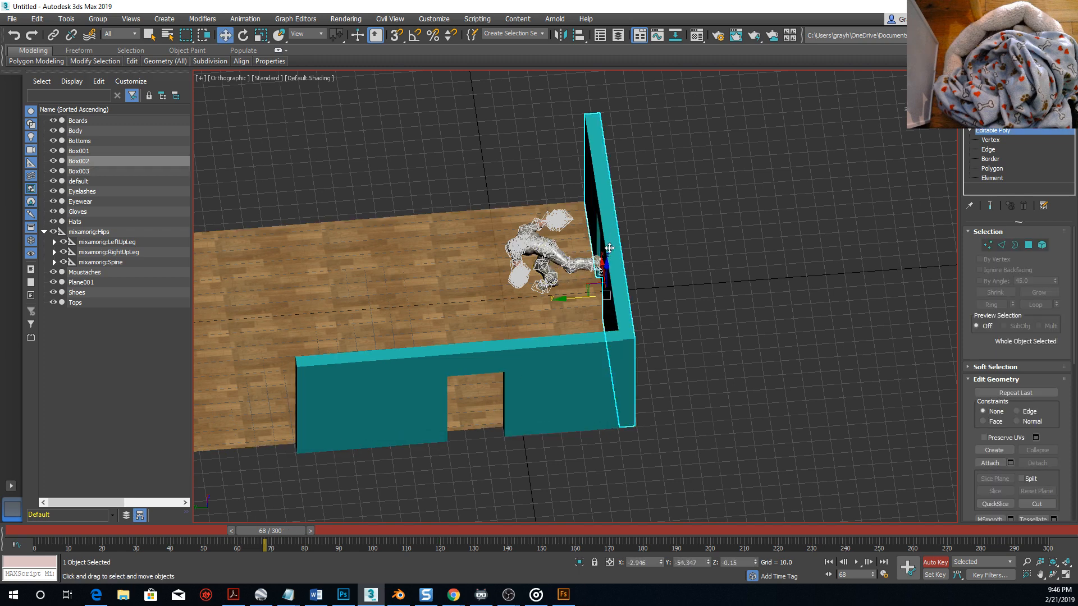
{"action": "mouse_move", "coordinate": [611, 248]}
{"action": "middle_mouse_down", "text": "alt"}
{"action": "mouse_move", "coordinate": [697, 272]}
{"action": "mouse_move", "coordinate": [594, 256]}
{"action": "middle_mouse_up", "text": "alt"}
{"action": "left_click", "coordinate": [590, 256]}
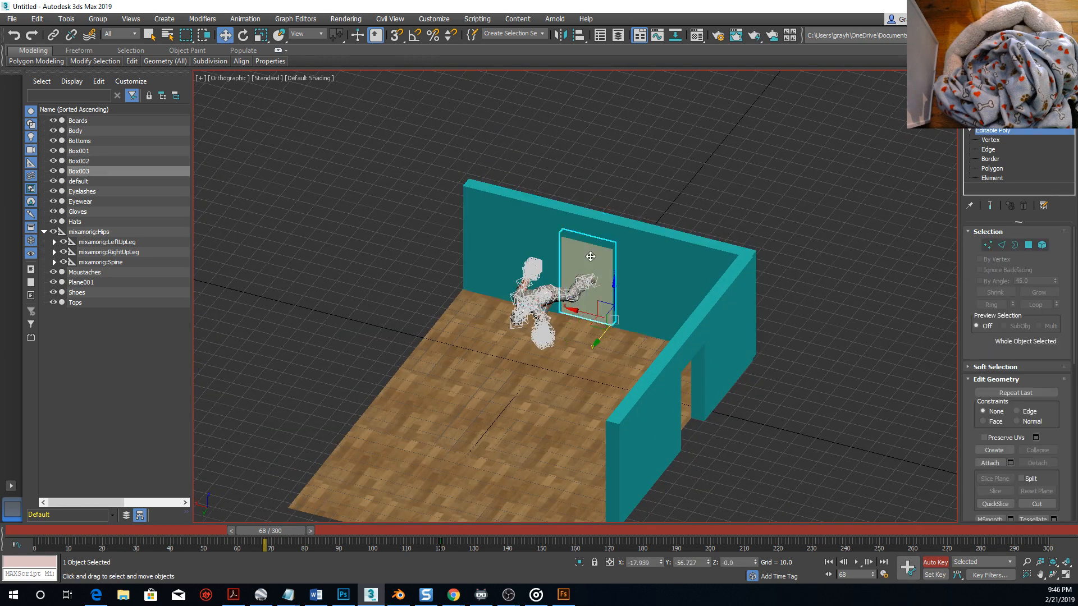
{"action": "left_click", "coordinate": [906, 570]}
At frame 81, rotate the door Box003 around Z to about -86.5 to key it swung open.
{"action": "left_click_drag", "start_coordinate": [279, 534], "coordinate": [324, 530]}
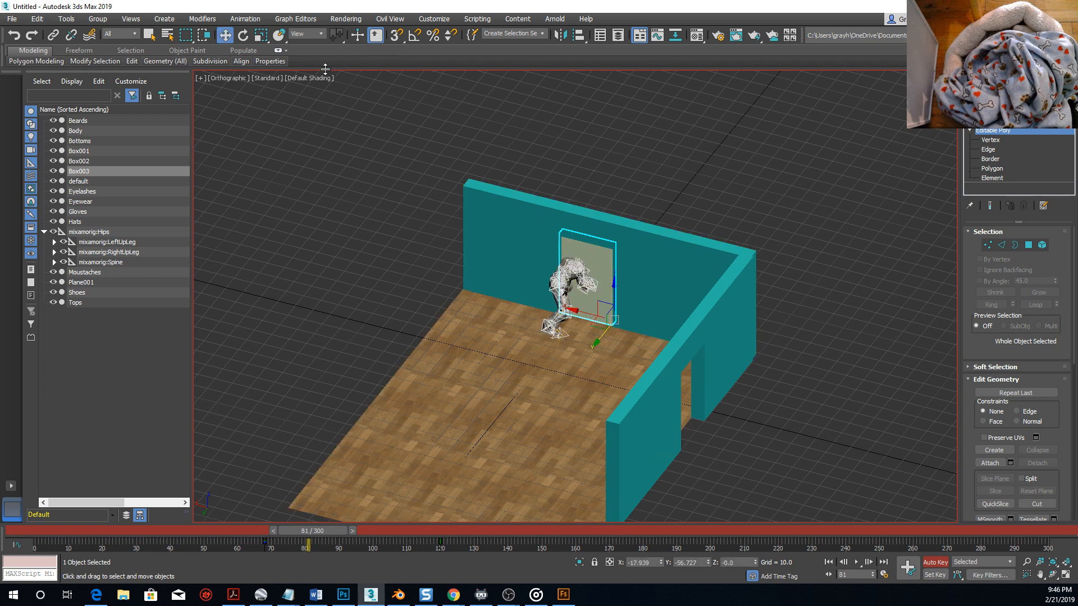
{"action": "left_click", "coordinate": [243, 35]}
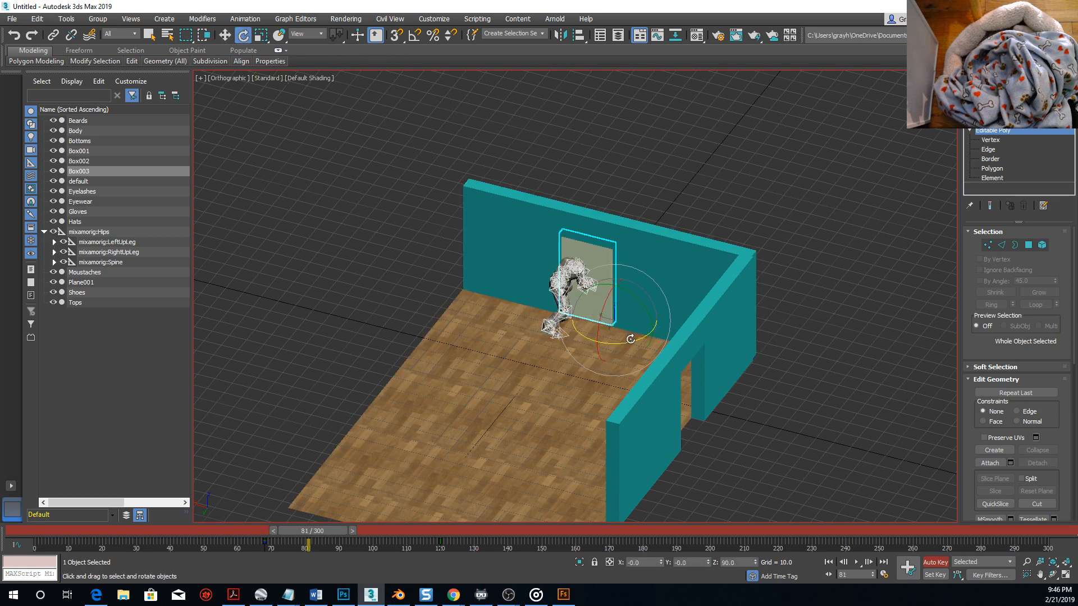
{"action": "left_click_drag", "start_coordinate": [630, 339], "coordinate": [430, 375]}
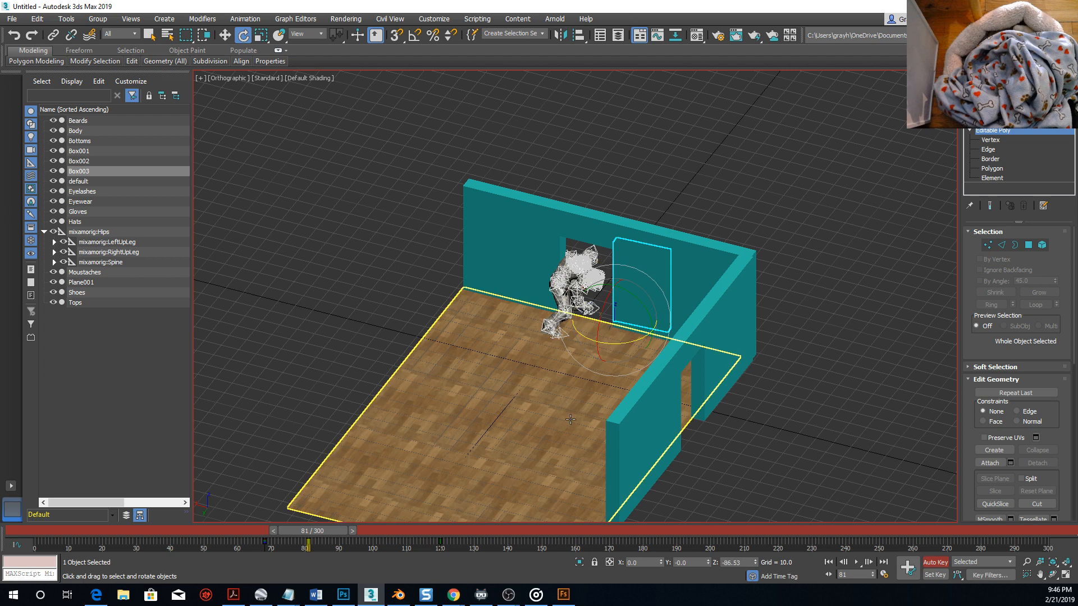
Scrub the animation back to frame 0 to check the door swing, and turn off Auto Key.
{"action": "left_click_drag", "start_coordinate": [329, 530], "coordinate": [261, 528]}
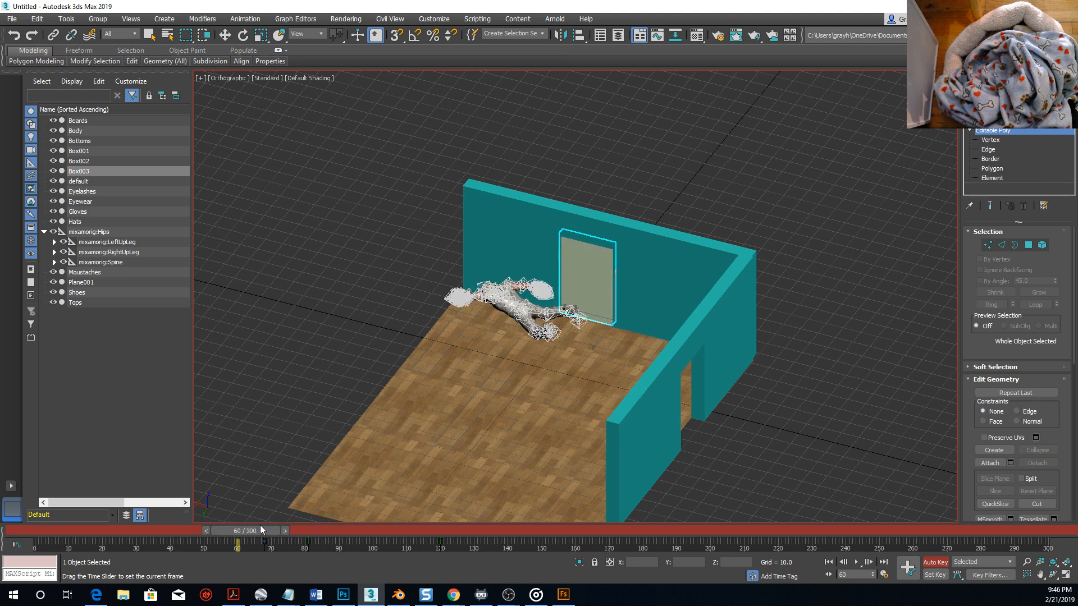
{"action": "left_click_drag", "start_coordinate": [261, 529], "coordinate": [39, 560]}
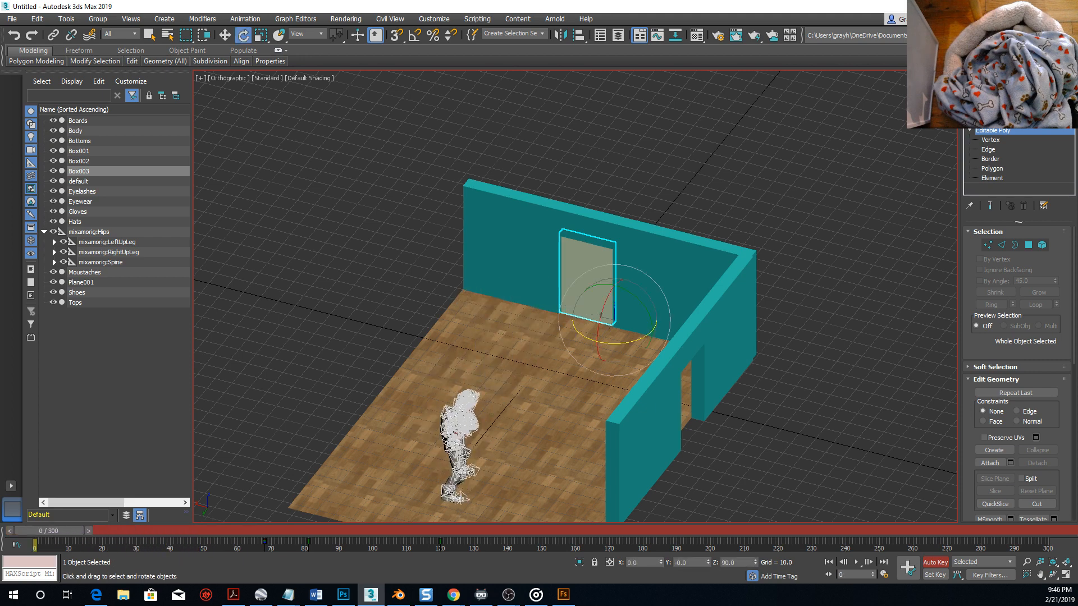
{"action": "left_click", "coordinate": [939, 563]}
{"action": "middle_click_drag", "start_coordinate": [576, 412], "coordinate": [645, 333]}
{"action": "middle_click_drag", "start_coordinate": [653, 378], "coordinate": [699, 387], "text": "alt"}
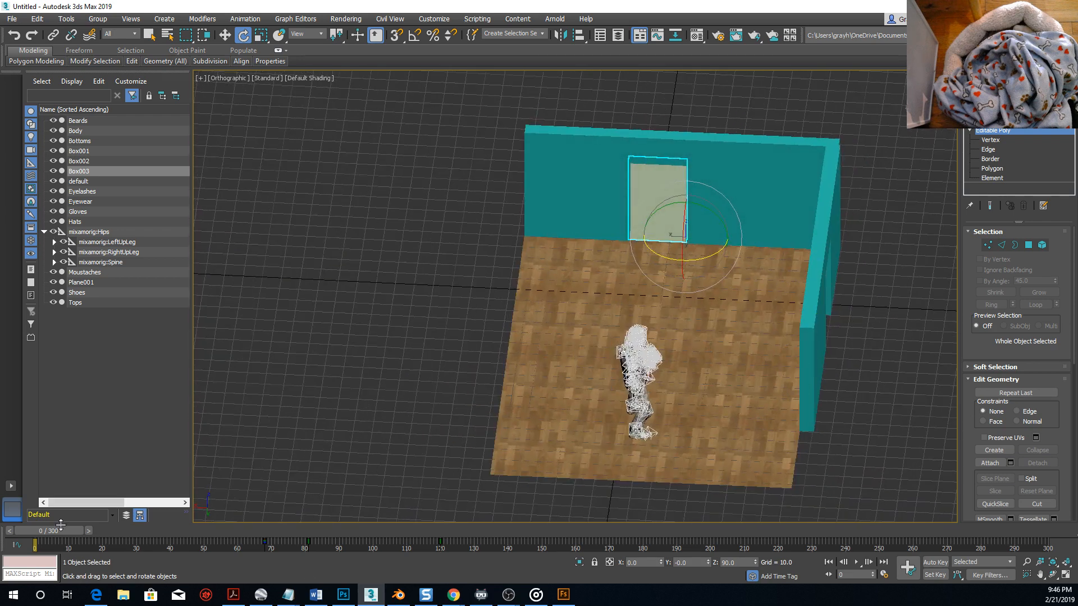
{"action": "left_click_drag", "start_coordinate": [61, 525], "coordinate": [46, 556]}
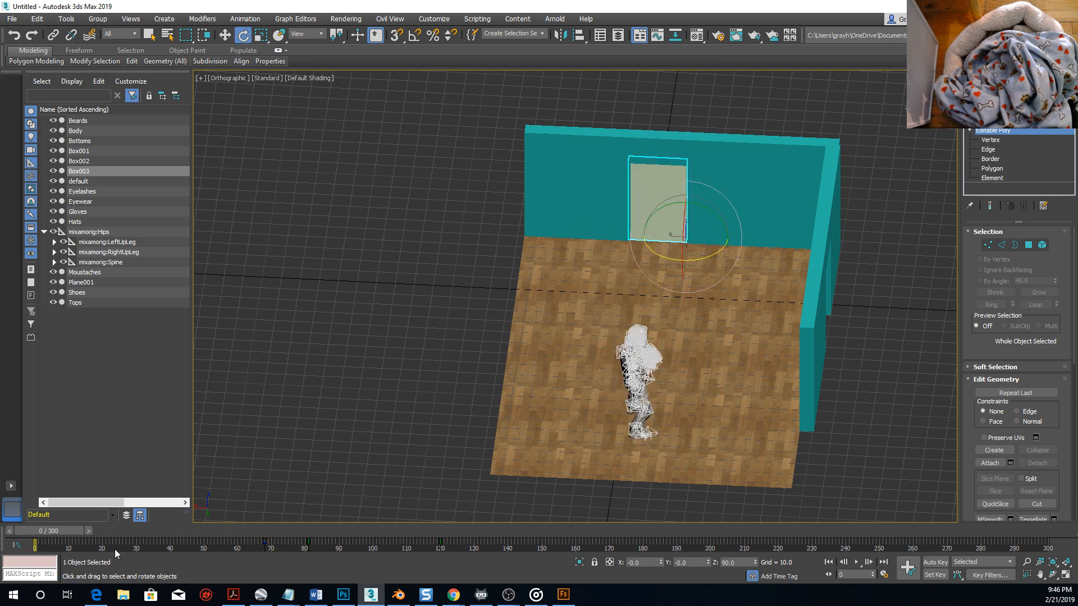
Move mixamorig:Hips along X to about -11.1 and scrub to frame 87 to check the soldier's path through the doorway.
{"action": "left_click", "coordinate": [225, 35]}
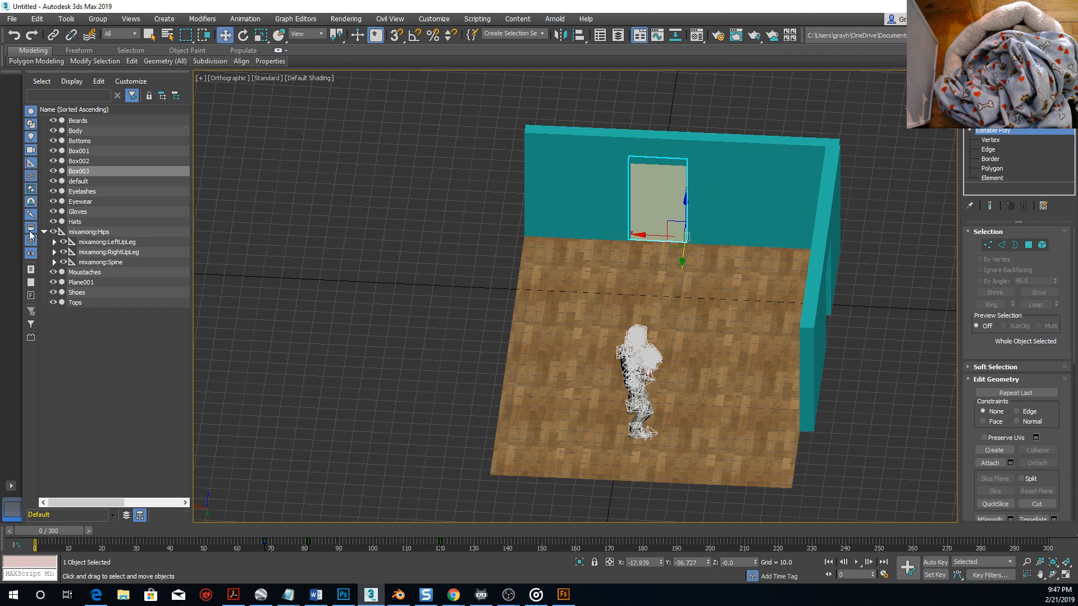
{"action": "left_click", "coordinate": [91, 233]}
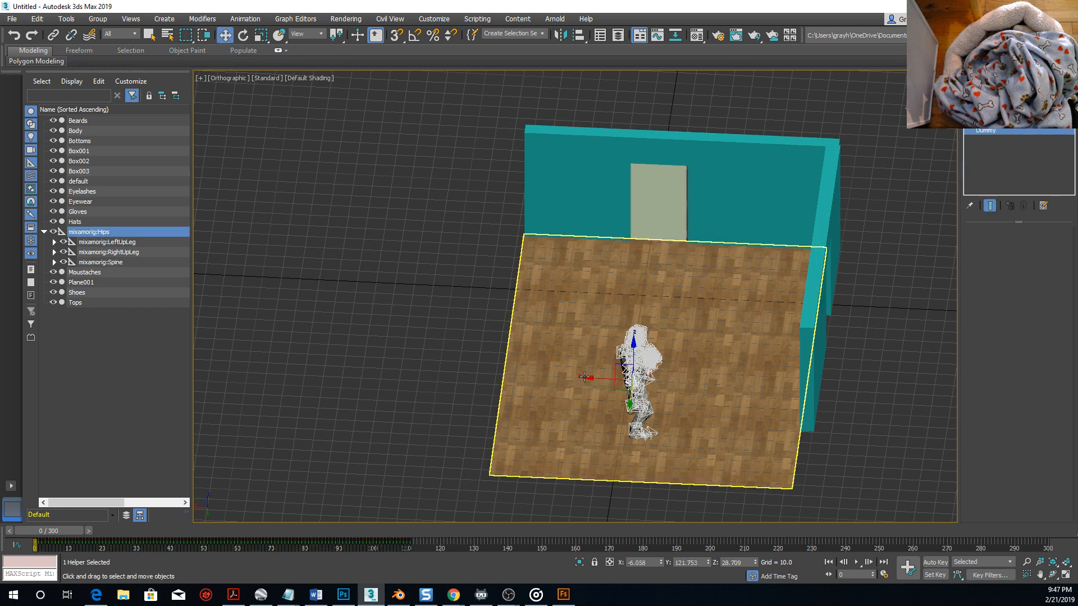
{"action": "left_click_drag", "start_coordinate": [587, 378], "coordinate": [595, 380]}
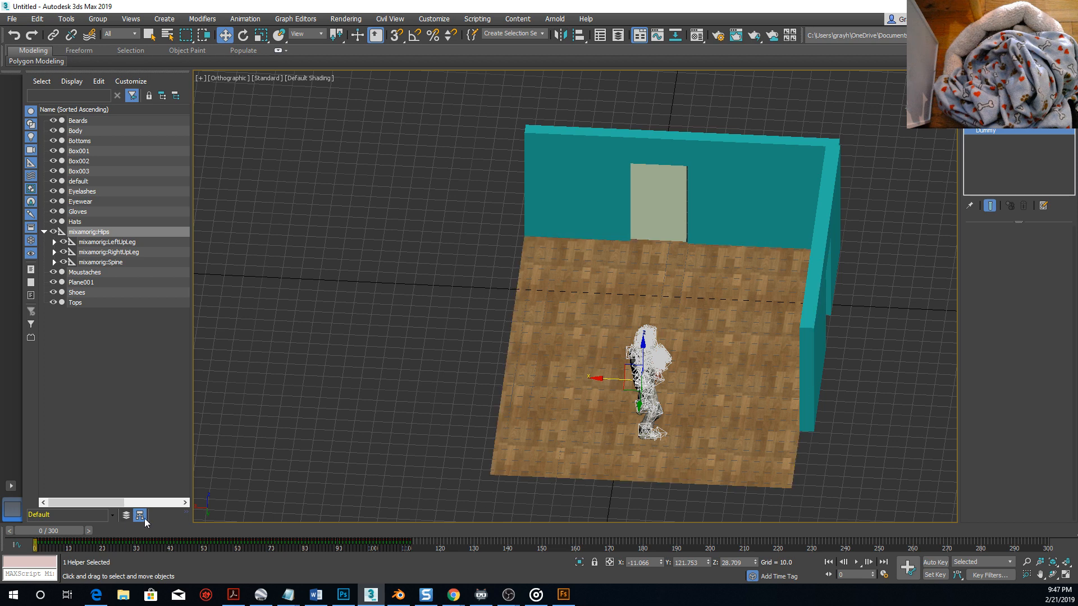
{"action": "left_click_drag", "start_coordinate": [57, 532], "coordinate": [352, 522]}
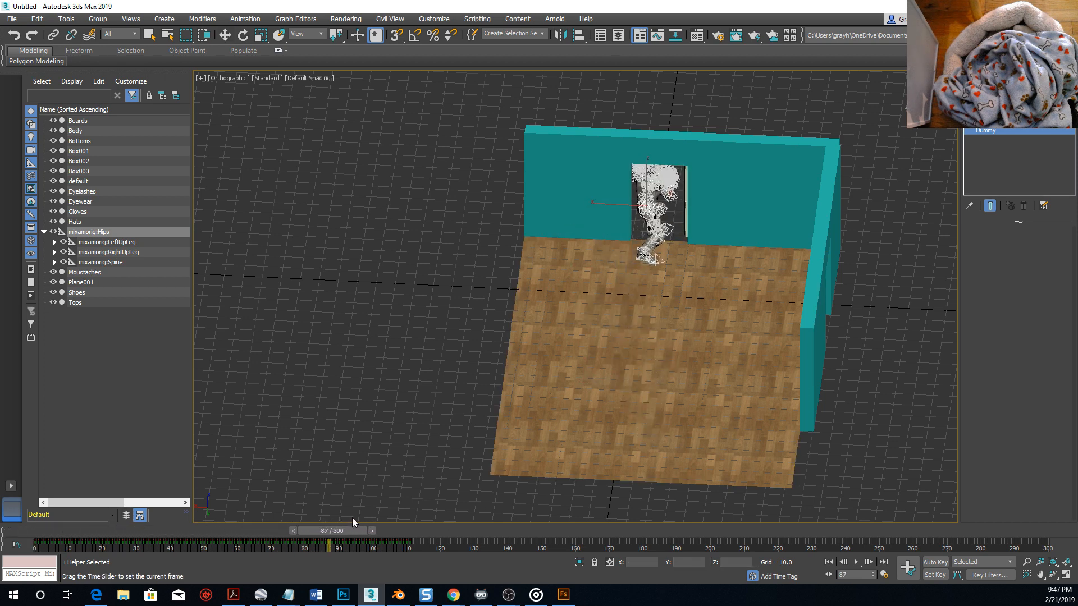
Copy the floor Plane001 along Y to about -170.7 as one new floor plane beyond the door wall.
{"action": "key", "text": "w"}
{"action": "left_click", "coordinate": [654, 367]}
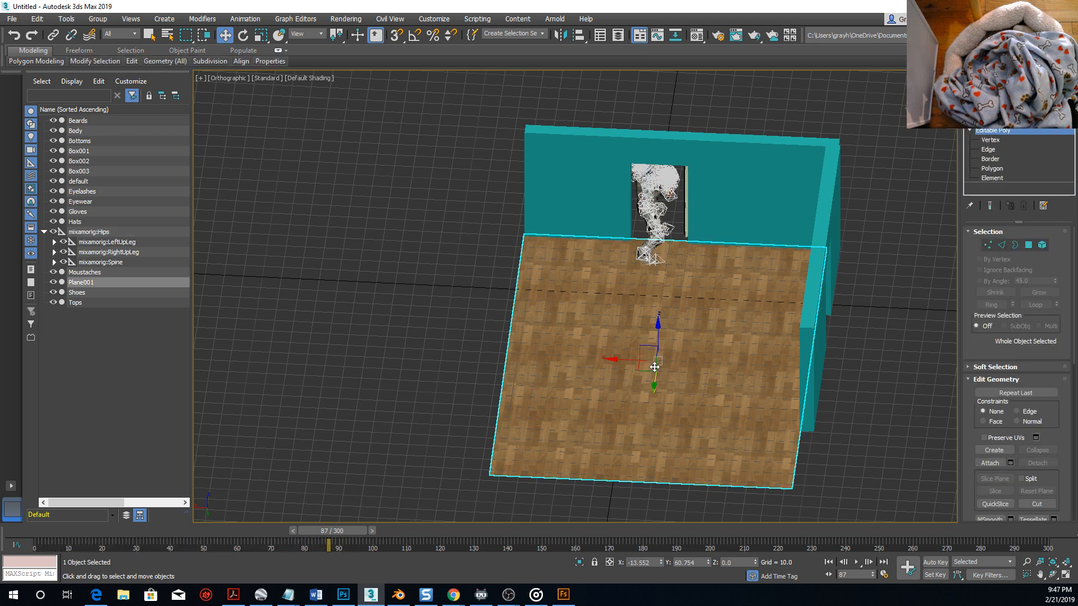
{"action": "left_click_drag", "start_coordinate": [656, 388], "coordinate": [659, 120], "text": "shift"}
{"action": "right_click", "coordinate": [659, 120]}
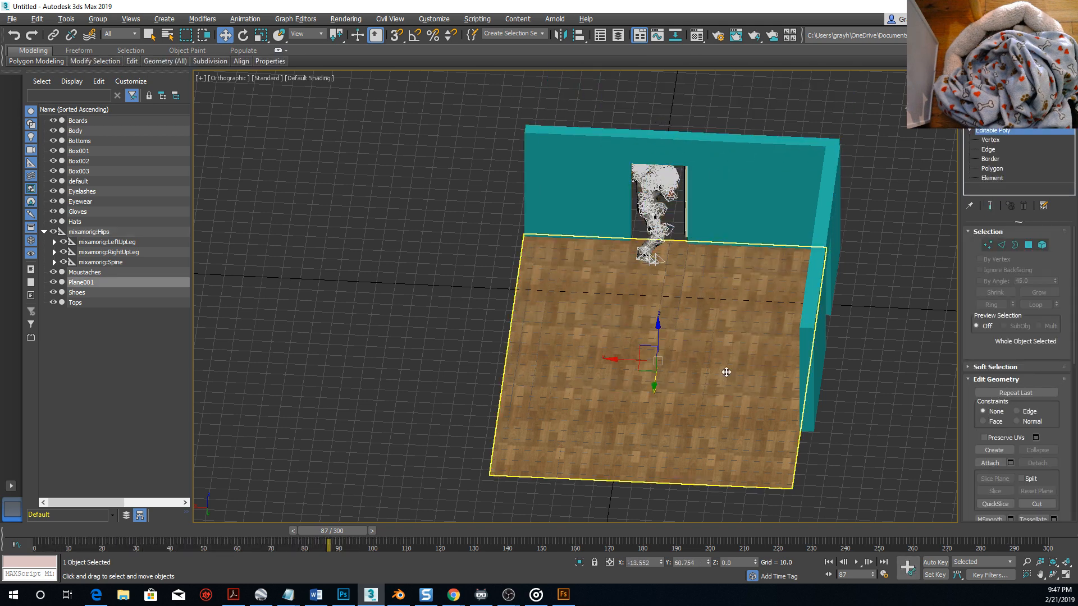
{"action": "middle_click_drag", "start_coordinate": [722, 373], "coordinate": [446, 350], "text": "alt"}
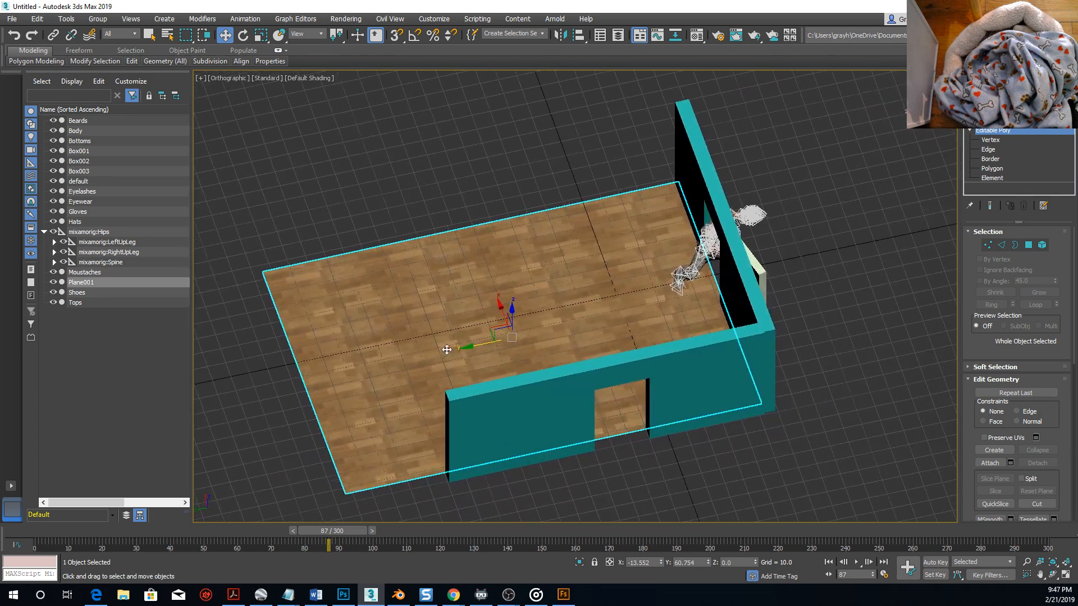
{"action": "mouse_move", "coordinate": [470, 346]}
{"action": "left_mouse_down", "text": "shift"}
{"action": "mouse_move", "coordinate": [601, 315]}
{"action": "mouse_move", "coordinate": [804, 295]}
{"action": "mouse_move", "coordinate": [893, 250]}
{"action": "left_mouse_up", "text": "shift"}
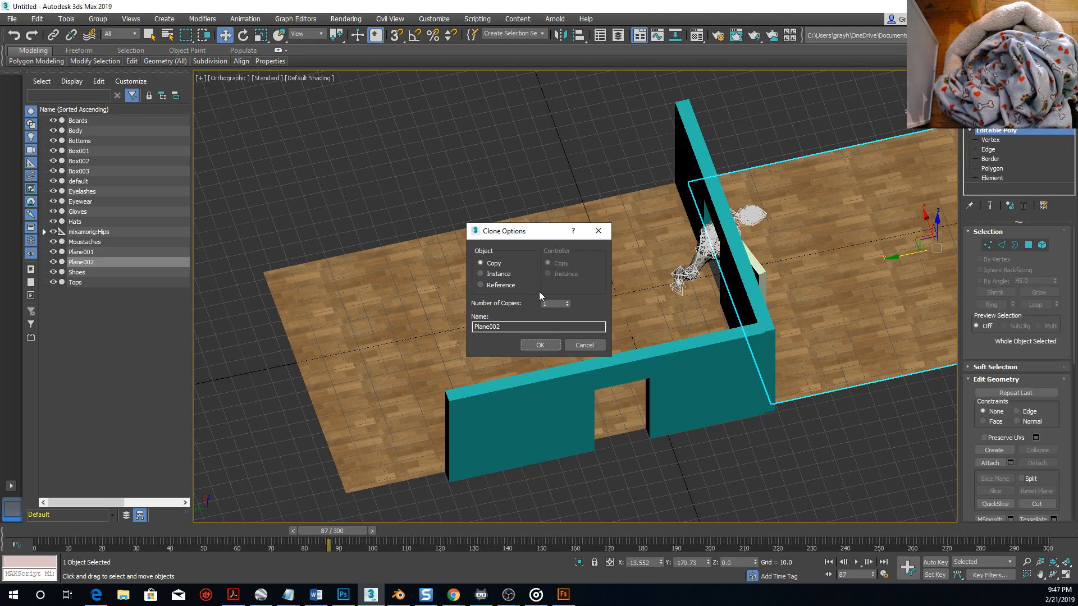
{"action": "left_click", "coordinate": [551, 347]}
Nudge the copied floor Plane002 along Y to about -169.5 and check its join at the door wall.
{"action": "middle_click_drag", "start_coordinate": [527, 363], "coordinate": [630, 327], "text": "alt"}
{"action": "mouse_move", "coordinate": [630, 327]}
{"action": "middle_mouse_down"}
{"action": "mouse_move", "coordinate": [664, 313]}
{"action": "mouse_move", "coordinate": [320, 311]}
{"action": "middle_mouse_up"}
{"action": "middle_click_drag", "start_coordinate": [513, 371], "coordinate": [629, 381], "text": "alt"}
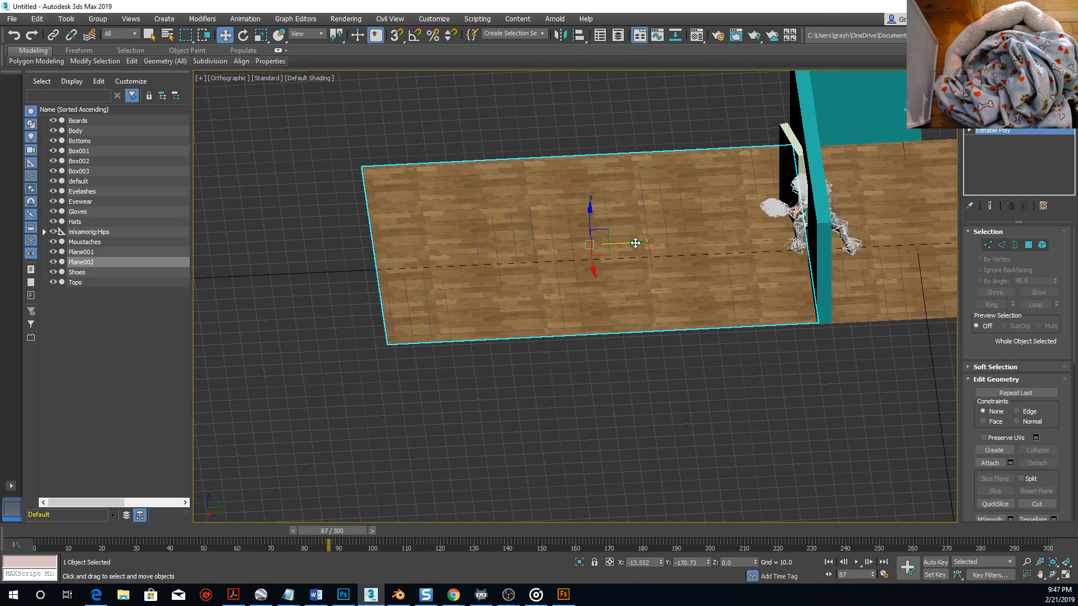
{"action": "middle_click_drag", "start_coordinate": [635, 242], "coordinate": [449, 274], "text": "alt"}
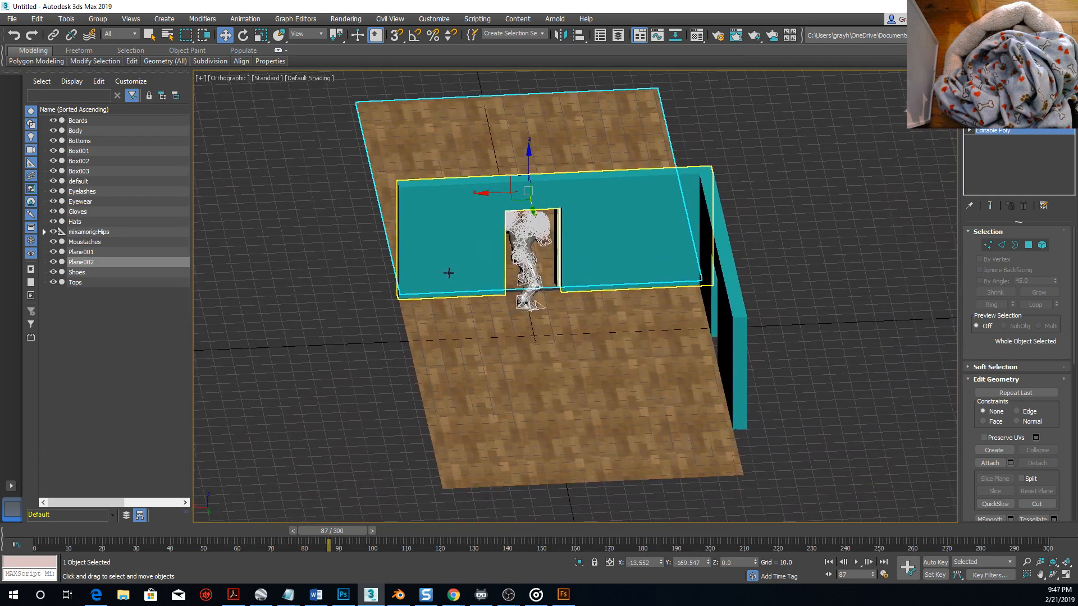
Copy the side wall Box001 along X to the opposite edge of the floor, at about X 60.5.
{"action": "left_click", "coordinate": [736, 283]}
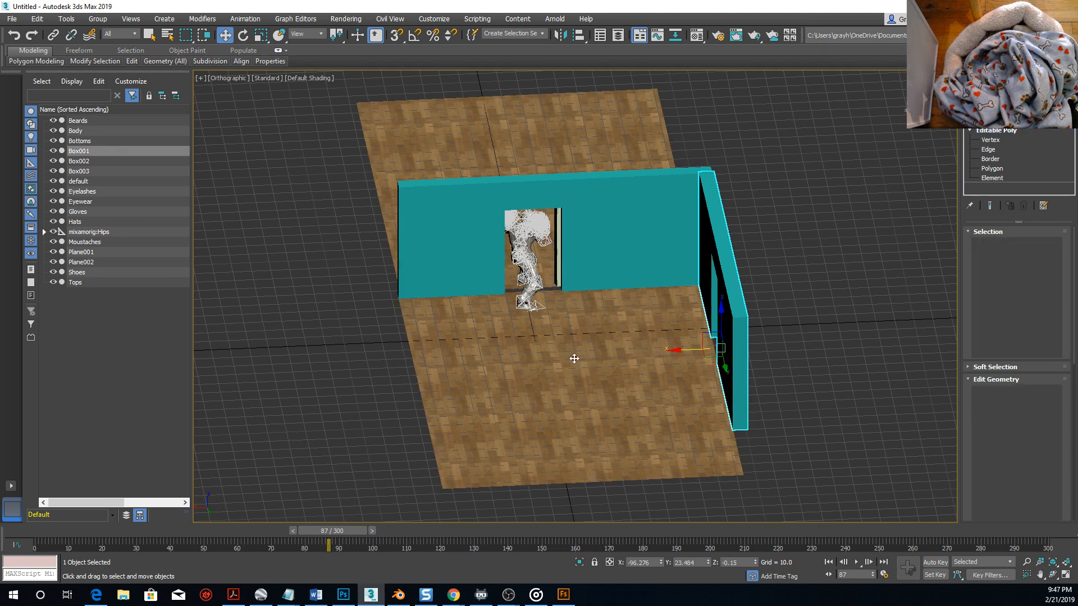
{"action": "left_click_drag", "start_coordinate": [574, 359], "coordinate": [381, 378], "text": "shift"}
{"action": "left_click", "coordinate": [541, 349]}
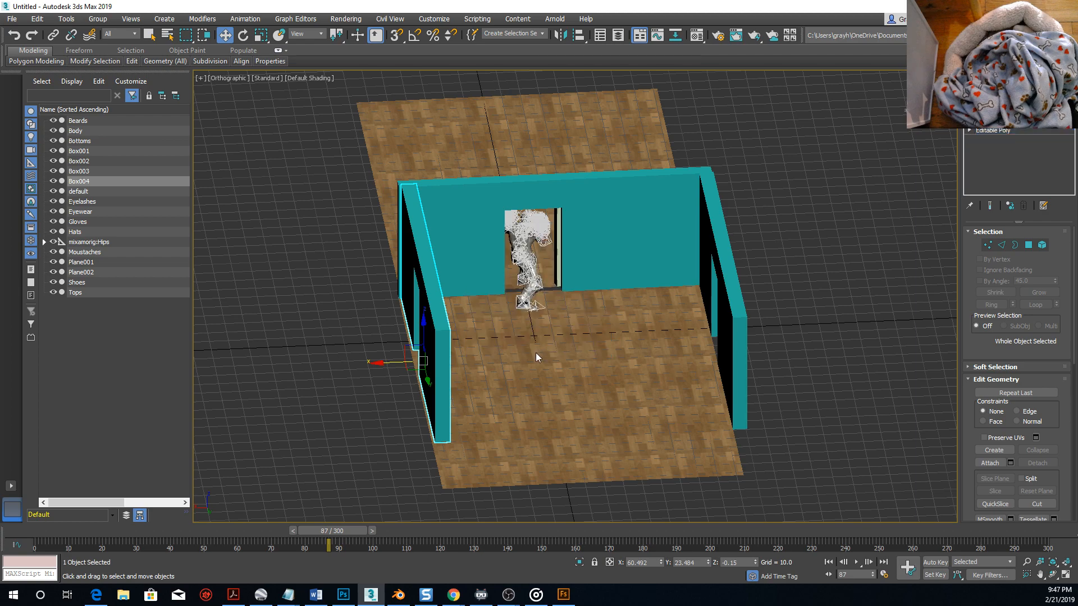
{"action": "mouse_move", "coordinate": [536, 353]}
{"action": "middle_mouse_down", "text": "alt"}
{"action": "mouse_move", "coordinate": [501, 368]}
{"action": "mouse_move", "coordinate": [477, 256]}
{"action": "mouse_move", "coordinate": [541, 303]}
{"action": "middle_mouse_up", "text": "alt"}
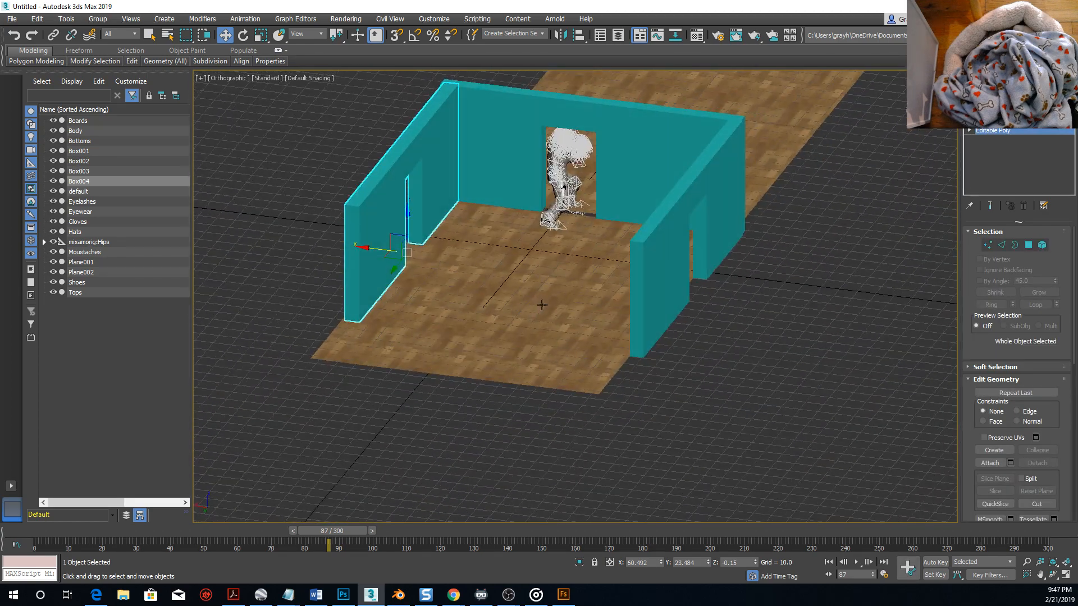
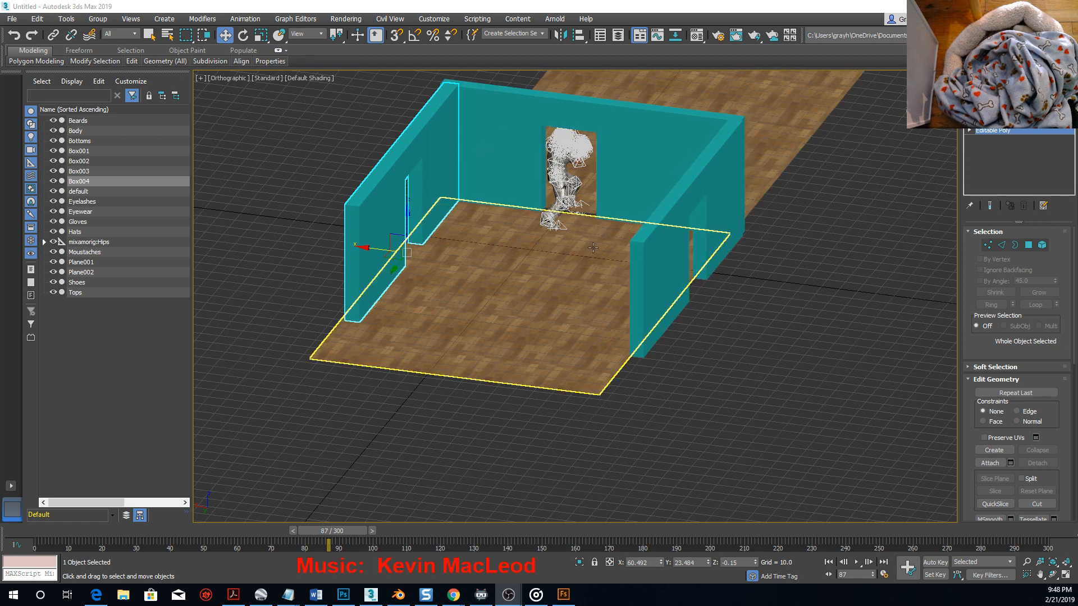
Return to frame 0 and draw a thin box slab about 220 long and 224 wide beside the room.
{"action": "left_click_drag", "start_coordinate": [354, 531], "coordinate": [50, 533]}
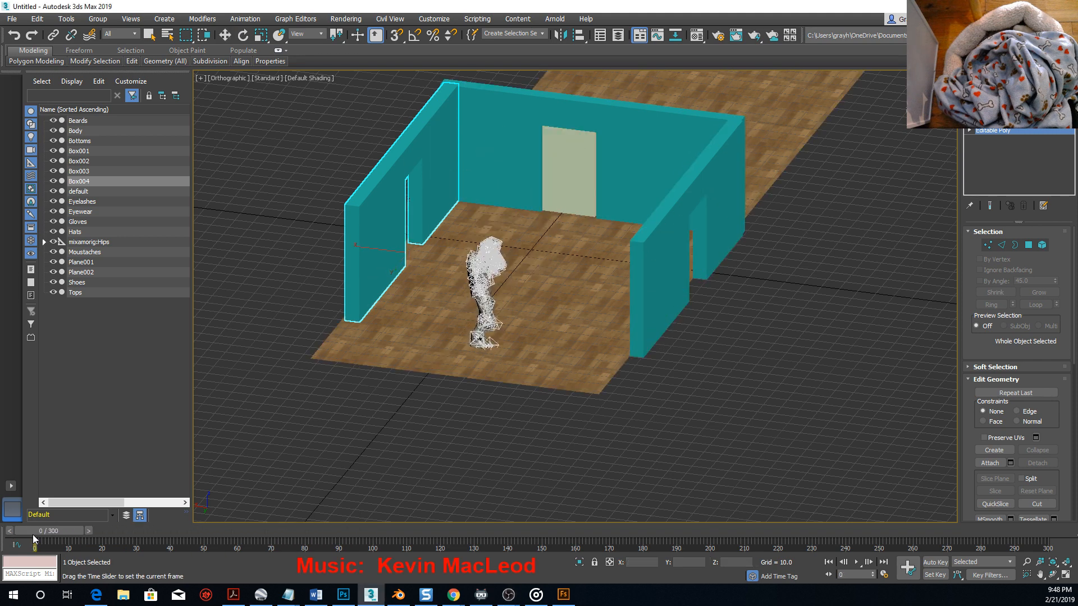
{"action": "middle_click_drag", "start_coordinate": [767, 306], "coordinate": [791, 305], "text": "alt"}
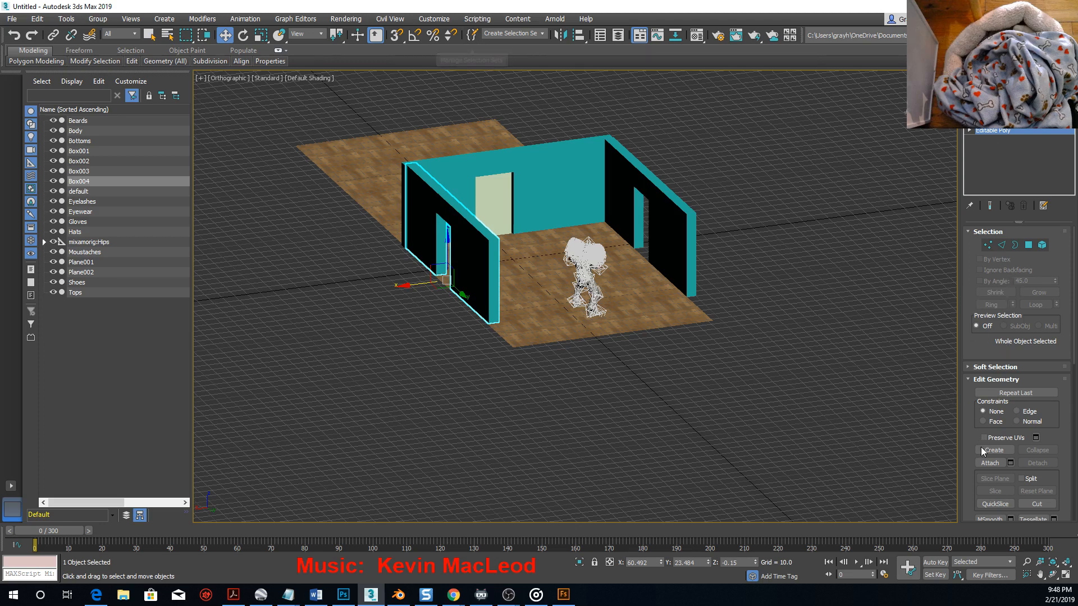
{"action": "key", "text": "4"}
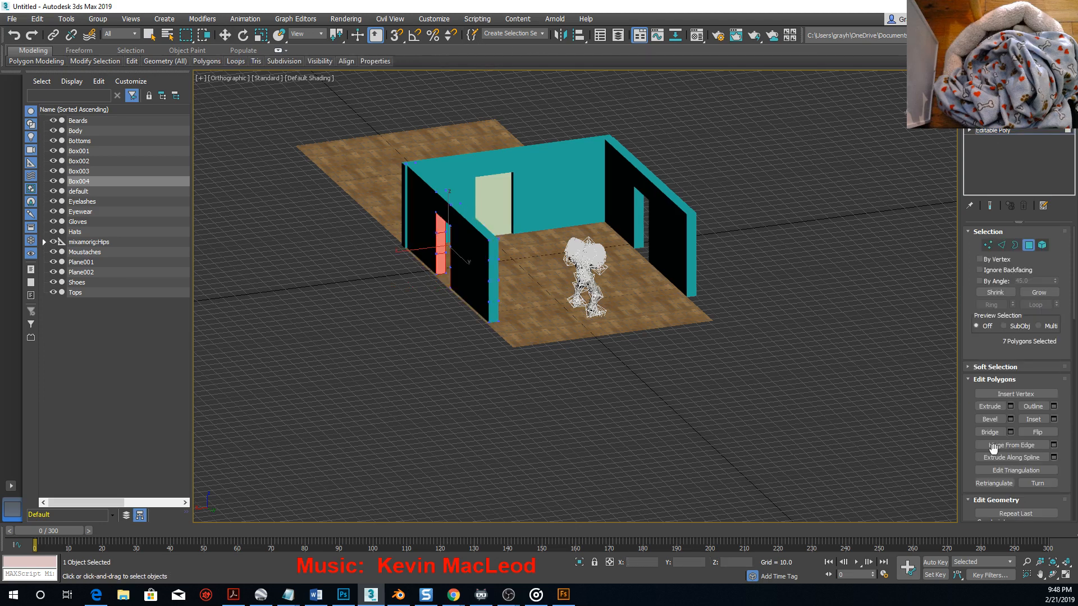
{"action": "left_click", "coordinate": [971, 80]}
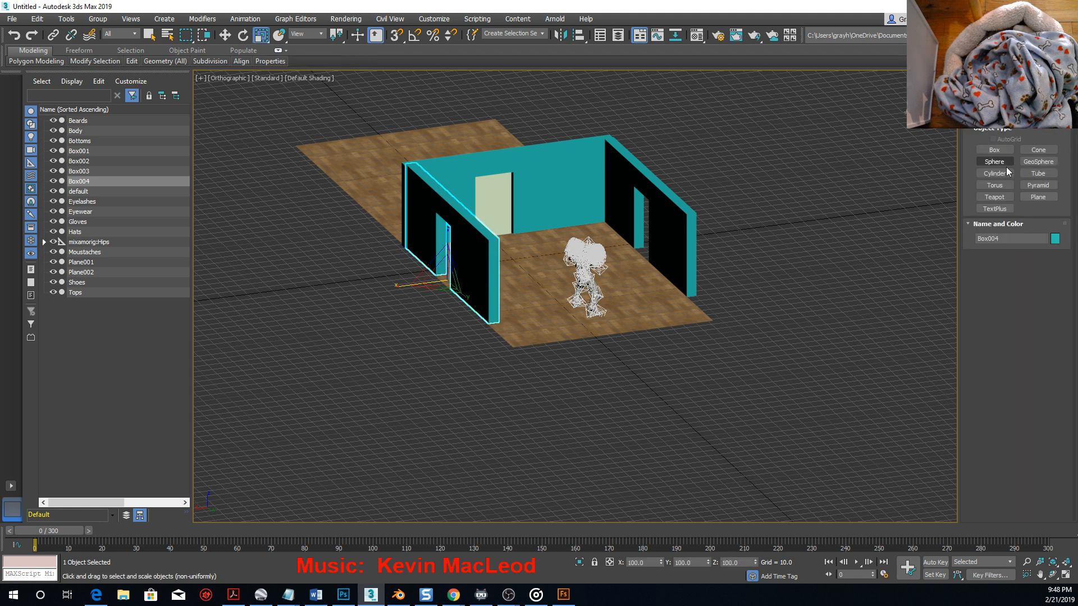
{"action": "left_click", "coordinate": [994, 150]}
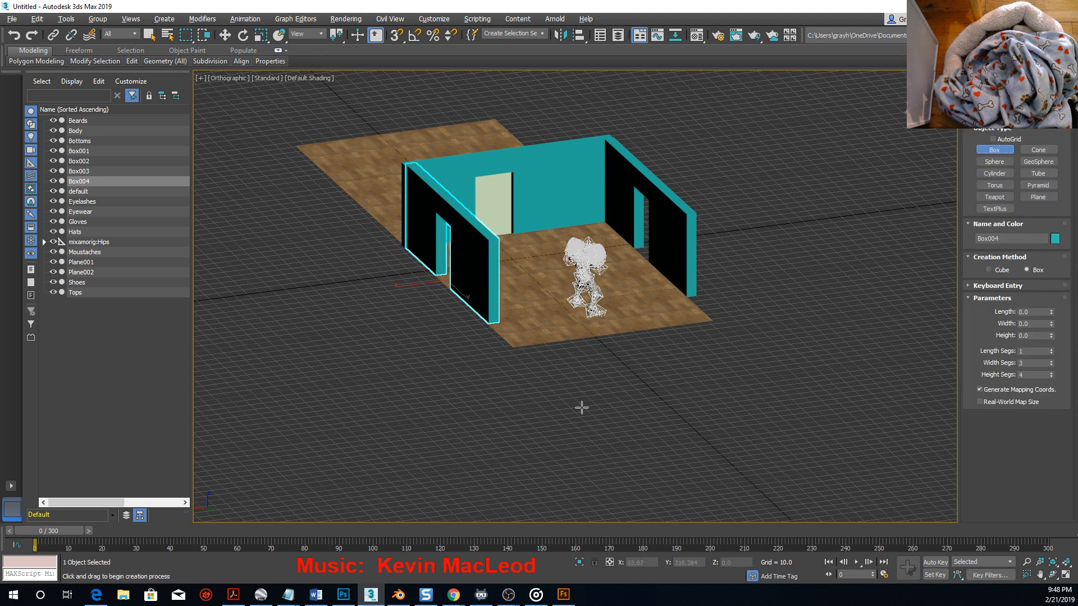
{"action": "middle_click_drag", "start_coordinate": [580, 407], "coordinate": [500, 341], "text": "alt"}
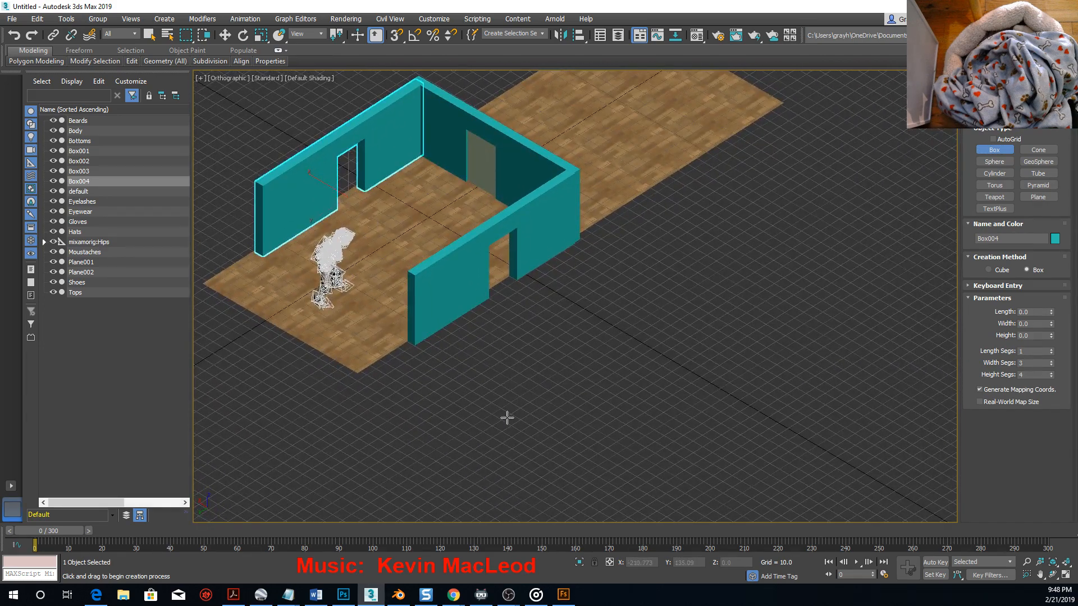
{"action": "left_click_drag", "start_coordinate": [507, 417], "coordinate": [934, 409]}
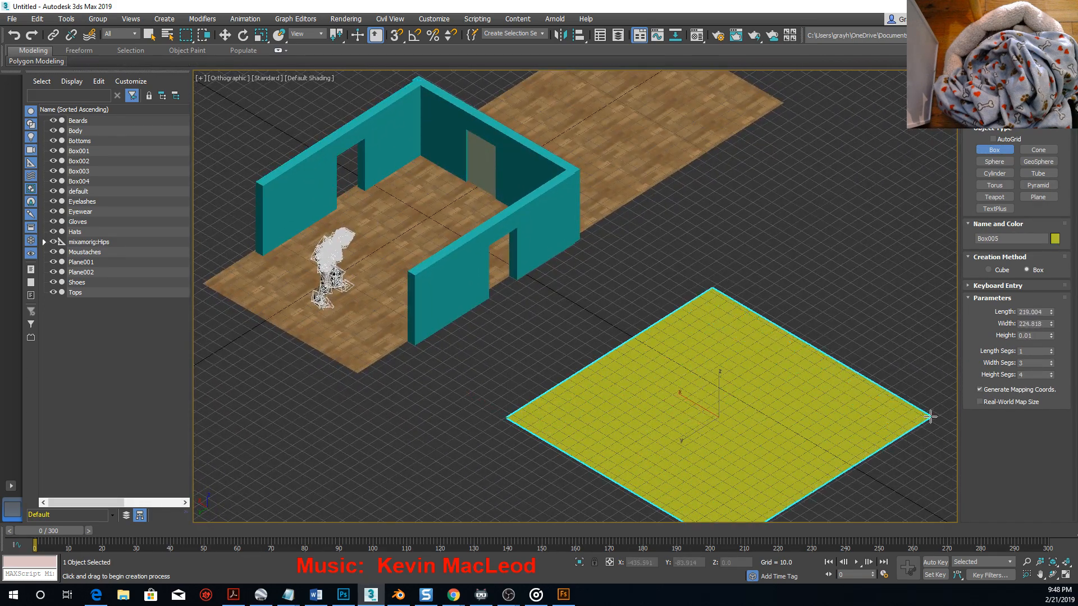
{"action": "left_click", "coordinate": [786, 410]}
{"action": "middle_click_drag", "start_coordinate": [786, 409], "coordinate": [614, 278]}
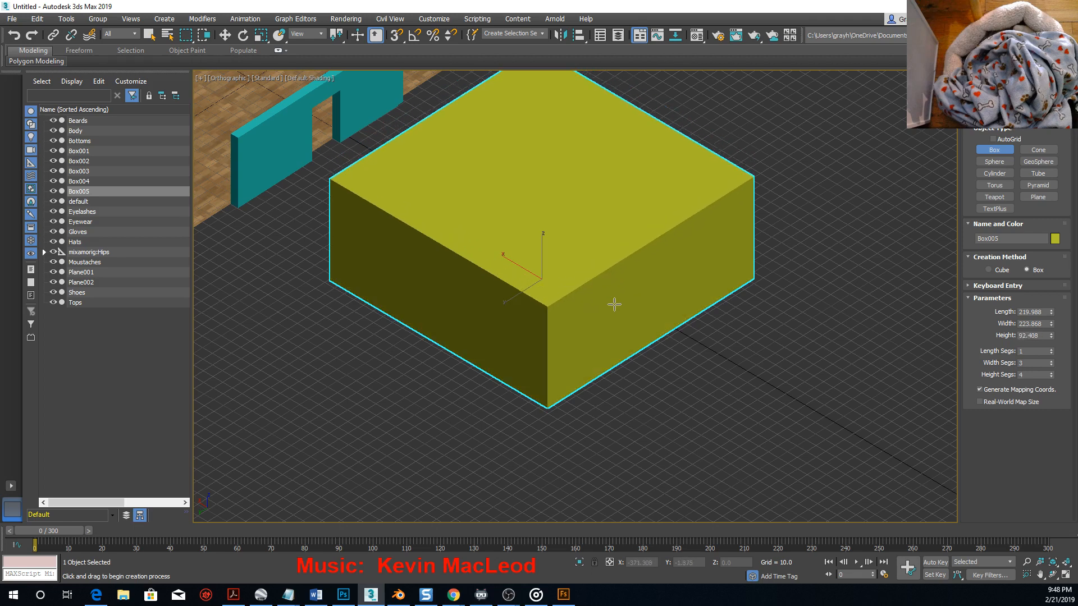
Move the slab Box005 over the room to about X -28 and raise it to about Z 63.5 as a ceiling.
{"action": "left_click", "coordinate": [225, 35]}
{"action": "middle_click_drag", "start_coordinate": [521, 281], "coordinate": [612, 357]}
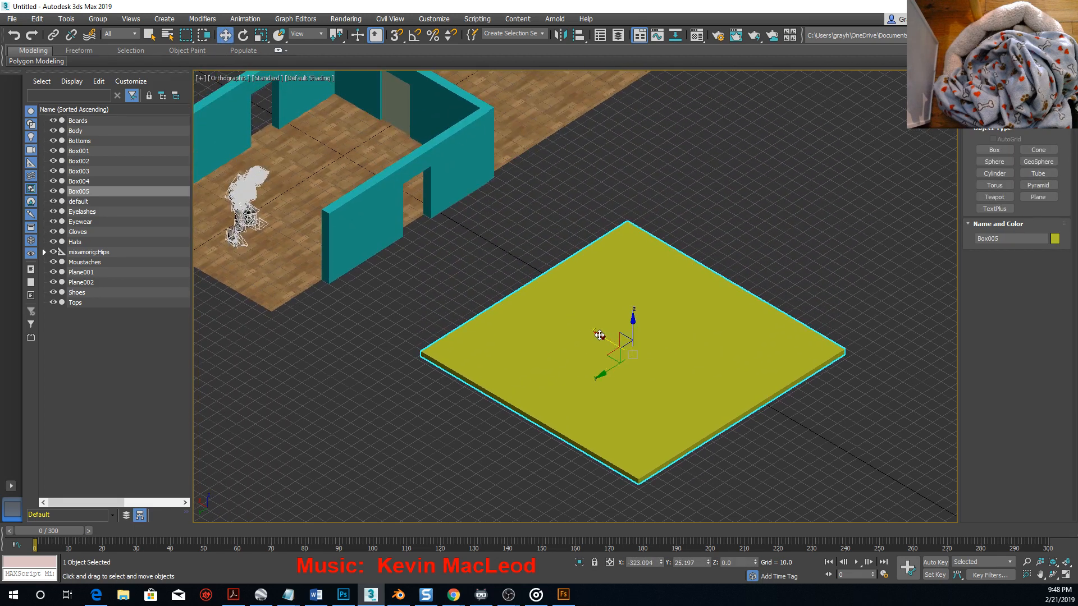
{"action": "left_click_drag", "start_coordinate": [612, 357], "coordinate": [295, 172]}
{"action": "middle_click_drag", "start_coordinate": [355, 312], "coordinate": [473, 349], "text": "alt"}
{"action": "scroll", "coordinate": [472, 349], "scroll_direction": "down", "scroll_amount": 2}
{"action": "left_click_drag", "start_coordinate": [391, 267], "coordinate": [429, 267]}
{"action": "middle_click_drag", "start_coordinate": [430, 267], "coordinate": [472, 269], "text": "alt"}
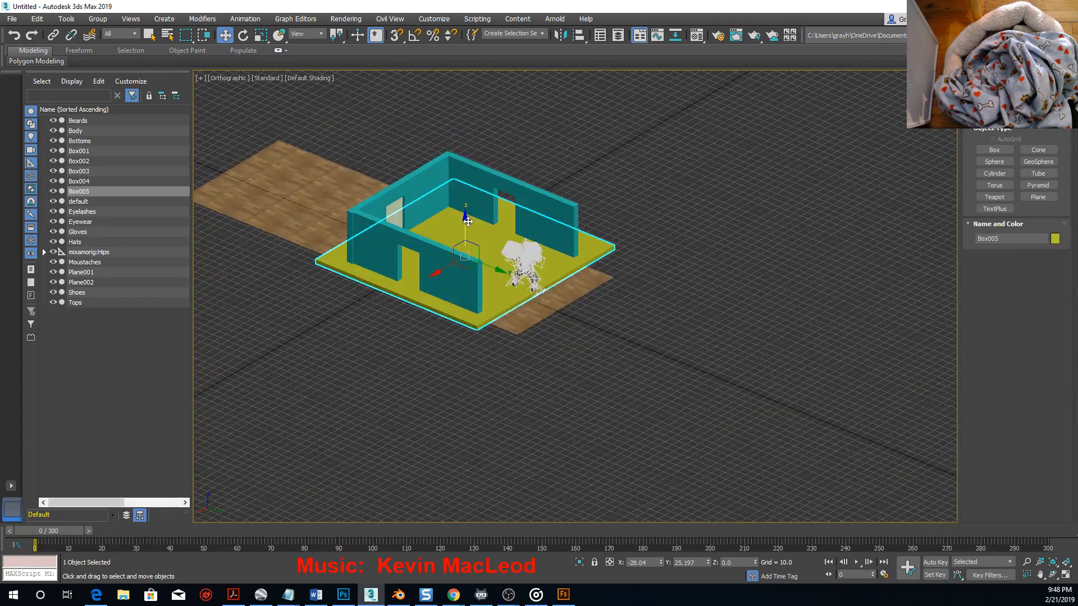
{"action": "left_click_drag", "start_coordinate": [472, 269], "coordinate": [469, 161]}
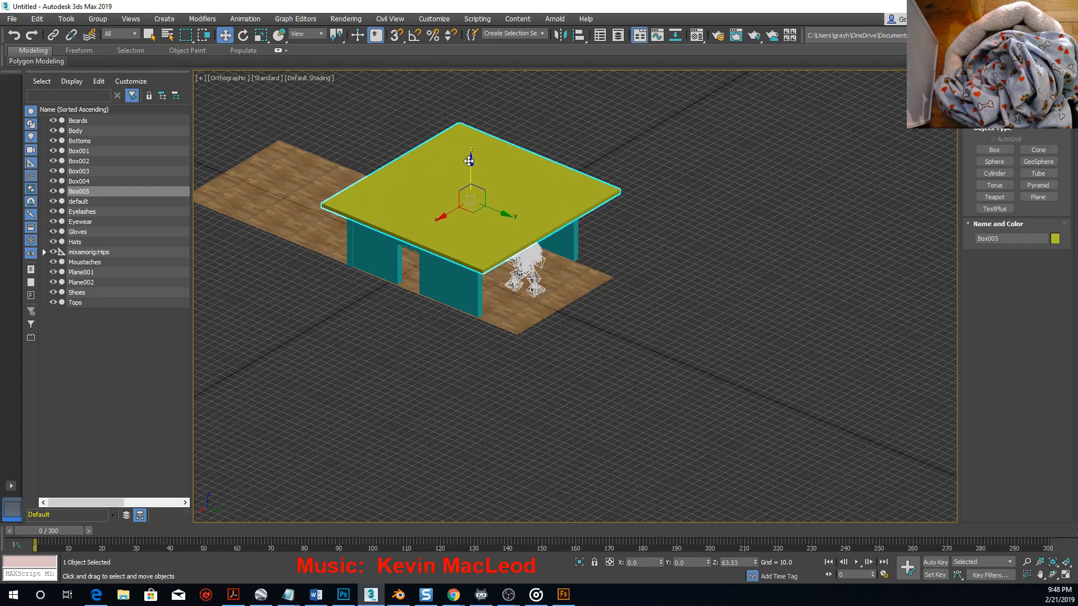
Convert the ceiling slab Box005 to an editable poly, working in a wireframe top view.
{"action": "middle_click_drag", "start_coordinate": [465, 251], "coordinate": [392, 294], "text": "alt"}
{"action": "scroll", "coordinate": [434, 224], "scroll_direction": "down", "scroll_amount": 1}
{"action": "scroll", "coordinate": [428, 201], "scroll_direction": "up", "scroll_amount": 2}
{"action": "scroll", "coordinate": [435, 245], "scroll_direction": "up", "scroll_amount": 2}
{"action": "key", "text": "t"}
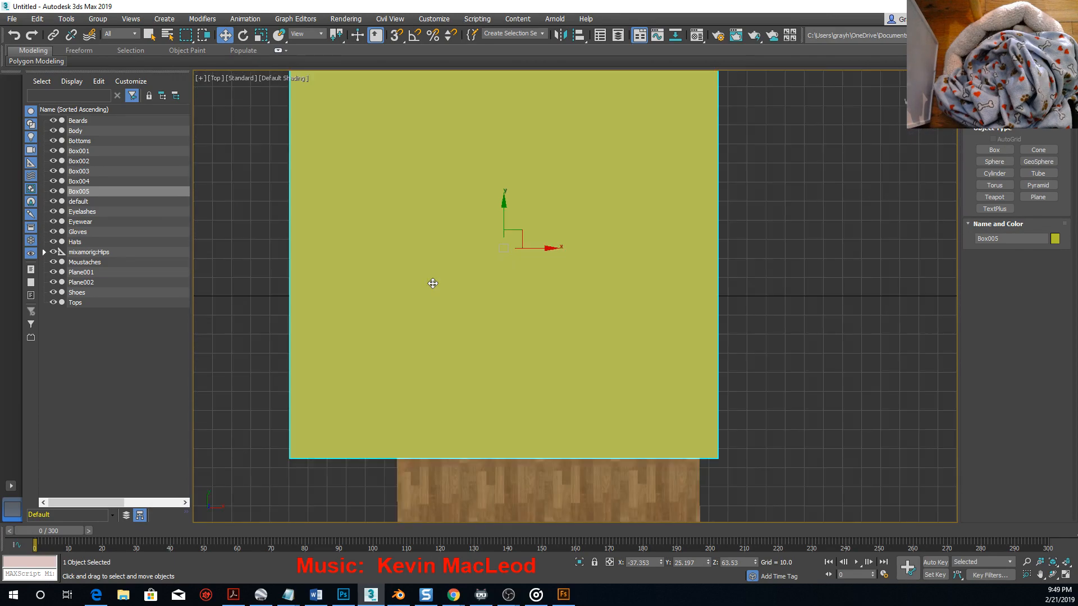
{"action": "key", "text": "F3"}
{"action": "scroll", "coordinate": [533, 277], "scroll_direction": "down", "scroll_amount": 3}
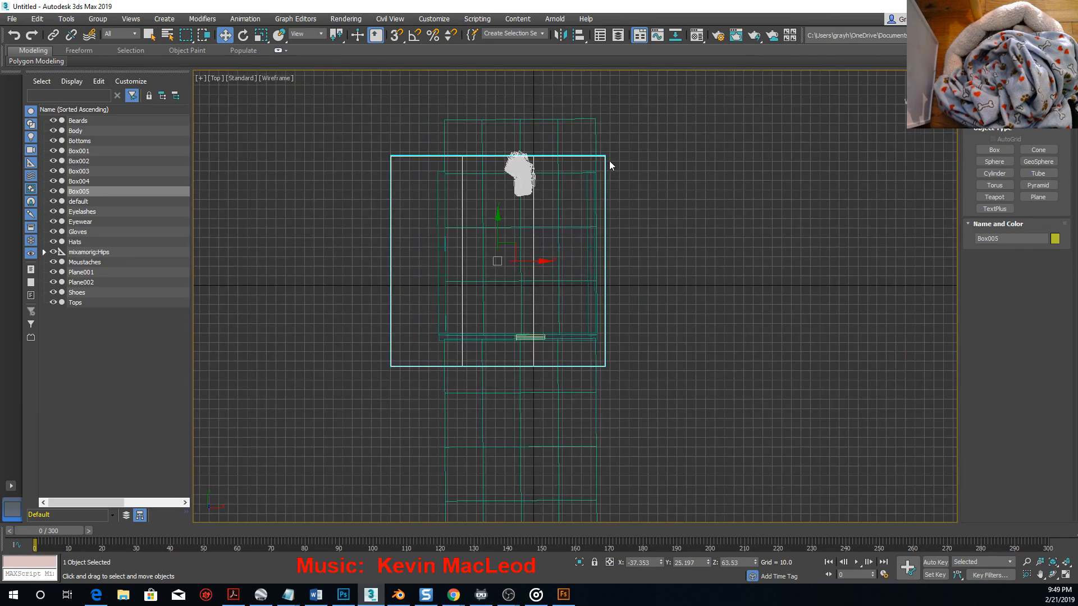
{"action": "scroll", "coordinate": [609, 162], "scroll_direction": "up", "scroll_amount": 2}
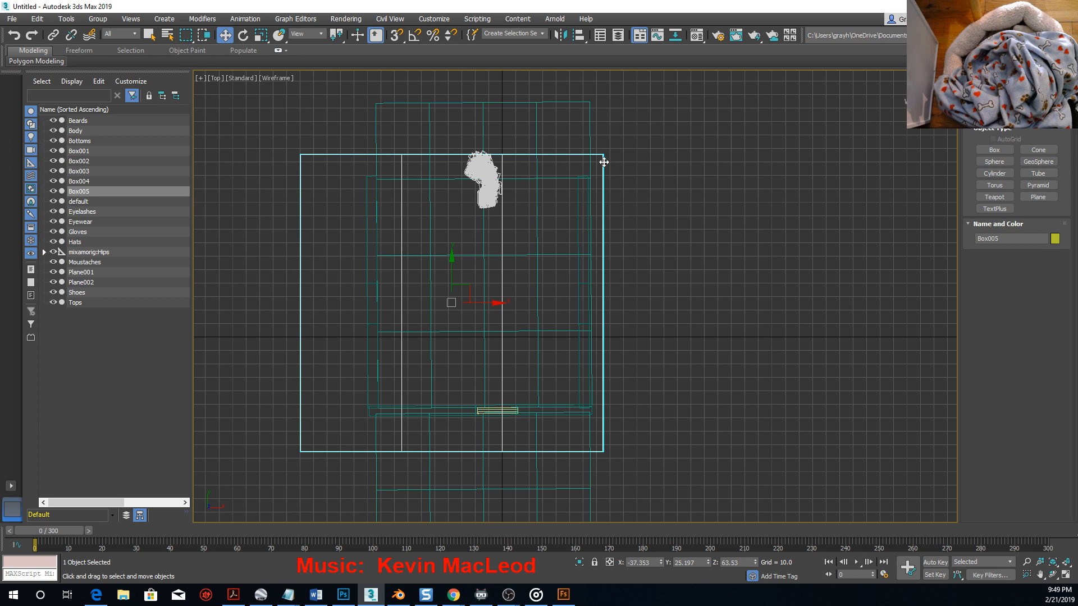
{"action": "right_click", "coordinate": [603, 162]}
{"action": "mouse_move", "coordinate": [620, 281]}
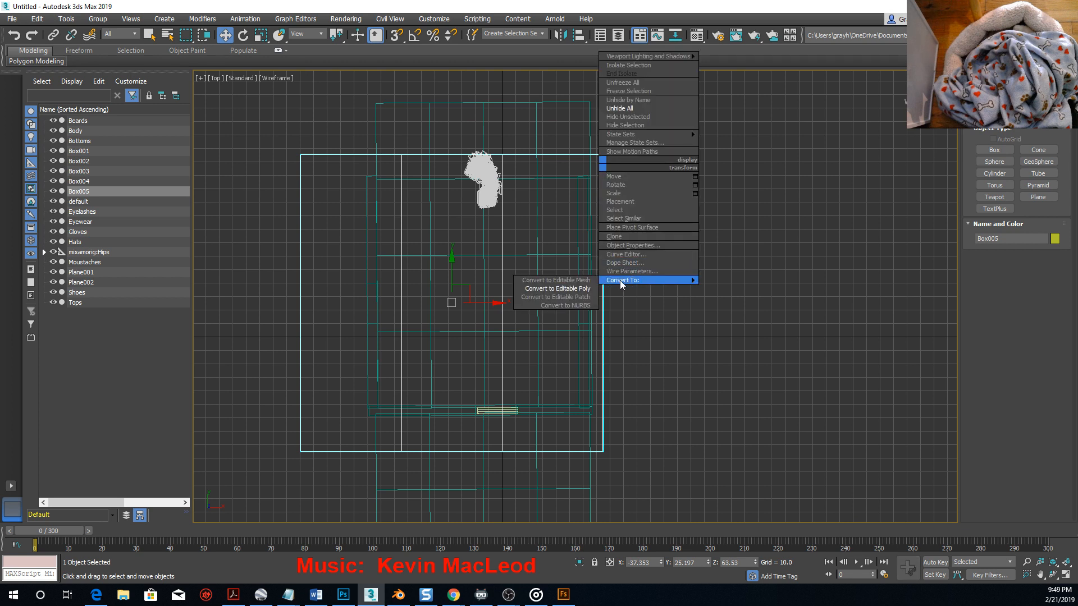
{"action": "left_click", "coordinate": [578, 289]}
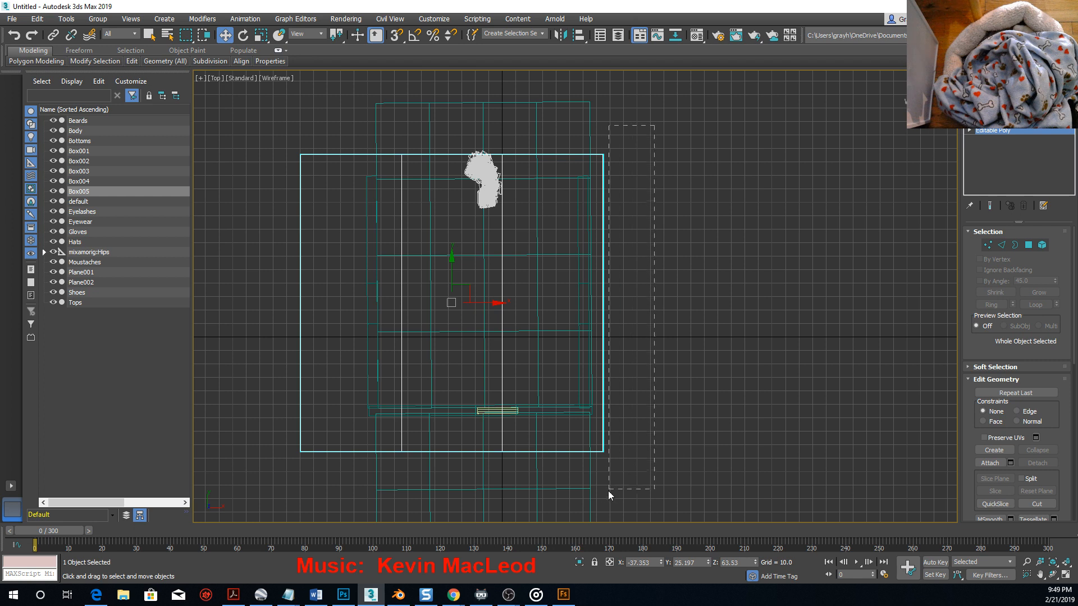
Move the ceiling's vertices on the positive X side inward to about X 65.8, in line with the side wall.
{"action": "left_click", "coordinate": [968, 132]}
{"action": "left_click", "coordinate": [991, 140]}
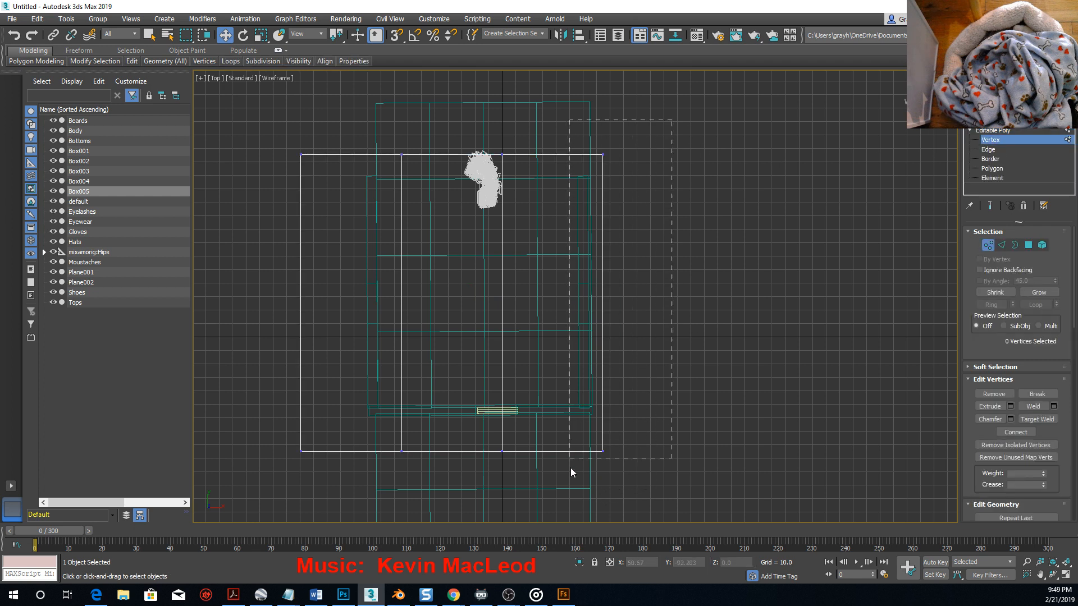
{"action": "left_click_drag", "start_coordinate": [600, 500], "coordinate": [602, 497]}
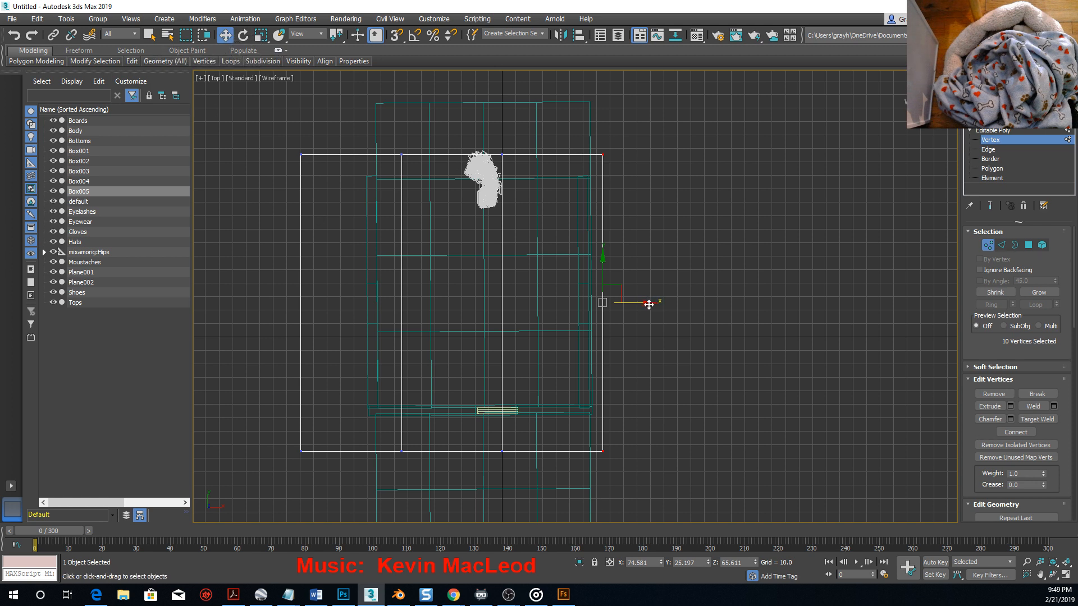
{"action": "left_click_drag", "start_coordinate": [649, 304], "coordinate": [637, 305]}
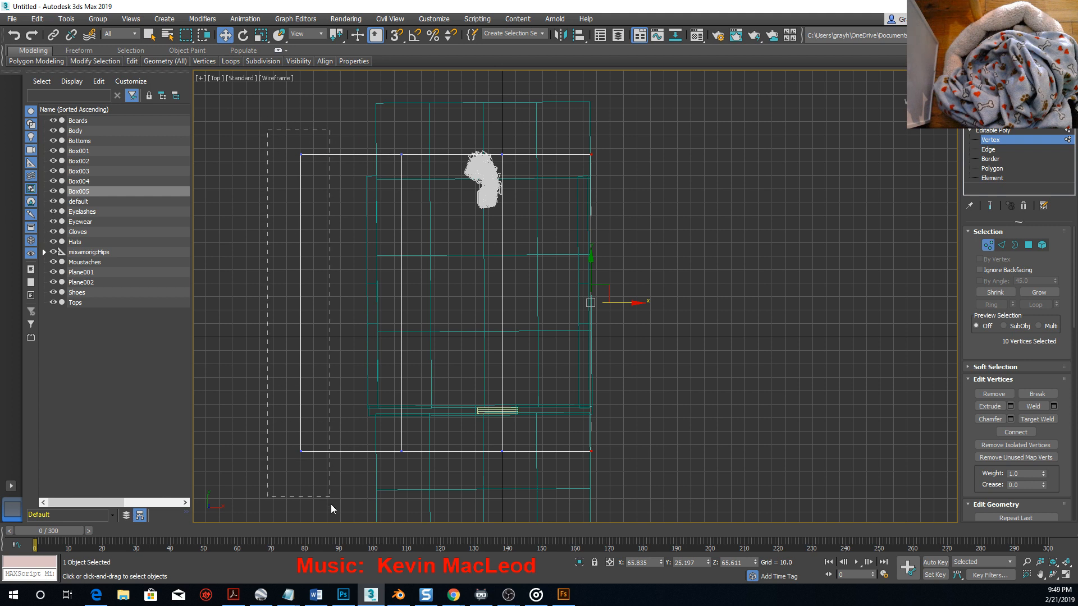
Move the ceiling's vertices on the negative X side to about X -99.6 over the opposite wall, and restore the shaded display.
{"action": "left_click_drag", "start_coordinate": [331, 504], "coordinate": [332, 504]}
{"action": "left_click_drag", "start_coordinate": [345, 305], "coordinate": [421, 308]}
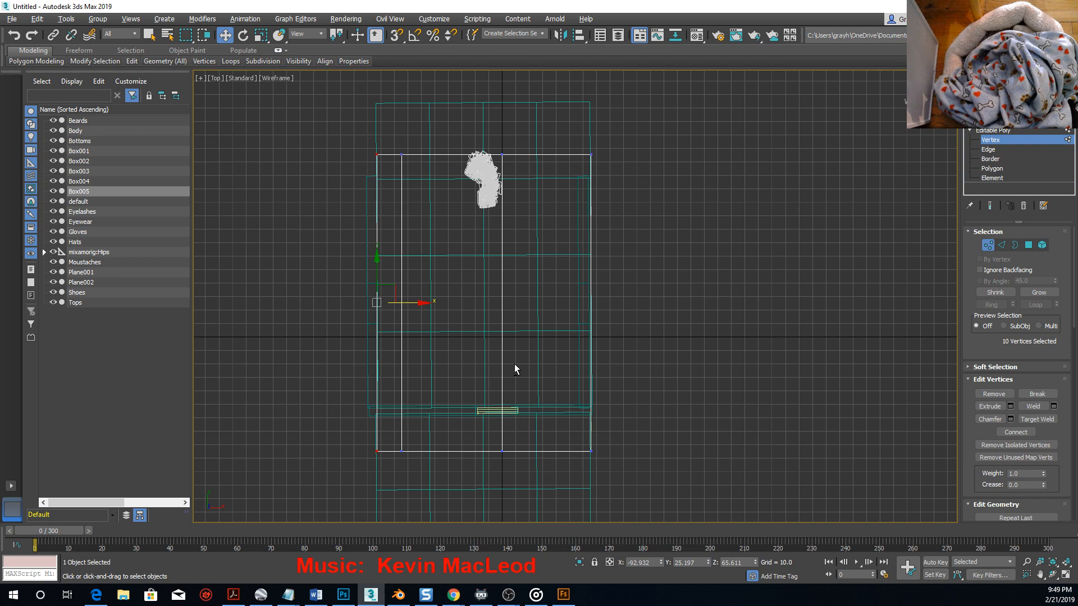
{"action": "middle_click_drag", "start_coordinate": [514, 369], "coordinate": [460, 317], "text": "alt"}
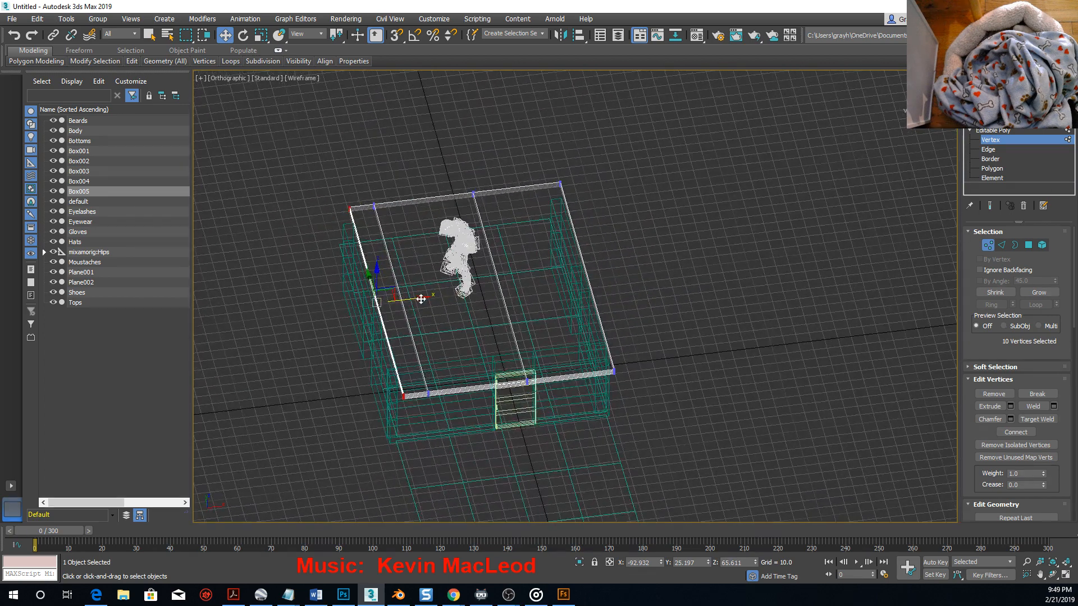
{"action": "left_click_drag", "start_coordinate": [419, 298], "coordinate": [412, 299]}
{"action": "left_click", "coordinate": [557, 315]}
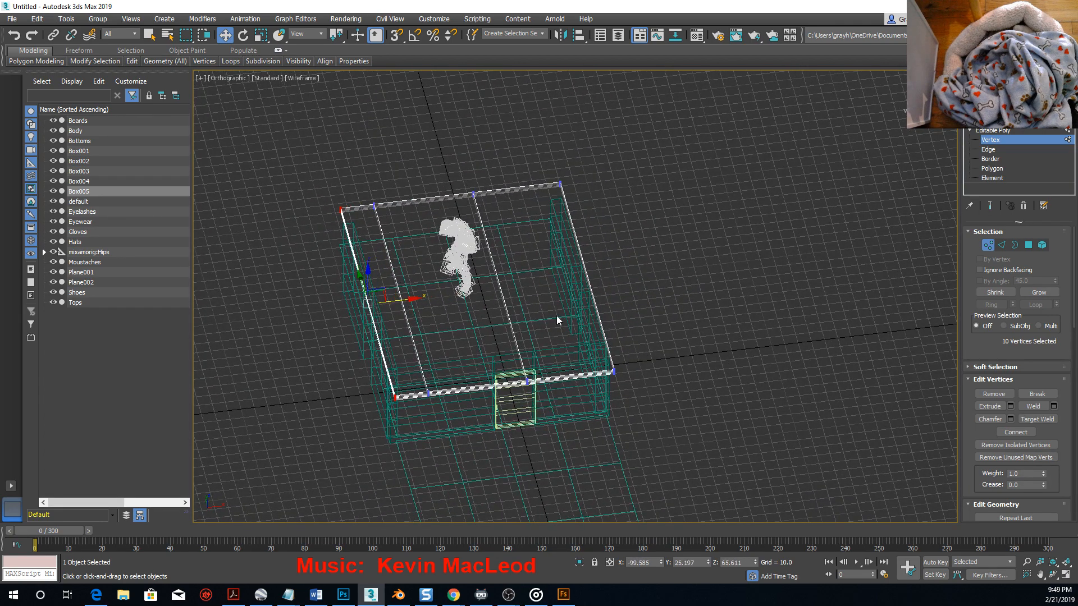
{"action": "mouse_move", "coordinate": [677, 300]}
{"action": "middle_mouse_down", "text": "alt"}
{"action": "mouse_move", "coordinate": [524, 313]}
{"action": "mouse_move", "coordinate": [571, 342]}
{"action": "mouse_move", "coordinate": [385, 324]}
{"action": "mouse_move", "coordinate": [456, 287]}
{"action": "mouse_move", "coordinate": [456, 268]}
{"action": "middle_mouse_up", "text": "alt"}
{"action": "key", "text": "F3"}
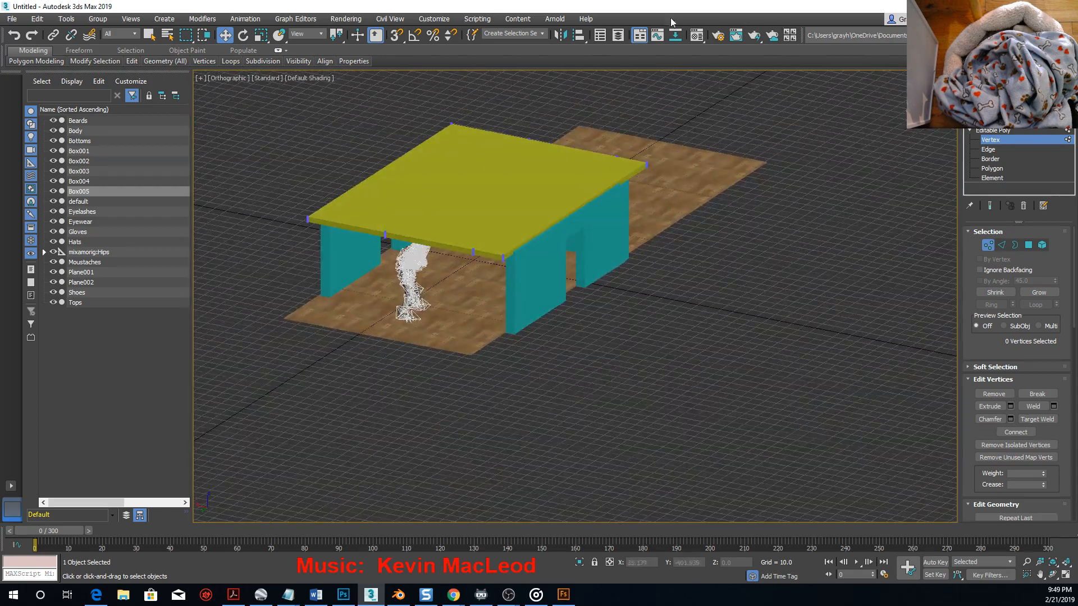
Place a free camera on the floor beside the soldier and rotate it from pointing down to a horizontal view.
{"action": "left_click", "coordinate": [164, 19]}
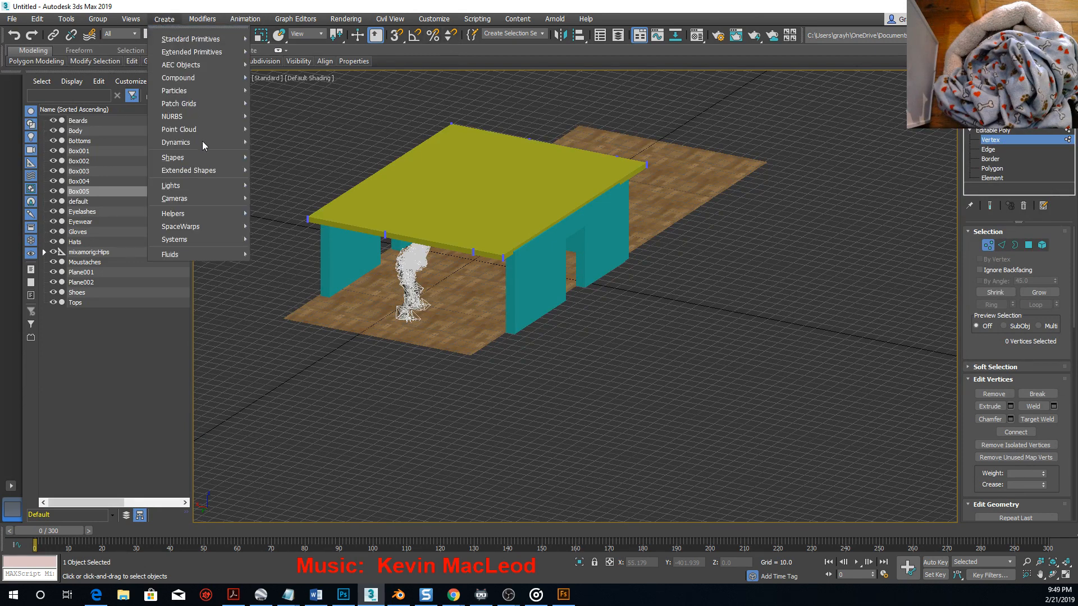
{"action": "mouse_move", "coordinate": [189, 200]}
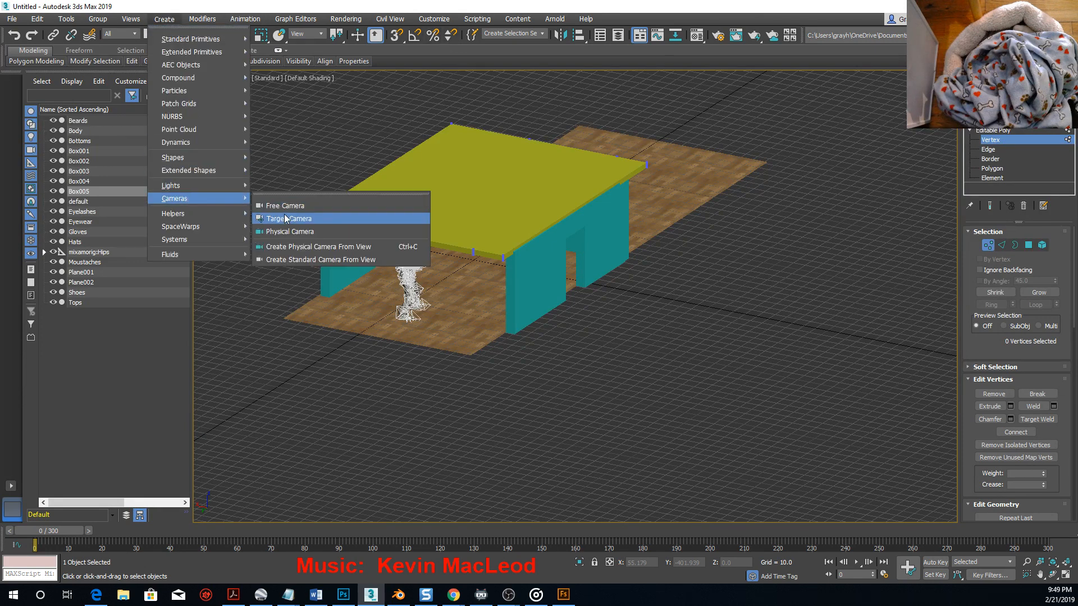
{"action": "left_click", "coordinate": [284, 205]}
{"action": "left_click", "coordinate": [452, 320]}
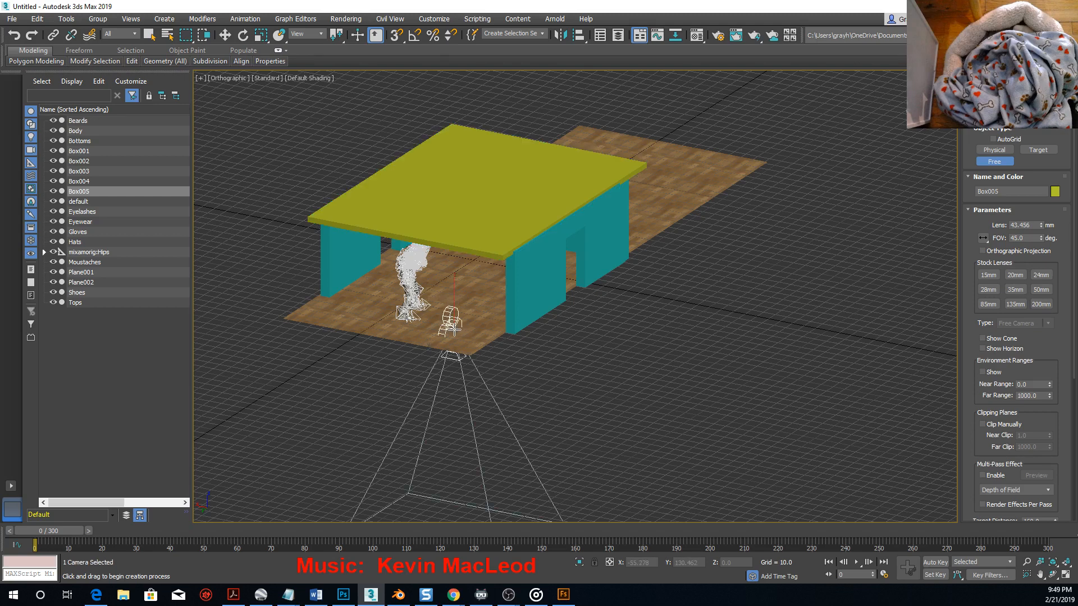
{"action": "left_click", "coordinate": [243, 35]}
{"action": "left_click_drag", "start_coordinate": [459, 296], "coordinate": [517, 240]}
Raise the camera to about Z 39 and rotate it about -167 degrees around Z to face into the room.
{"action": "left_click", "coordinate": [224, 34]}
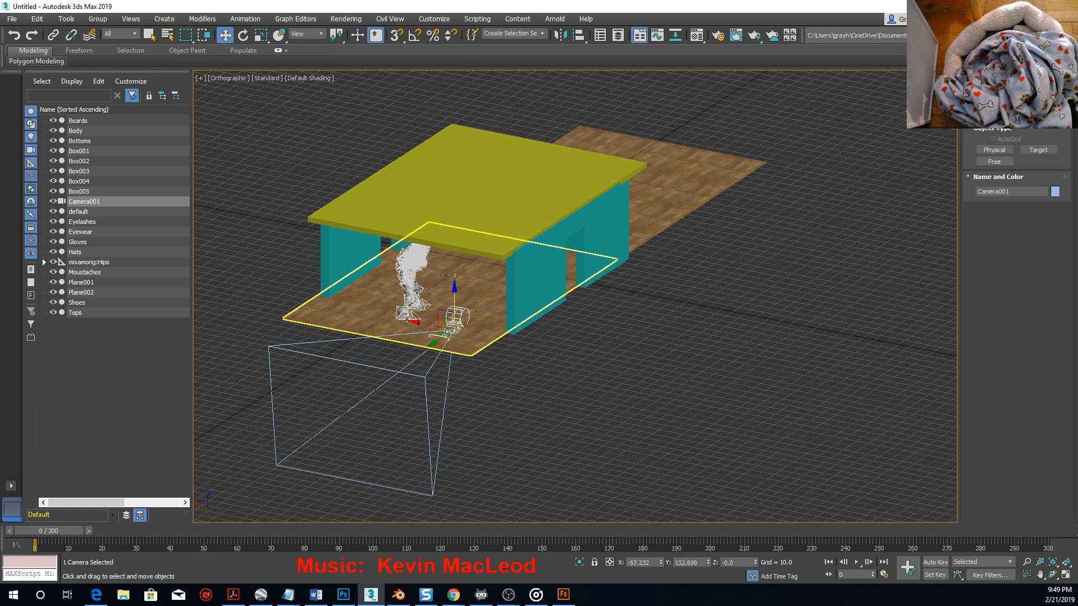
{"action": "left_click_drag", "start_coordinate": [453, 290], "coordinate": [284, 303]}
{"action": "left_click", "coordinate": [243, 35]}
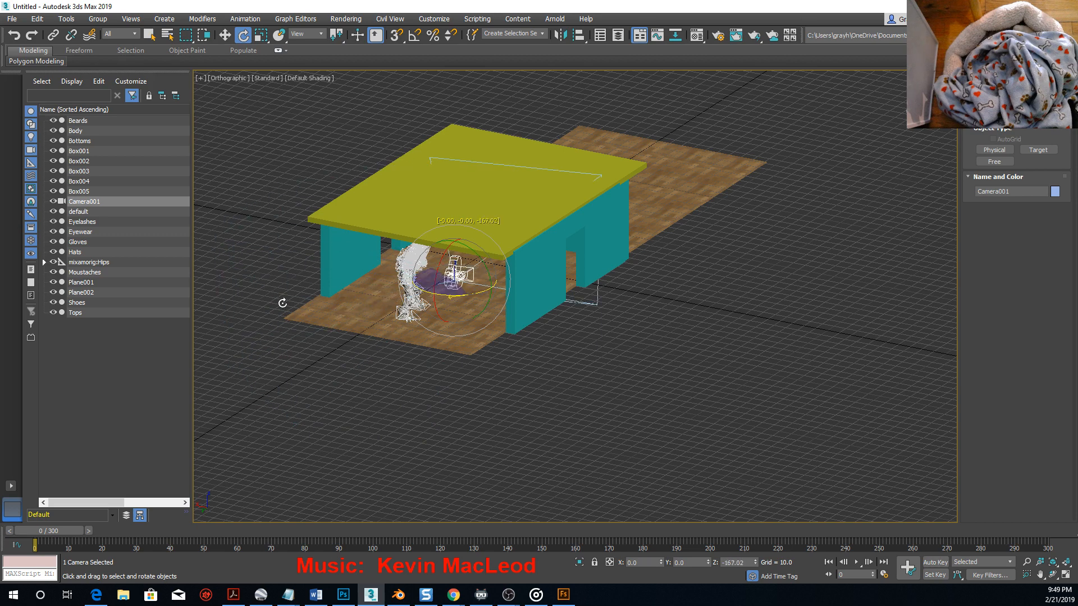
Move the camera back along Y to about 255 and view the scene through it.
{"action": "left_click", "coordinate": [225, 36]}
{"action": "left_click_drag", "start_coordinate": [406, 330], "coordinate": [354, 361]}
{"action": "middle_click_drag", "start_coordinate": [355, 361], "coordinate": [435, 351], "text": "alt"}
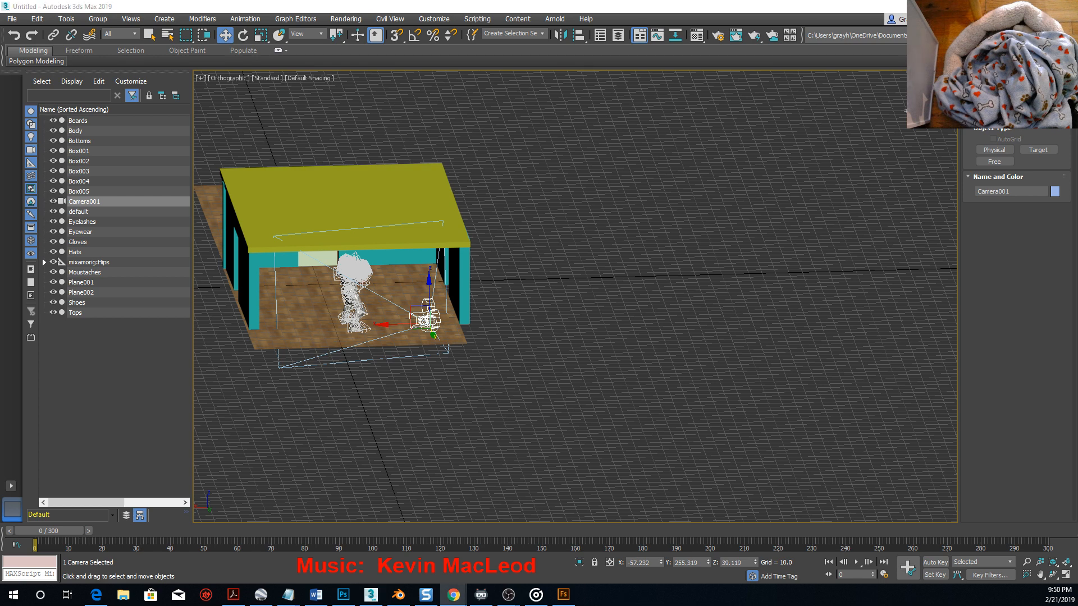
{"action": "left_click", "coordinate": [378, 444]}
{"action": "key", "text": "c"}
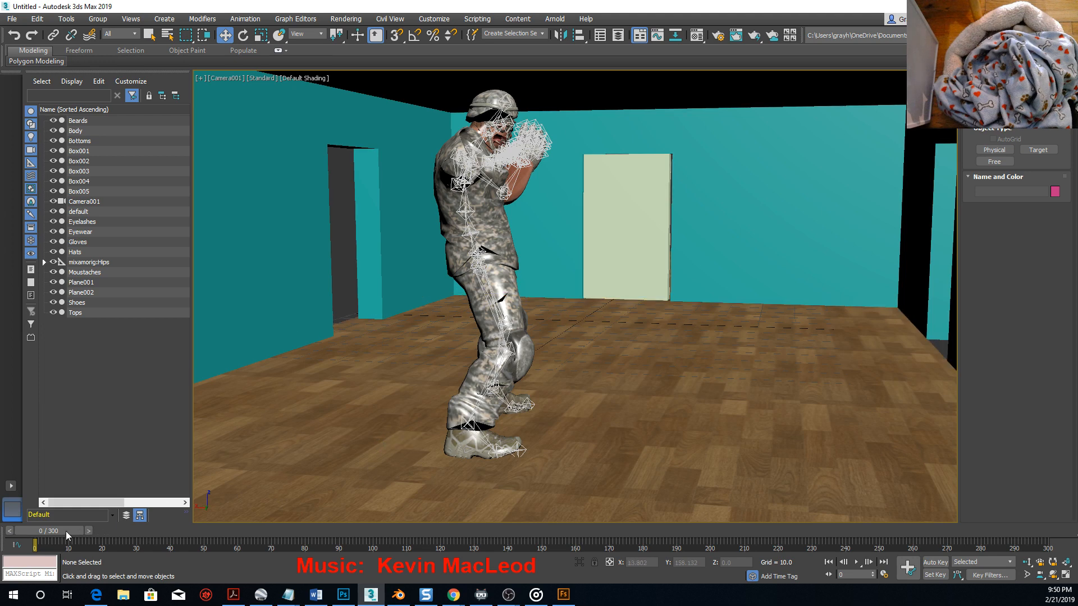
Go to frame 23 and raise the character's mixamorig:Hips to about Z 24.7 so the feet clear the floor.
{"action": "left_click_drag", "start_coordinate": [66, 531], "coordinate": [113, 545]}
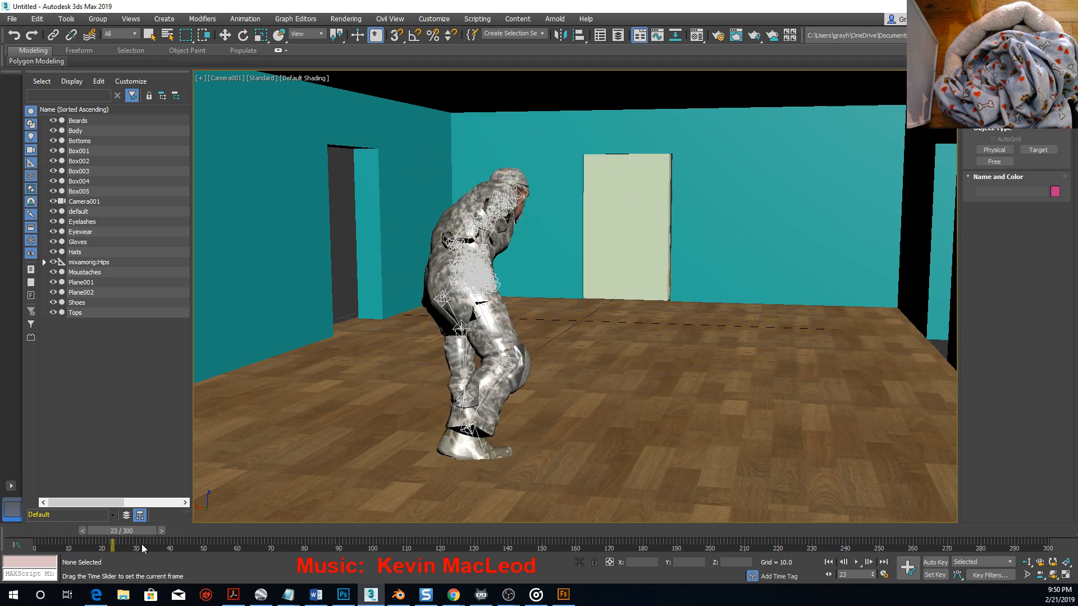
{"action": "key", "text": "w"}
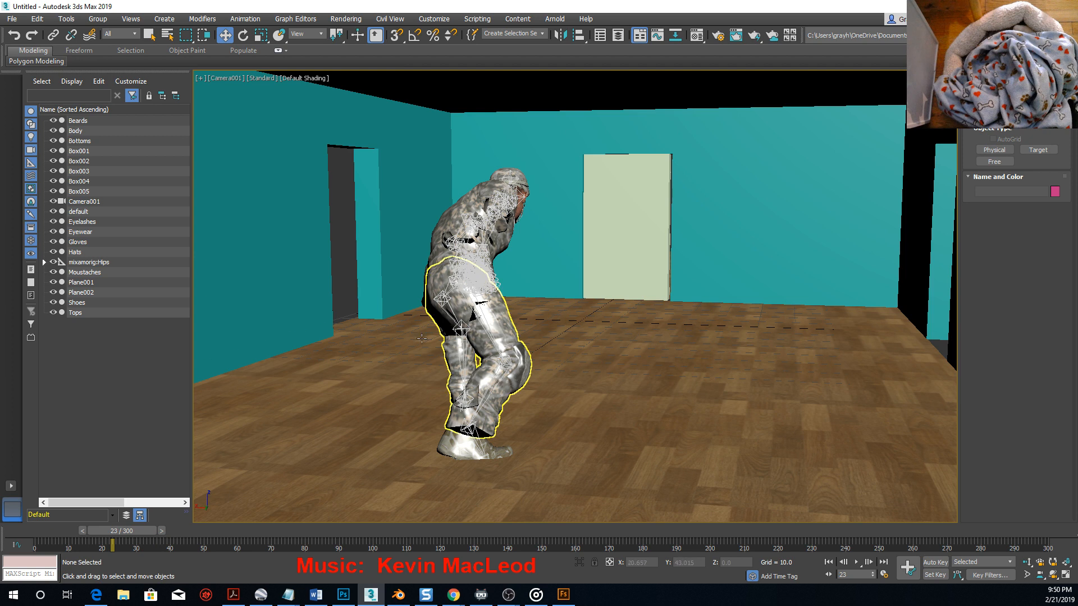
{"action": "left_click", "coordinate": [90, 262]}
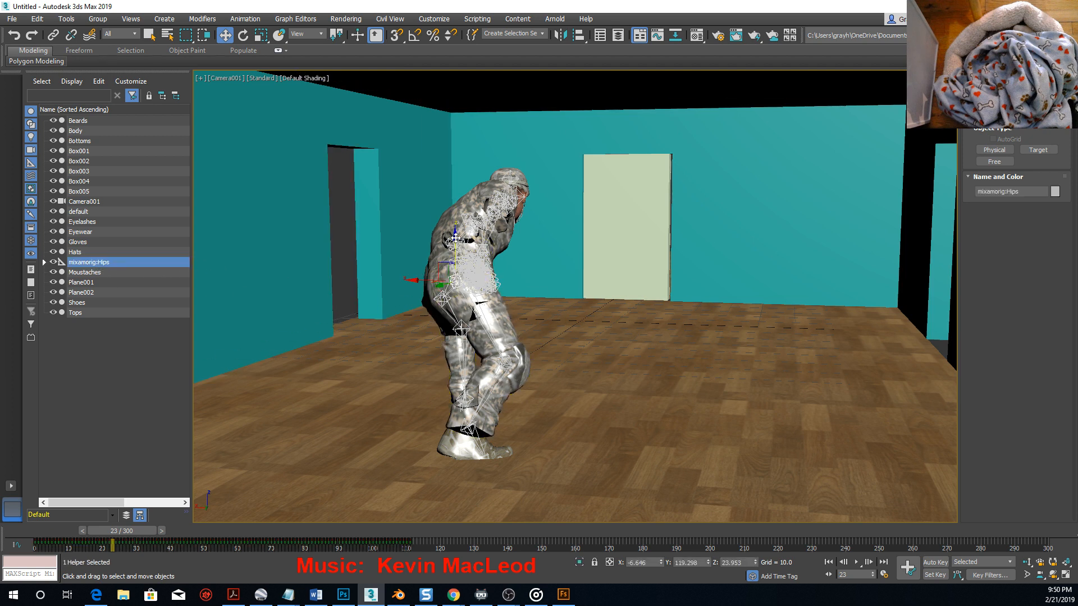
{"action": "left_click_drag", "start_coordinate": [455, 238], "coordinate": [455, 232]}
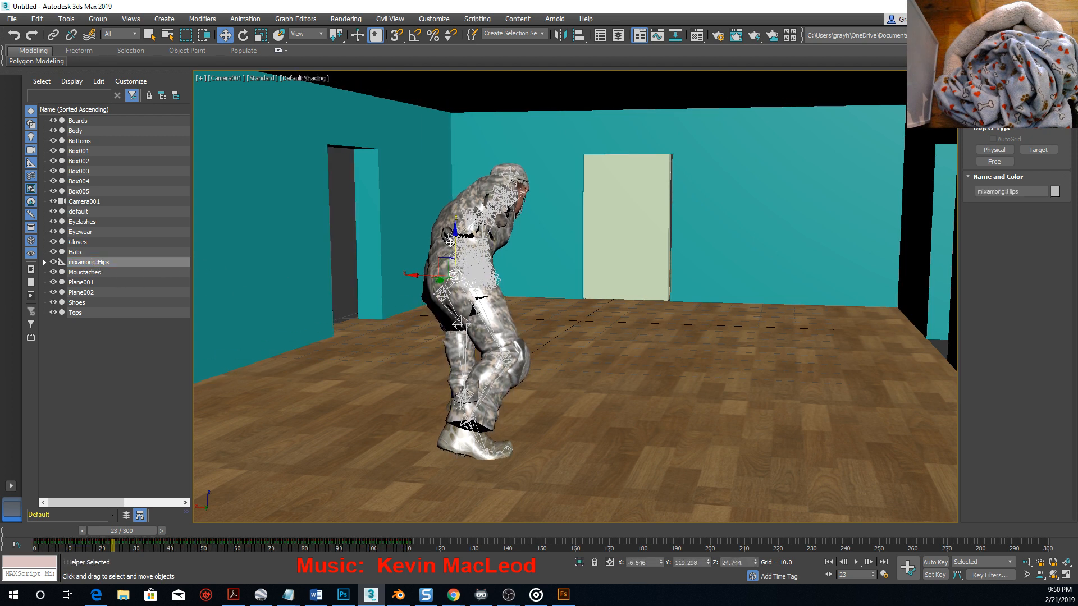
Scrub back through the soldier's animation to frame 0 to check the feet against the floor in the camera view.
{"action": "left_click_drag", "start_coordinate": [143, 530], "coordinate": [76, 567]}
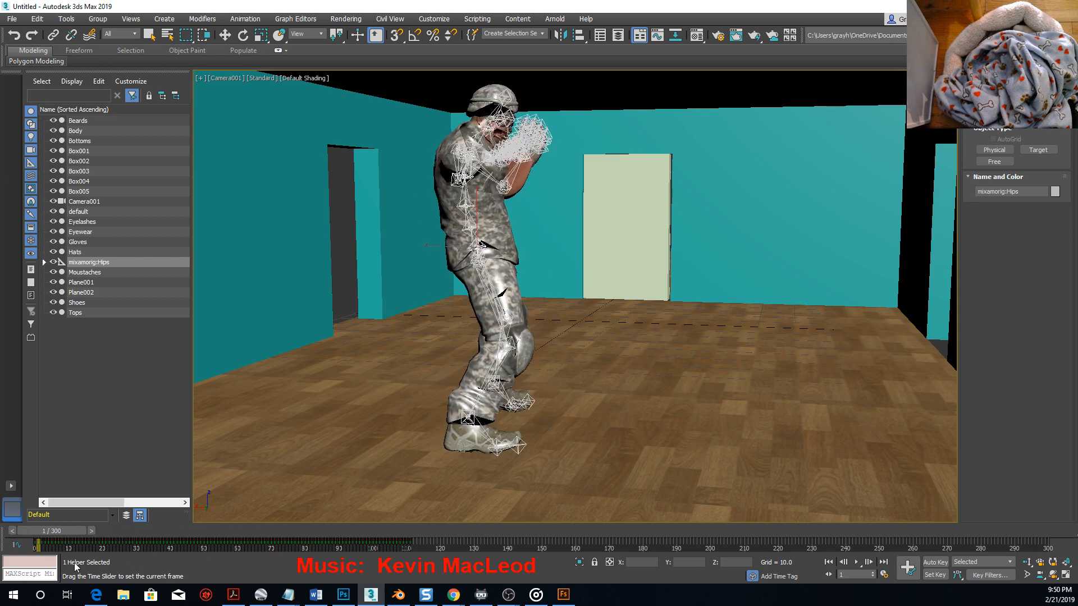
{"action": "key", "text": "w"}
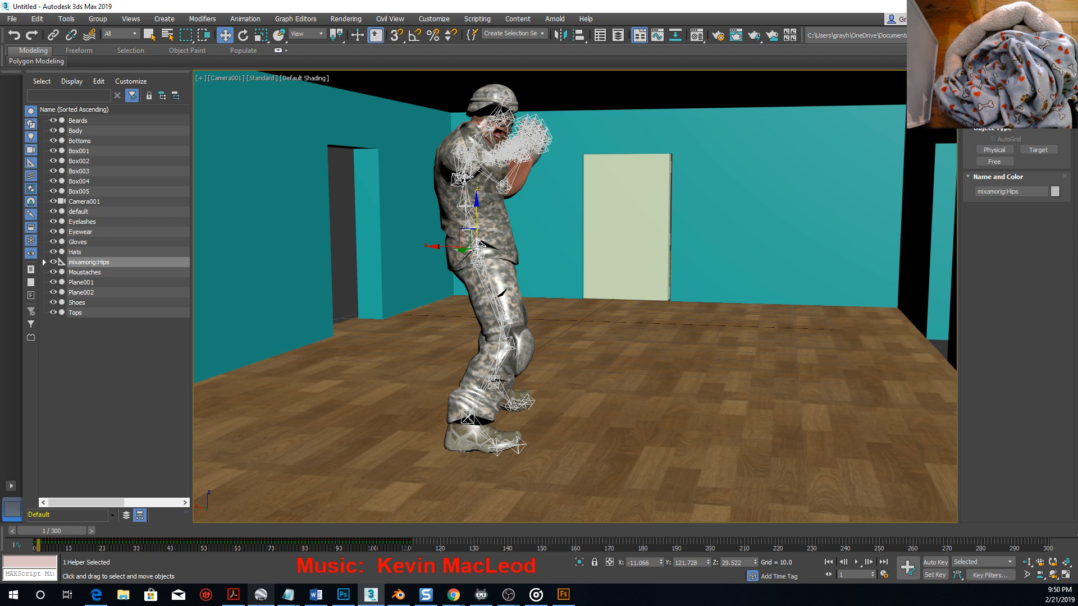
{"action": "left_click_drag", "start_coordinate": [72, 536], "coordinate": [7, 561]}
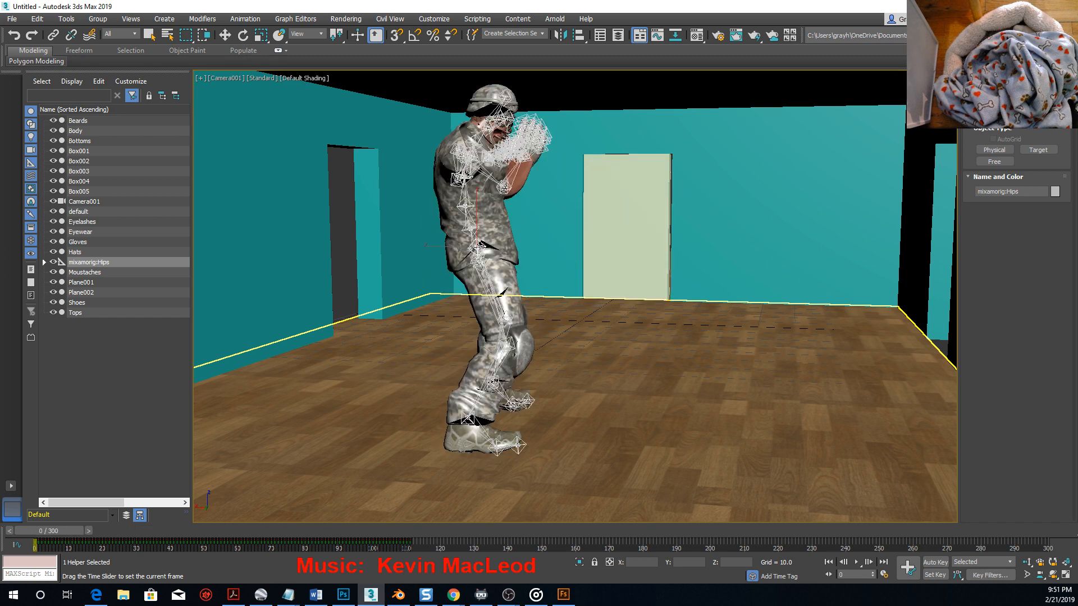
{"action": "key", "text": "w"}
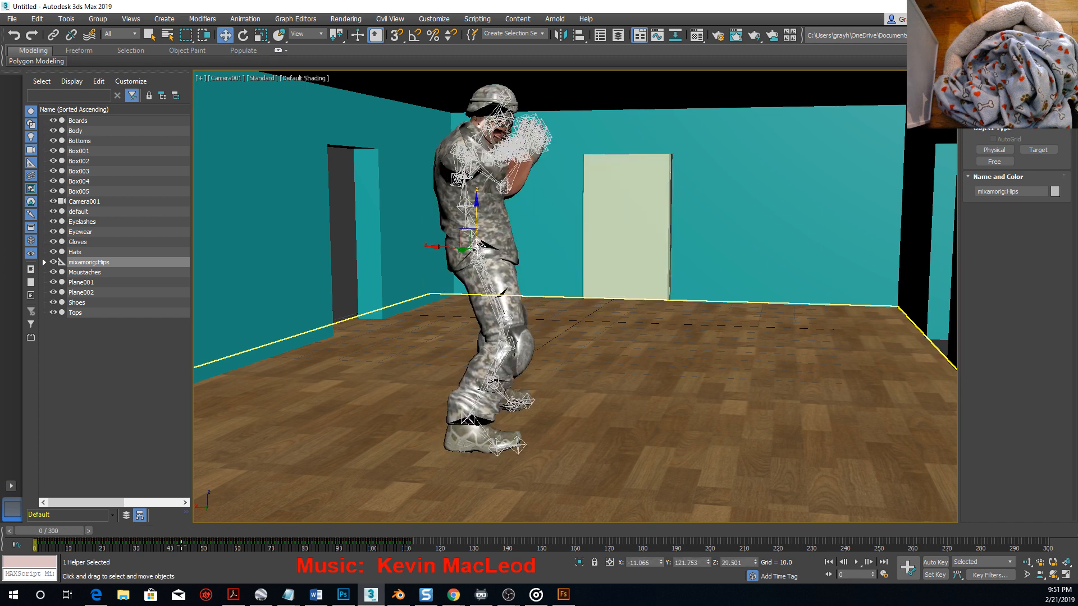
Create a target spotlight in front of the room at about X 43.7, Y 272.7, aimed at the soldier, and raise it to about Z 58.7.
{"action": "scroll", "coordinate": [344, 470], "scroll_direction": "down", "scroll_amount": 5}
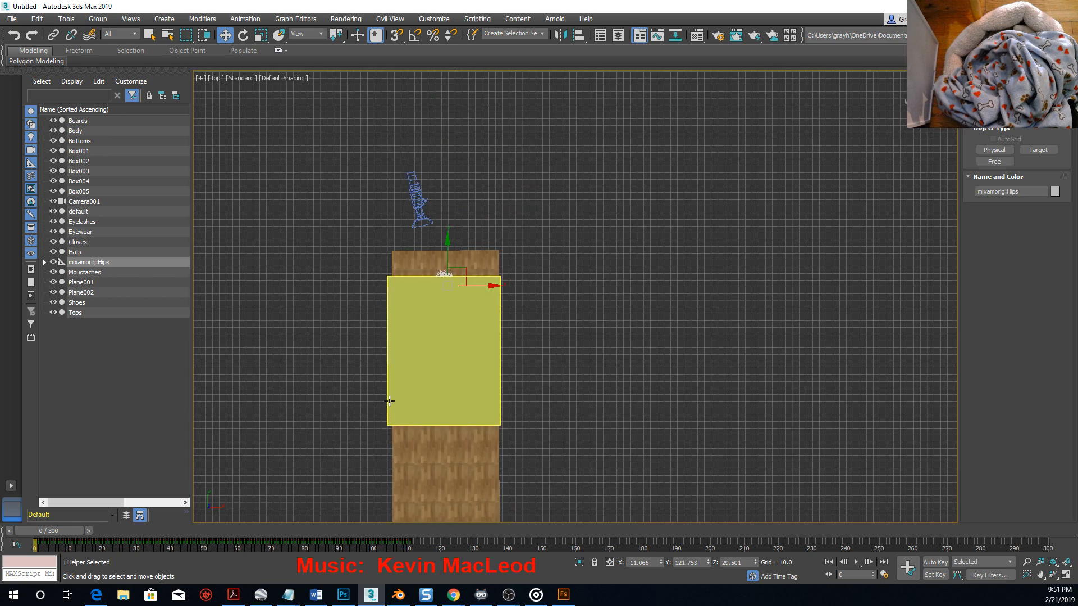
{"action": "middle_click_drag", "start_coordinate": [390, 392], "coordinate": [537, 318], "text": "alt"}
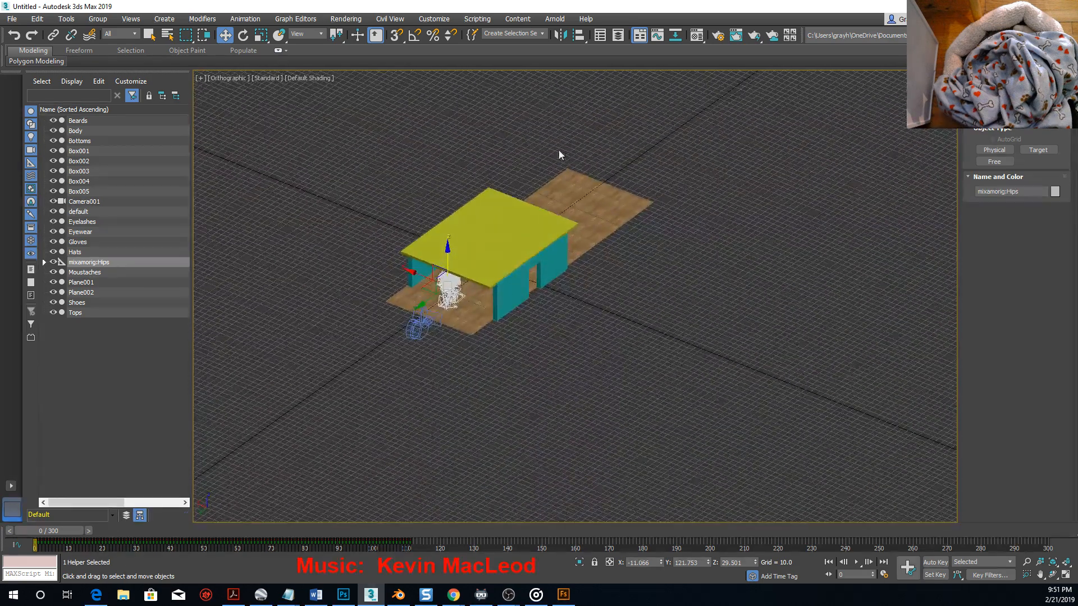
{"action": "left_click", "coordinate": [164, 18]}
{"action": "mouse_move", "coordinate": [170, 186]}
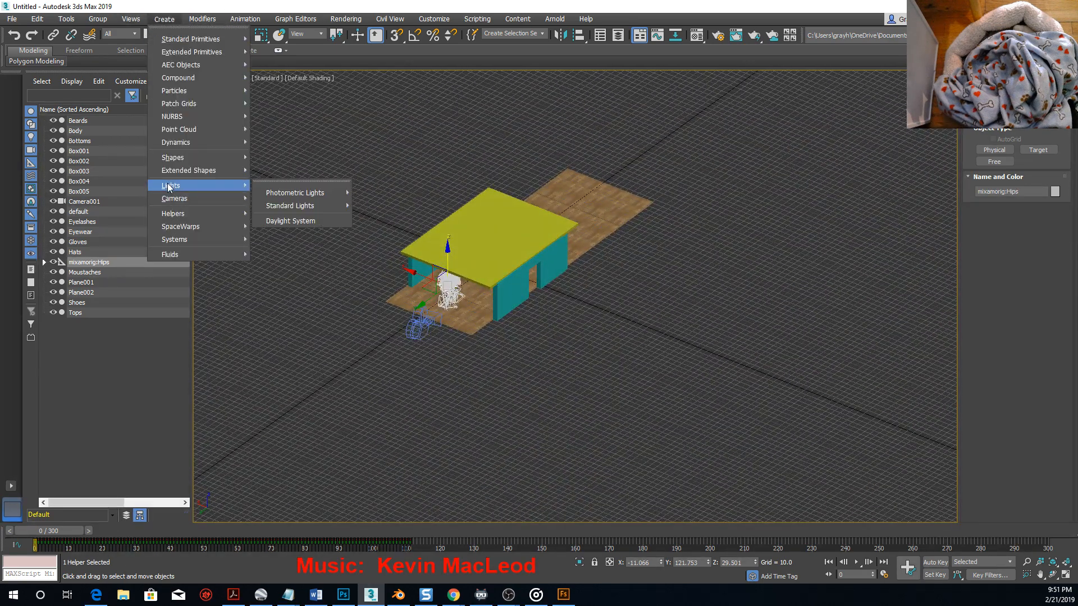
{"action": "mouse_move", "coordinate": [285, 206]}
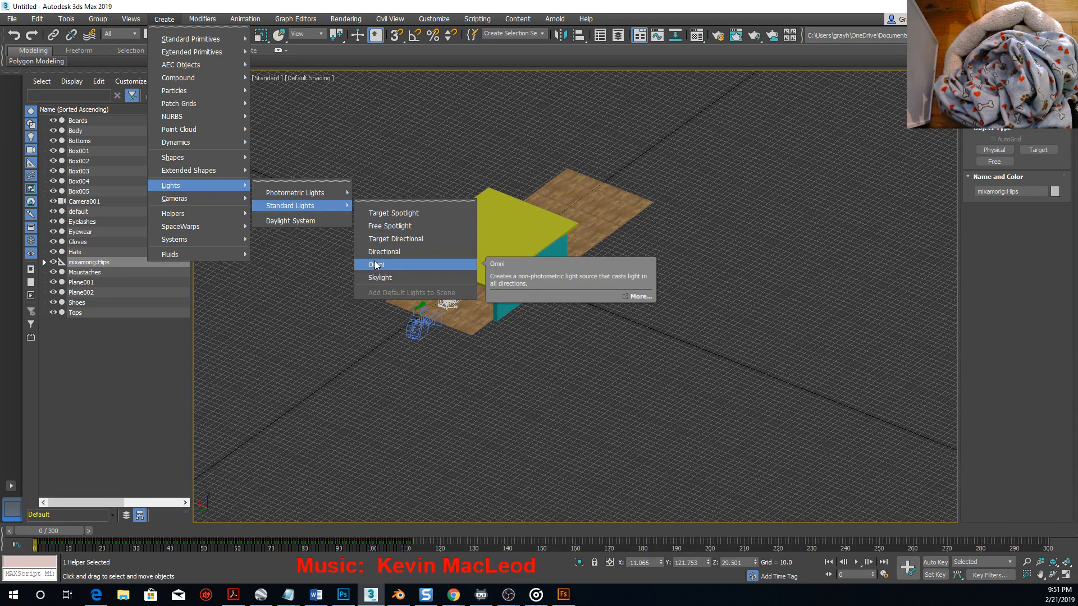
{"action": "left_click", "coordinate": [394, 213]}
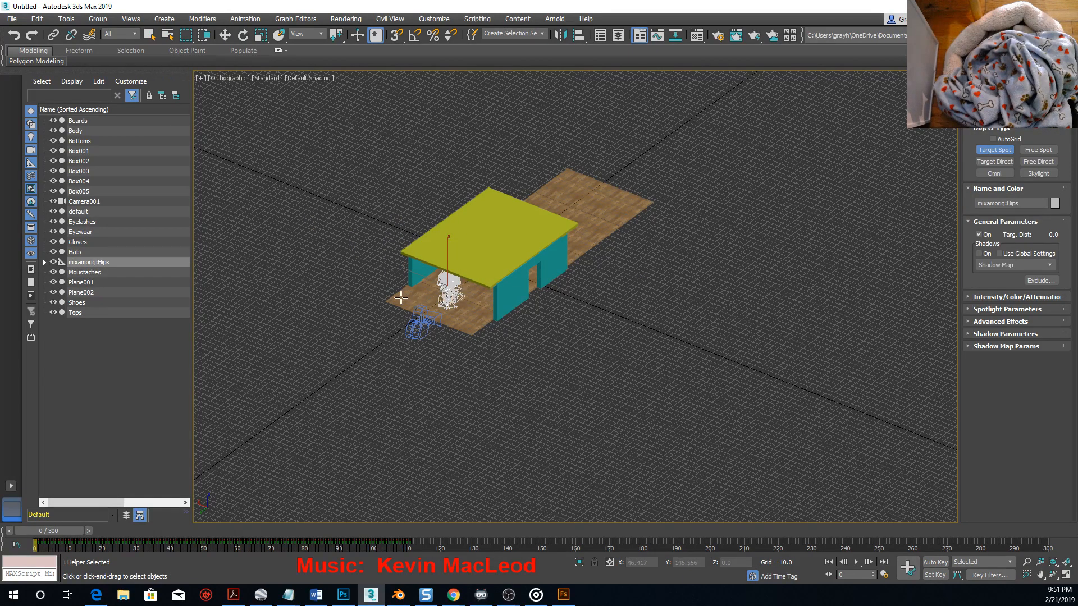
{"action": "left_click_drag", "start_coordinate": [357, 334], "coordinate": [437, 292]}
{"action": "left_click", "coordinate": [225, 35]}
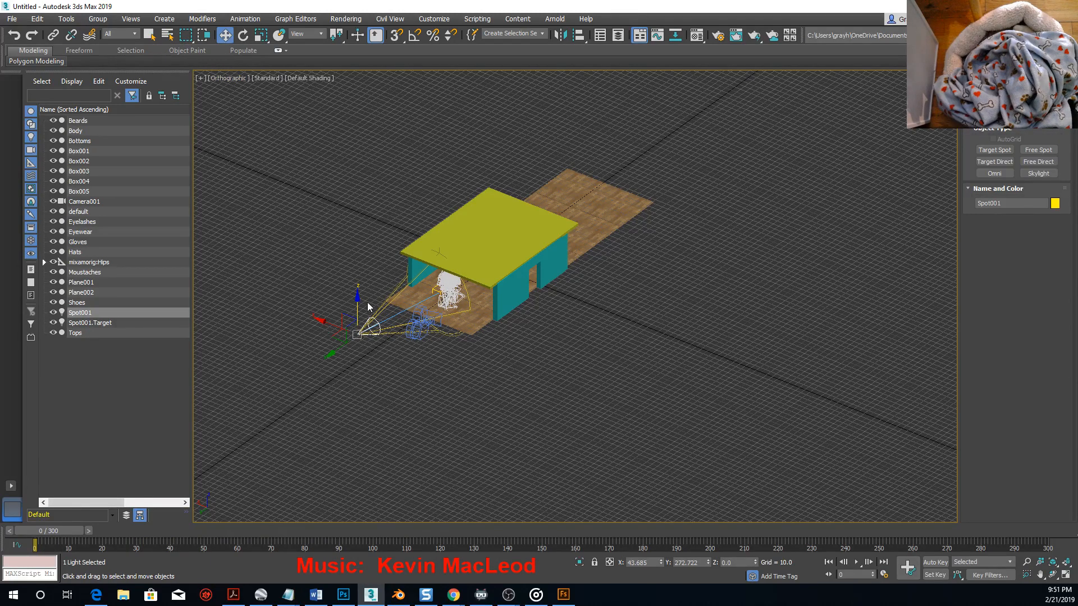
{"action": "left_click_drag", "start_coordinate": [358, 297], "coordinate": [355, 261]}
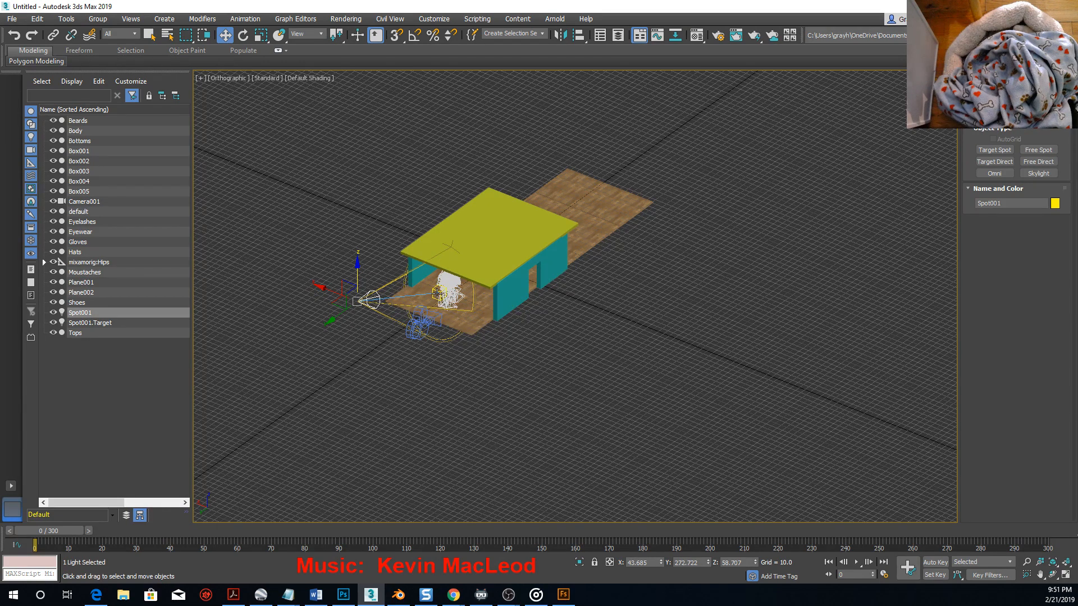
Move the spotlight's target deeper into the room to about X -13, Y -17, Z 32.7.
{"action": "left_click", "coordinate": [437, 293]}
{"action": "mouse_move", "coordinate": [438, 255]}
{"action": "left_mouse_down"}
{"action": "mouse_move", "coordinate": [440, 235]}
{"action": "mouse_move", "coordinate": [439, 252]}
{"action": "left_mouse_up"}
{"action": "left_click_drag", "start_coordinate": [417, 291], "coordinate": [472, 223]}
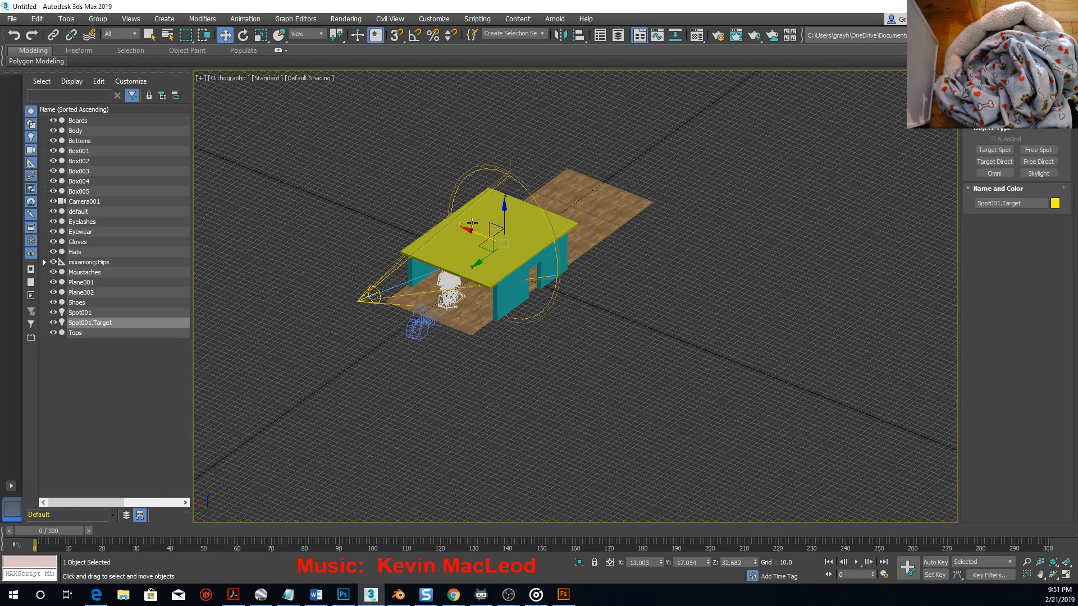
Render a test frame of the Camera001 view at frame 0 to check the spotlight's lighting, closing the render when checked.
{"action": "left_click", "coordinate": [418, 329]}
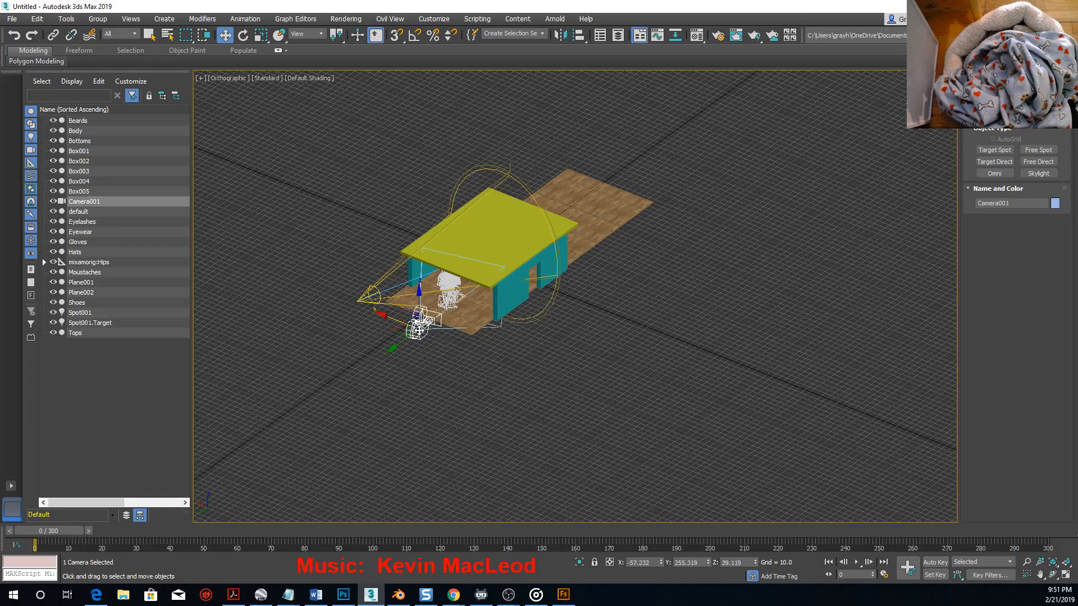
{"action": "key", "text": "c"}
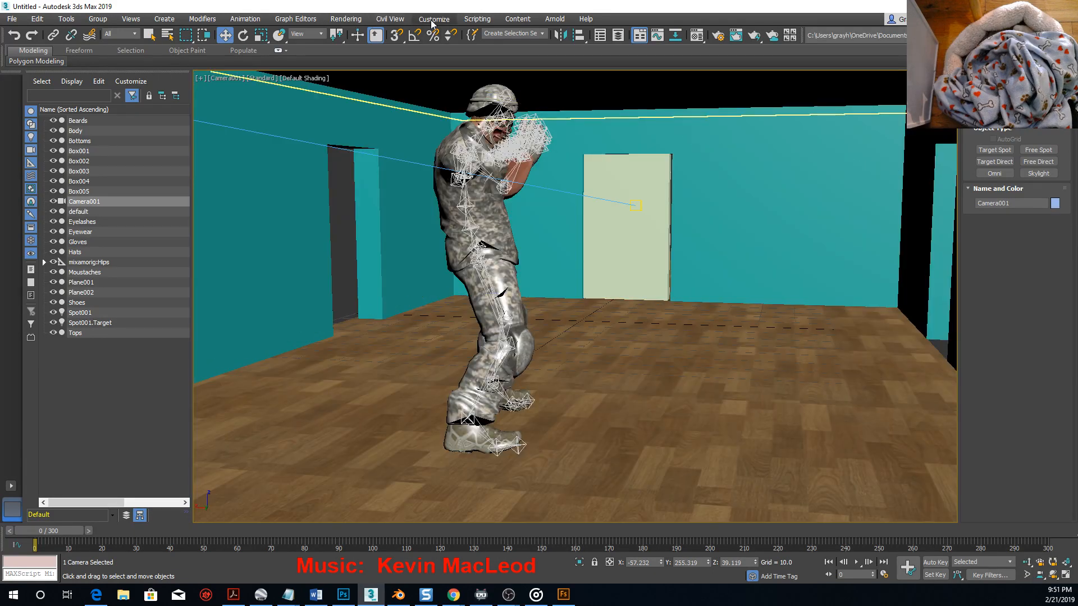
{"action": "left_click_drag", "start_coordinate": [505, 7], "coordinate": [454, 75]}
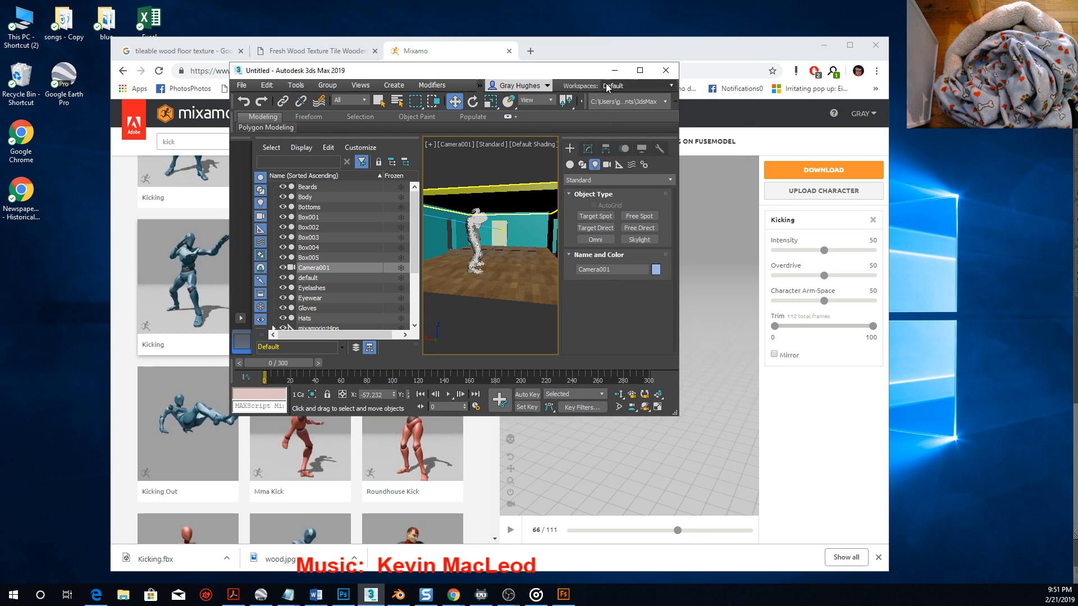
{"action": "left_click", "coordinate": [641, 69]}
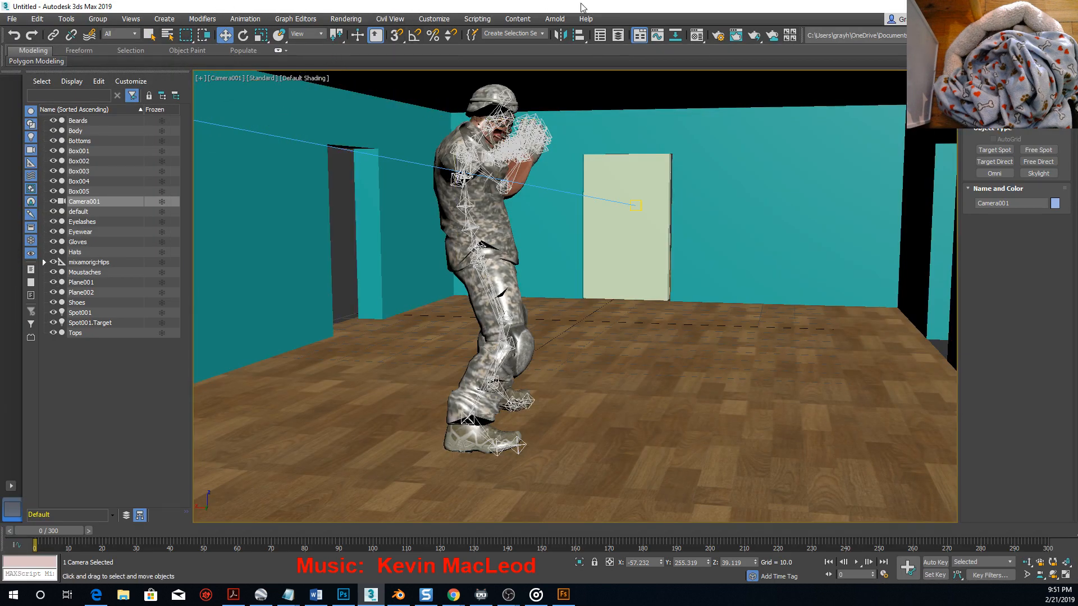
{"action": "left_click", "coordinate": [345, 18]}
{"action": "left_click", "coordinate": [357, 40]}
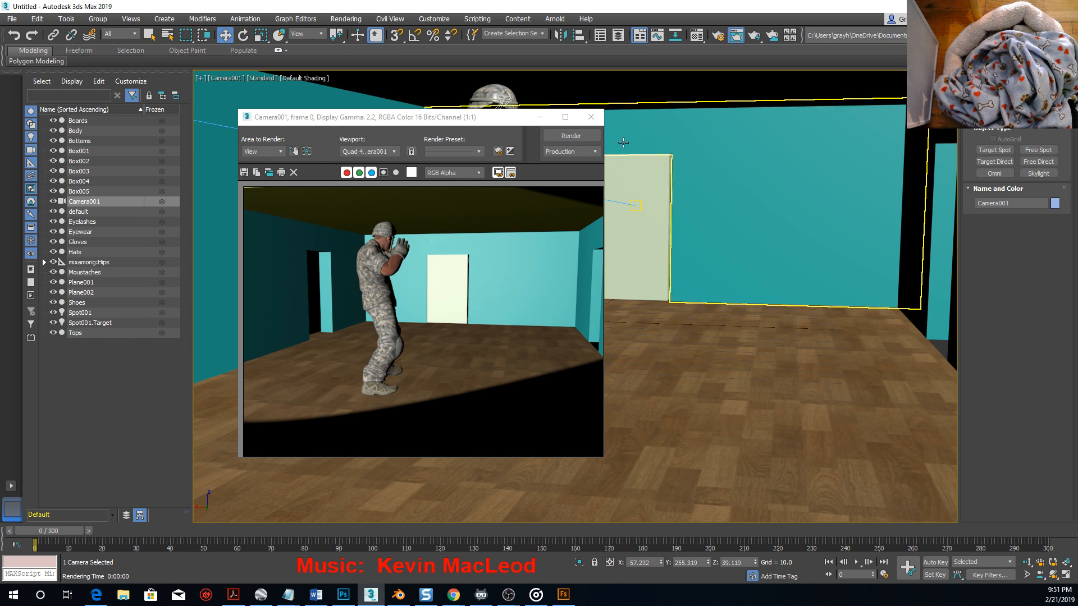
{"action": "left_click", "coordinate": [596, 119]}
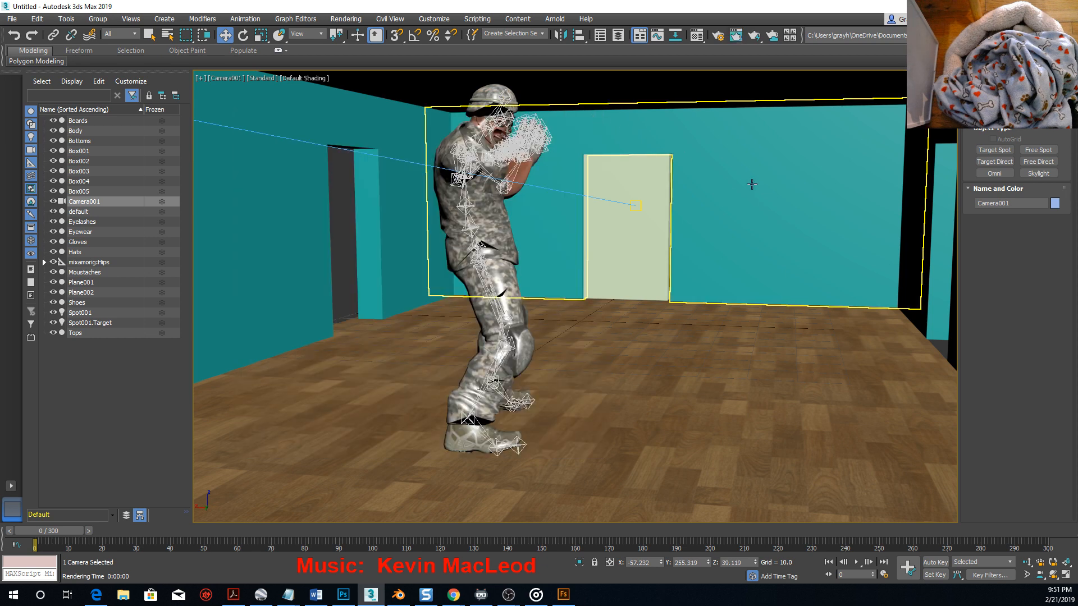
Assign the plain grey 02 - Default material to the side and back walls, Box004, Box002 and Box001.
{"action": "left_click", "coordinate": [243, 211]}
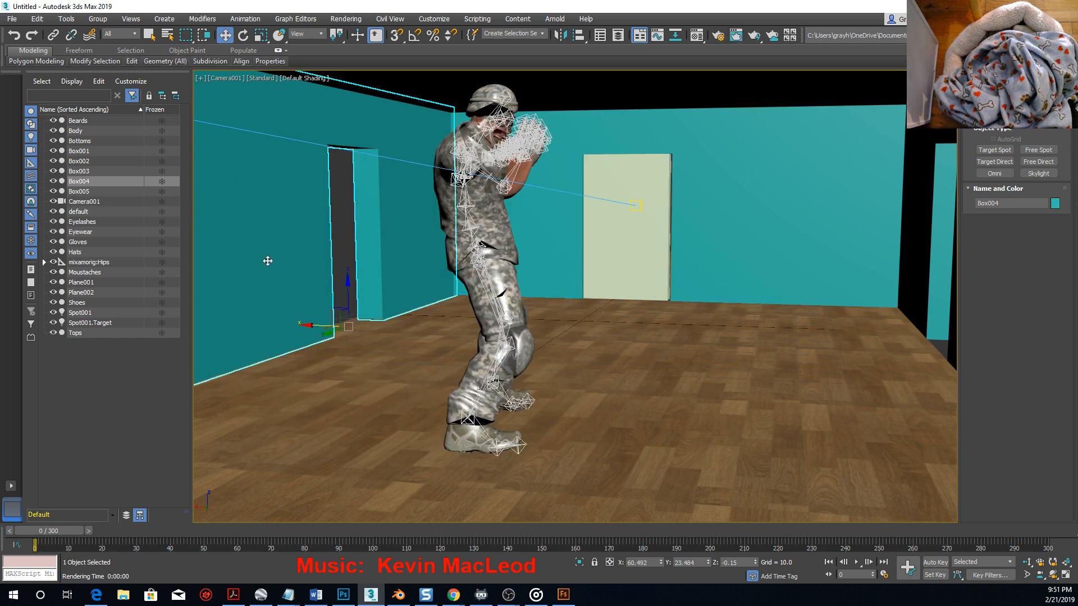
{"action": "left_click", "coordinate": [700, 40]}
{"action": "left_click", "coordinate": [813, 138]}
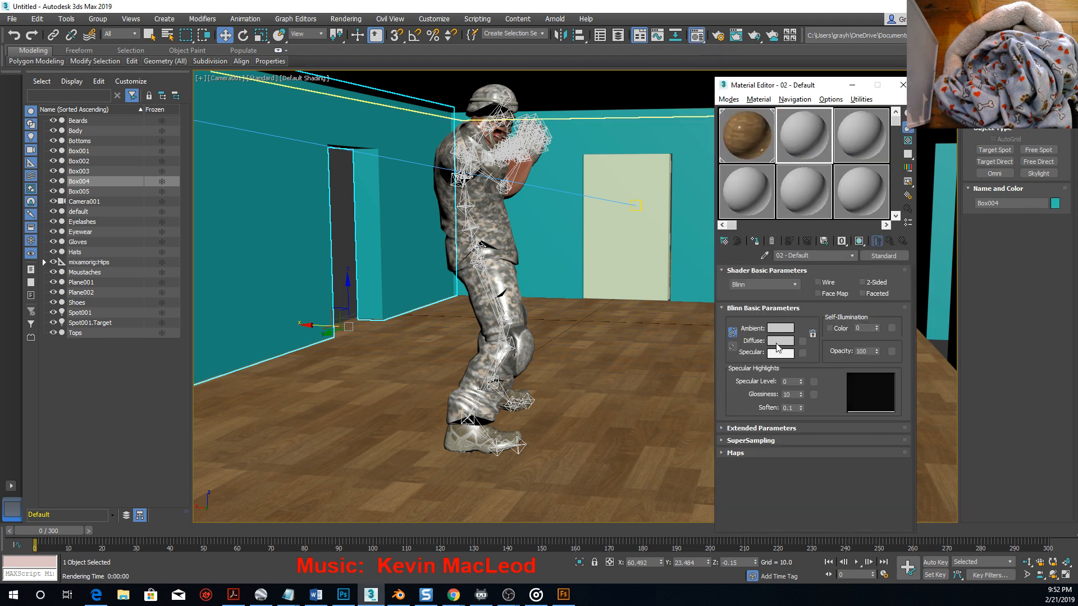
{"action": "left_click", "coordinate": [780, 341]}
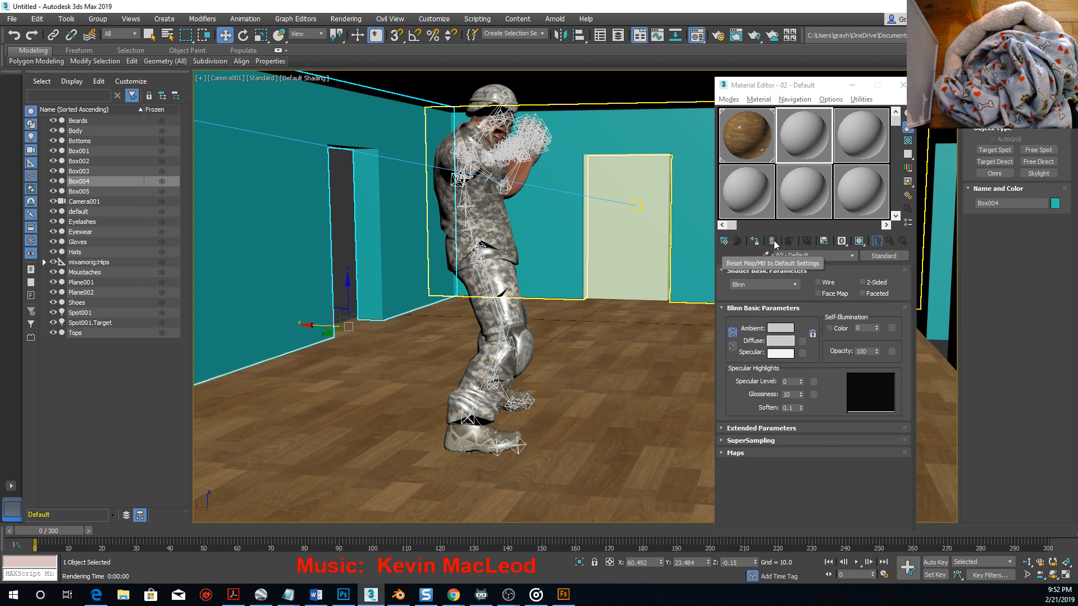
{"action": "left_click", "coordinate": [755, 242]}
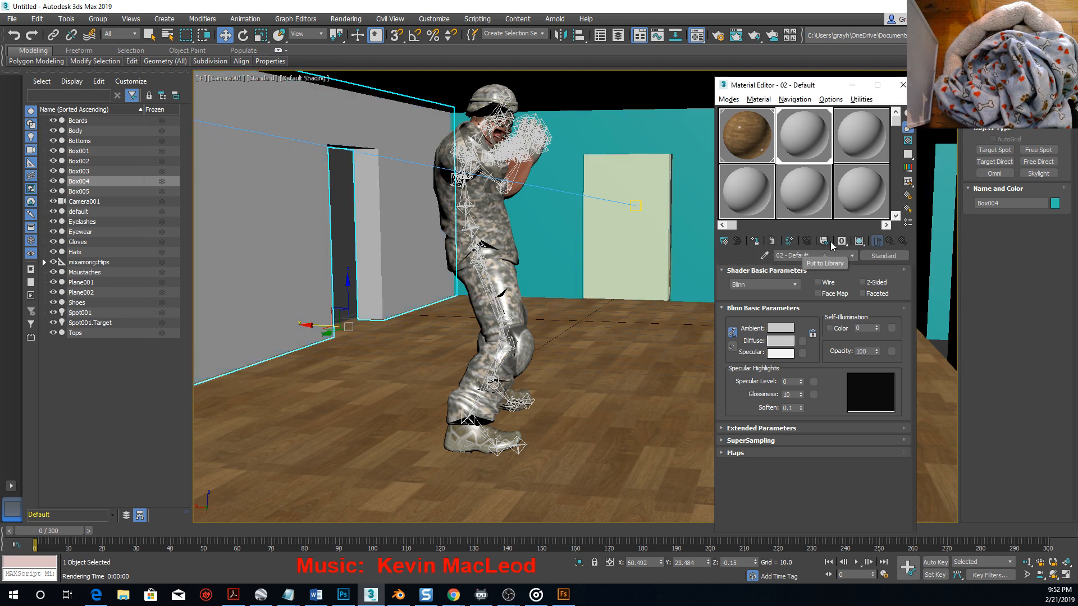
{"action": "left_click", "coordinate": [693, 126]}
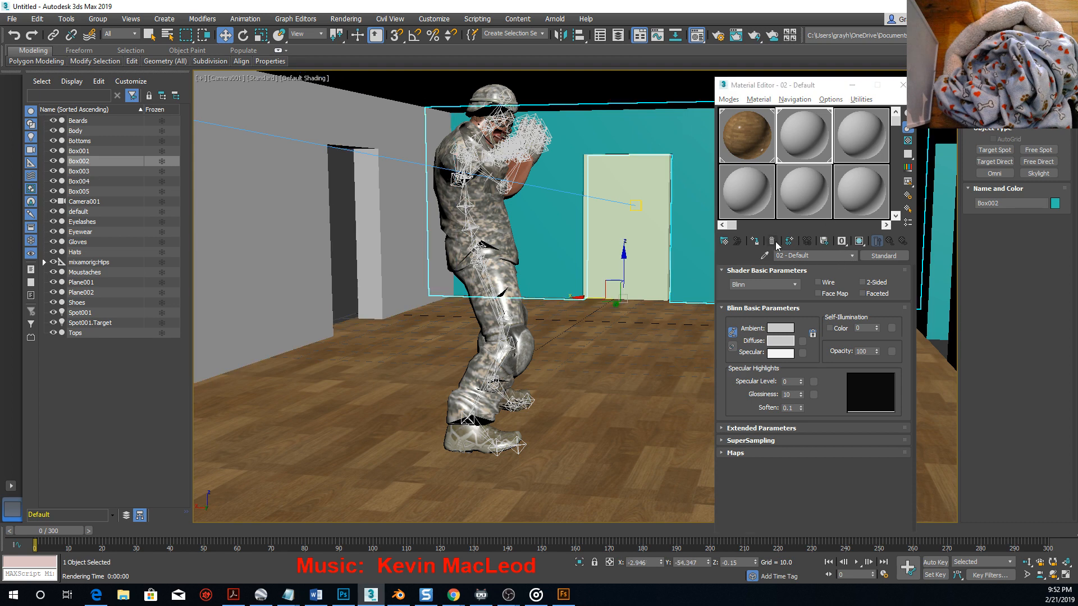
{"action": "left_click", "coordinate": [755, 242]}
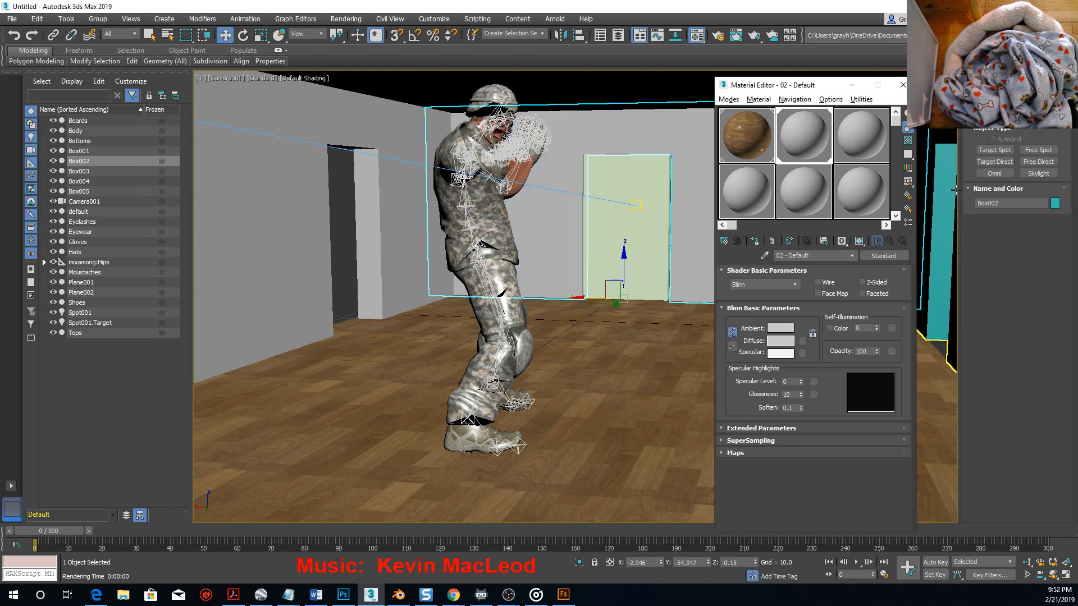
{"action": "left_click", "coordinate": [936, 342]}
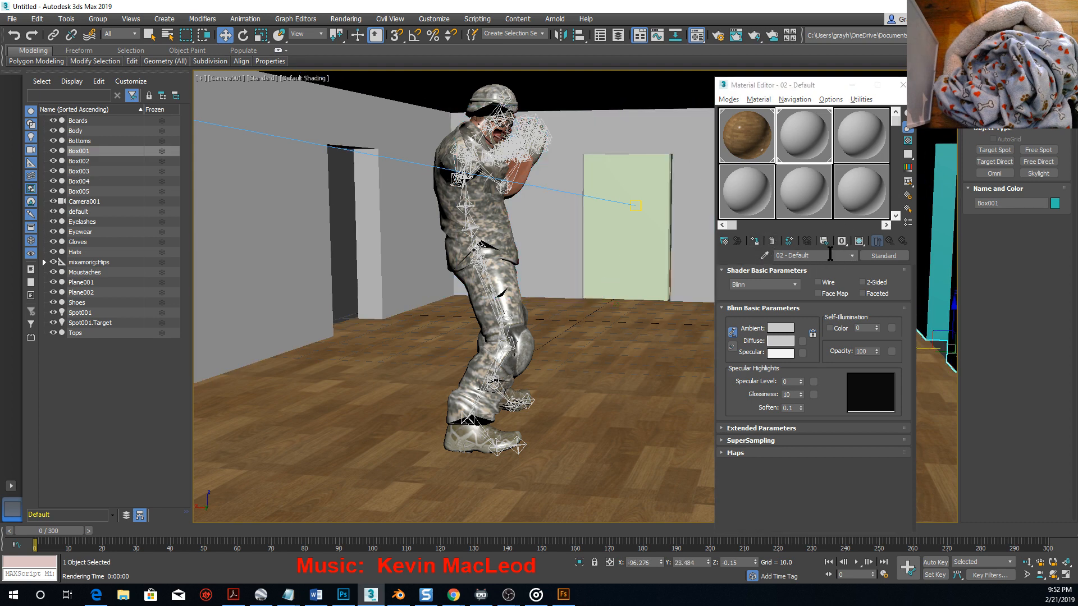
{"action": "left_click", "coordinate": [755, 242]}
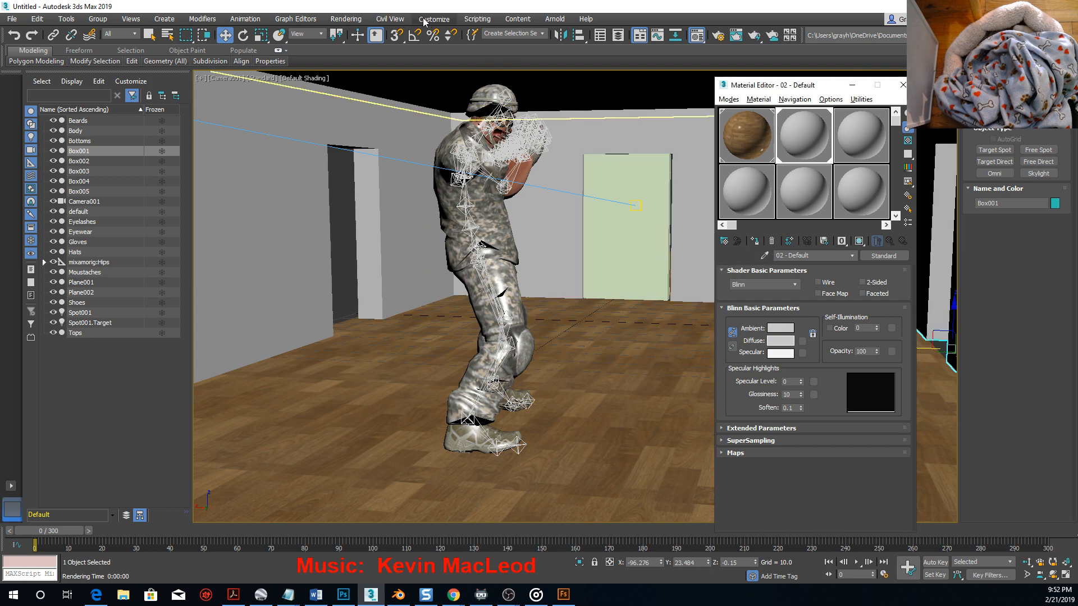
Render the camera view again to check the grey walls, closing the render when checked.
{"action": "left_click", "coordinate": [346, 19]}
{"action": "left_click", "coordinate": [349, 38]}
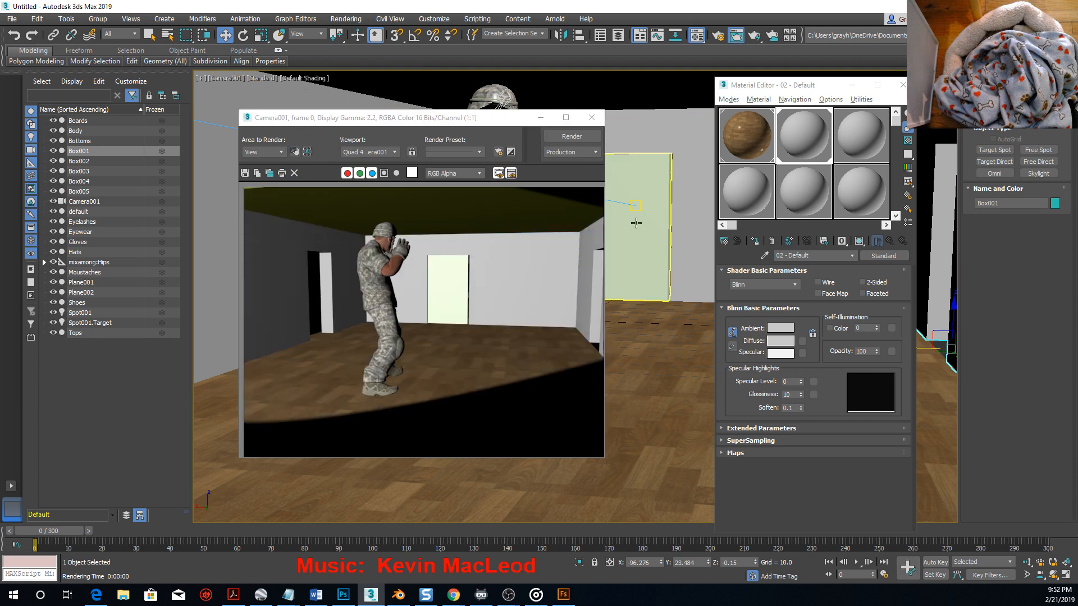
{"action": "left_click", "coordinate": [592, 119]}
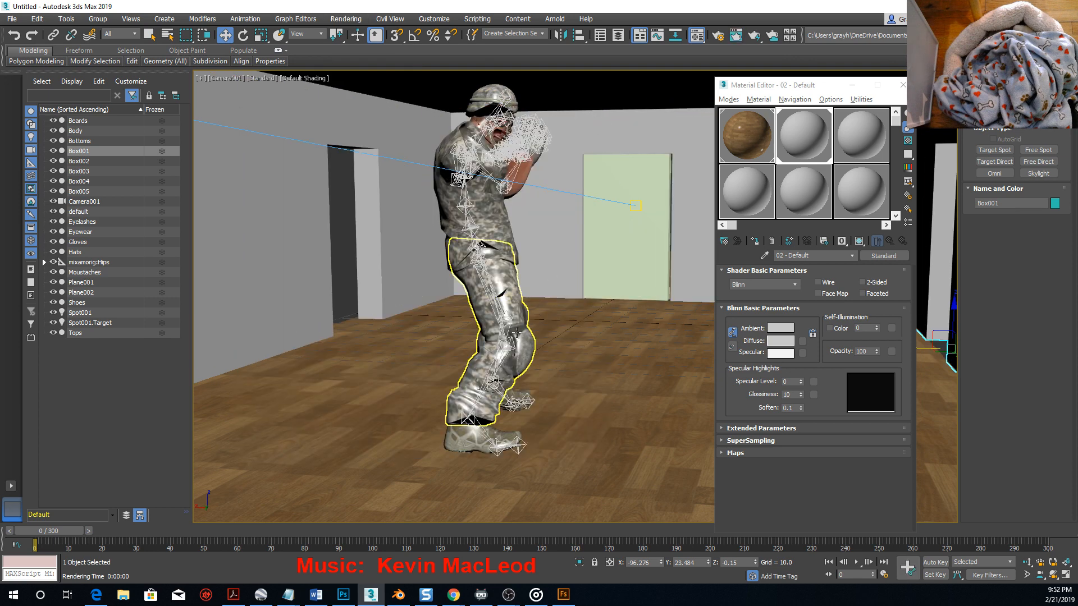
Move the spotlight Spot001 sideways in front of the room to about X 7.8.
{"action": "key", "text": "t"}
{"action": "scroll", "coordinate": [526, 322], "scroll_direction": "down", "scroll_amount": 6}
{"action": "middle_click_drag", "start_coordinate": [512, 337], "coordinate": [449, 336], "text": "alt"}
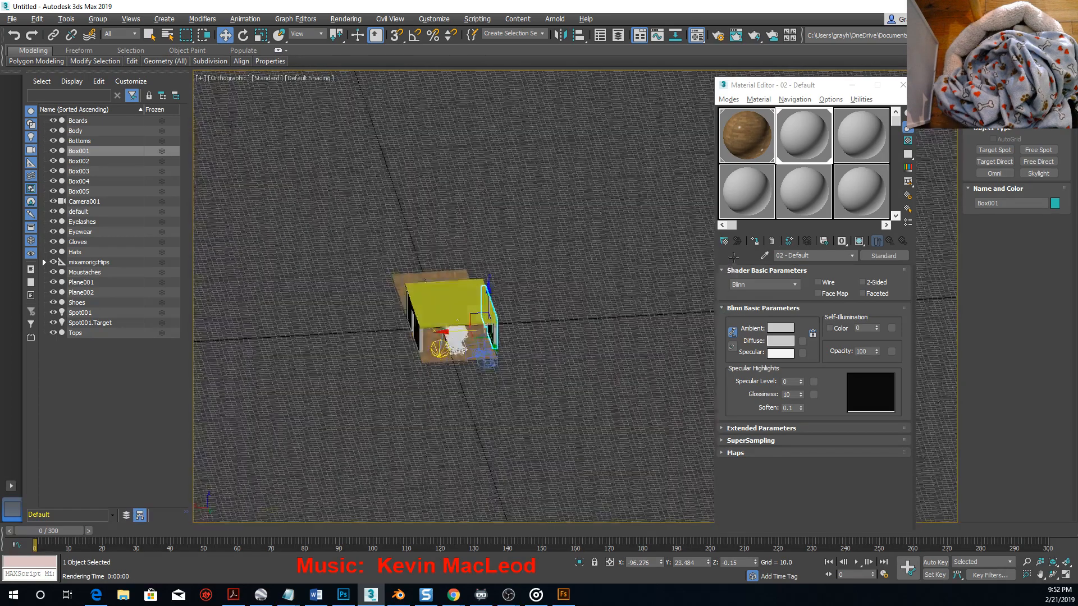
{"action": "left_click", "coordinate": [443, 354]}
{"action": "left_click_drag", "start_coordinate": [443, 354], "coordinate": [472, 369]}
{"action": "middle_click_drag", "start_coordinate": [479, 364], "coordinate": [422, 358], "text": "alt"}
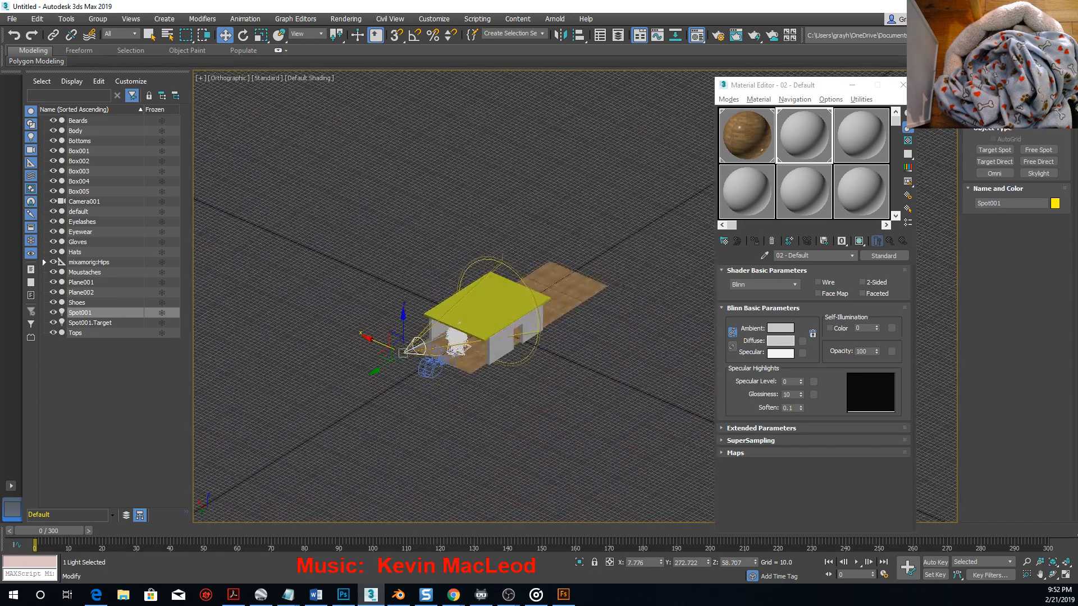
Set Spot001's intensity multiplier to 0.5 and use and show its near attenuation with a start of 20.
{"action": "left_click", "coordinate": [989, 82]}
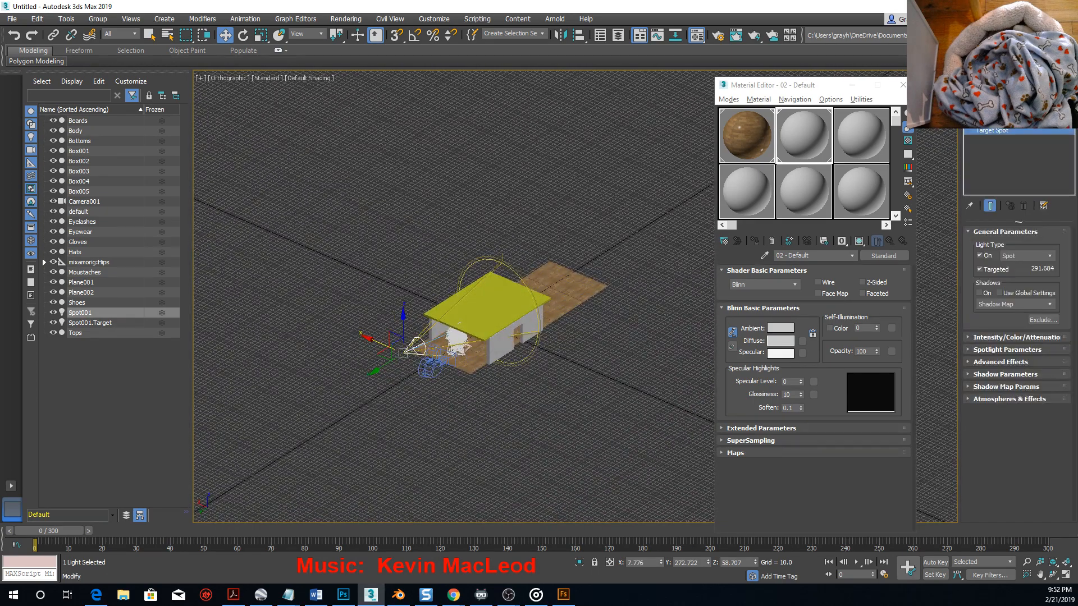
{"action": "left_click", "coordinate": [969, 338]}
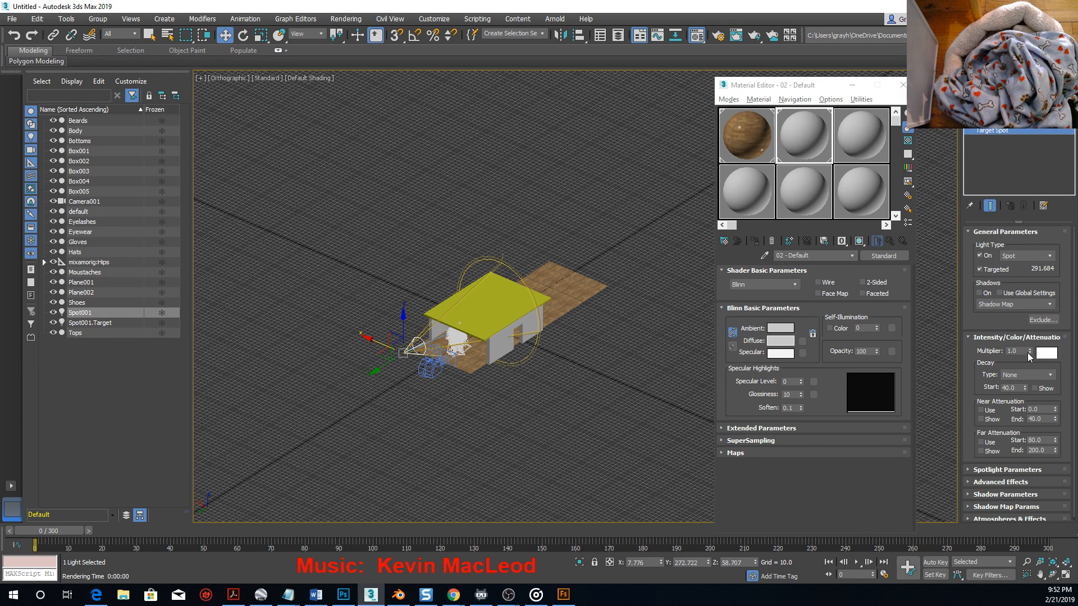
{"action": "left_click", "coordinate": [1020, 352]}
{"action": "left_click", "coordinate": [981, 410]}
{"action": "left_click", "coordinate": [981, 420]}
{"action": "left_click", "coordinate": [1042, 409]}
{"action": "type", "text": "20"}
{"action": "key", "text": "Return"}
Turn on shadow casting for Spot001.
{"action": "scroll", "coordinate": [969, 471], "scroll_direction": "down", "scroll_amount": 2}
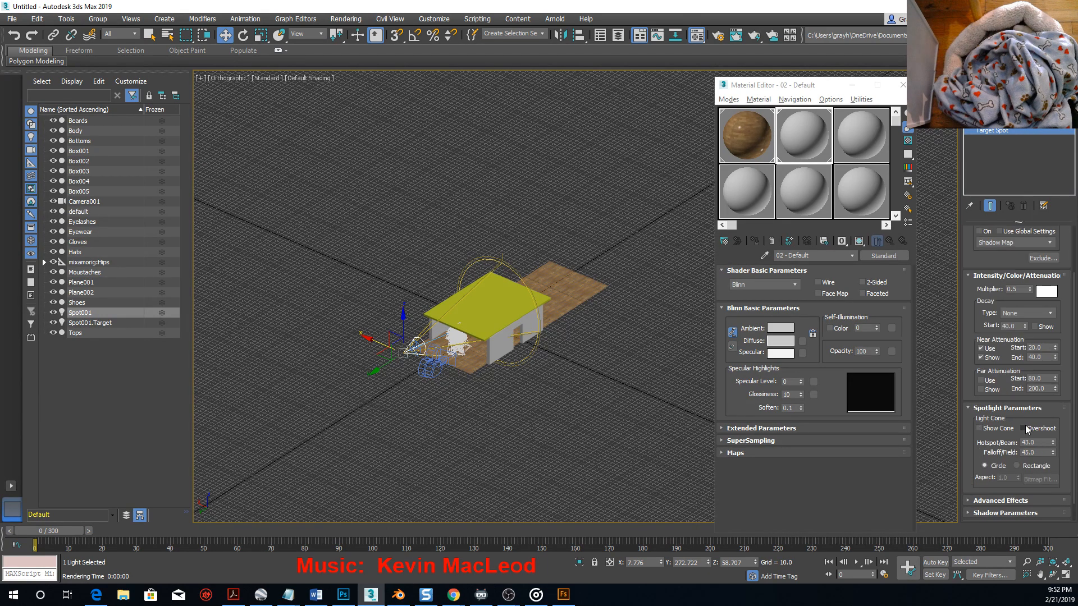
{"action": "scroll", "coordinate": [1019, 430], "scroll_direction": "down", "scroll_amount": 2}
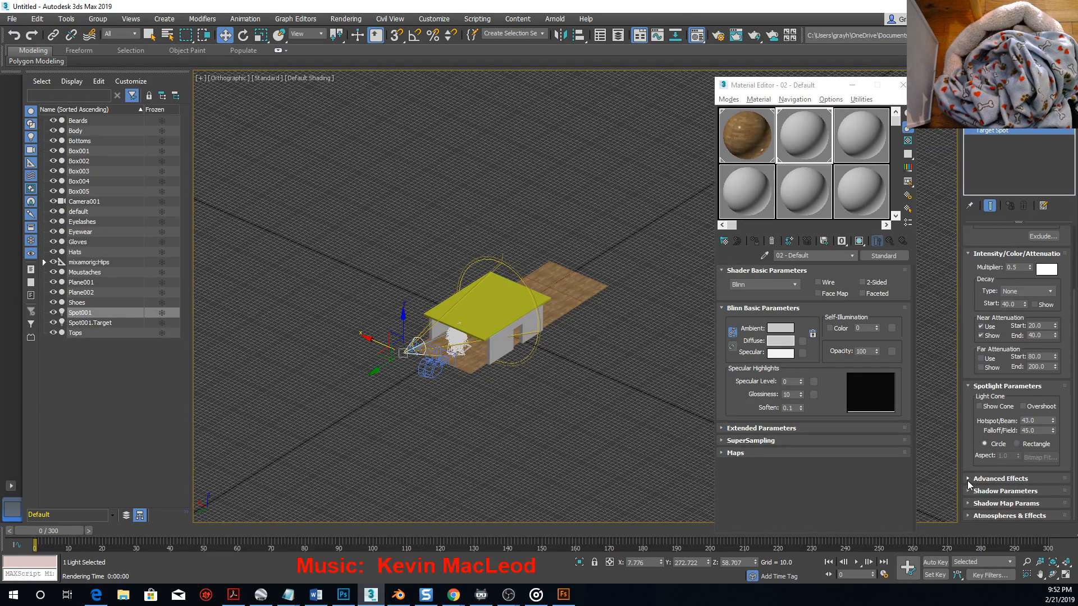
{"action": "scroll", "coordinate": [1016, 320], "scroll_direction": "up", "scroll_amount": 2}
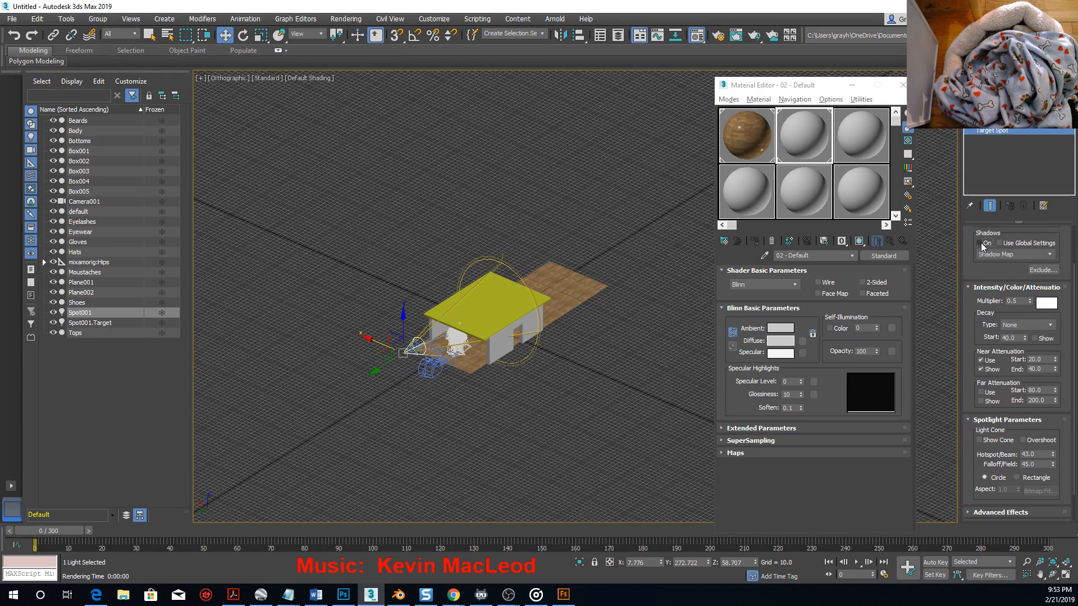
{"action": "left_click", "coordinate": [980, 243]}
Render the Camera001 view to check the dimmed spotlight and the soldier's shadow, closing the render when checked.
{"action": "left_click", "coordinate": [428, 367]}
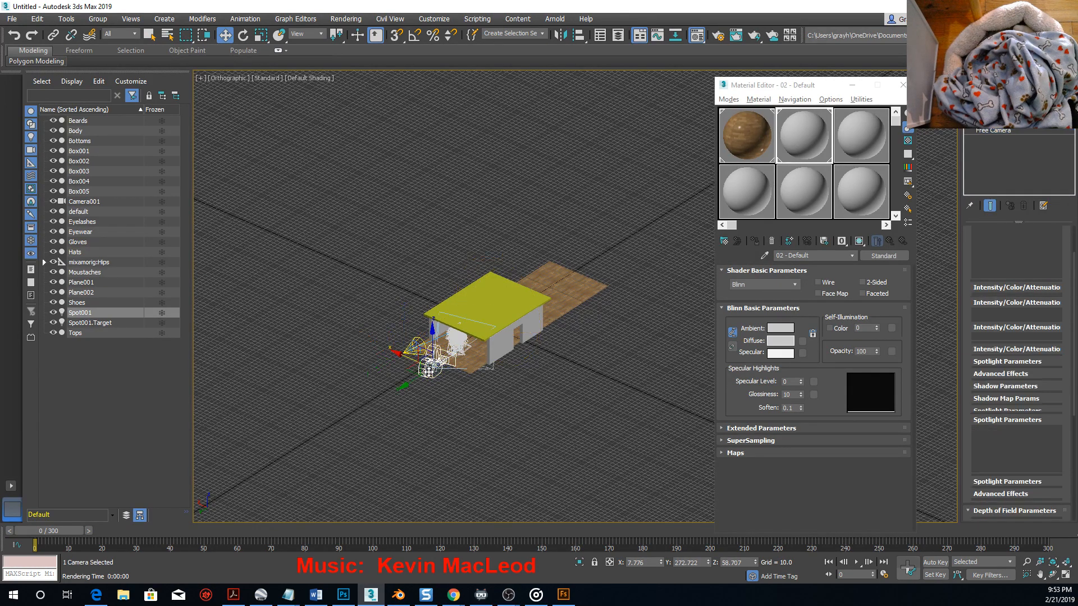
{"action": "key", "text": "c"}
{"action": "left_click", "coordinate": [345, 18]}
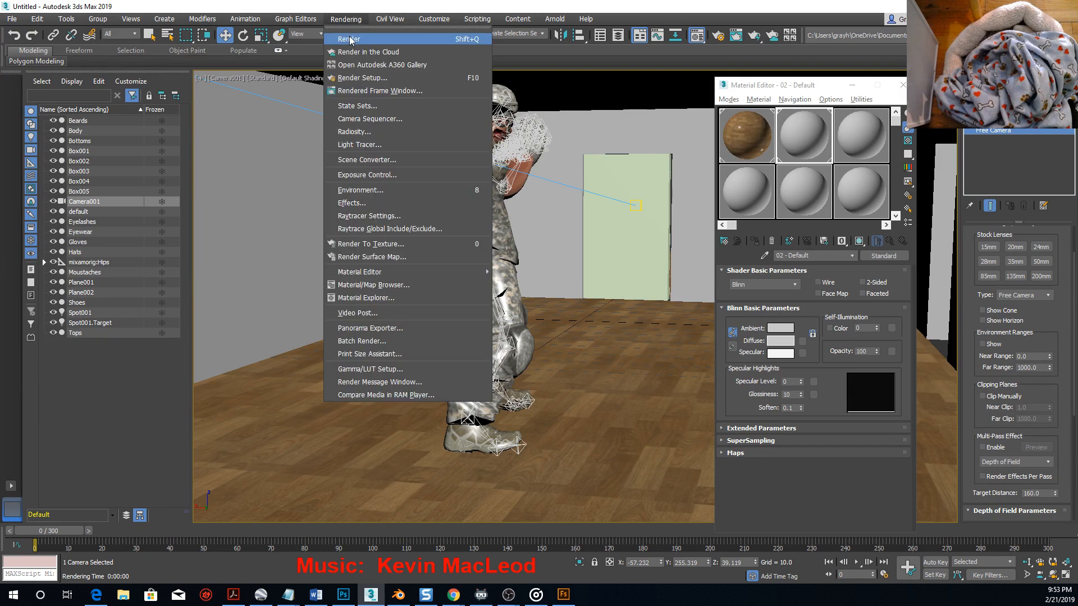
{"action": "left_click", "coordinate": [352, 38]}
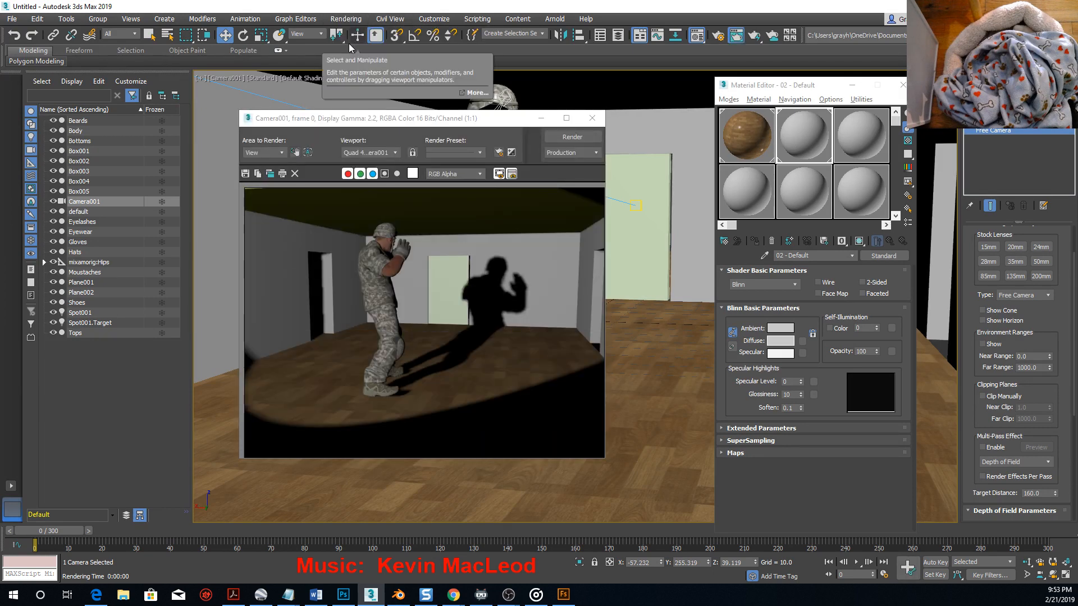
{"action": "left_click", "coordinate": [592, 118]}
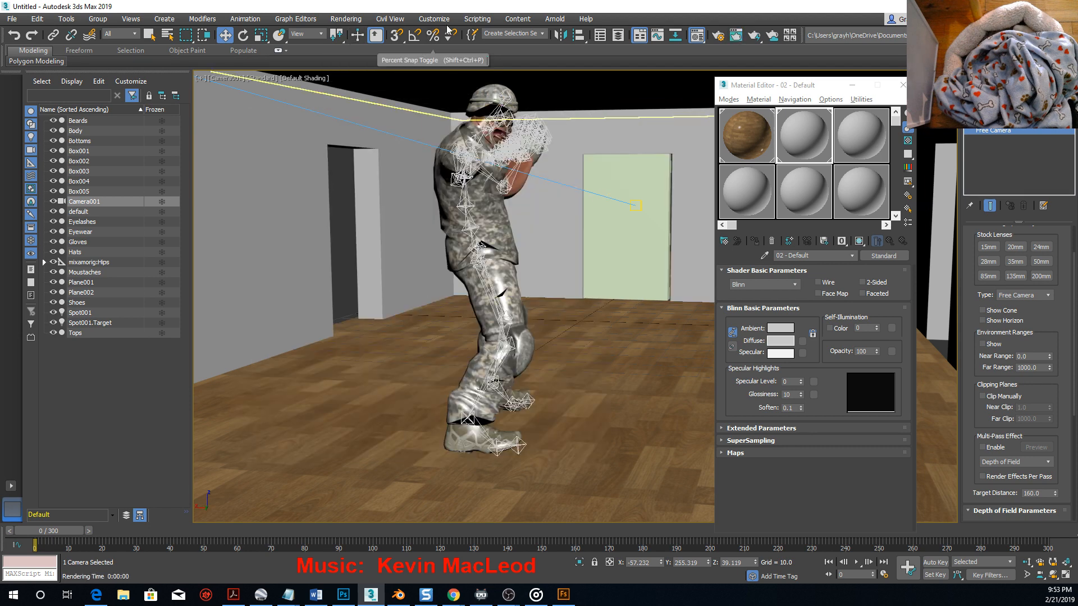
Open the render setup and keep Production Rendering Mode with the Scanline Renderer.
{"action": "left_click", "coordinate": [333, 21]}
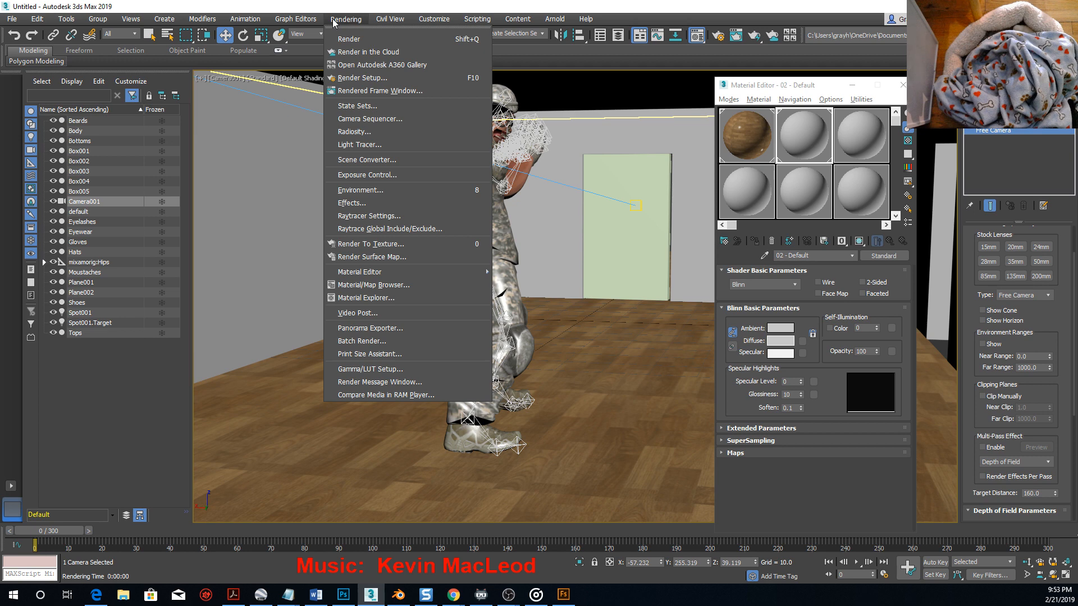
{"action": "left_click", "coordinate": [369, 78]}
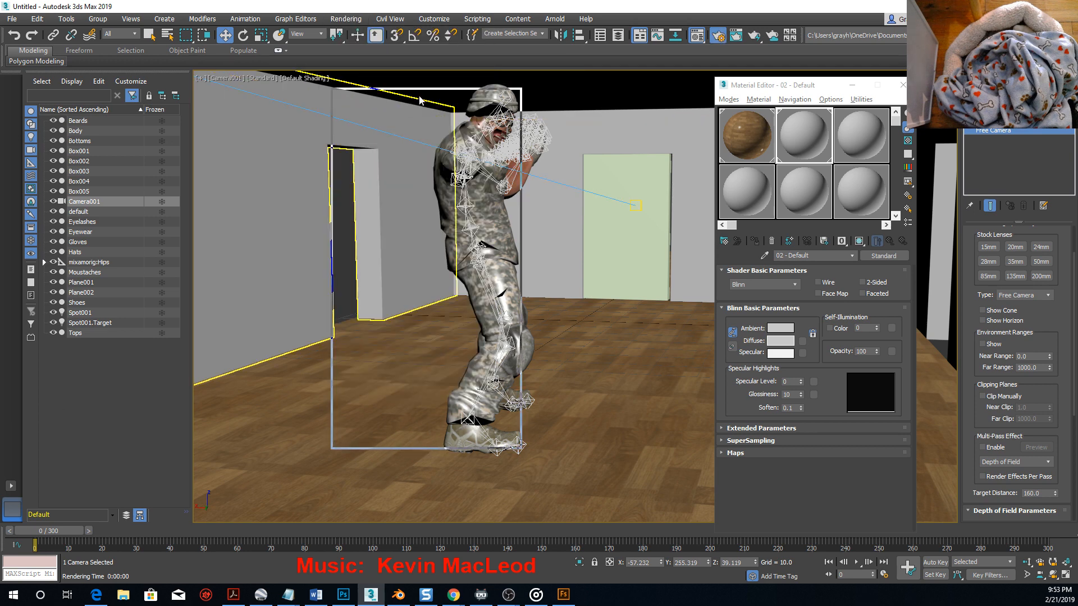
{"action": "left_click", "coordinate": [570, 100]}
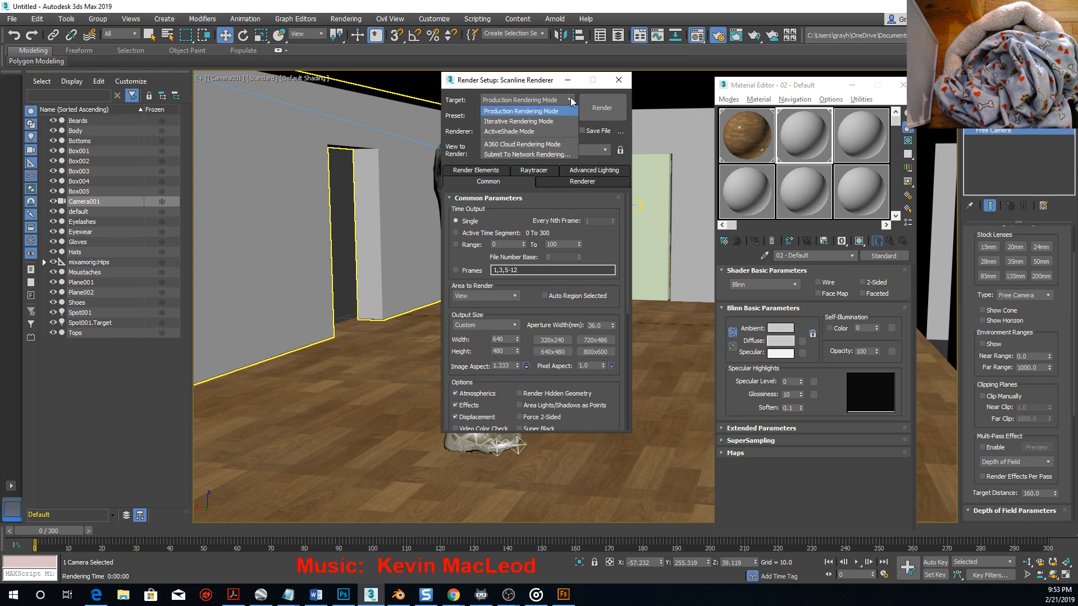
{"action": "left_click", "coordinate": [570, 100]}
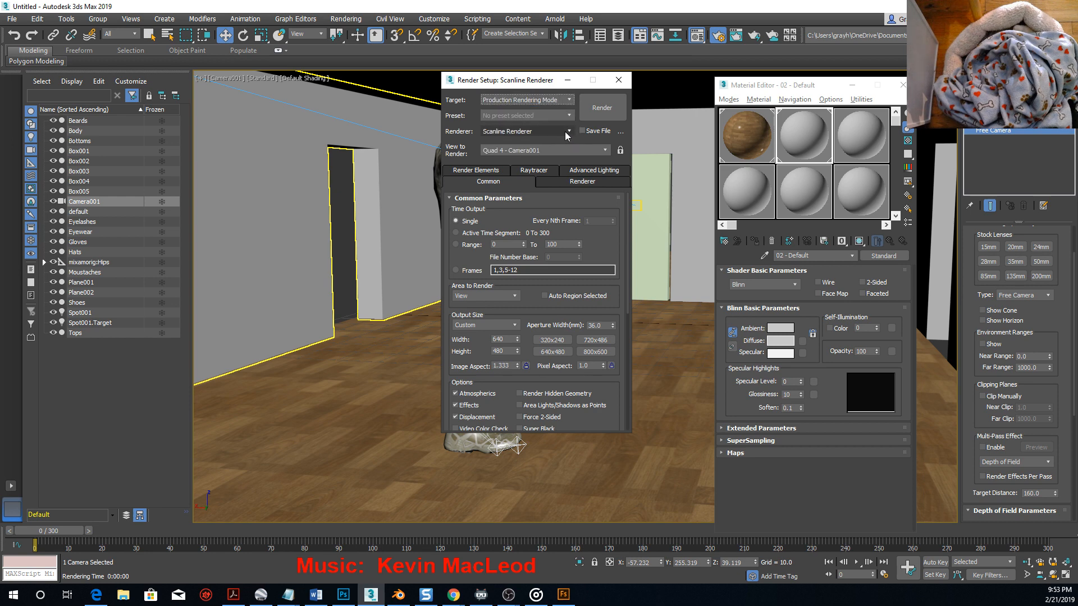
{"action": "left_click", "coordinate": [571, 131]}
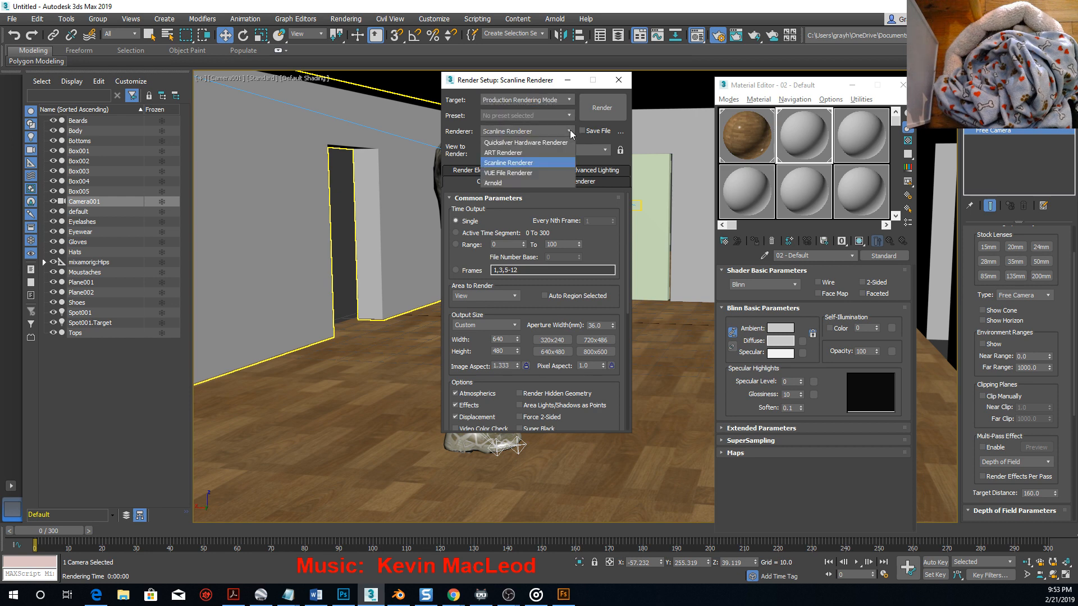
{"action": "left_click", "coordinate": [505, 163]}
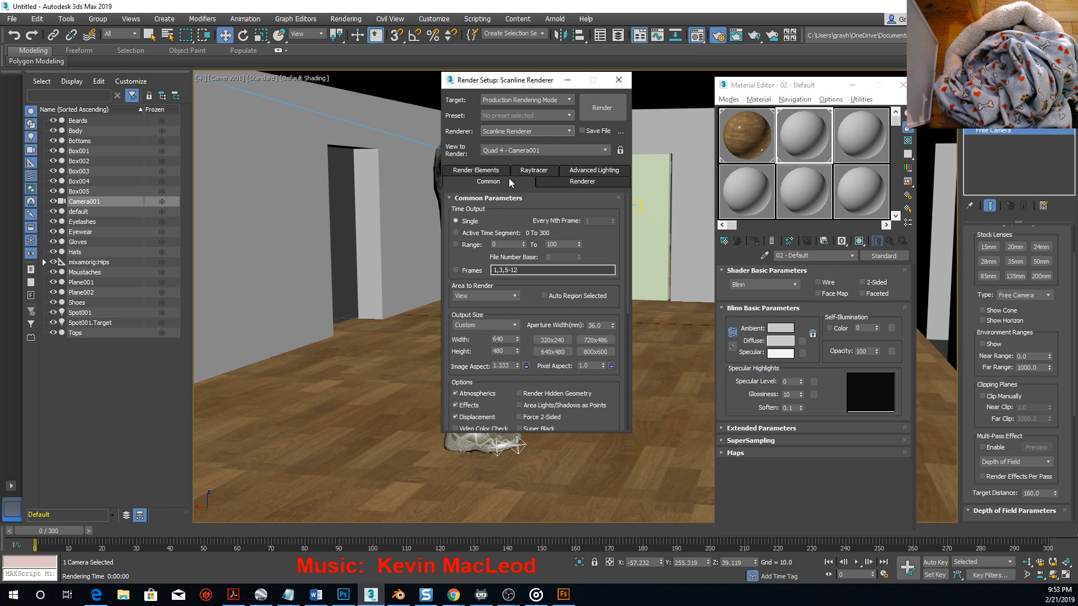
Set the render's time output to a frame range from 0 to 400.
{"action": "left_click", "coordinate": [456, 246]}
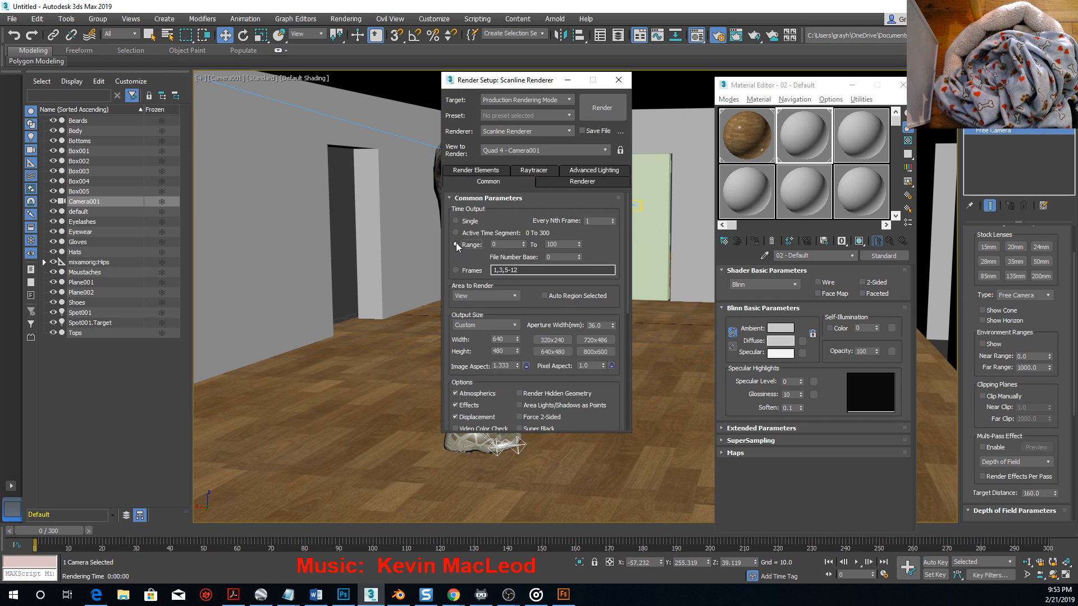
{"action": "left_click", "coordinate": [512, 243]}
{"action": "left_click_drag", "start_coordinate": [568, 242], "coordinate": [527, 243]}
{"action": "type", "text": "4"}
{"action": "left_click", "coordinate": [602, 236]}
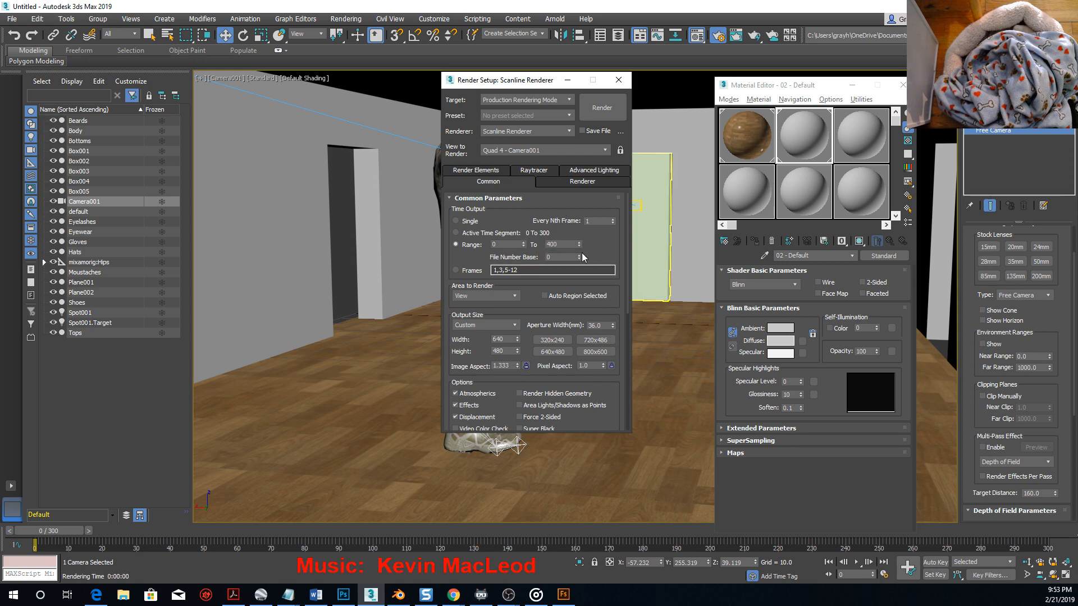
Open the render output file settings and browse to the sample 3d studio folder on Local Disk (F:).
{"action": "scroll", "coordinate": [531, 318], "scroll_direction": "down", "scroll_amount": 5}
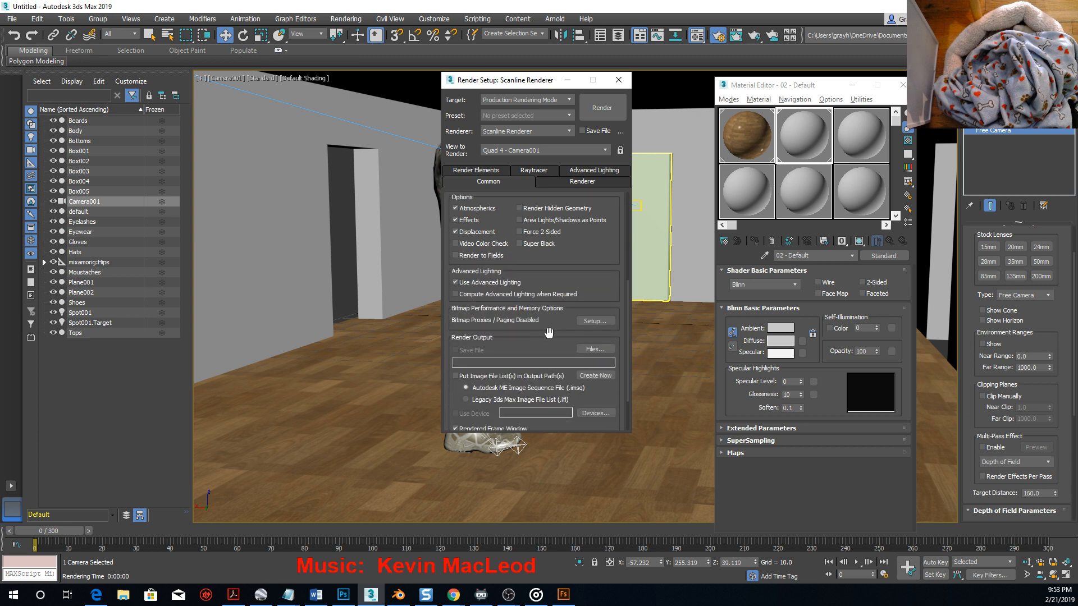
{"action": "scroll", "coordinate": [548, 333], "scroll_direction": "down", "scroll_amount": 2}
{"action": "left_click", "coordinate": [596, 288]}
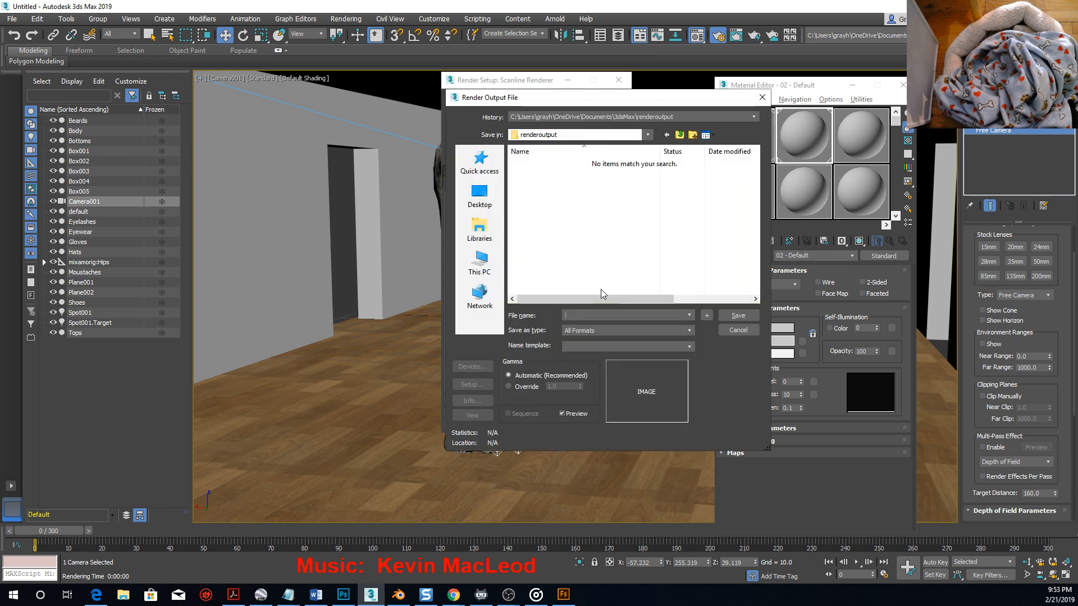
{"action": "left_click", "coordinate": [647, 135]}
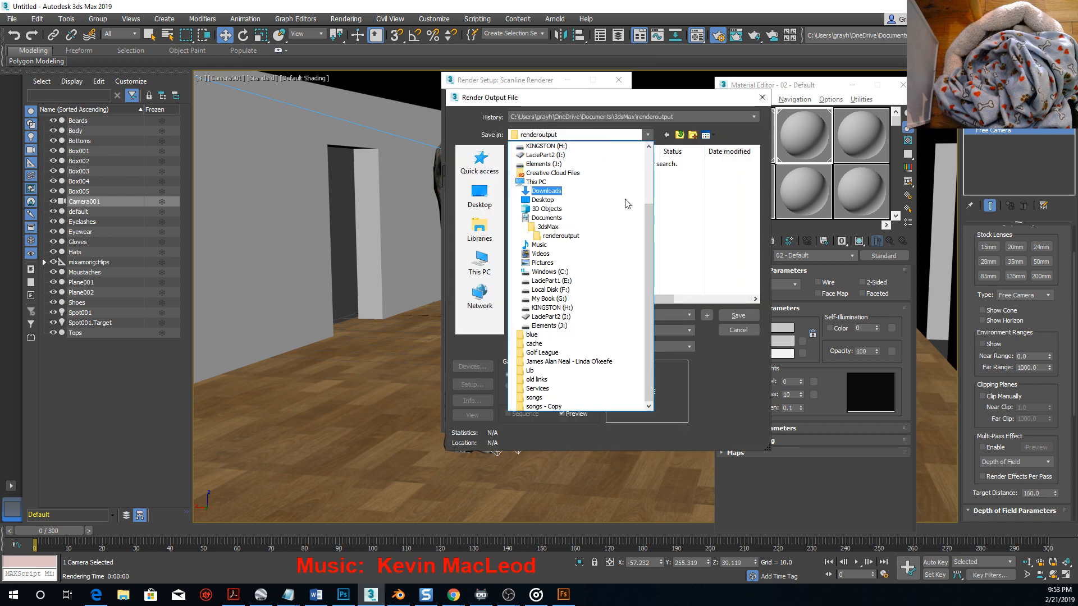
{"action": "left_click_drag", "start_coordinate": [649, 217], "coordinate": [649, 184]}
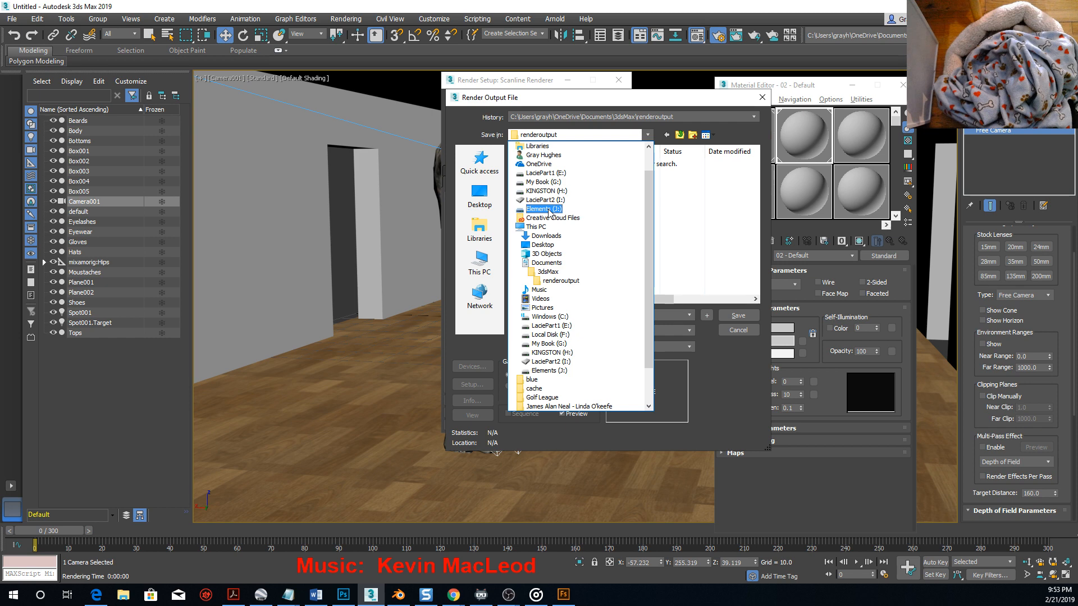
{"action": "left_click", "coordinate": [548, 209]}
{"action": "left_click", "coordinate": [643, 137]}
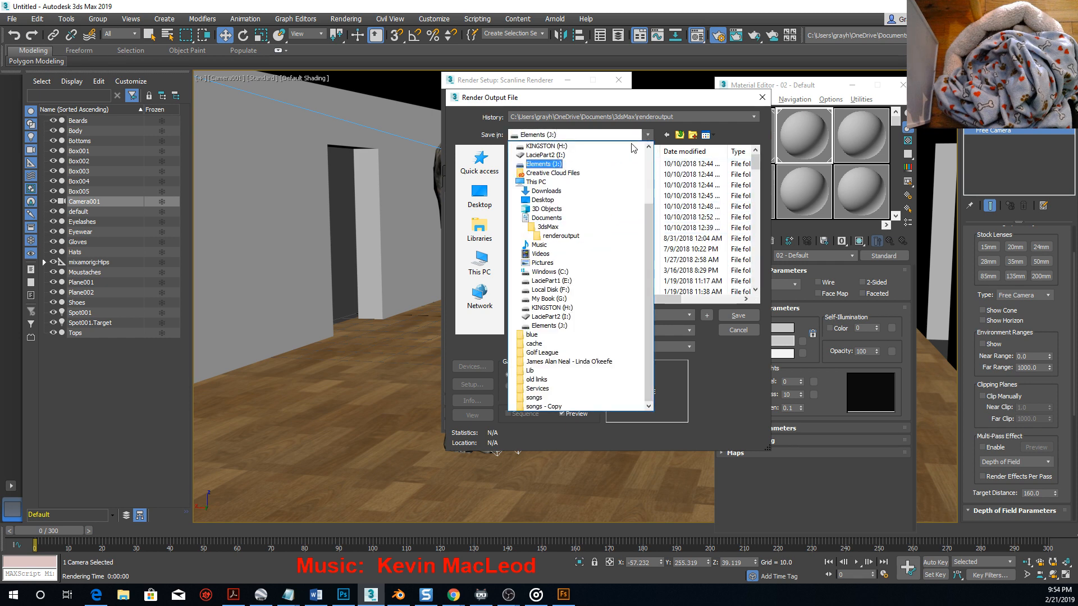
{"action": "left_click", "coordinate": [561, 290]}
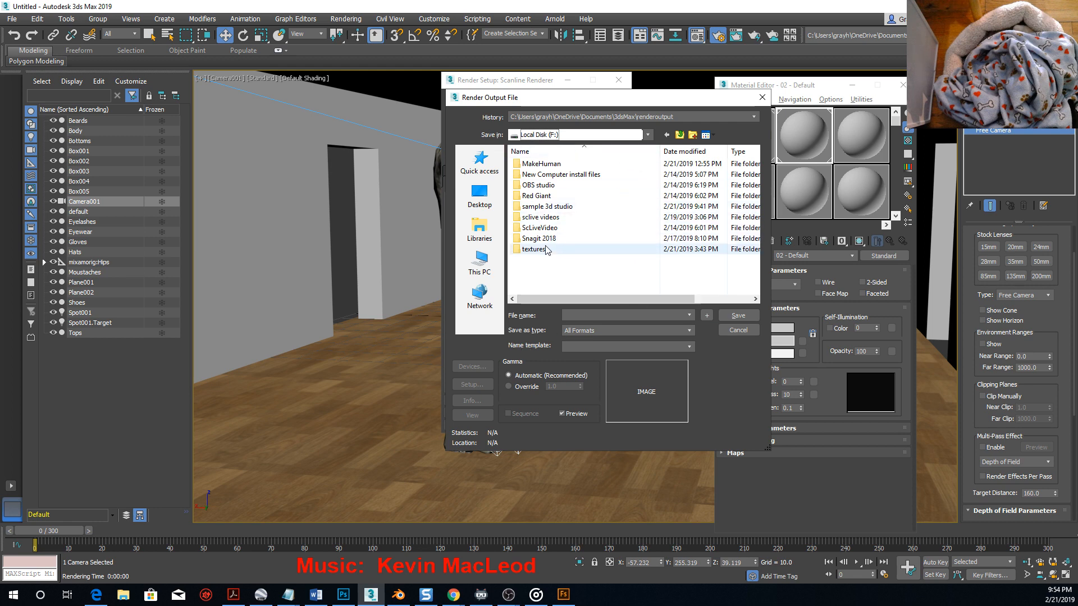
{"action": "double_click", "coordinate": [537, 207]}
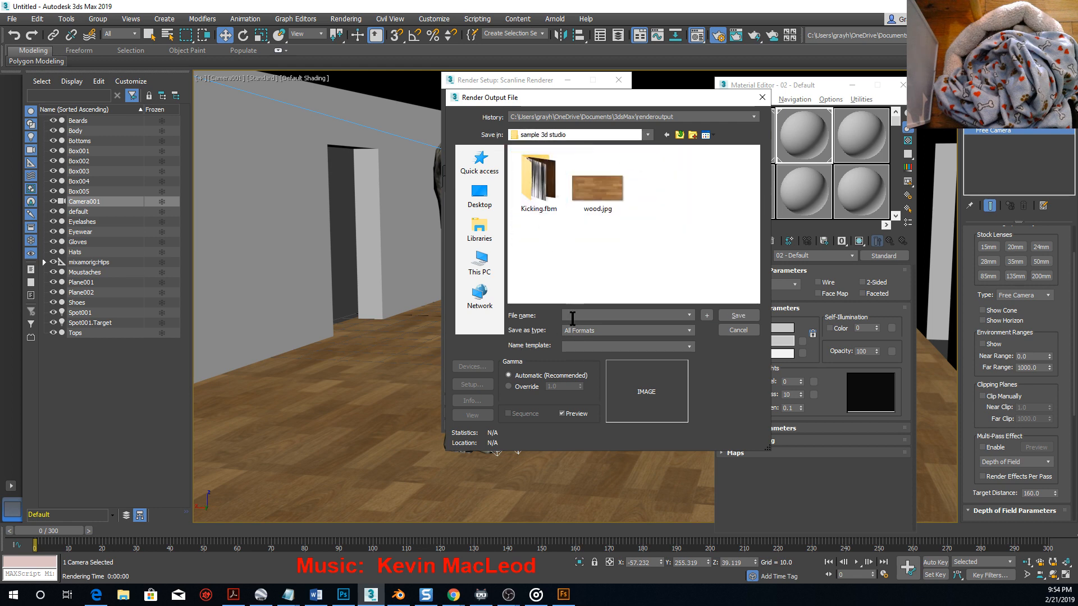
Create a folder named stills inside sample 3d studio and open it as the render output location.
{"action": "right_click", "coordinate": [567, 254]}
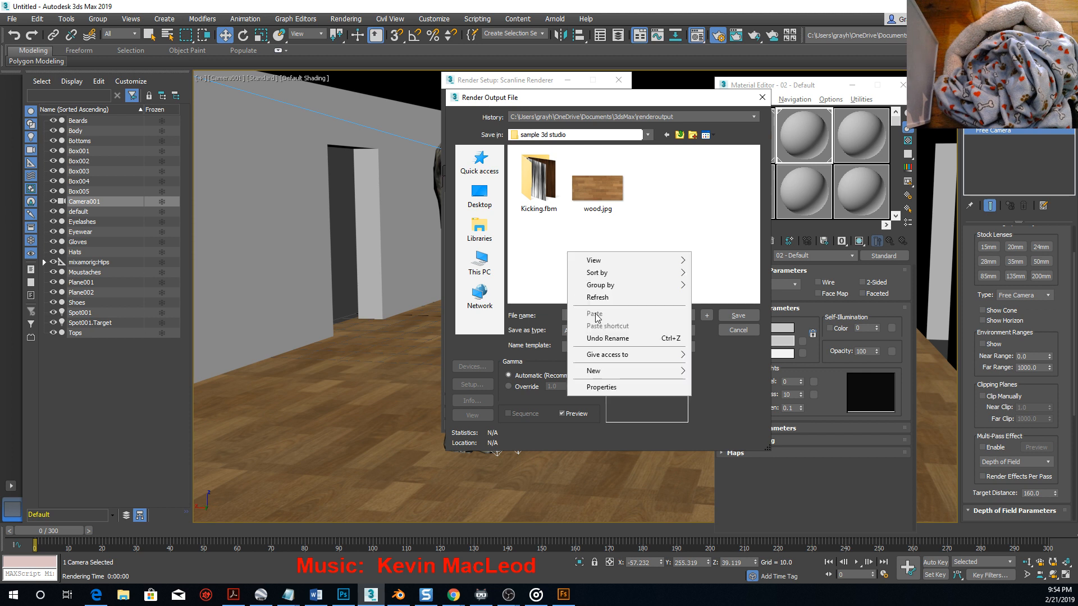
{"action": "mouse_move", "coordinate": [597, 373]}
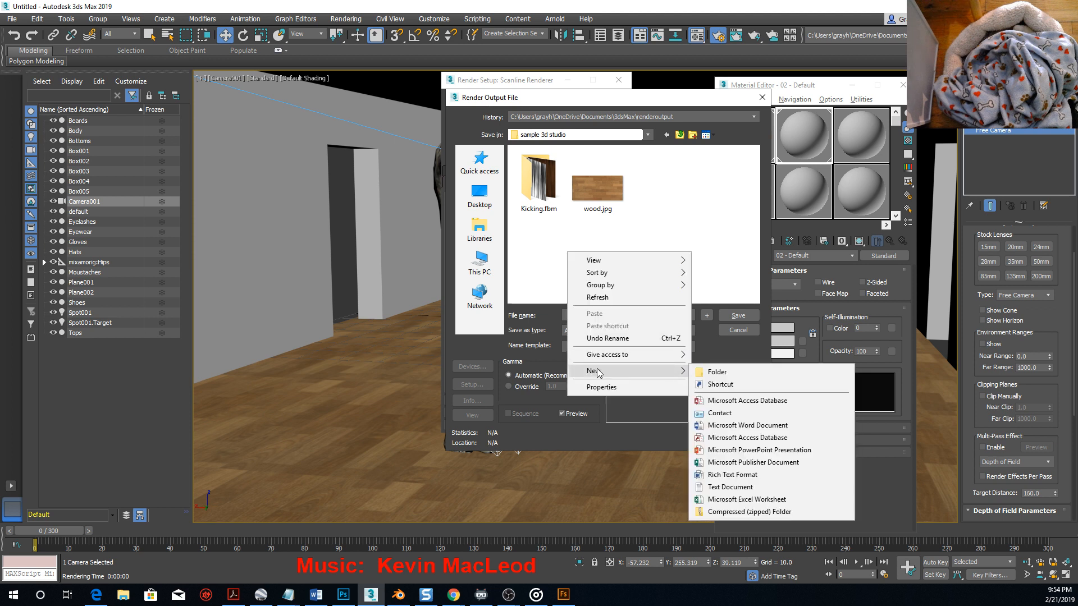
{"action": "left_click", "coordinate": [727, 370]}
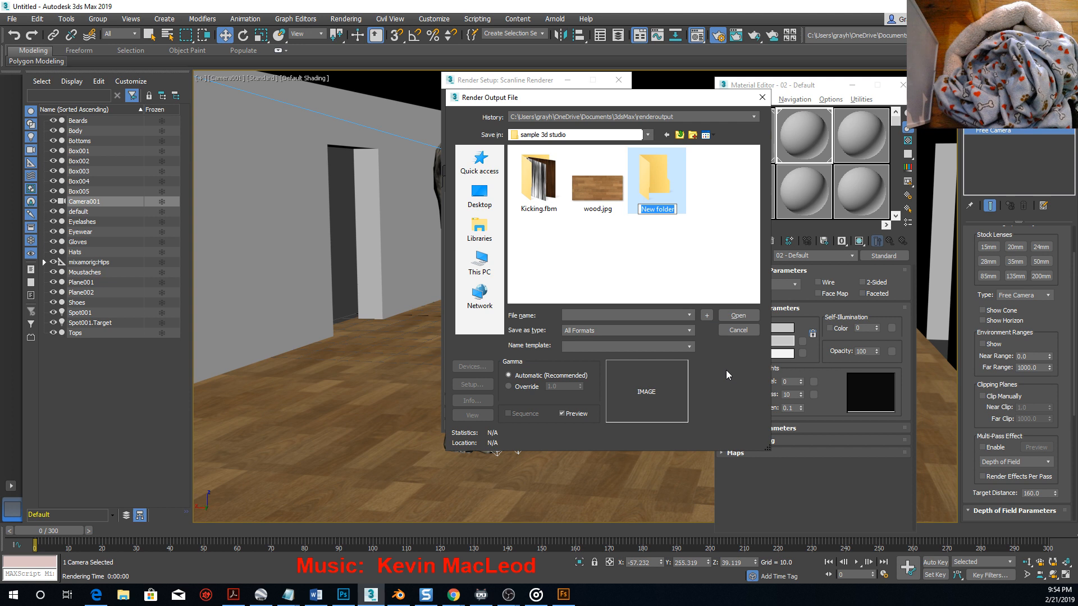
{"action": "type", "text": "stills"}
{"action": "key", "text": "Return"}
{"action": "double_click", "coordinate": [648, 170]}
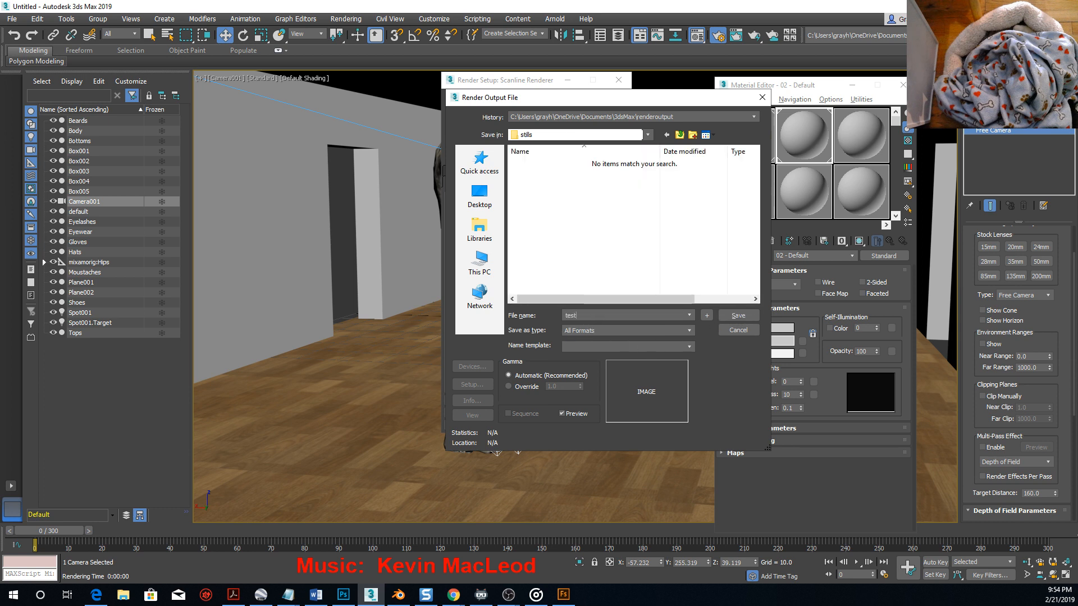
Save the render output as JPEG files named test, with image quality 100.
{"action": "left_click", "coordinate": [690, 332]}
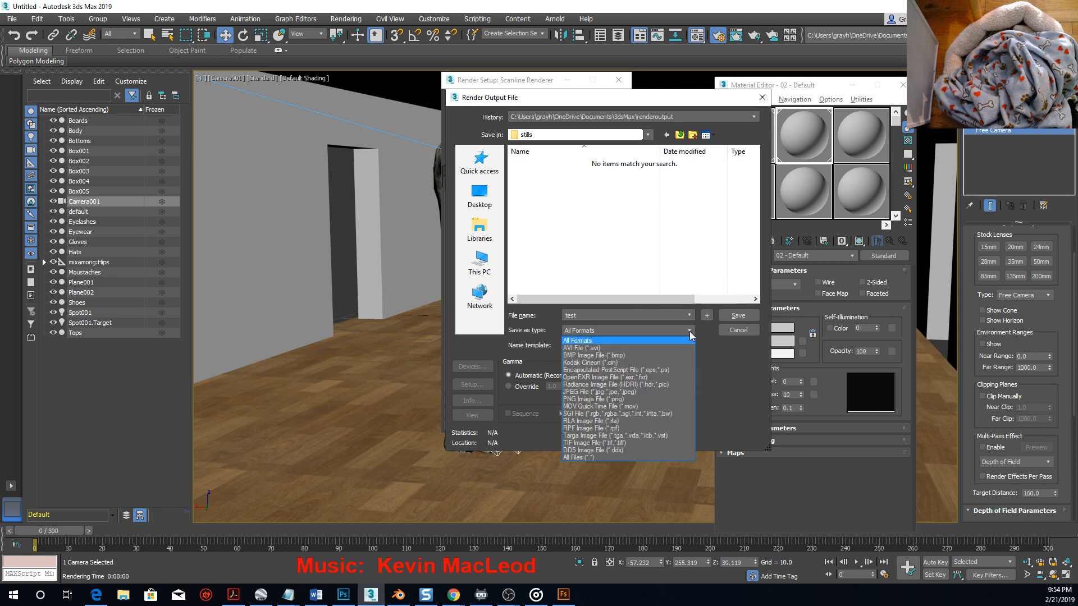
{"action": "left_click", "coordinate": [579, 392]}
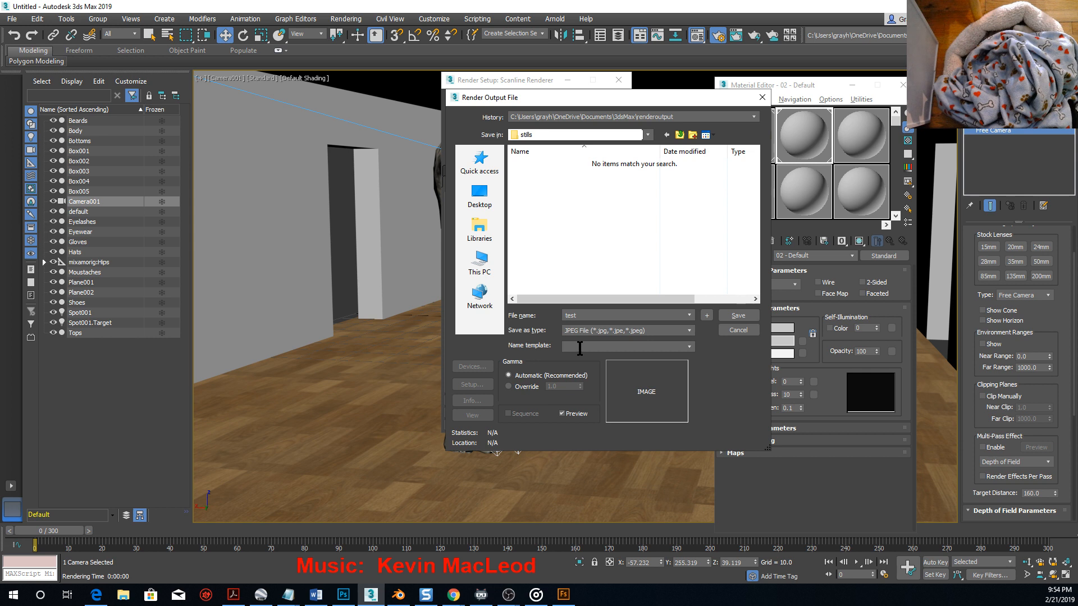
{"action": "left_click", "coordinate": [732, 316]}
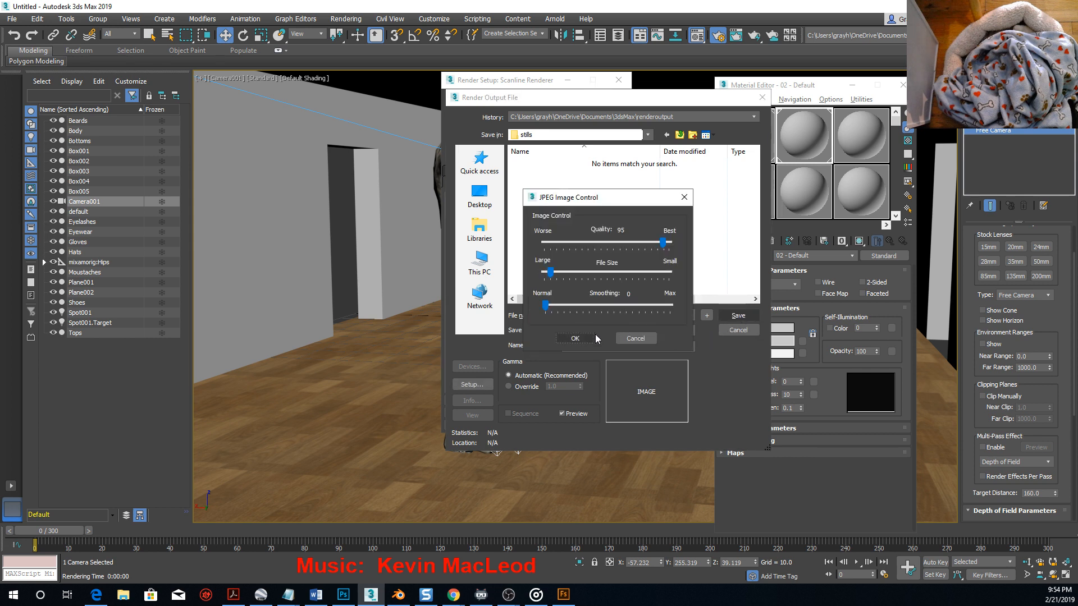
{"action": "left_click_drag", "start_coordinate": [667, 248], "coordinate": [758, 249]}
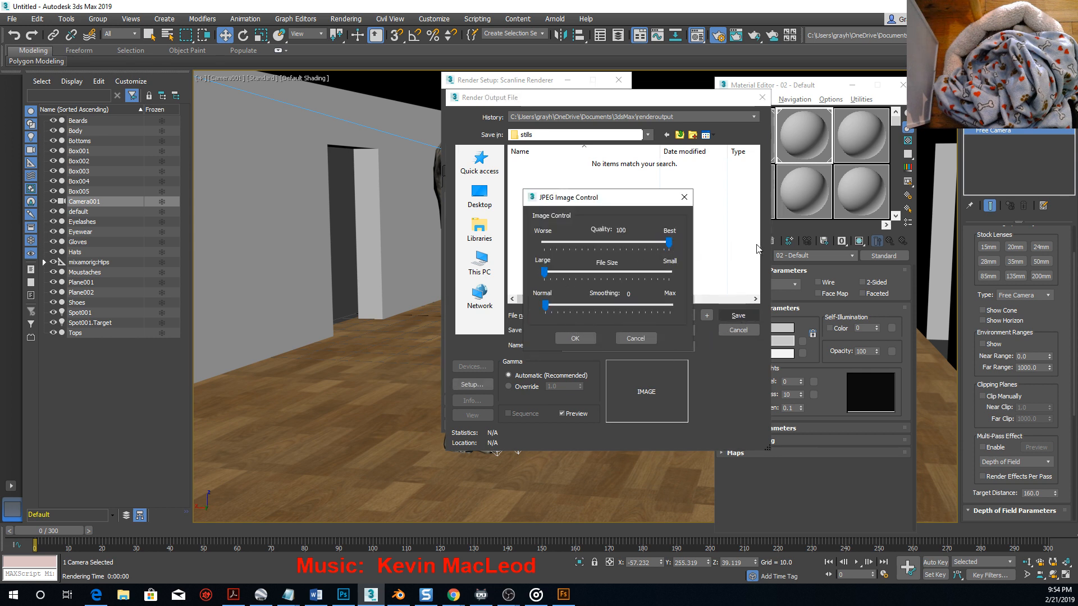
{"action": "left_click", "coordinate": [591, 338]}
Set the render output size to the HDTV (video) preset at 1280x720.
{"action": "scroll", "coordinate": [559, 230], "scroll_direction": "up", "scroll_amount": 5}
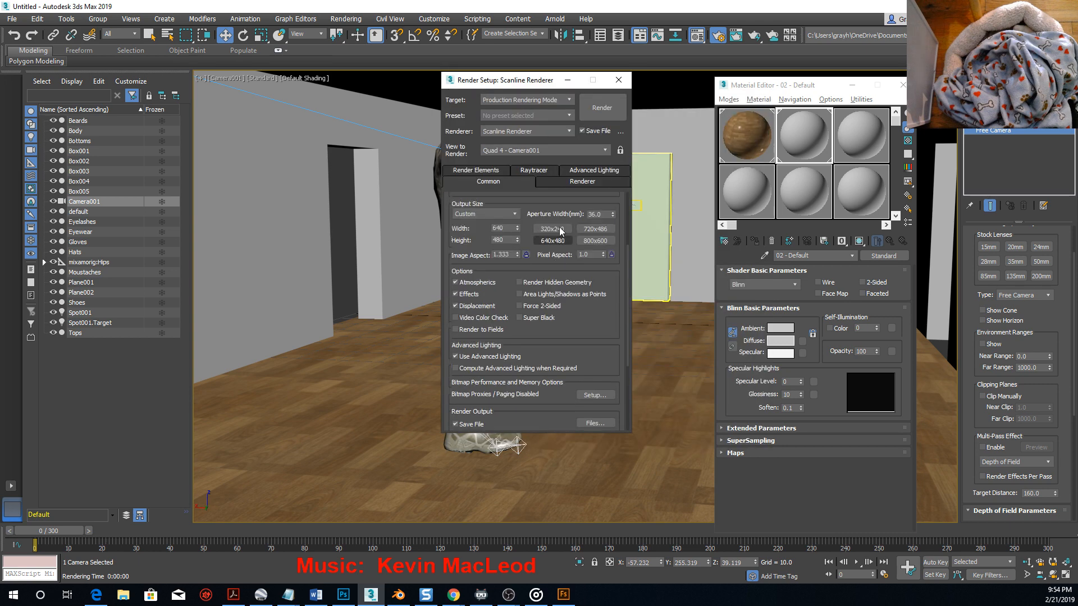
{"action": "scroll", "coordinate": [559, 230], "scroll_direction": "up", "scroll_amount": 1}
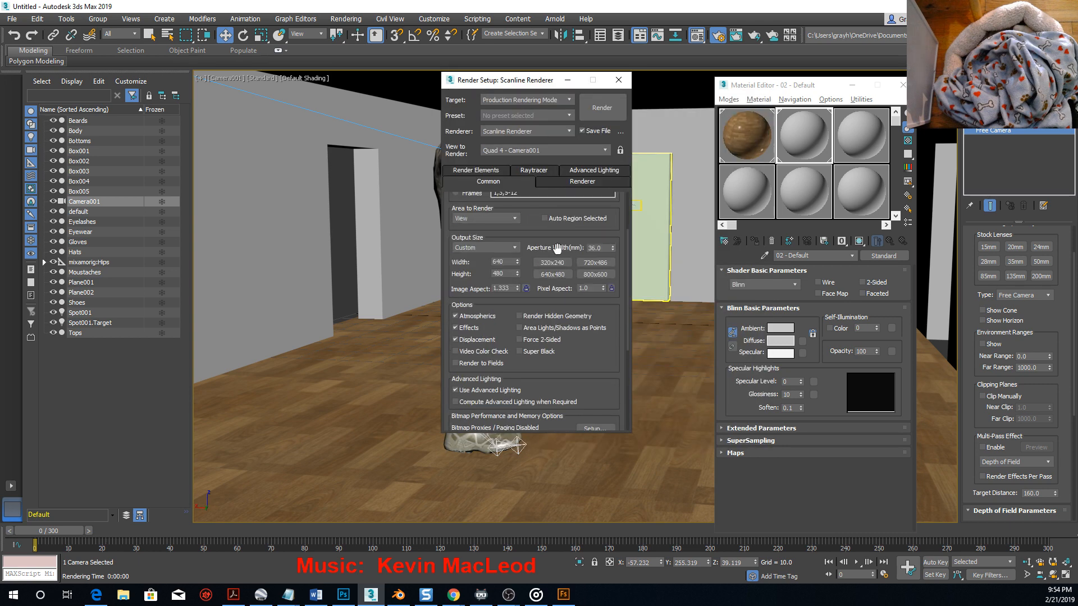
{"action": "left_click", "coordinate": [514, 248]}
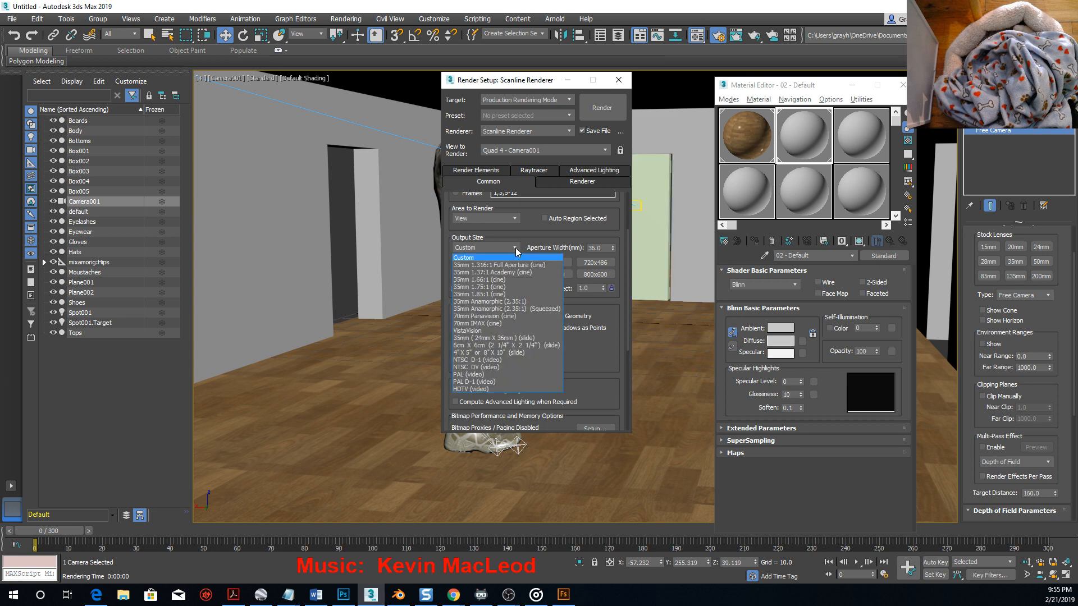
{"action": "left_click", "coordinate": [471, 389]}
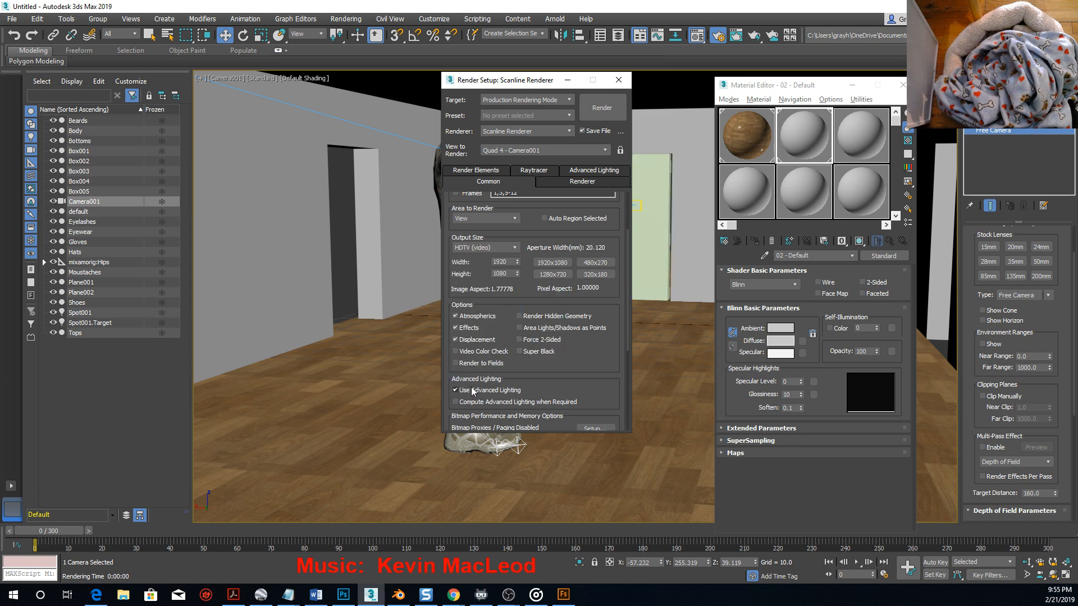
{"action": "left_click", "coordinate": [547, 275]}
Render the Camera001 animation frames, closing the rendered frame window, Render Setup and Material Editor when finished.
{"action": "left_click", "coordinate": [603, 116]}
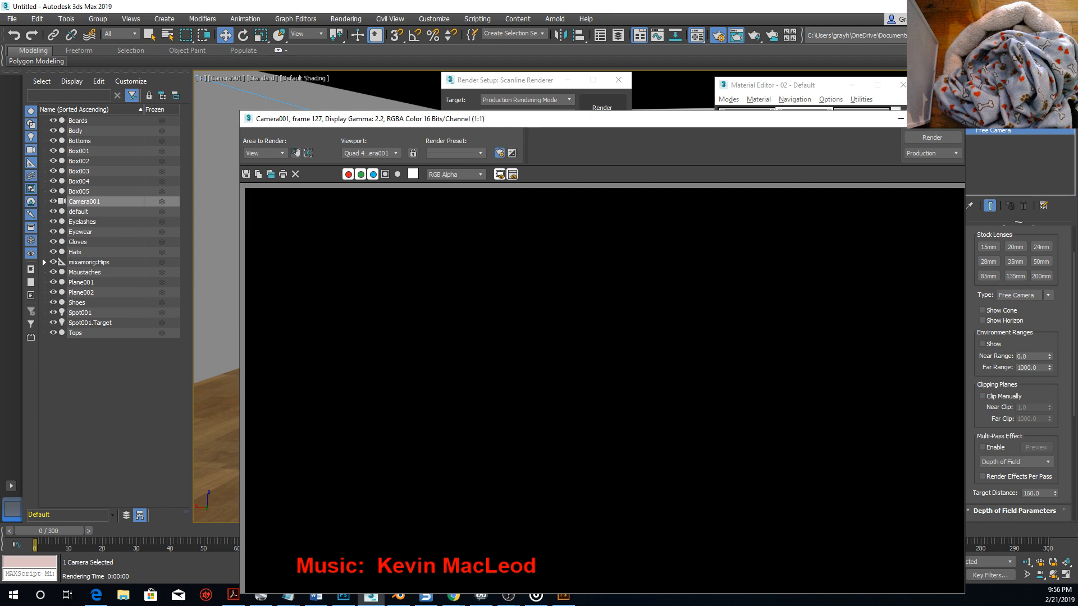
{"action": "left_click", "coordinate": [952, 119]}
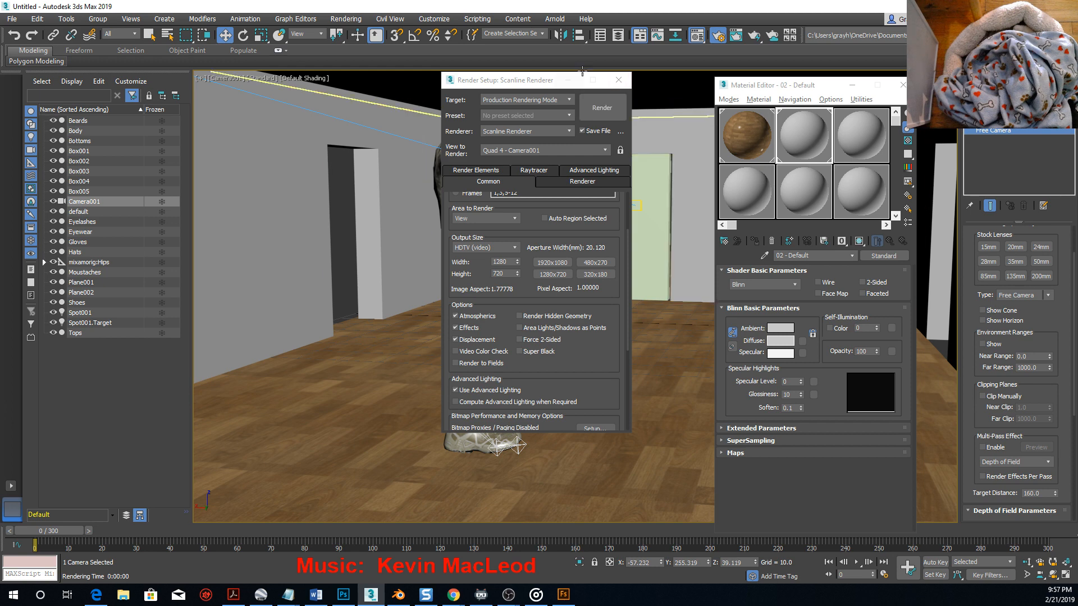
{"action": "left_click", "coordinate": [618, 80]}
{"action": "key", "text": "m"}
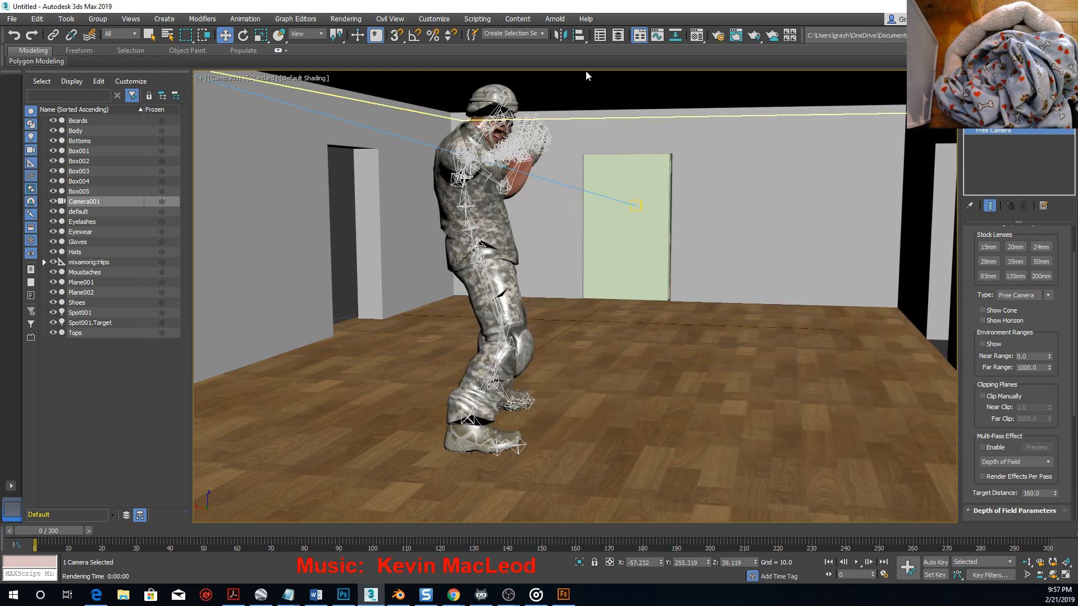
Save the scene as test.max in the sample 3d studio folder on Local Disk (F:).
{"action": "left_click", "coordinate": [12, 18]}
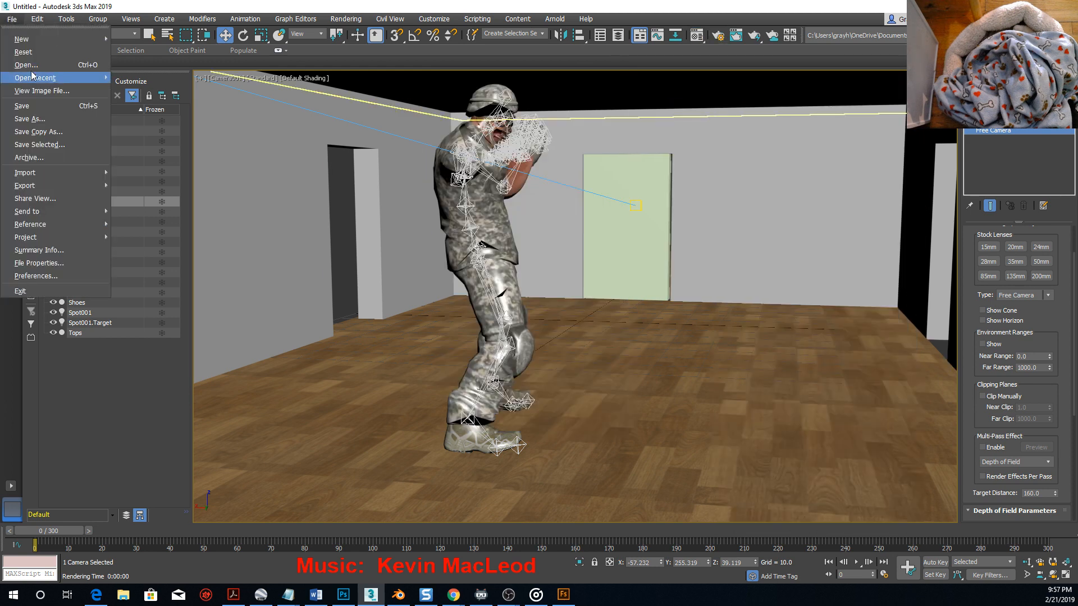
{"action": "left_click", "coordinate": [32, 115]}
{"action": "left_click", "coordinate": [201, 59]}
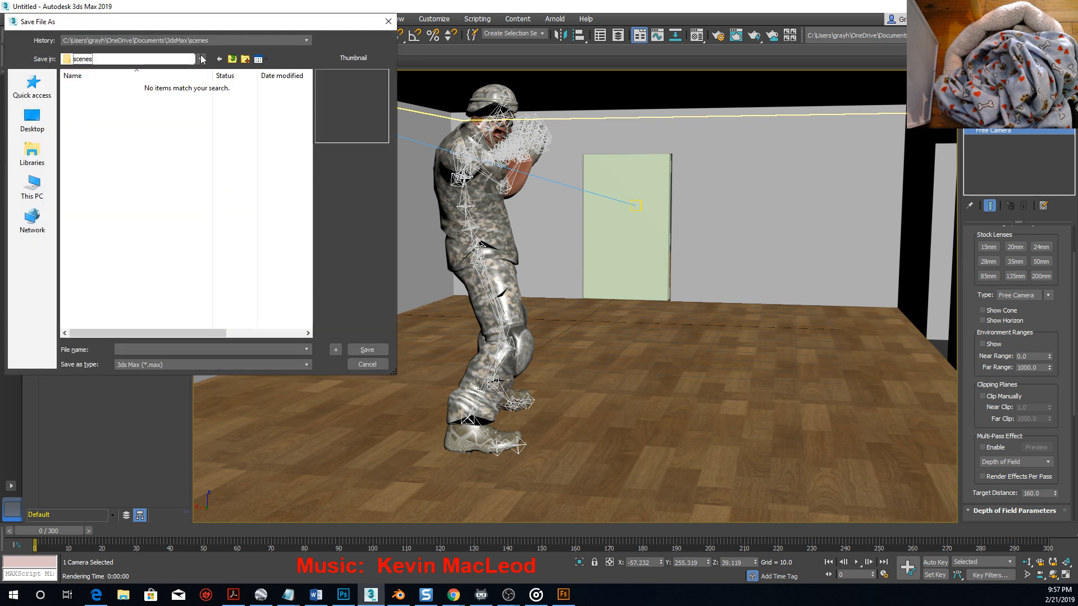
{"action": "left_click", "coordinate": [101, 214]}
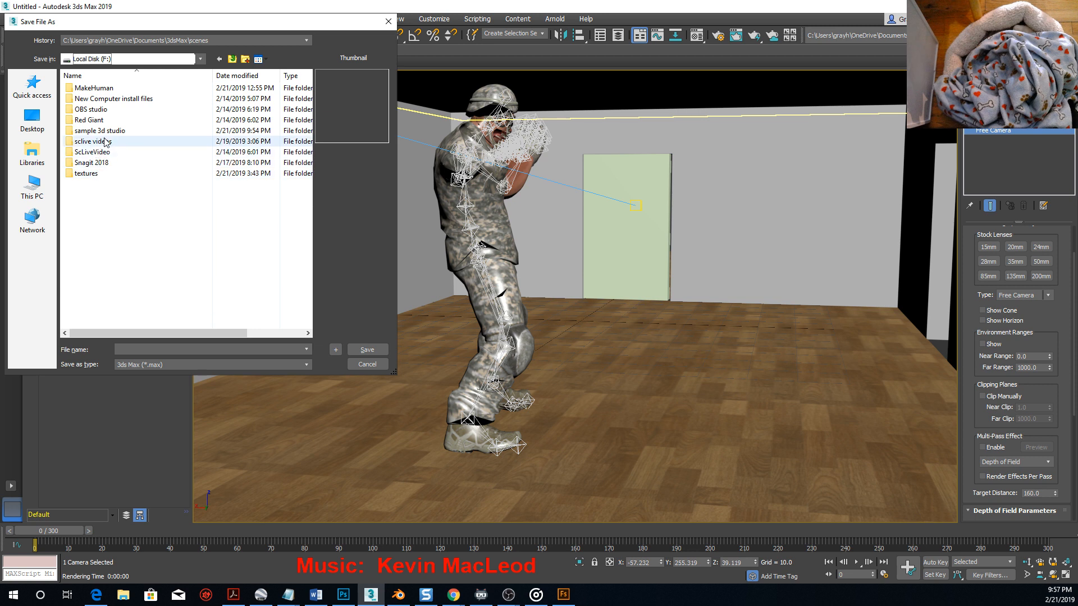
{"action": "double_click", "coordinate": [99, 132]}
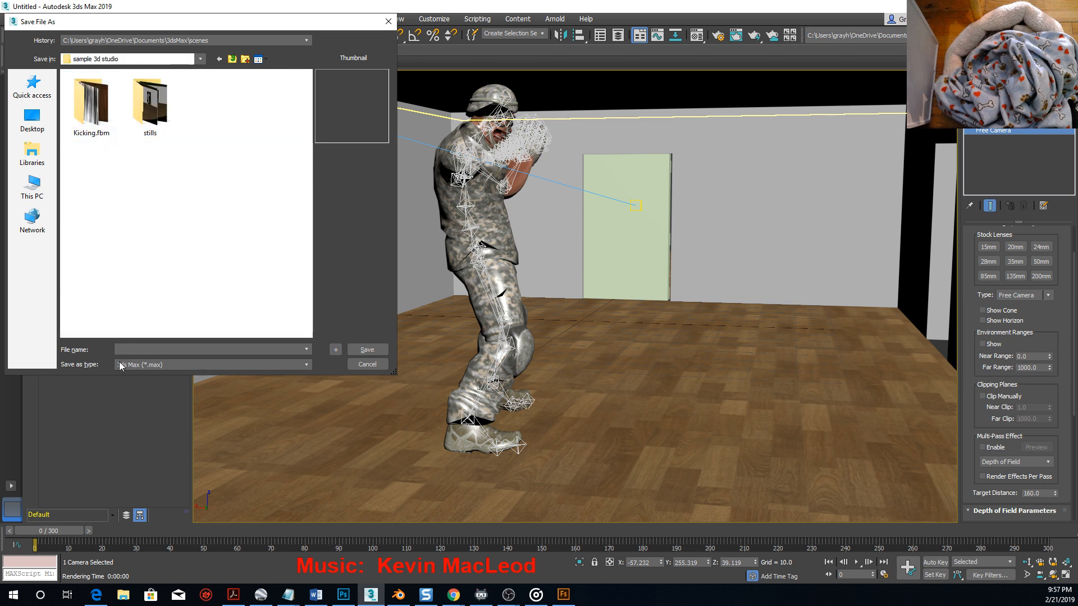
{"action": "left_click", "coordinate": [135, 349]}
{"action": "type", "text": "test.max"}
{"action": "left_click", "coordinate": [362, 351]}
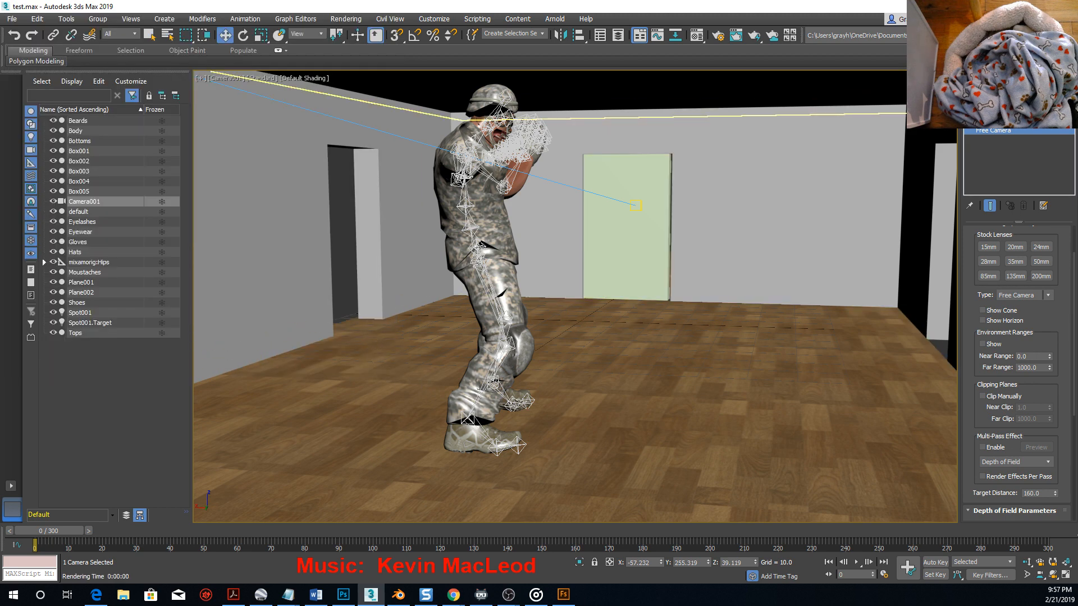
Close 3ds Max and the Mixamo browser window, and open the recent project Untitled2.prproj in Adobe Premiere Pro.
{"action": "left_click", "coordinate": [1065, 6]}
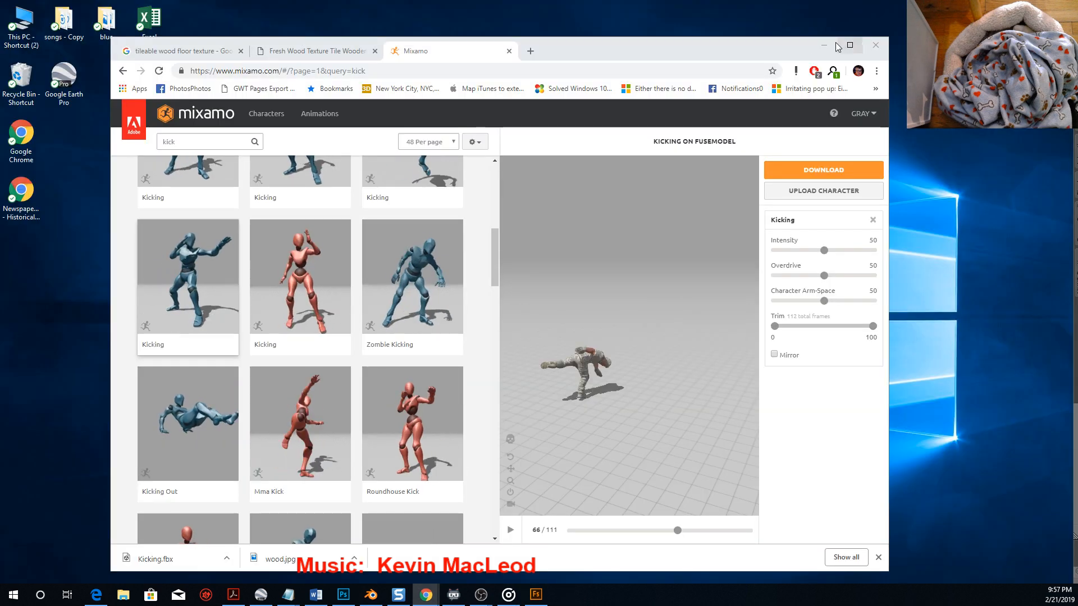
{"action": "left_click", "coordinate": [876, 46]}
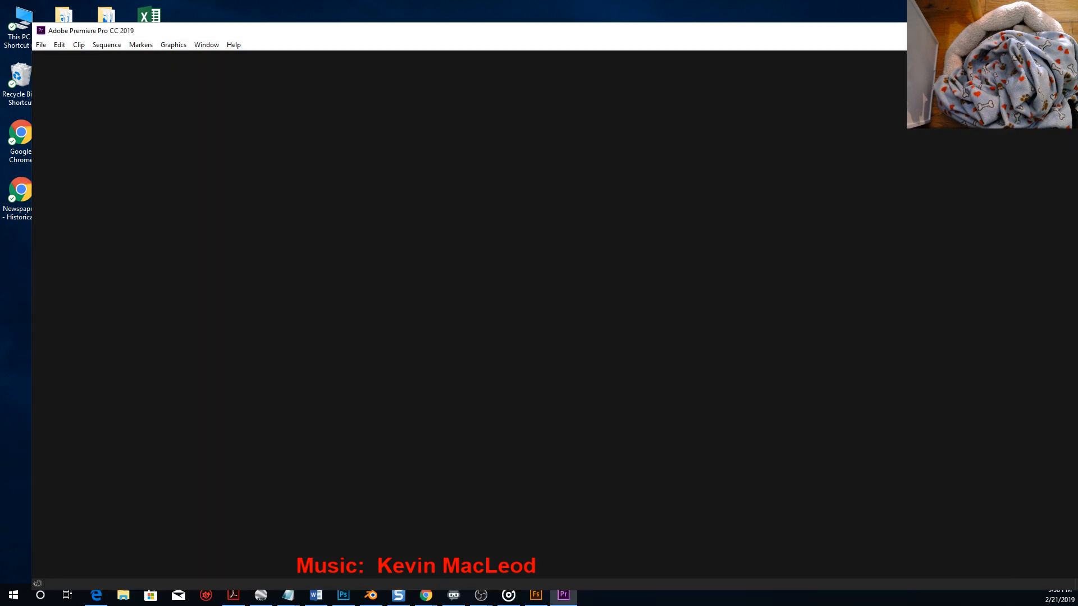
{"action": "left_click", "coordinate": [41, 44]}
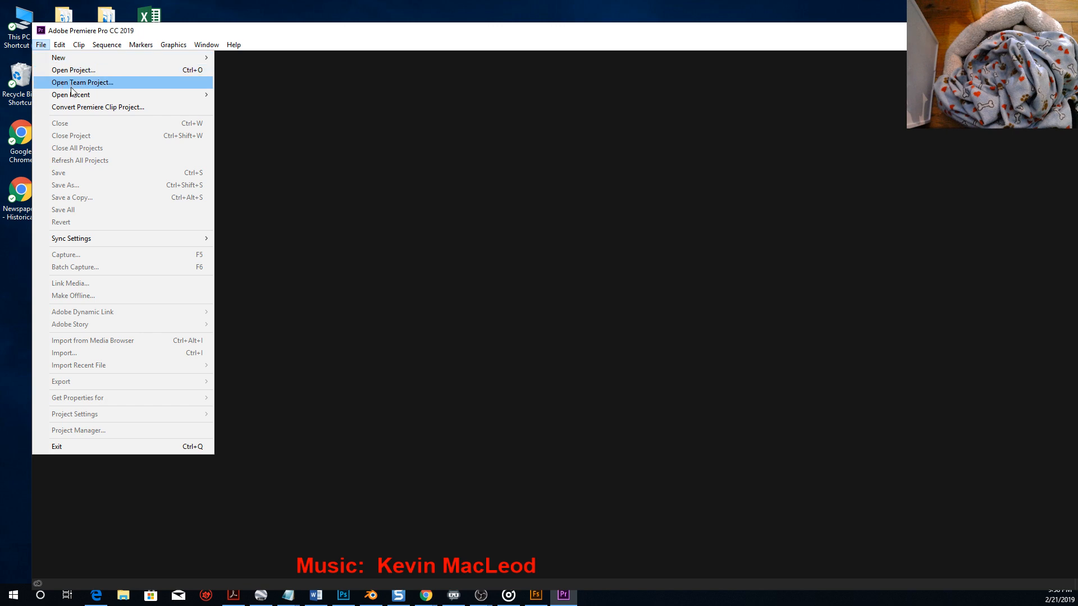
{"action": "mouse_move", "coordinate": [73, 94]}
{"action": "left_click", "coordinate": [287, 94]}
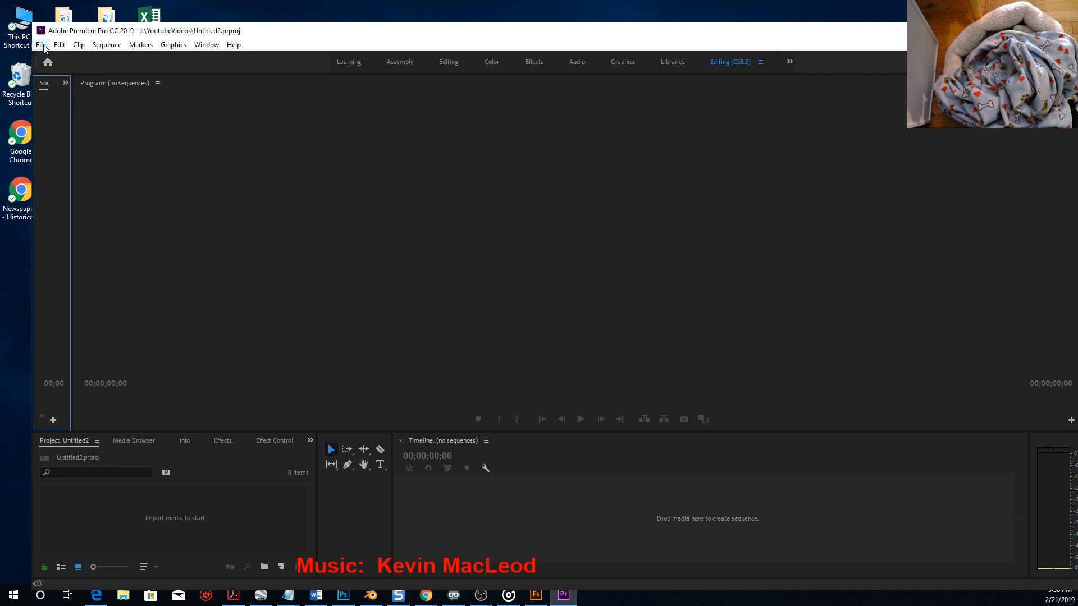
Import the stills folder's JPEGs from sample 3d studio on Local Disk (F:) as an image sequence starting at test0000.jpg.
{"action": "left_click", "coordinate": [43, 47]}
{"action": "left_click", "coordinate": [60, 354]}
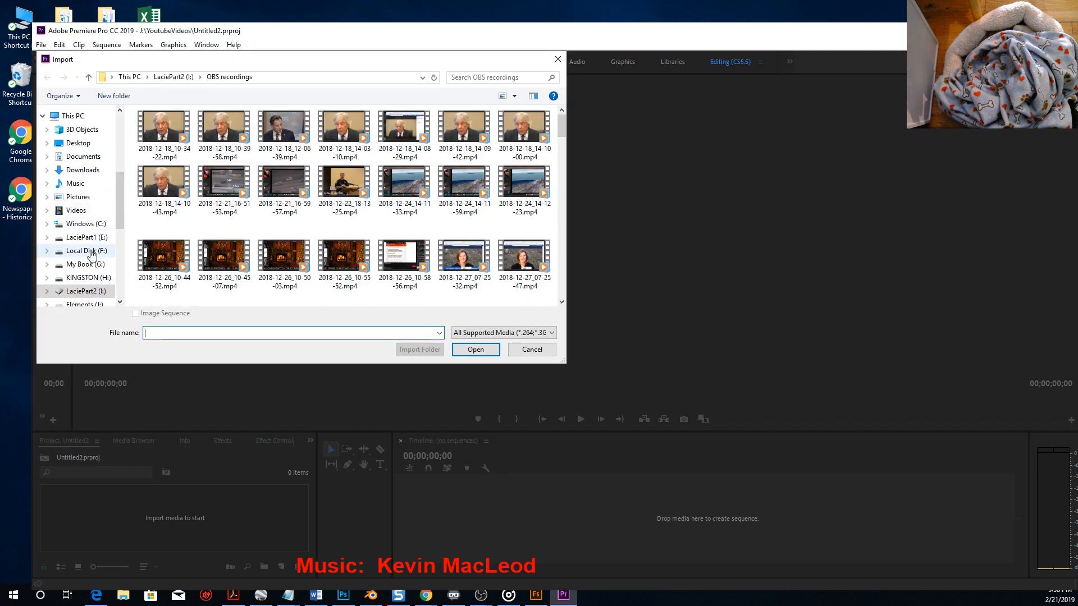
{"action": "left_click", "coordinate": [90, 251]}
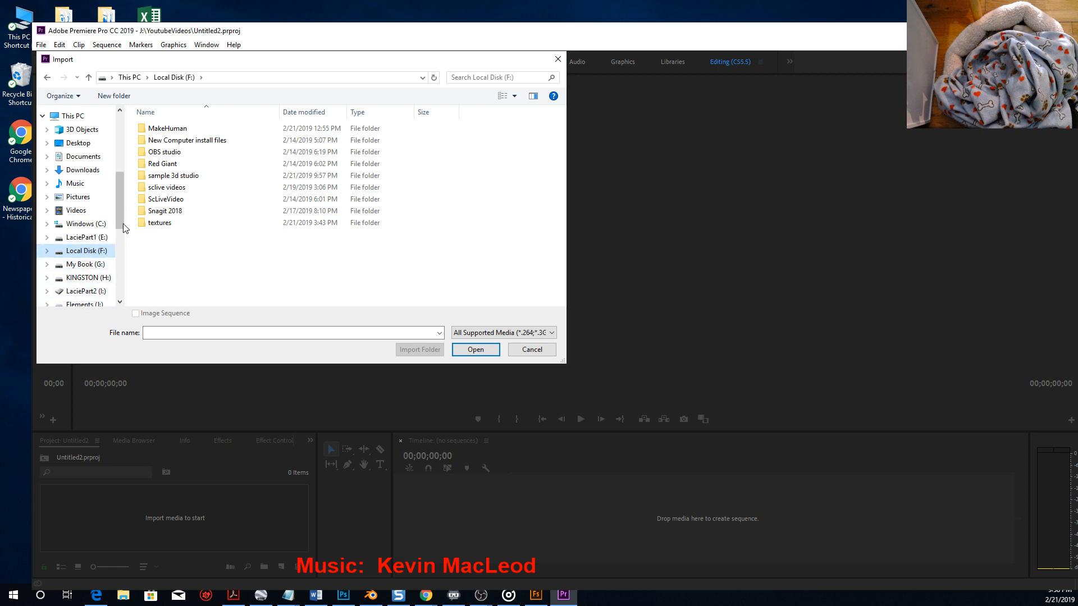
{"action": "left_click_drag", "start_coordinate": [123, 224], "coordinate": [123, 253]}
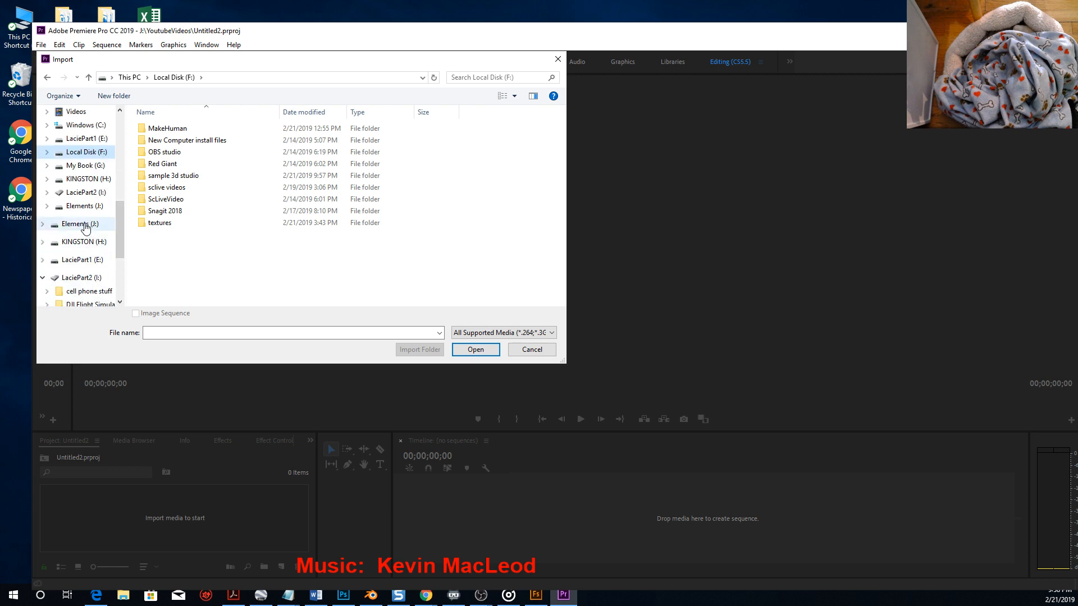
{"action": "left_click", "coordinate": [163, 179]}
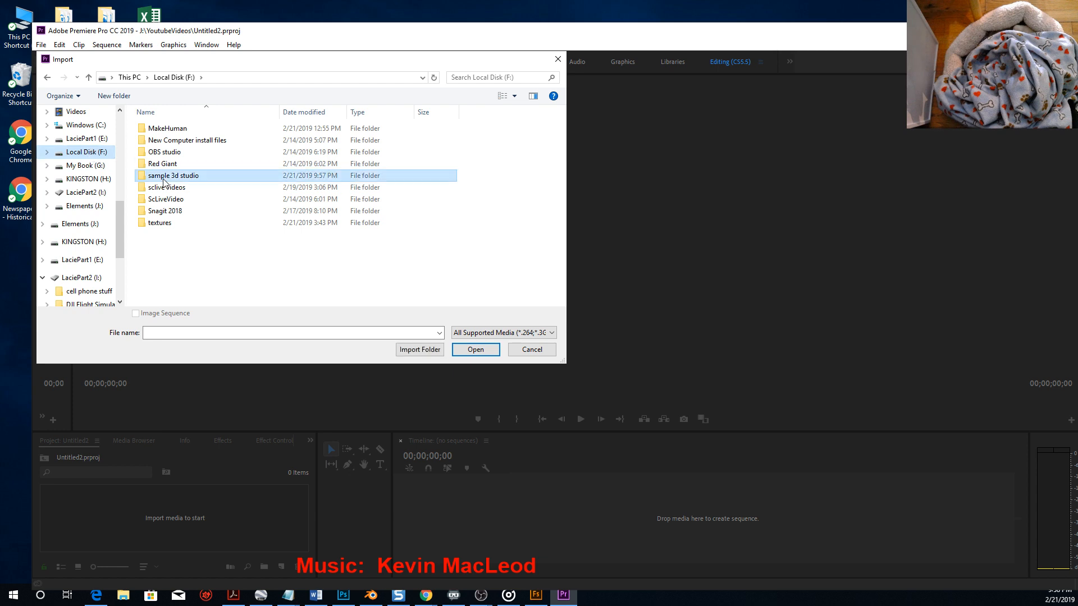
{"action": "double_click", "coordinate": [163, 177]}
{"action": "double_click", "coordinate": [223, 143]}
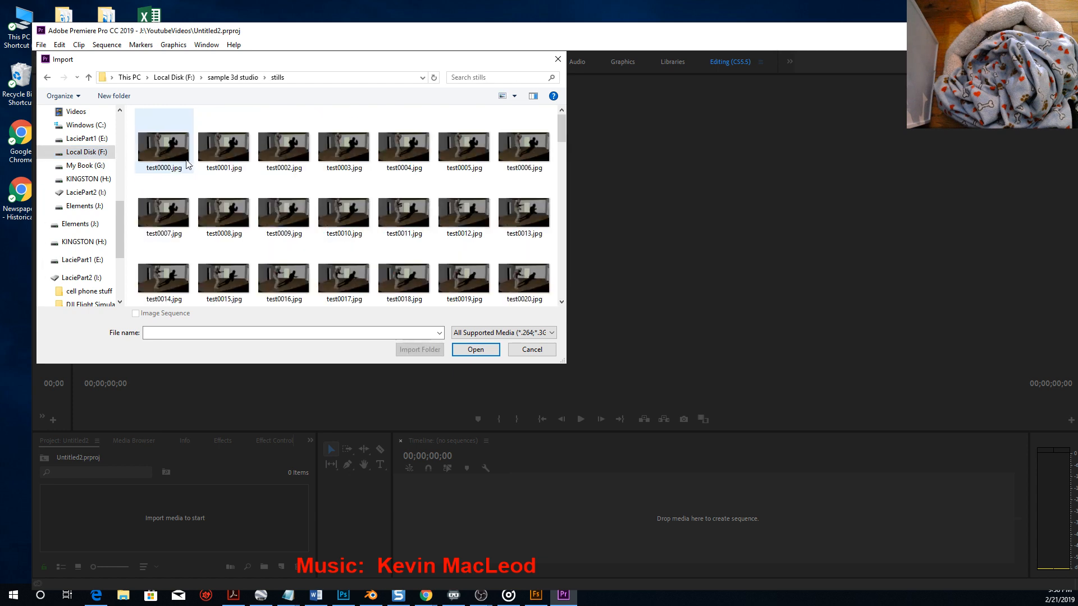
{"action": "left_click", "coordinate": [167, 148]}
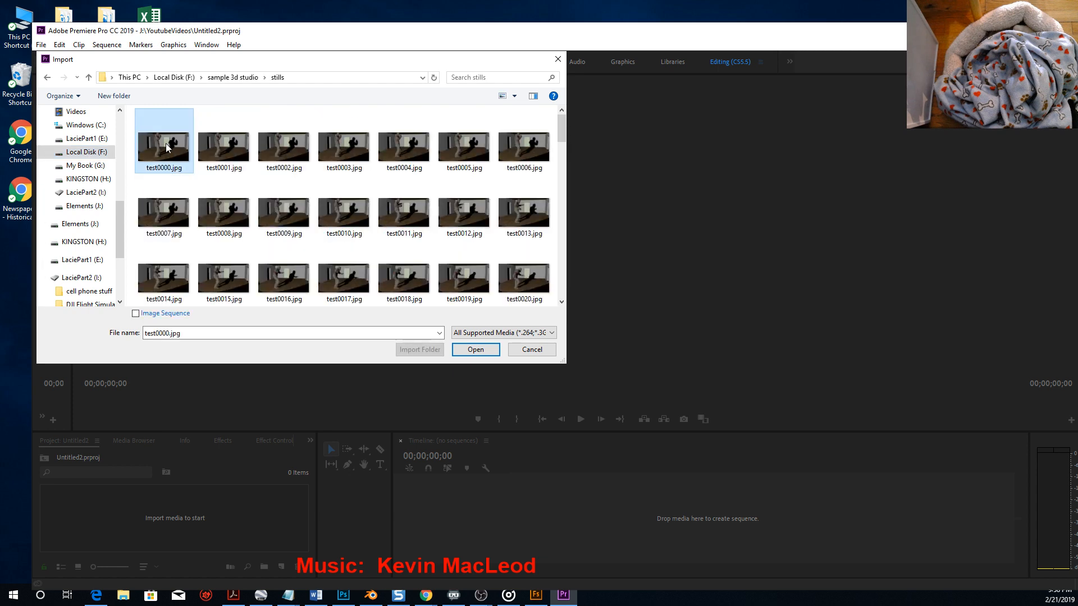
{"action": "left_click", "coordinate": [136, 314]}
{"action": "left_click", "coordinate": [475, 349]}
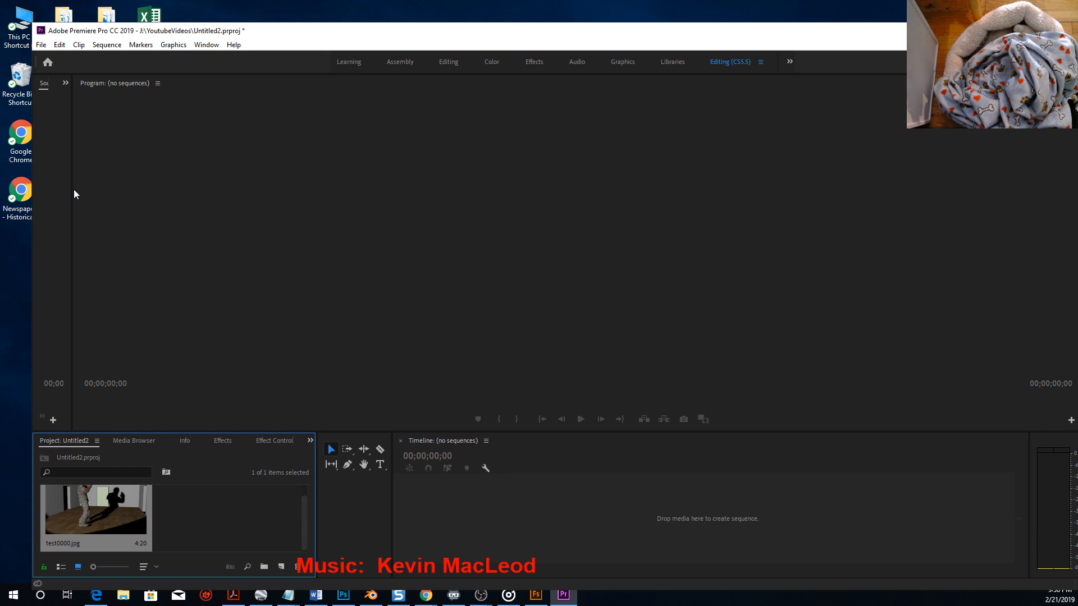
Widen the Source monitor, try the Editing workspace, and return to the Editing (CS5.5) workspace.
{"action": "left_click_drag", "start_coordinate": [72, 194], "coordinate": [336, 200]}
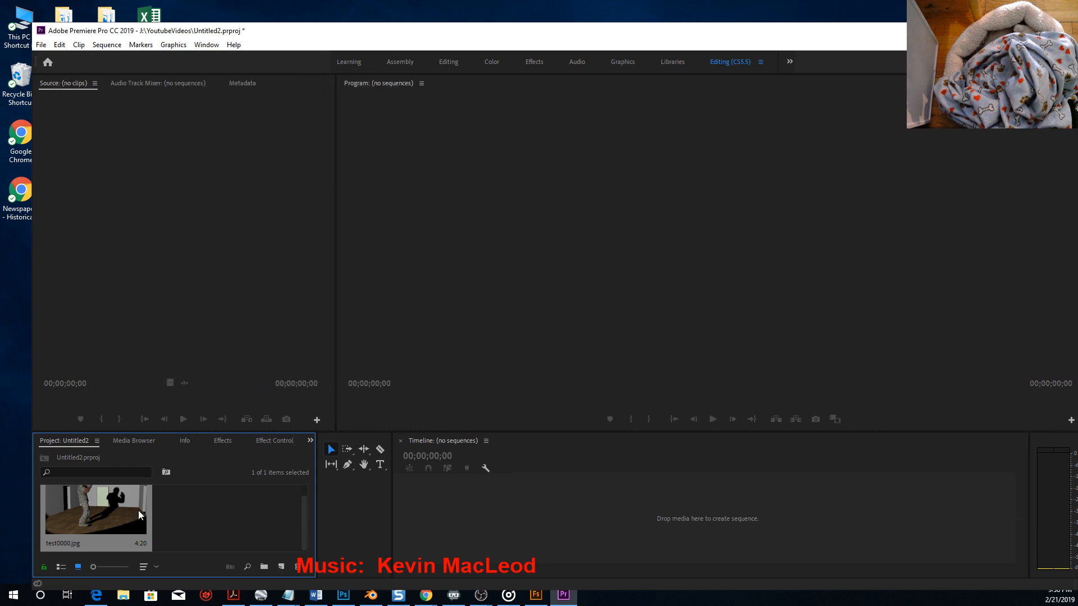
{"action": "left_click", "coordinate": [207, 45]}
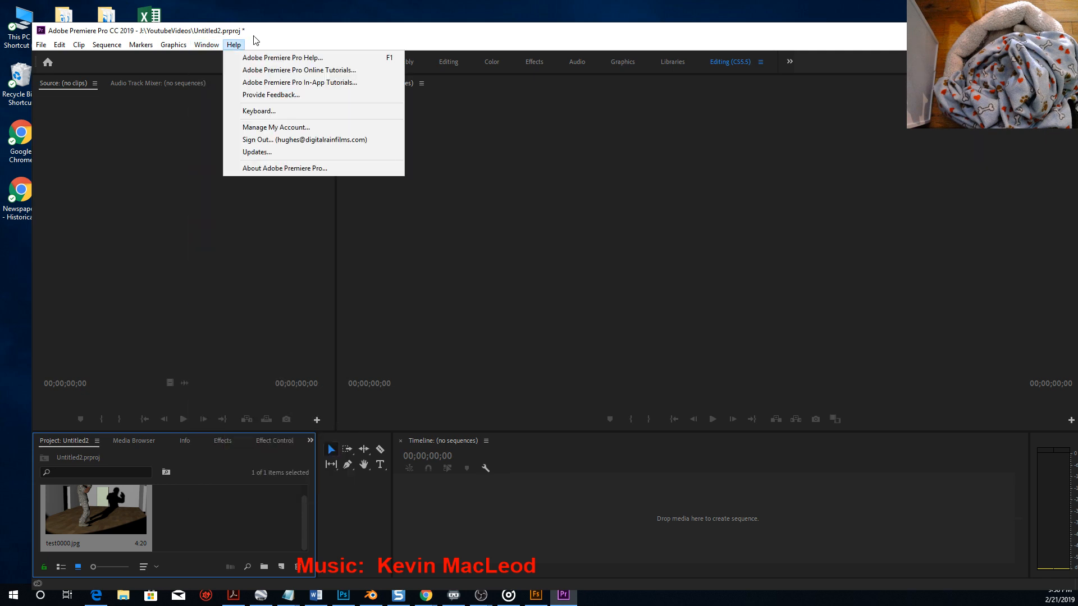
{"action": "left_click", "coordinate": [207, 45]}
{"action": "left_click", "coordinate": [206, 45]}
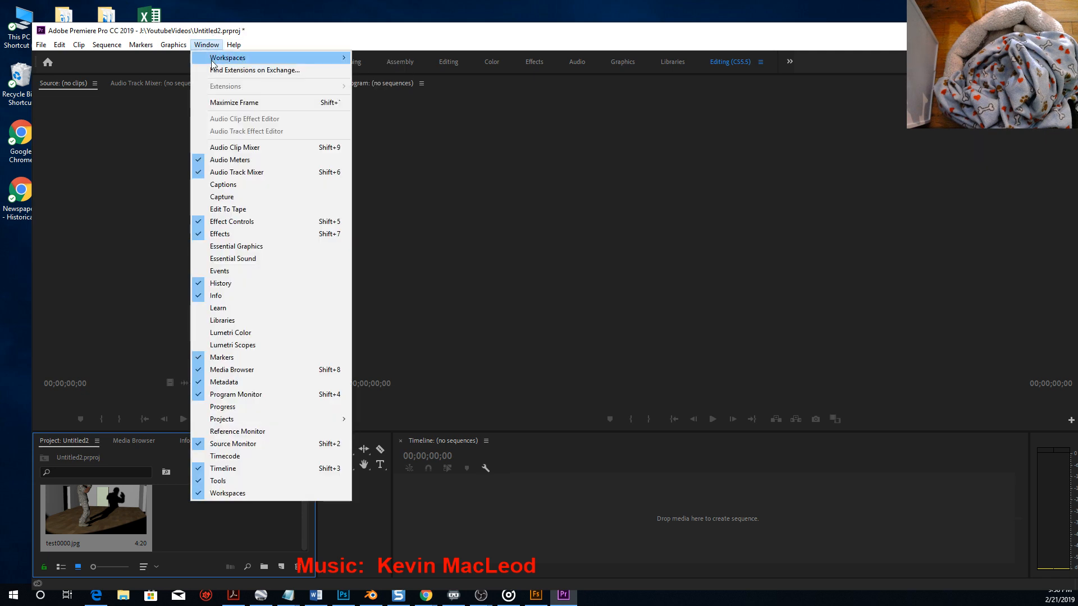
{"action": "mouse_move", "coordinate": [231, 61]}
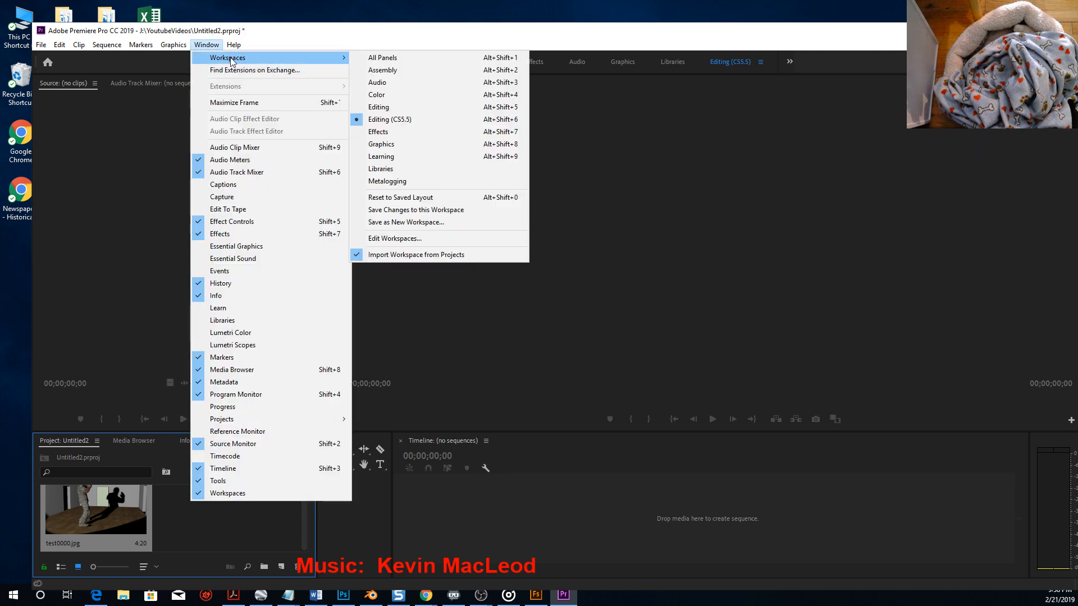
{"action": "left_click", "coordinate": [385, 120]}
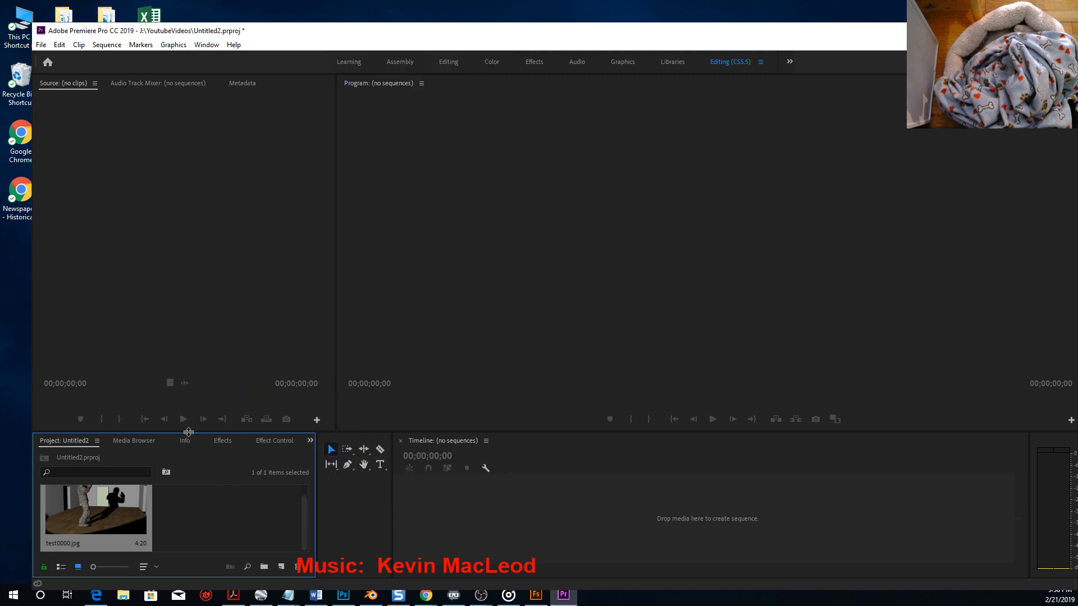
{"action": "left_click", "coordinate": [206, 45]}
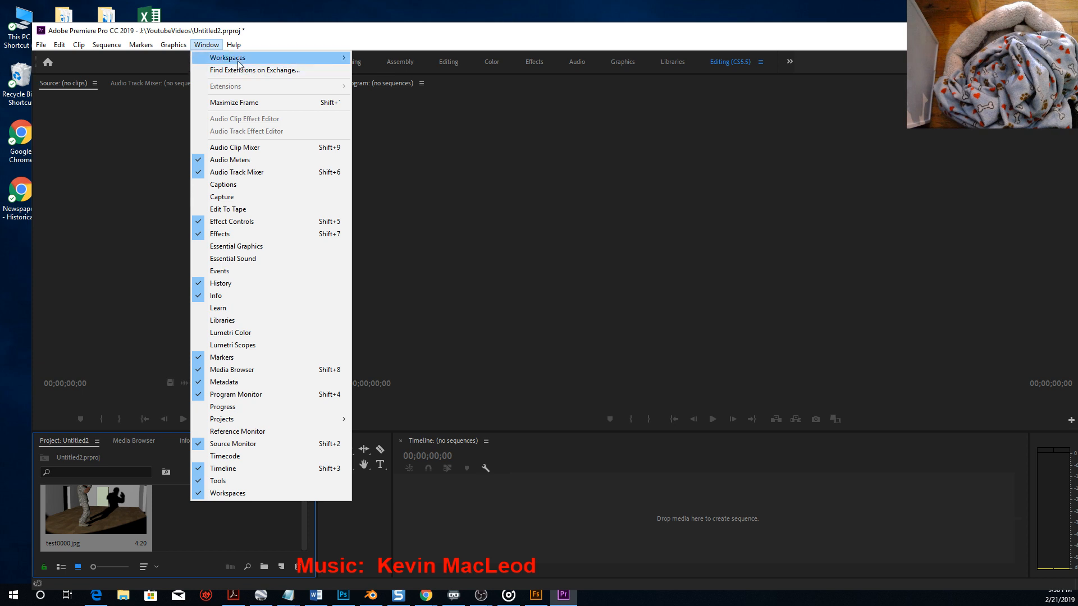
{"action": "mouse_move", "coordinate": [241, 59]}
{"action": "left_click", "coordinate": [369, 105]}
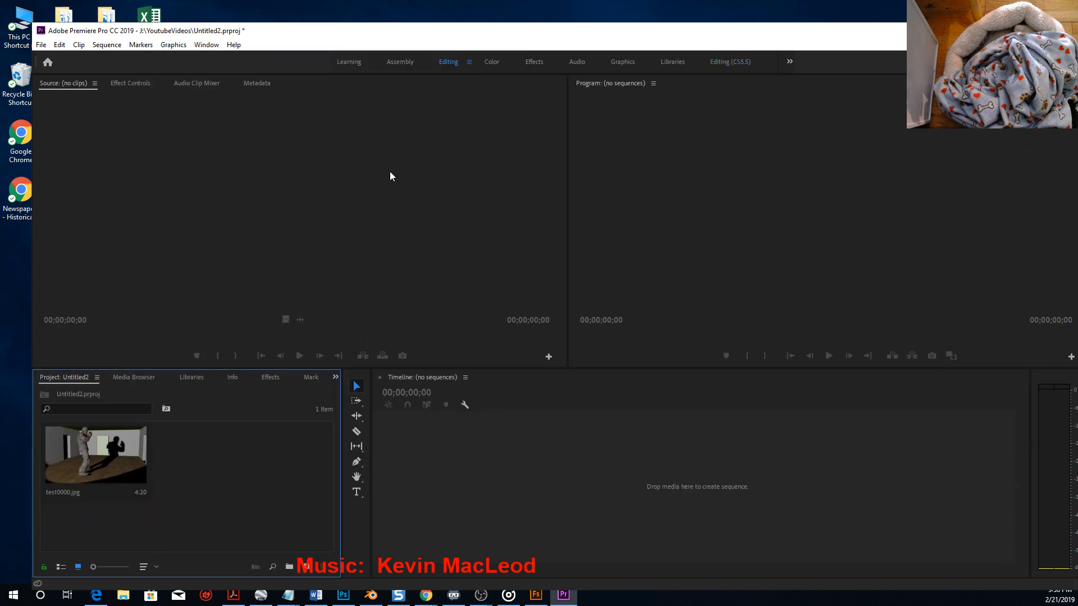
{"action": "left_click", "coordinate": [206, 45]}
{"action": "mouse_move", "coordinate": [238, 58]}
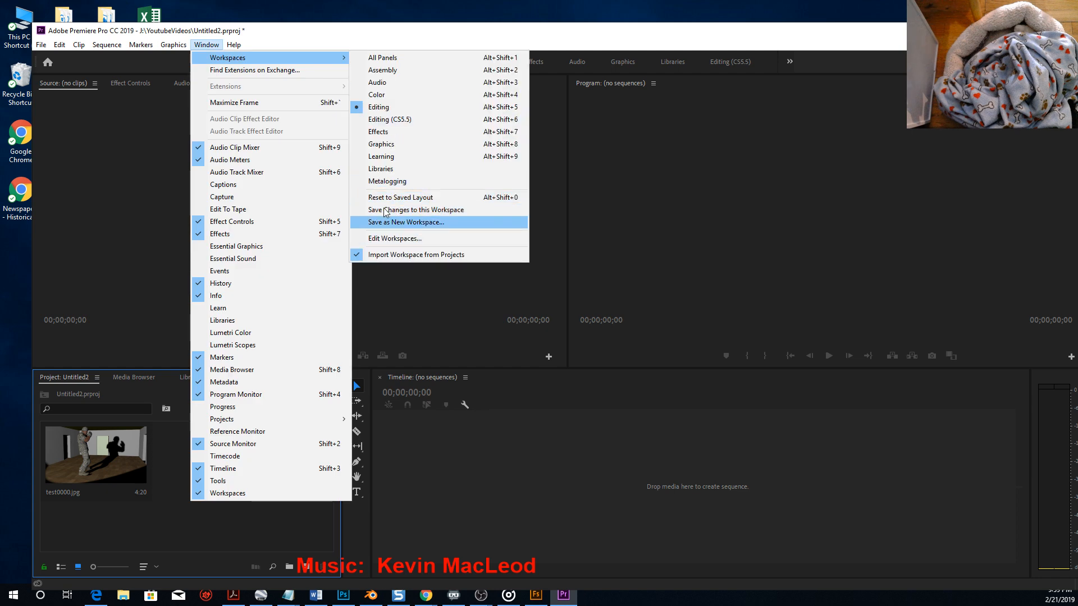
{"action": "left_click", "coordinate": [391, 119]}
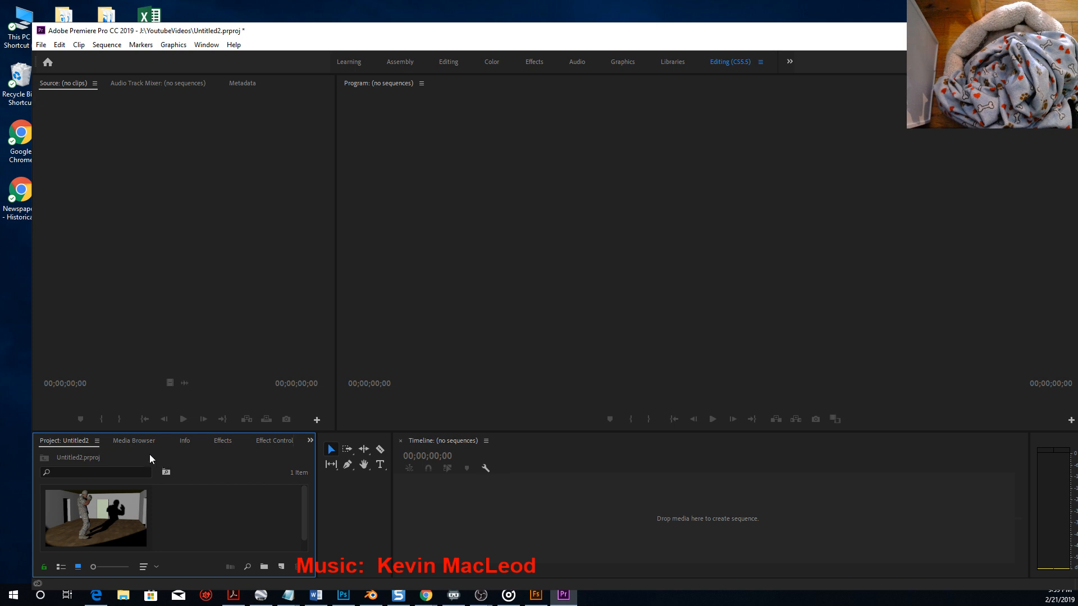
Dock the Project panel in the Source monitor's group, narrow that group, and create a sequence from the test0000.jpg clip.
{"action": "left_click_drag", "start_coordinate": [72, 440], "coordinate": [119, 133]}
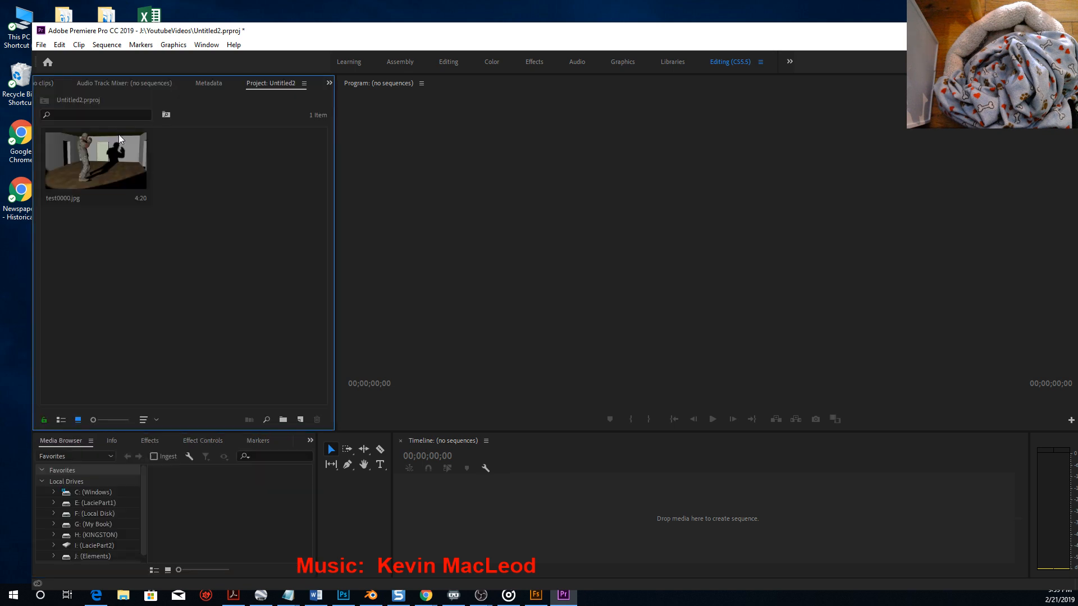
{"action": "left_click_drag", "start_coordinate": [335, 160], "coordinate": [207, 168]}
{"action": "left_click_drag", "start_coordinate": [92, 160], "coordinate": [697, 527]}
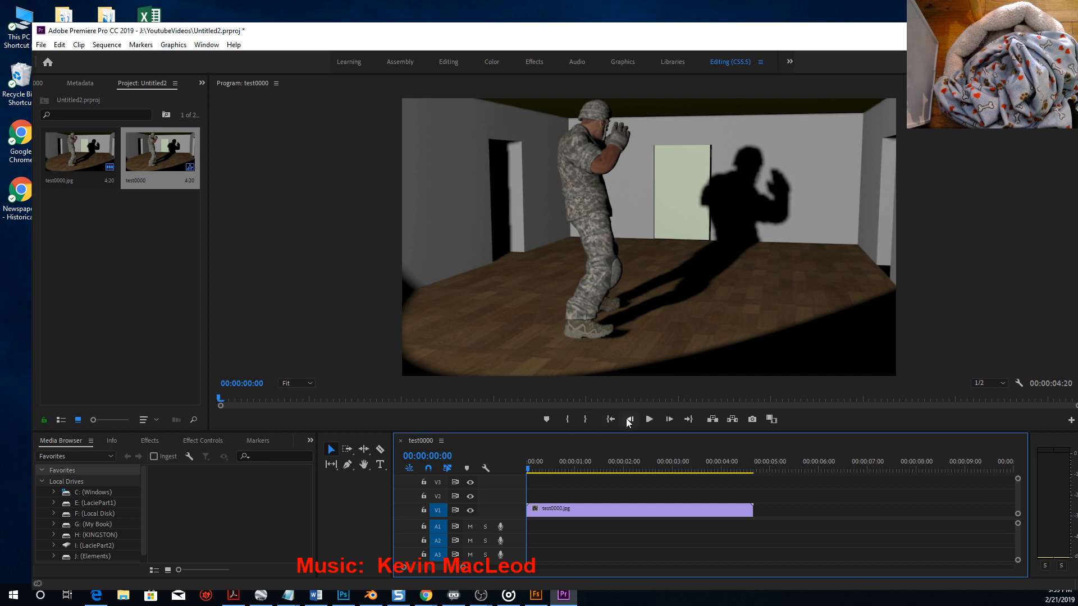
Play and scrub through the test0000 sequence to examine the soldier's door-kick animation, returning the playhead to the start.
{"action": "left_click", "coordinate": [650, 419]}
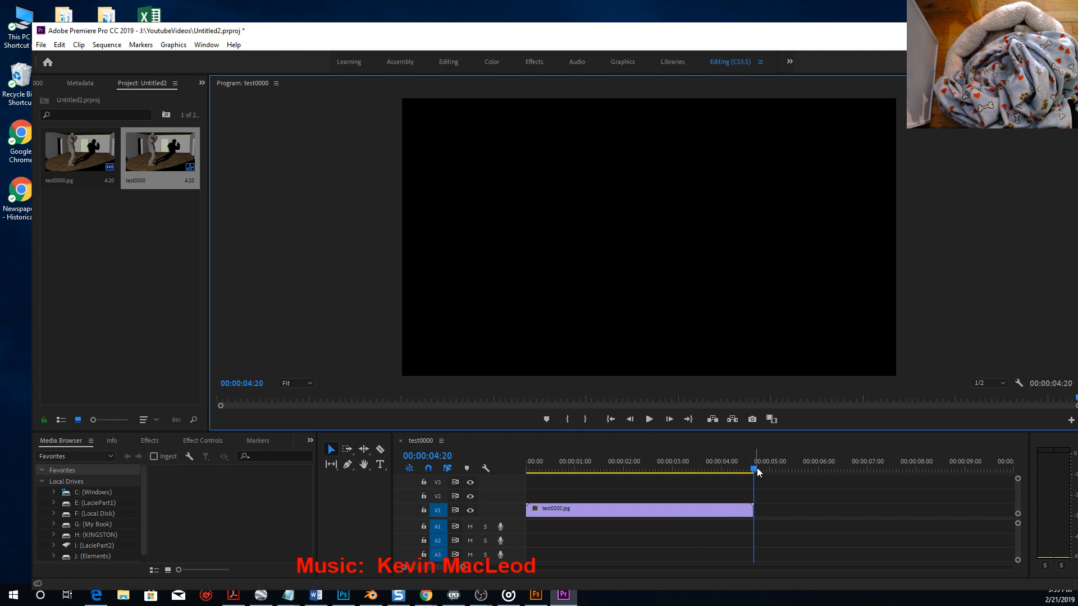
{"action": "left_click_drag", "start_coordinate": [757, 471], "coordinate": [678, 455]}
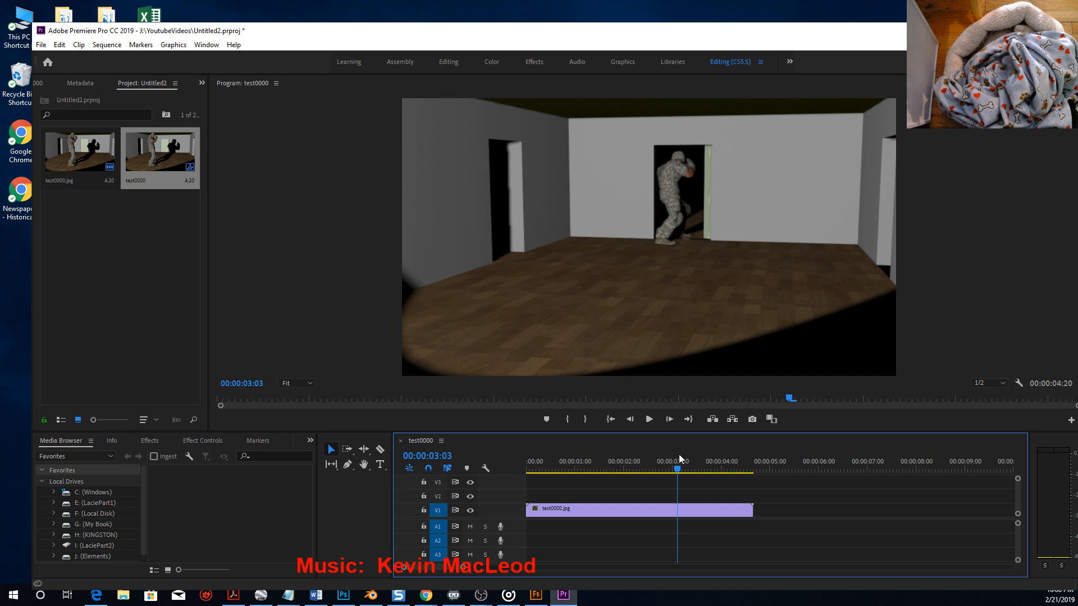
{"action": "left_click_drag", "start_coordinate": [679, 453], "coordinate": [527, 459]}
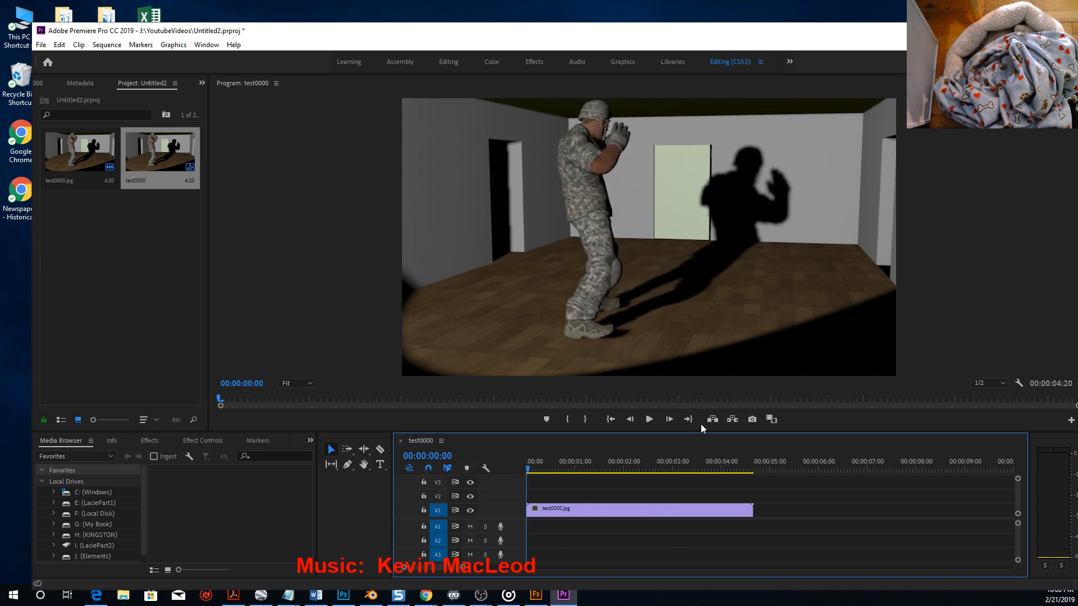
{"action": "left_click", "coordinate": [649, 419]}
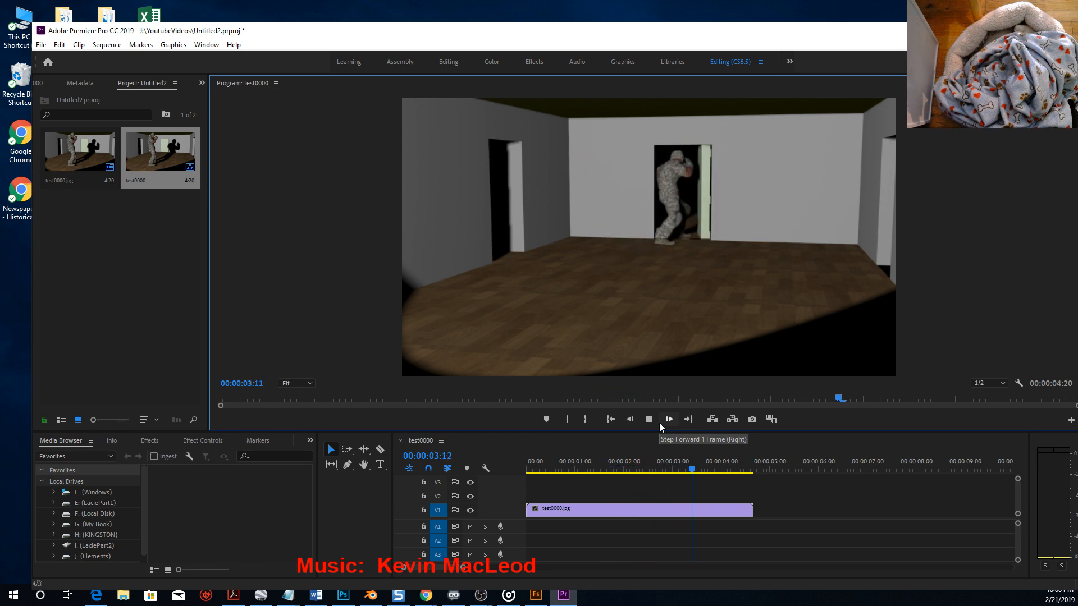
{"action": "left_click", "coordinate": [756, 471]}
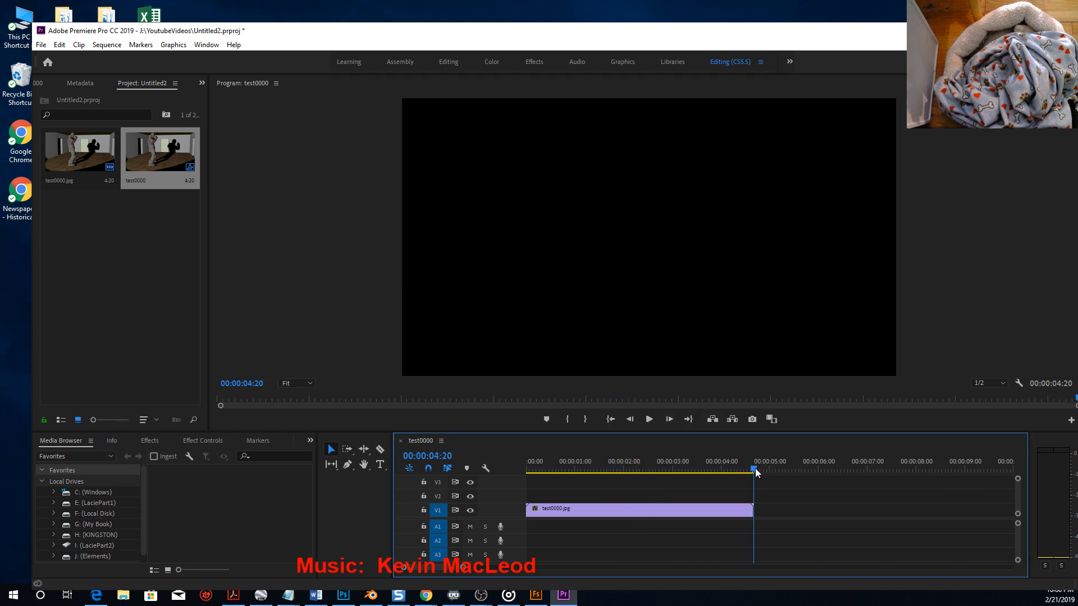
{"action": "left_click_drag", "start_coordinate": [755, 473], "coordinate": [586, 474]}
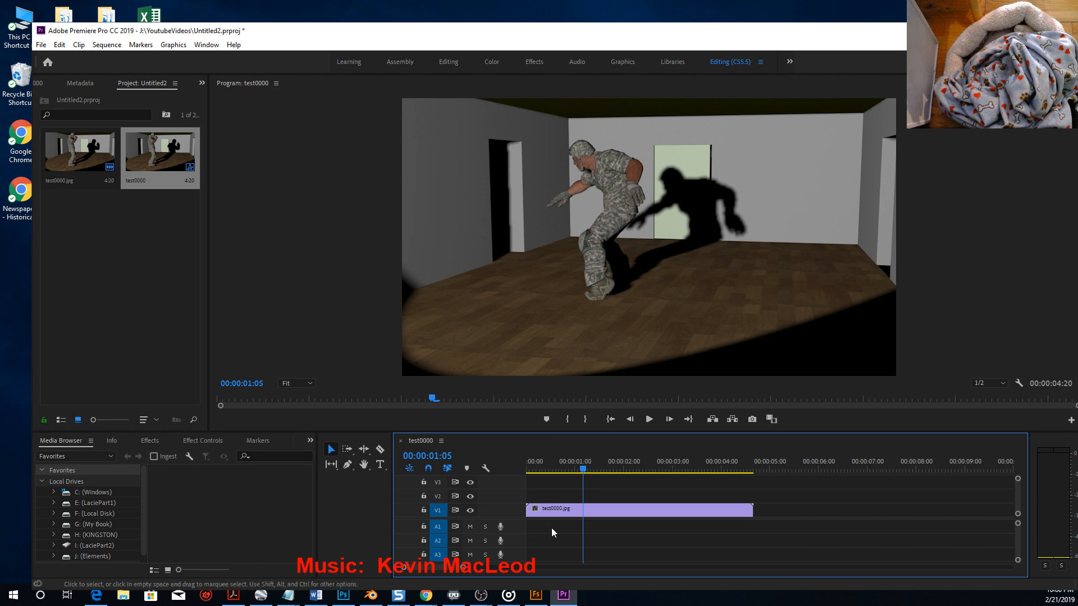
{"action": "left_click_drag", "start_coordinate": [584, 469], "coordinate": [662, 431]}
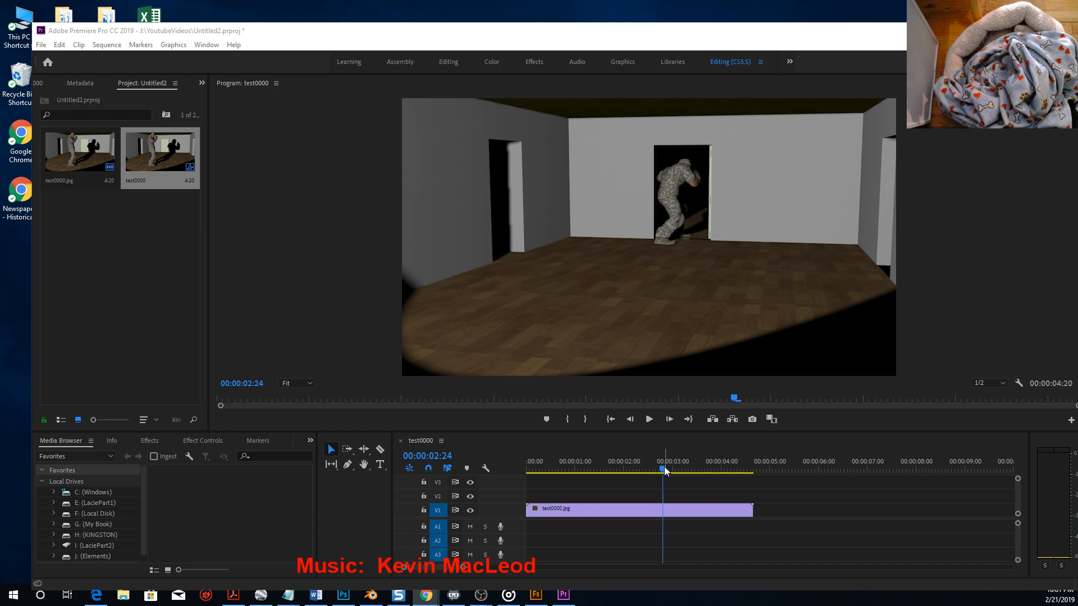
{"action": "left_click_drag", "start_coordinate": [663, 469], "coordinate": [393, 411]}
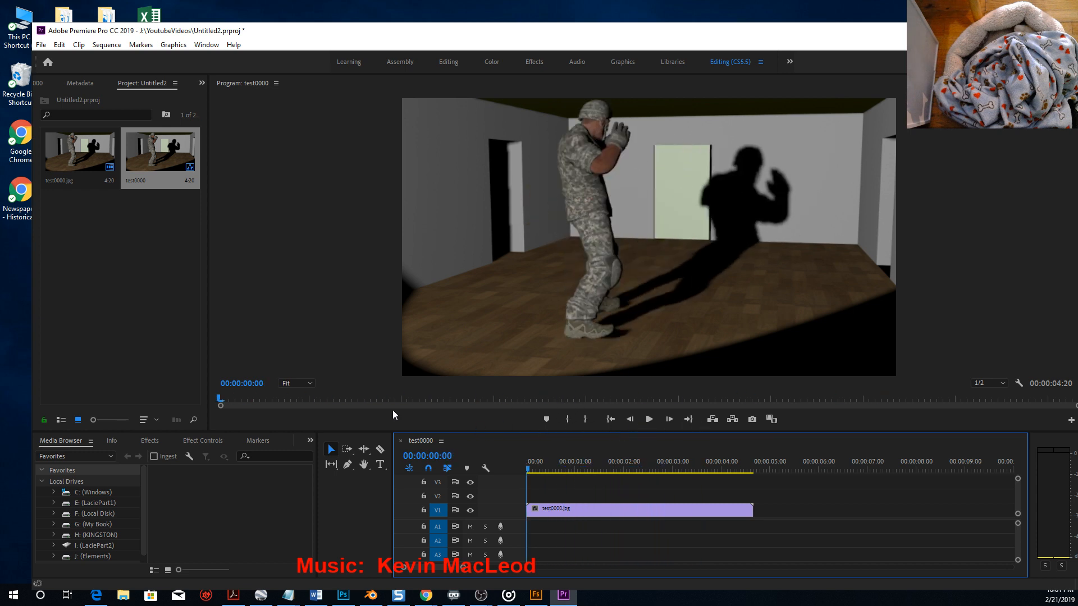
{"action": "left_click_drag", "start_coordinate": [267, 408], "coordinate": [73, 42]}
{"action": "left_click", "coordinate": [41, 45]}
{"action": "mouse_move", "coordinate": [73, 98]}
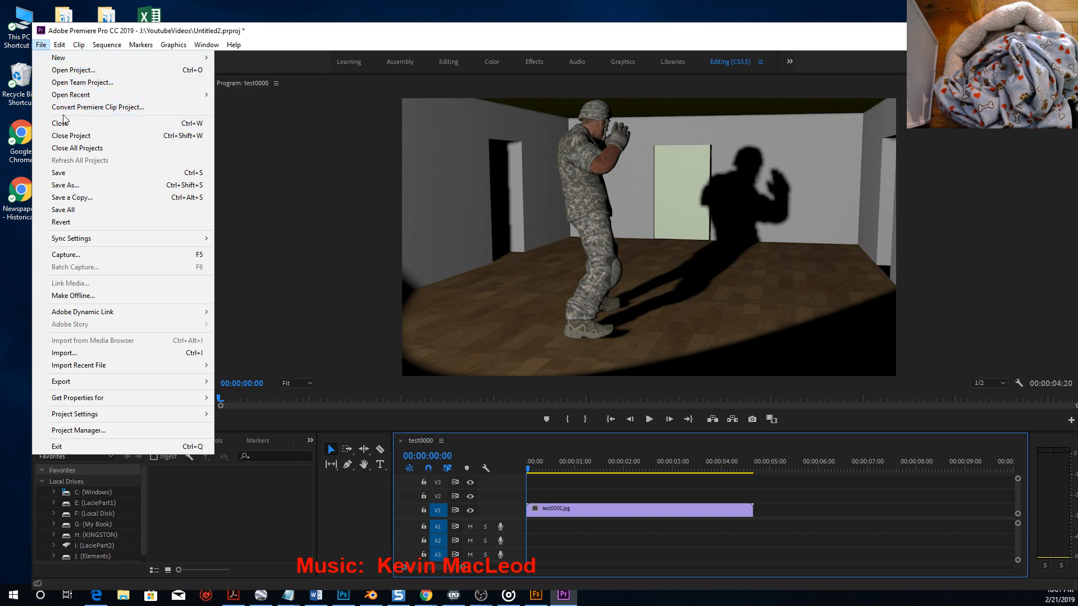
{"action": "left_click", "coordinate": [481, 596]}
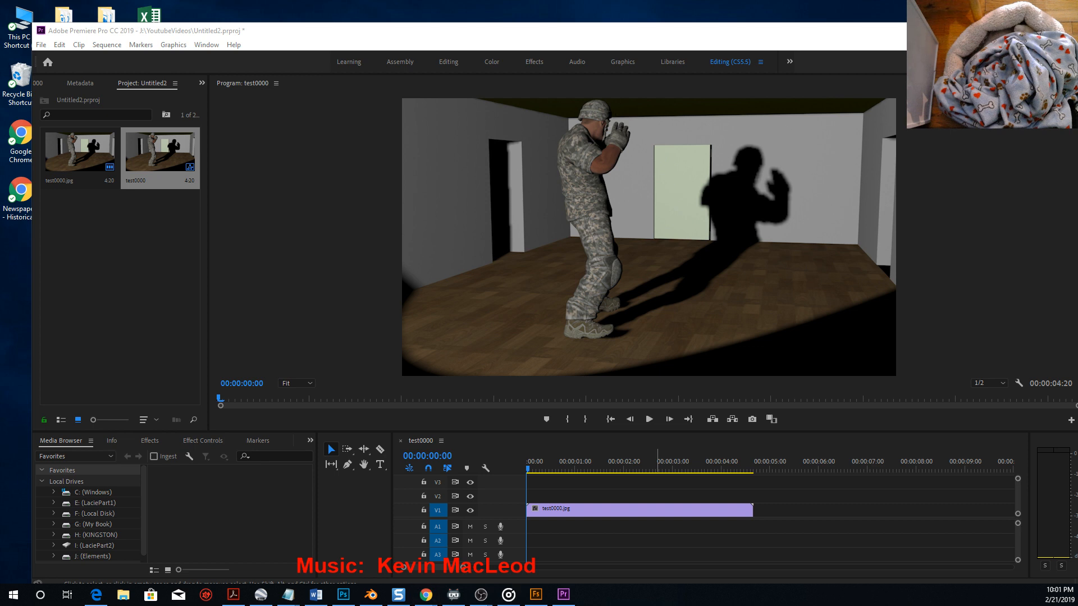
Close Premiere Pro, saving the changes to Untitled2.prproj.
{"action": "left_click_drag", "start_coordinate": [994, 33], "coordinate": [855, 31]}
{"action": "left_click", "coordinate": [938, 29]}
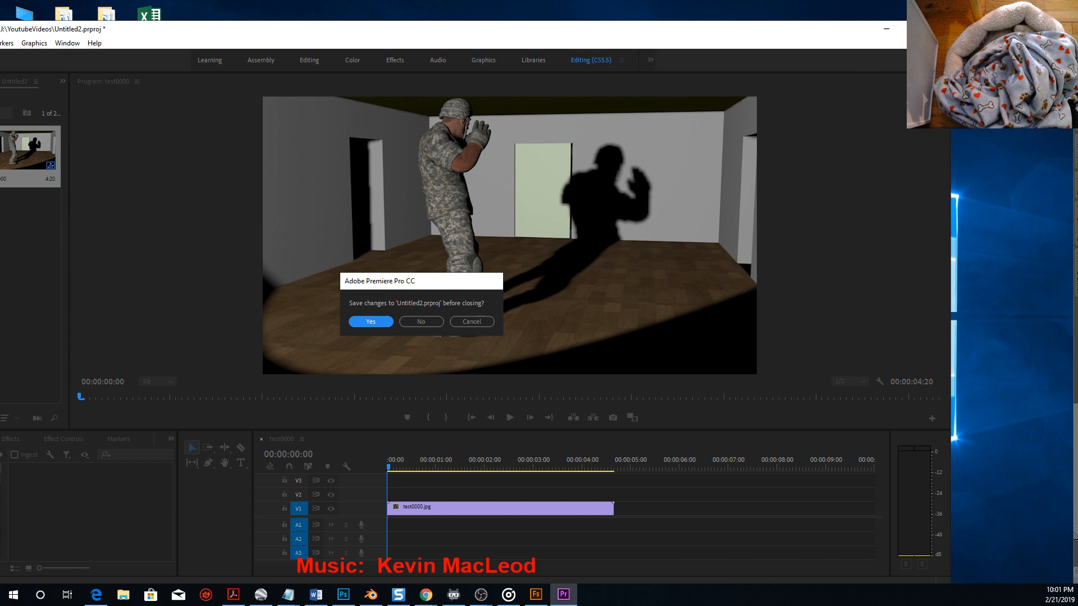
{"action": "left_click", "coordinate": [369, 321]}
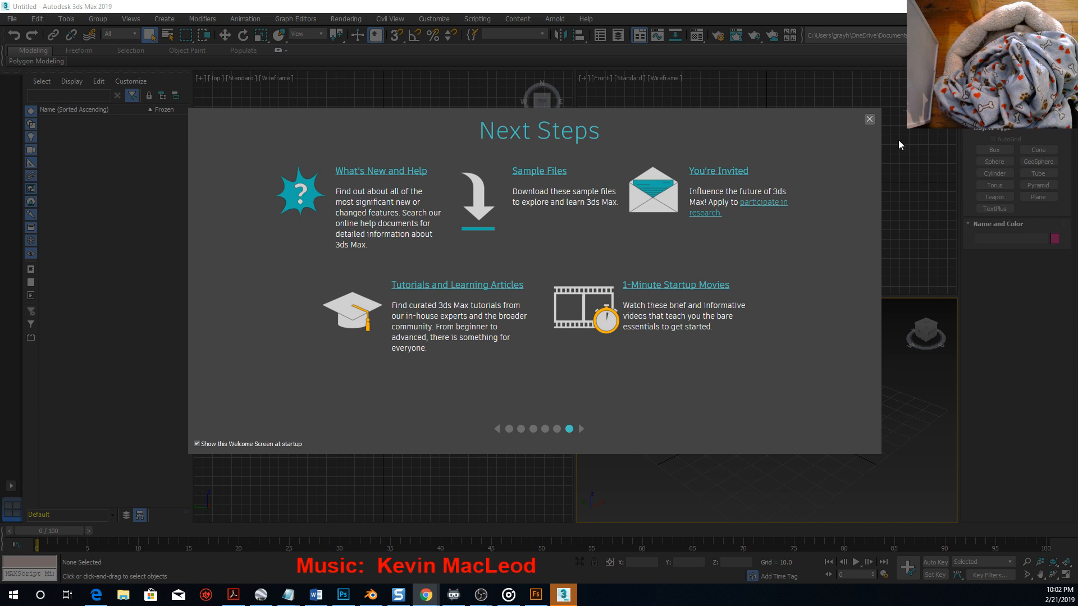
Dismiss the welcome screen and, in the Open File dialog, browse Local Disk (F:) followed by Elements (J:).
{"action": "left_click", "coordinate": [870, 119]}
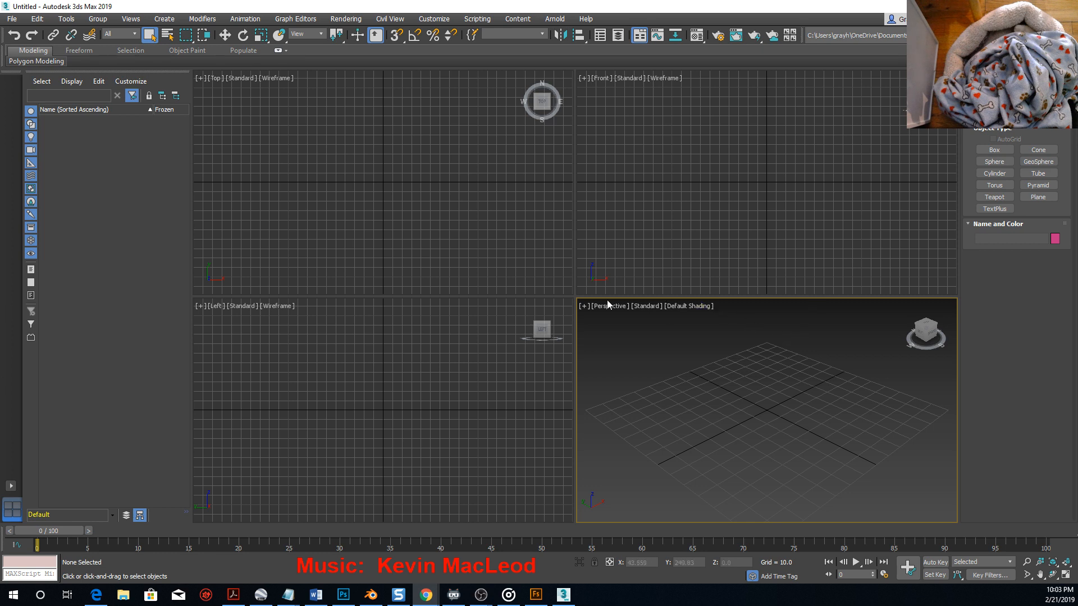
{"action": "left_click", "coordinate": [12, 19]}
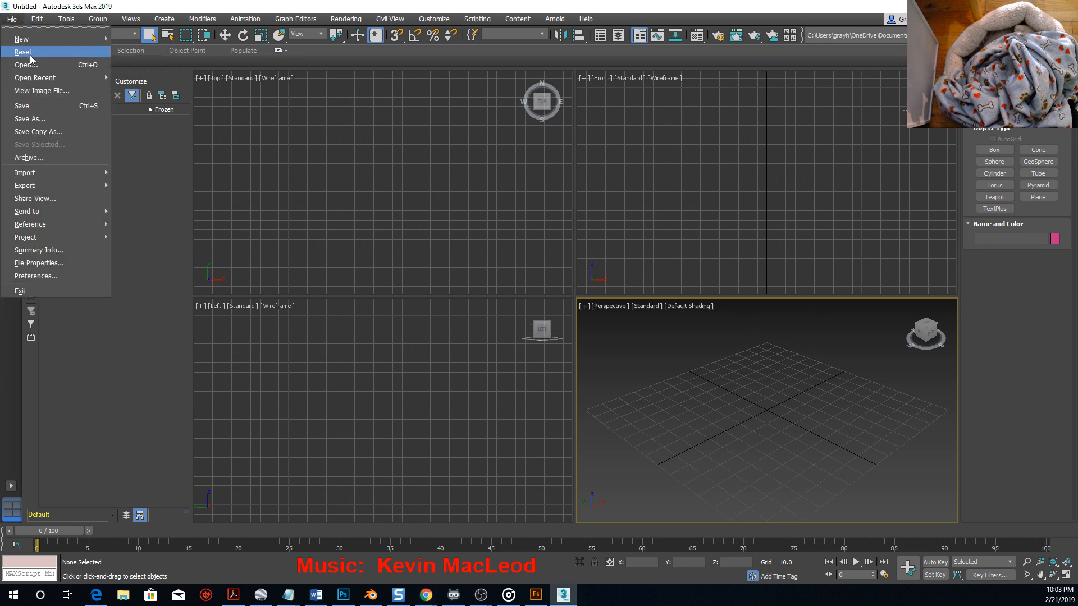
{"action": "left_click", "coordinate": [29, 65]}
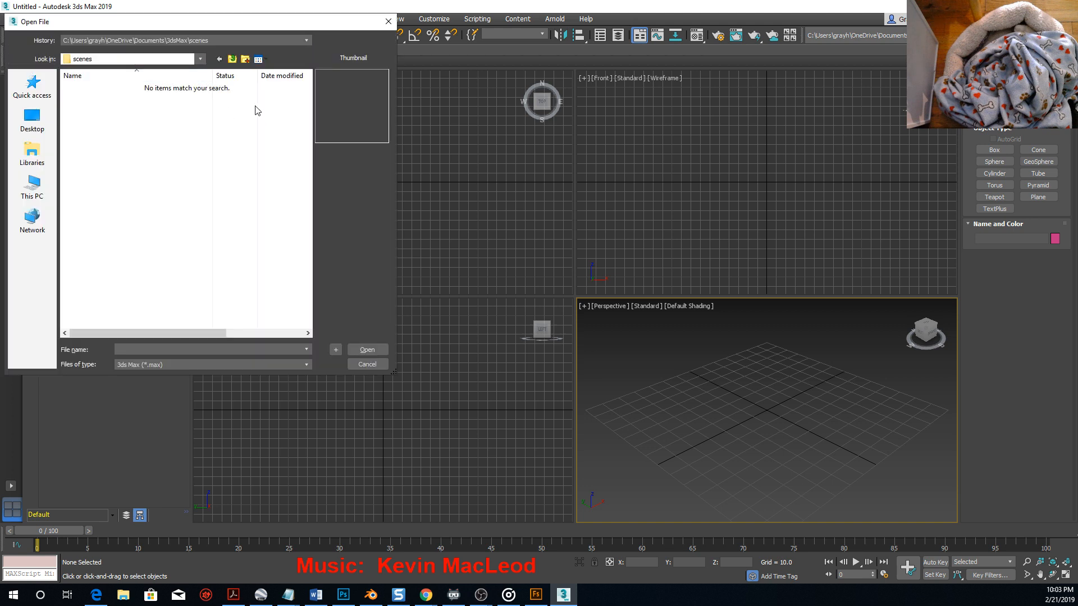
{"action": "left_click", "coordinate": [199, 59]}
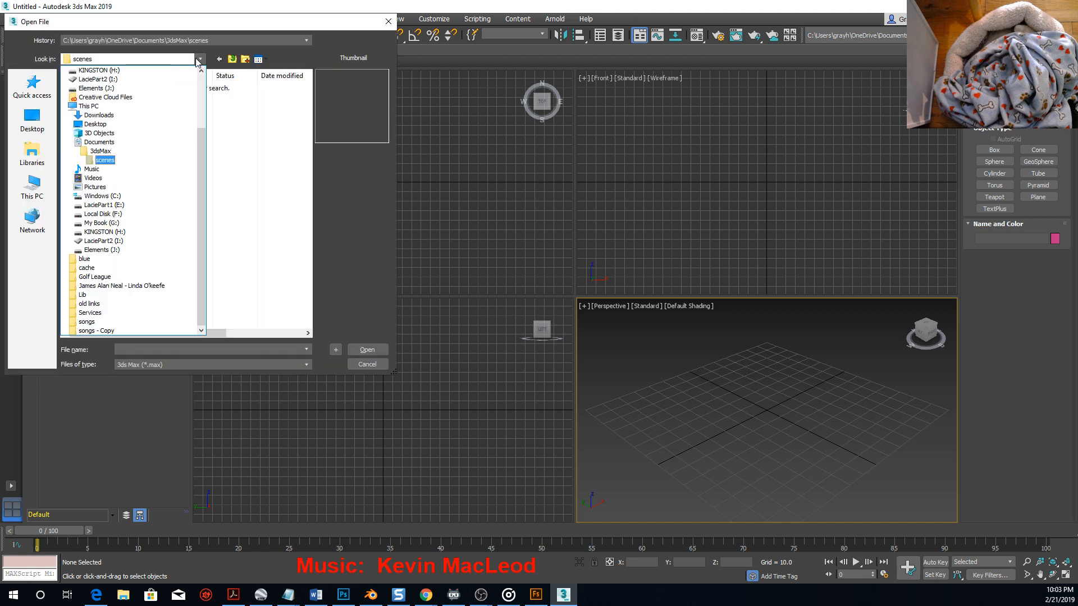
{"action": "left_click", "coordinate": [104, 216]}
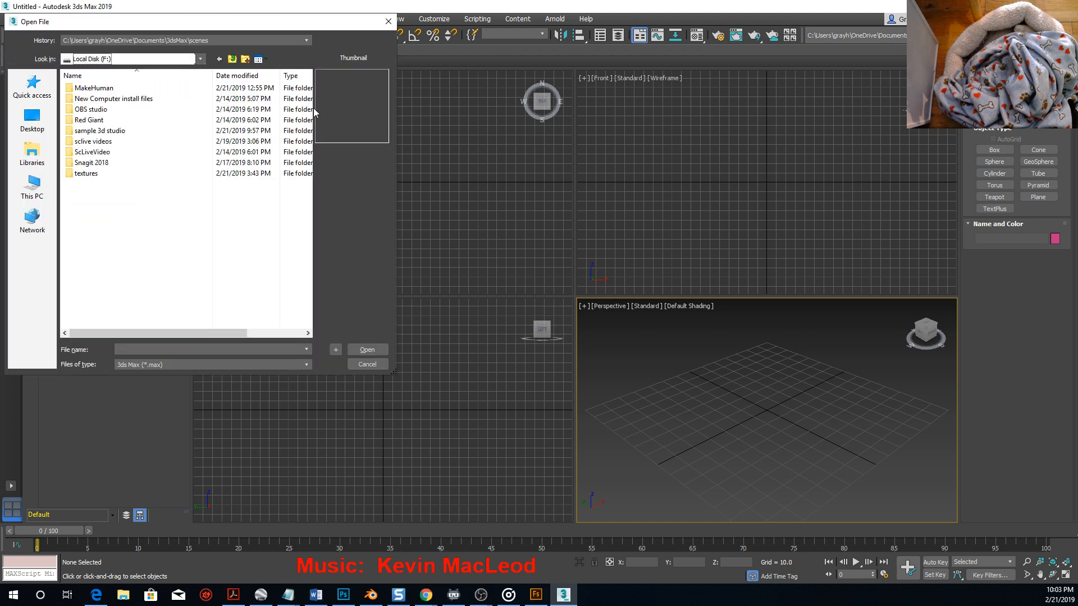
{"action": "left_click", "coordinate": [200, 59]}
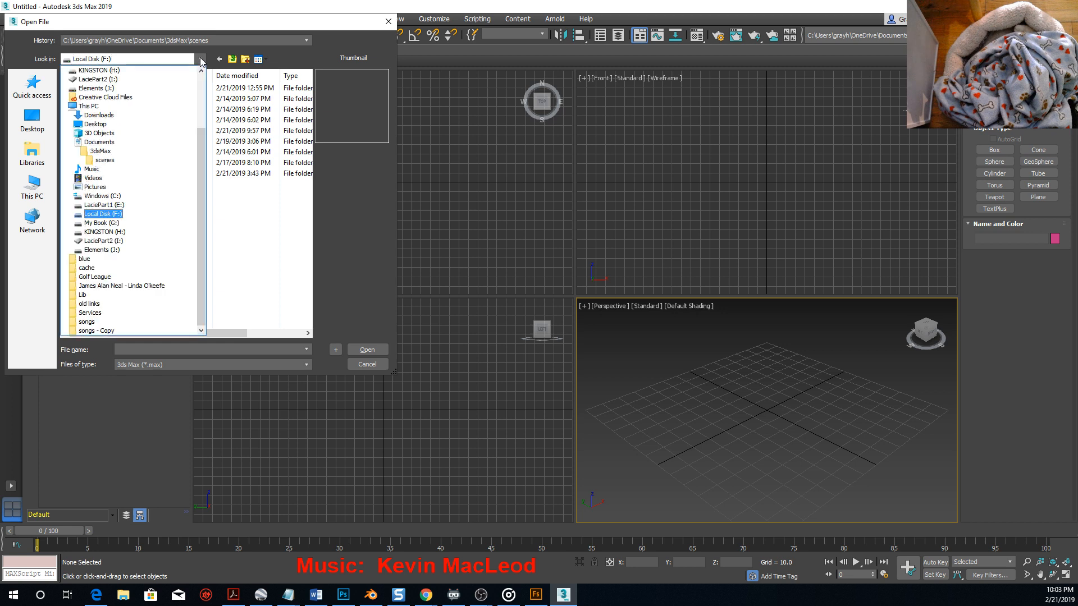
{"action": "left_click", "coordinate": [117, 250]}
Look through the folders on Elements (J:) for a saved scene, checking a project folder's sequence subfolder and returning to the drive.
{"action": "left_click_drag", "start_coordinate": [308, 112], "coordinate": [335, 125]}
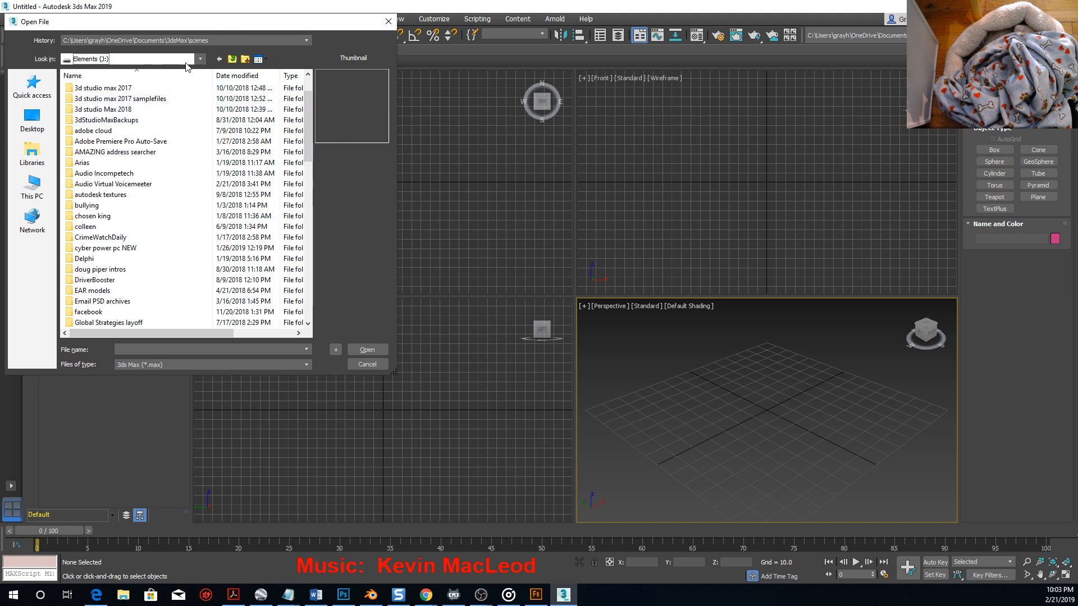
{"action": "left_click_drag", "start_coordinate": [310, 114], "coordinate": [303, 214]}
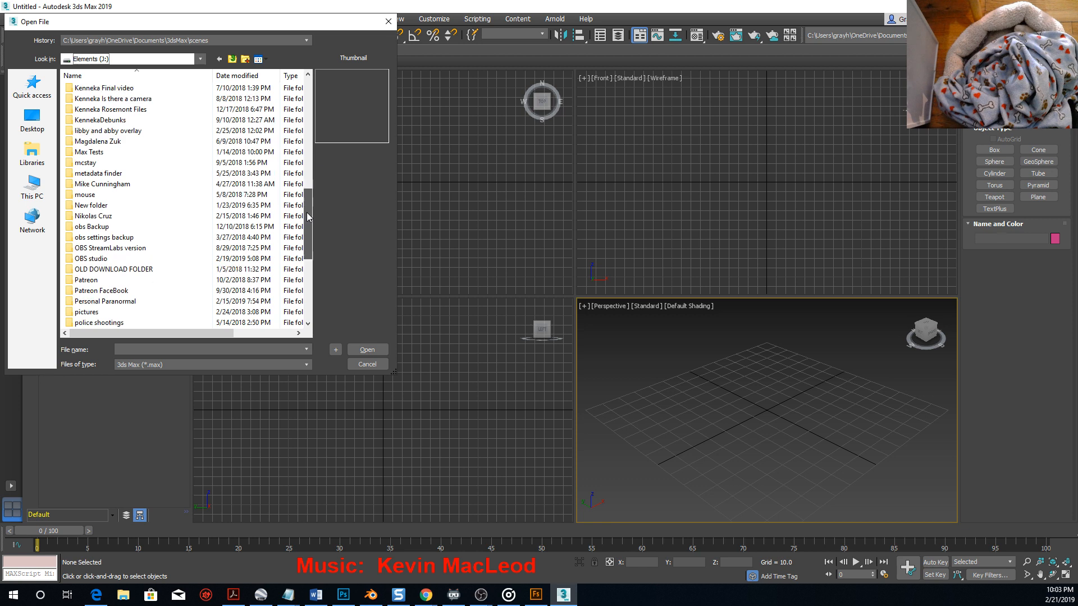
{"action": "left_click_drag", "start_coordinate": [307, 212], "coordinate": [320, 189]}
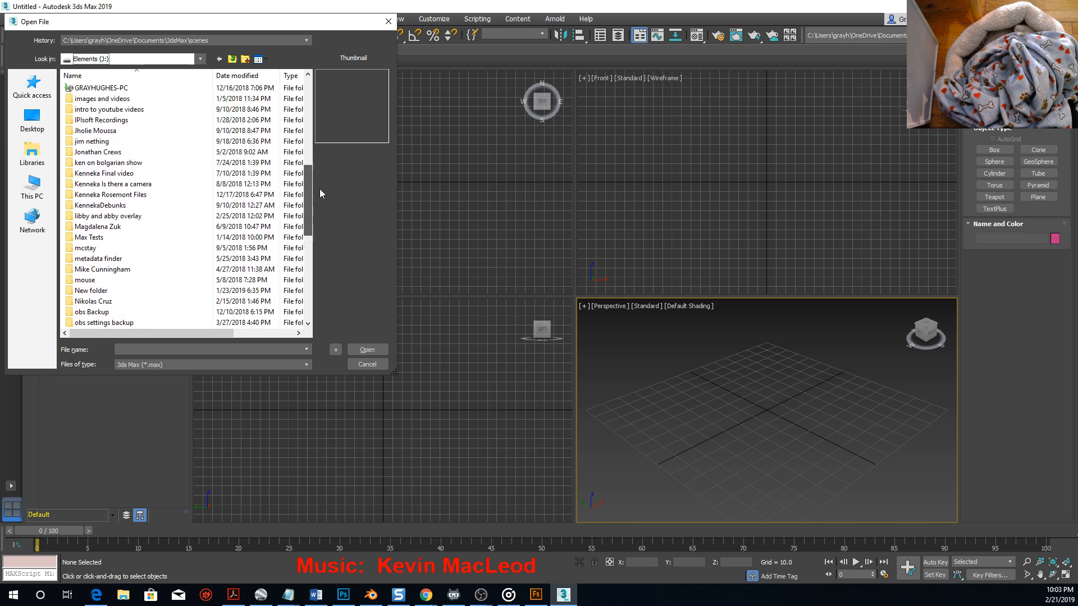
{"action": "double_click", "coordinate": [104, 152]}
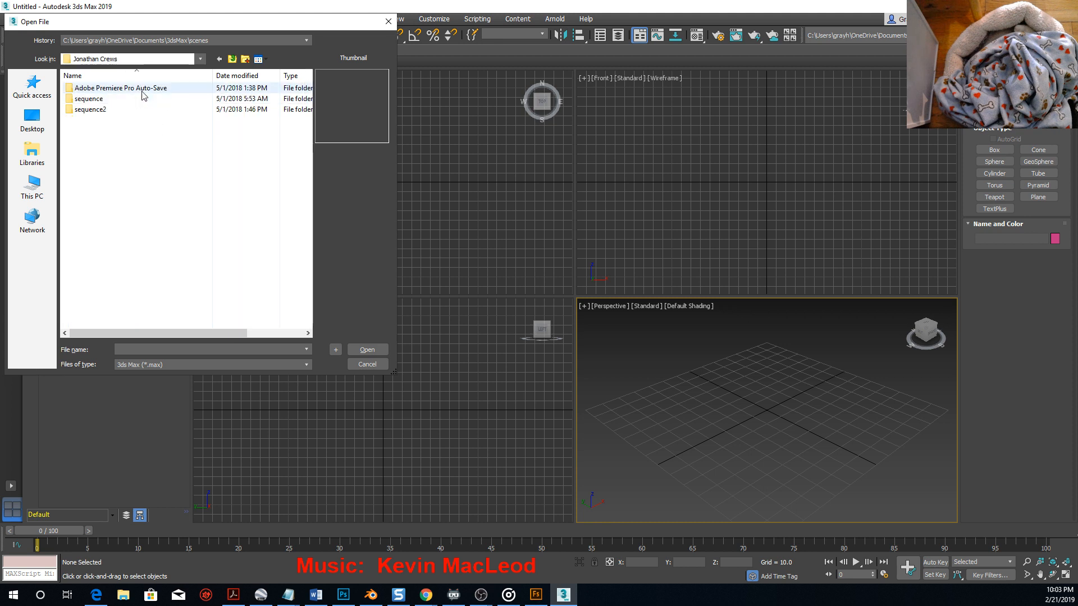
{"action": "left_click", "coordinate": [90, 101]}
{"action": "double_click", "coordinate": [90, 100]}
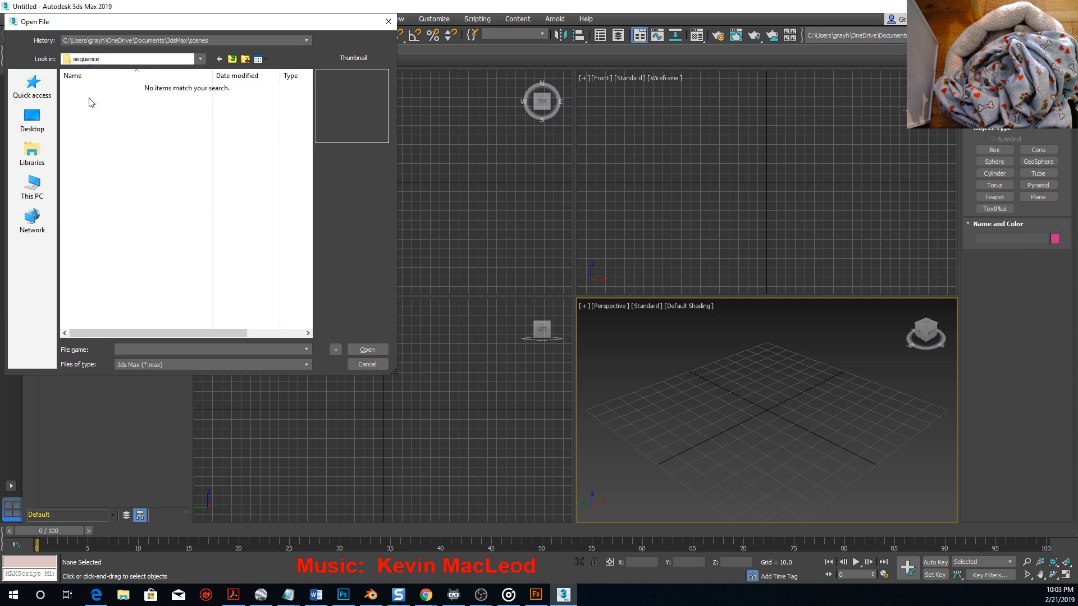
{"action": "left_click", "coordinate": [219, 59]}
{"action": "left_click", "coordinate": [220, 62]}
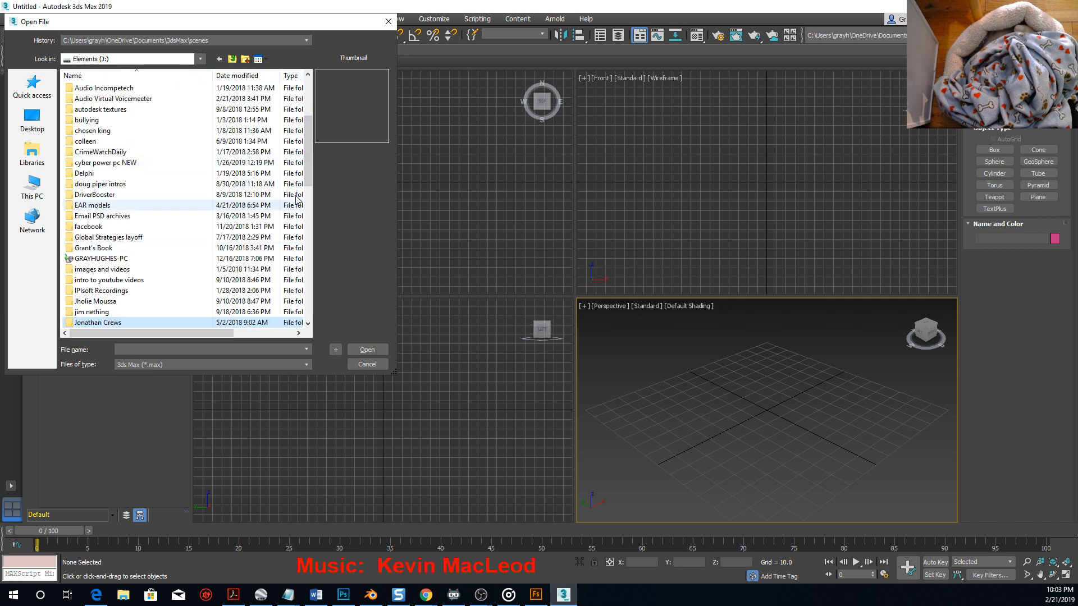
{"action": "left_click_drag", "start_coordinate": [308, 164], "coordinate": [309, 268]}
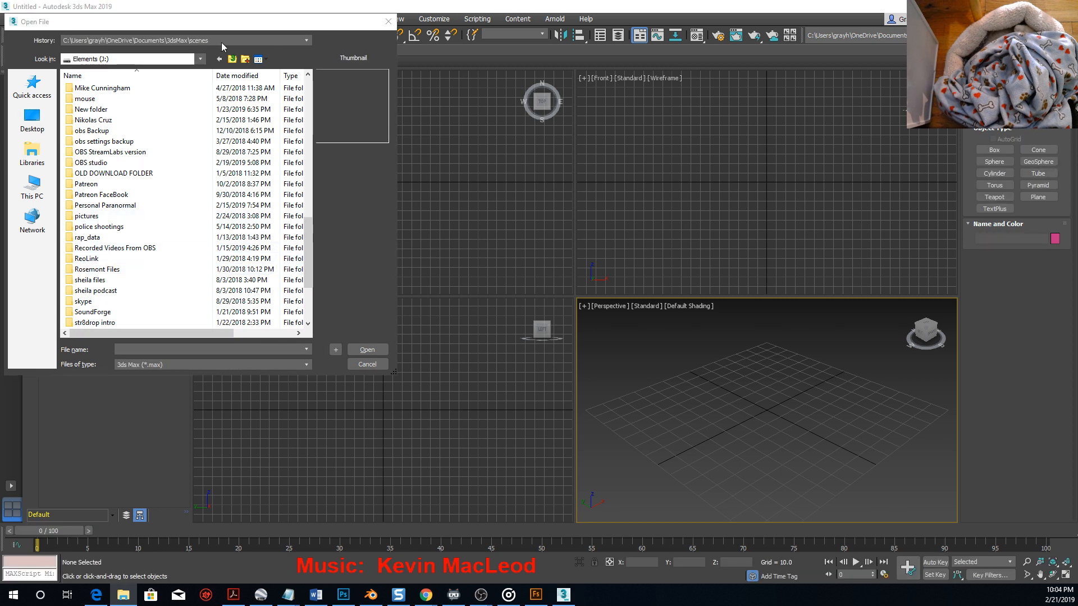
{"action": "left_click", "coordinate": [201, 59]}
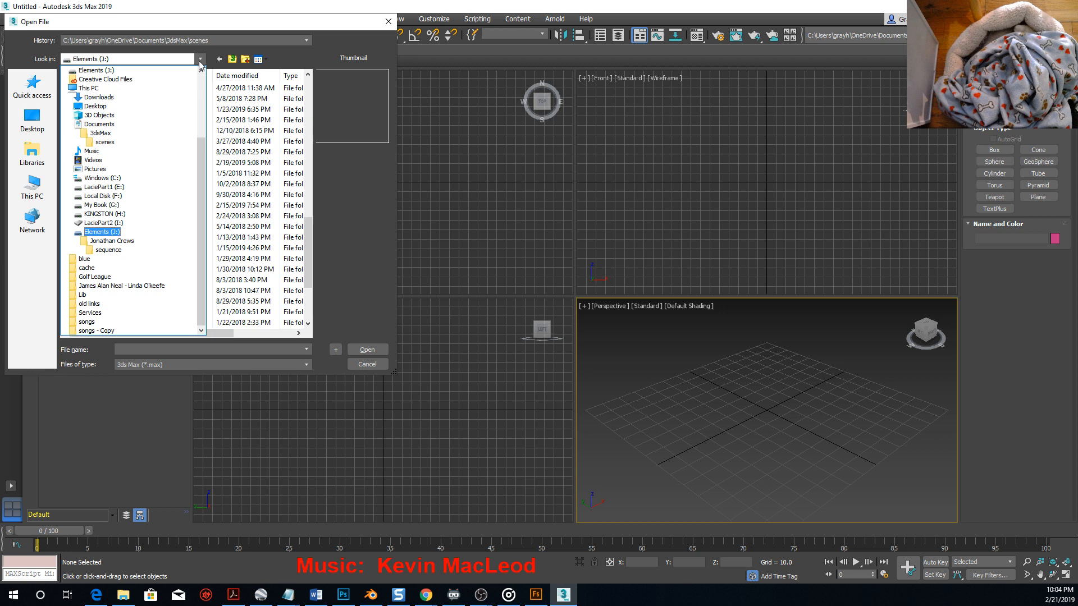
{"action": "left_click", "coordinate": [105, 232]}
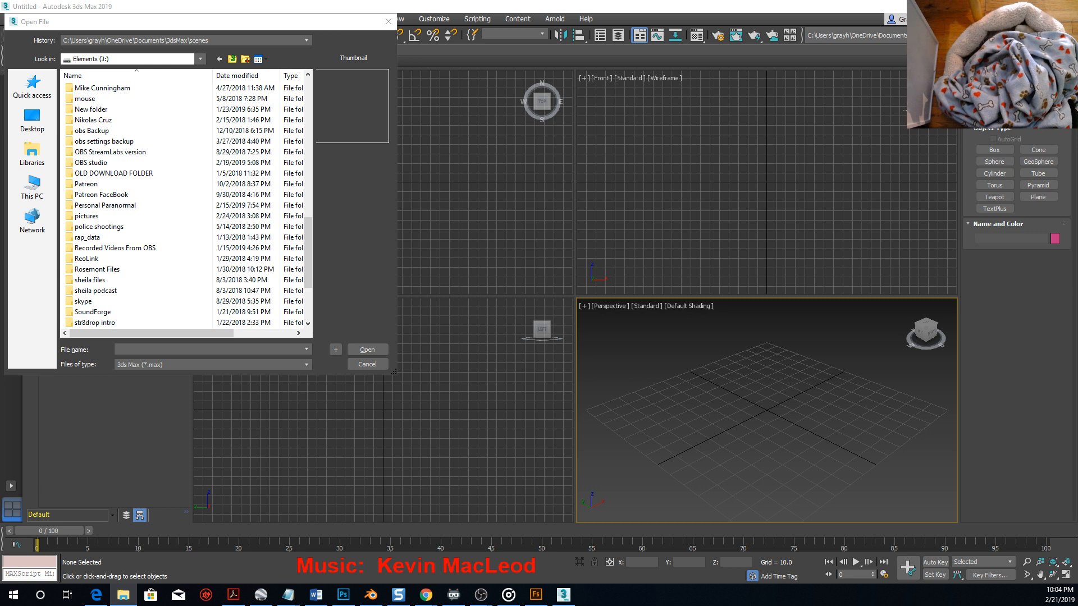
Switch to File Explorer and search the Elements (J:) drive for *.max files.
{"action": "left_click_drag", "start_coordinate": [294, 169], "coordinate": [316, 116]}
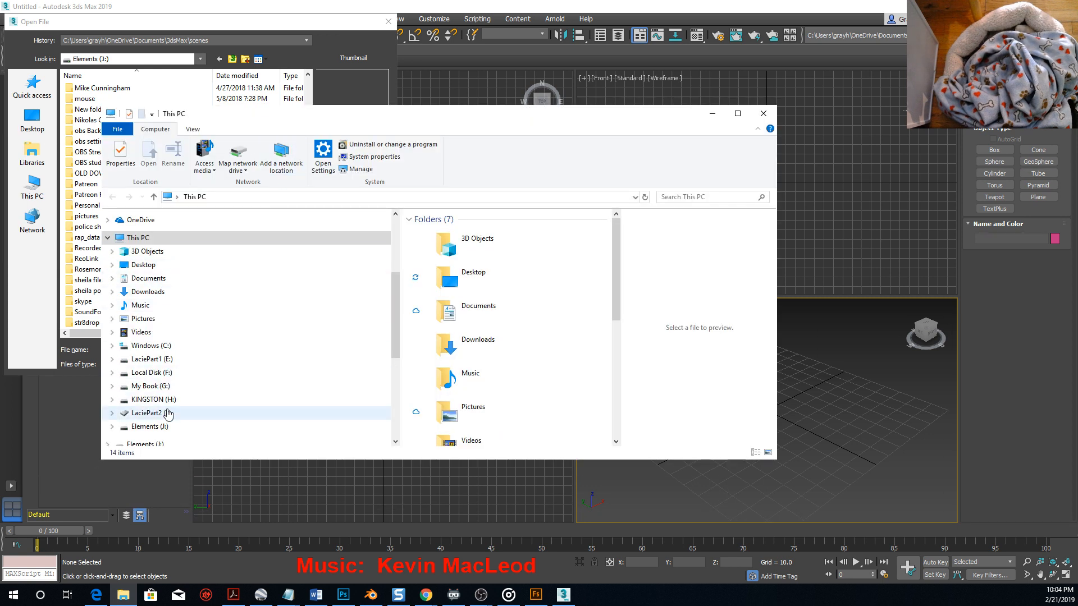
{"action": "left_click", "coordinate": [157, 427]}
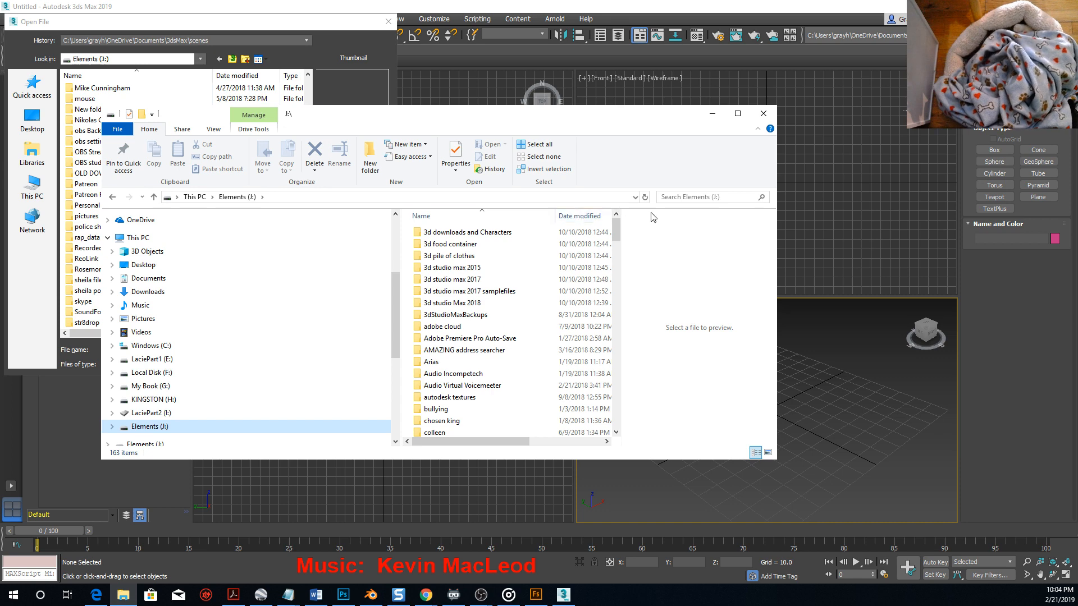
{"action": "left_click", "coordinate": [690, 197]}
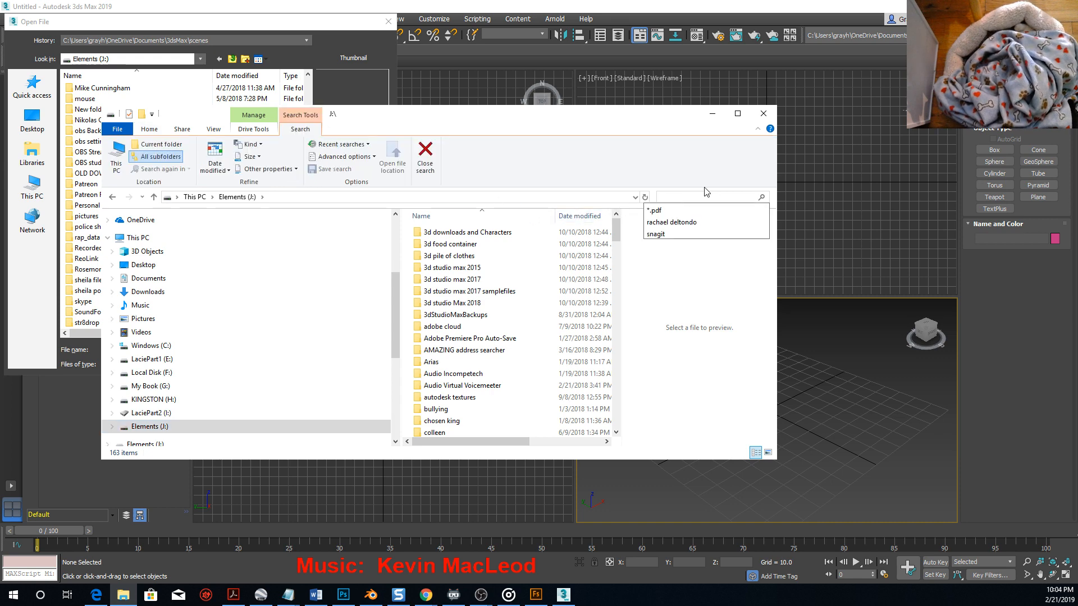
{"action": "type", "text": "*Ima"}
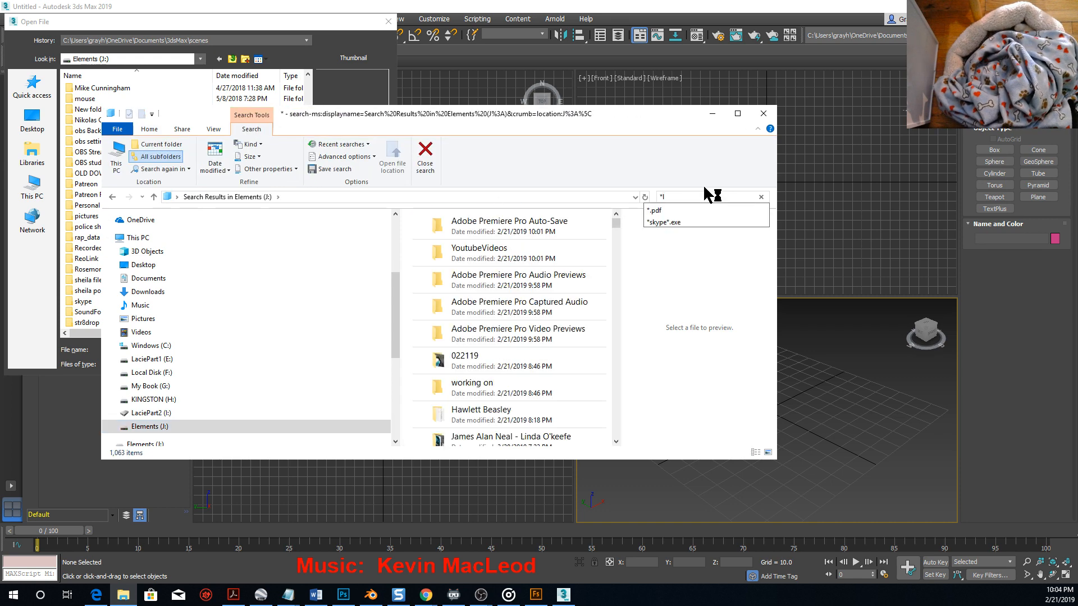
{"action": "key", "text": "BackSpace"}
{"action": "key", "text": "BackSpace"}
{"action": "key", "text": "BackSpace"}
{"action": "type", "text": "max"}
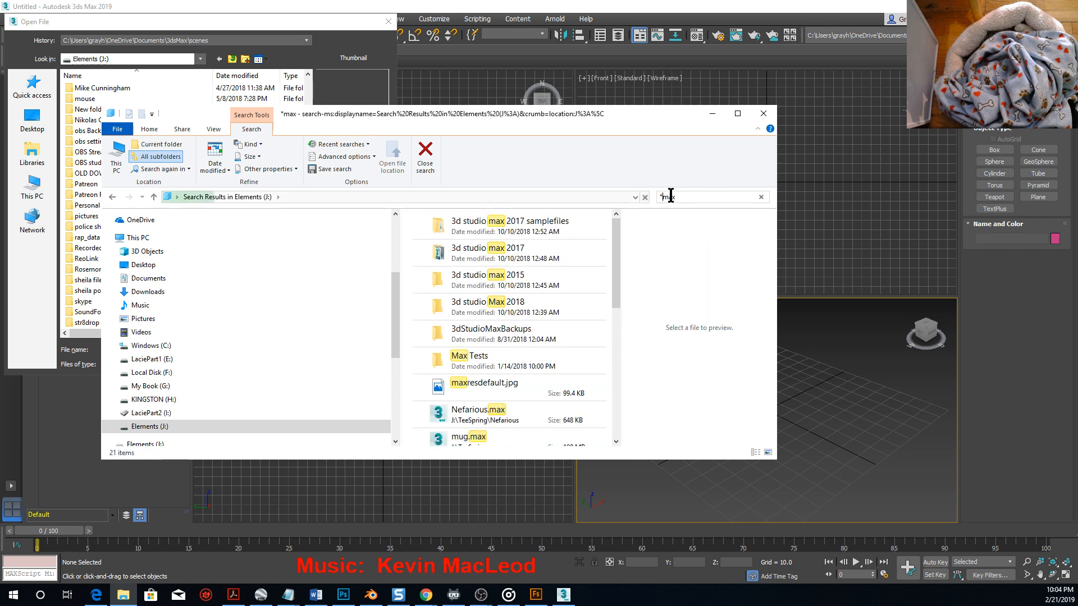
{"action": "type", "text": "."}
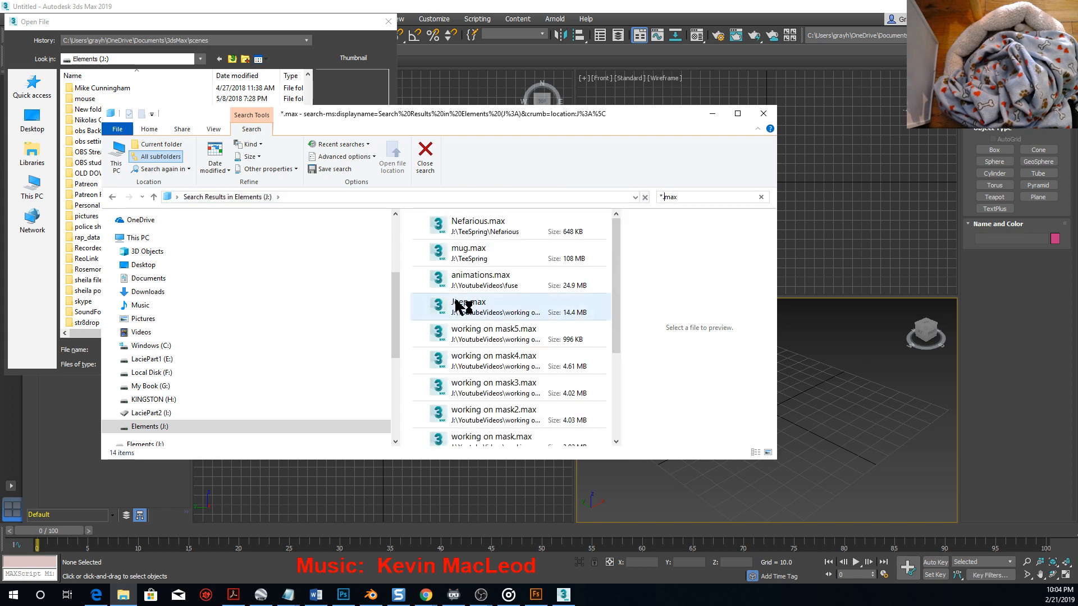
Show the search results in Details view and review the names and dates of the .max scene files.
{"action": "left_click_drag", "start_coordinate": [618, 241], "coordinate": [621, 344]}
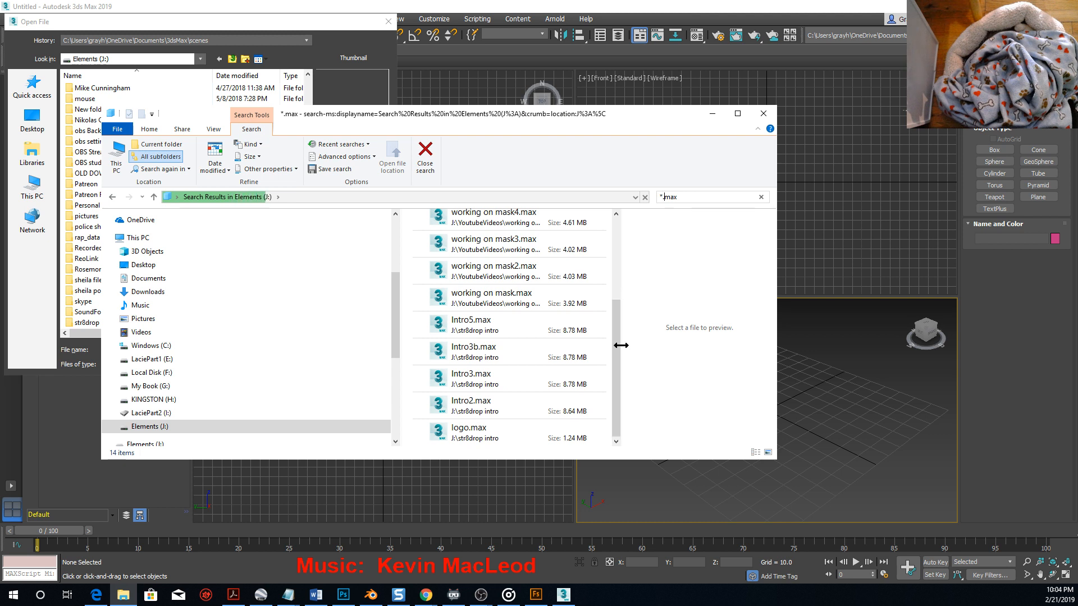
{"action": "left_click", "coordinate": [480, 349]}
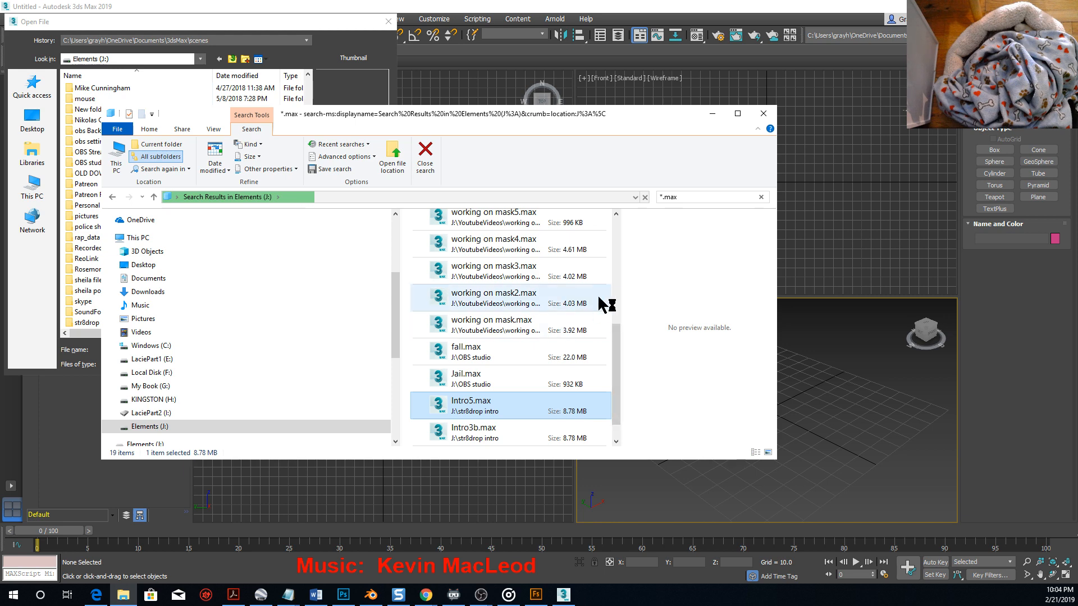
{"action": "right_click", "coordinate": [602, 257]}
{"action": "mouse_move", "coordinate": [631, 262]}
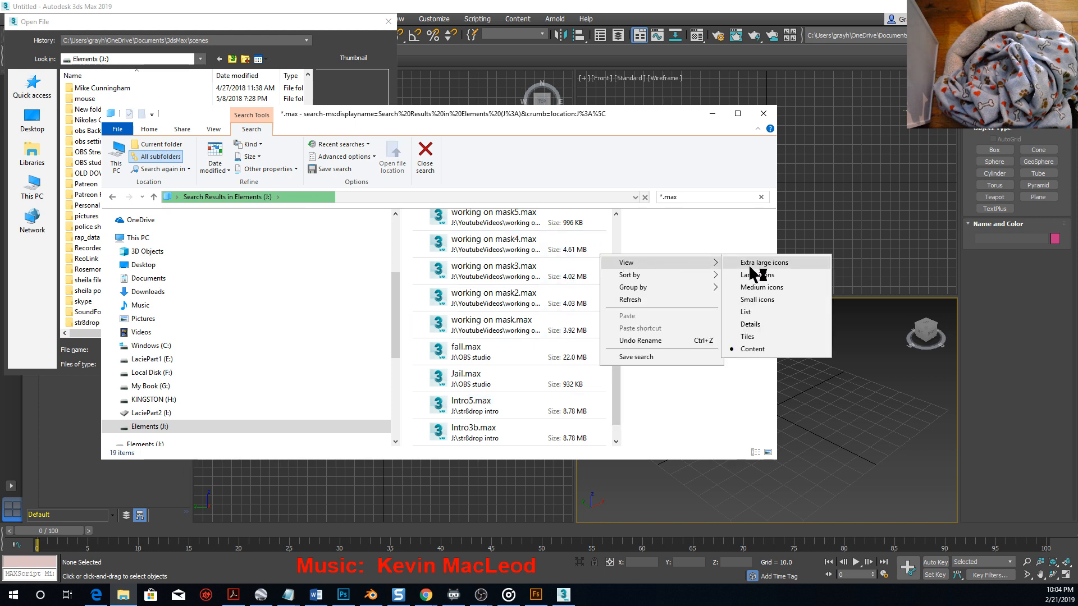
{"action": "left_click", "coordinate": [751, 324]}
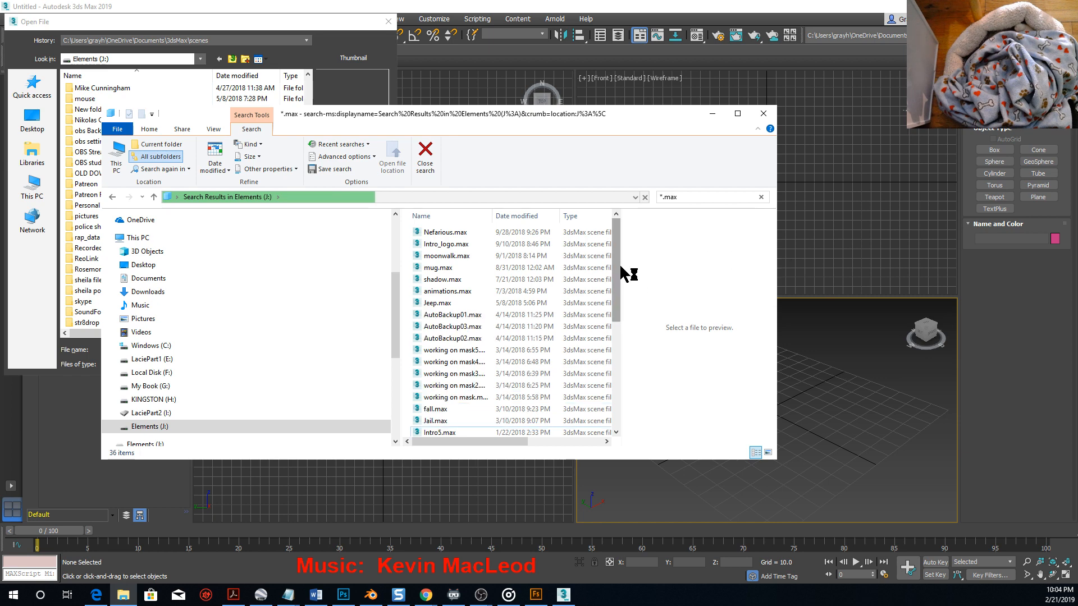
{"action": "left_click_drag", "start_coordinate": [617, 277], "coordinate": [638, 397]}
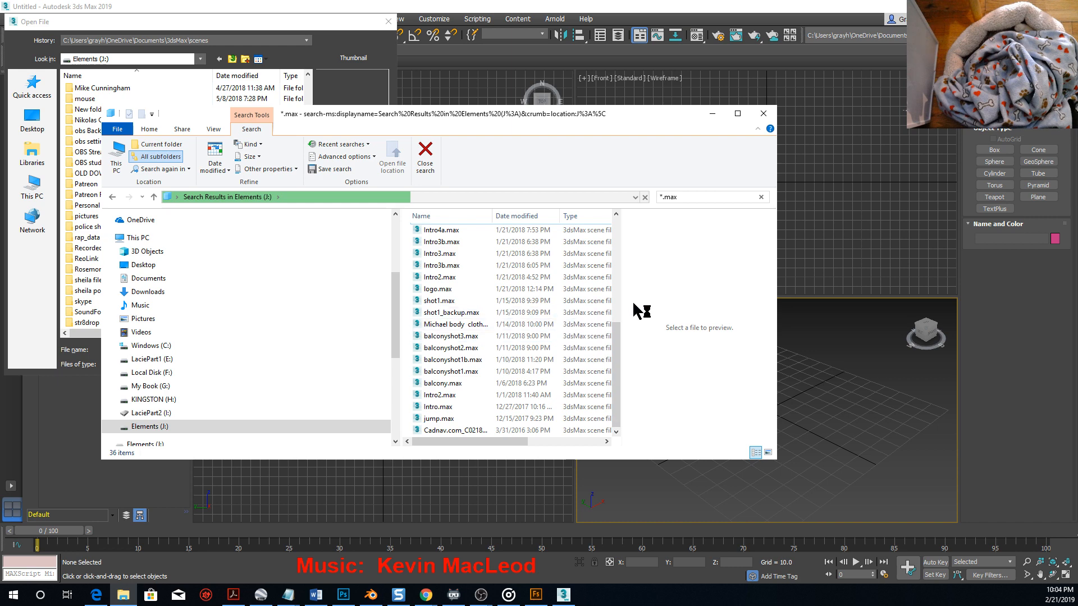
{"action": "left_click_drag", "start_coordinate": [619, 338], "coordinate": [636, 296]}
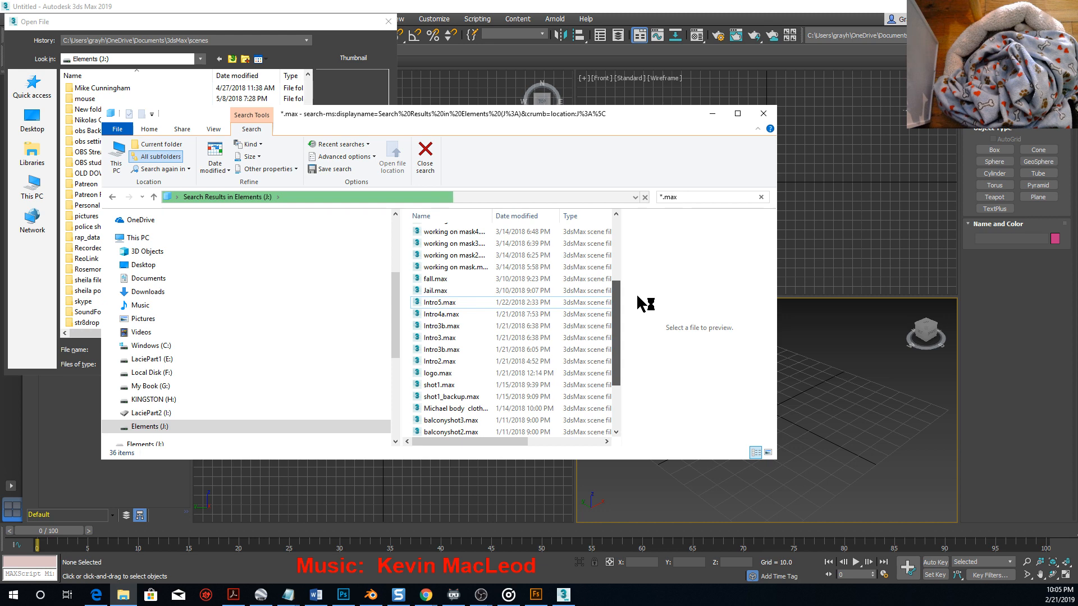
{"action": "left_click_drag", "start_coordinate": [637, 297], "coordinate": [636, 297]}
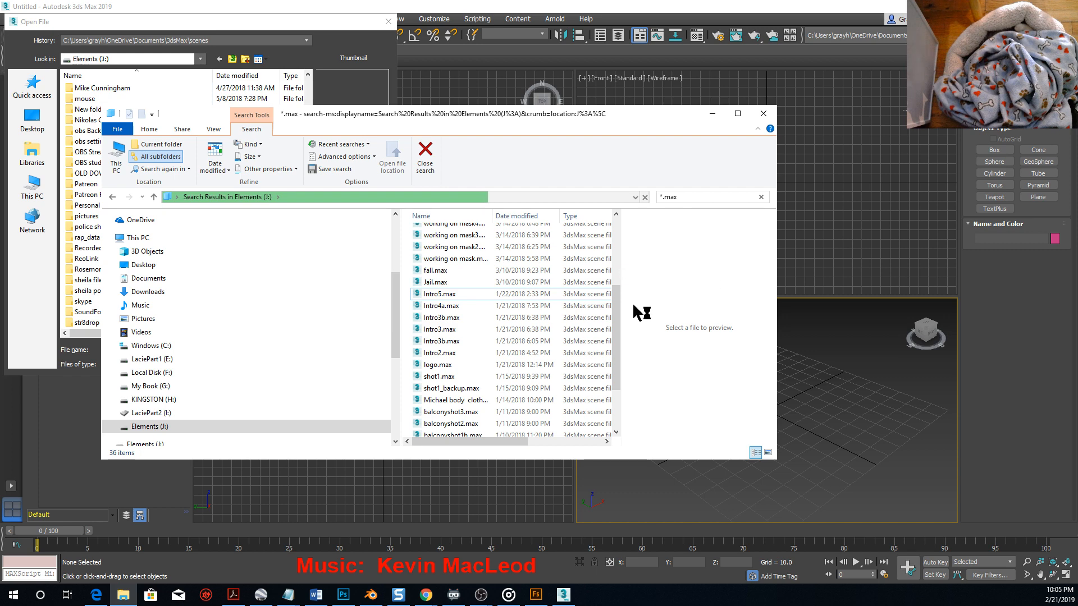
{"action": "mouse_move", "coordinate": [512, 442]}
{"action": "left_mouse_down"}
{"action": "mouse_move", "coordinate": [589, 444]}
{"action": "mouse_move", "coordinate": [498, 446]}
{"action": "left_mouse_up"}
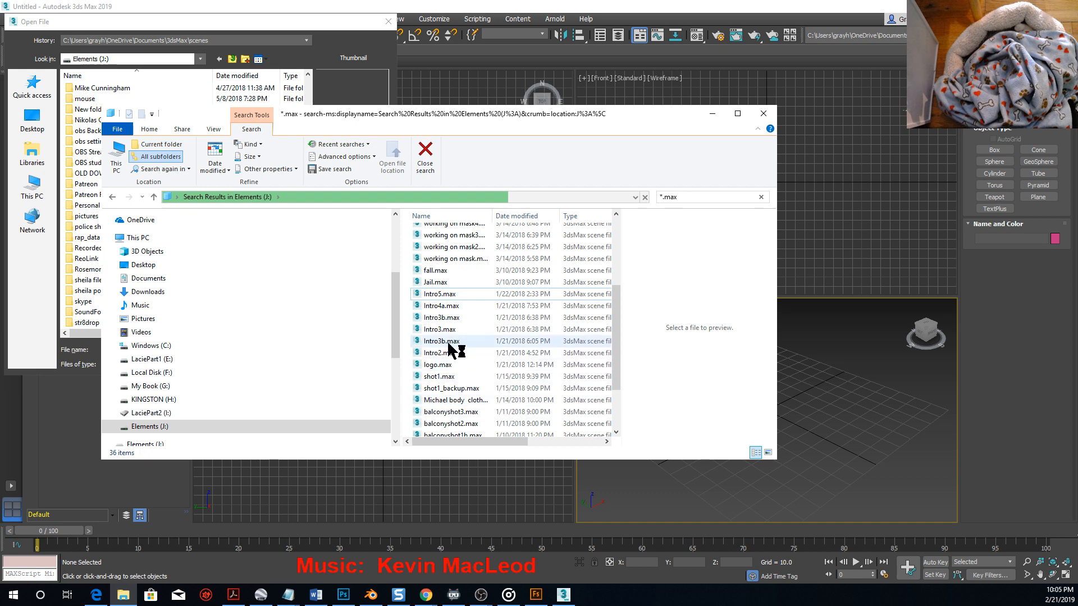
Open Intro5.max in 3ds Max, closing the Open File dialog and File Explorer and continuing past the missing external files.
{"action": "left_click", "coordinate": [446, 295]}
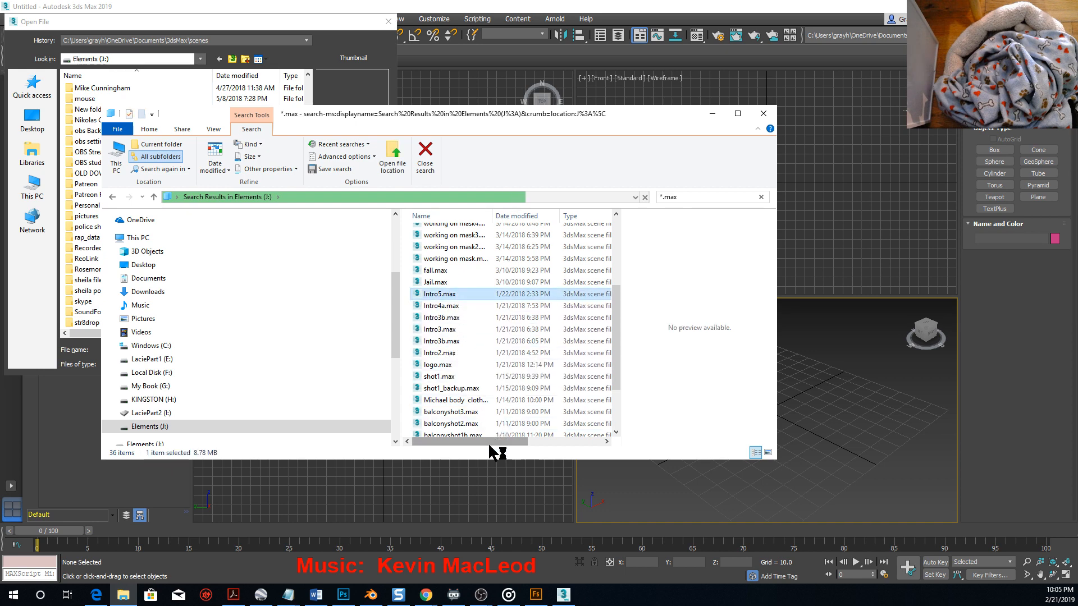
{"action": "left_click_drag", "start_coordinate": [507, 441], "coordinate": [466, 446]}
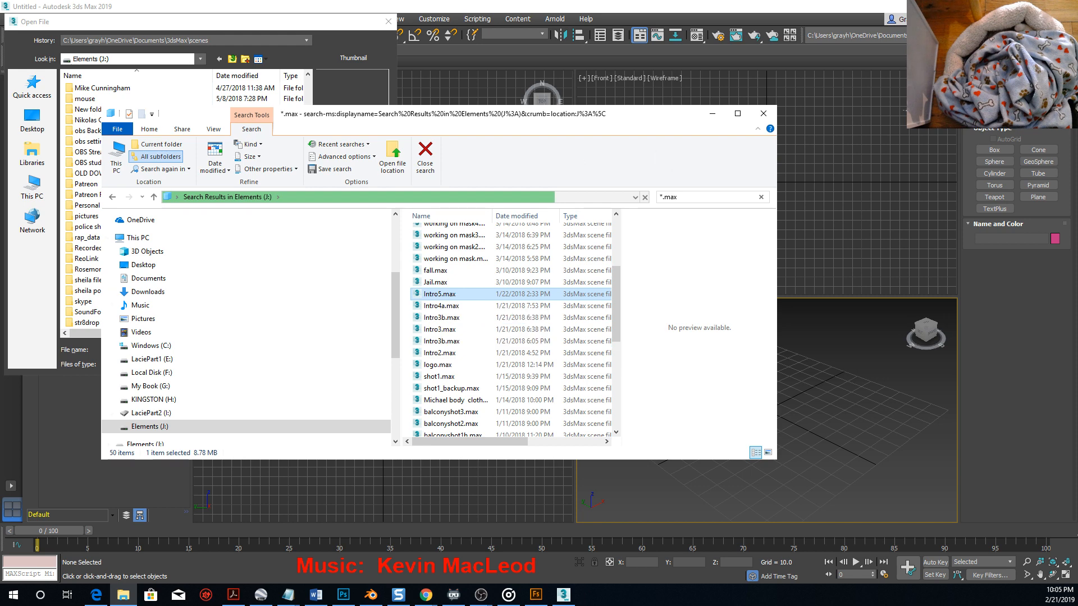
{"action": "left_click", "coordinate": [763, 113]}
{"action": "left_click", "coordinate": [387, 22]}
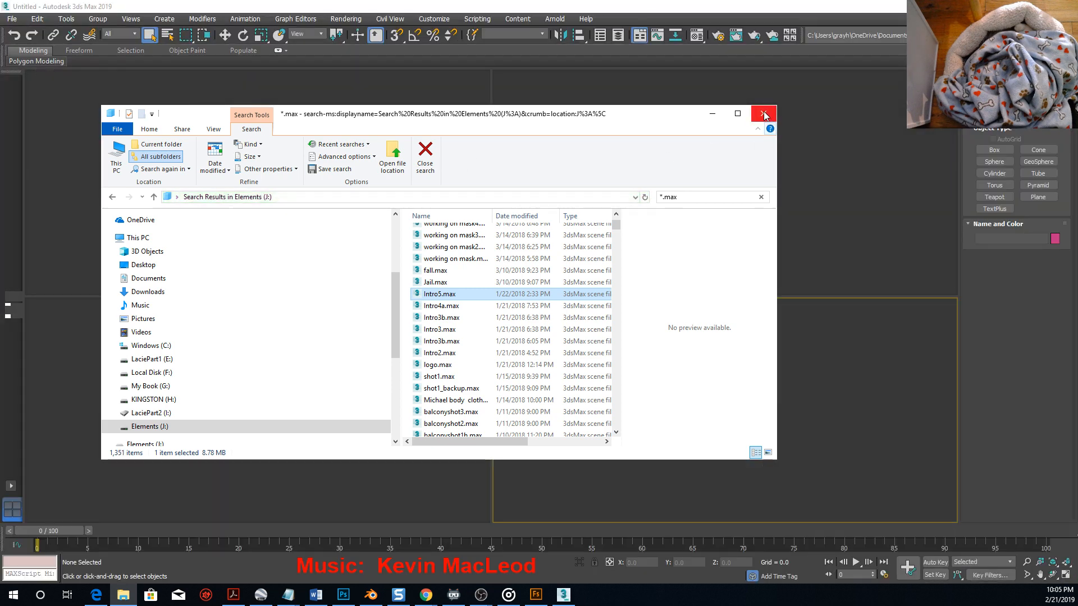
{"action": "left_click", "coordinate": [764, 114]}
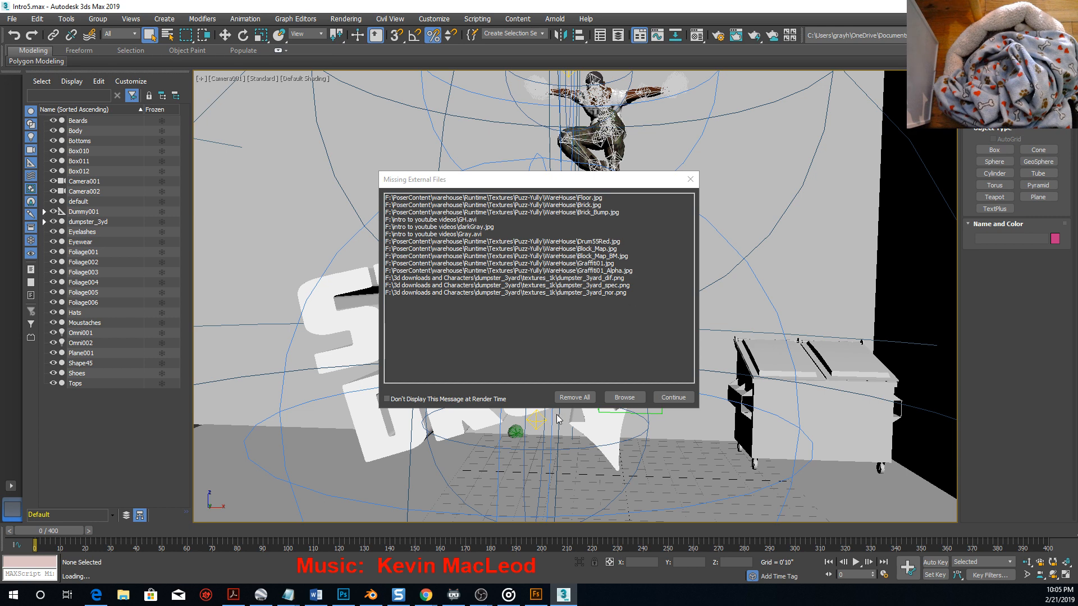
{"action": "left_click", "coordinate": [668, 402]}
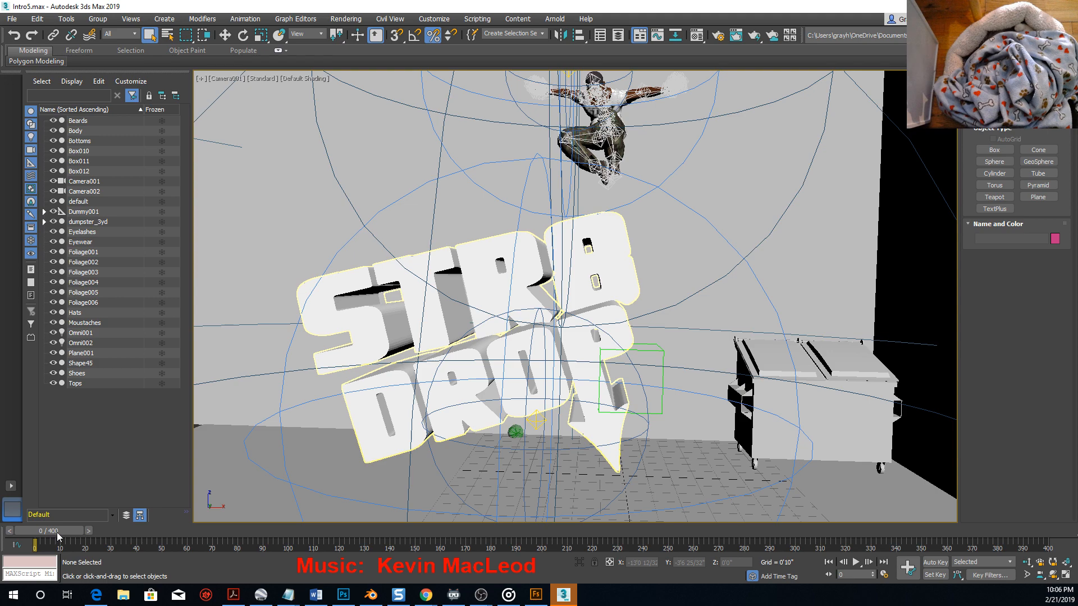
Scrub the Intro5.max timeline to frame 241 to preview the character's jump past the logo.
{"action": "left_click_drag", "start_coordinate": [58, 533], "coordinate": [642, 449]}
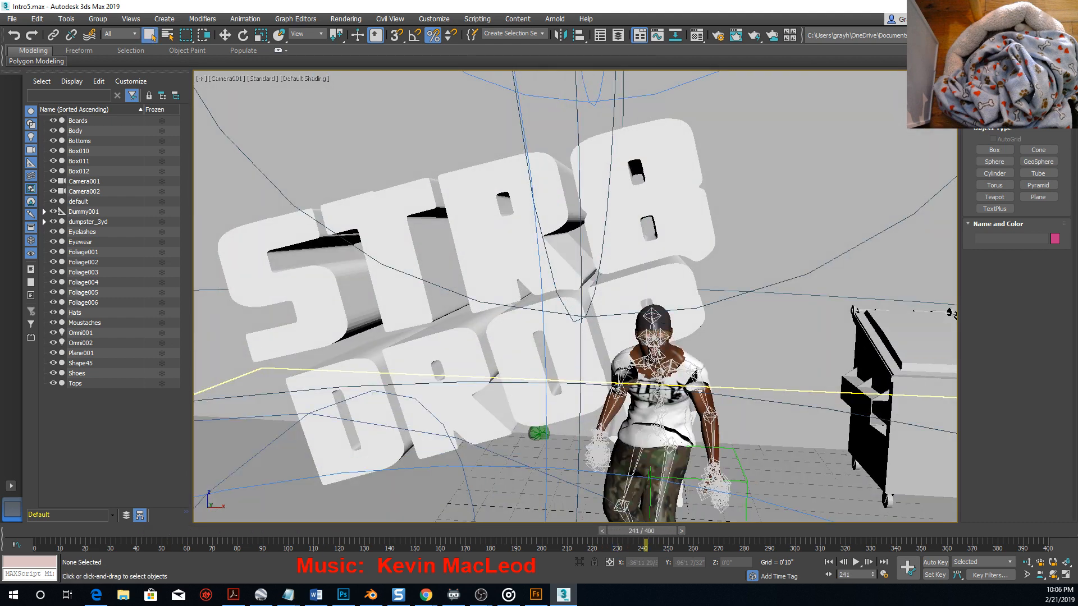
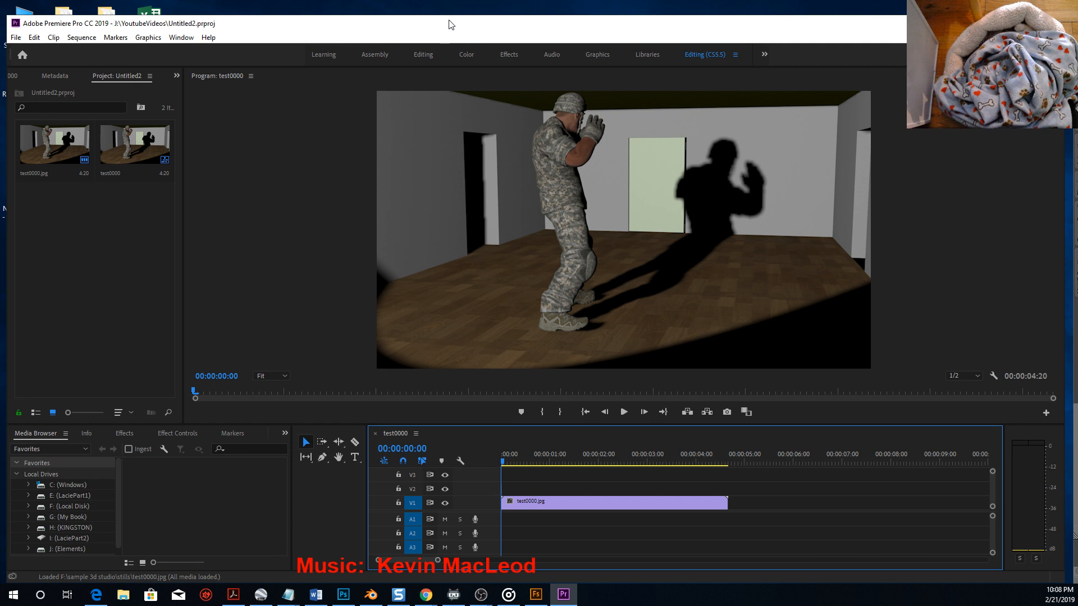
In Premiere Pro, apply the RG Magic Bullet Looks video effect to the test0000.jpg clip on track V1.
{"action": "left_click_drag", "start_coordinate": [449, 21], "coordinate": [443, 9]}
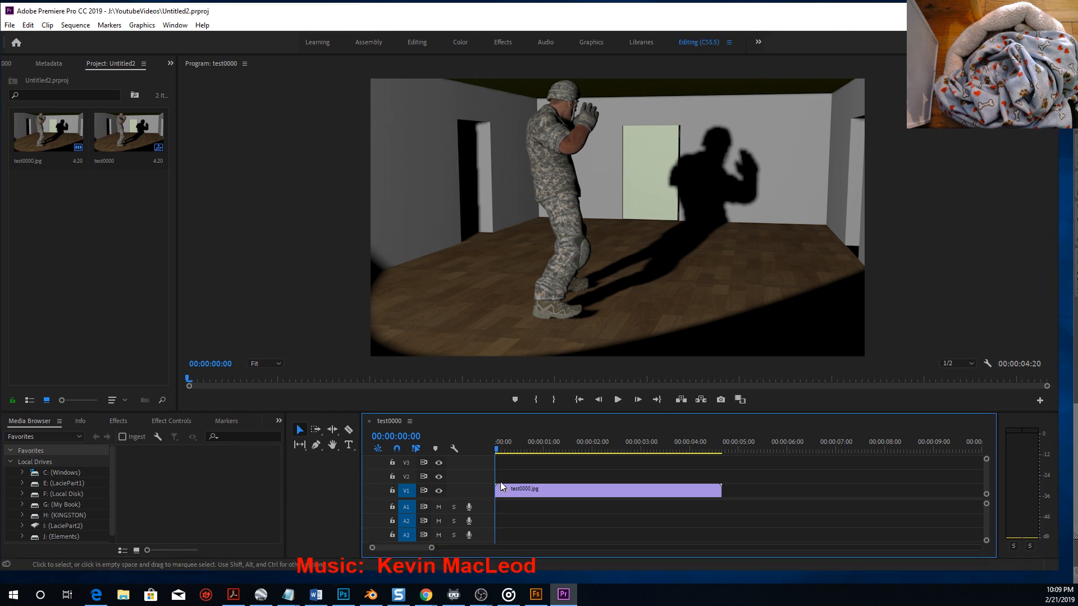
{"action": "left_click", "coordinate": [522, 490]}
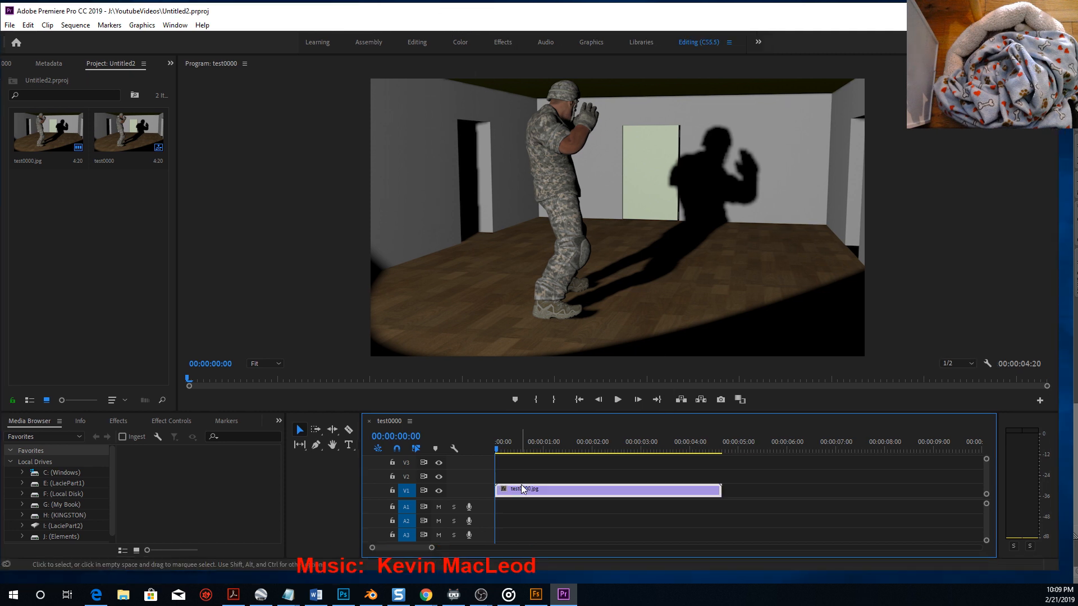
{"action": "left_click", "coordinate": [166, 421]}
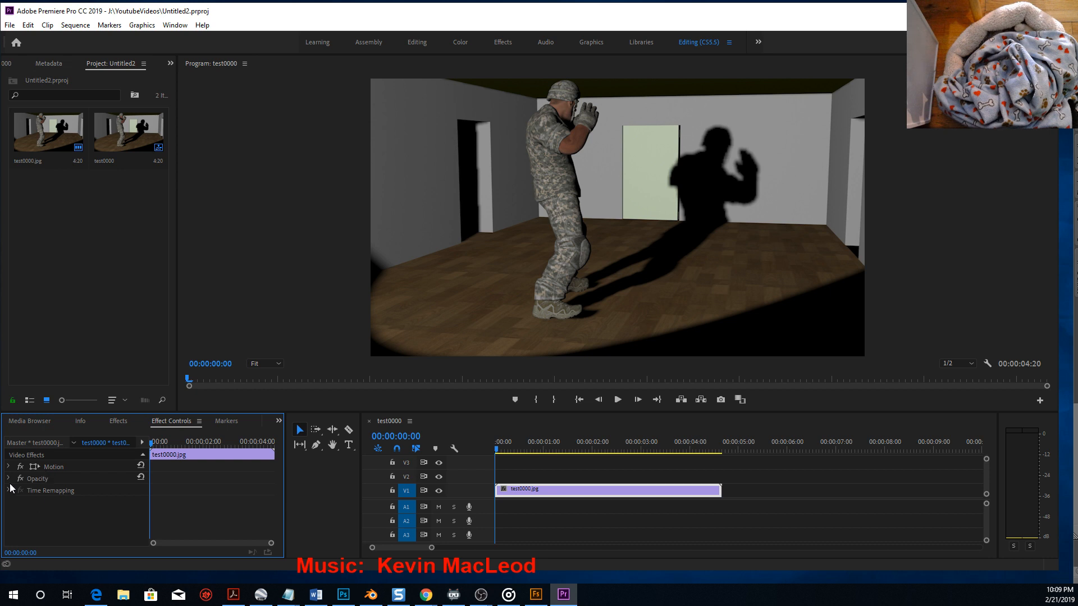
{"action": "left_click", "coordinate": [115, 422]}
{"action": "left_click", "coordinate": [8, 495]}
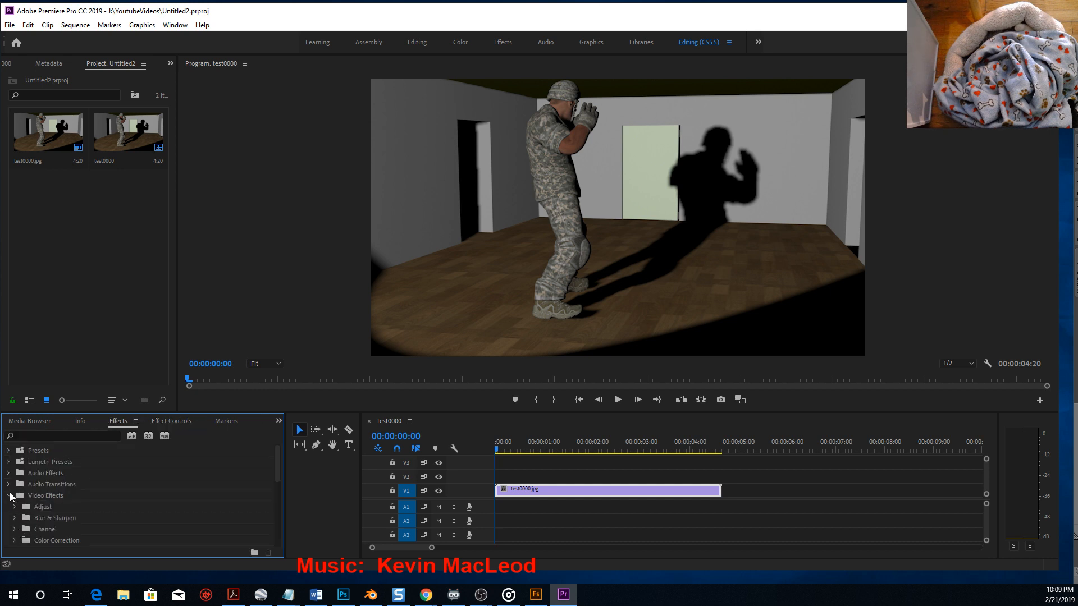
{"action": "left_click_drag", "start_coordinate": [276, 464], "coordinate": [274, 517]}
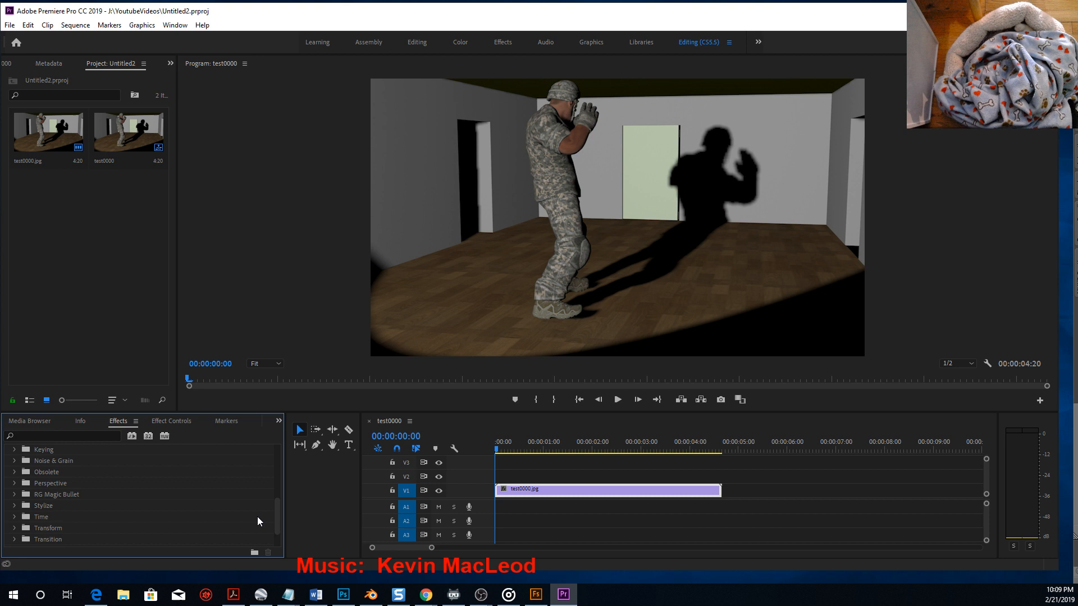
{"action": "left_click", "coordinate": [15, 495]}
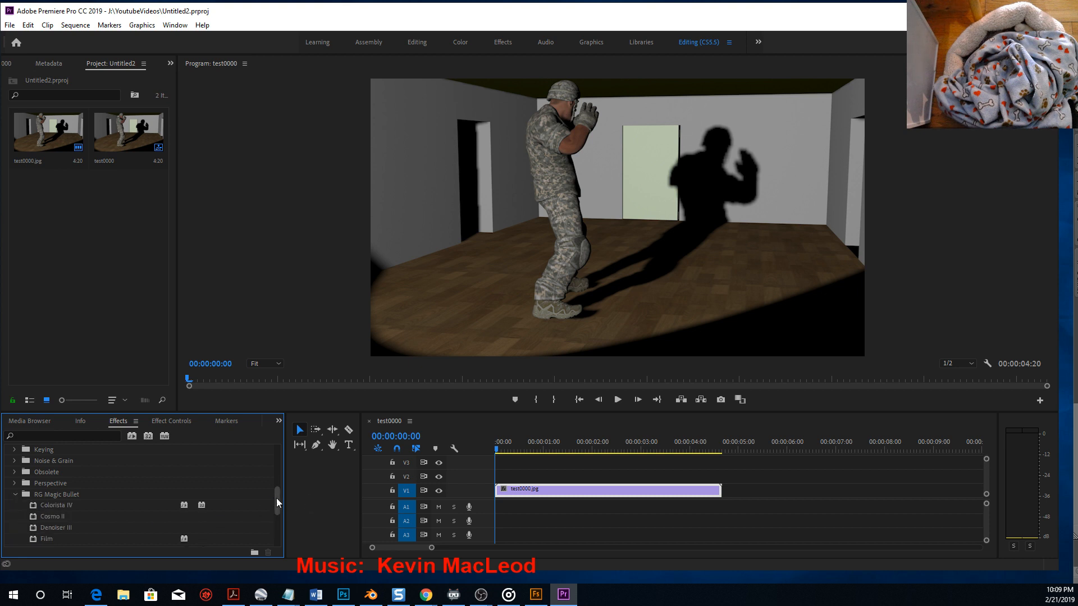
{"action": "left_click_drag", "start_coordinate": [277, 504], "coordinate": [277, 523]}
{"action": "left_click", "coordinate": [52, 474]}
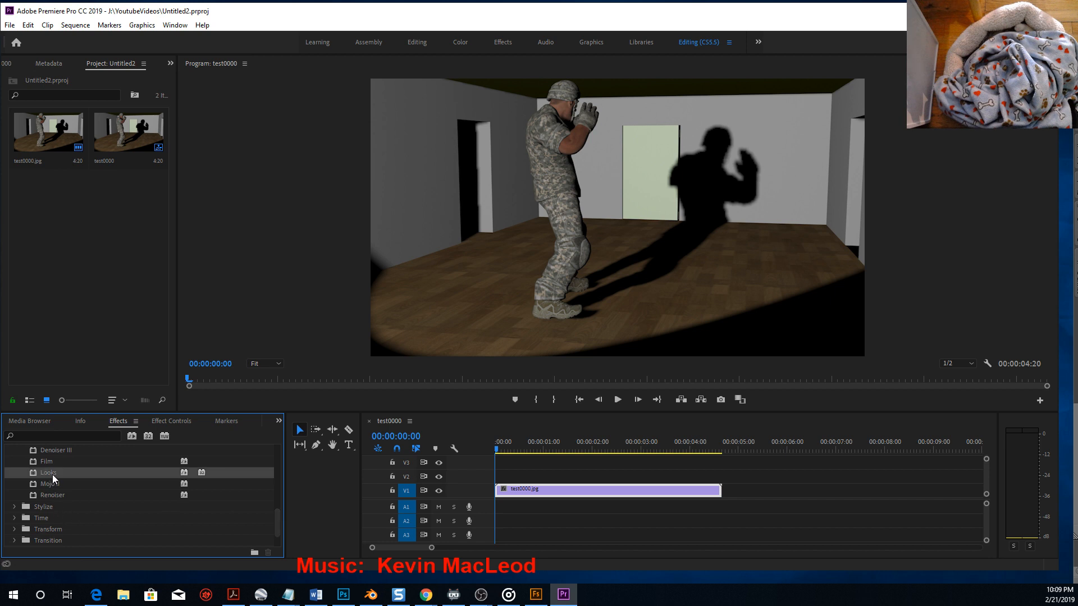
{"action": "left_click_drag", "start_coordinate": [49, 477], "coordinate": [544, 489]}
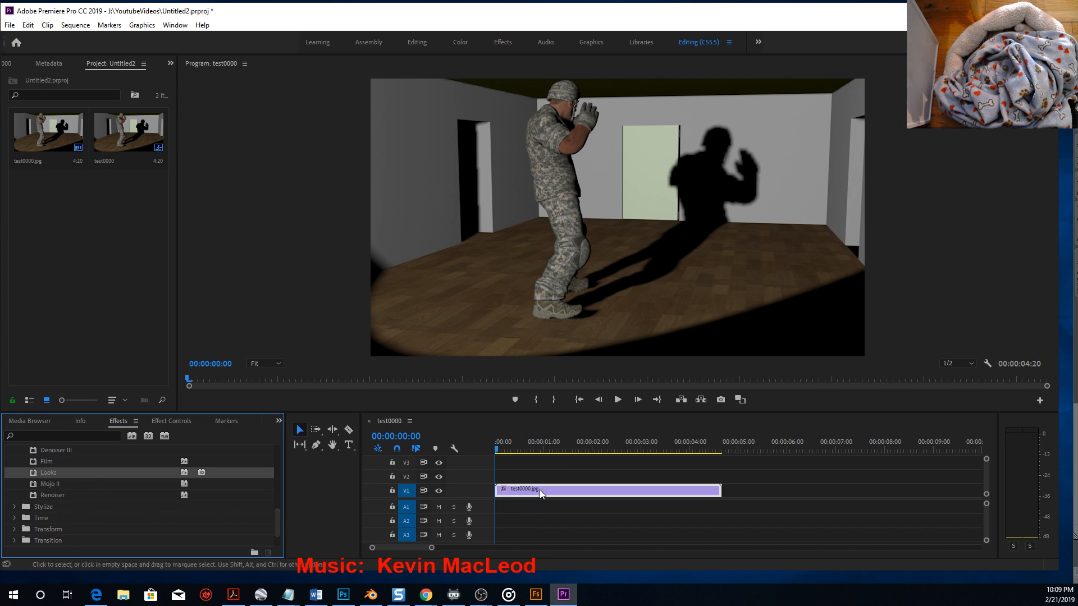
Open the clip's Looks effect for editing in Magic Bullet Looks and try the My Hero preset from the People category.
{"action": "left_click", "coordinate": [168, 422]}
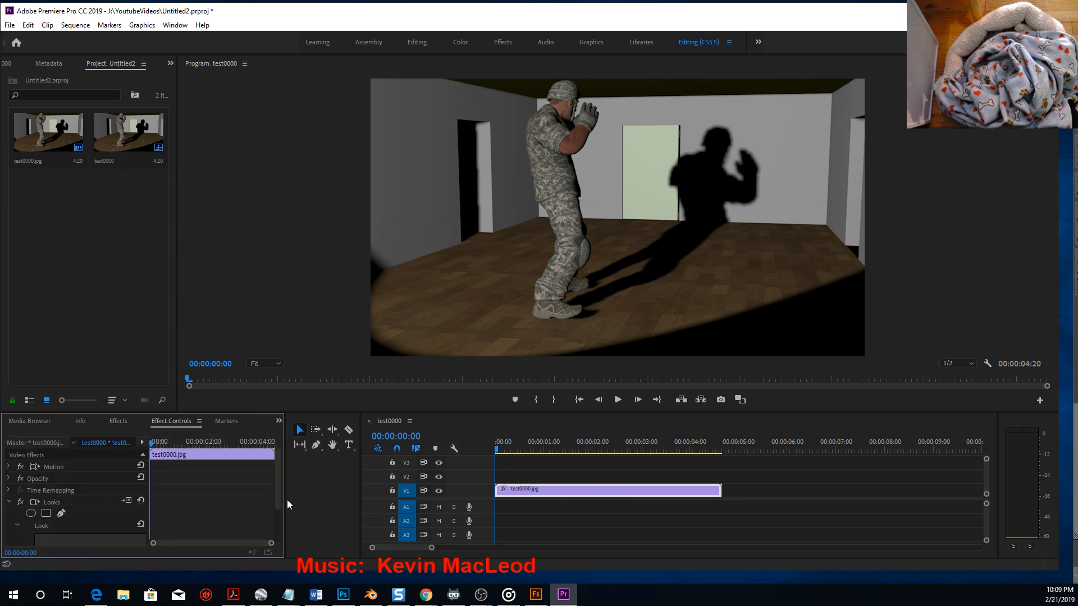
{"action": "scroll", "coordinate": [279, 484], "scroll_direction": "down", "scroll_amount": 3}
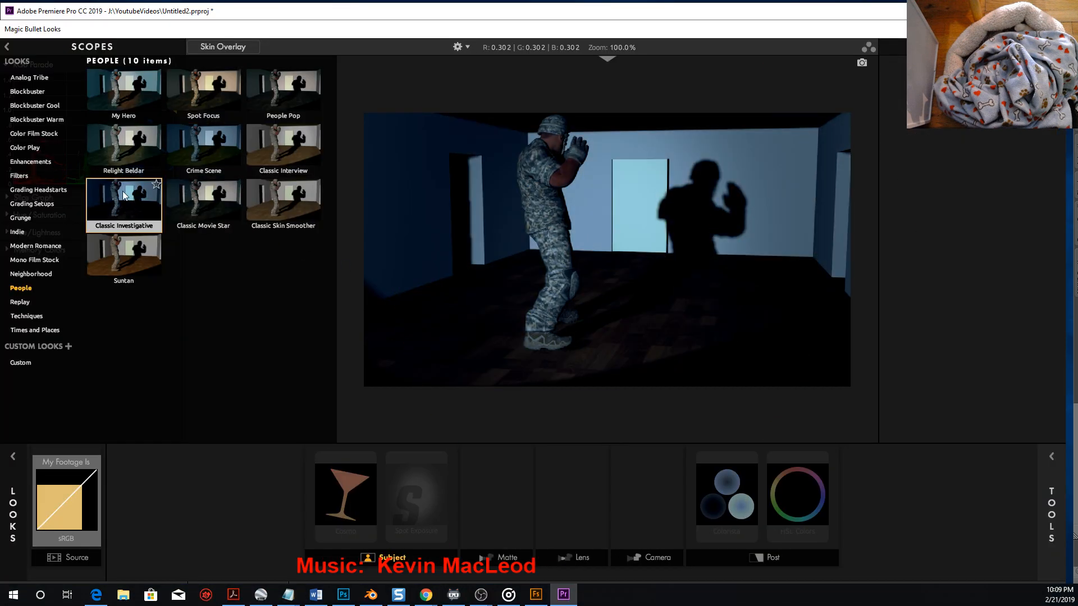
{"action": "left_click", "coordinate": [117, 146]}
{"action": "left_click", "coordinate": [132, 96]}
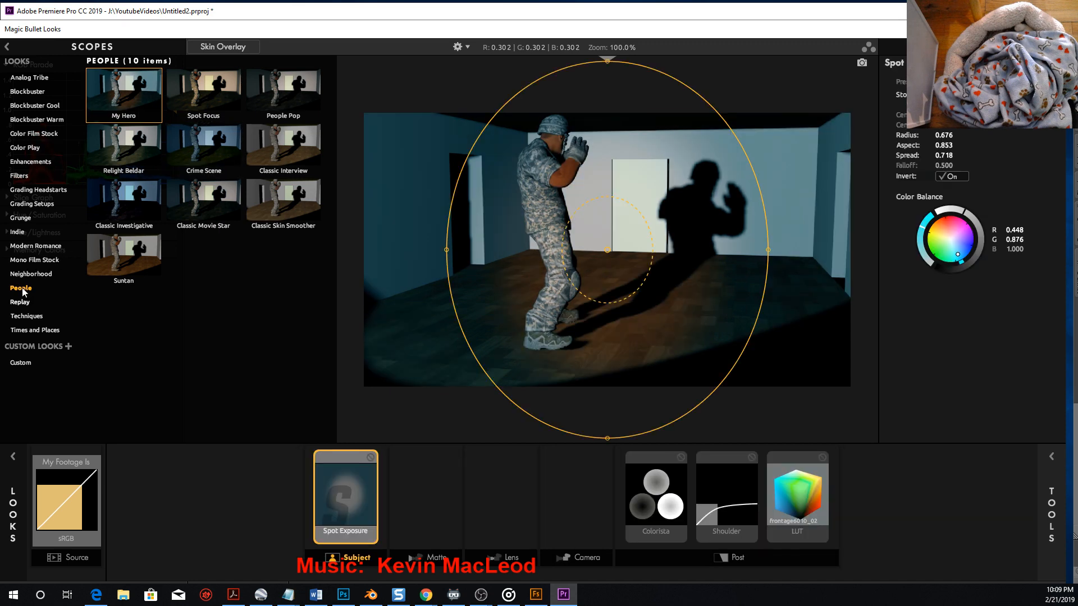
Browse the Grunge, Filters, Enhancements, Blockbuster Warm, Times and Places, Techniques and Replay looks, trying the Jumbo preset from Replay.
{"action": "left_click", "coordinate": [18, 219]}
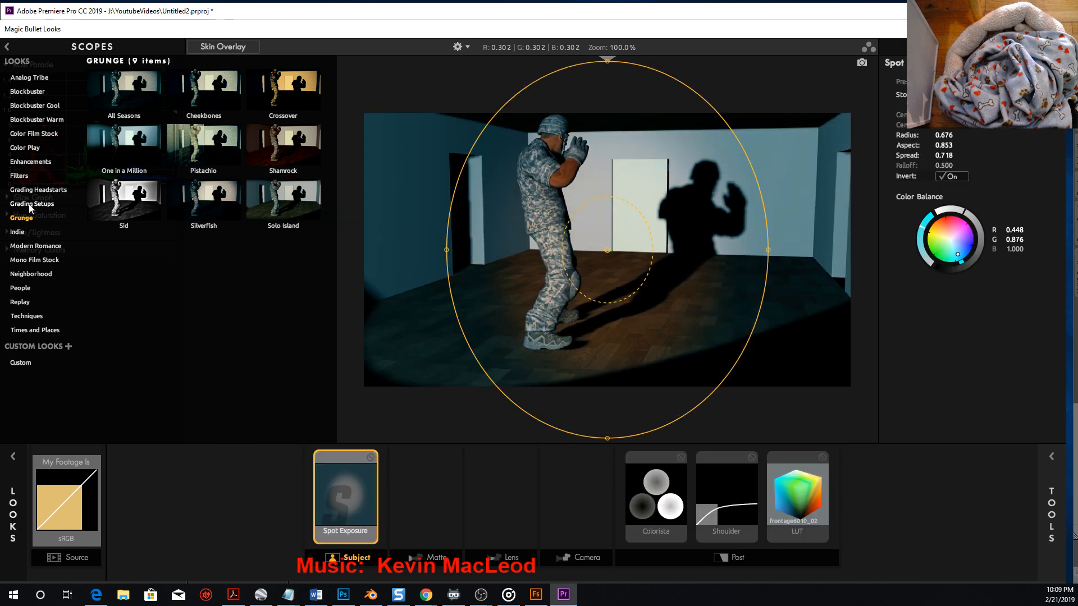
{"action": "left_click", "coordinate": [18, 176]}
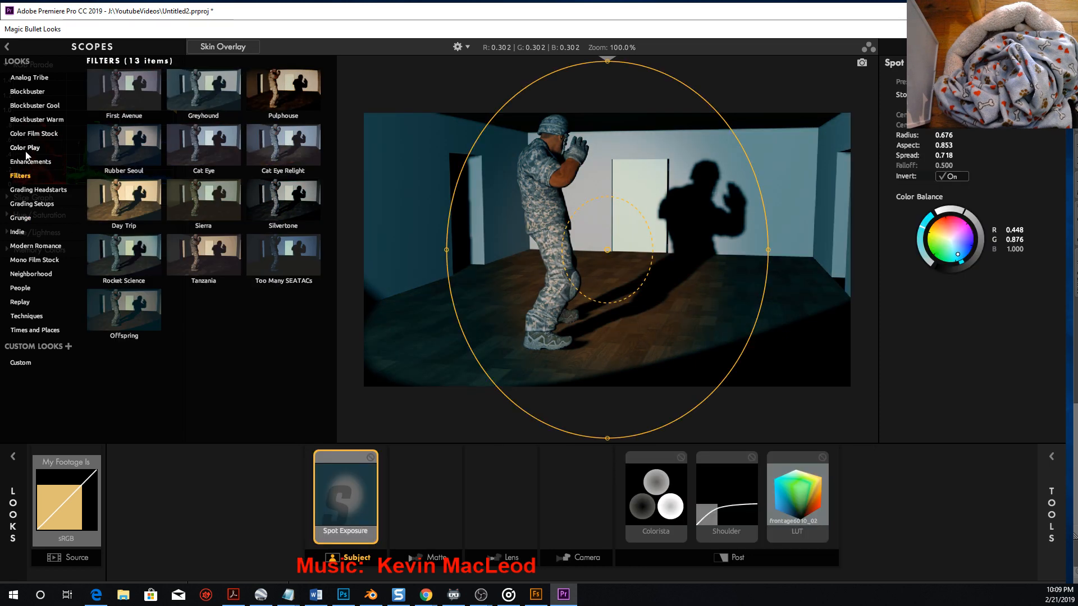
{"action": "left_click", "coordinate": [24, 163]}
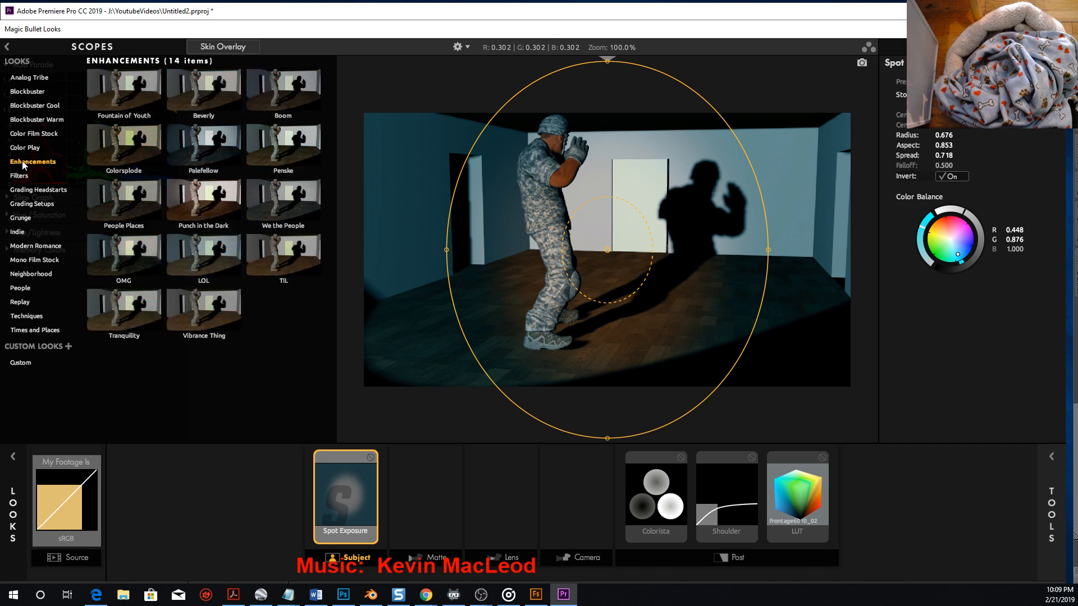
{"action": "left_click", "coordinate": [27, 121]}
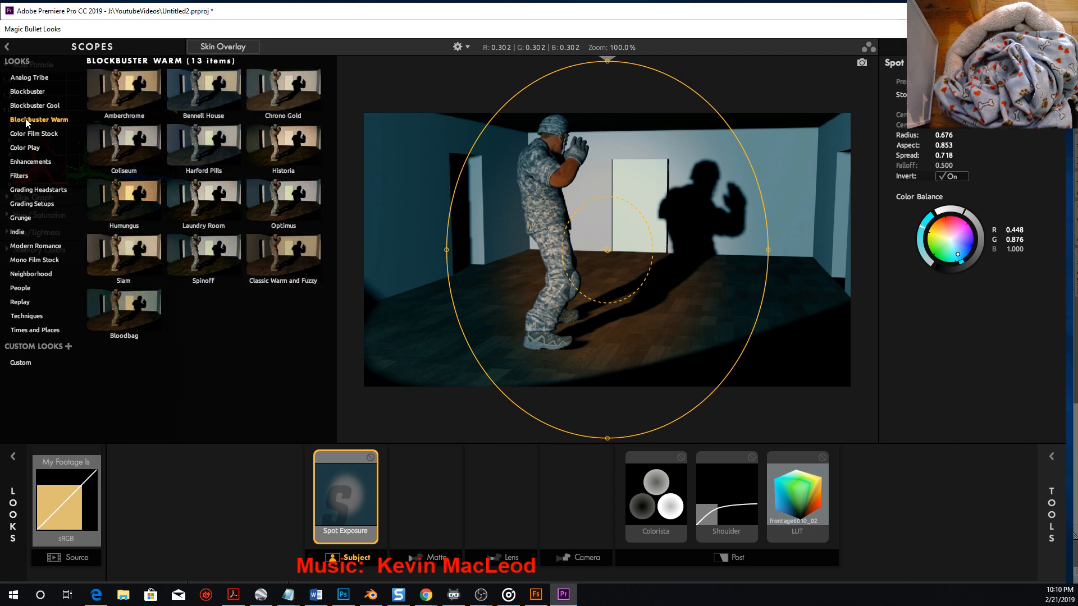
{"action": "left_click", "coordinate": [25, 331]}
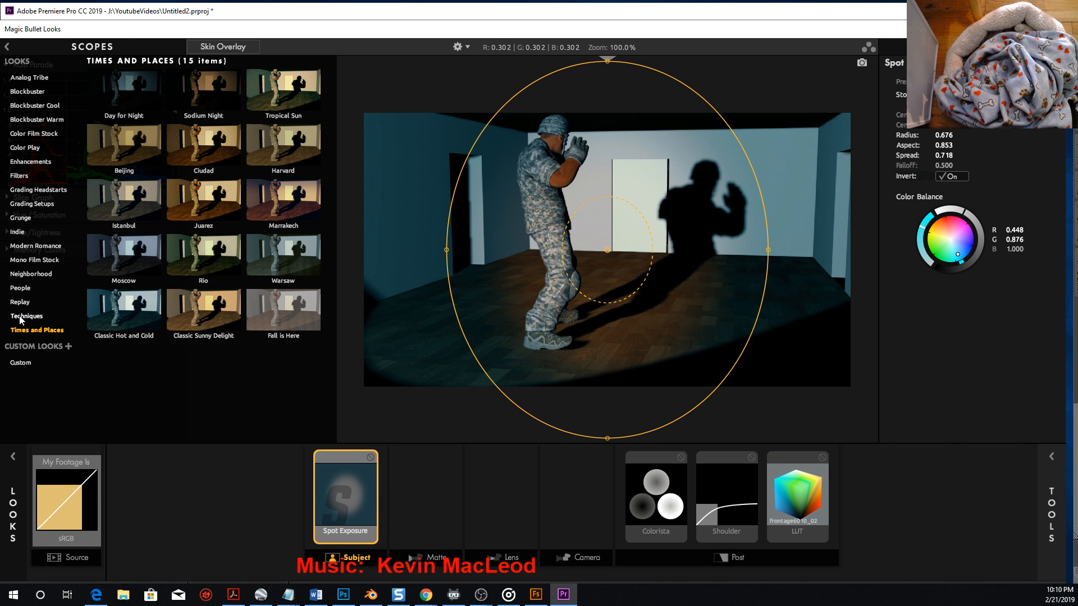
{"action": "left_click", "coordinate": [23, 316]}
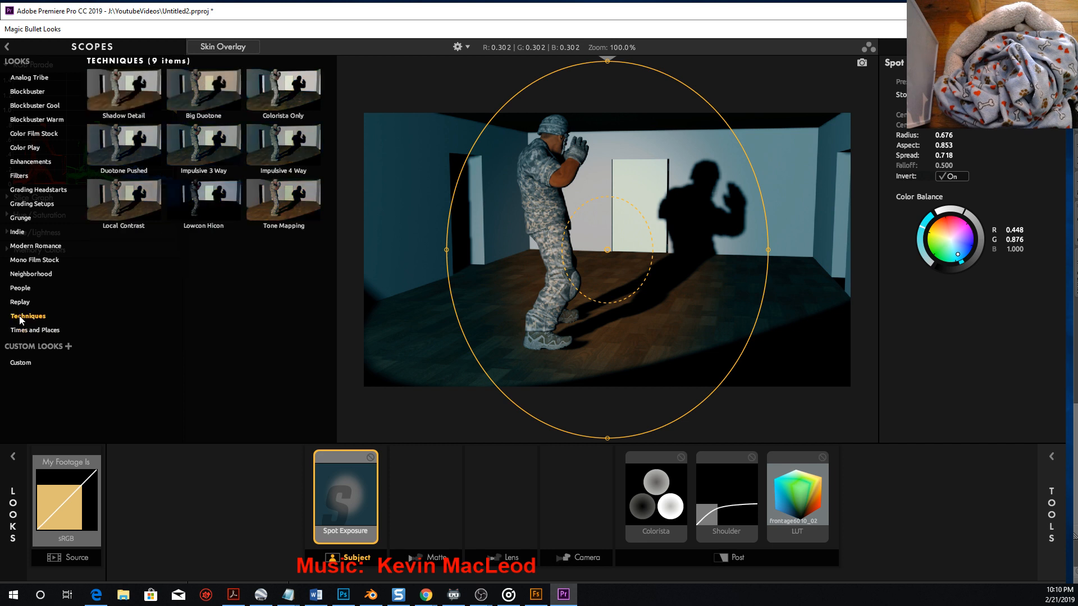
{"action": "left_click", "coordinate": [20, 303]}
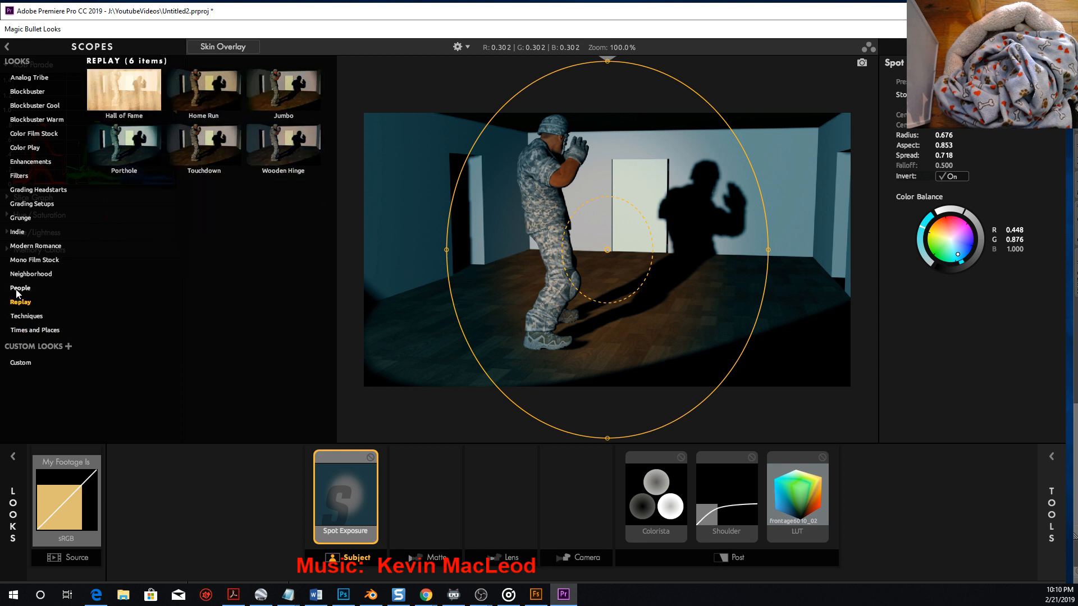
{"action": "left_click", "coordinate": [129, 94]}
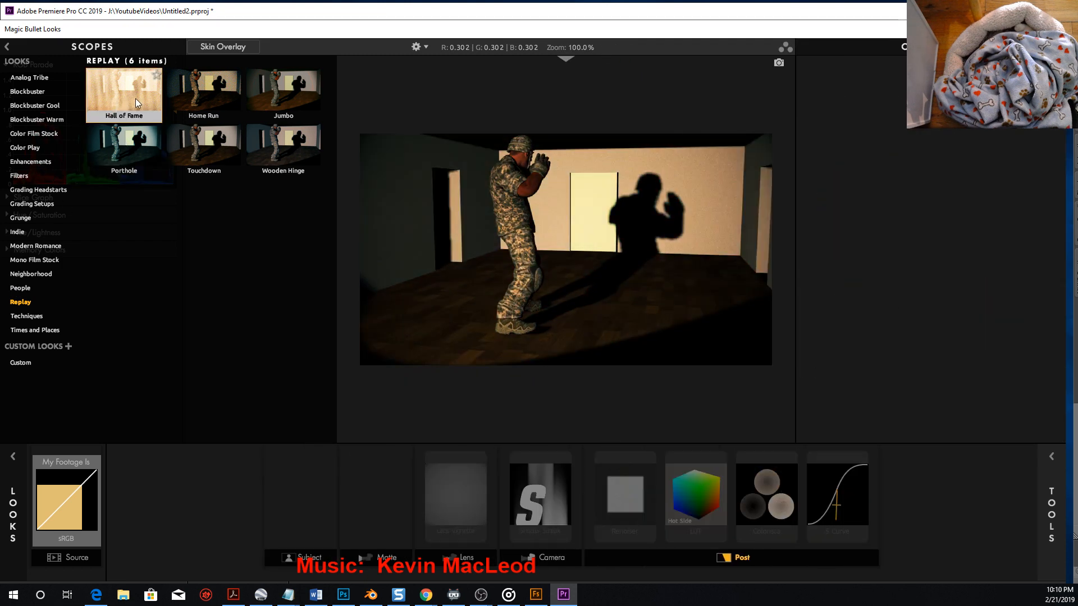
{"action": "left_click", "coordinate": [260, 107]}
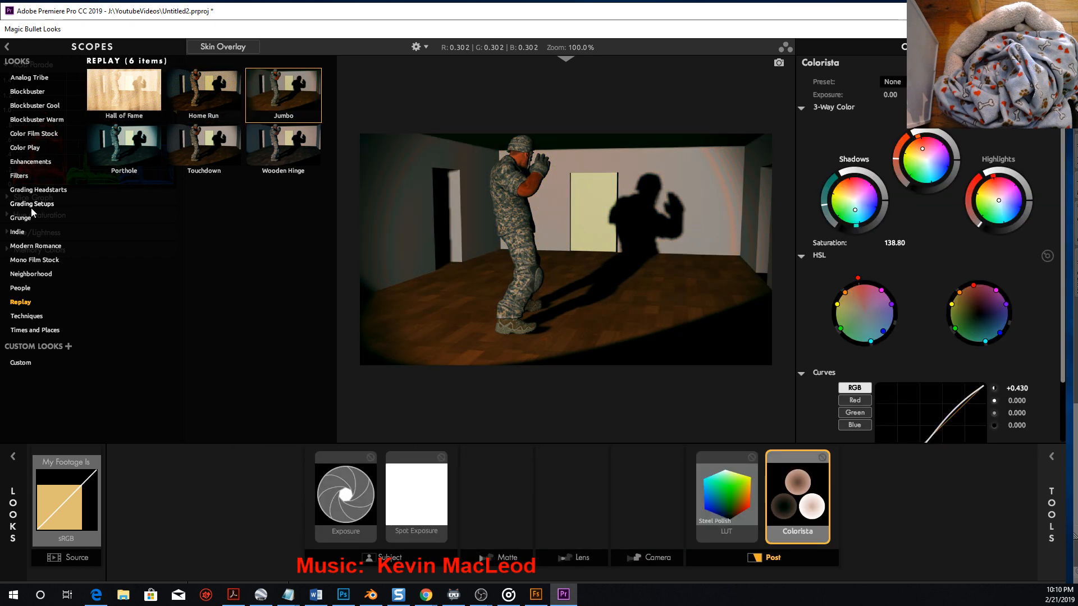
Browse more look categories, including Mono Film Stock and Indie, and choose the black-and-white Sid preset from Grunge.
{"action": "left_click", "coordinate": [23, 288]}
{"action": "left_click", "coordinate": [25, 275]}
{"action": "left_click", "coordinate": [26, 261]}
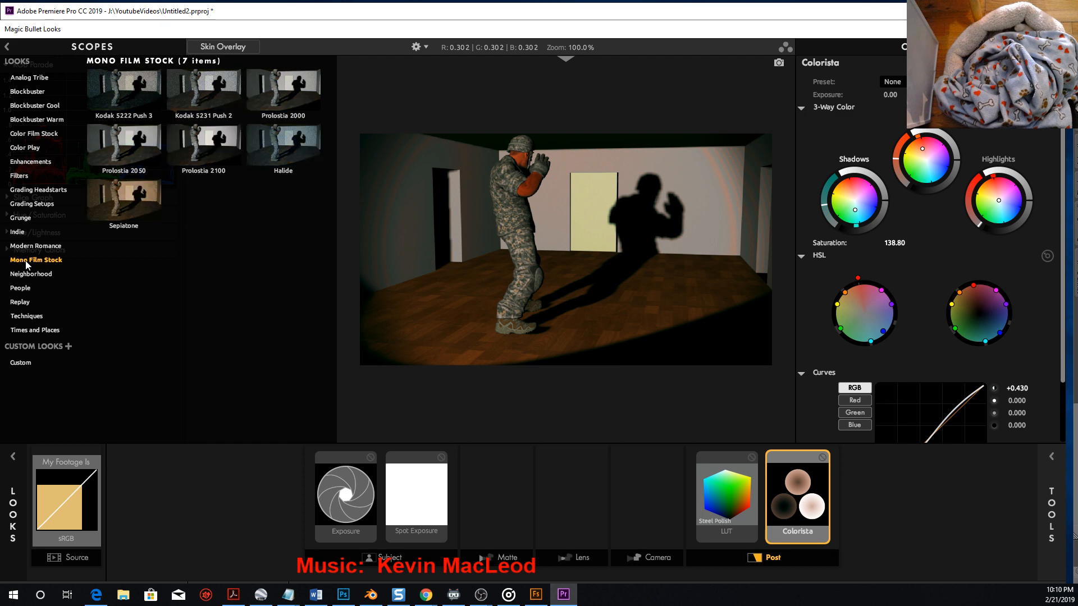
{"action": "left_click", "coordinate": [21, 232]}
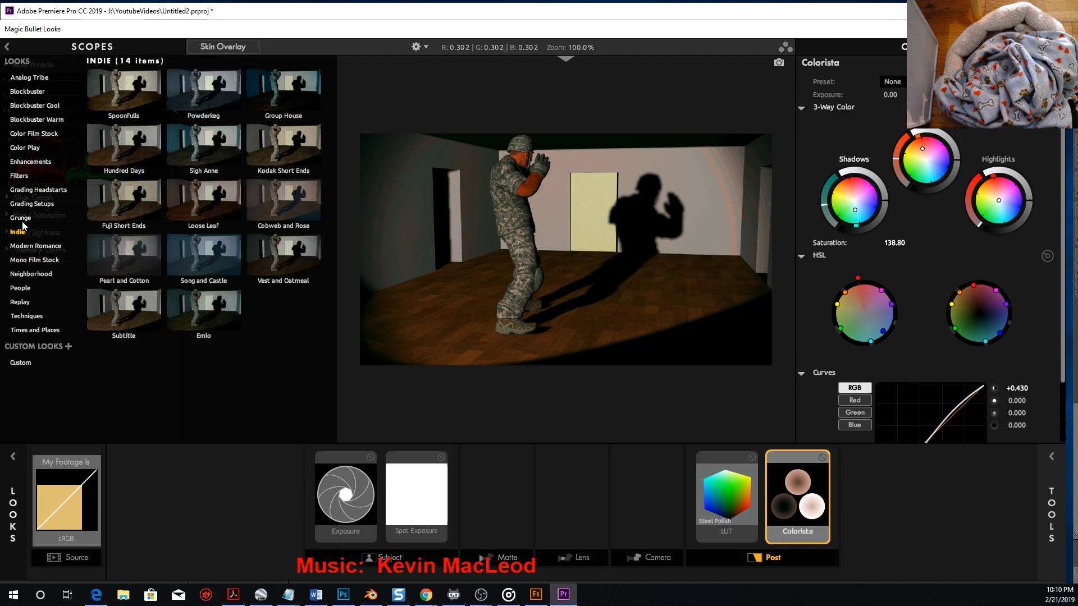
{"action": "left_click", "coordinate": [23, 219]}
{"action": "left_click", "coordinate": [134, 199]}
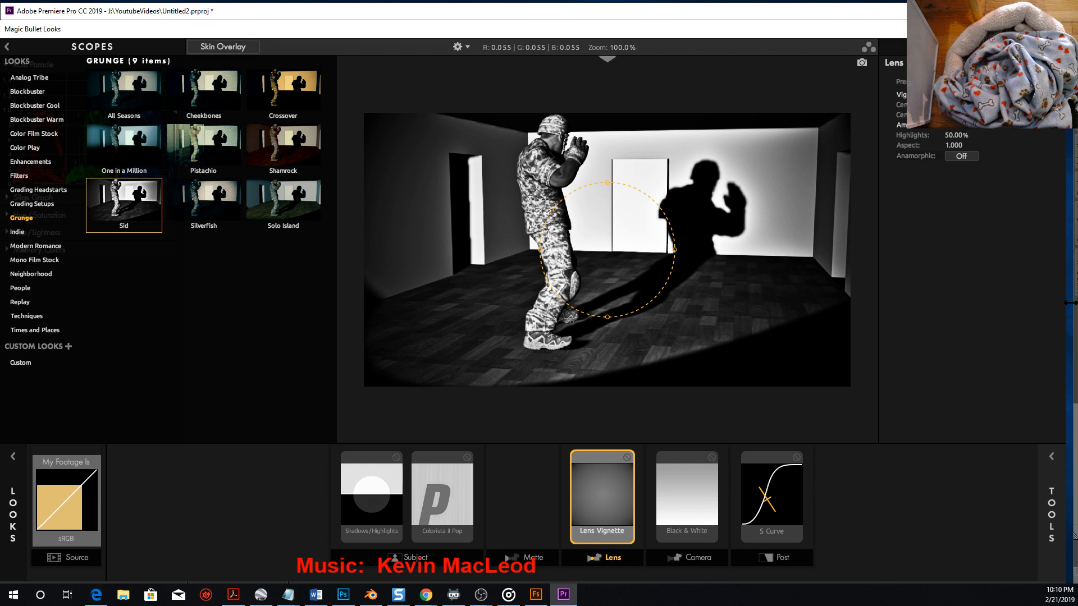
Accept the Sid look for the clip and play back the test0000 sequence to preview the graded animation.
{"action": "scroll", "coordinate": [857, 416], "scroll_direction": "down", "scroll_amount": 1}
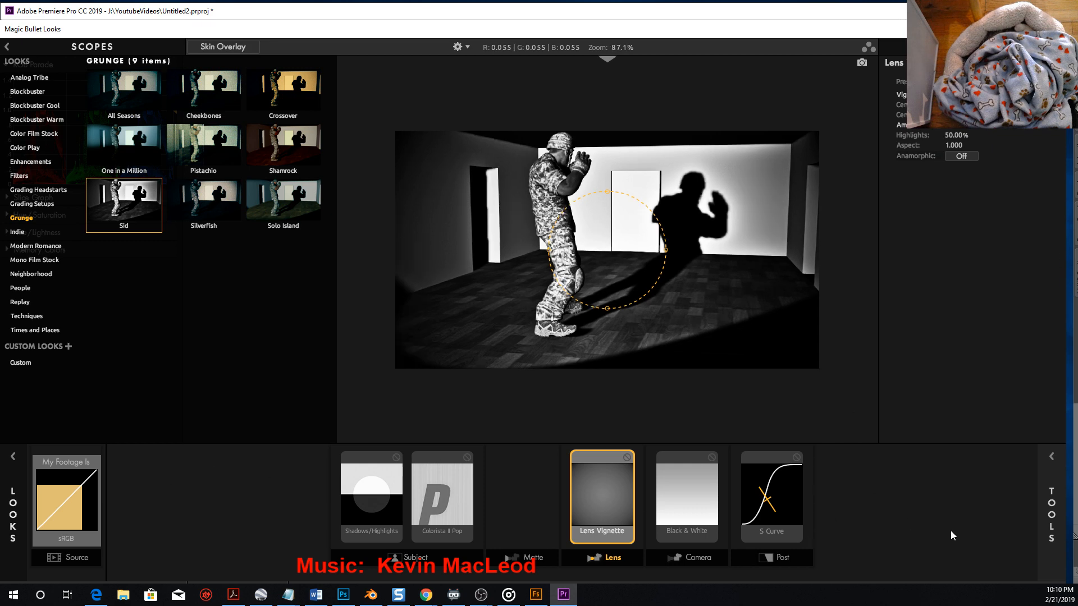
{"action": "mouse_move", "coordinate": [1063, 459]}
{"action": "left_click_drag", "start_coordinate": [921, 30], "coordinate": [819, 10]}
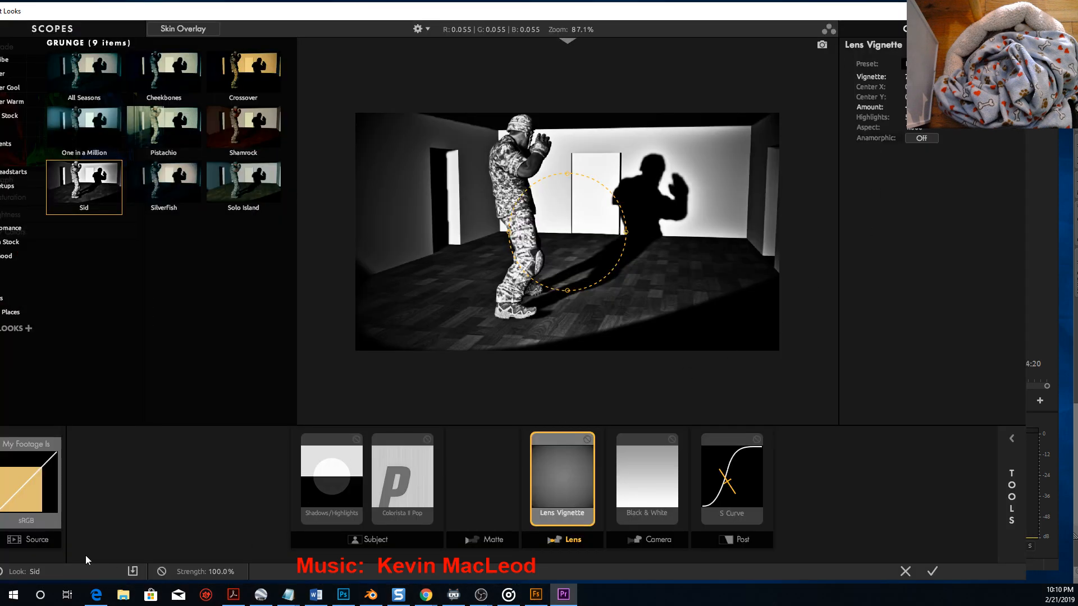
{"action": "left_click", "coordinate": [932, 571]}
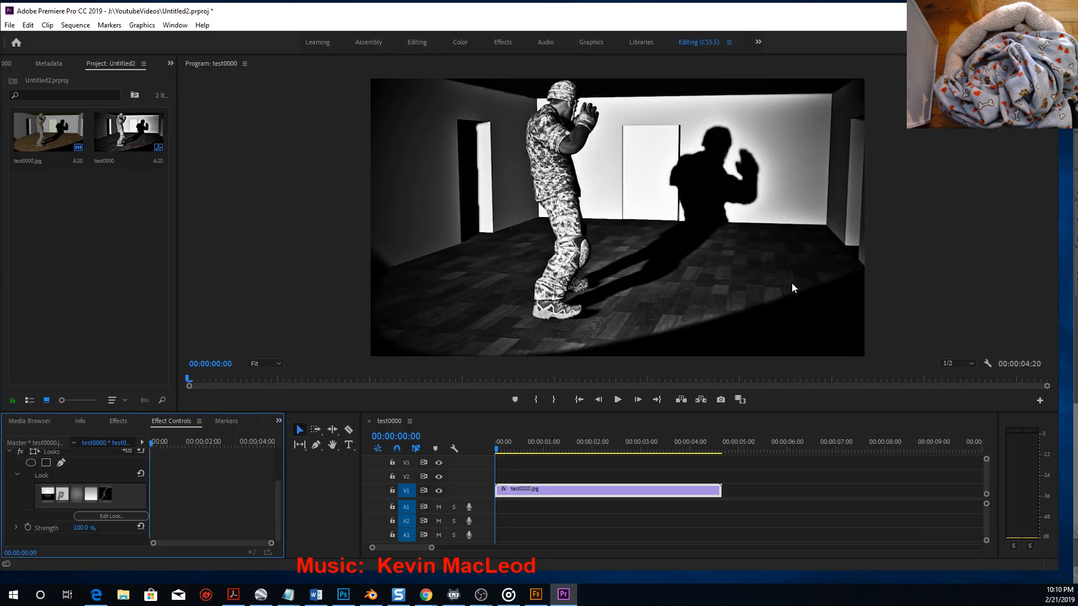
{"action": "left_click", "coordinate": [617, 400]}
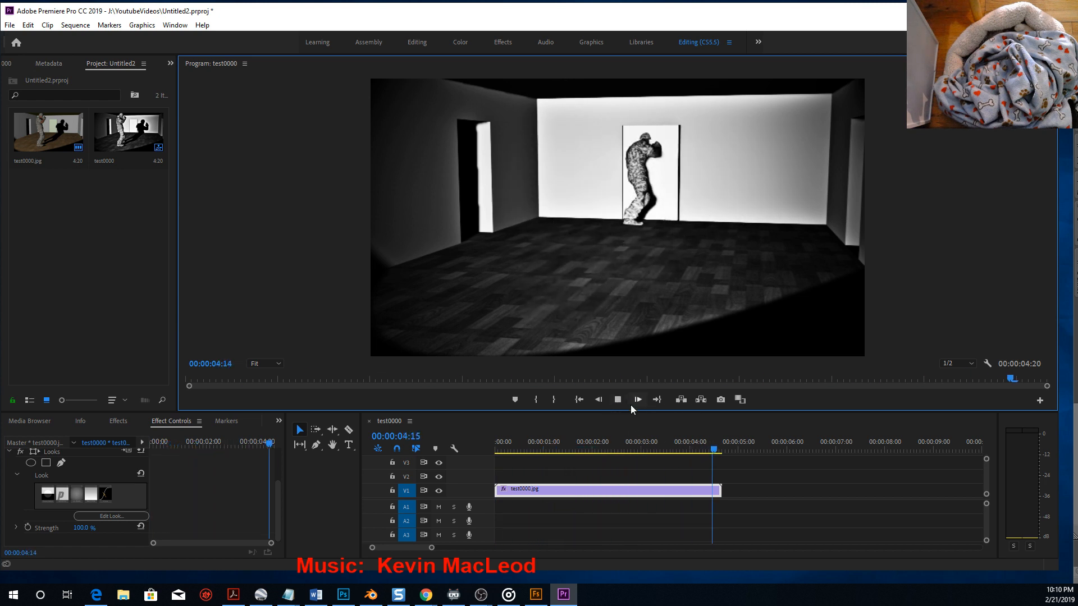
{"action": "left_click", "coordinate": [617, 400]}
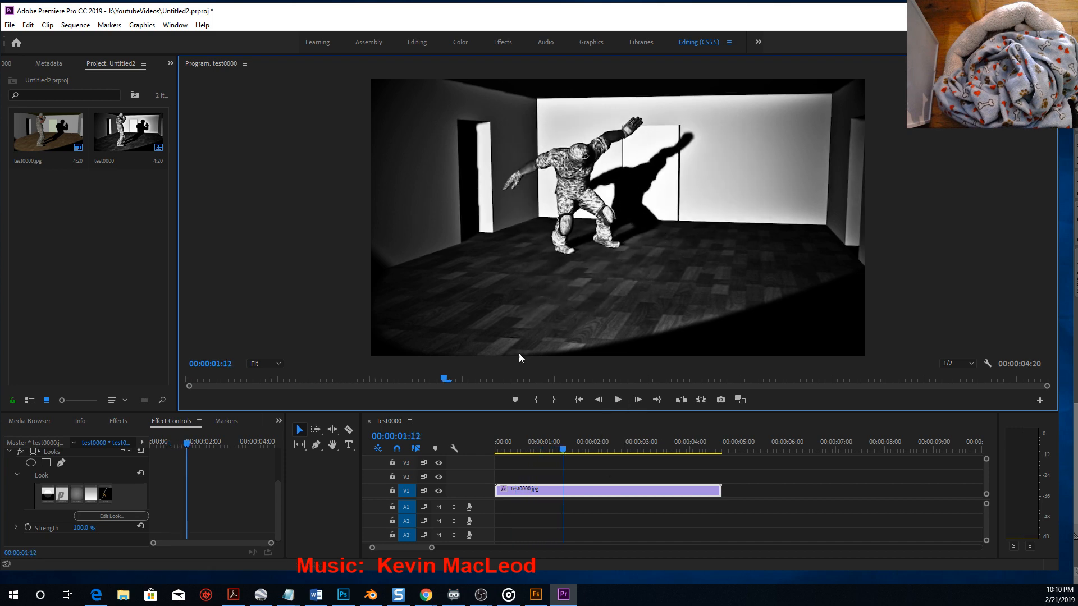
Import the recording 2018-12-18_10-34-22.mp4 from the OBS recordings folder on the LaciePart2 (I:) drive.
{"action": "left_click", "coordinate": [10, 26]}
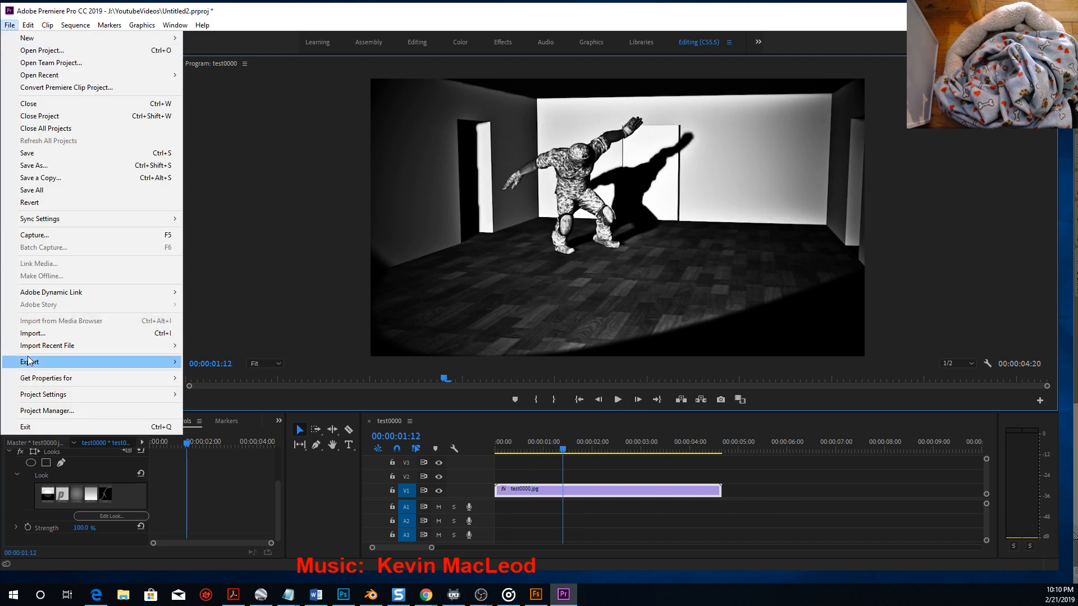
{"action": "left_click", "coordinate": [33, 333]}
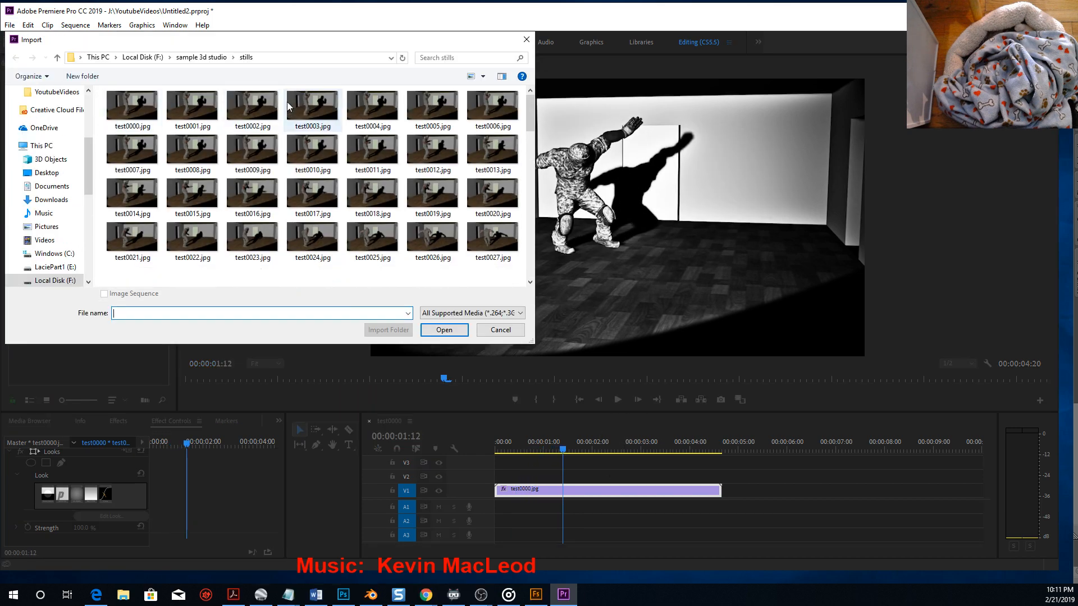
{"action": "left_click_drag", "start_coordinate": [88, 163], "coordinate": [95, 213]}
{"action": "left_click", "coordinate": [56, 217]}
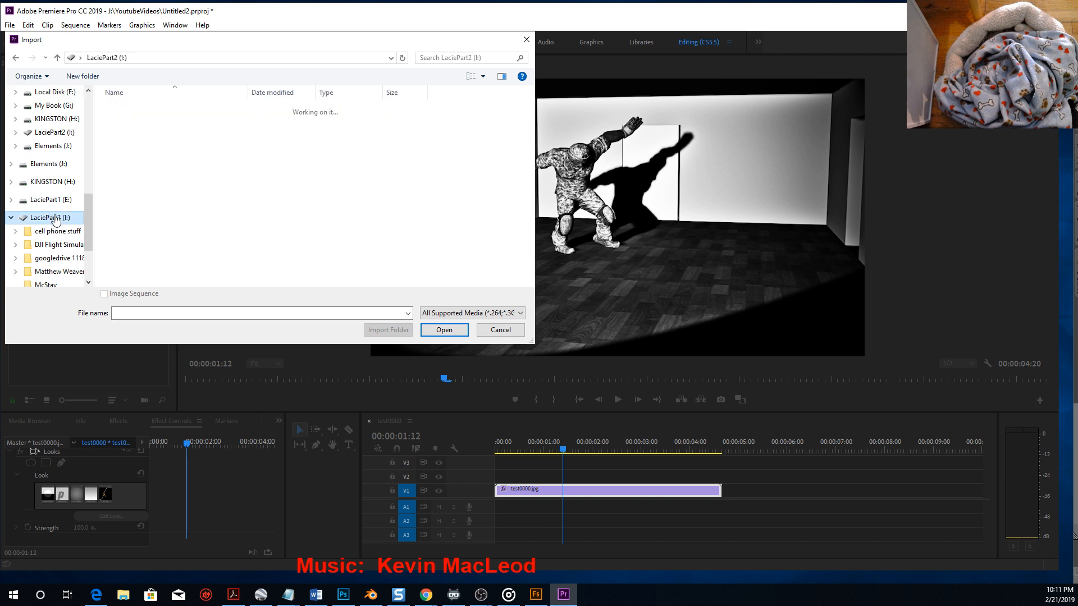
{"action": "left_click", "coordinate": [49, 201]}
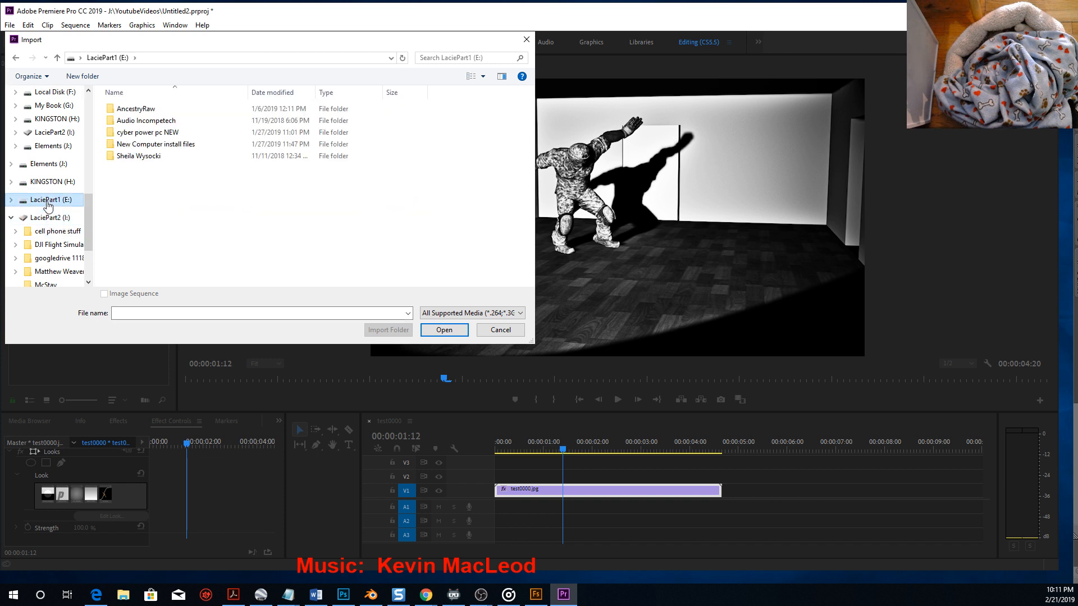
{"action": "left_click", "coordinate": [48, 218]}
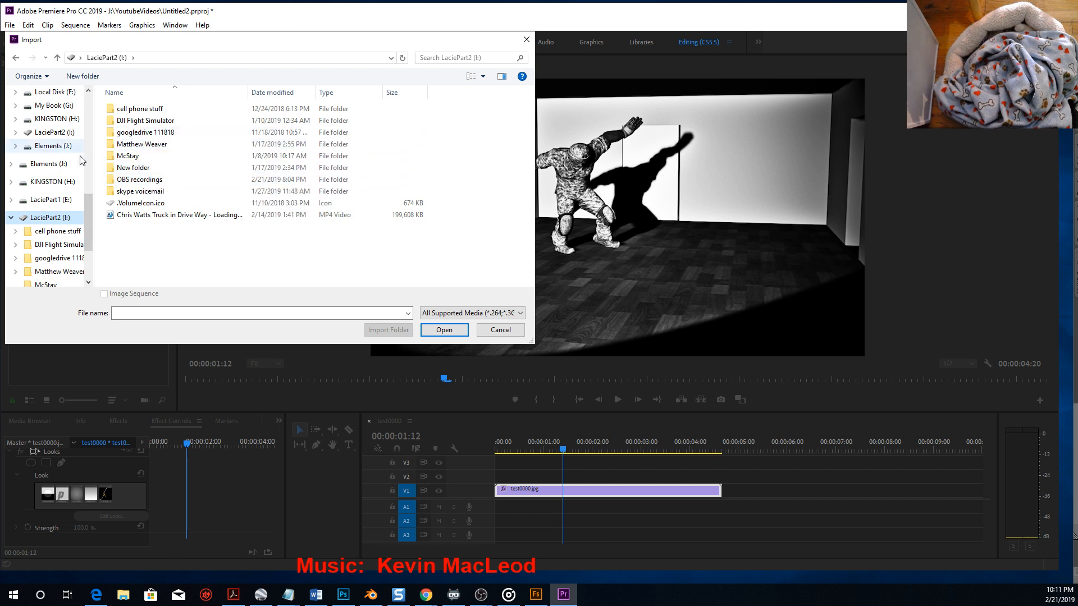
{"action": "left_click", "coordinate": [48, 164]}
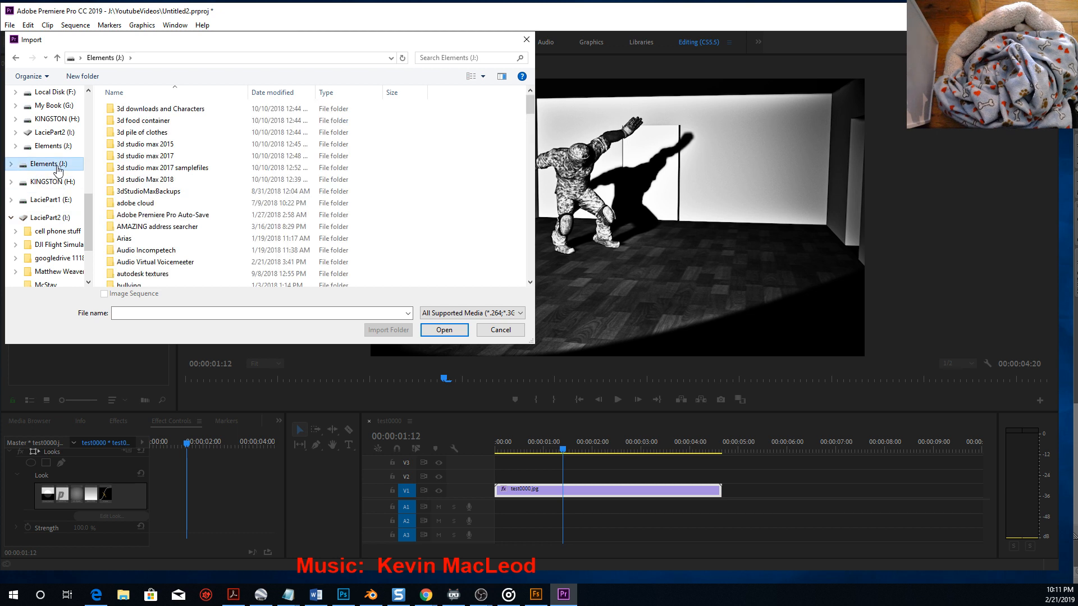
{"action": "left_click", "coordinate": [56, 200]}
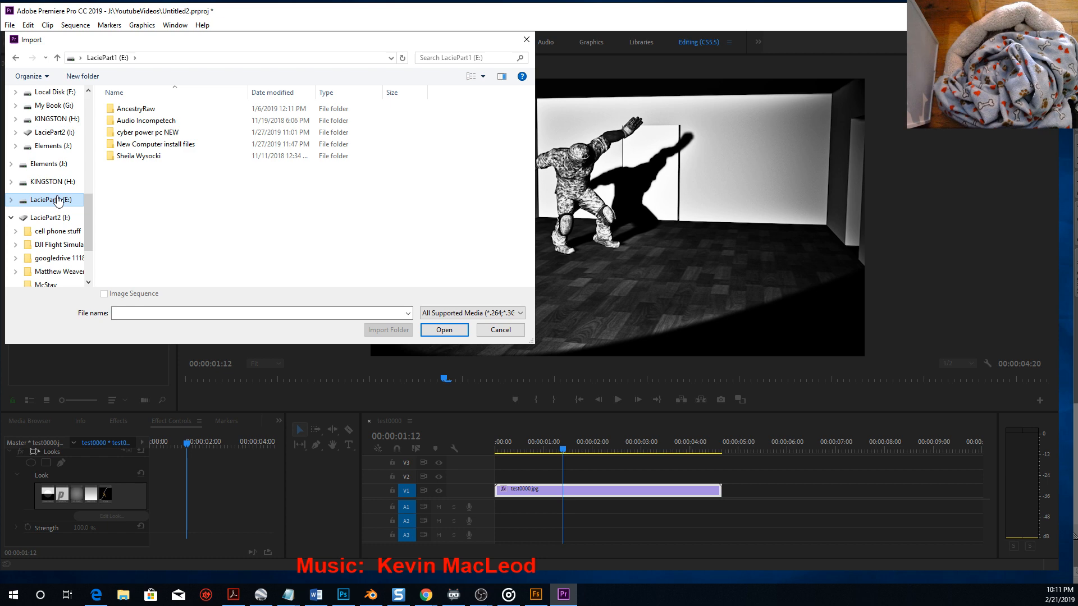
{"action": "left_click", "coordinate": [55, 218]}
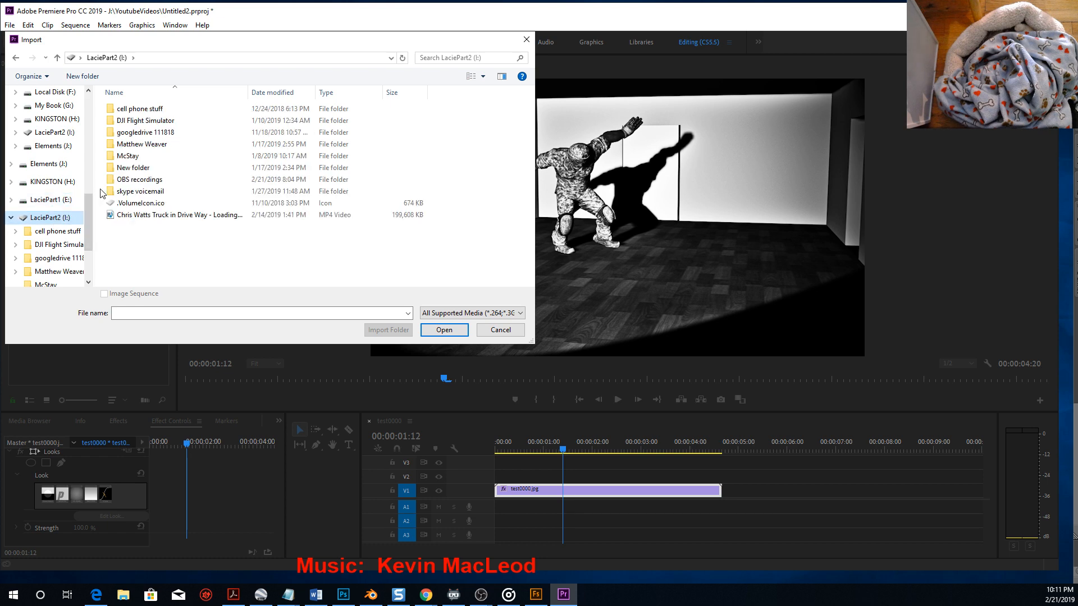
{"action": "double_click", "coordinate": [124, 180]}
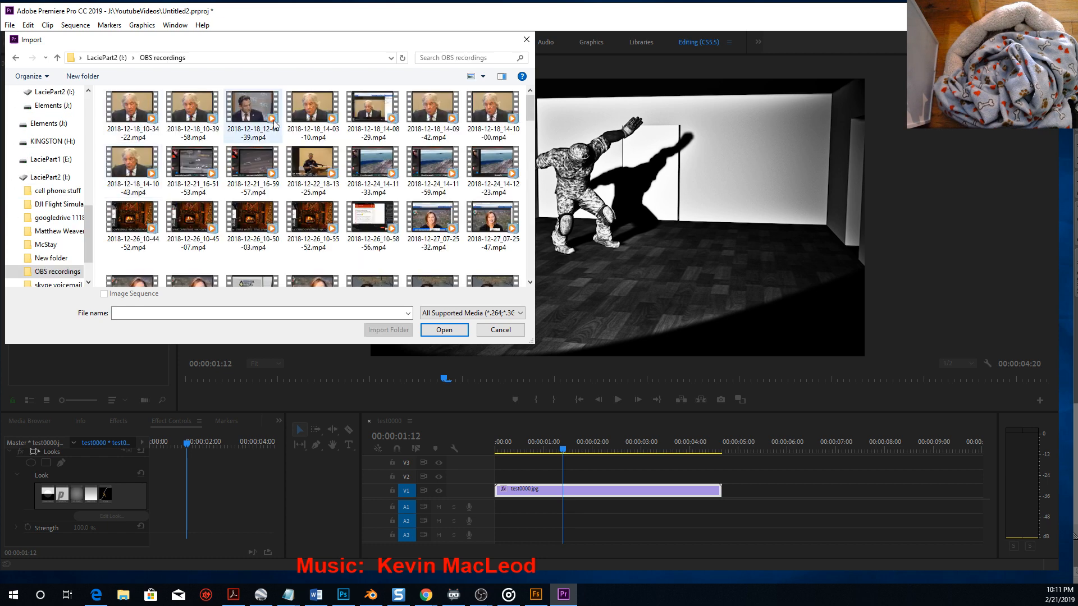
{"action": "left_click", "coordinate": [133, 108]}
{"action": "left_click", "coordinate": [443, 329]}
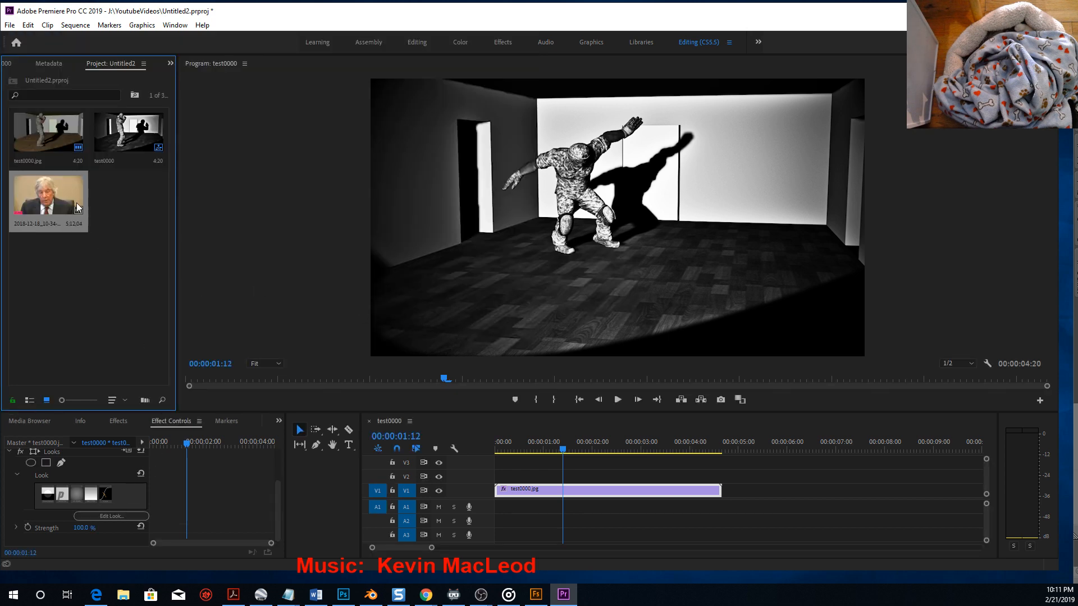
Place the imported recording directly after the test0000.jpg clip in the sequence, enlarge the program preview and apply the Looks effect to the recording.
{"action": "left_click_drag", "start_coordinate": [79, 208], "coordinate": [773, 448]}
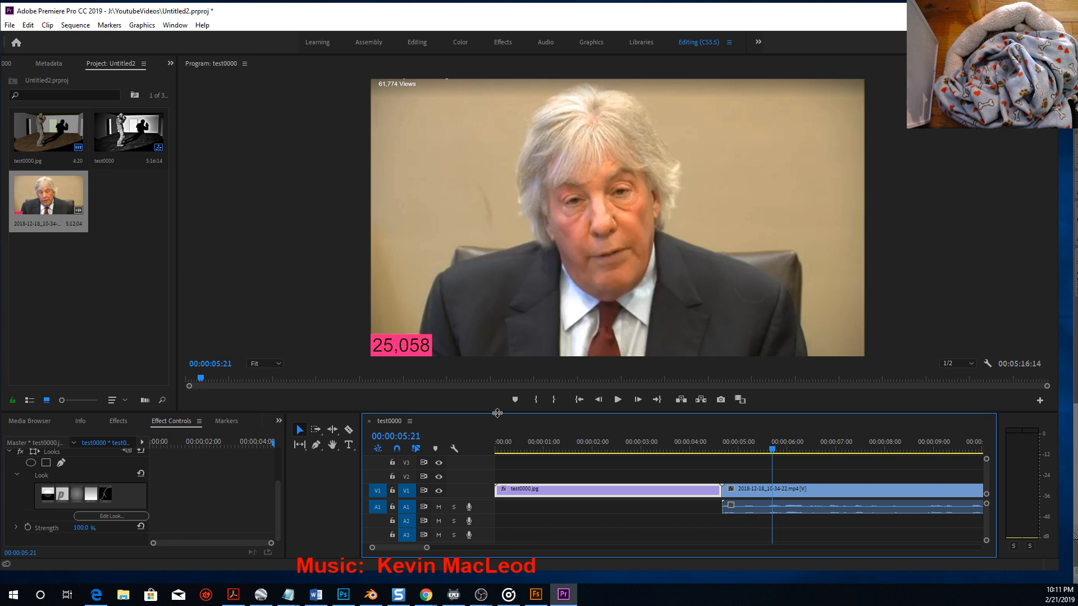
{"action": "left_click_drag", "start_coordinate": [497, 417], "coordinate": [269, 457]}
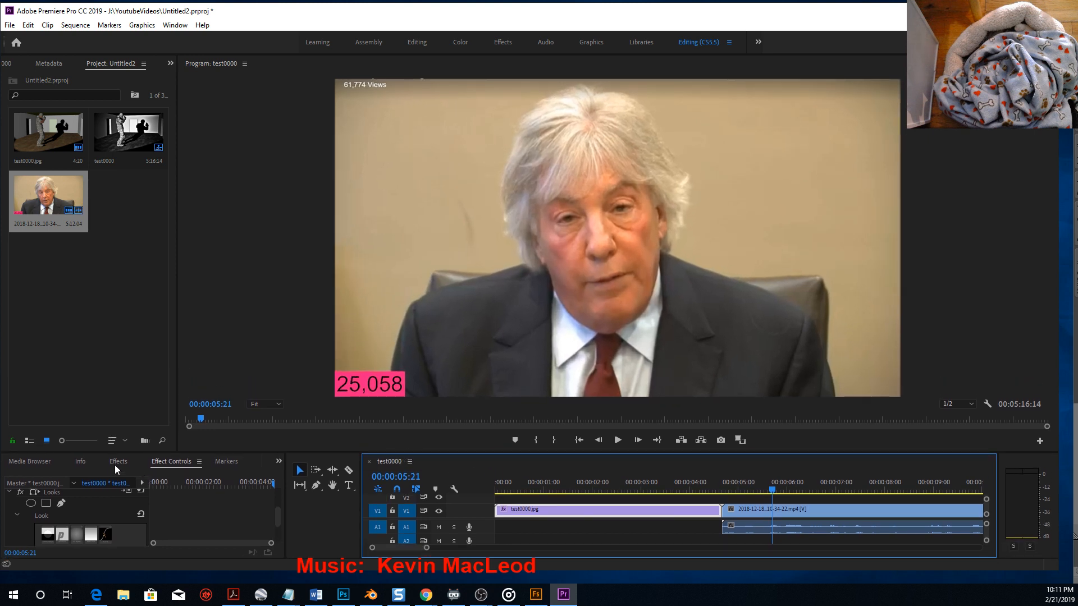
{"action": "left_click", "coordinate": [118, 462]}
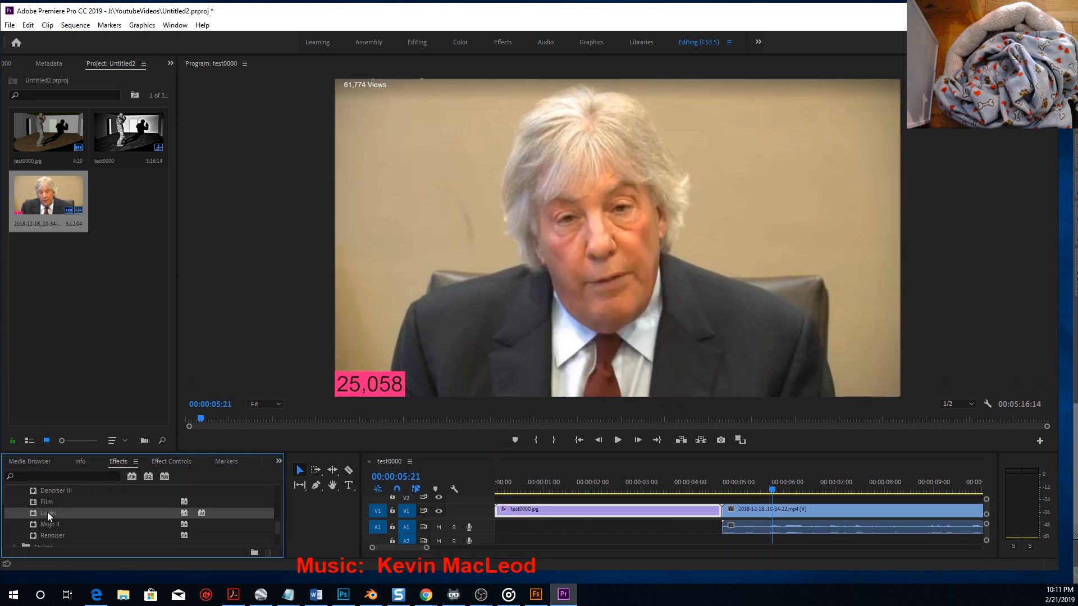
{"action": "left_click_drag", "start_coordinate": [48, 512], "coordinate": [789, 517]}
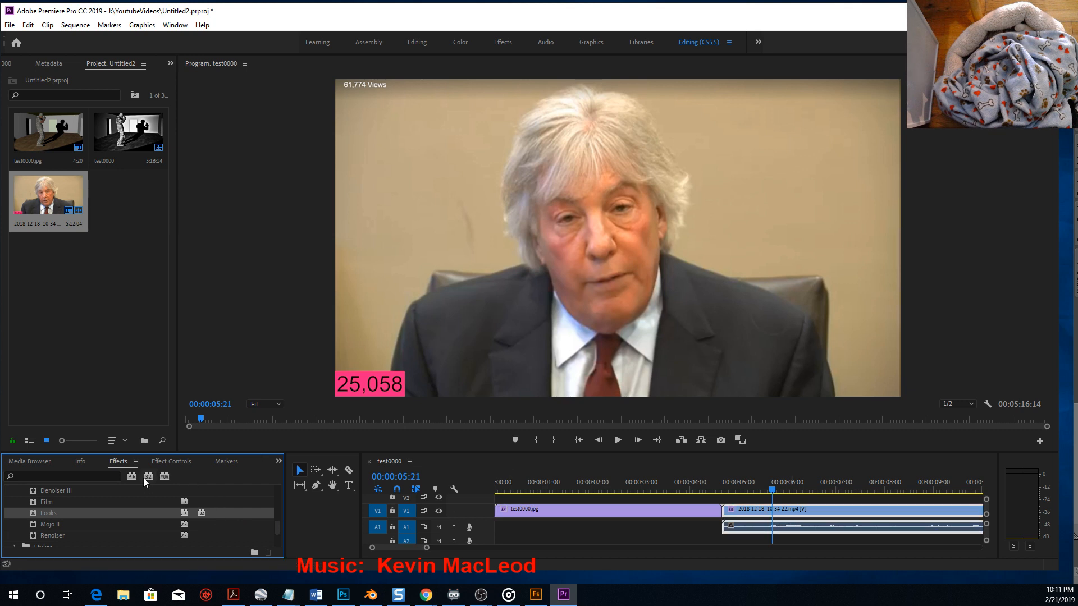
Open the recording's Looks effect for editing in Magic Bullet Looks.
{"action": "left_click", "coordinate": [167, 462]}
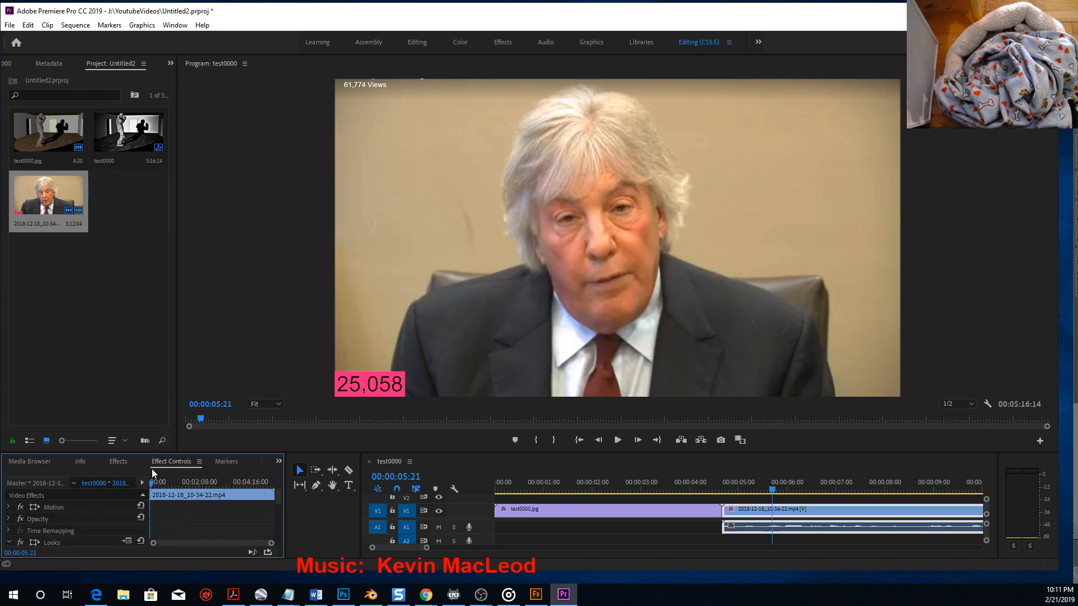
{"action": "left_click", "coordinate": [117, 462]}
{"action": "left_click", "coordinate": [163, 462]}
{"action": "scroll", "coordinate": [165, 510], "scroll_direction": "down", "scroll_amount": 2}
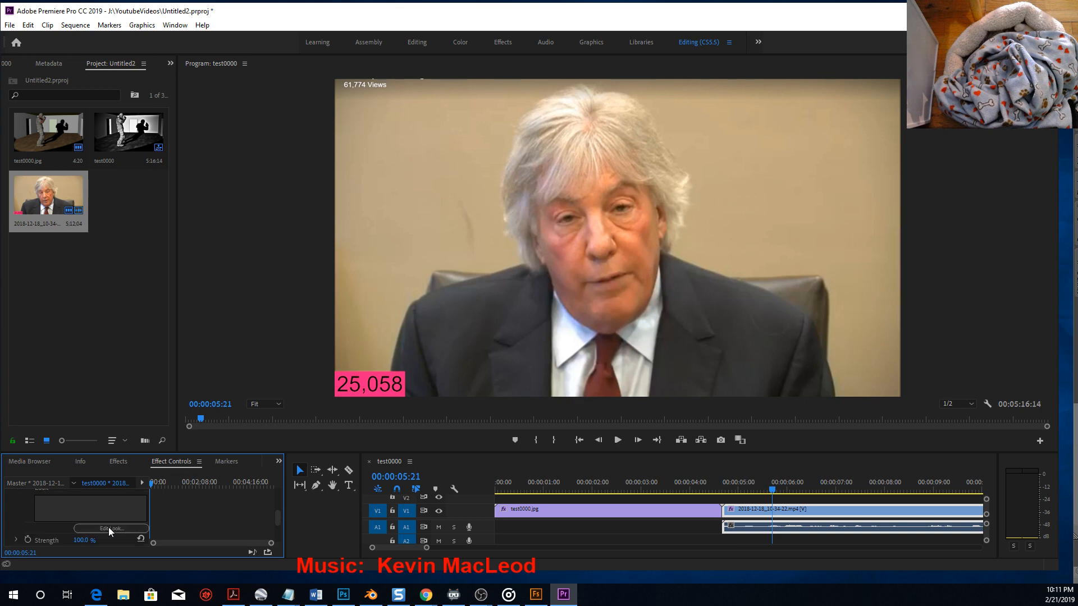
{"action": "left_click", "coordinate": [109, 527]}
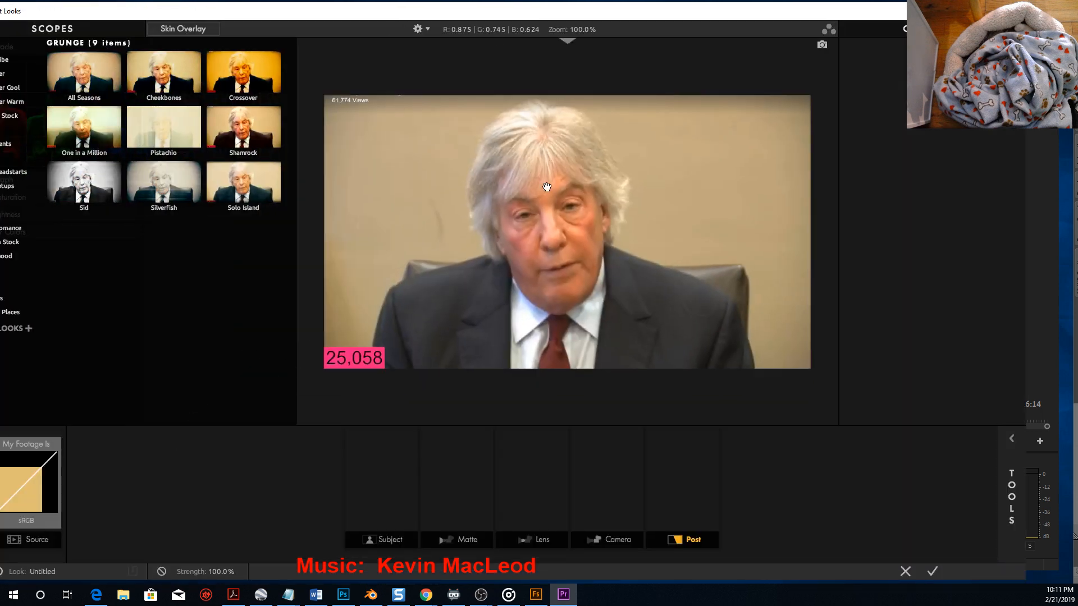
Try the Pistachio, Silverfish and Sid presets from Grunge on the recording and shift the window to reveal the category list.
{"action": "left_click", "coordinate": [164, 123]}
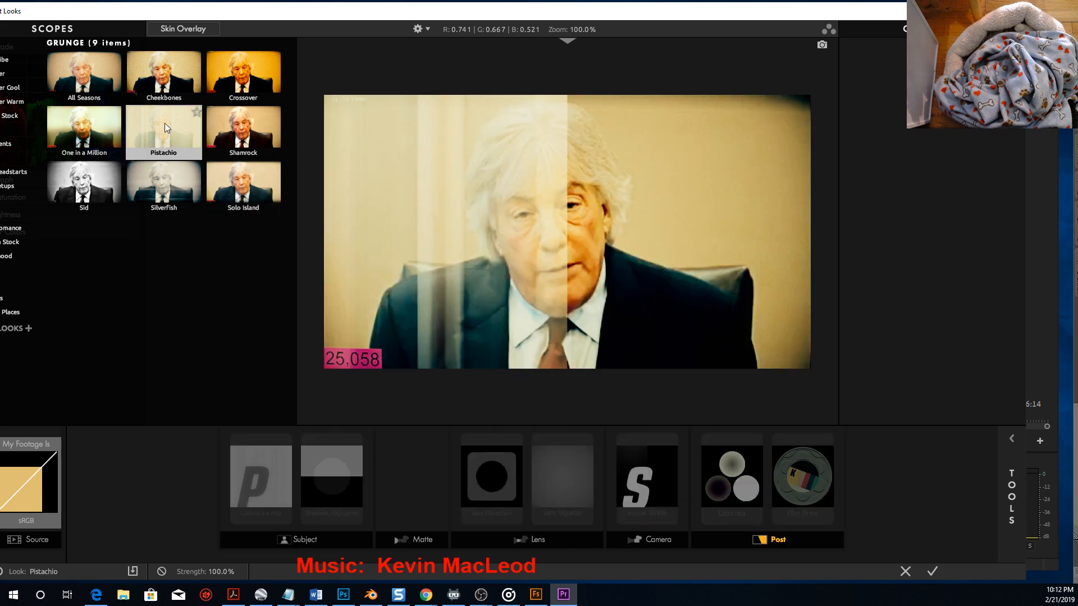
{"action": "left_click", "coordinate": [152, 169]}
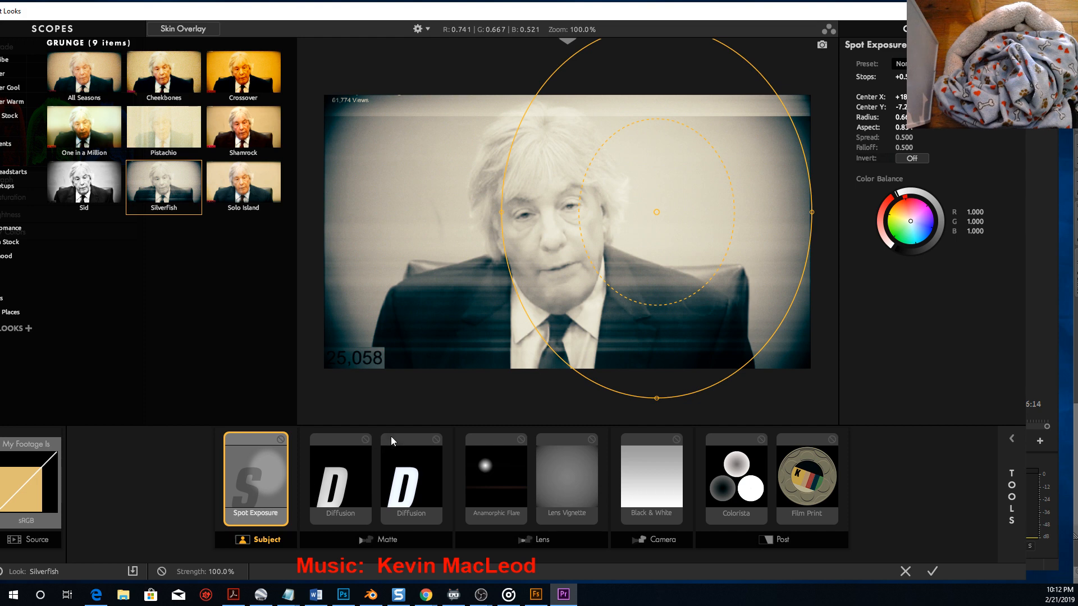
{"action": "left_click", "coordinate": [85, 190]}
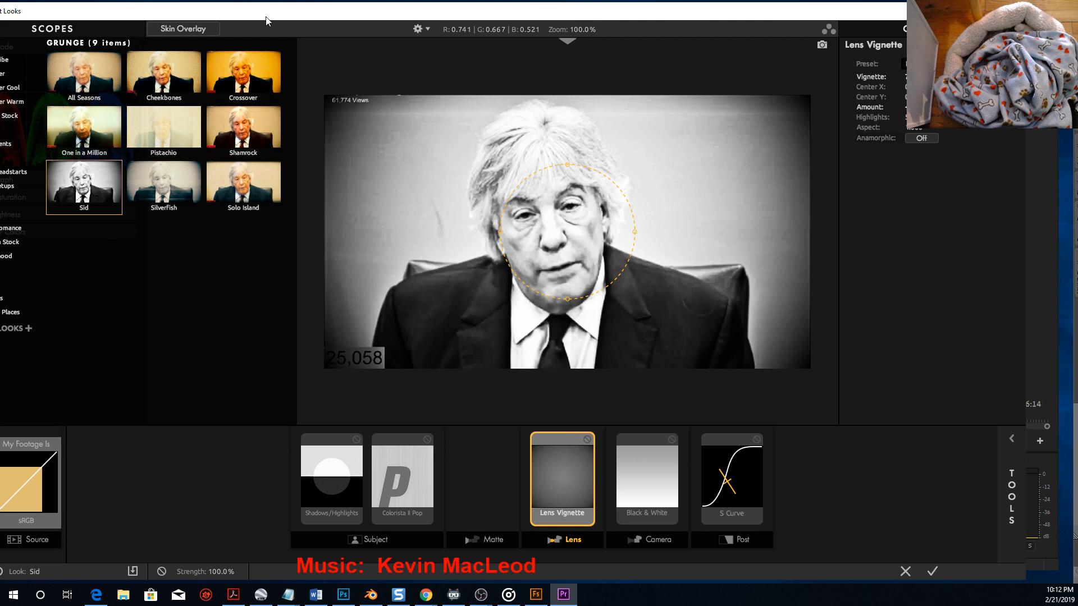
{"action": "left_click_drag", "start_coordinate": [266, 21], "coordinate": [315, 22]}
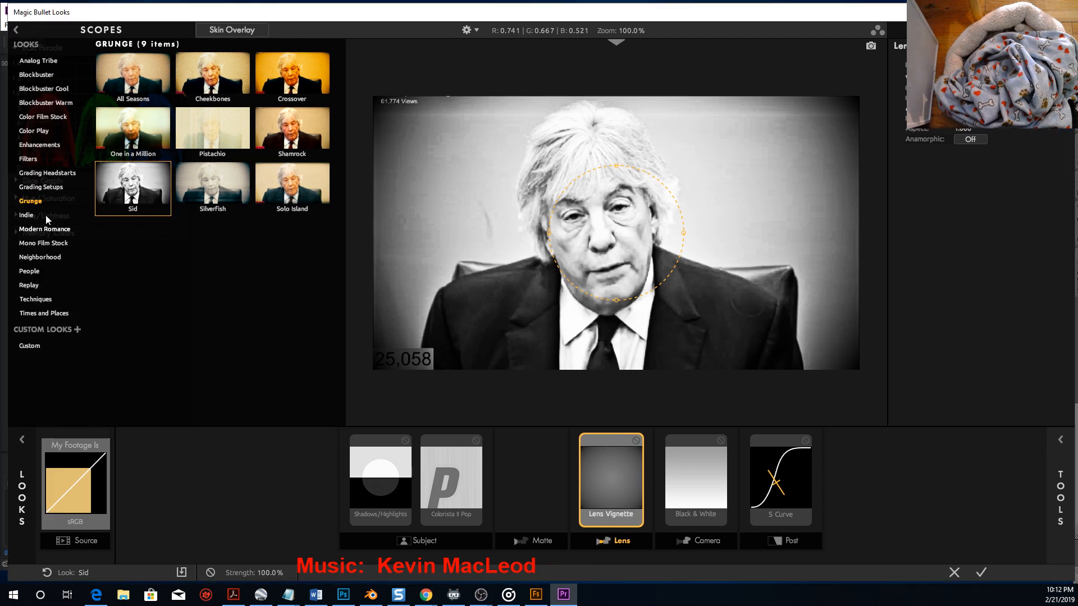
Try People presets on the recording, including Suntan, Classic Interview and Classic Investigative, and the Silvertone preset from Filters.
{"action": "left_click", "coordinate": [26, 216]}
{"action": "left_click", "coordinate": [29, 273]}
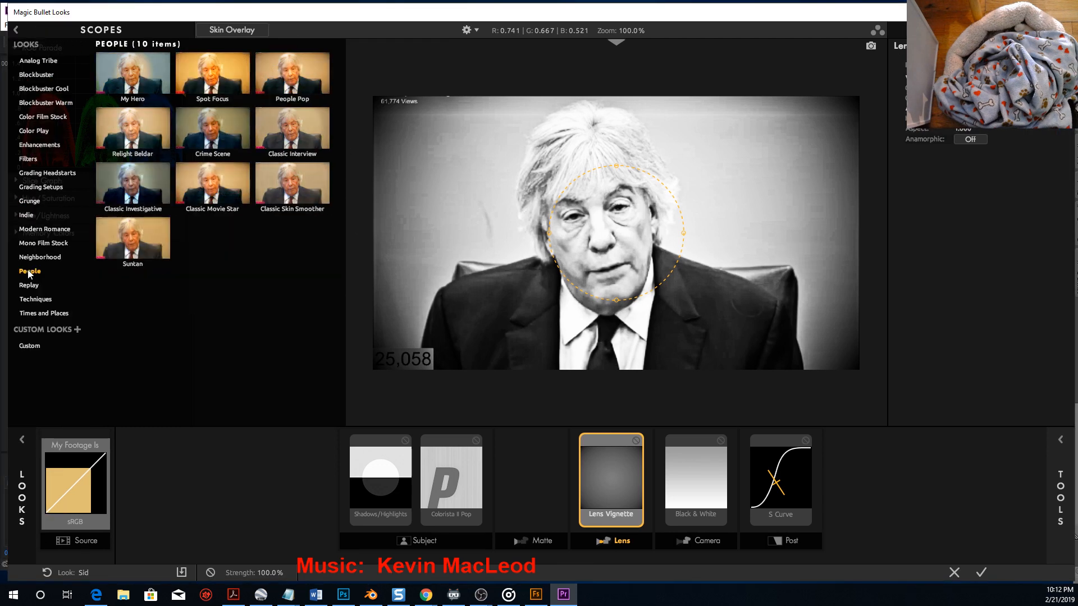
{"action": "left_click", "coordinate": [132, 243]}
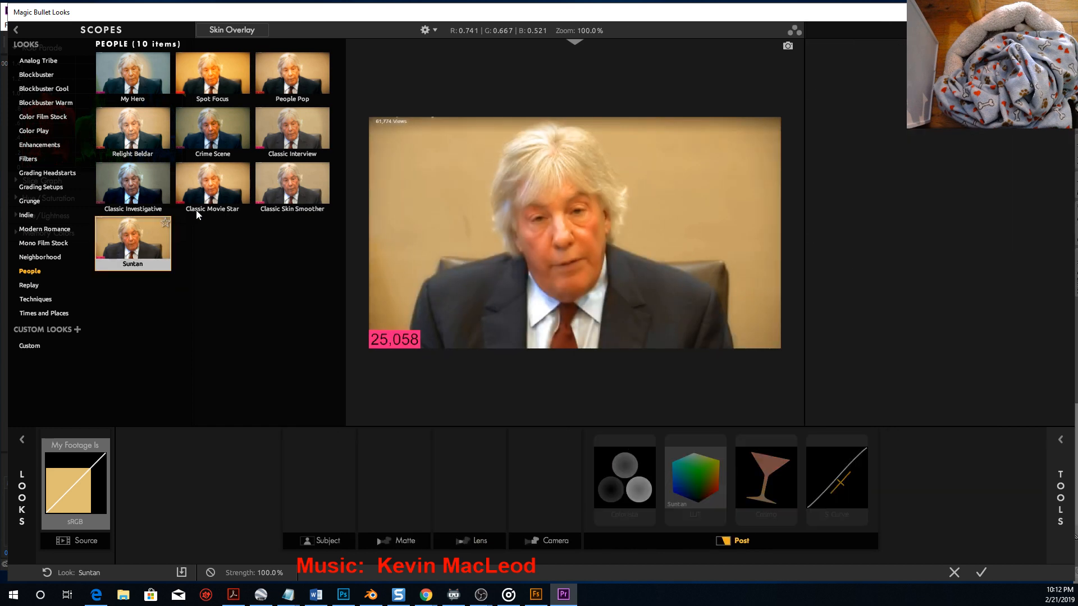
{"action": "left_click", "coordinate": [221, 187]}
{"action": "left_click", "coordinate": [292, 186]}
{"action": "left_click", "coordinate": [292, 132]}
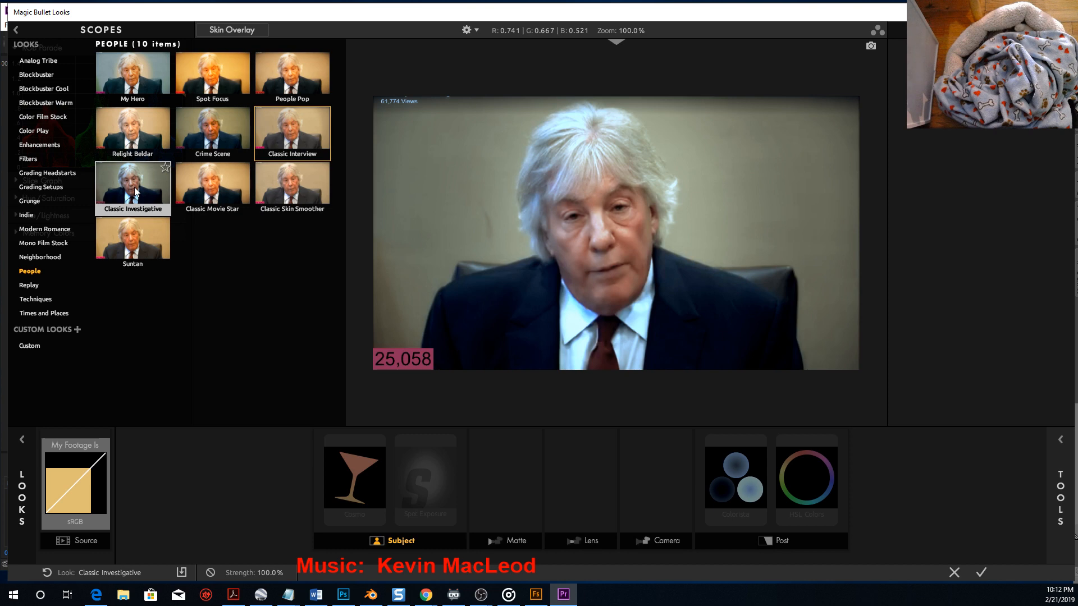
{"action": "left_click", "coordinate": [133, 187]}
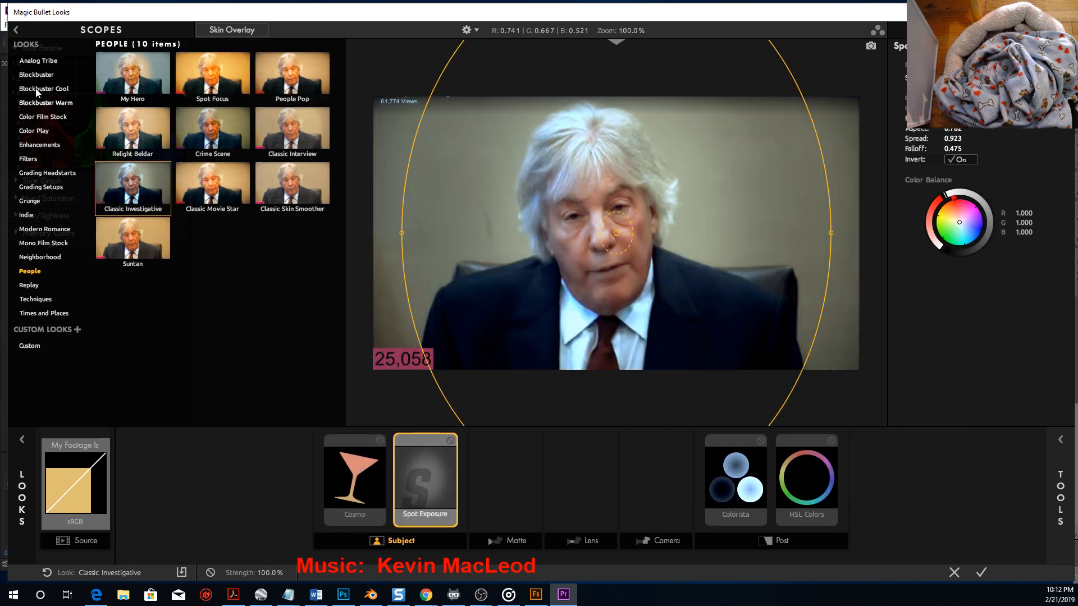
{"action": "left_click", "coordinate": [33, 159]}
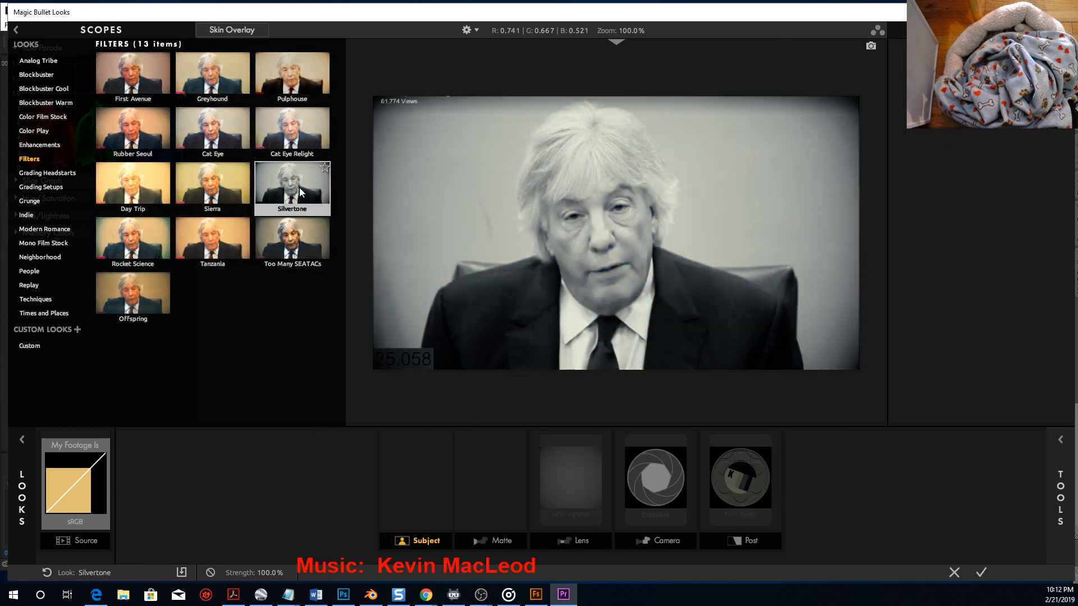
{"action": "left_click", "coordinate": [299, 187]}
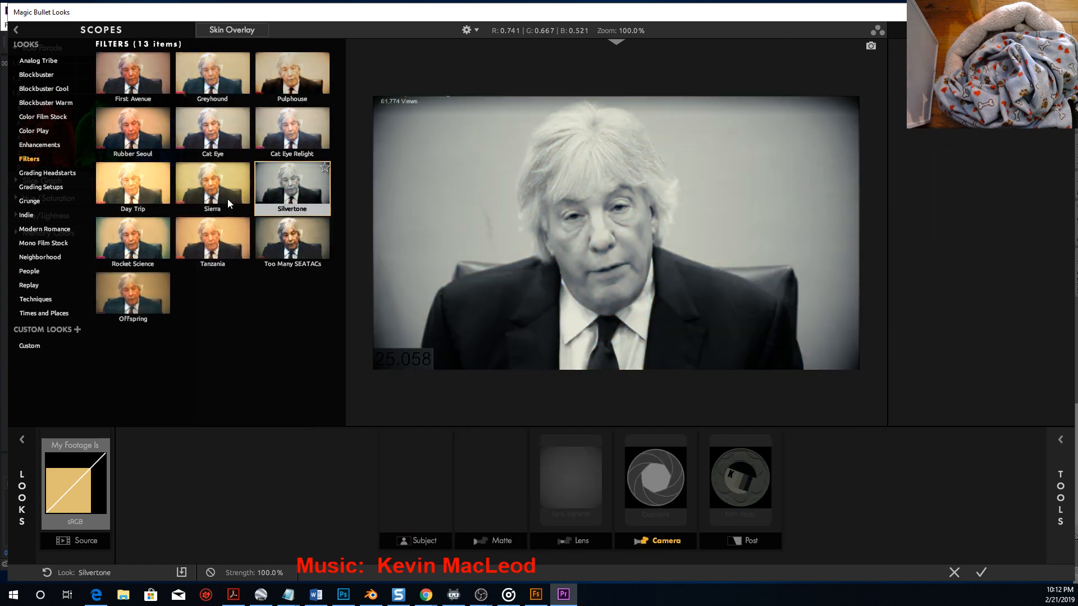
Choose the Day for Night preset from the Times and Places looks and accept it for the recording.
{"action": "left_click", "coordinate": [31, 271]}
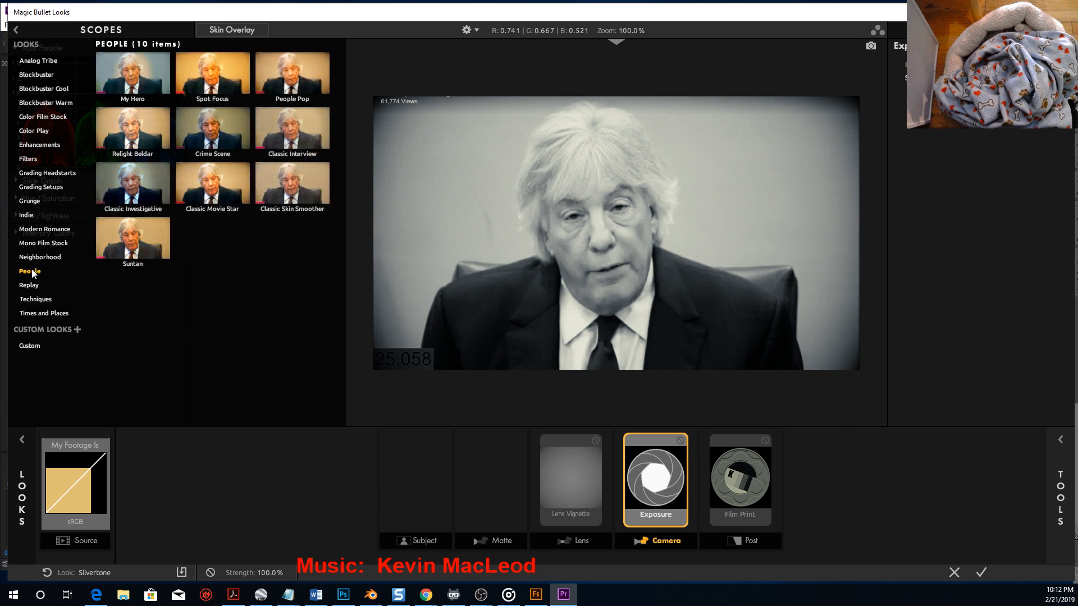
{"action": "left_click", "coordinate": [35, 300]}
{"action": "left_click", "coordinate": [35, 313]}
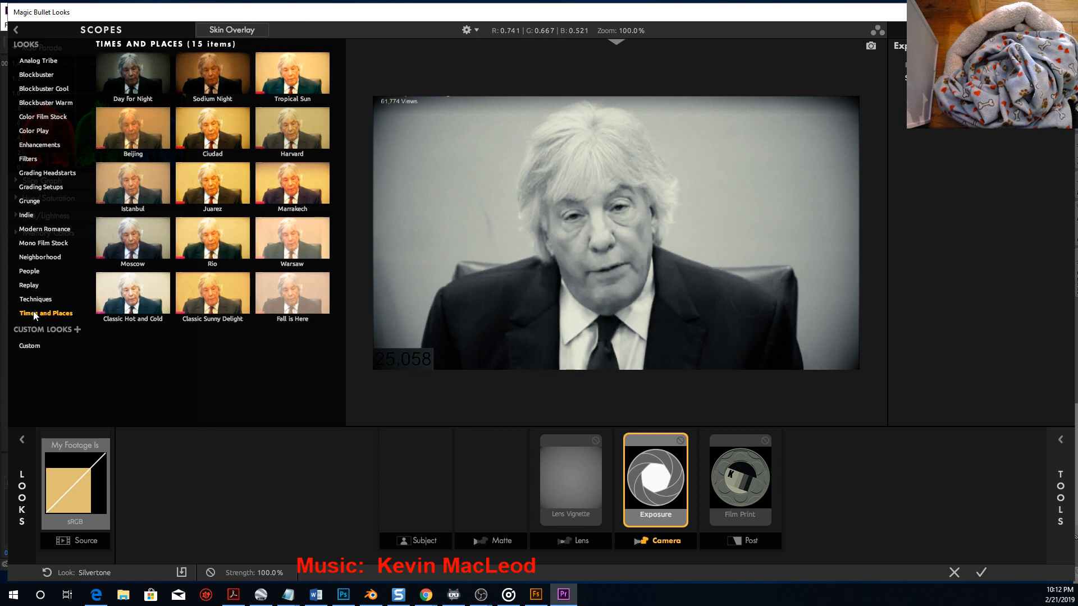
{"action": "left_click", "coordinate": [132, 76]}
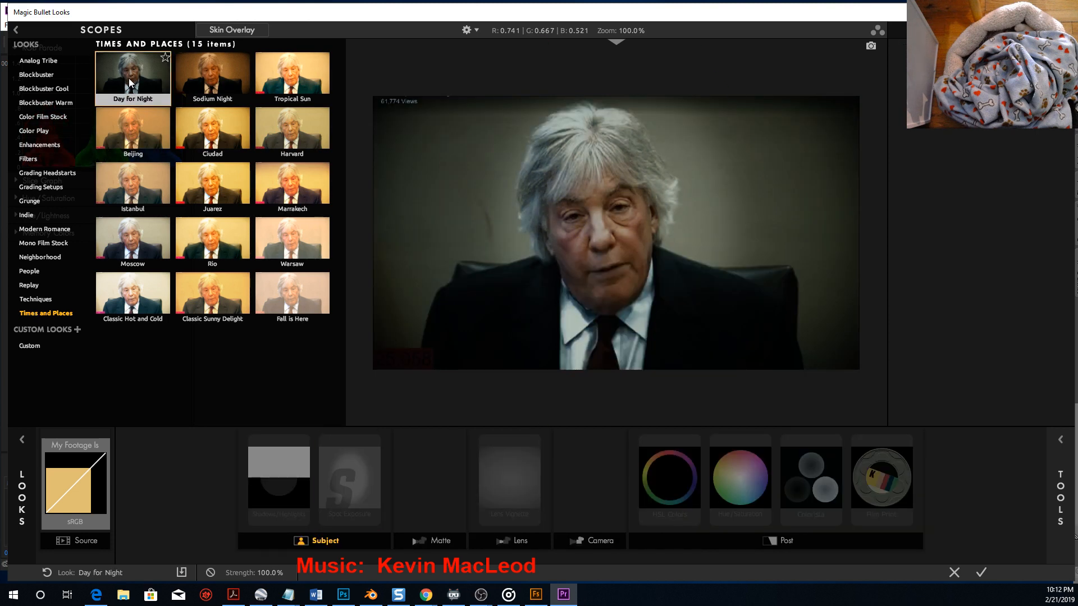
{"action": "left_click", "coordinate": [980, 572]}
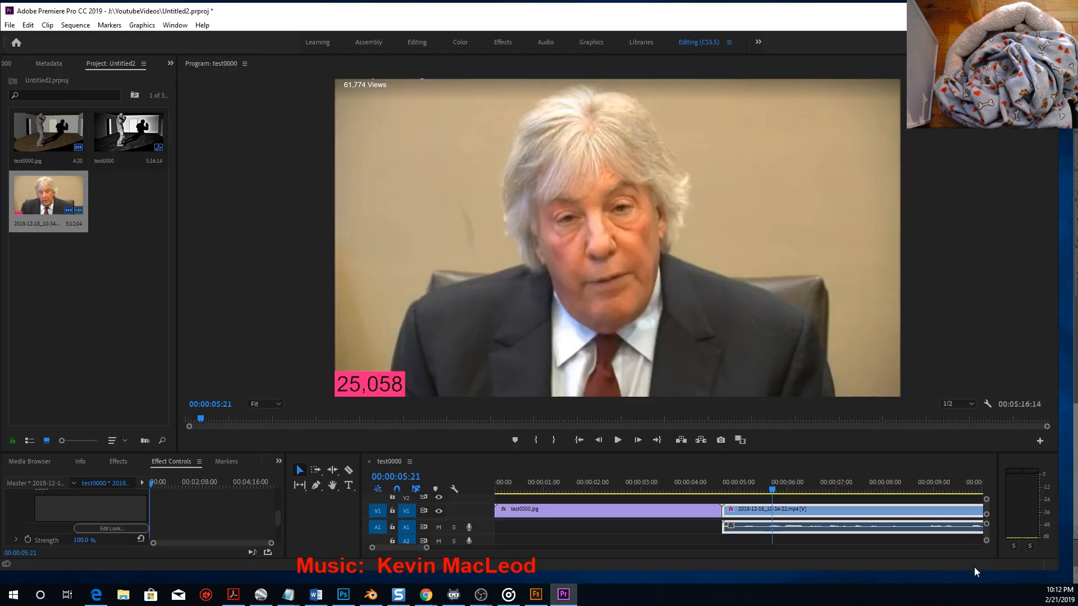
Play back the graded recording to preview the look, and browse the Magic Bullet effects around Looks.
{"action": "left_click", "coordinate": [624, 438]}
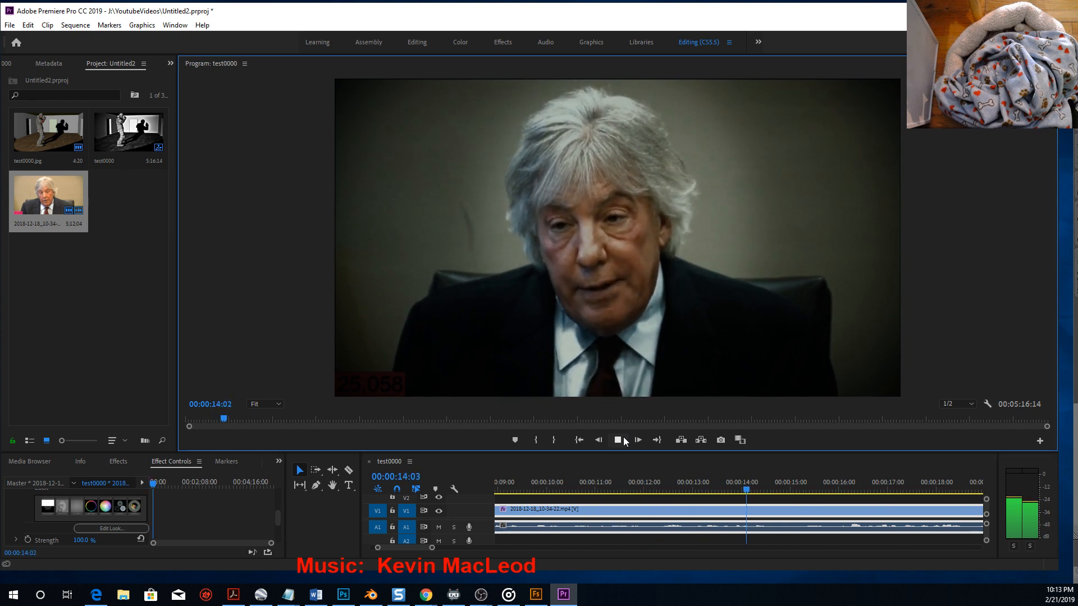
{"action": "left_click", "coordinate": [618, 440]}
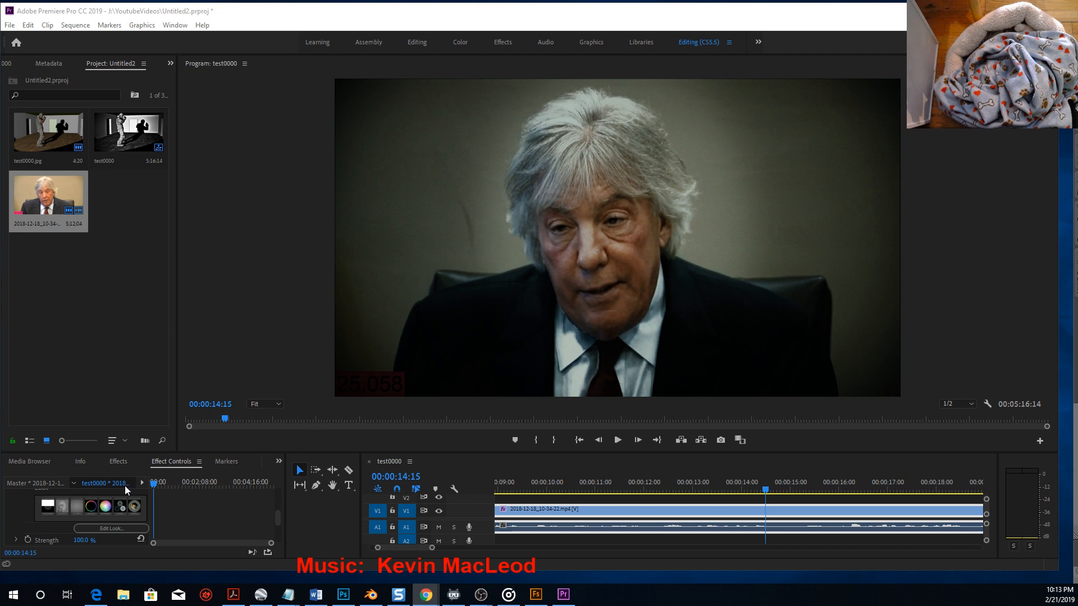
{"action": "left_click", "coordinate": [119, 464]}
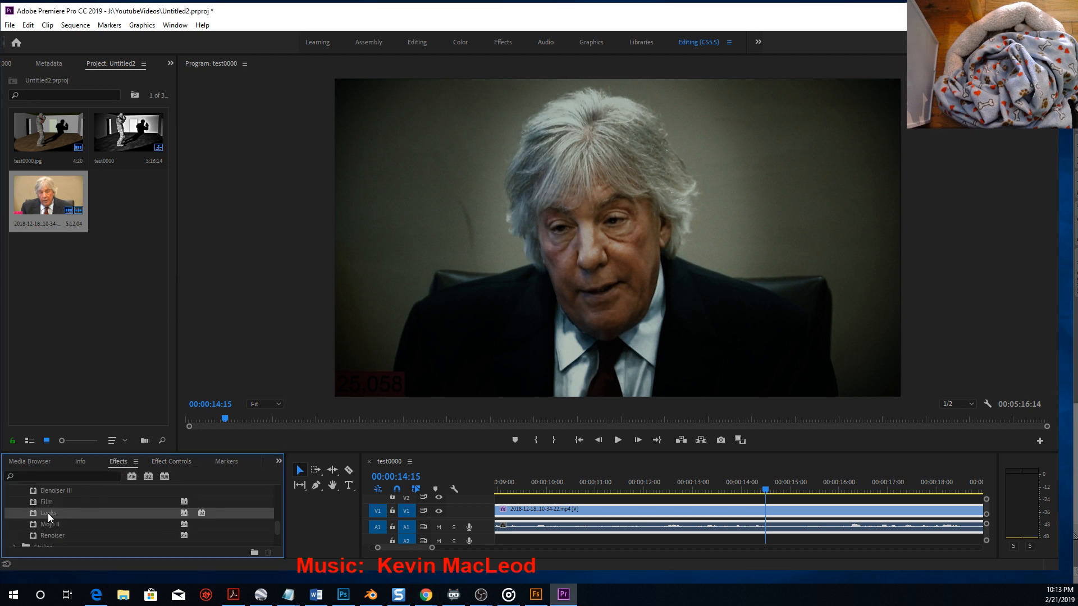
{"action": "mouse_move", "coordinate": [278, 526]}
{"action": "left_mouse_down"}
{"action": "mouse_move", "coordinate": [281, 535]}
{"action": "mouse_move", "coordinate": [284, 511]}
{"action": "mouse_move", "coordinate": [287, 523]}
{"action": "left_mouse_up"}
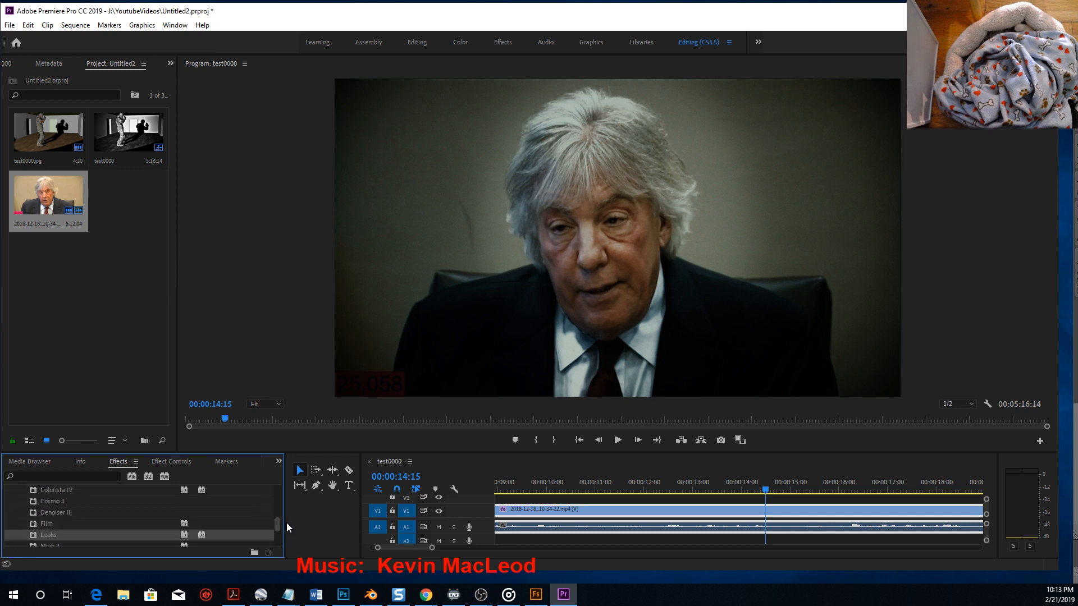
Reopen the recording's Looks effect for editing and try the Moscow preset from Times and Places.
{"action": "left_click", "coordinate": [167, 461]}
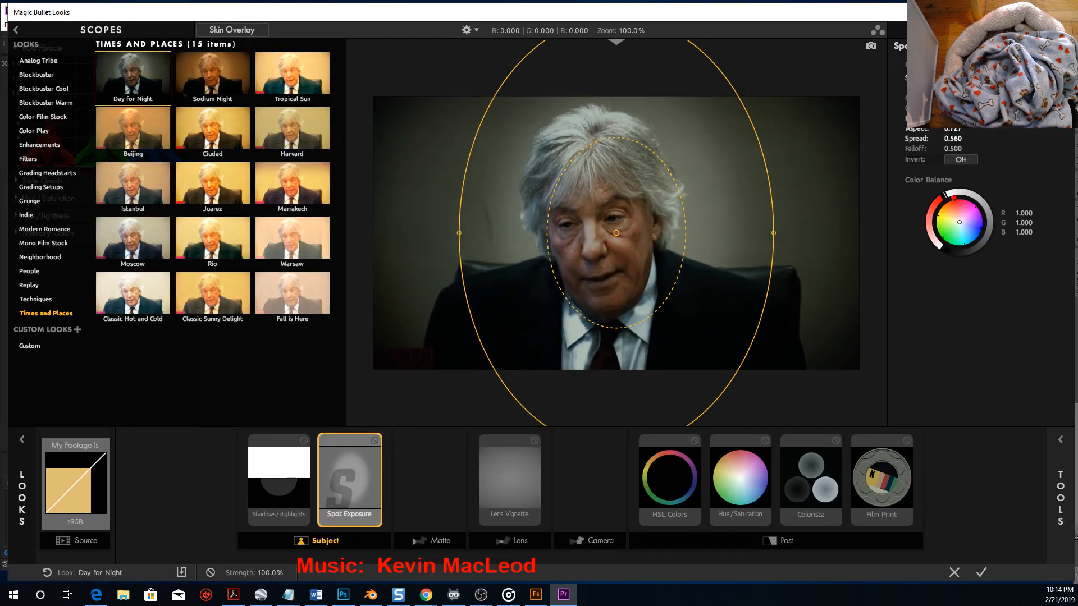
{"action": "mouse_move", "coordinate": [391, 213]}
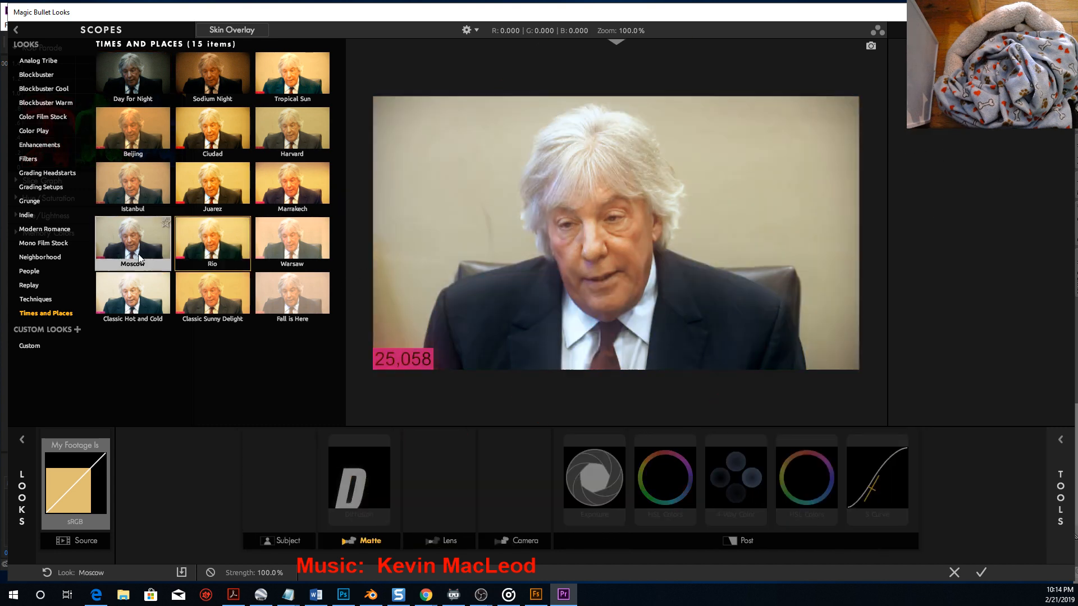
{"action": "left_click", "coordinate": [137, 253]}
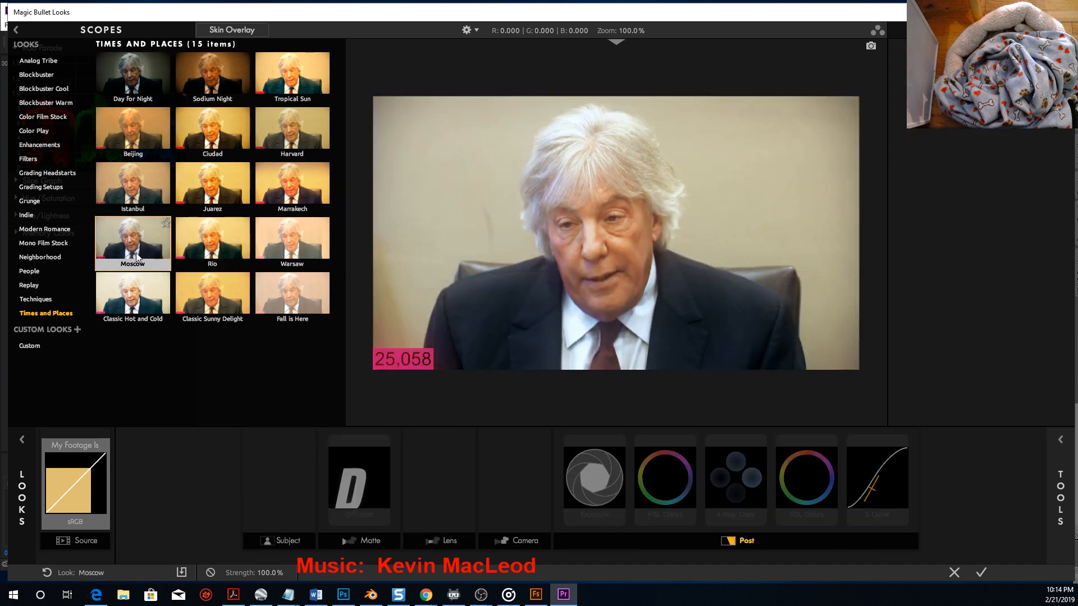
Try the Sepiatone, Halide and Prolostia 2100 presets from Mono Film Stock on the recording.
{"action": "left_click", "coordinate": [36, 258]}
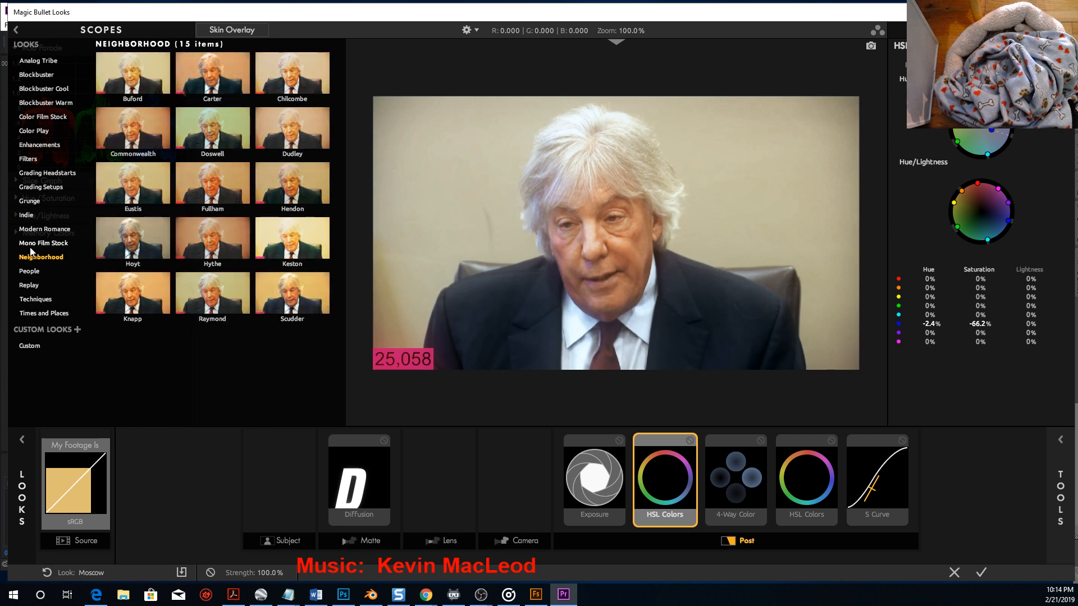
{"action": "left_click", "coordinate": [32, 243]}
{"action": "left_click", "coordinate": [135, 196]}
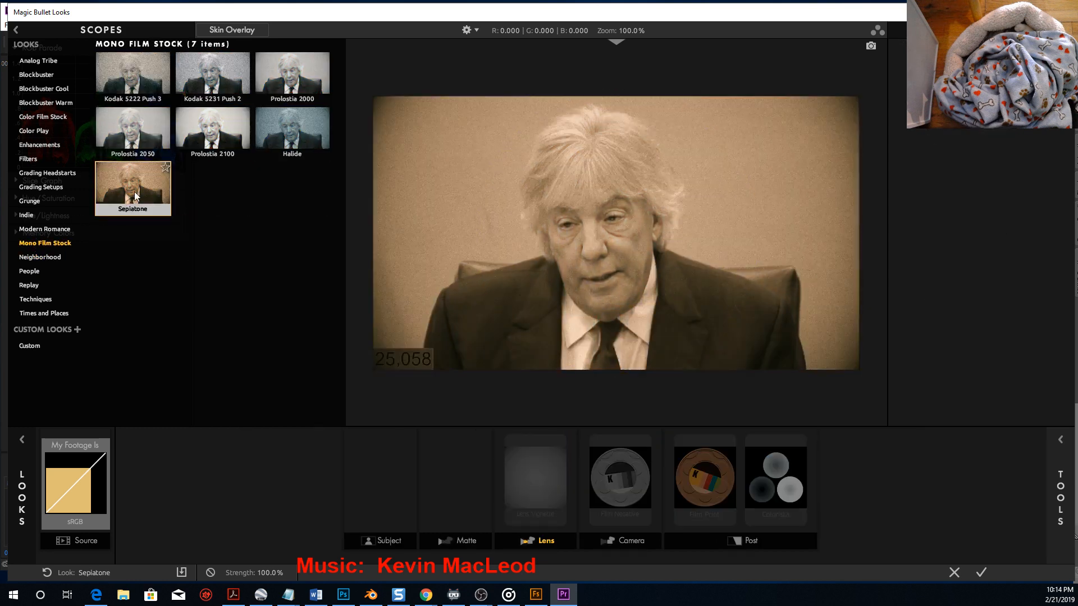
{"action": "left_click", "coordinate": [300, 130]}
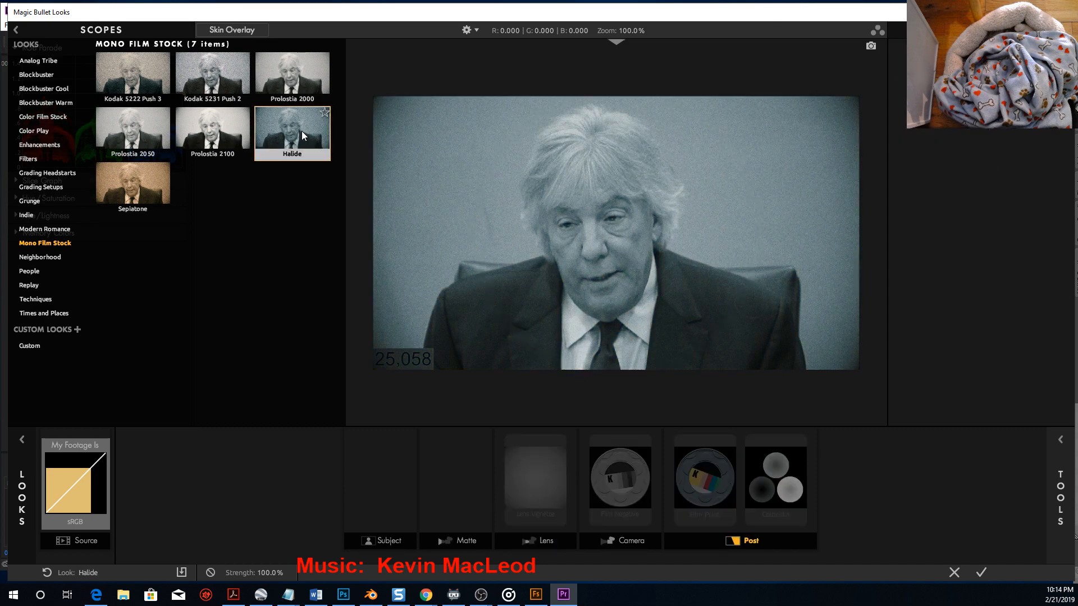
{"action": "left_click", "coordinate": [220, 136]}
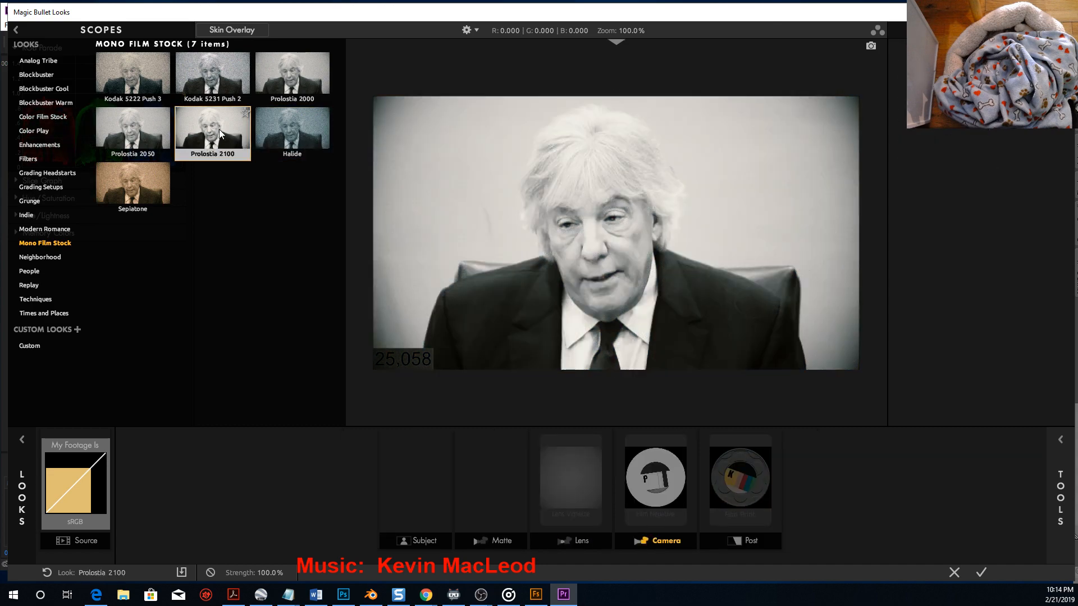
Apply the Kodak 5231 Push 2 preset from Mono Film Stock, accept it and play back the recording to preview the look.
{"action": "left_click", "coordinate": [225, 96]}
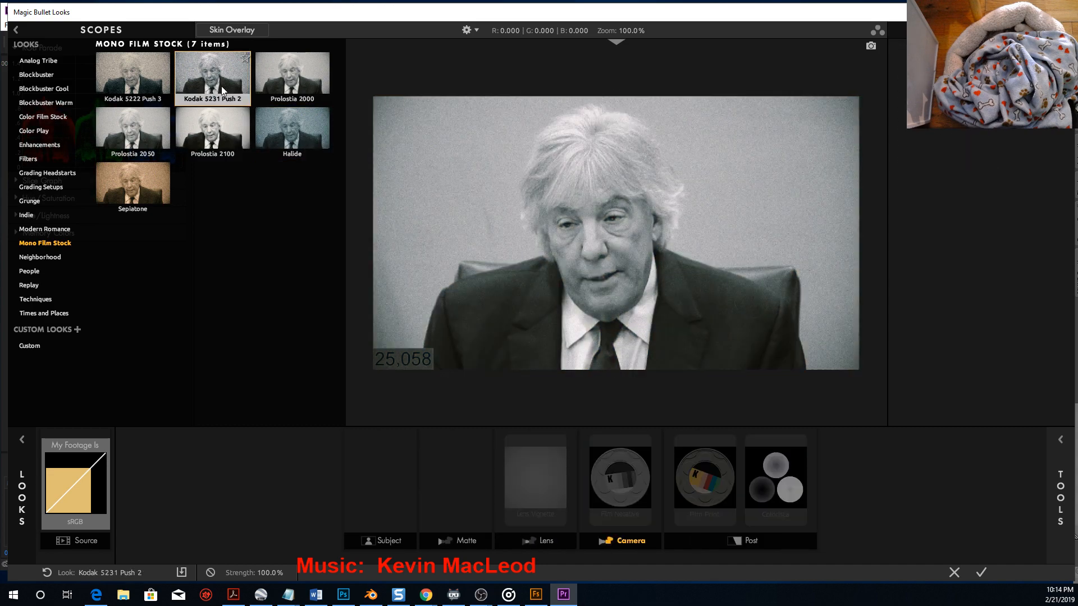
{"action": "left_click", "coordinate": [983, 572]}
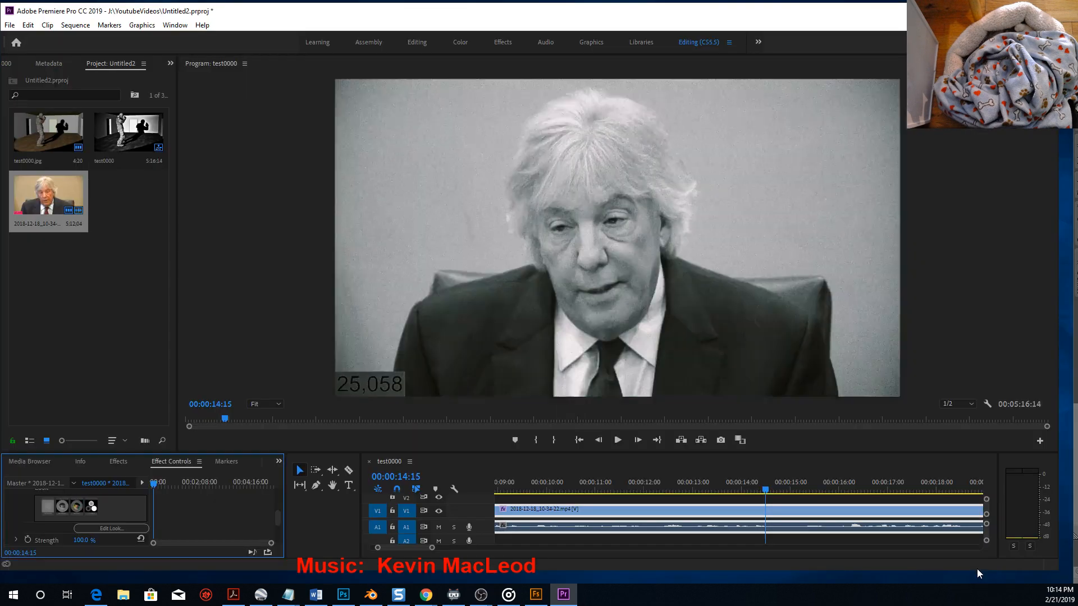
{"action": "left_click", "coordinate": [617, 441]}
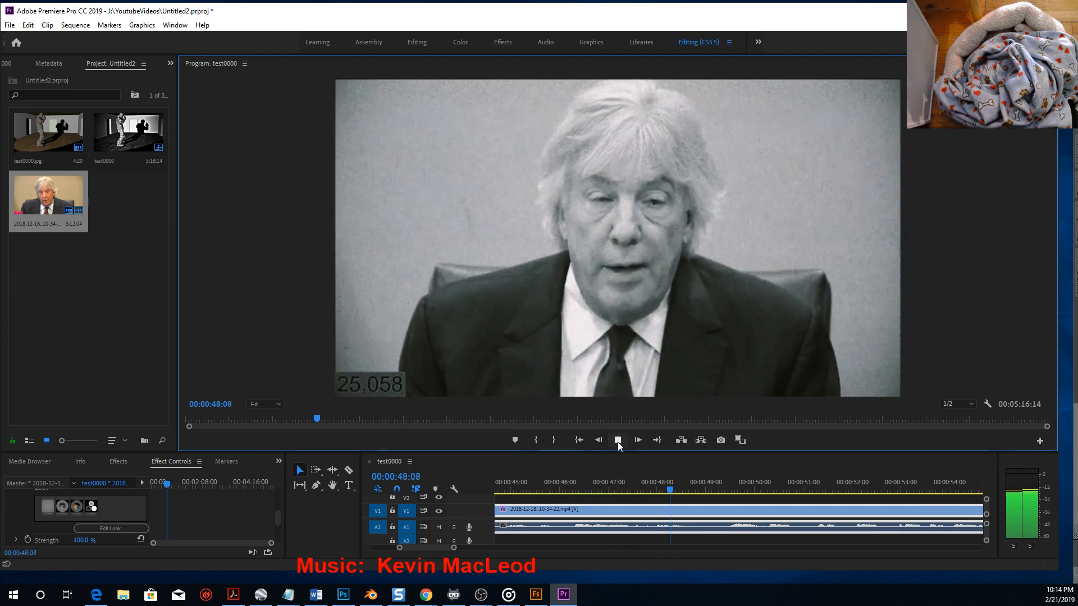
{"action": "left_click", "coordinate": [617, 440]}
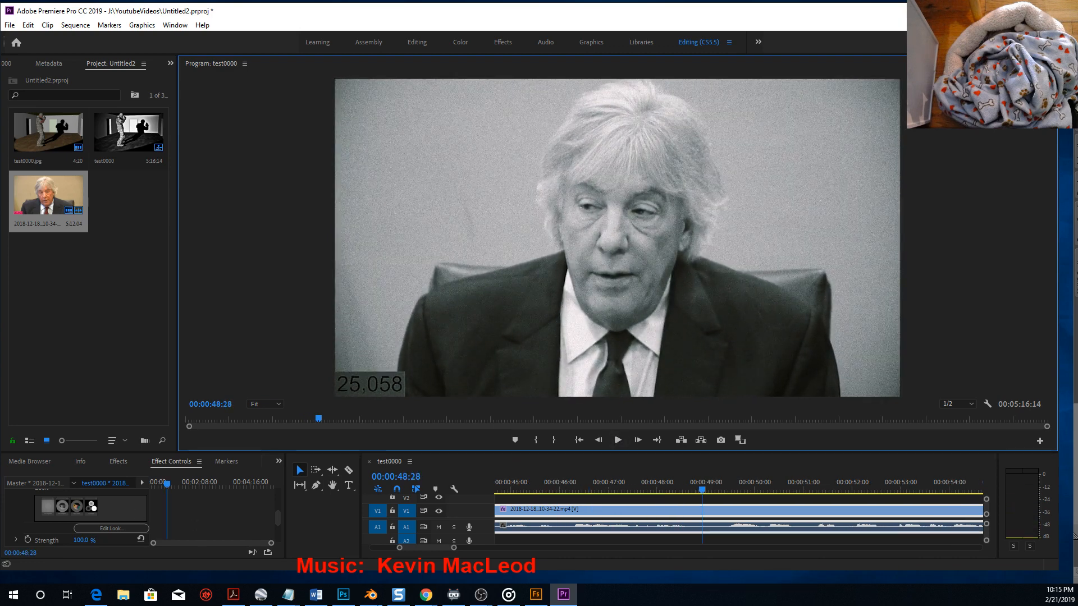